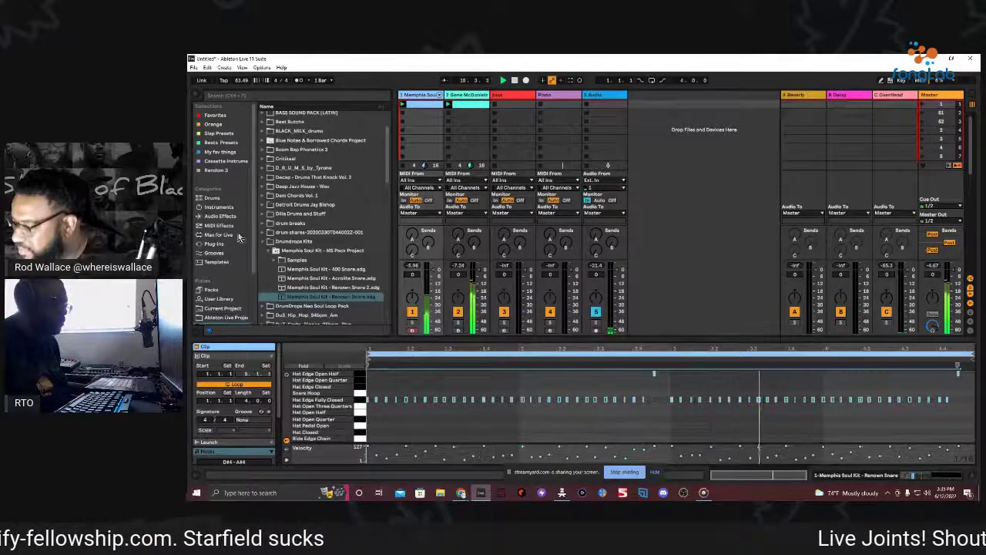
Browse the drum sample folders and open the Beat Butcha - Filth Vol. 2 pack
scroll(227, 253, down, 1)
scroll(226, 252, down, 2)
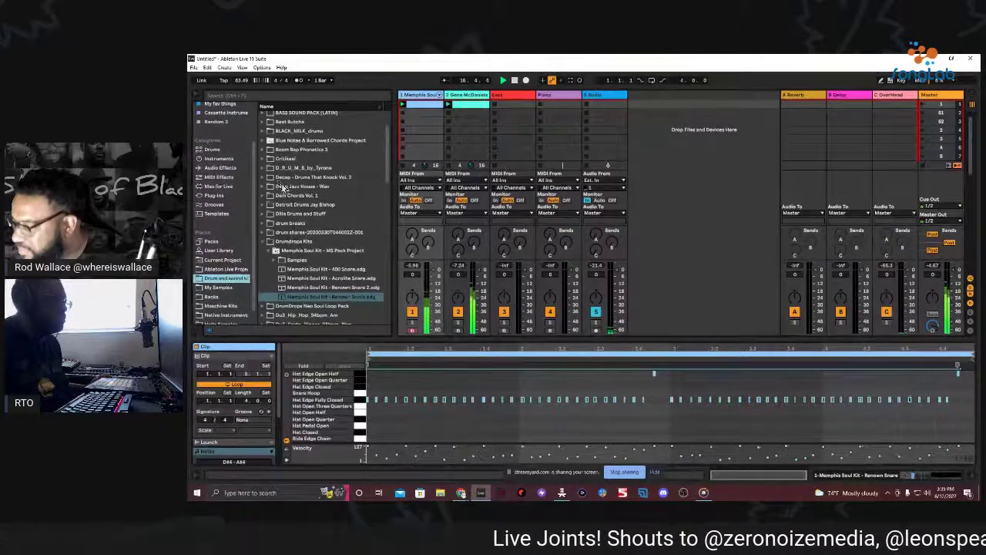
scroll(278, 154, up, 2)
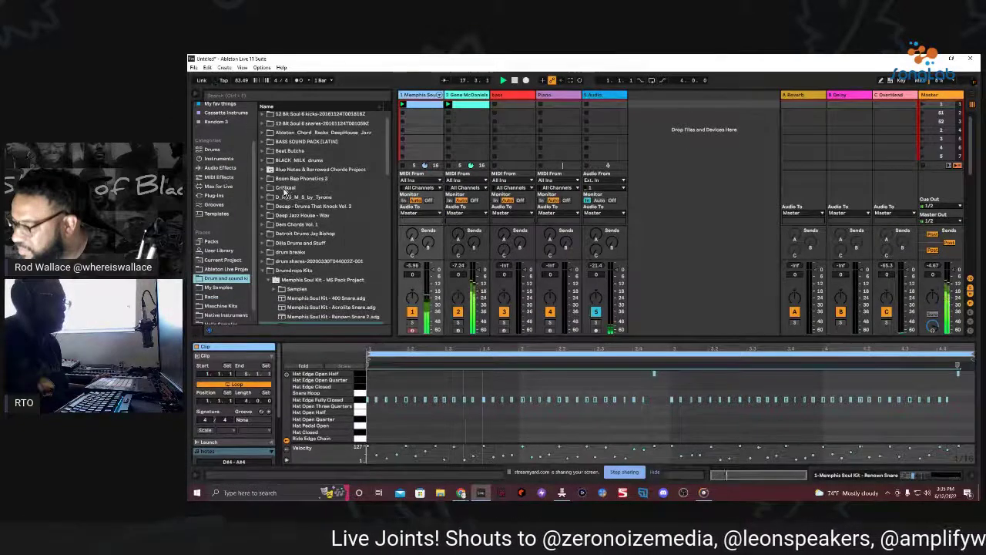
scroll(284, 193, up, 1)
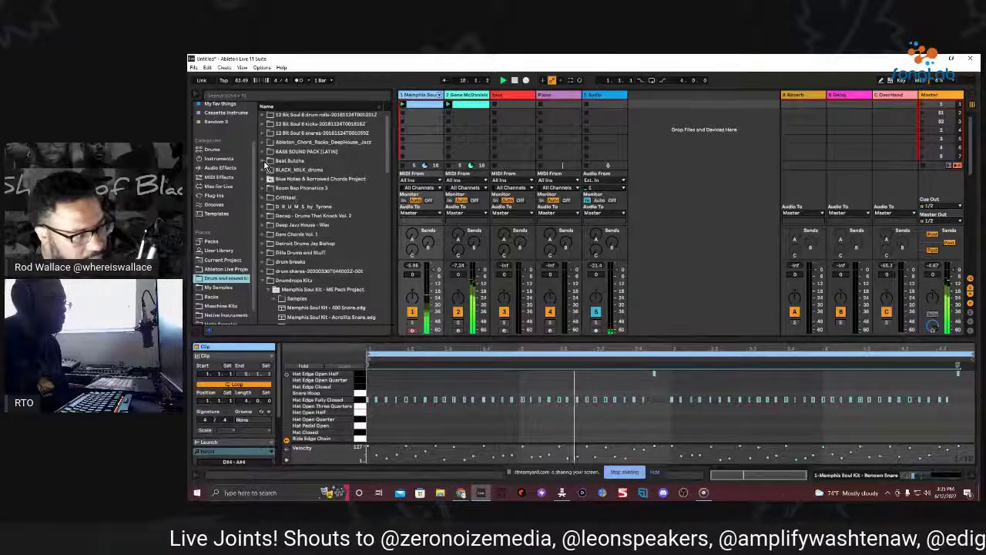
click(265, 161)
click(266, 170)
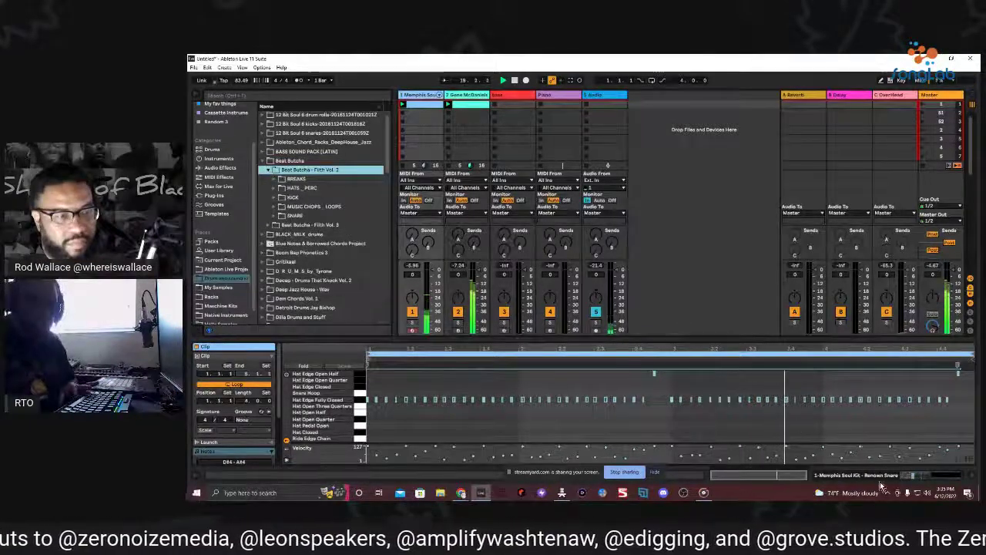
Layer Dope Kick.wav from the pack's KICK folder onto the Kick Damped pad of the Memphis Soul Kit drum rack
click(942, 478)
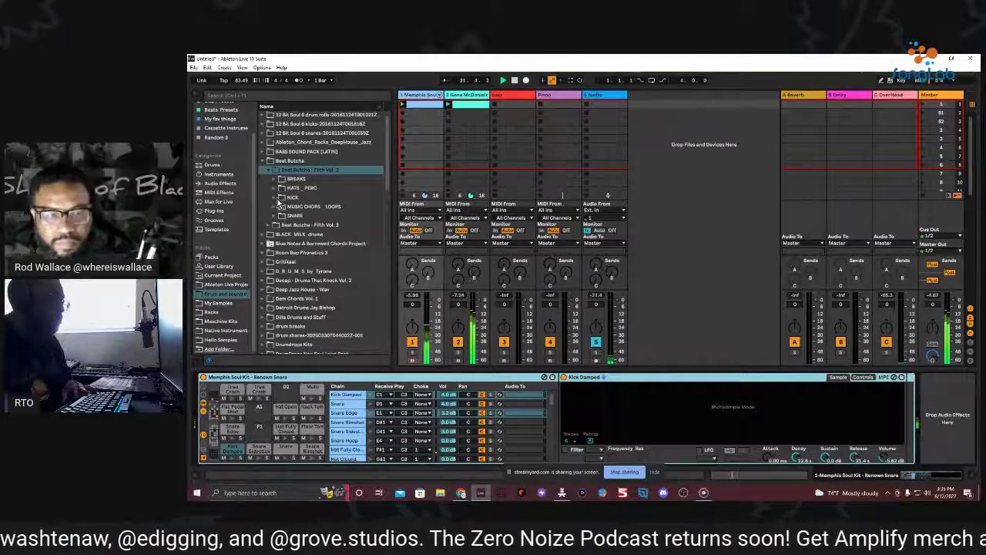
click(274, 198)
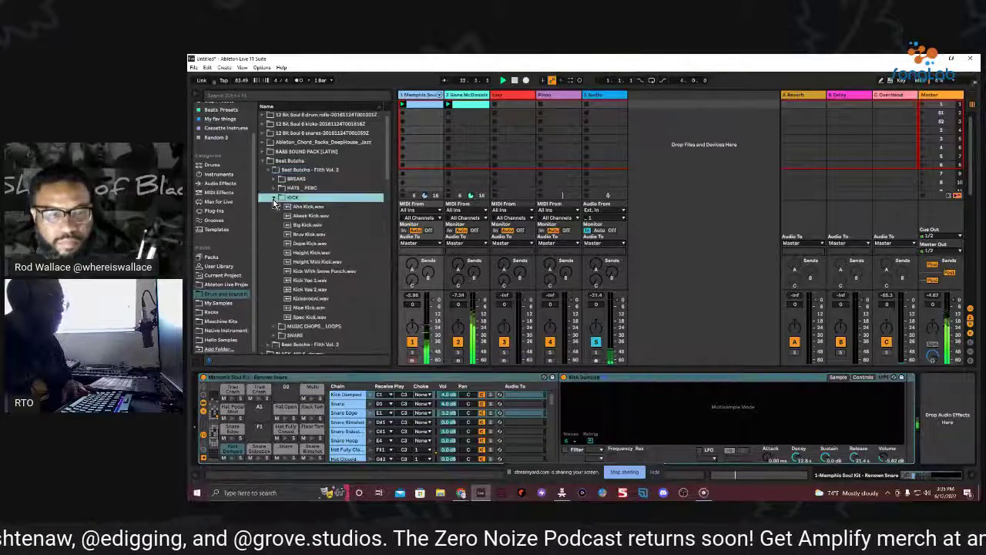
click(291, 244)
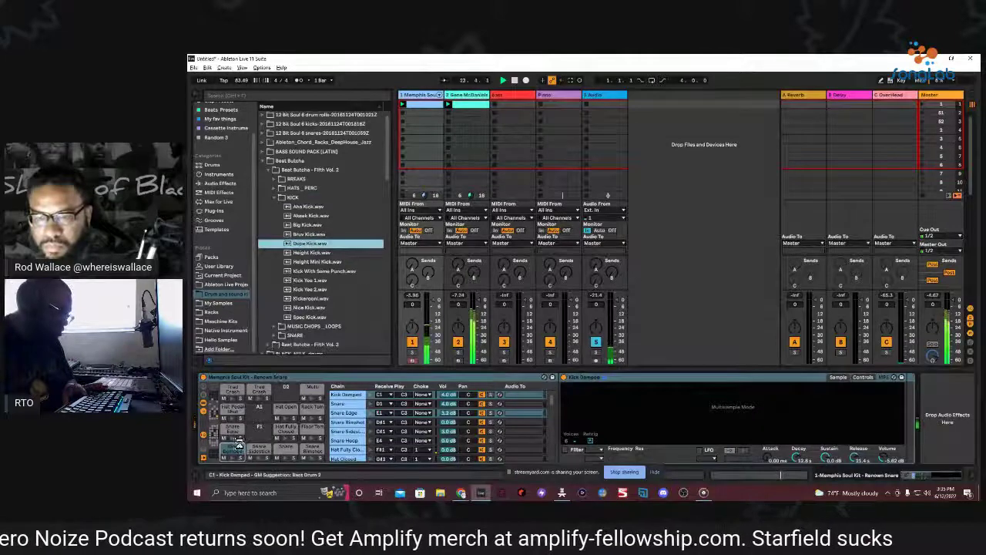
drag(237, 445, 245, 449)
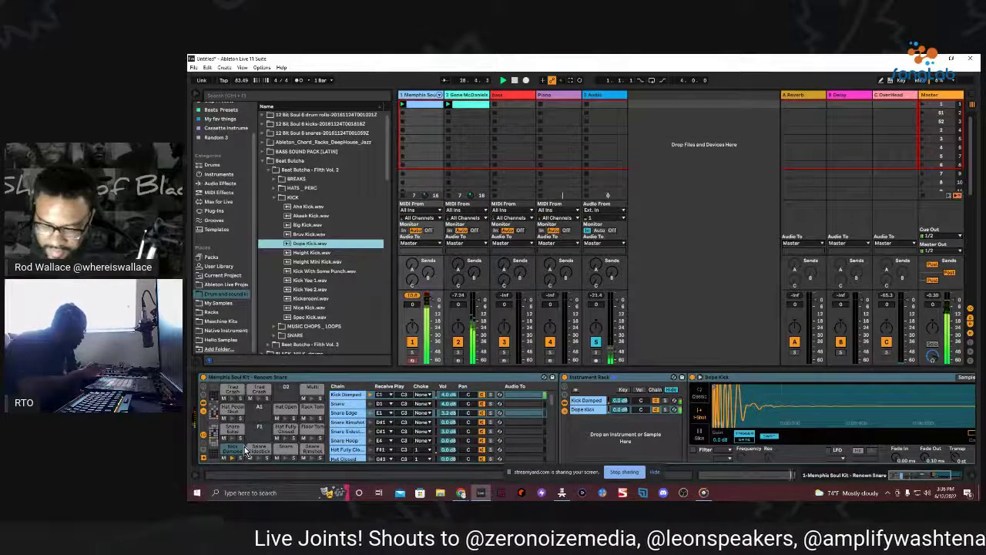
Record a Kick Damped pattern into the Memphis Soul Kit clip
key(shift+Tab)
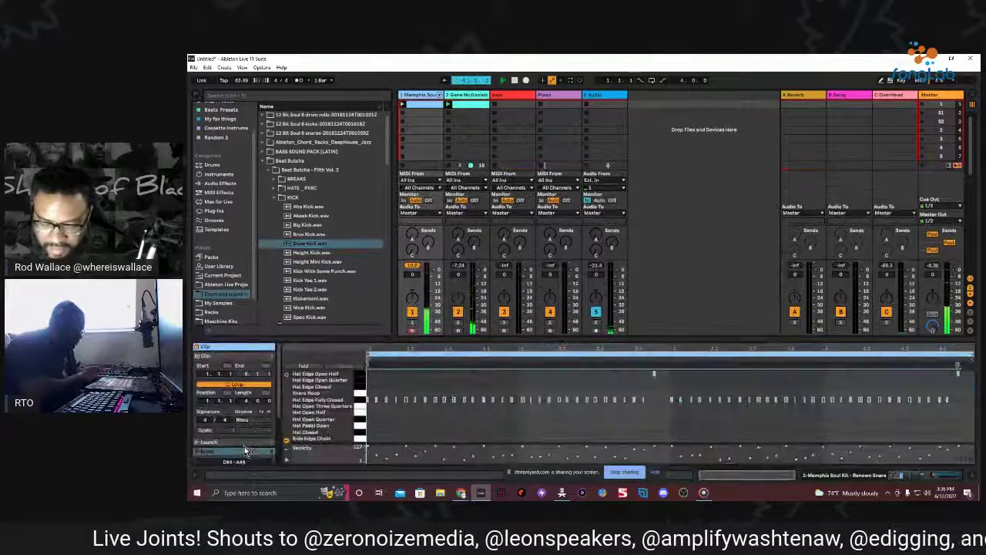
key(space)
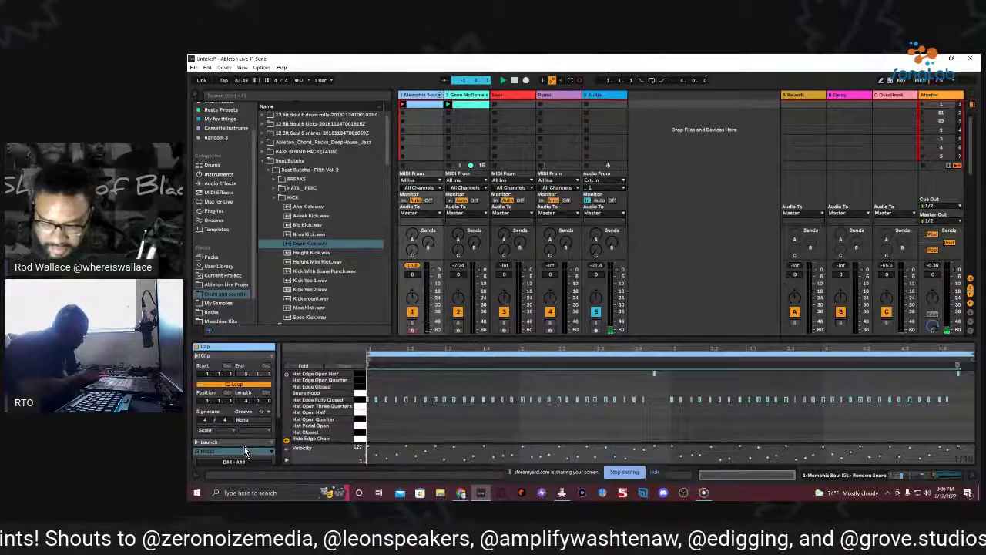
key(ctrl+z)
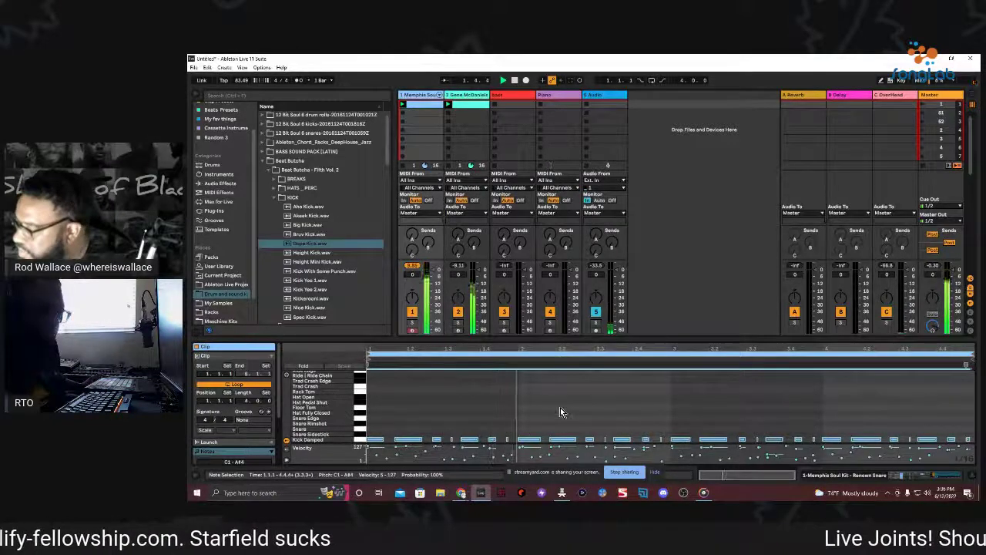
Select the kick notes around beat 1.4 and fold the note editor to show only the drum rows in use
drag(484, 419, 512, 445)
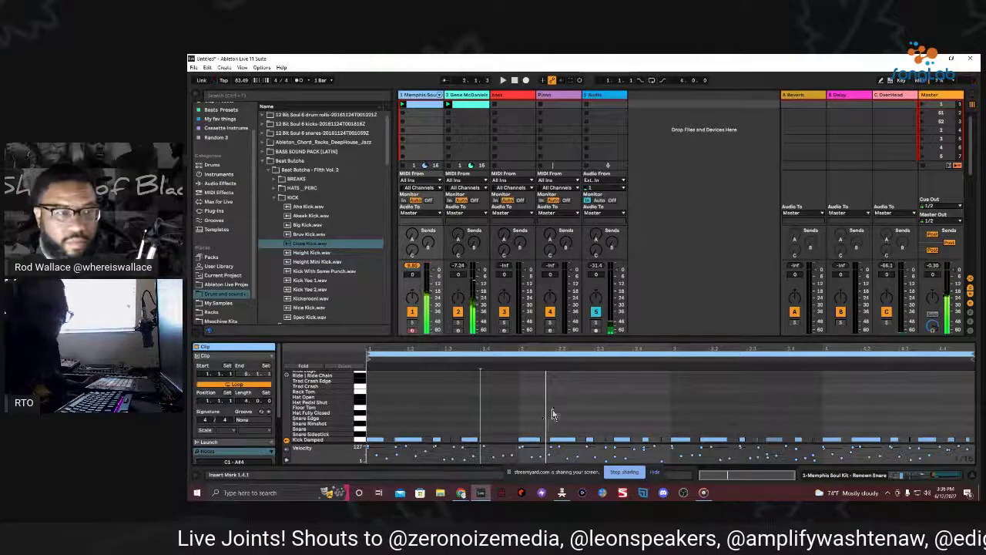
key(Right)
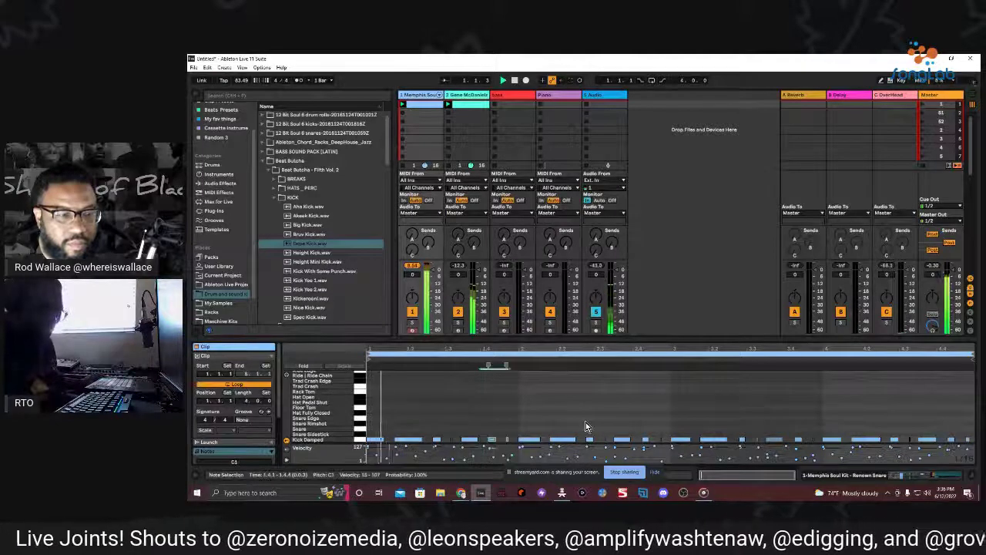
drag(507, 347, 463, 433)
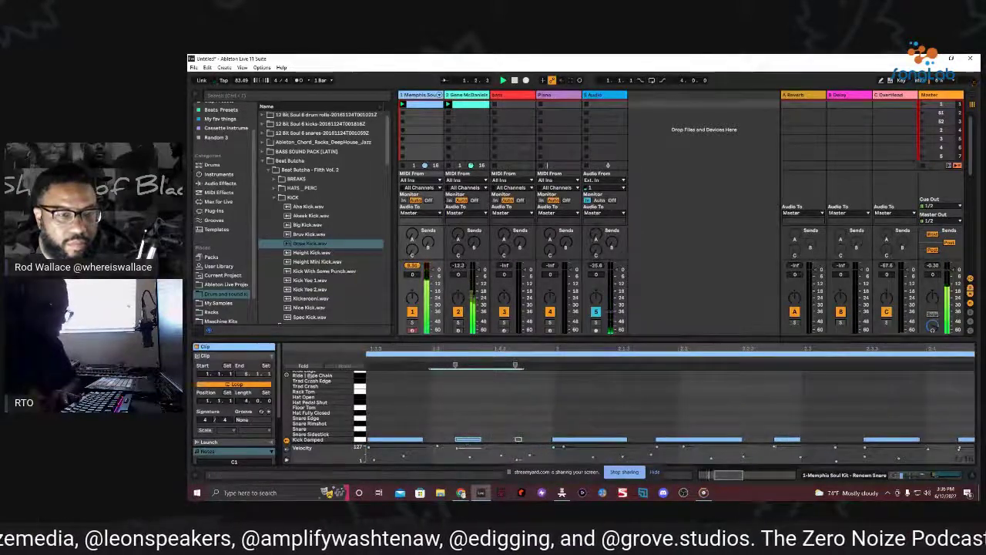
scroll(509, 412, down, 1)
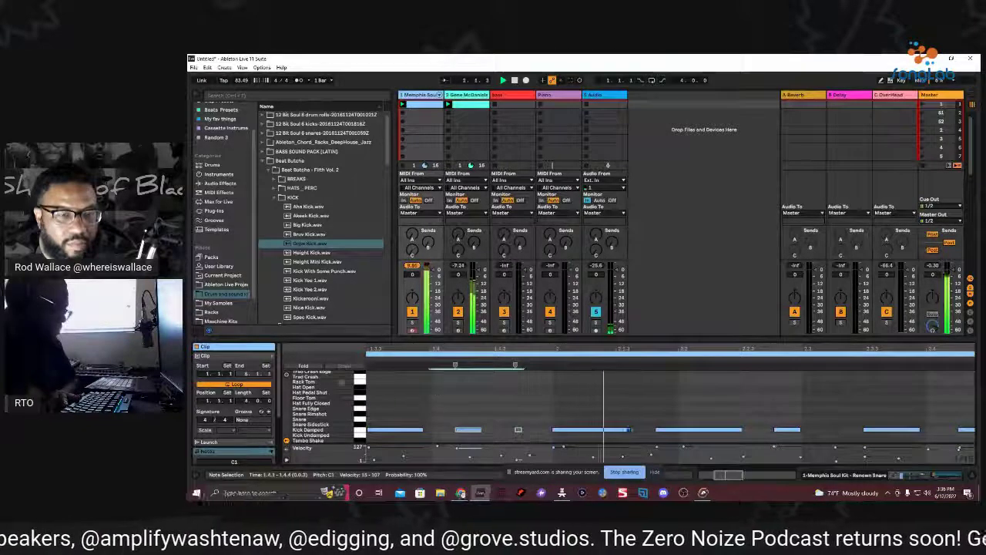
click(305, 365)
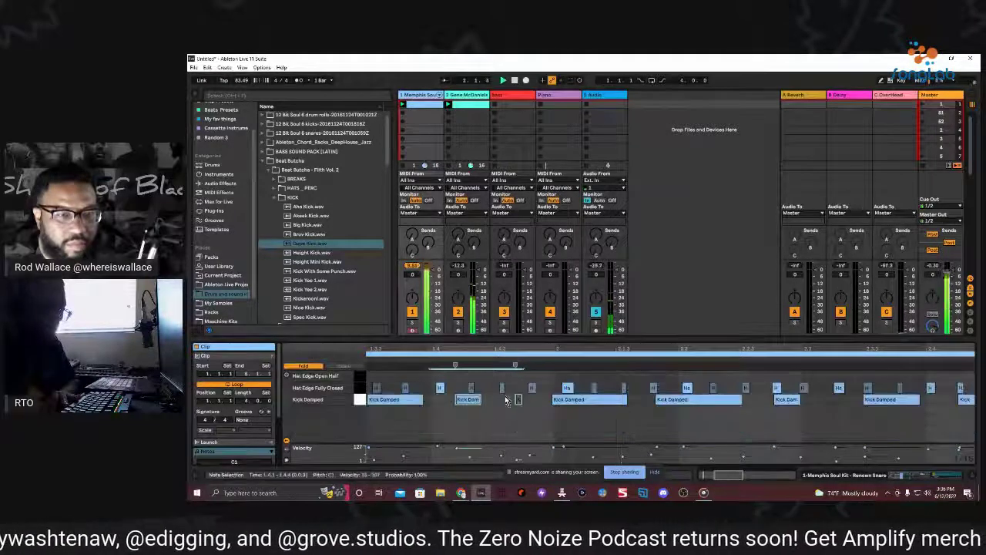
Nudge the kick note at beat 1.4 and the long kick note at the start of bar 2 slightly later
click(473, 403)
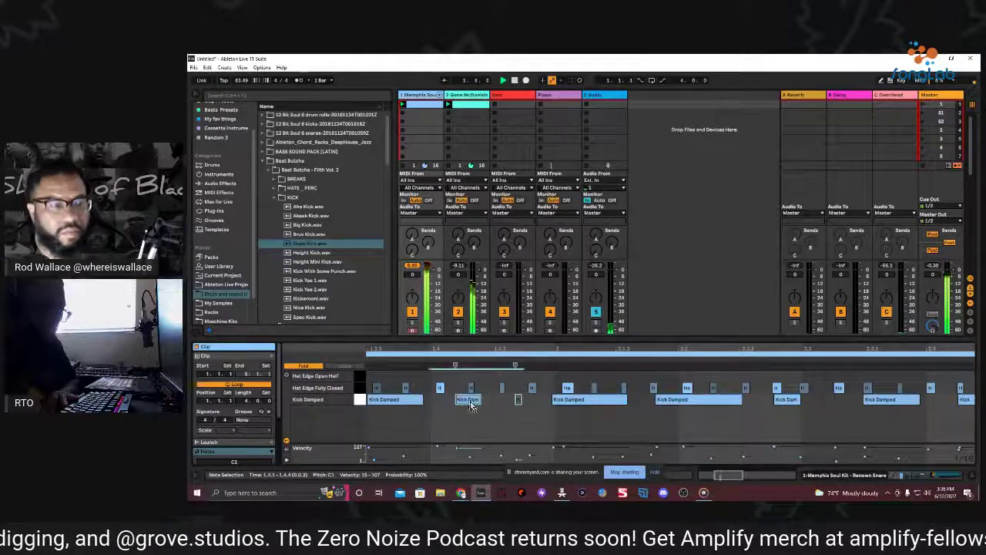
click(461, 406)
drag(464, 410, 466, 410)
click(562, 402)
drag(562, 404, 565, 404)
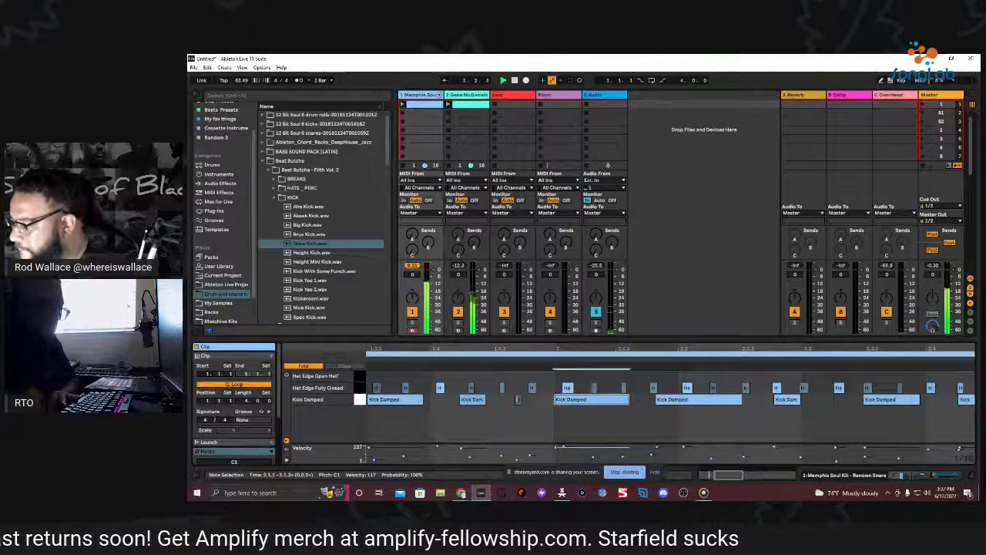
Shift the very short kick note just before bar 2 slightly later and nudge the bar 2 downbeat kick a little further
click(518, 400)
drag(518, 401, 529, 407)
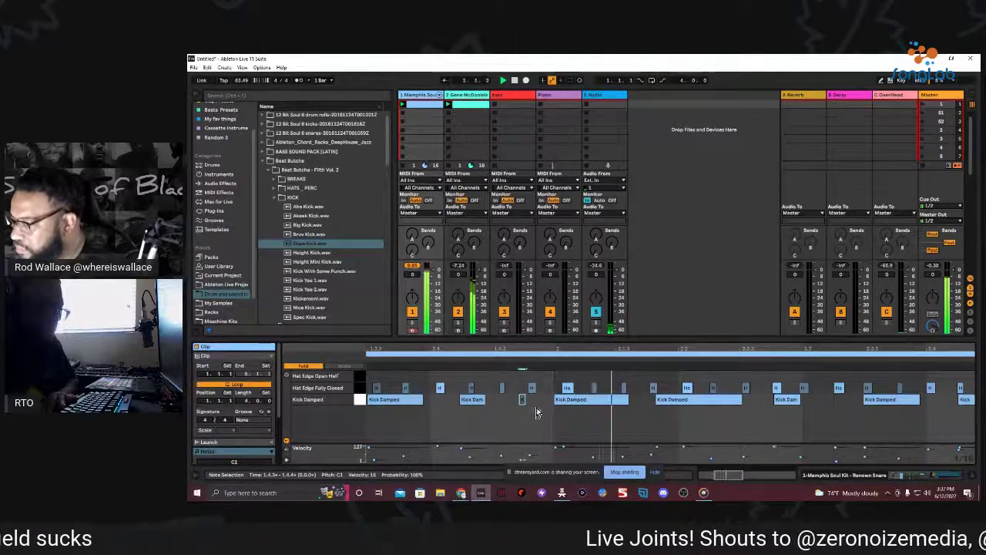
click(577, 402)
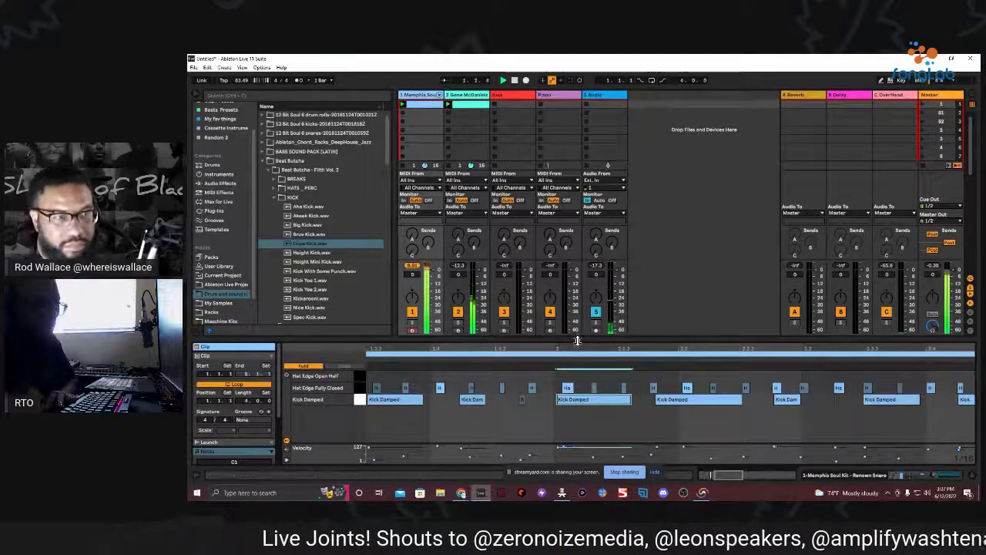
key(minus)
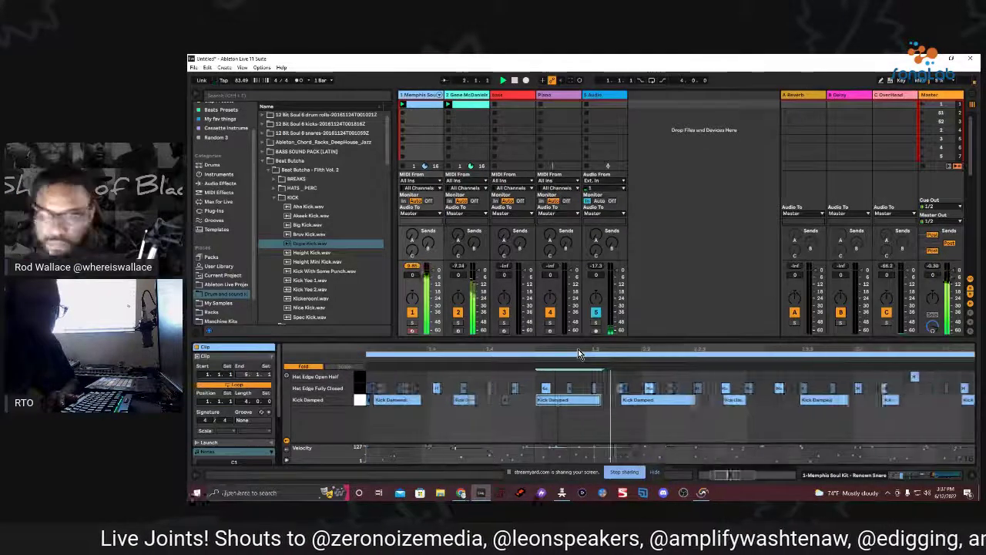
key(minus)
key(minus)
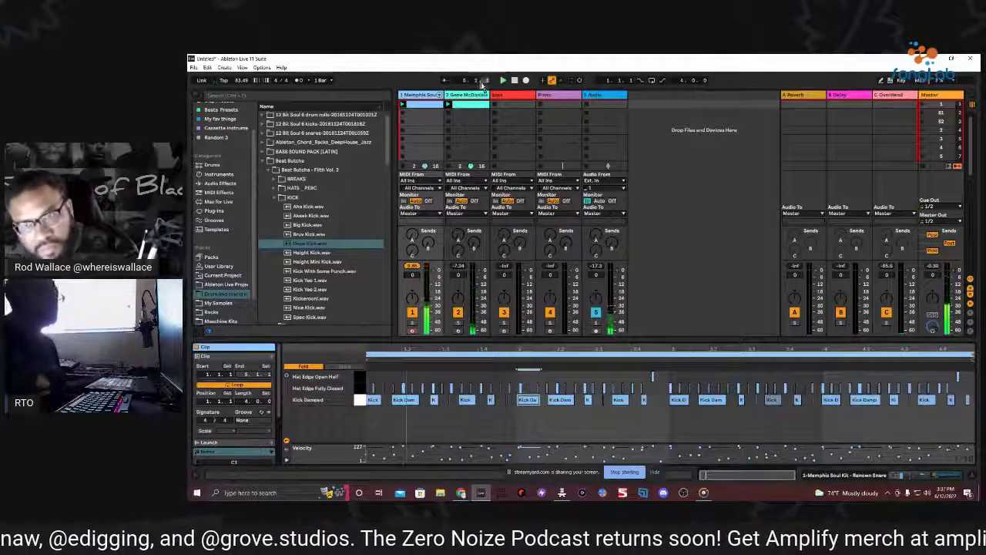
Return to the drum rack and open the Snare folder within Single Drum Sounds of the first Iman Omari SoundPack
click(937, 476)
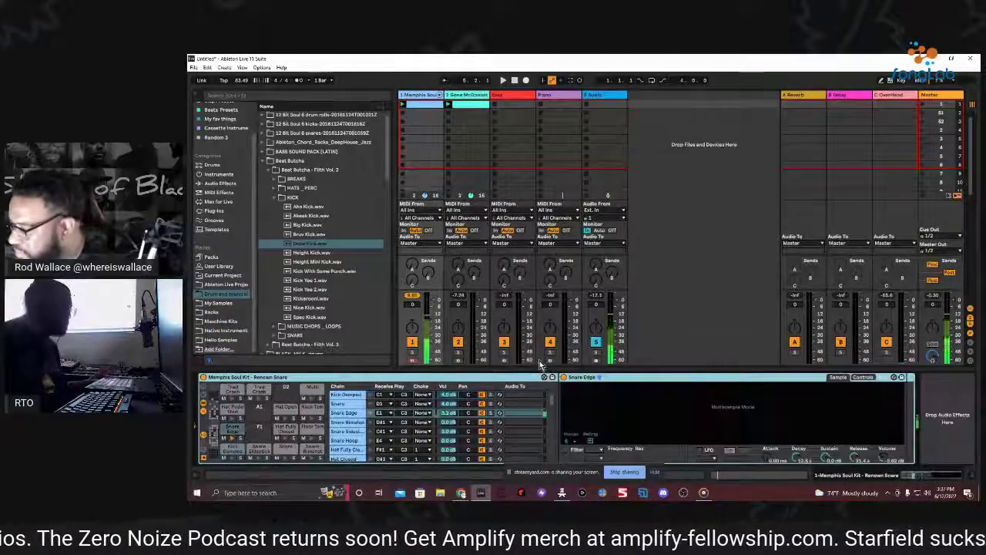
click(269, 171)
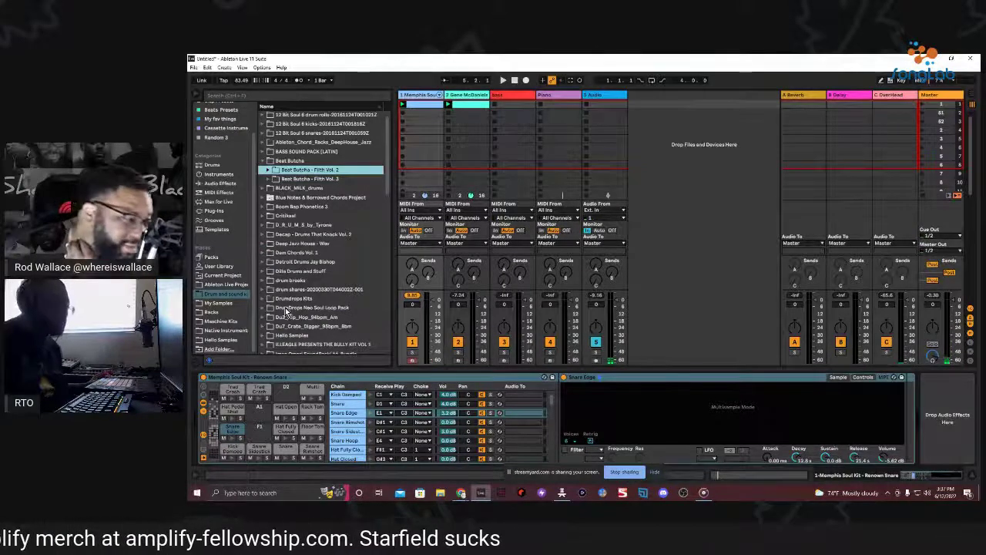
scroll(288, 264, down, 3)
scroll(302, 269, down, 1)
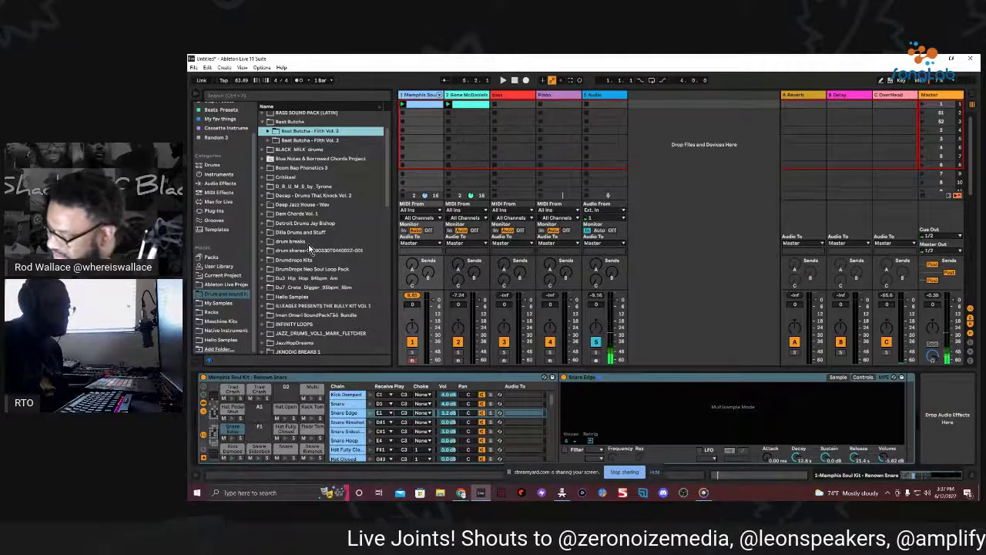
scroll(268, 222, up, 1)
scroll(292, 241, down, 10)
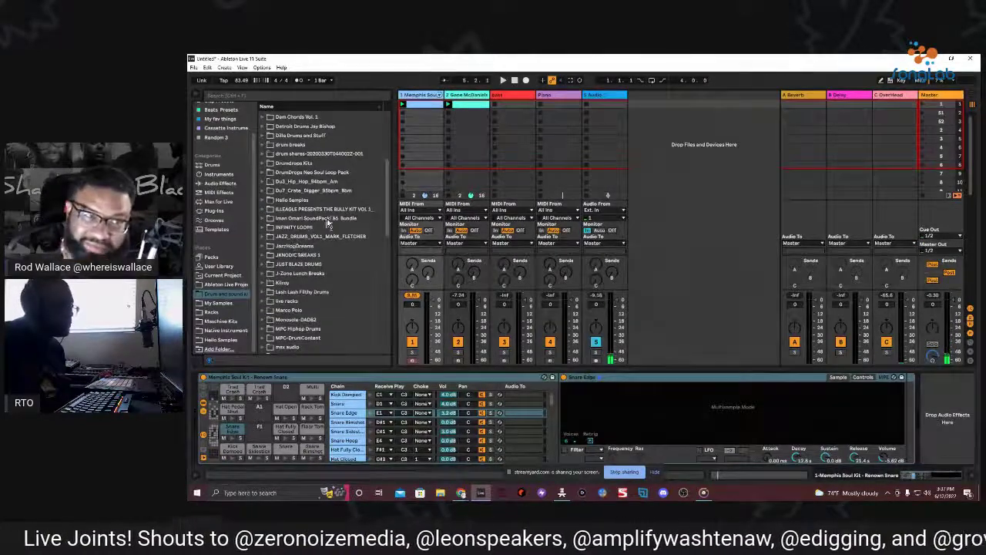
click(263, 219)
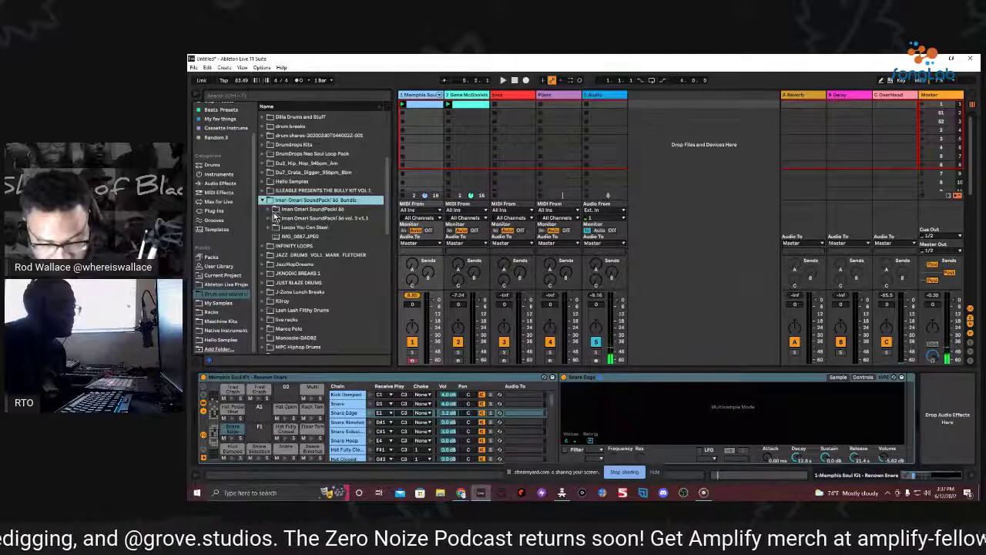
click(268, 210)
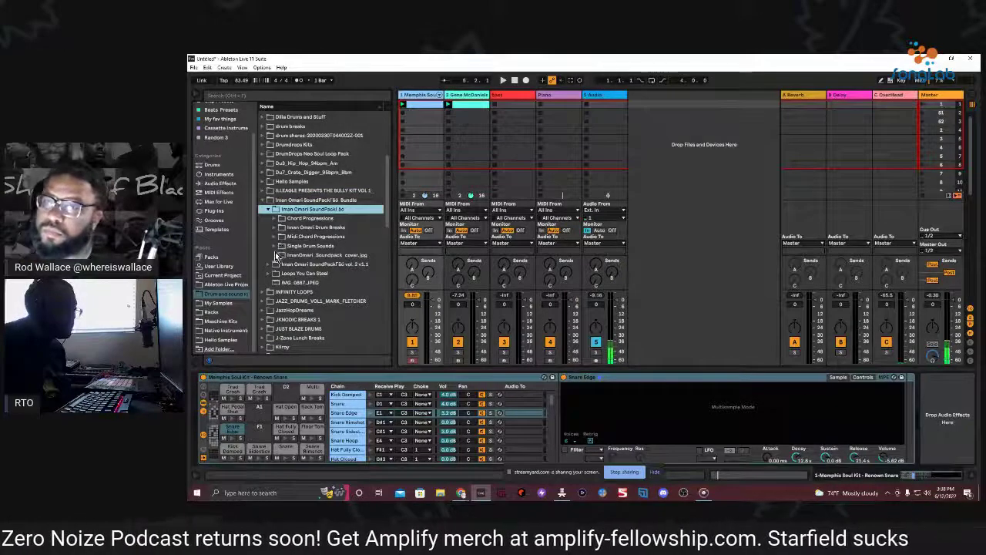
click(275, 247)
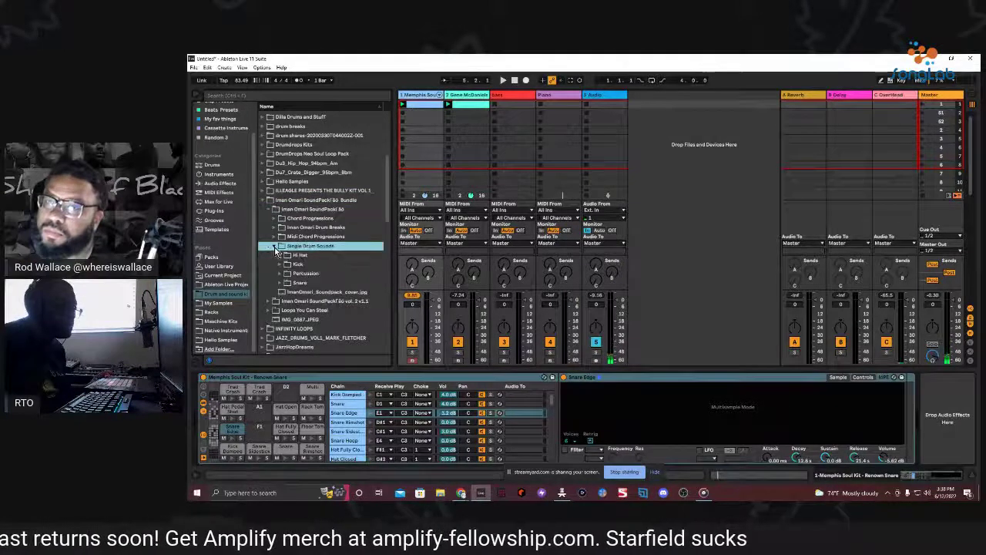
click(282, 285)
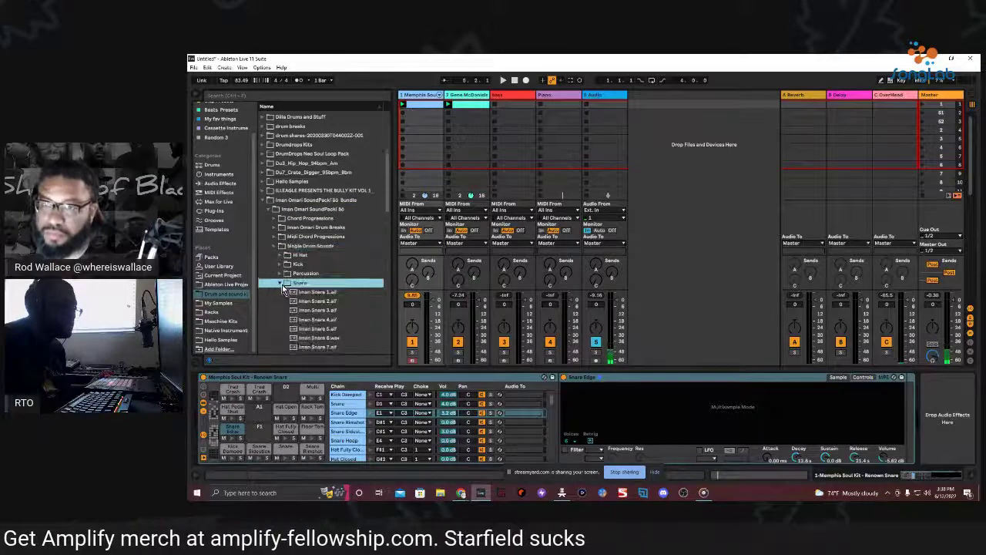
Audition the Iman snare samples and layer Iman Snare 6.wav onto the Snare Edge pad of the drum rack
click(293, 294)
click(314, 328)
click(339, 336)
scroll(339, 336, down, 2)
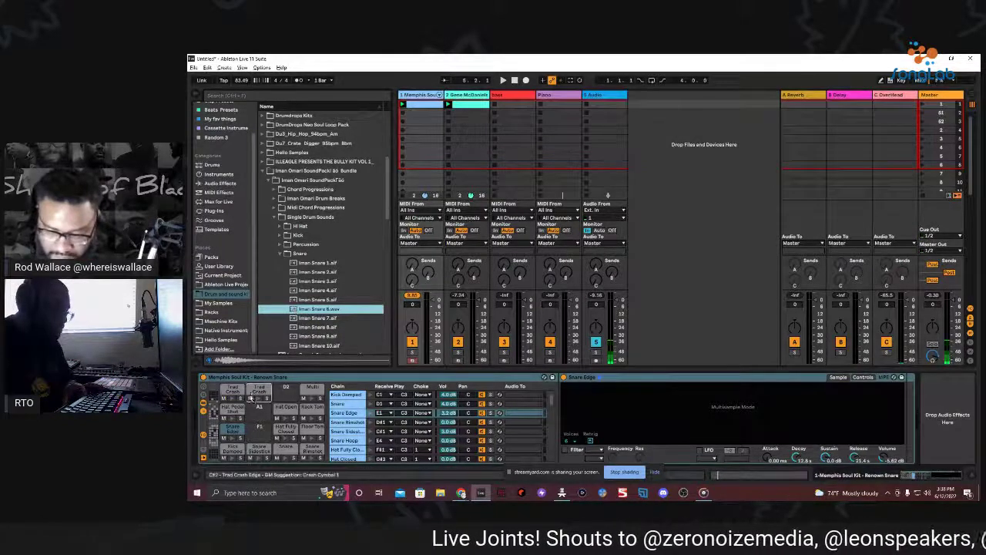
drag(229, 436, 229, 436)
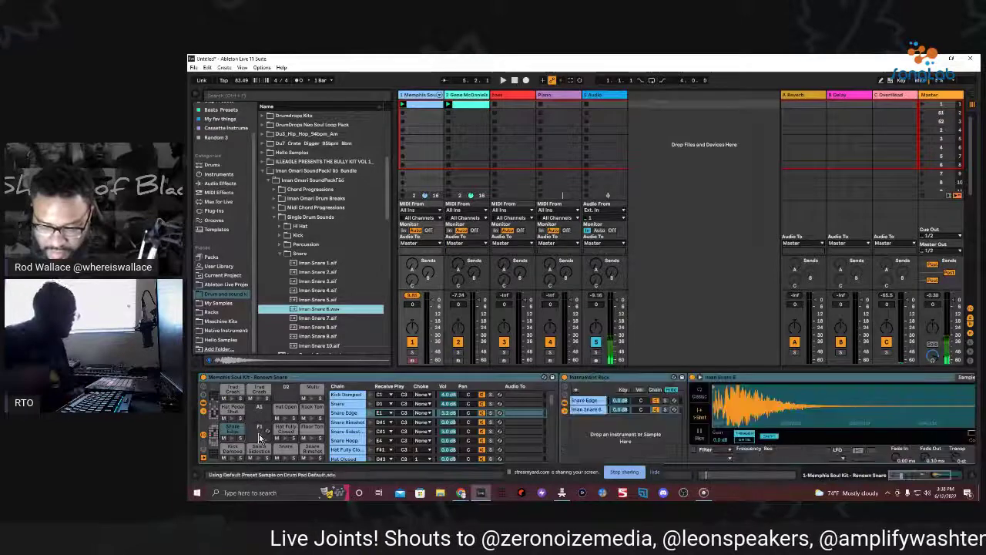
Record Snare Edge hits on beats 2 and 4 of each bar in the Memphis Soul Kit clip
key(space)
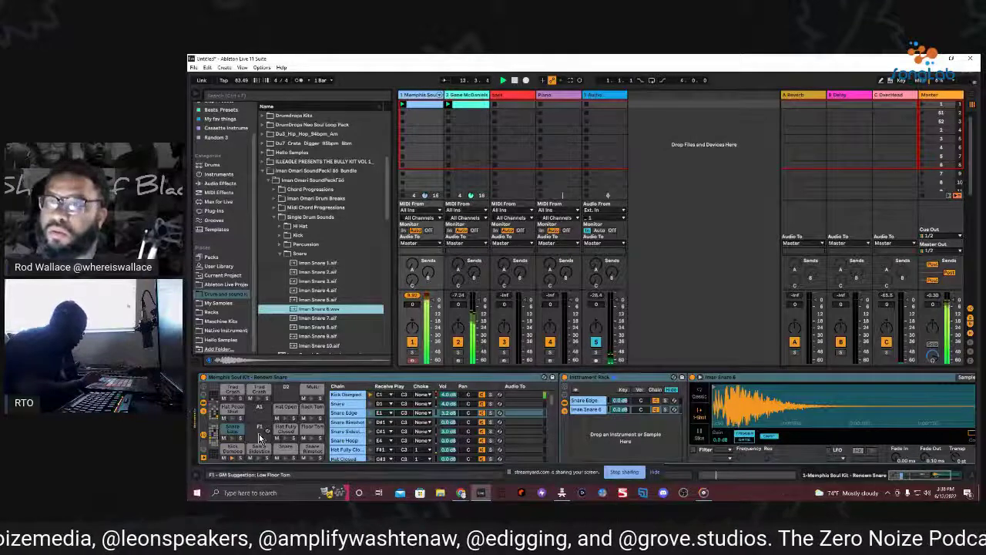
key(shift+Tab)
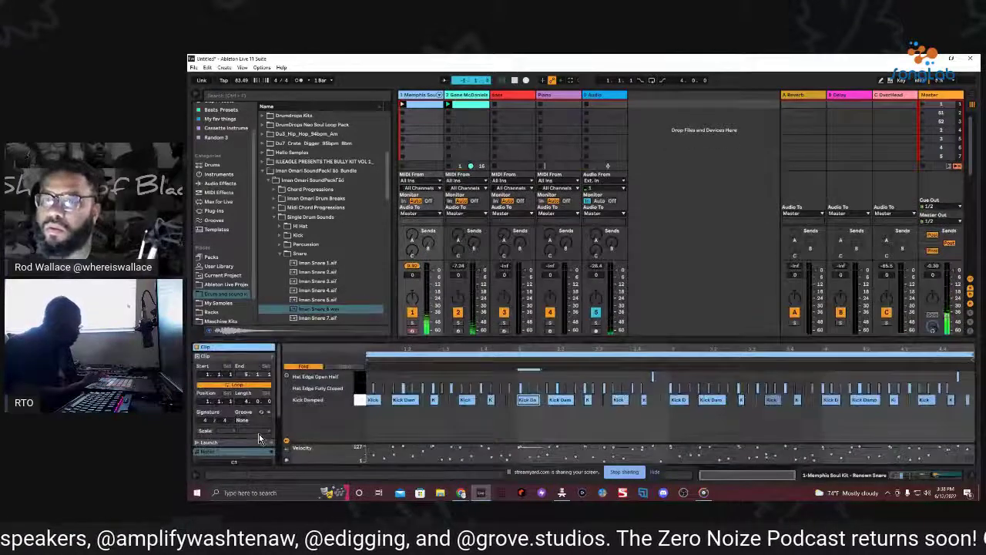
key(space)
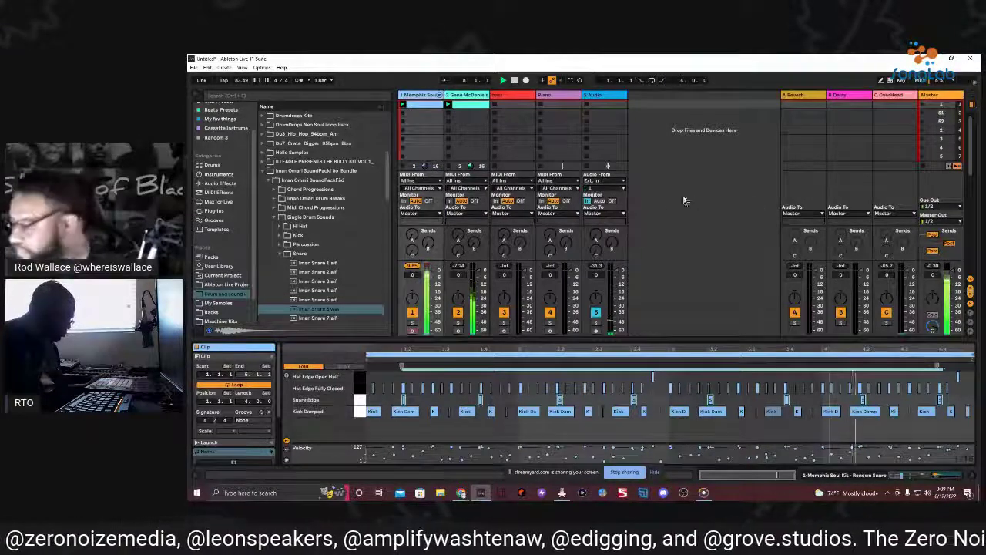
Close the Iman Omari Snare folder and open the snare folder inside Drum Kit 2 (secret)
click(278, 254)
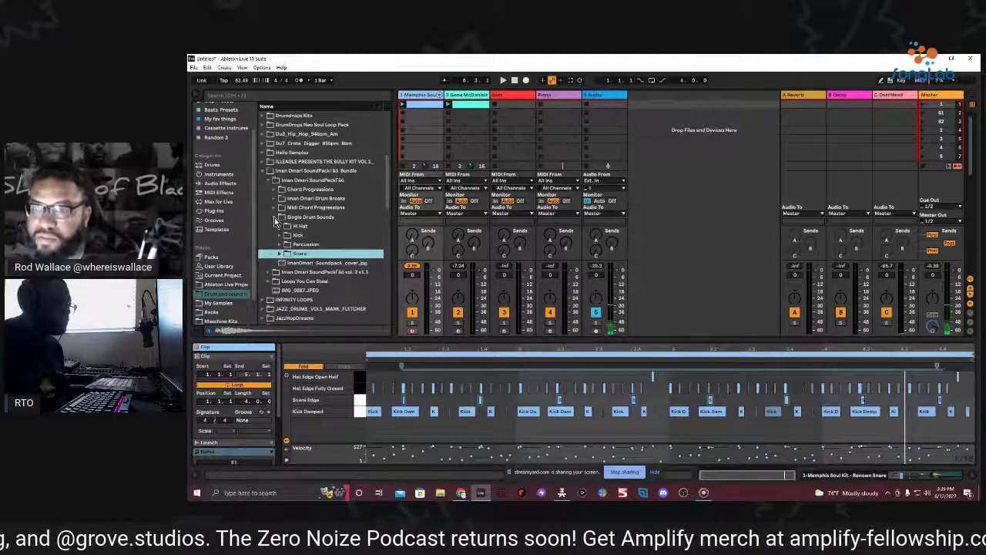
scroll(265, 241, down, 2)
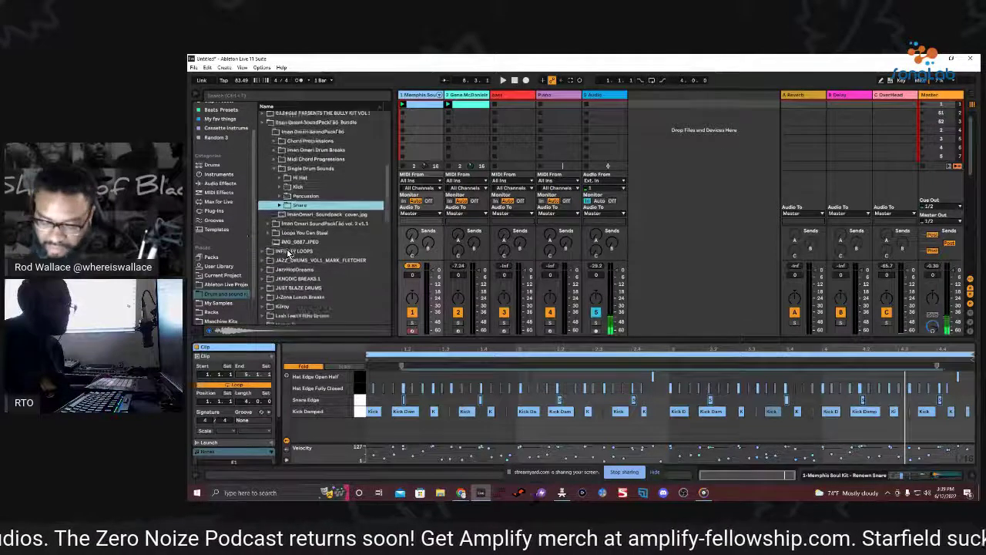
scroll(298, 250, down, 4)
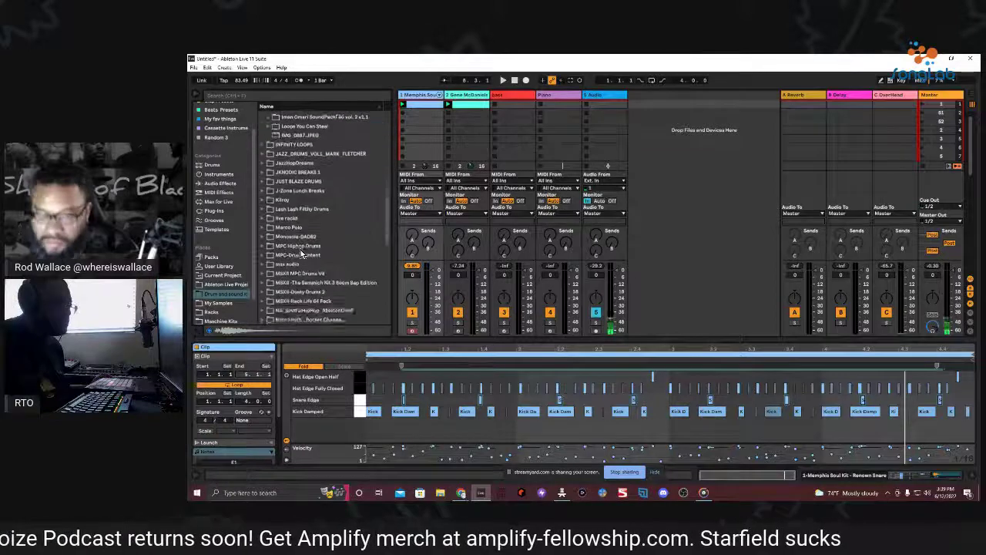
scroll(301, 260, down, 2)
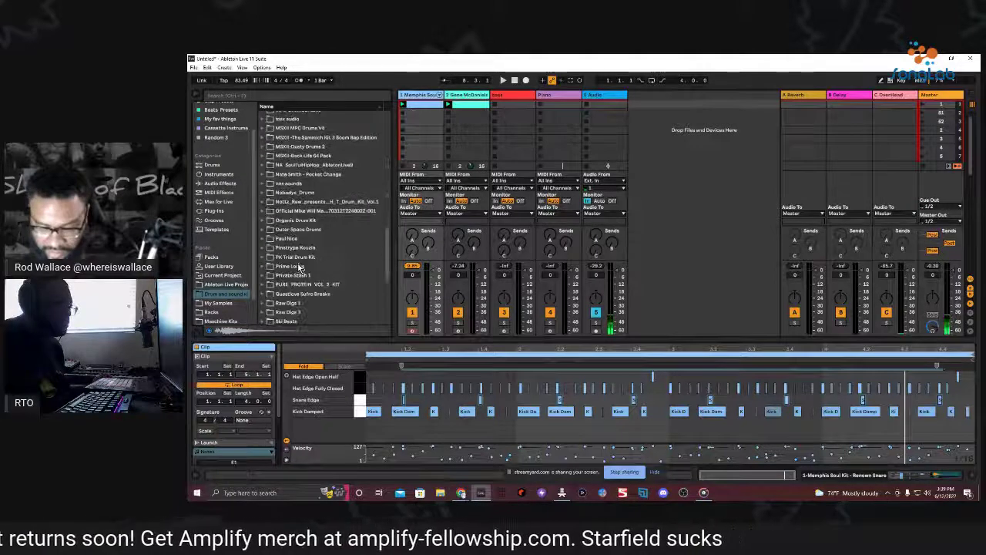
click(264, 248)
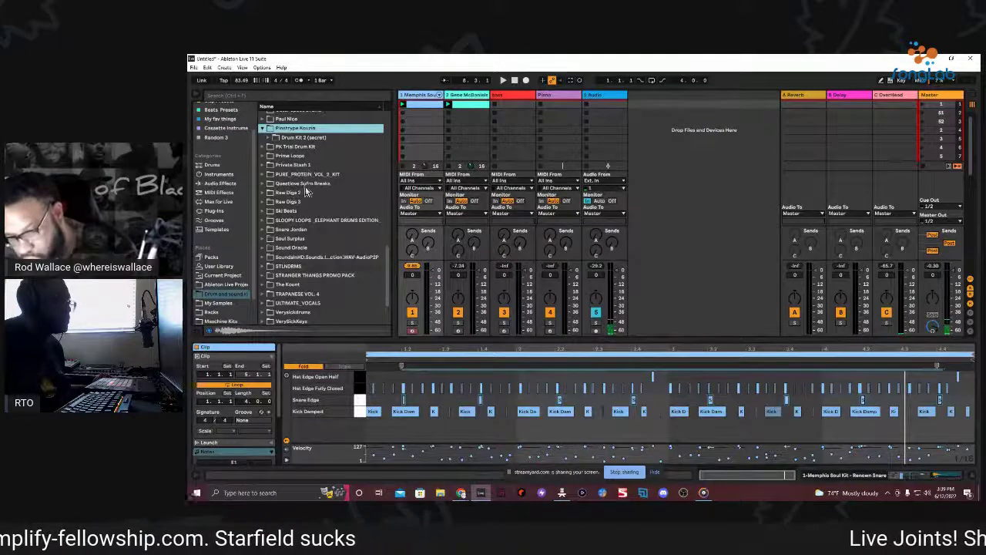
click(270, 138)
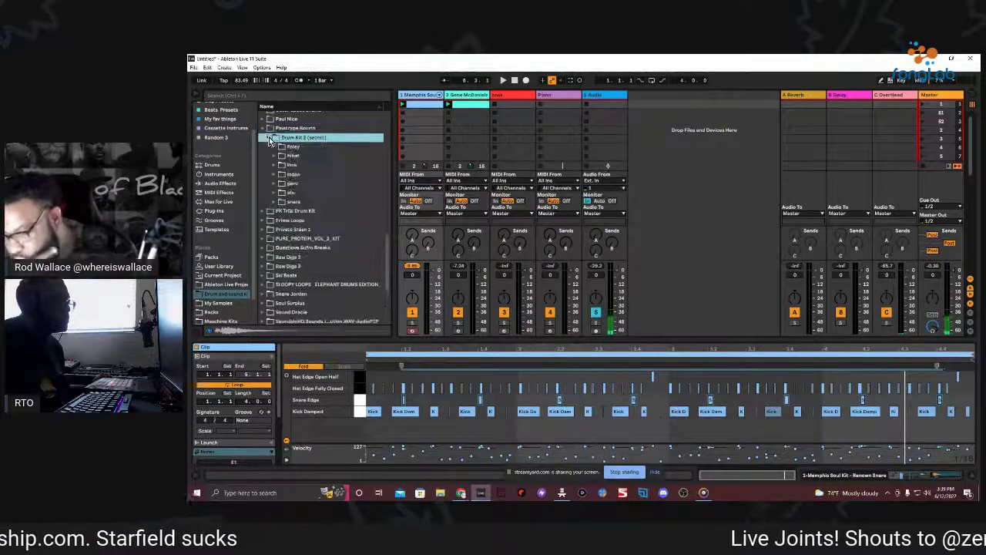
click(275, 202)
Audition the snare samples of Drum Kit 2 (secret) one after another, starting with Anti-Moist.wav
click(314, 211)
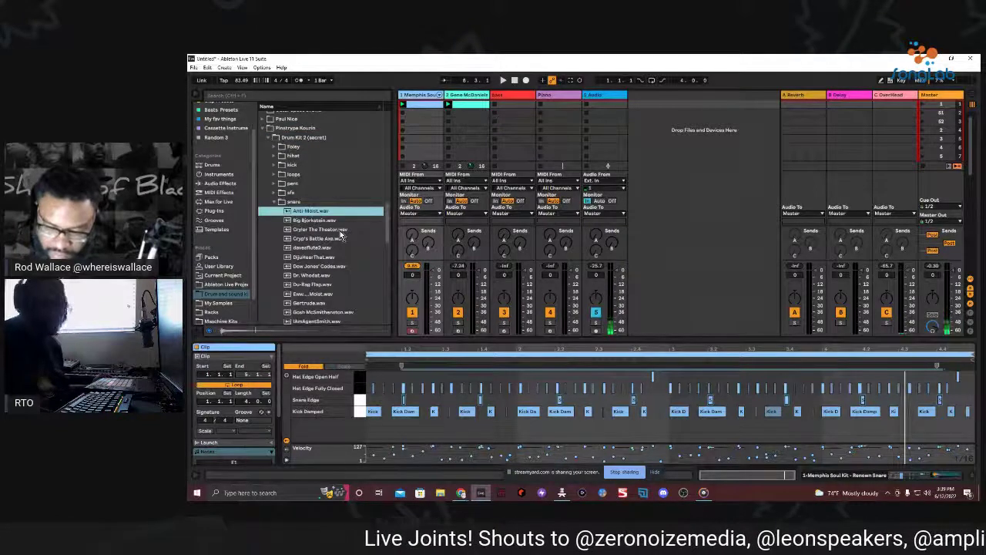
key(Down)
key(Down)
key(Down)
key(Down)
key(Down)
key(Down)
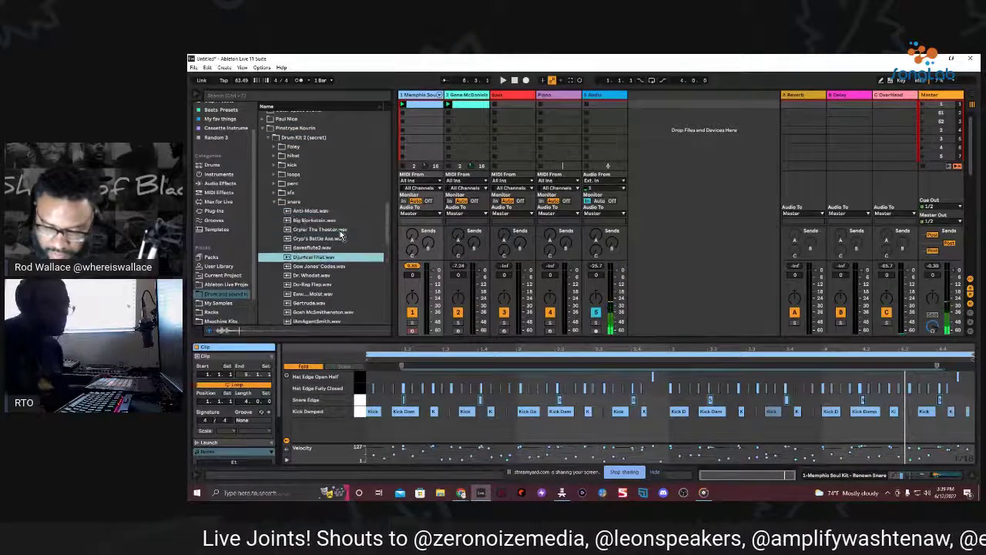
key(Down)
key(Down)
key(Down)
key(Down)
key(Down)
key(Down)
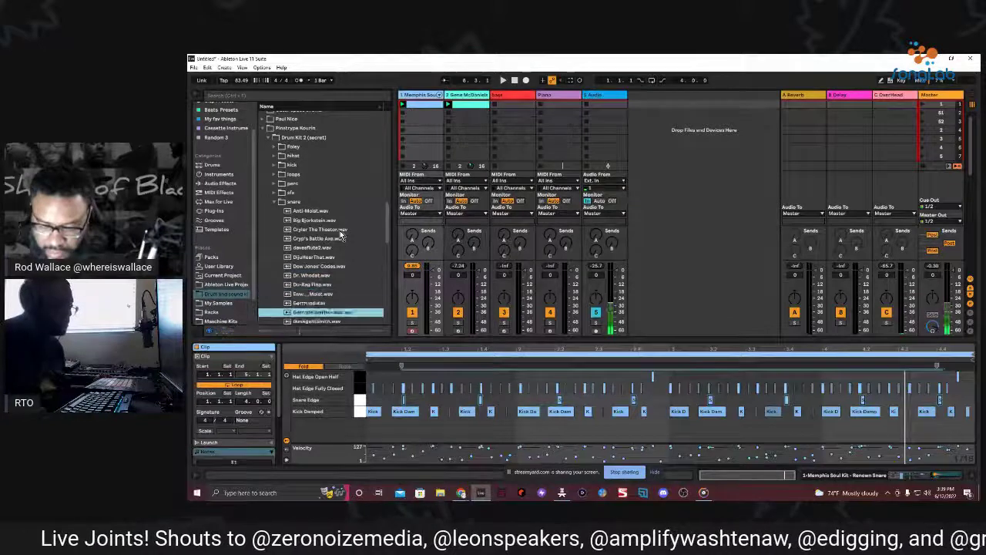
key(Down)
key(Down)
key(Down)
key(Down)
key(Down)
key(Down)
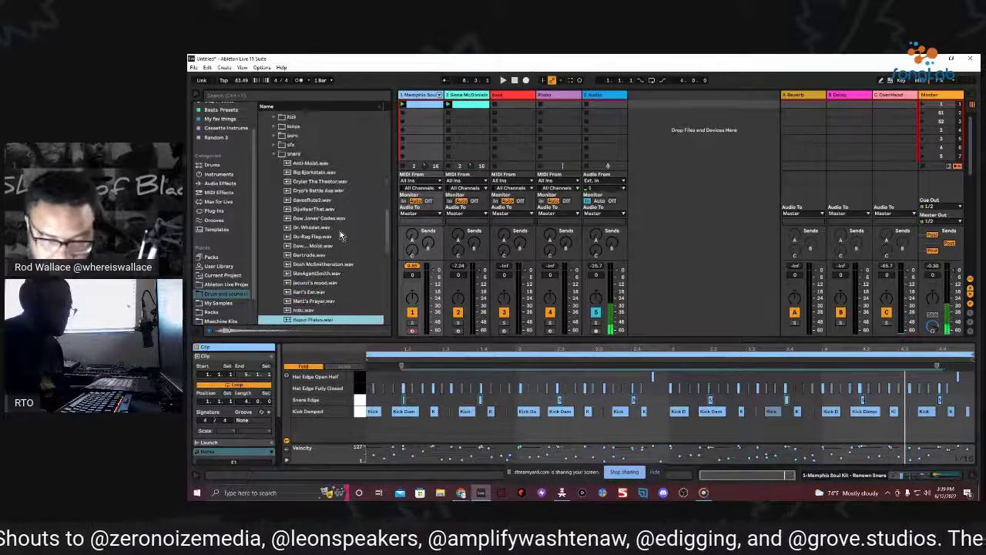
key(Down)
key(Down)
key(Down)
key(Down)
key(Down)
key(Down)
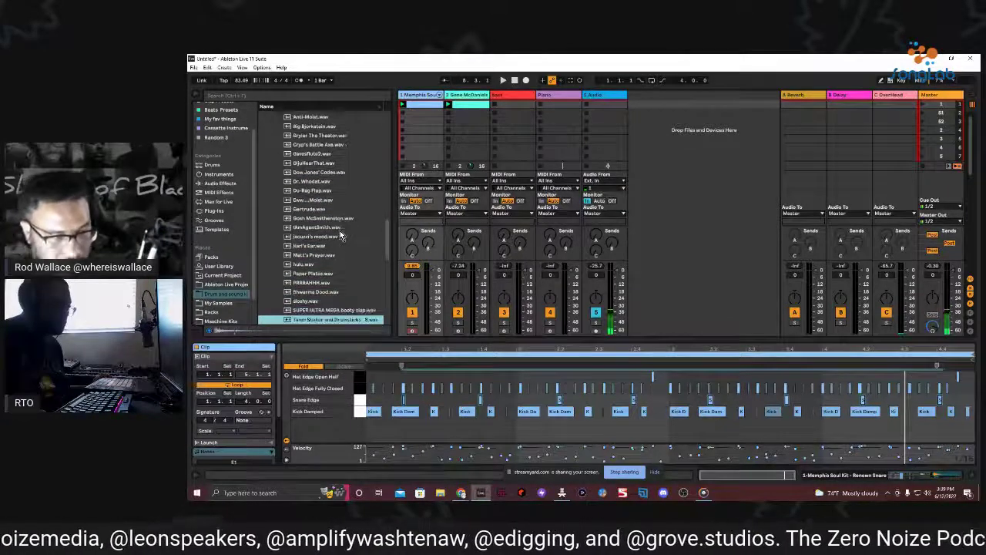
key(Down)
key(Down)
key(Down)
key(Down)
key(Down)
key(Down)
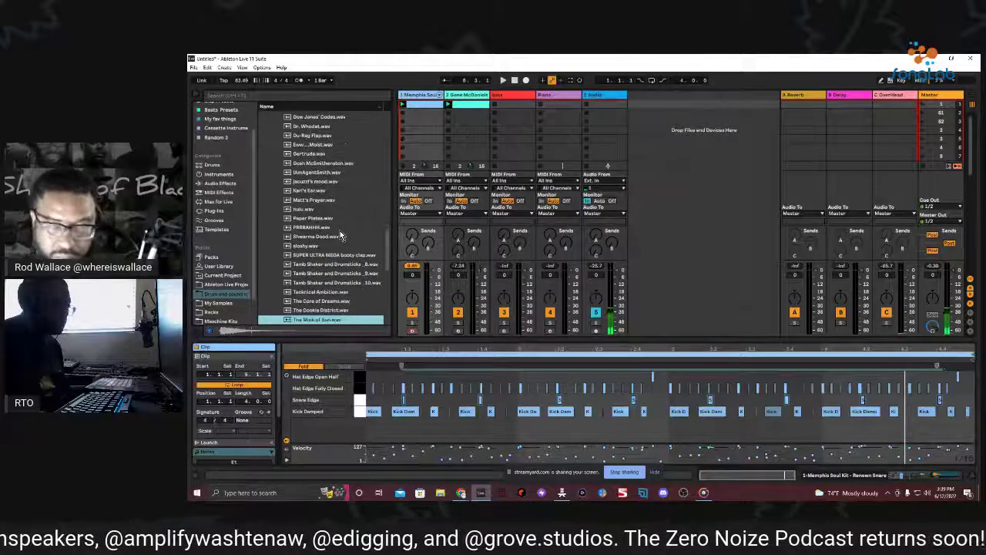
key(Up)
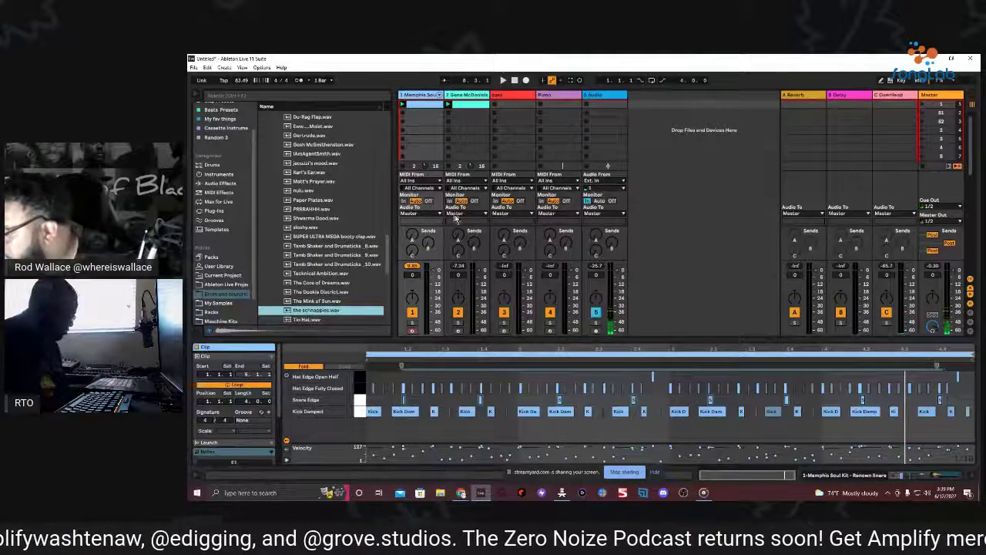
Return to the drum rack and load the schnapples.wav onto the F1 pad beside Snare Edge
click(904, 476)
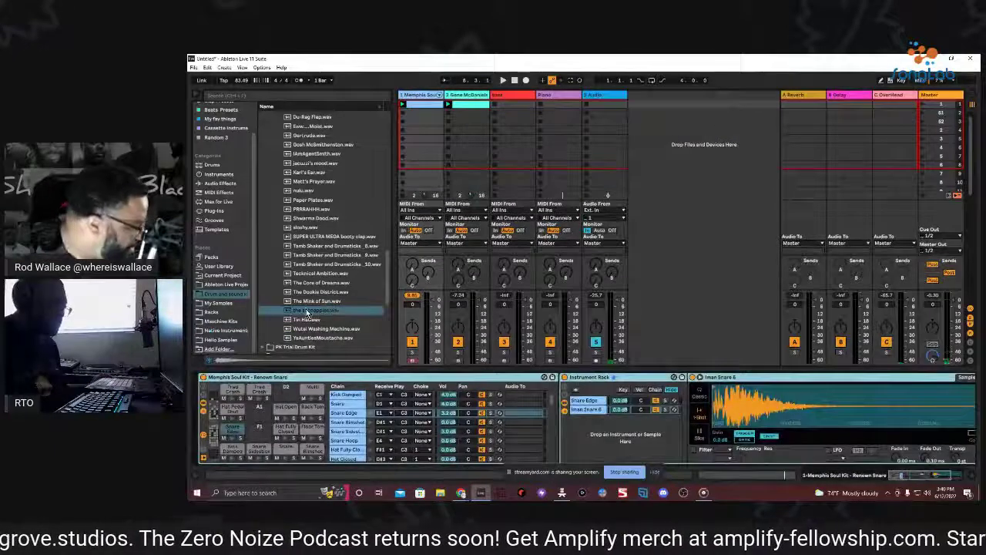
click(273, 340)
drag(316, 310, 396, 469)
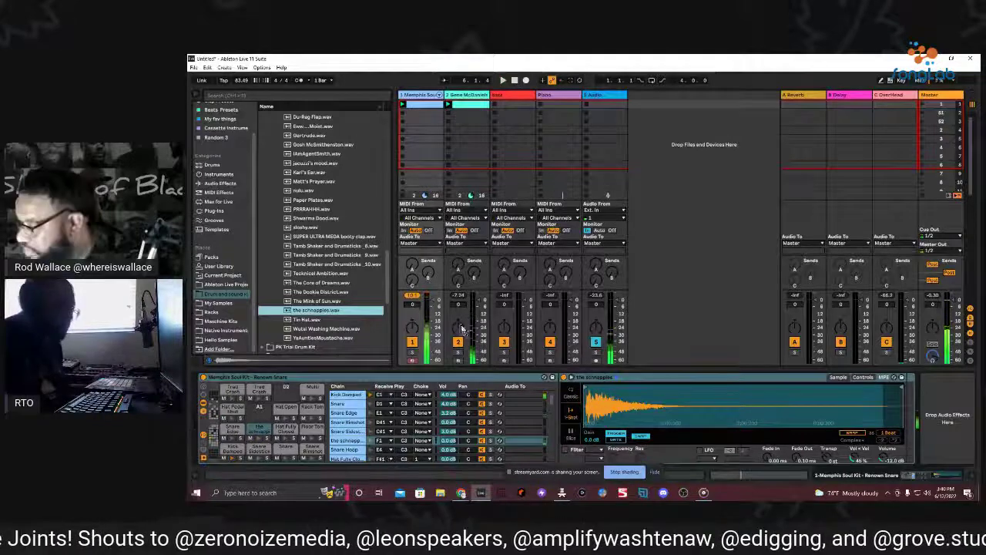
Audition the neighbouring snares, replace the F1 pad's sample with Wutai Washing Machine.wav and play the beat with it
click(304, 320)
click(304, 327)
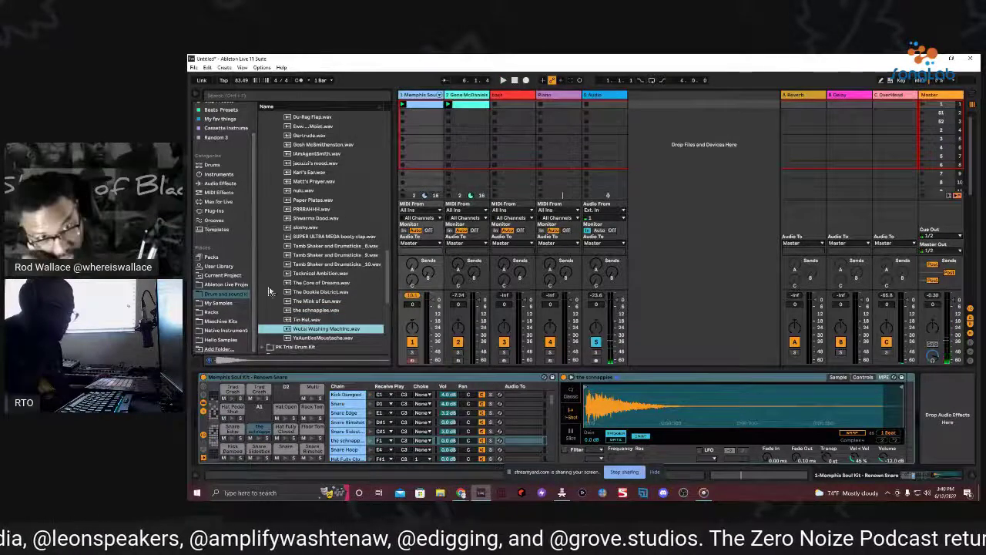
drag(261, 437, 286, 428)
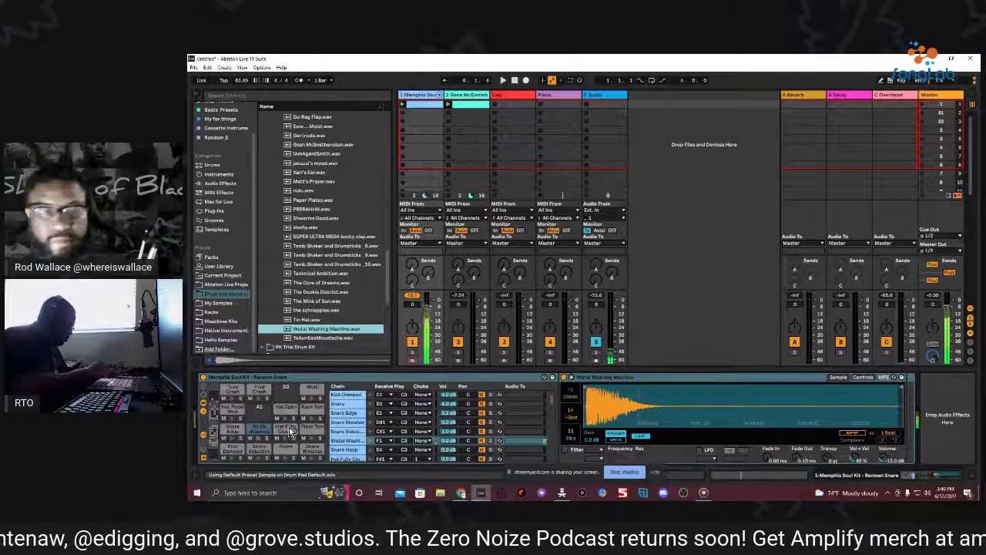
key(space)
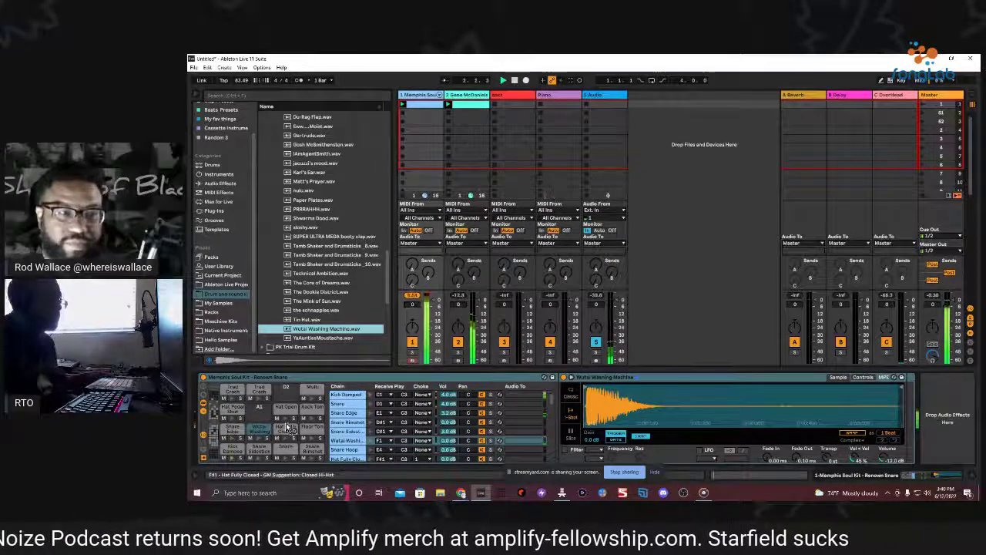
Copy the layered Snare Edge pad onto the F1 pad and record its hits near each bar's end, with extra short kicks
click(231, 432)
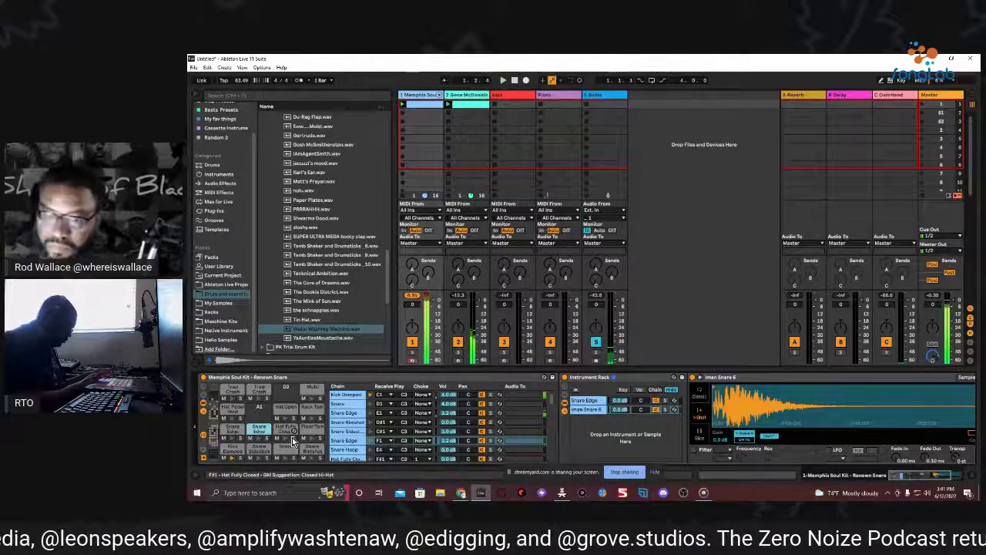
key(shift+Tab)
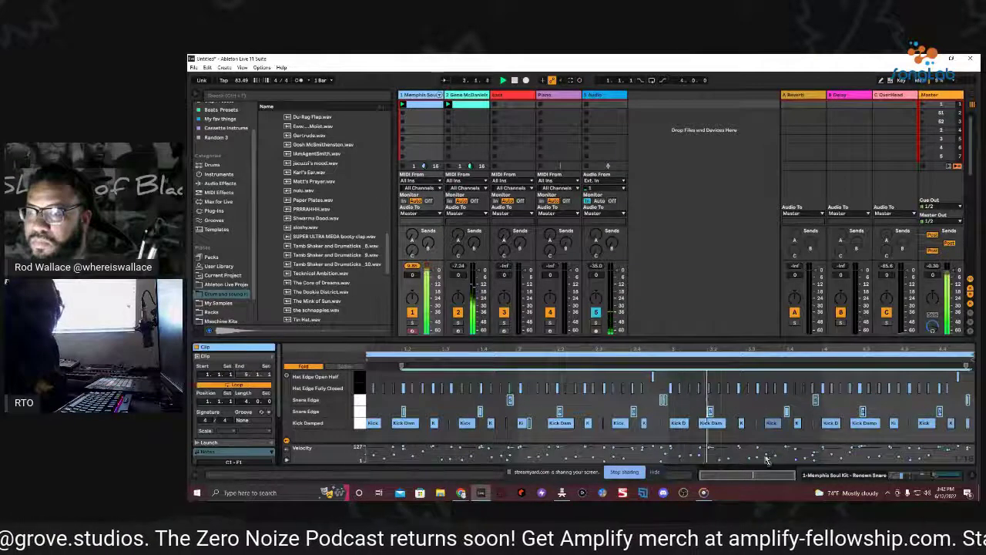
key(ctrl+a)
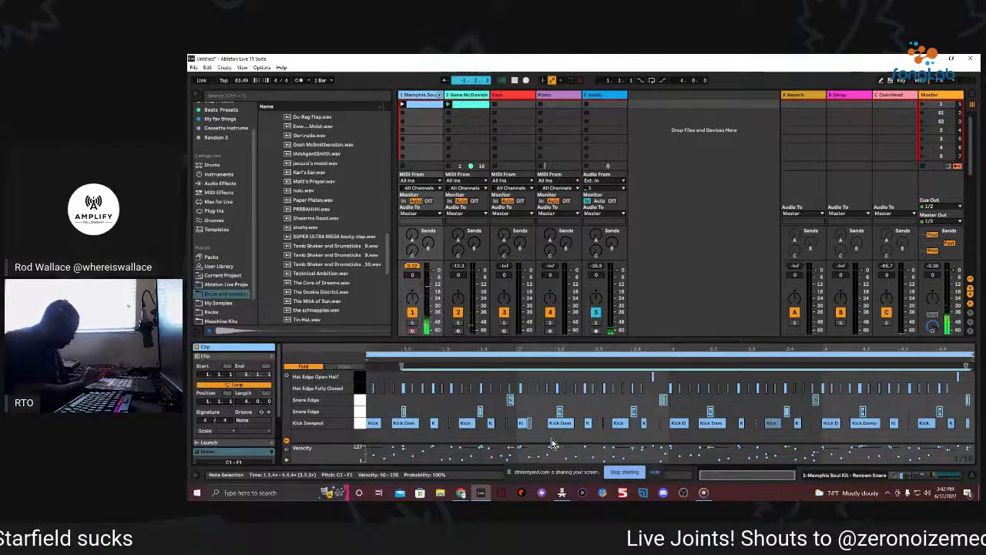
key(space)
key(space)
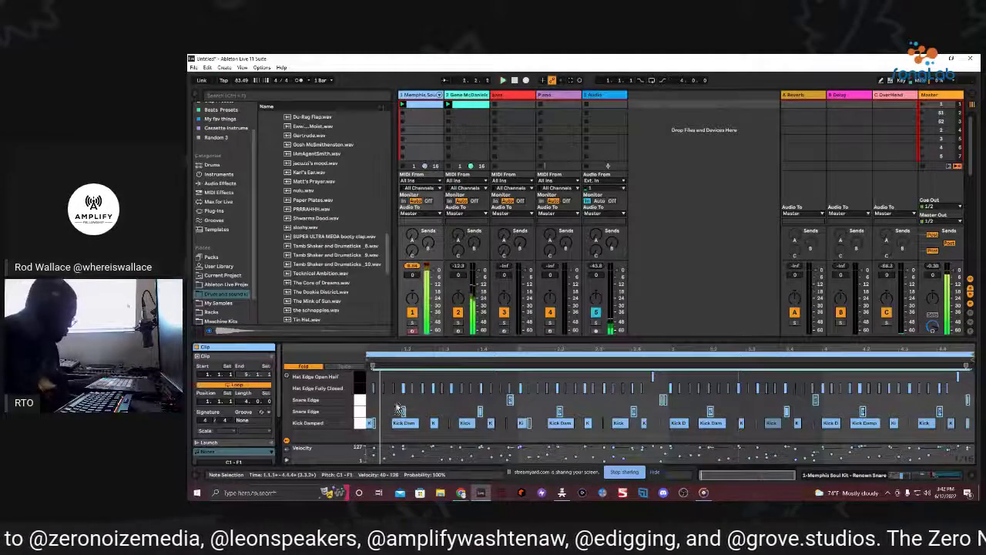
Set the velocity of all F1 Snare Edge notes in the clip to 92 and play the beat
click(507, 423)
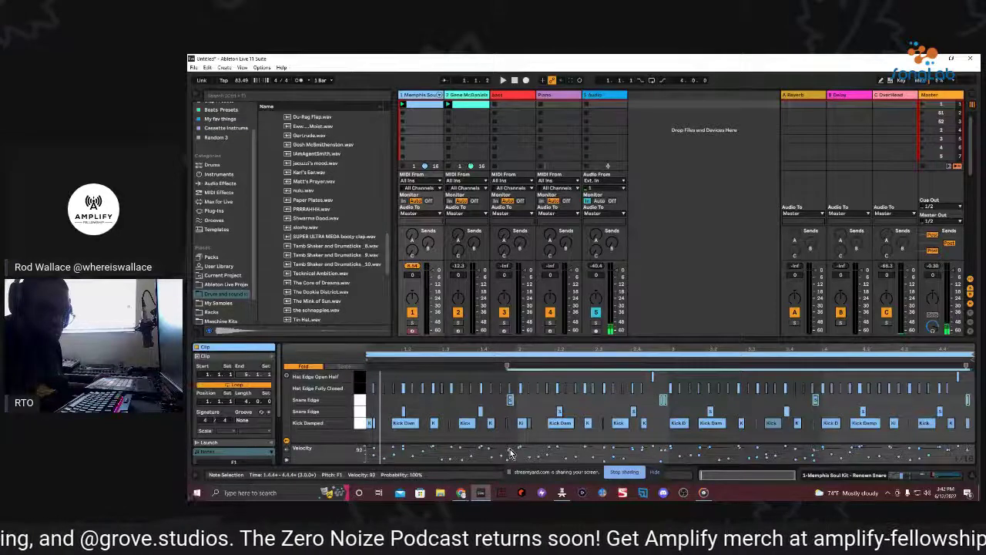
key(space)
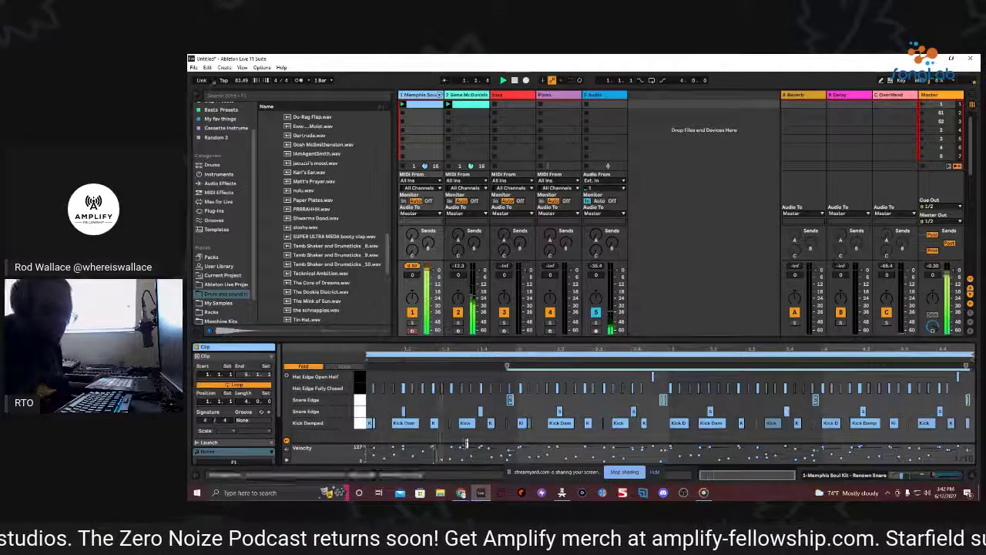
Select all E1 Snare Edge notes on beats 2 and 4 and level their velocities to one equal value
click(356, 416)
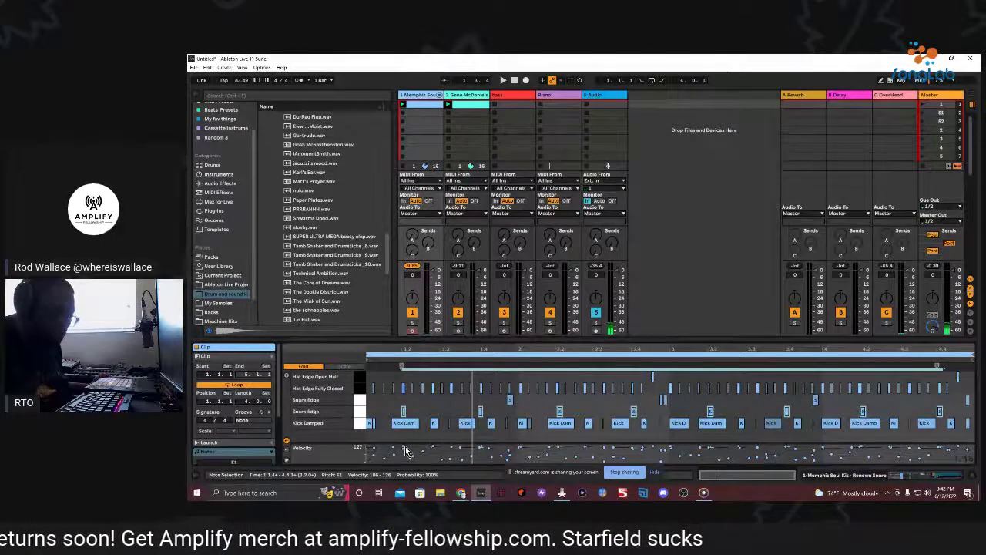
click(403, 448)
click(406, 451)
click(404, 452)
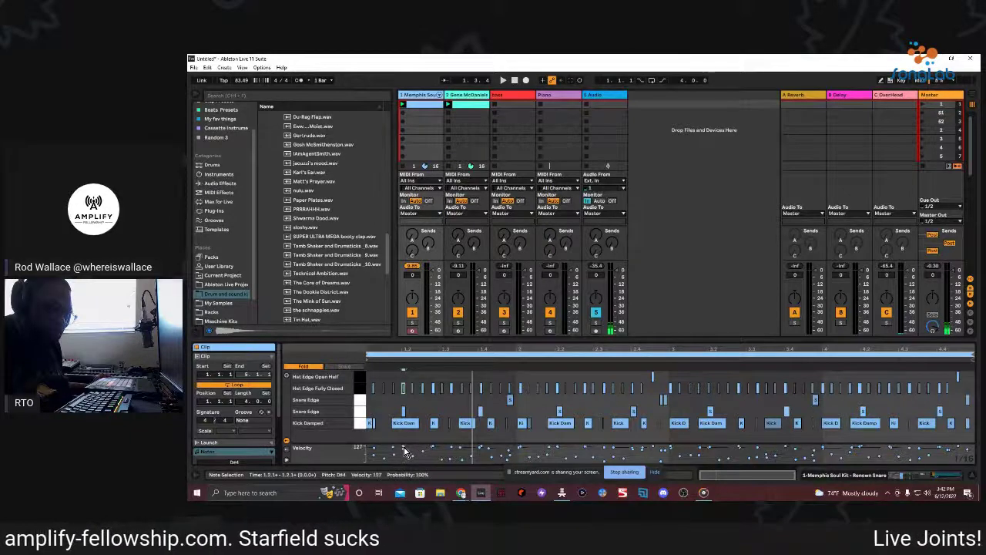
click(362, 413)
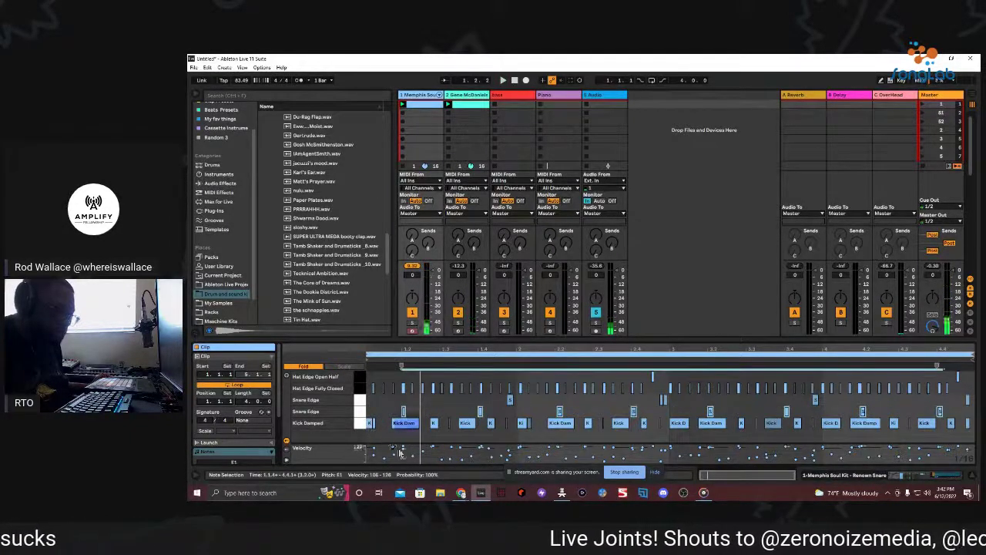
drag(404, 447, 403, 446)
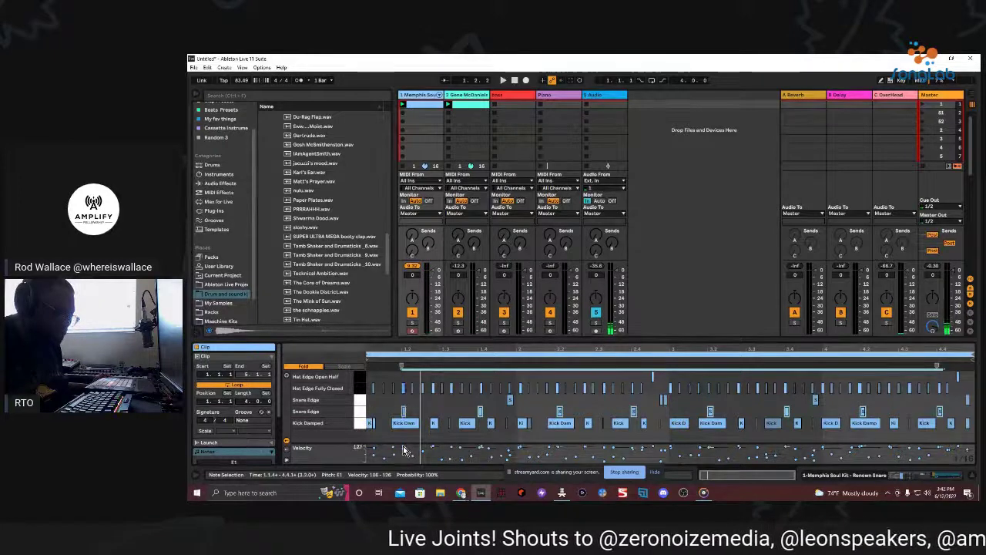
click(403, 449)
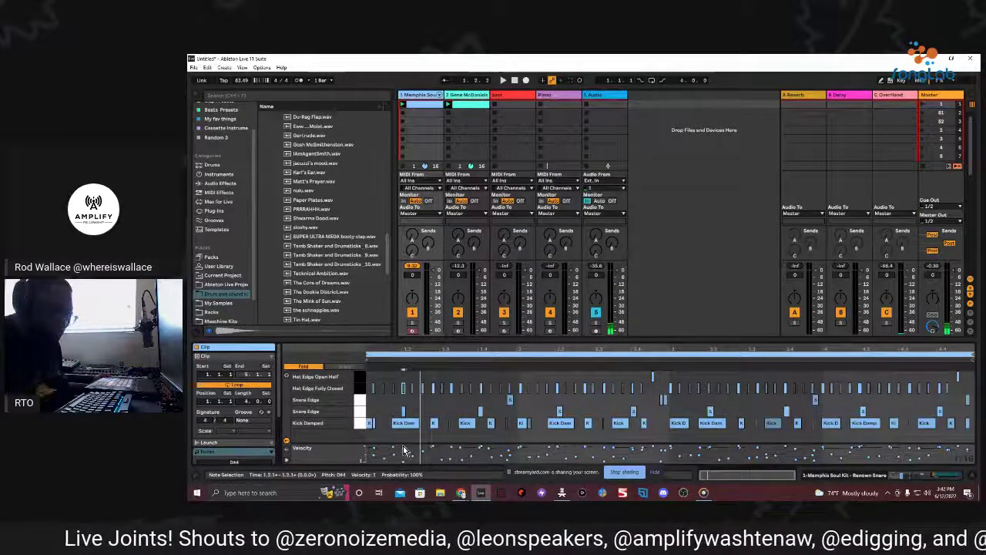
drag(404, 449, 370, 413)
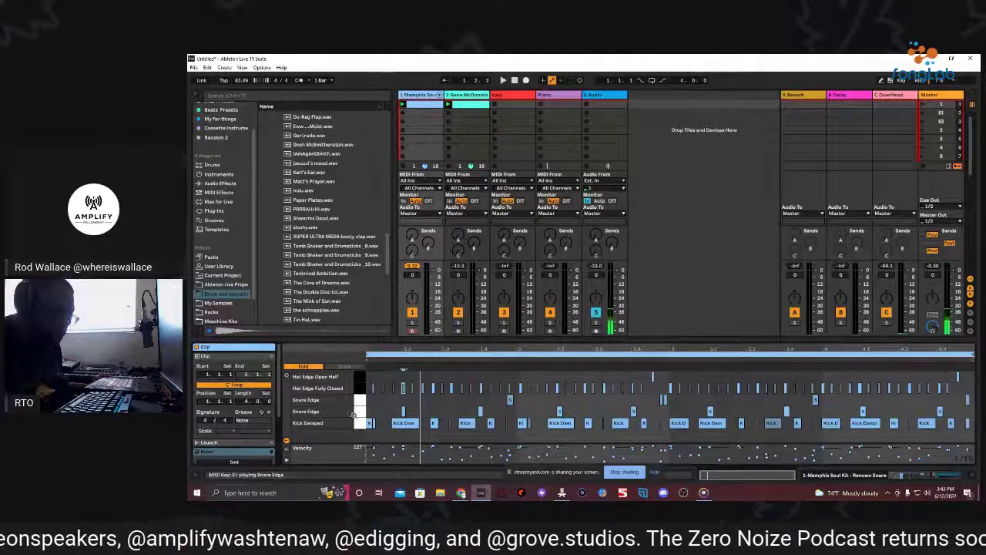
click(359, 411)
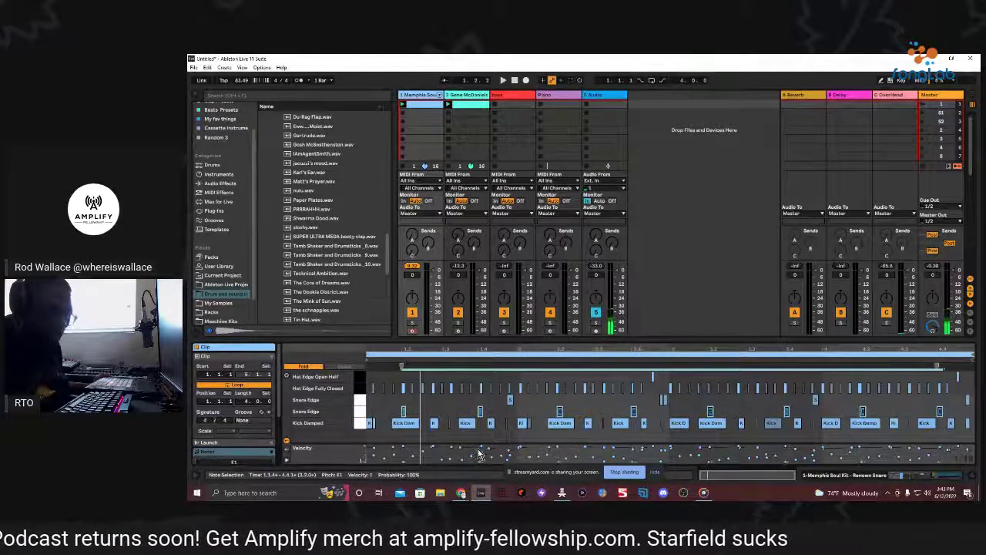
Double the Memphis Soul Kit clip to eight bars and record Ride Bell hits into it
key(space)
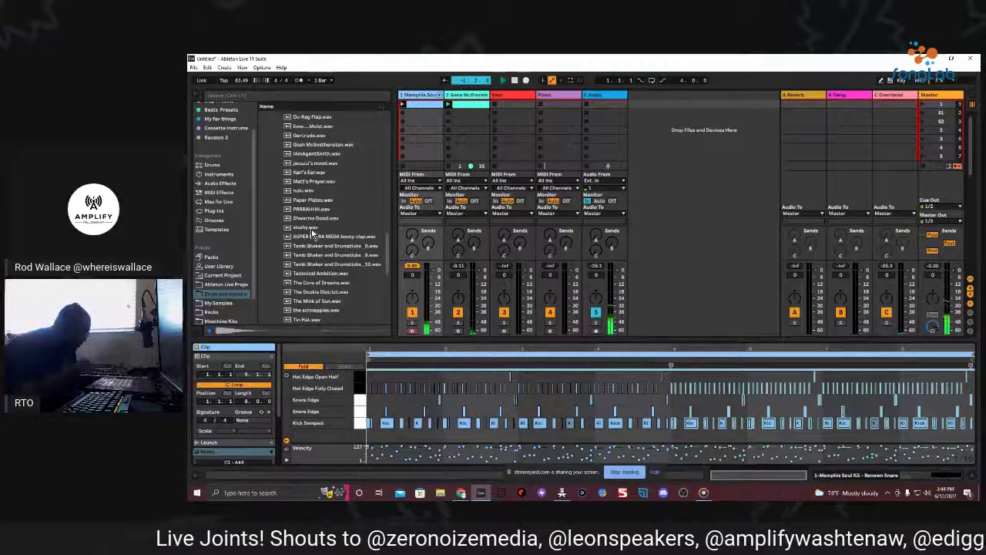
key(space)
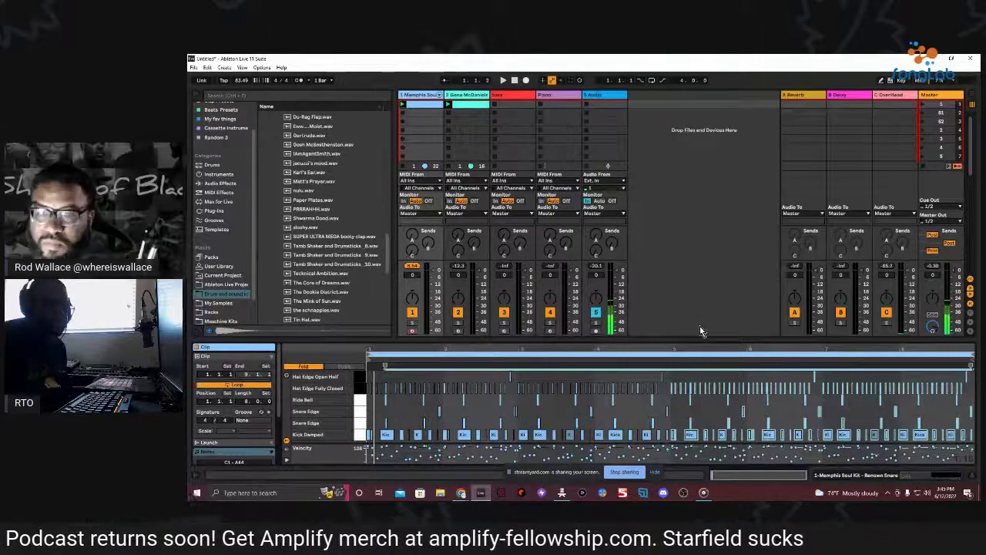
Play the beat and unfold the Memphis Soul Kit track into its individual drum chains in the mixer
key(space)
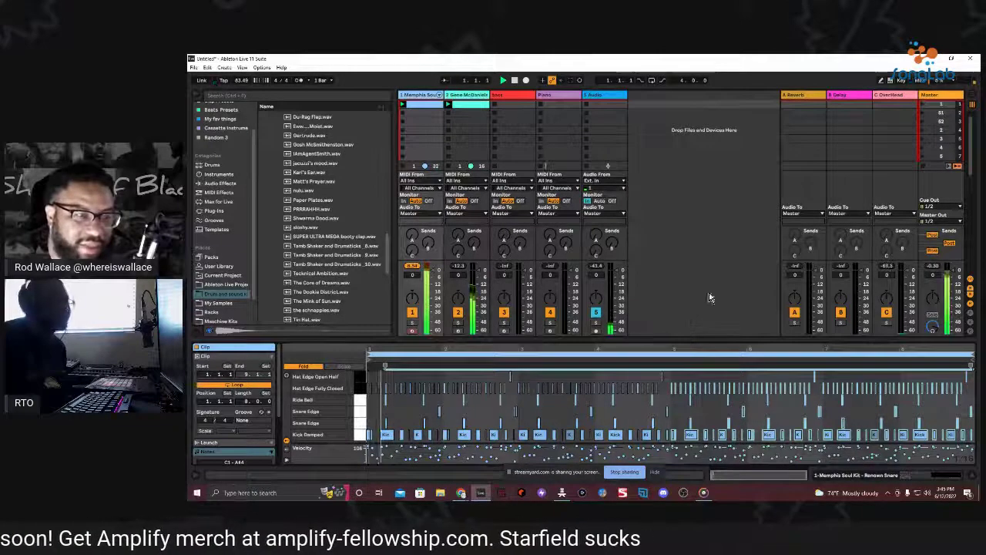
click(437, 97)
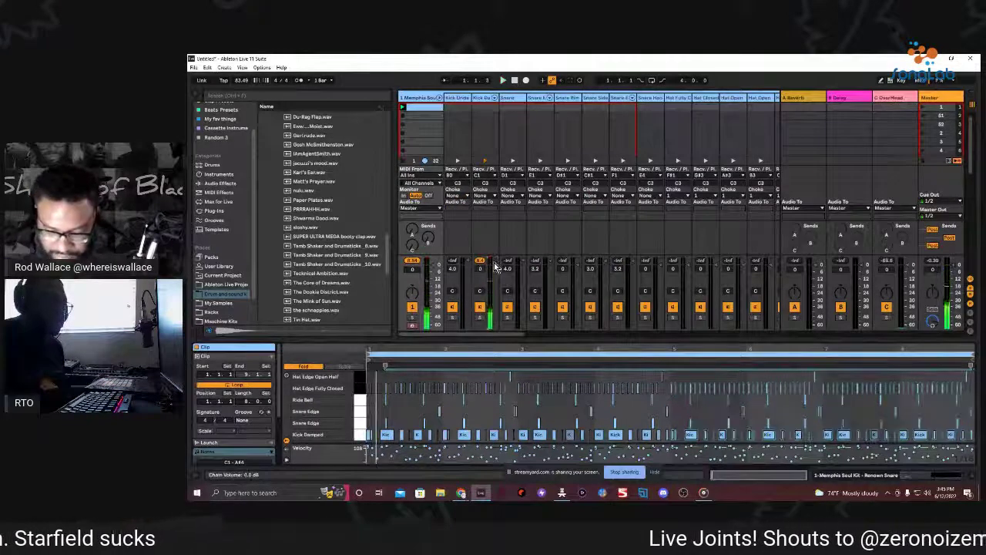
Set the Kick Damped chain's volume to -4.4 dB and rebalance the E1 Snare Edge chain's volume against it during playback
scroll(497, 268, down, 5)
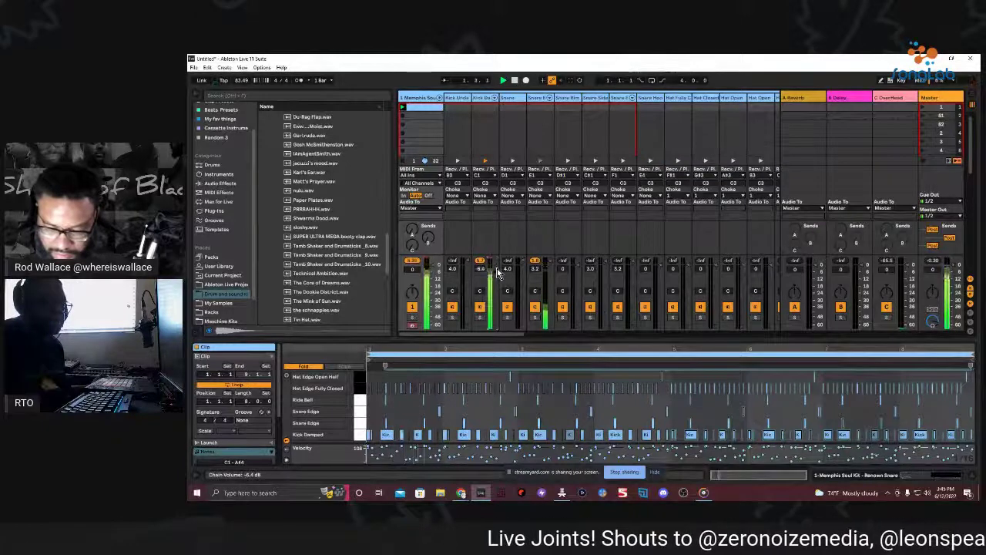
scroll(497, 268, up, 2)
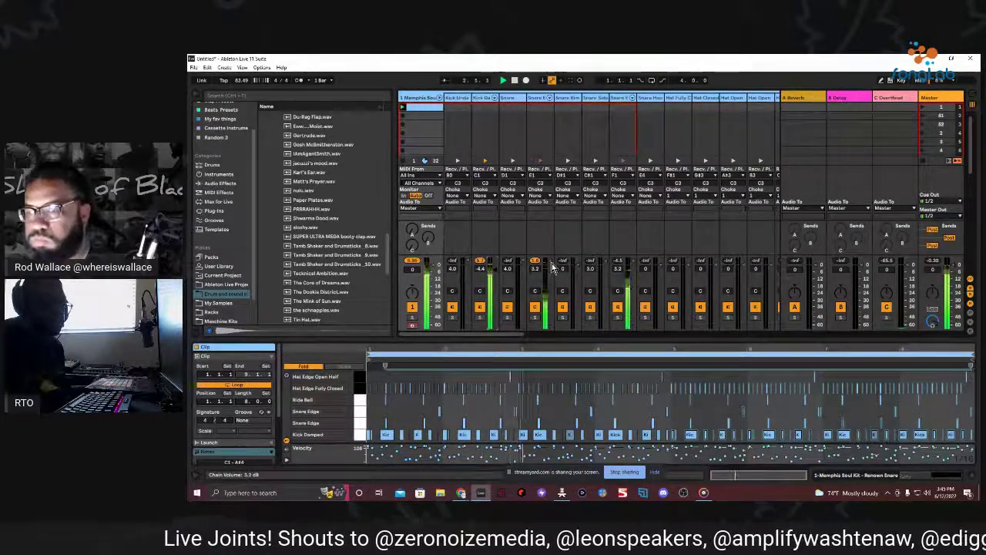
scroll(552, 267, down, 1)
scroll(552, 268, down, 4)
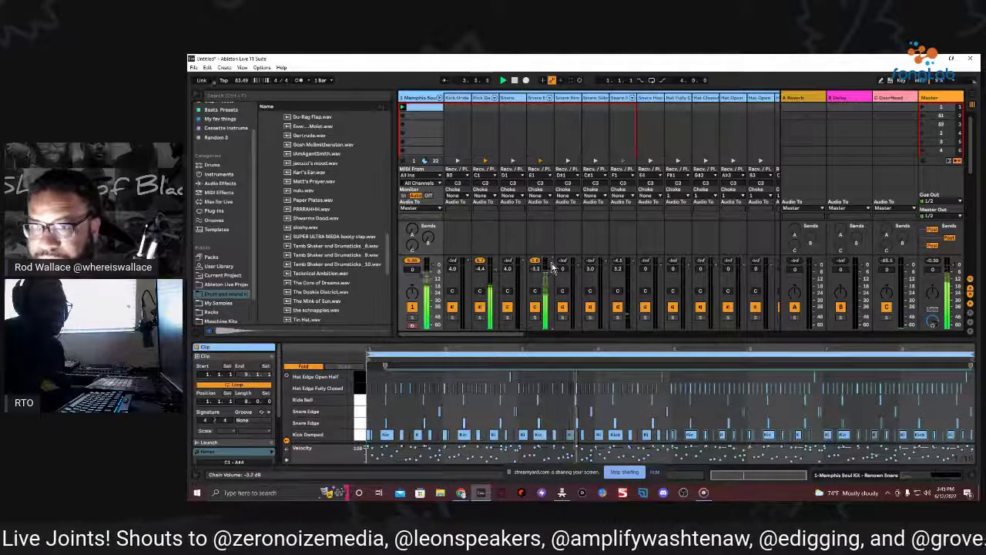
scroll(552, 267, up, 4)
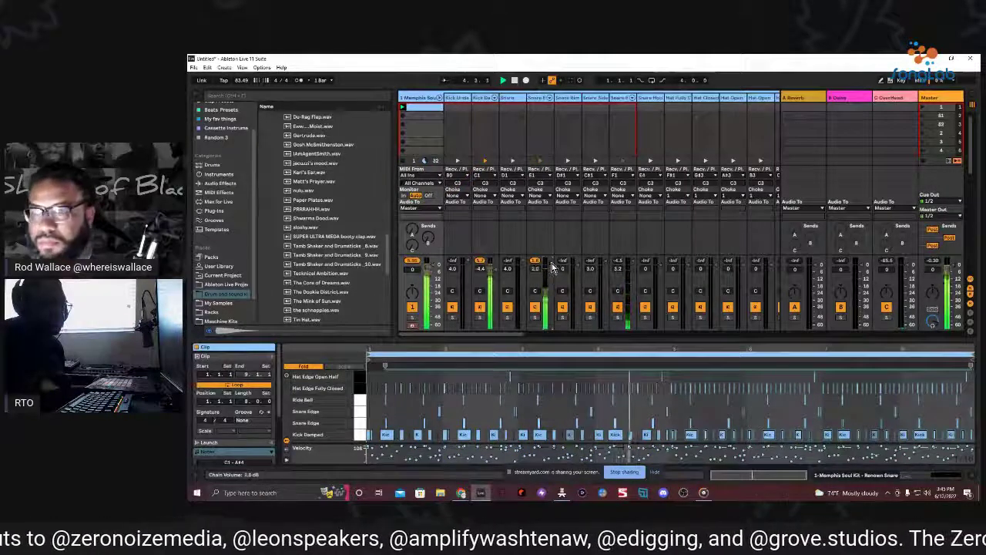
click(483, 269)
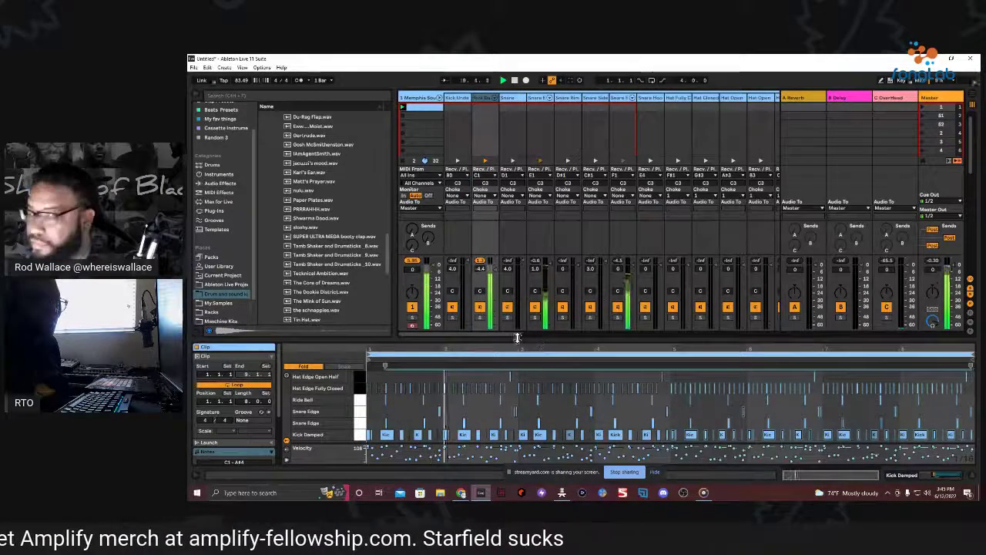
Set the Ride Bell chain's volume to -0.4 dB and fold the Memphis Soul Kit track back to a single channel
drag(509, 333, 658, 344)
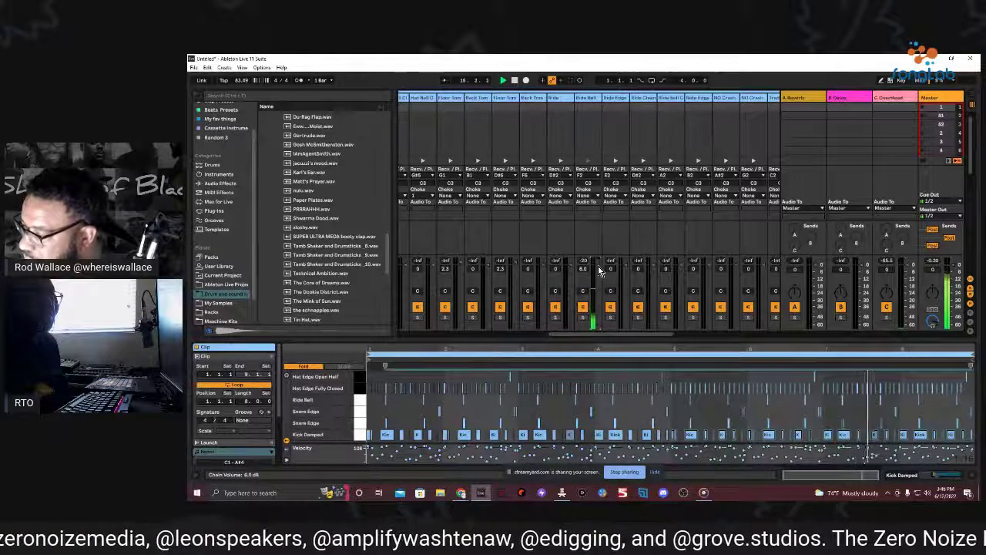
scroll(599, 270, down, 6)
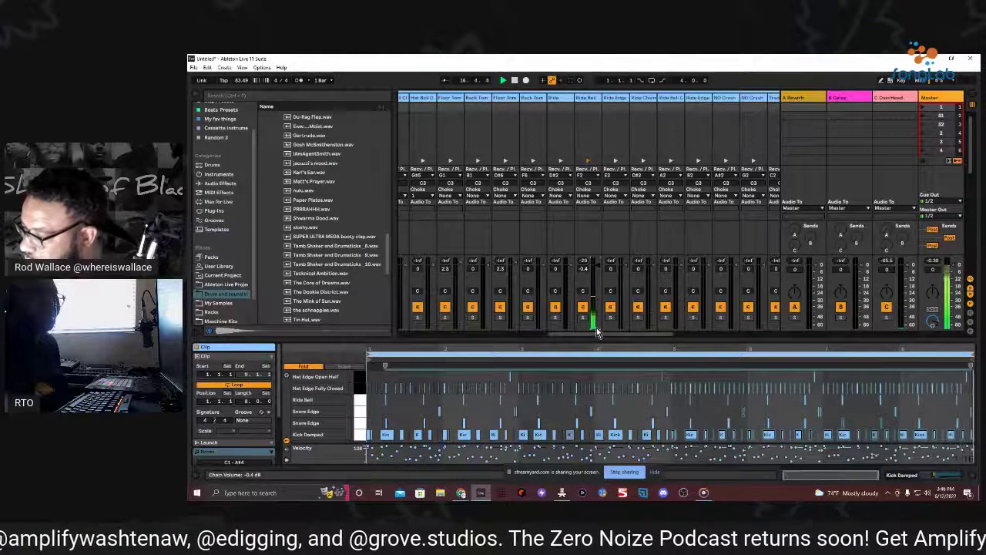
scroll(593, 333, left, 5)
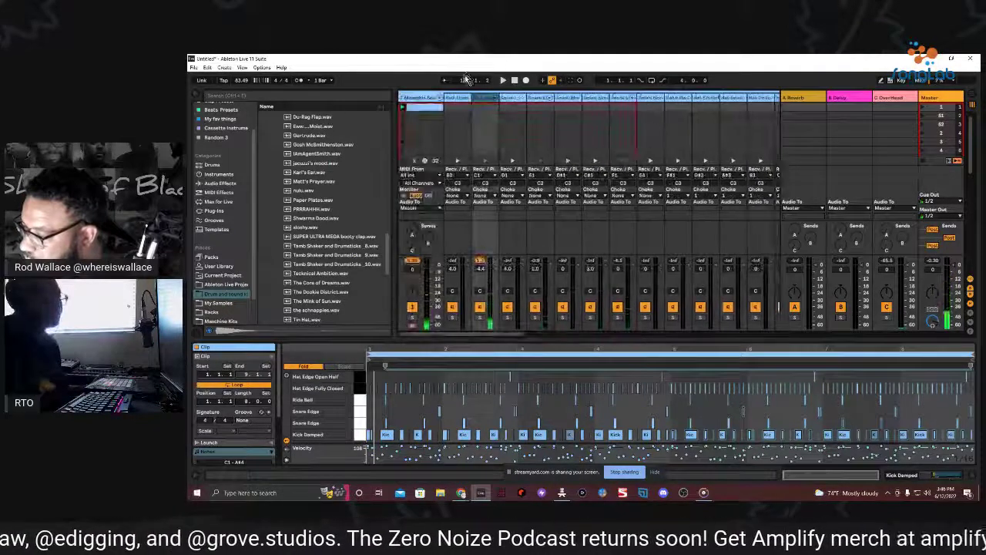
click(440, 97)
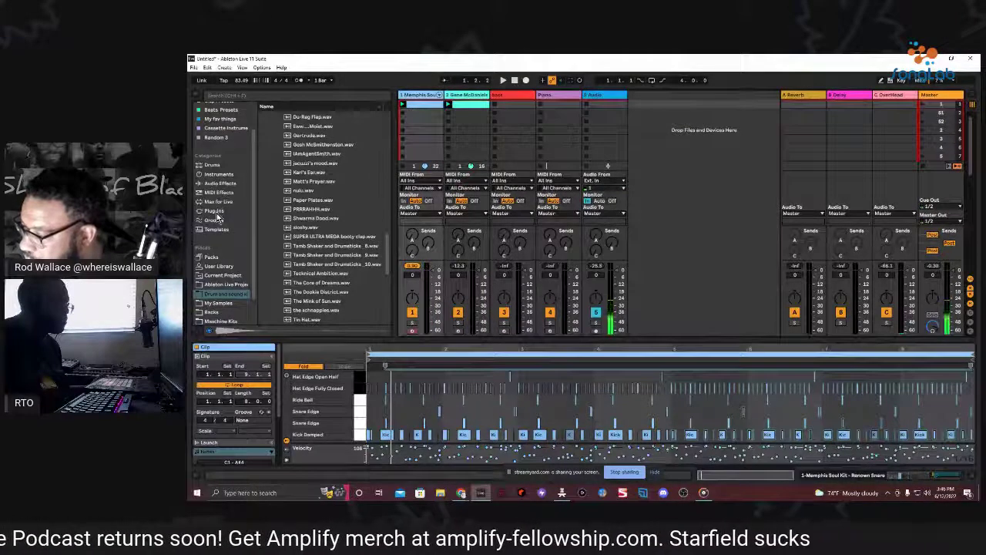
Find EQ Eight among the EQ and filter audio effects and add it to the Gene McDaniels sample track
click(220, 184)
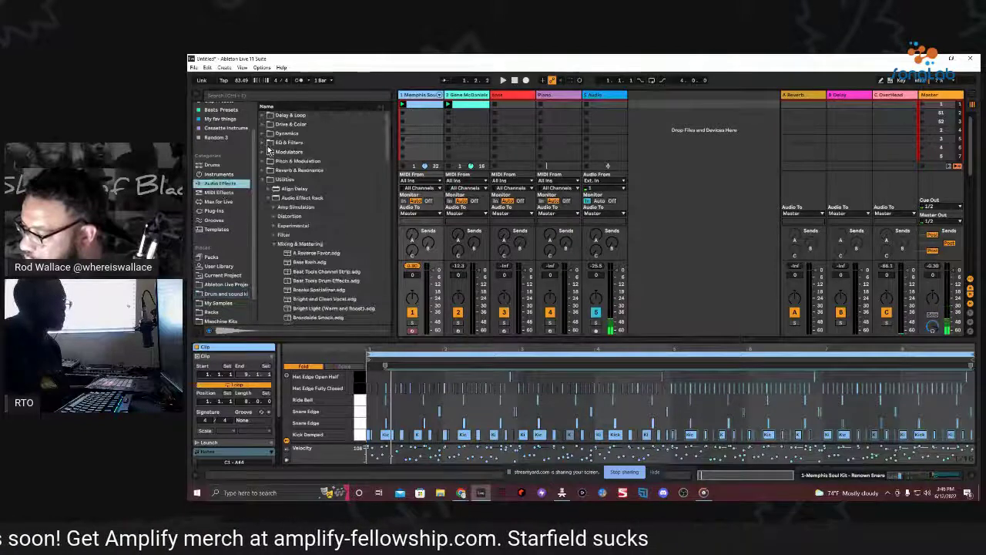
click(264, 144)
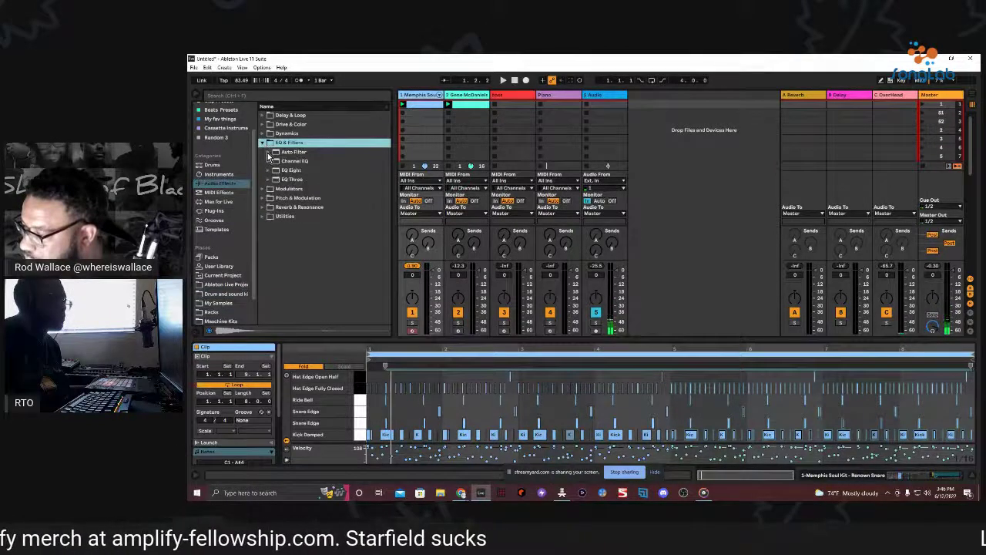
click(267, 172)
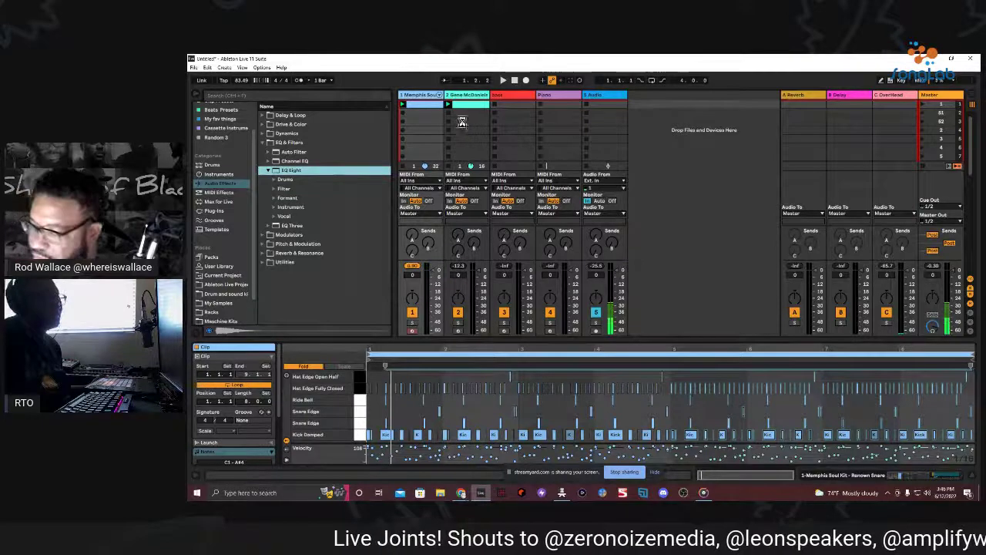
drag(464, 121, 464, 121)
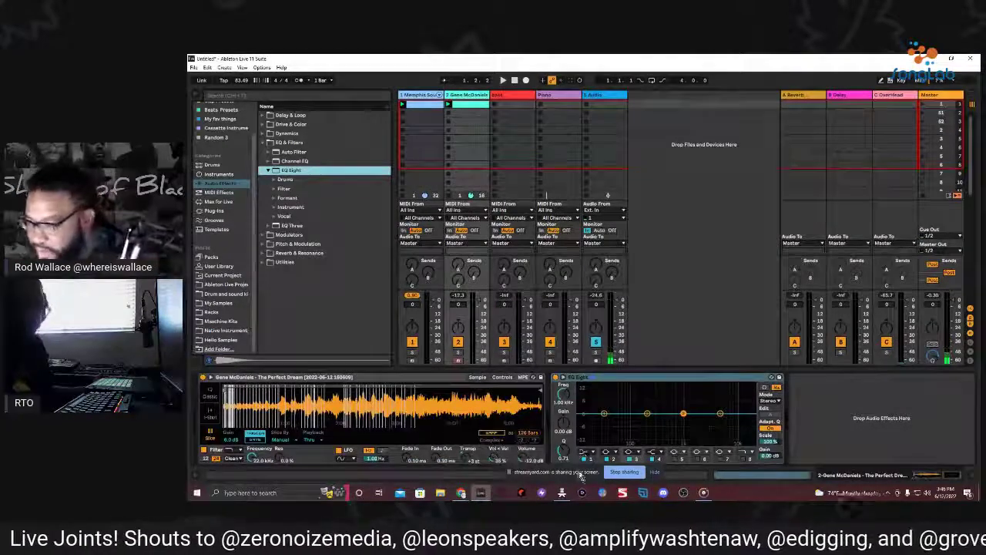
Turn EQ Eight's first band into a low cut on the sample and tune its cutoff by ear while the beat plays
click(584, 453)
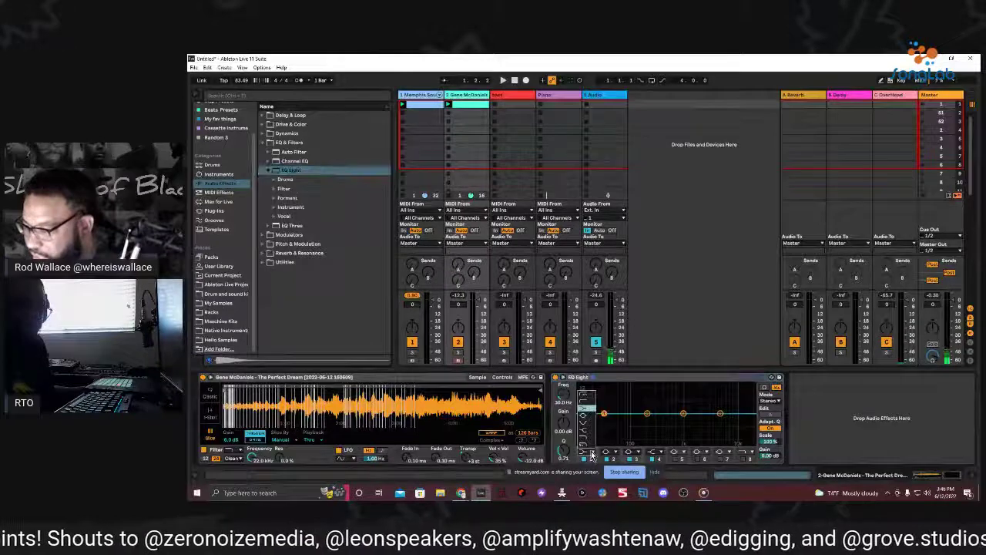
click(587, 404)
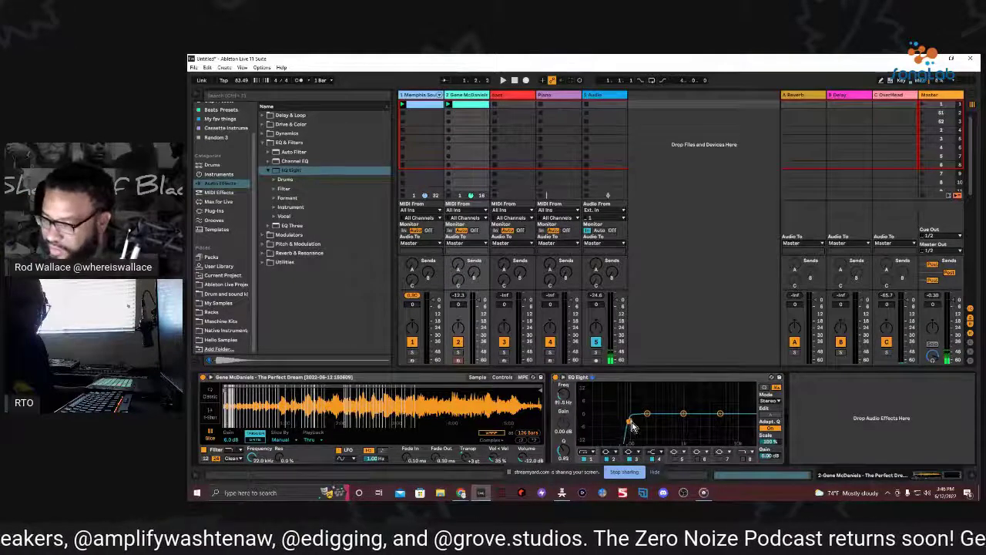
drag(634, 426, 630, 428)
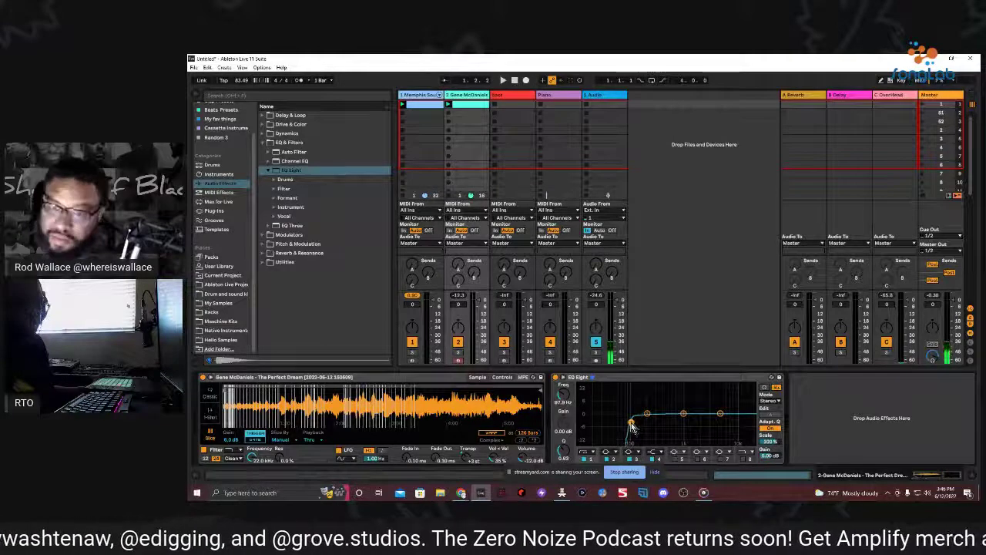
key(space)
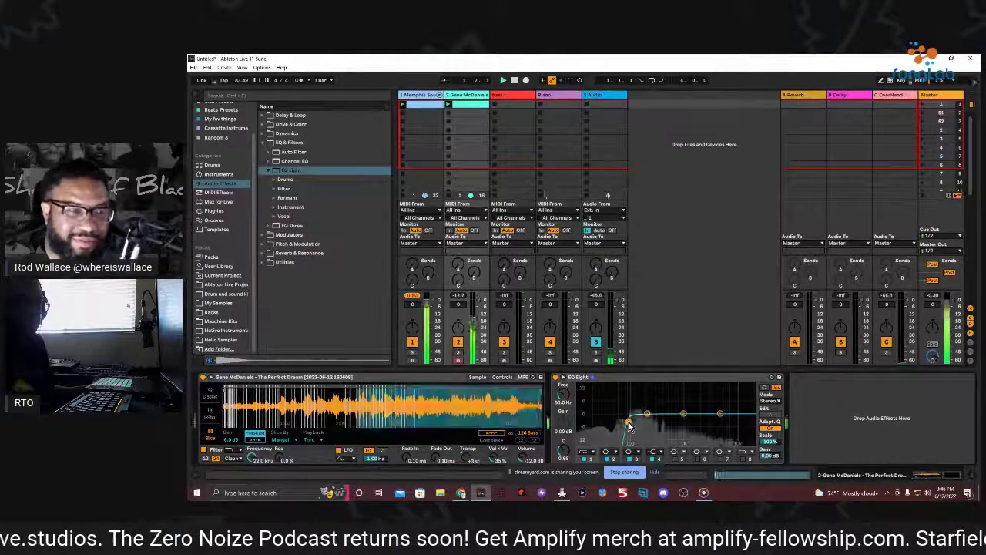
drag(630, 426, 640, 425)
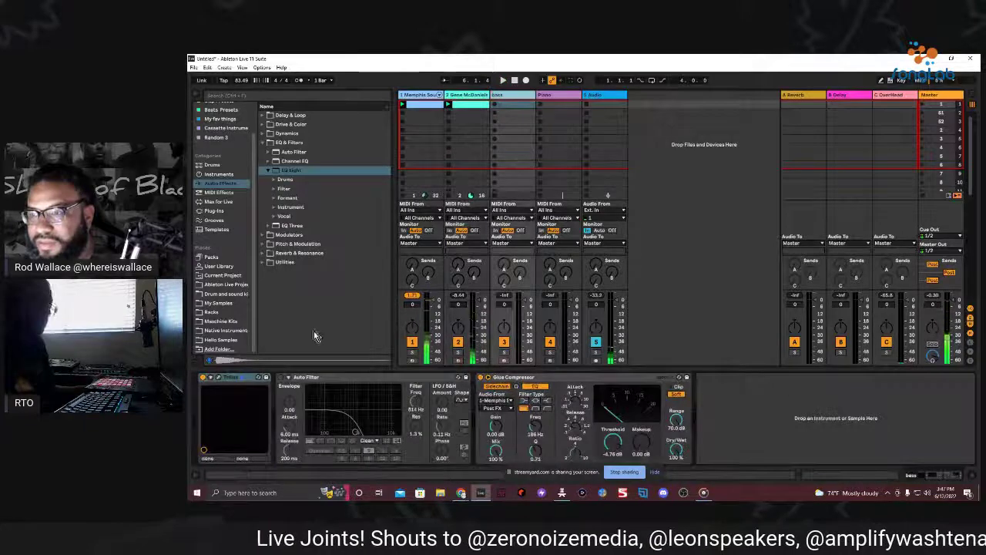
Open Trilian on the bass track, sort its patches by rating, load Fretless - Laboriel Dark and try it over the beat
click(218, 378)
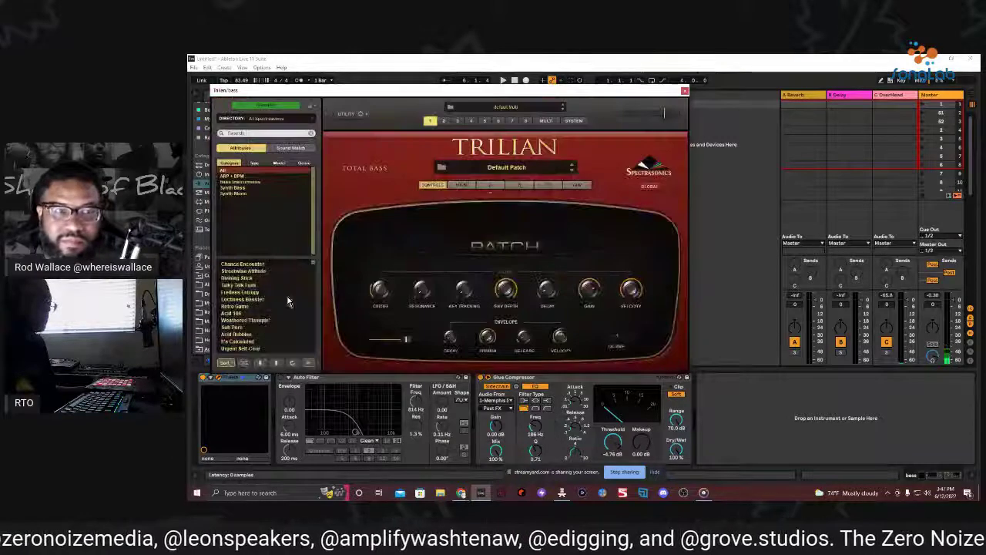
click(226, 364)
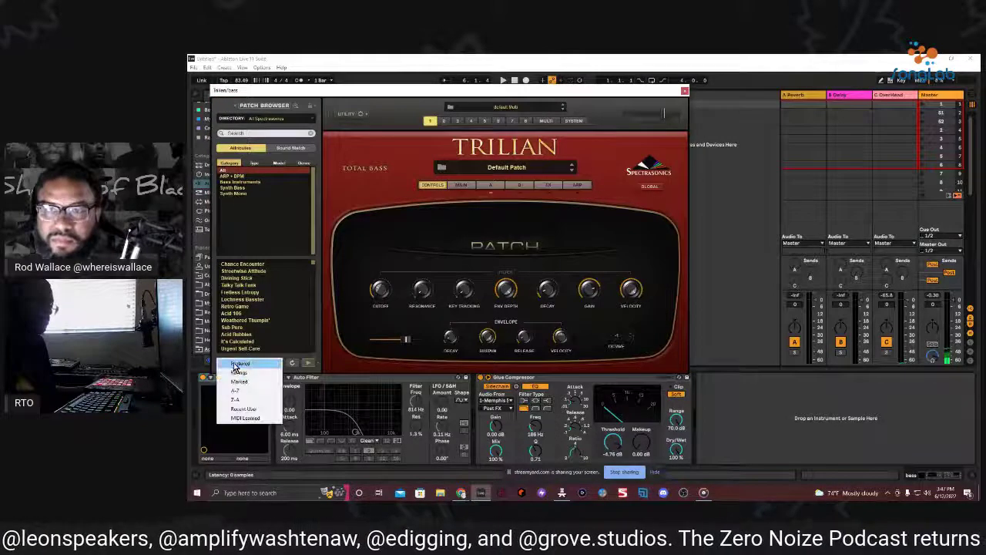
click(248, 376)
click(255, 280)
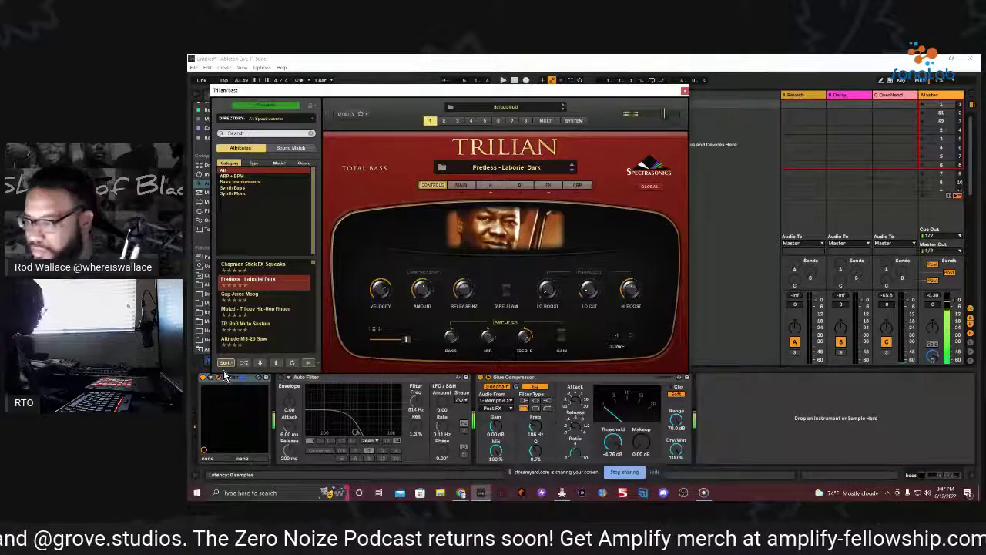
key(space)
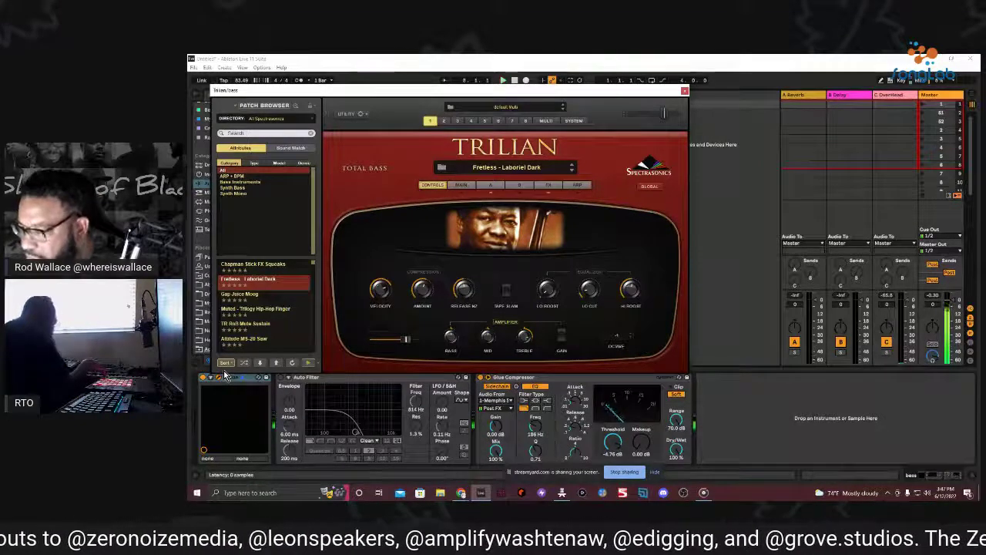
key(space)
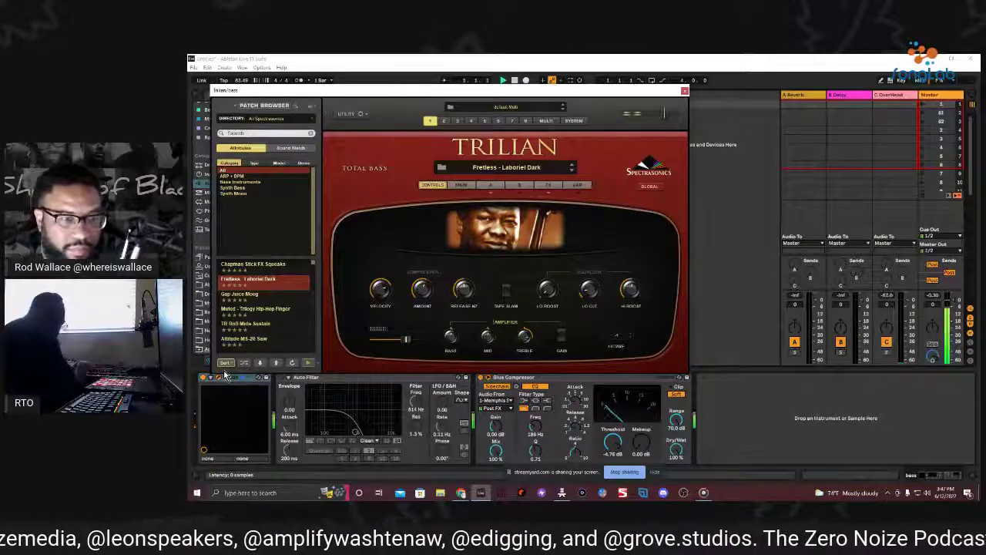
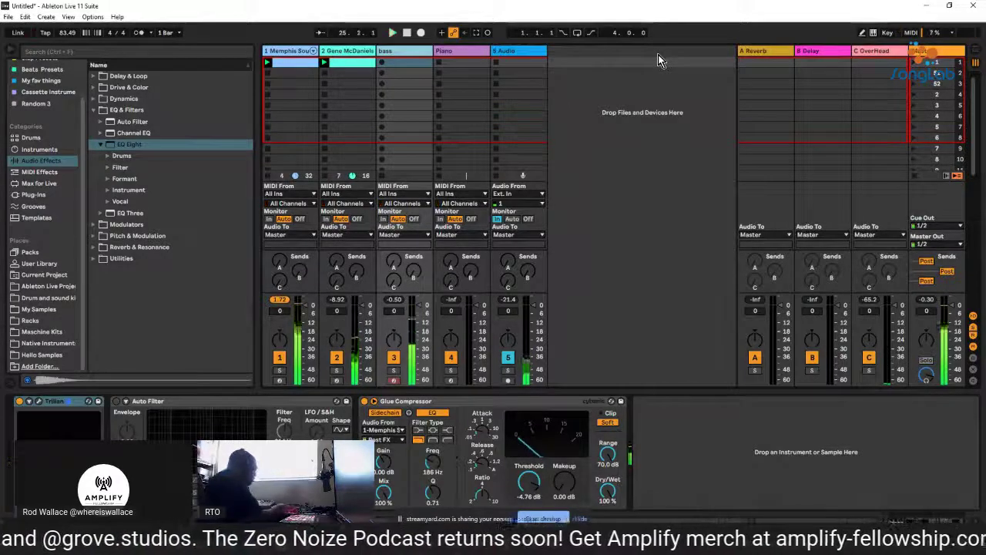
Record a four-bar bass line into a clip on the bass track and slightly lengthen its A#1 note at bar 2
key(shift+F9)
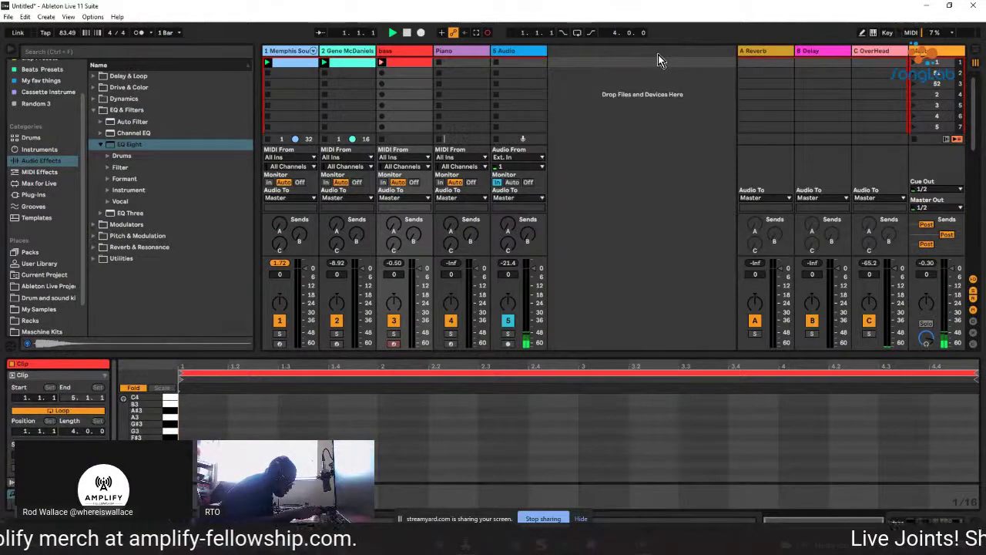
key(F9)
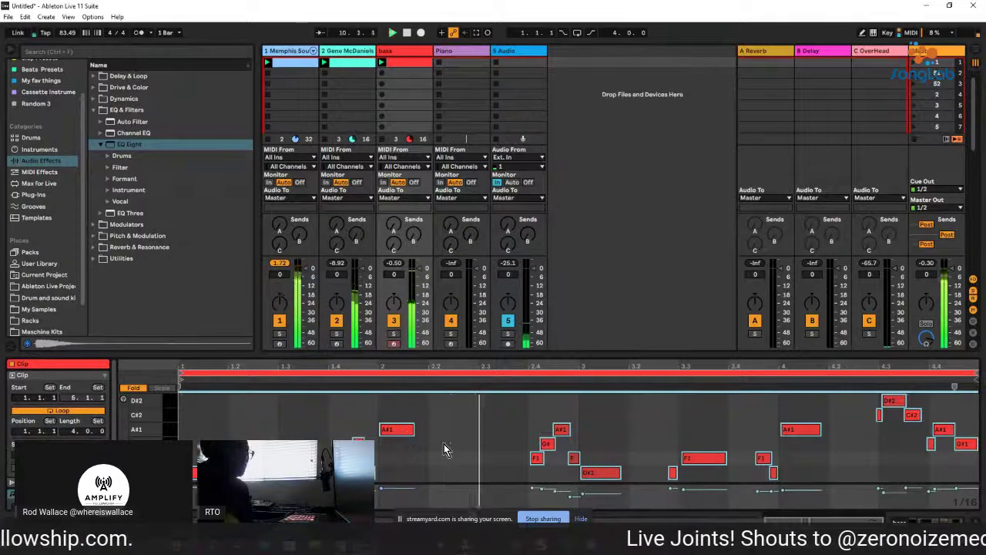
drag(414, 429, 423, 429)
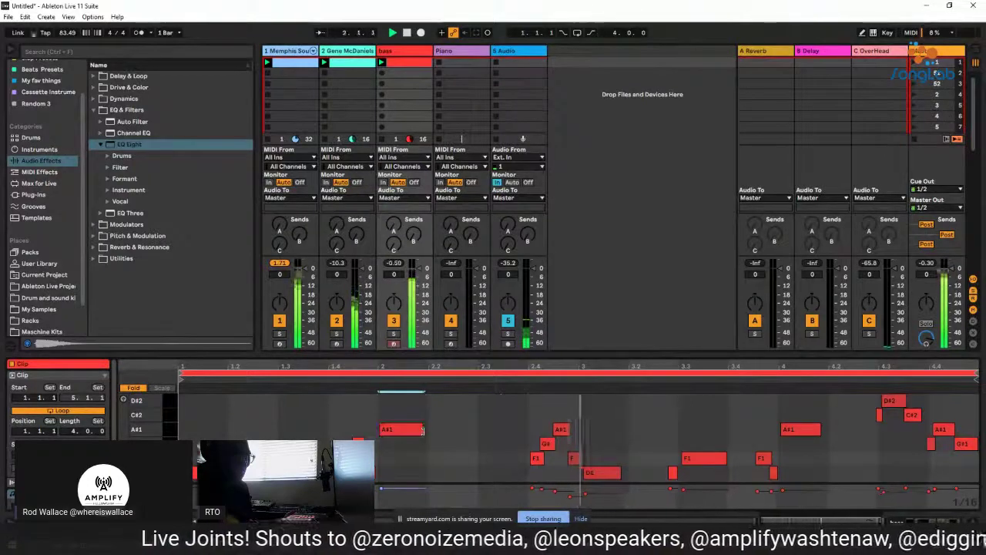
click(774, 472)
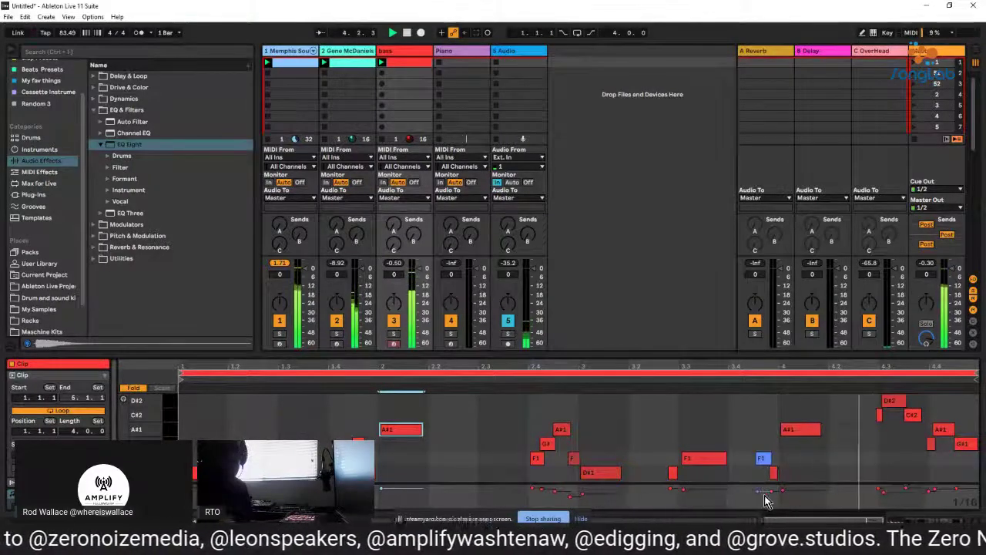
click(844, 460)
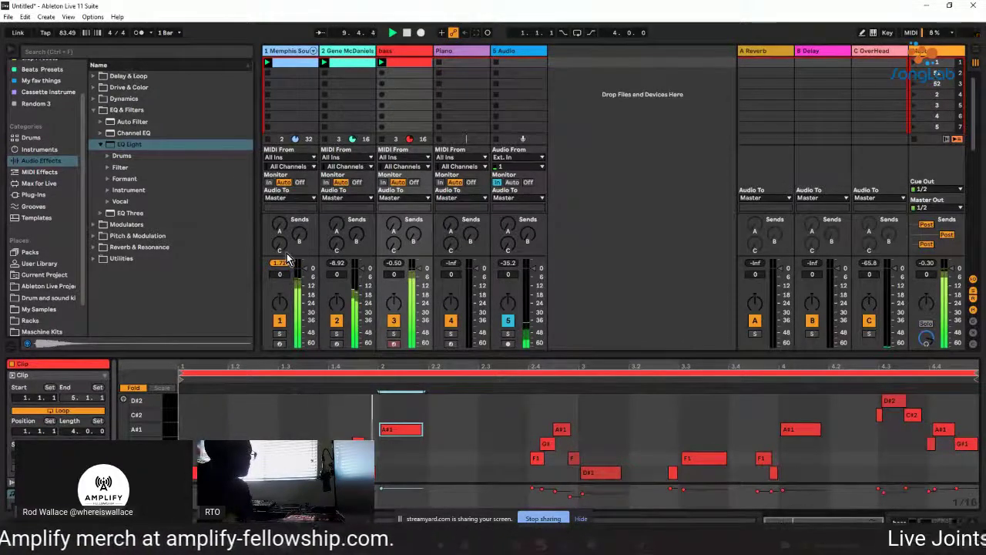
Solo the Memphis Soul Kit track, search all browser results for "drum buss" and add the Drum Buss effect to that track
click(280, 333)
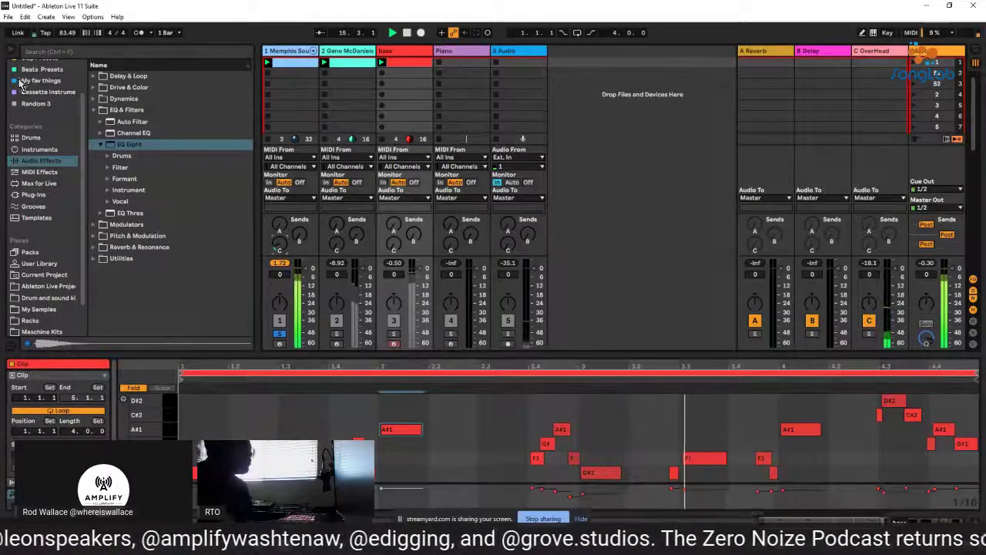
click(107, 55)
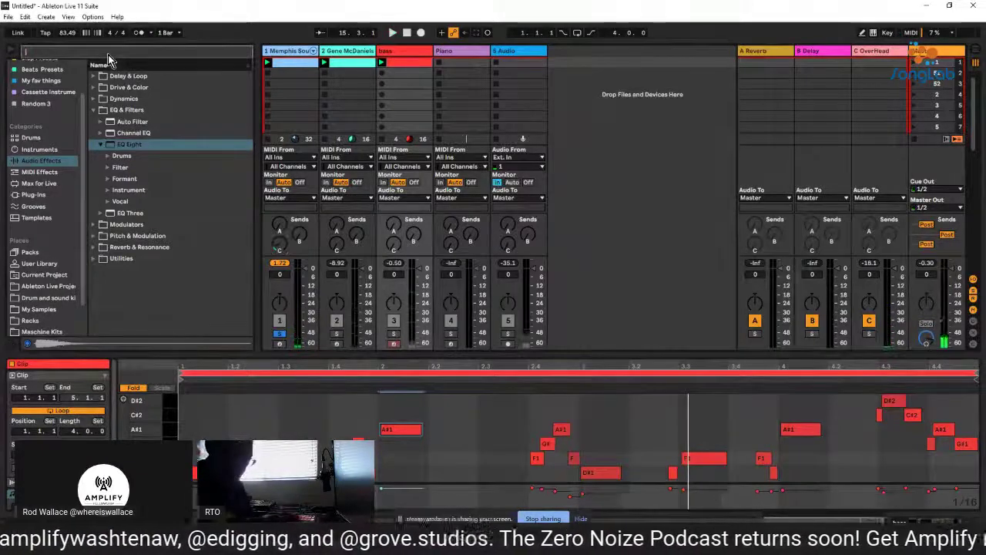
text(drum buss)
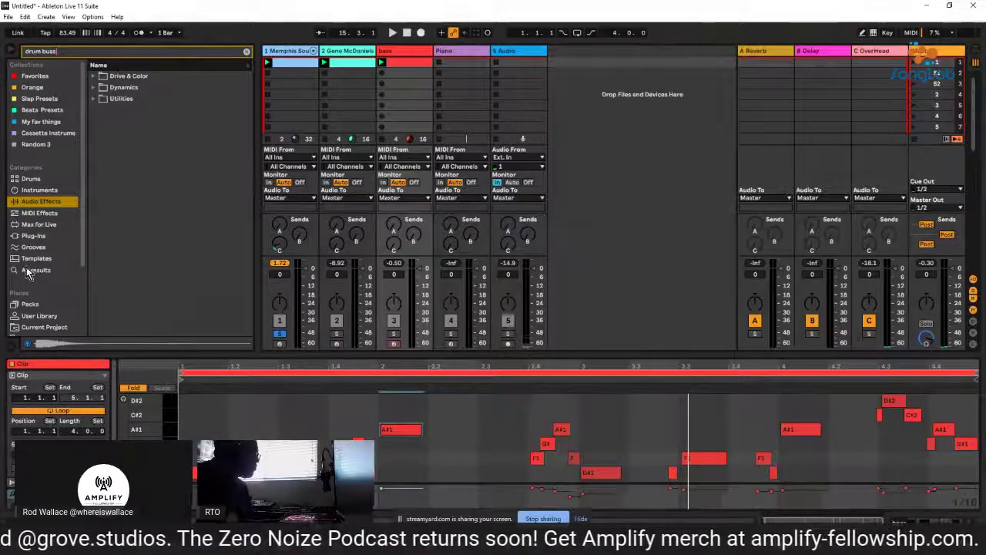
click(27, 272)
click(119, 76)
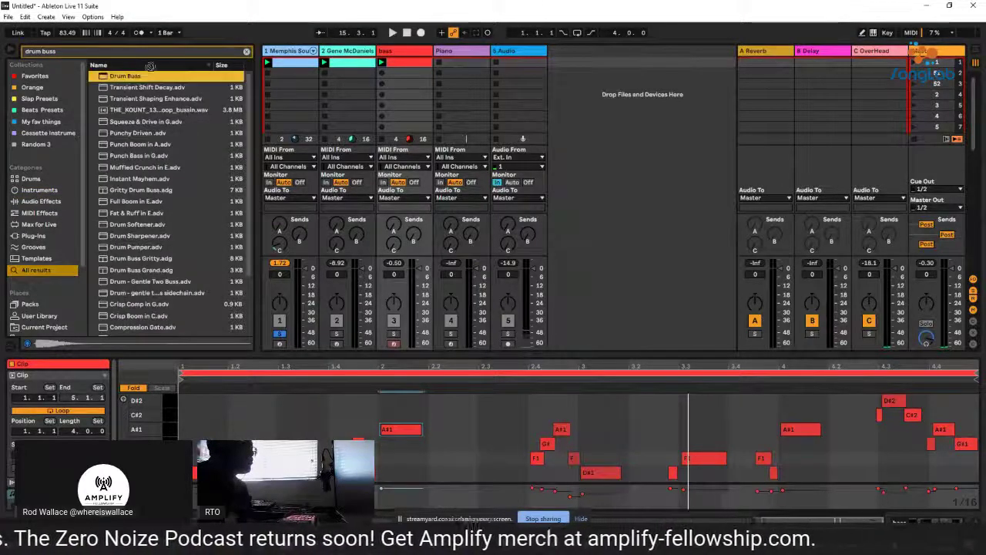
drag(275, 80, 278, 82)
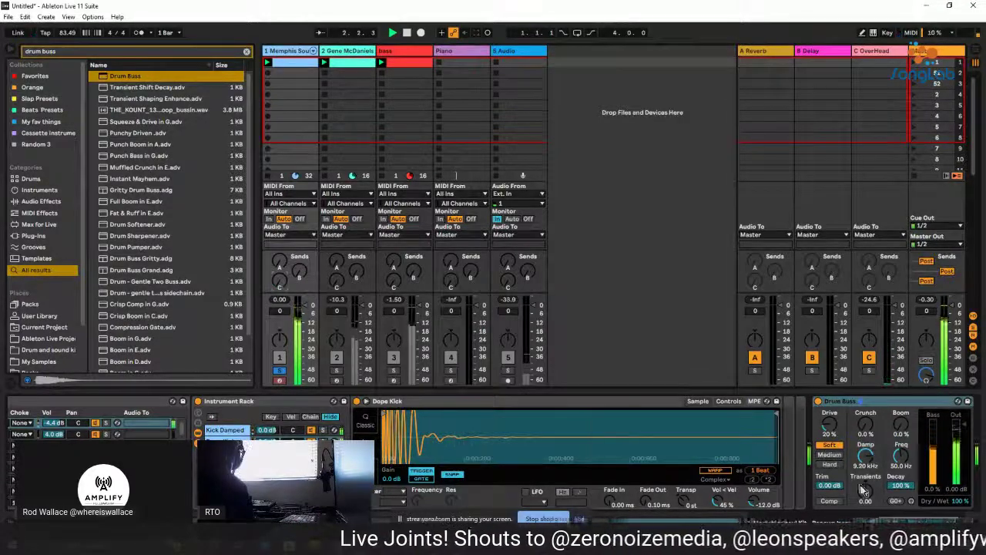
Try Drum Buss on the drums with Transients at -0.25 and Drive at 7.1%, comparing the sound with the effect on and off
drag(872, 487, 866, 496)
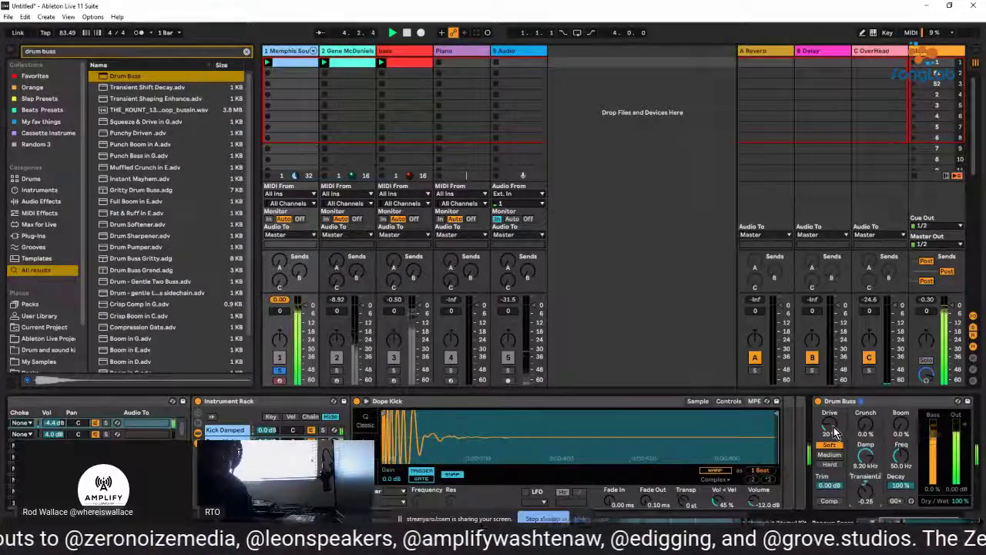
drag(830, 428, 830, 446)
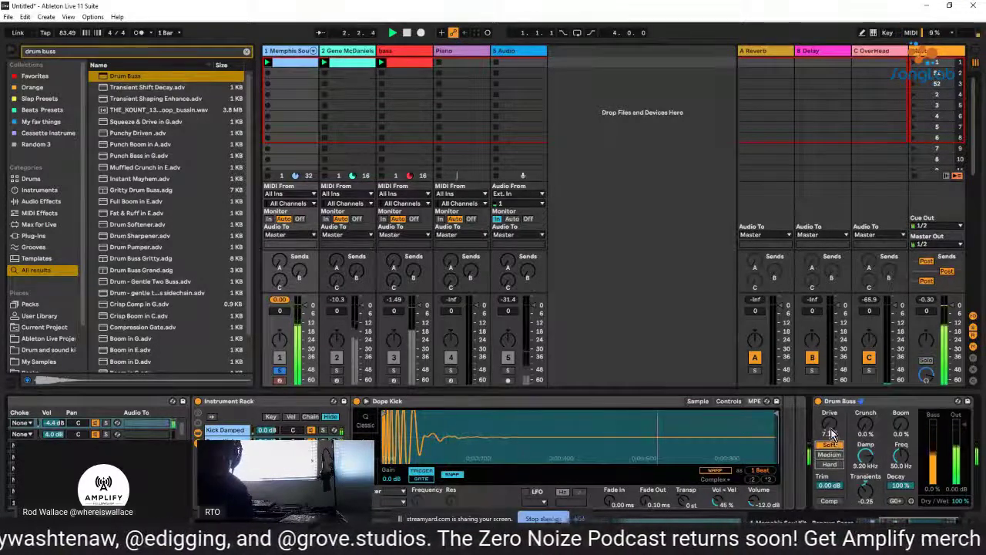
click(818, 401)
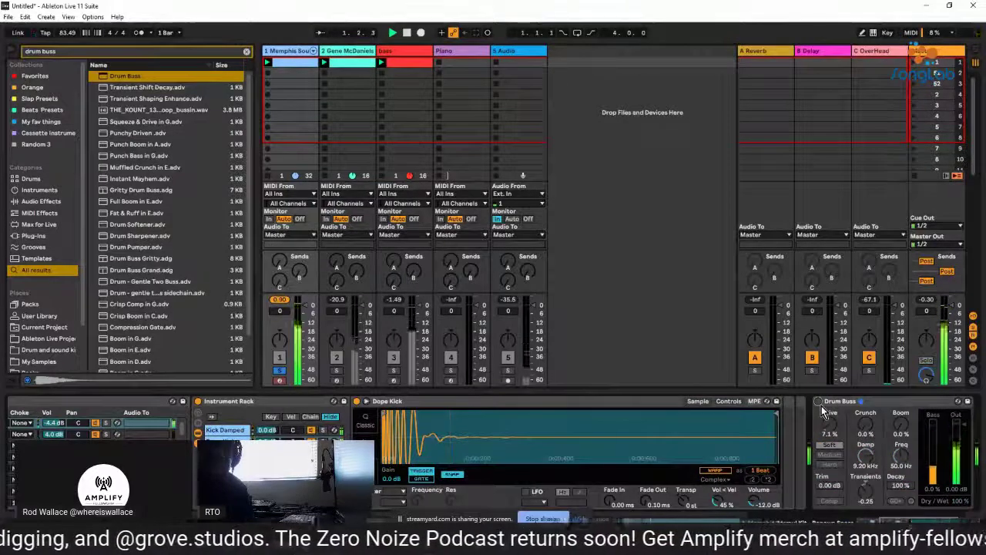
click(818, 402)
click(818, 402)
click(818, 402)
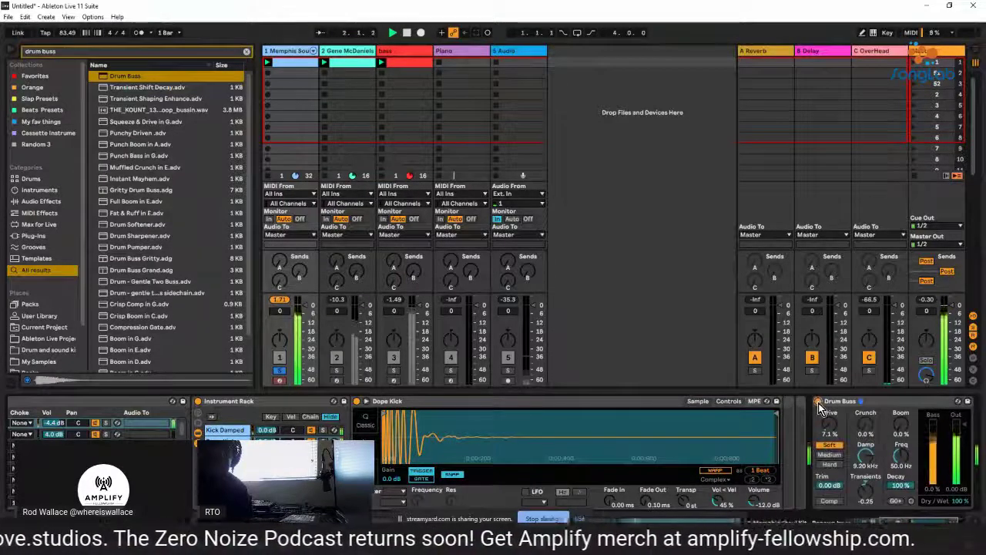
click(818, 402)
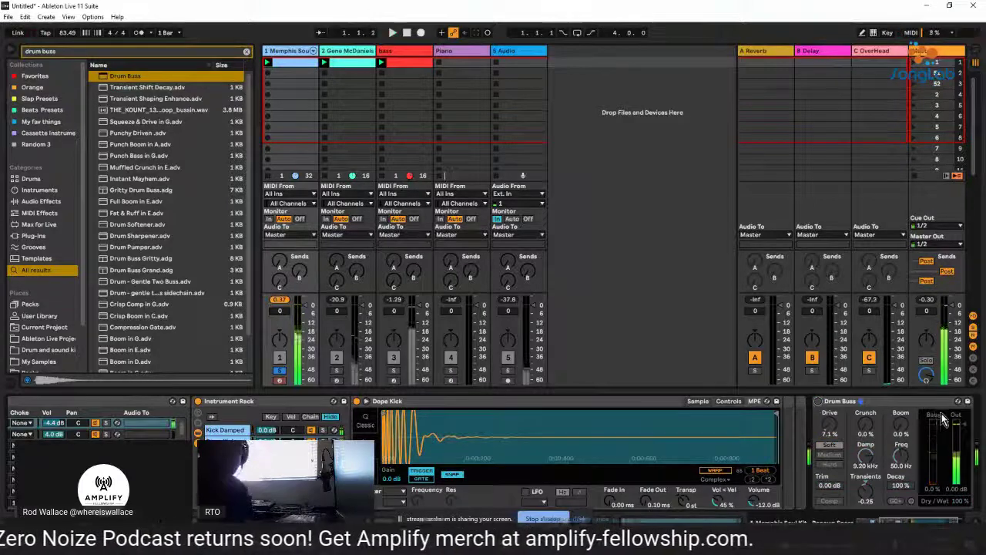
Delete Drum Buss from the Memphis Soul Kit track and clear the browser search
right_click(905, 401)
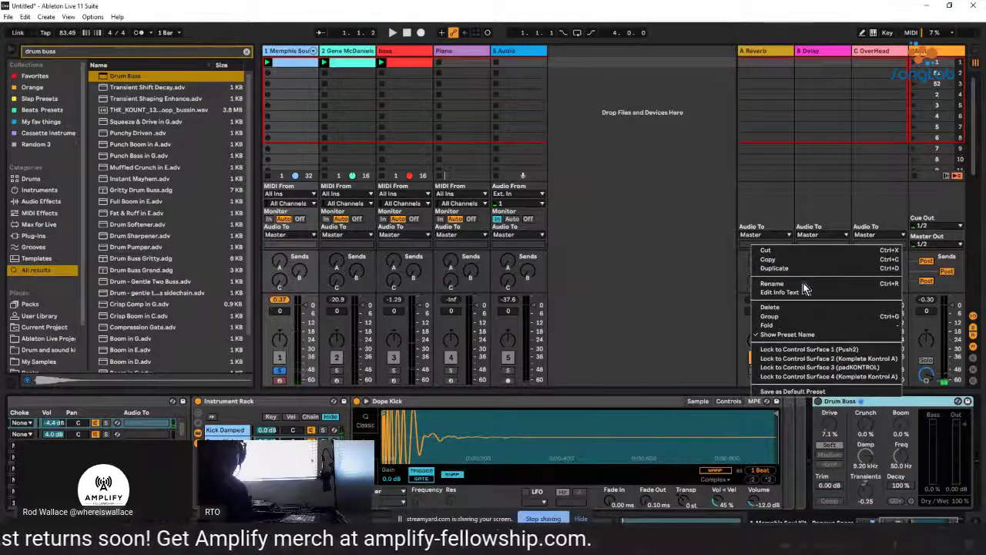
click(805, 306)
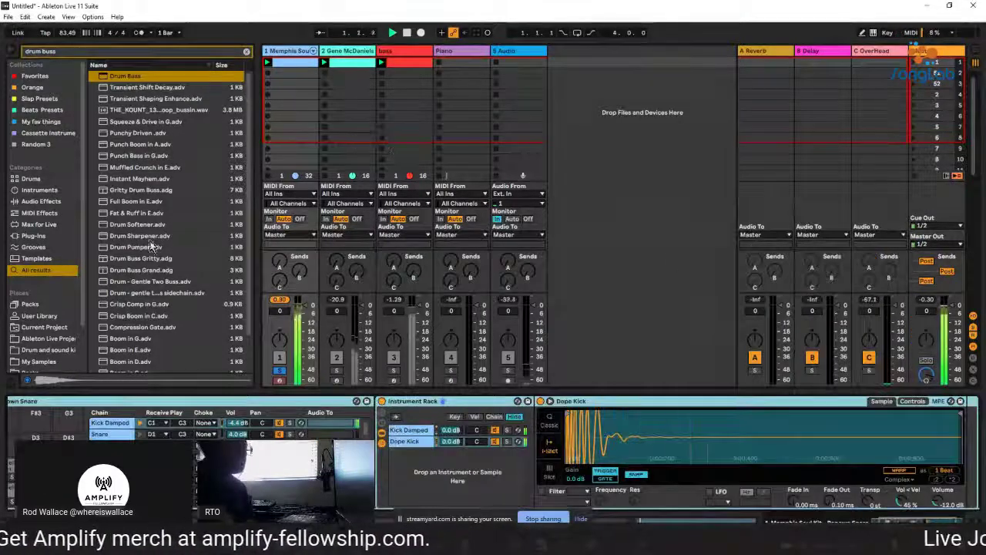
click(243, 50)
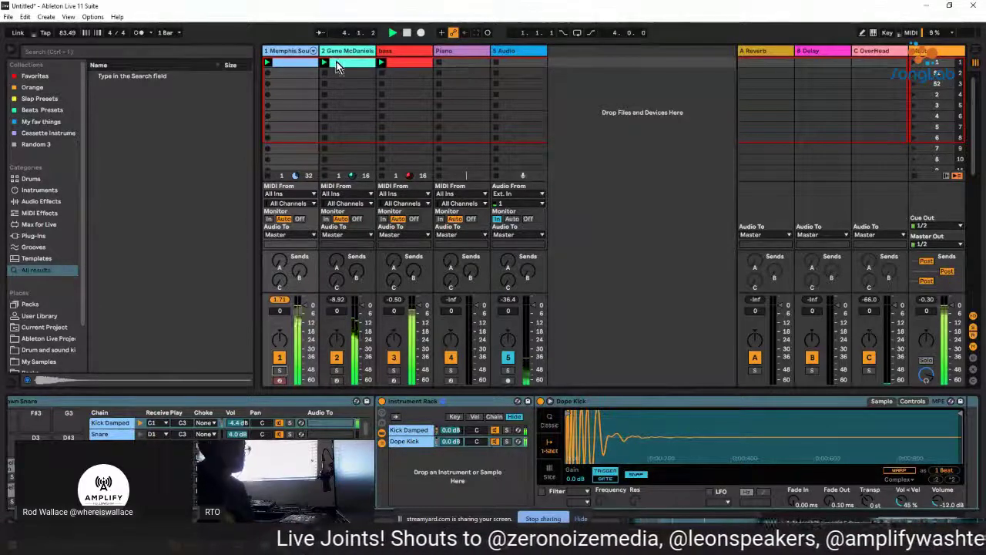
Copy the drum clip into the second scene, launch that scene and record a four-bar sample part in it on the Gene McDaniels track
click(293, 72)
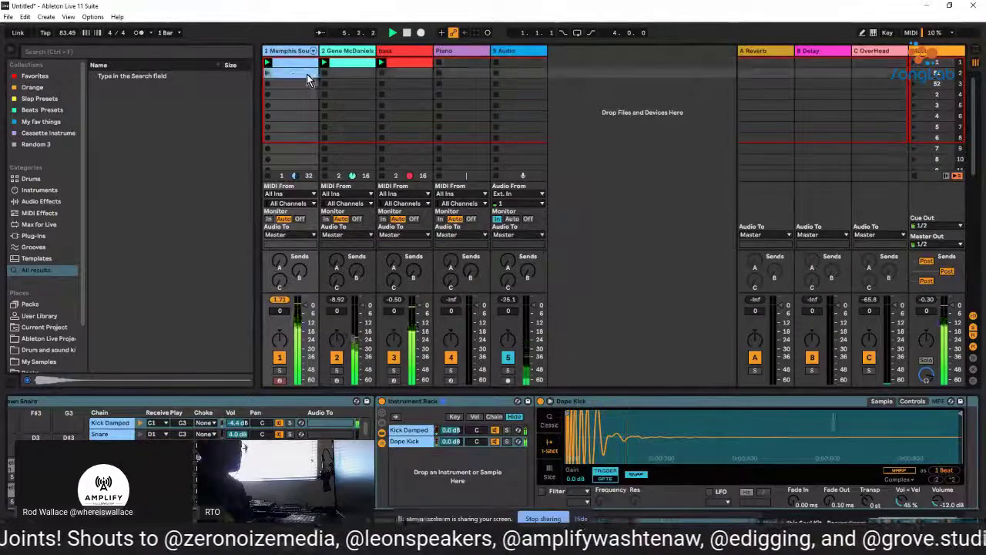
click(914, 75)
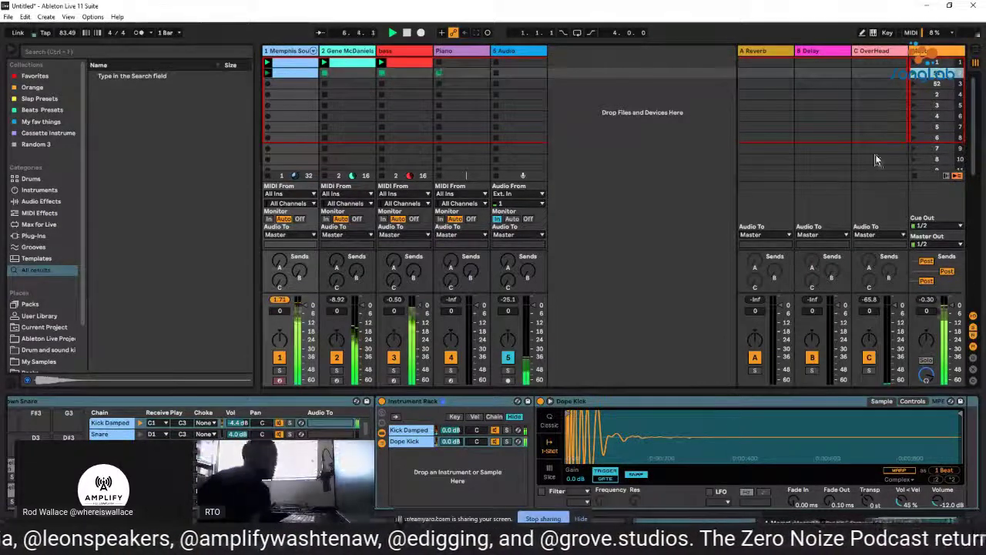
click(336, 380)
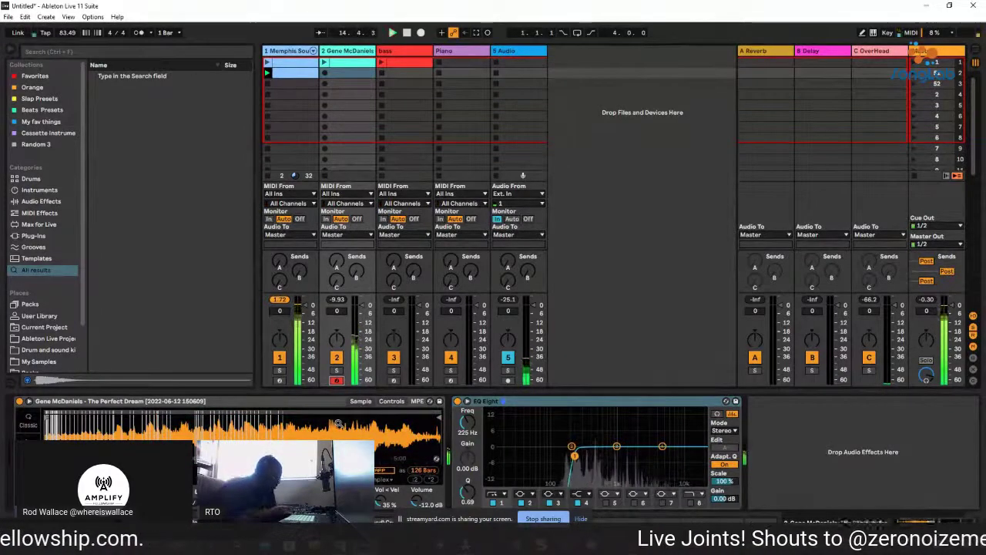
key(F9)
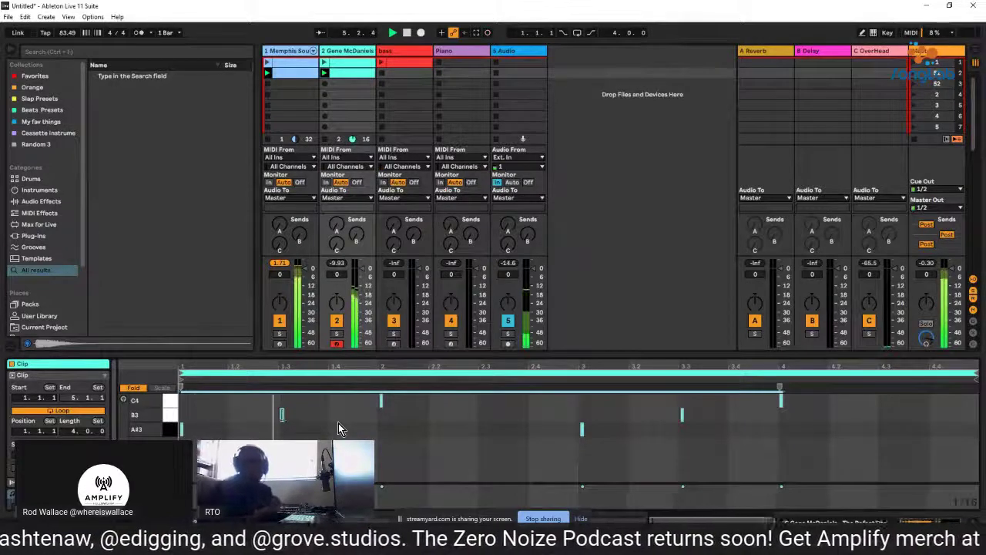
Arm the bass track and record a four-bar bass line into its second-scene slot
click(395, 343)
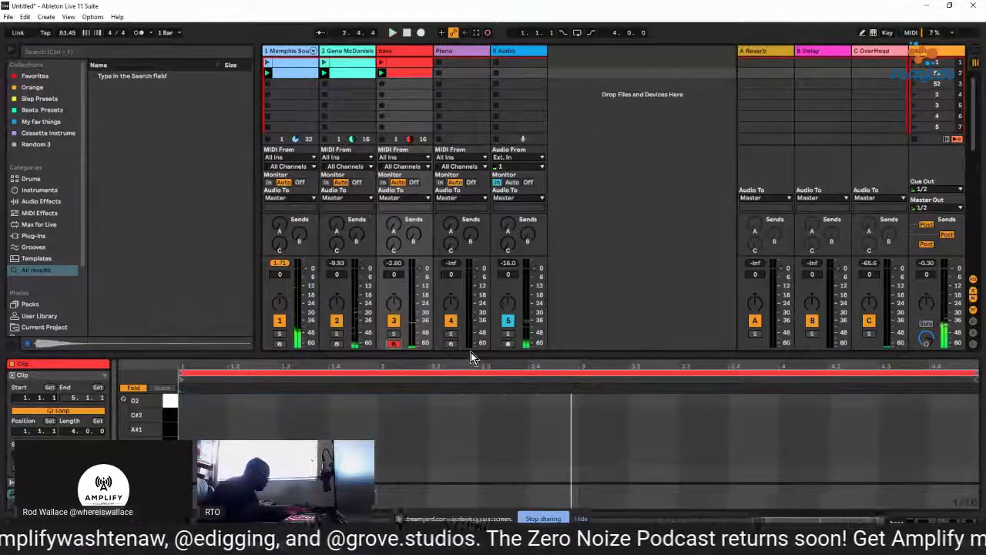
key(F9)
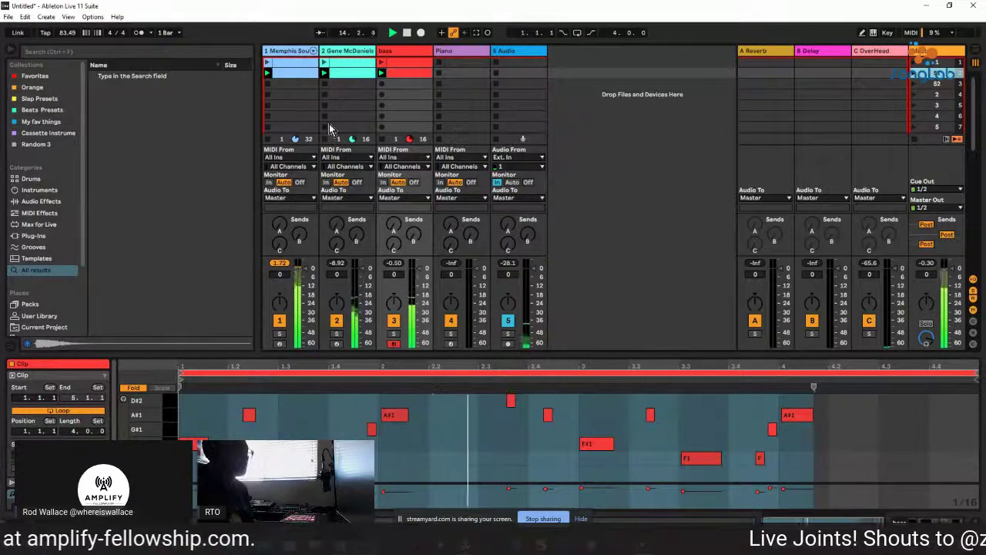
Copy the drum clip into the third scene, launch it and record a four-bar Gene McDaniels sample part there
click(286, 74)
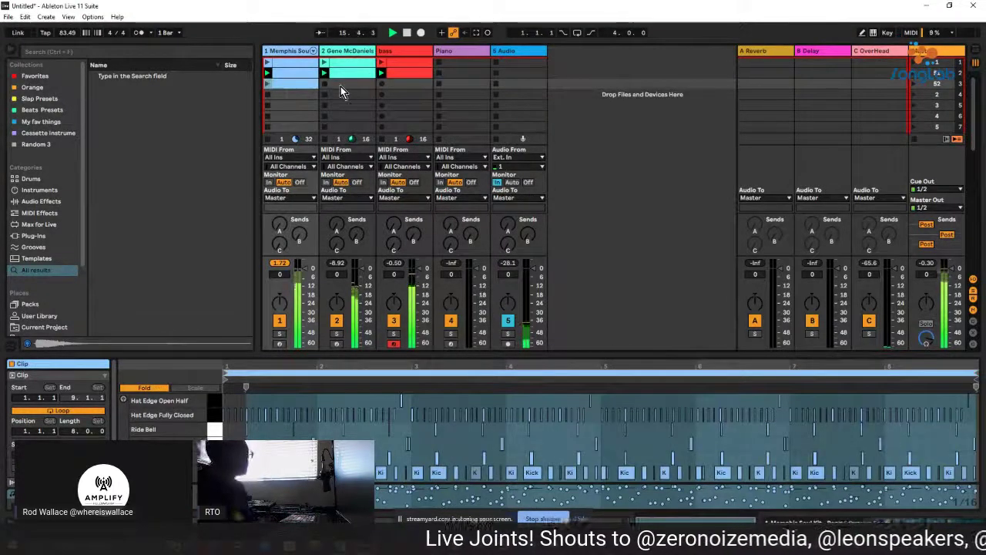
click(915, 83)
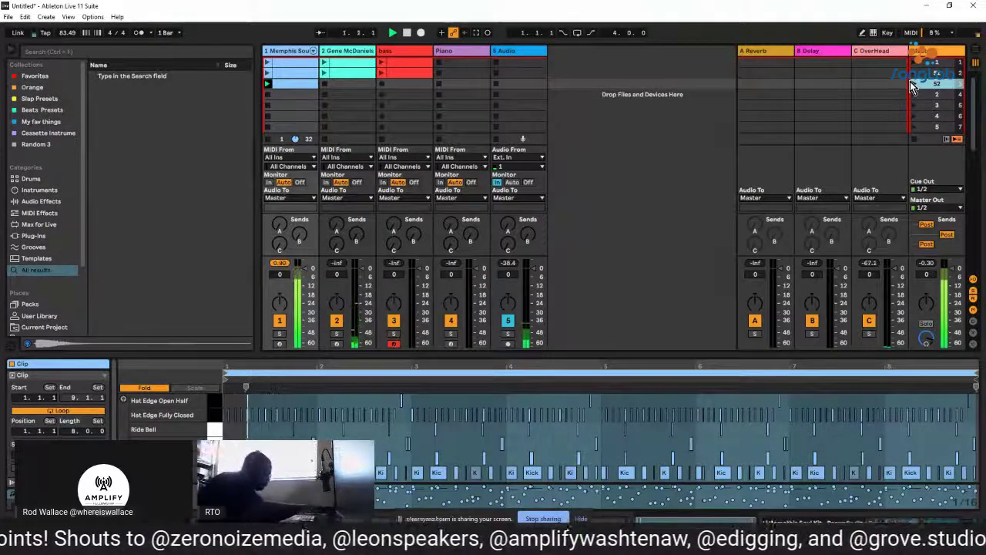
key(Left)
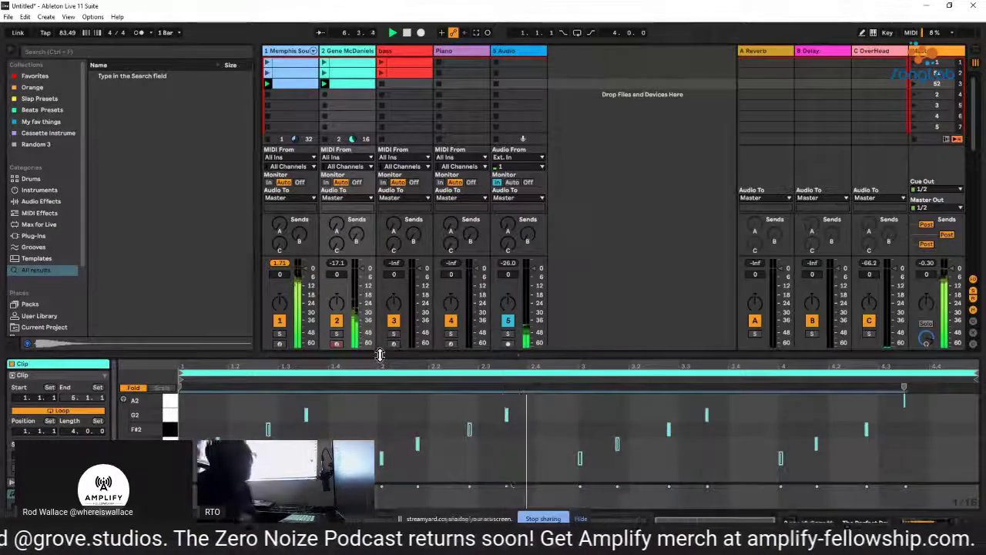
Record a four-bar bass line into the third scene on the bass track
key(Right)
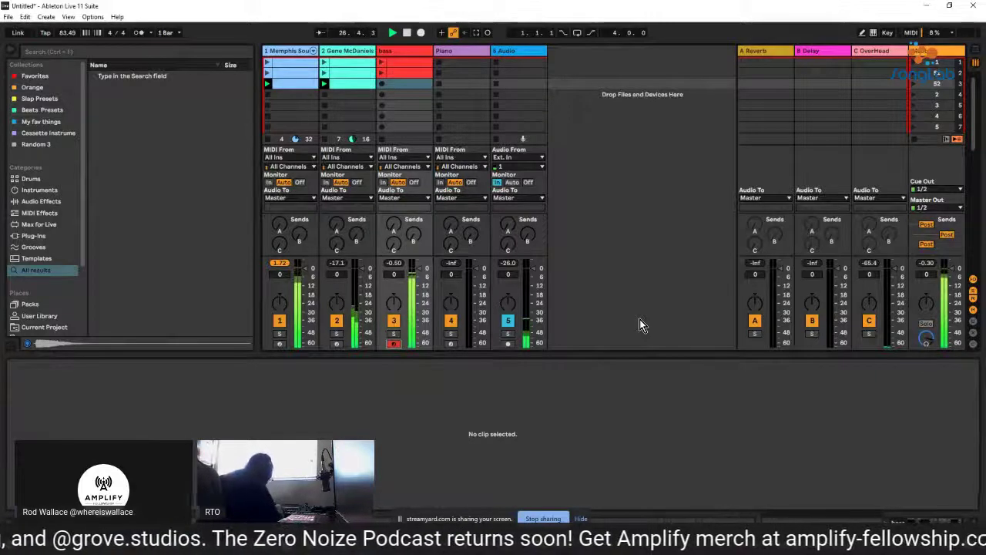
key(shift+F9)
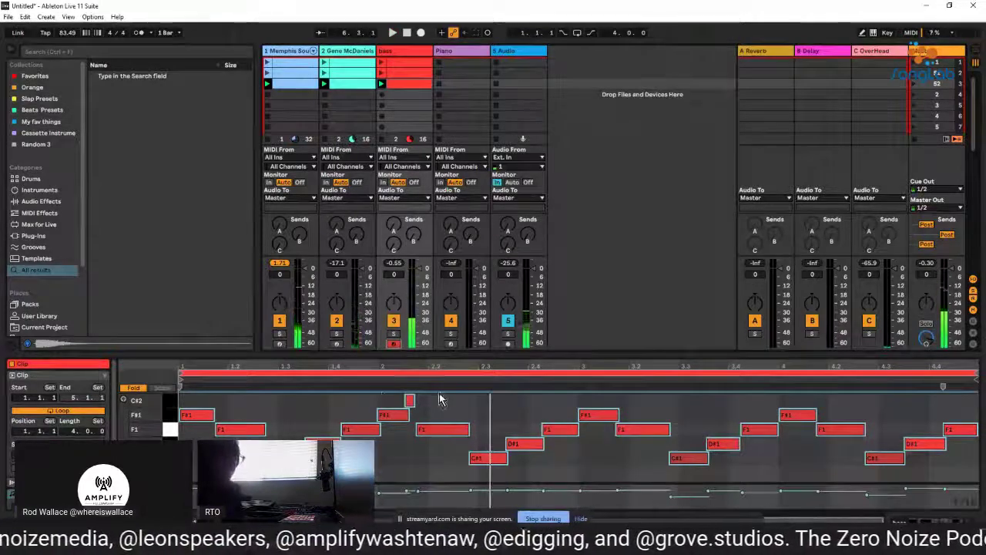
Delete the C#2 note just after bar 2 in the third-scene bass clip and slightly lengthen the F#1 note at bar 2
mouse_move(394, 402)
mouse_down()
mouse_move(473, 403)
mouse_move(396, 401)
mouse_up()
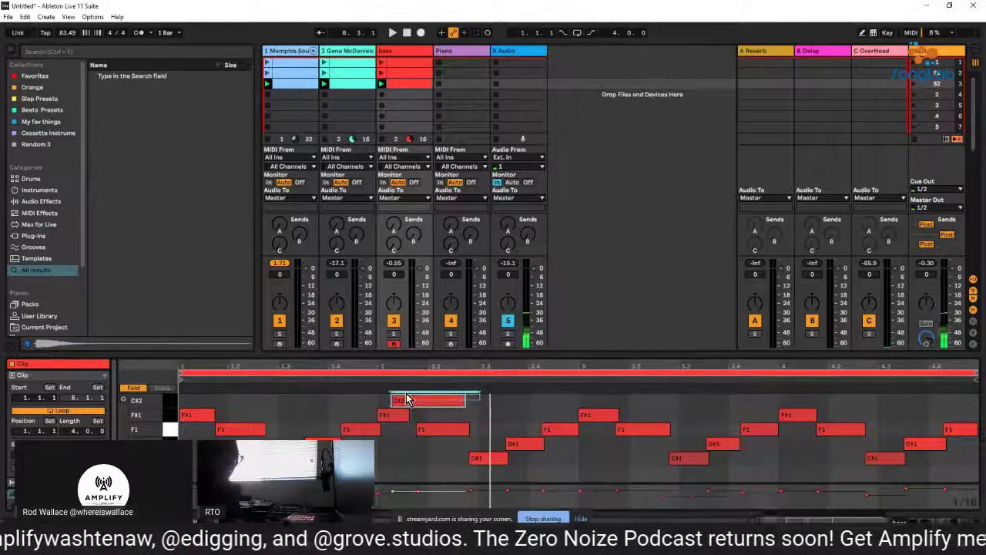
key(Delete)
key(space)
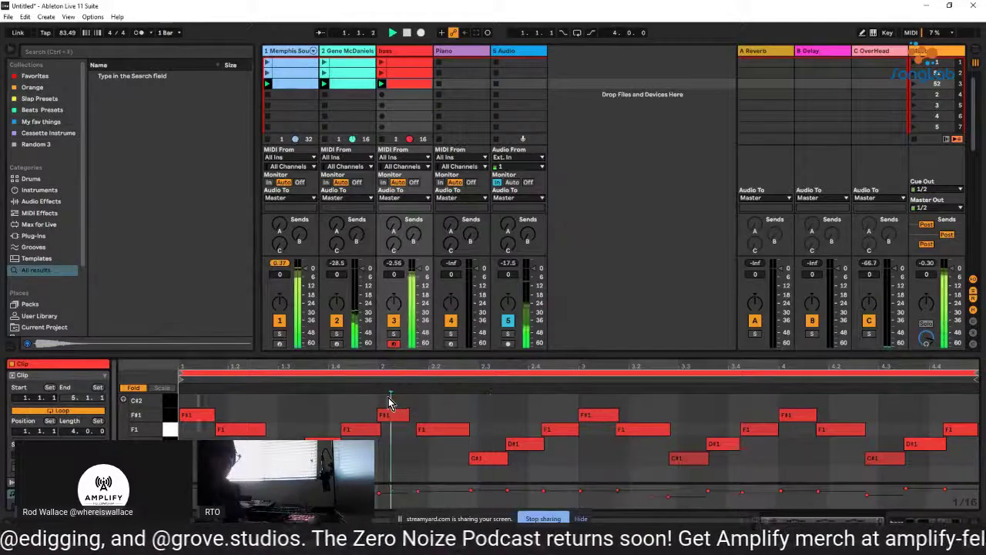
click(404, 414)
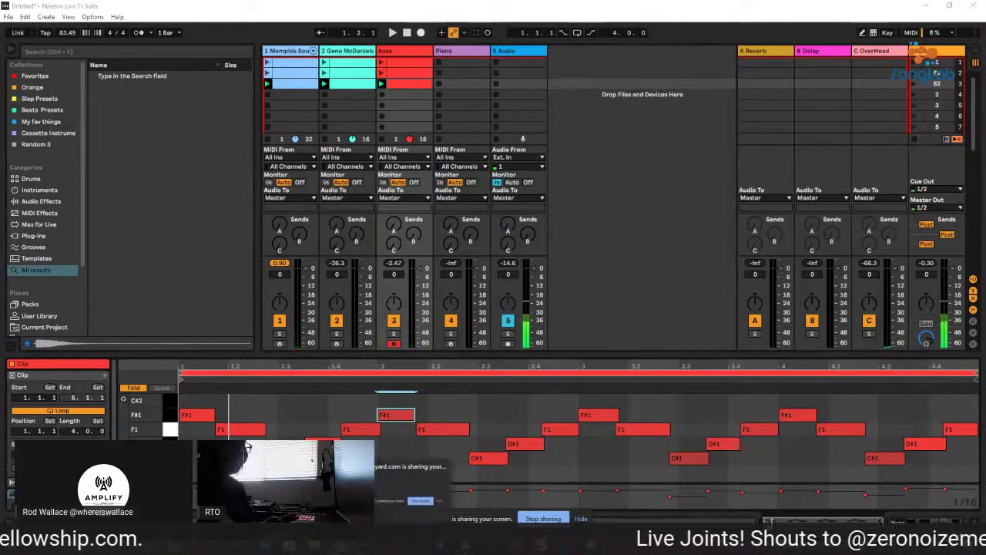
Switch to the browser, check the viewer comments in StreamYard and open the YouTube subscriptions feed
key(alt+Tab)
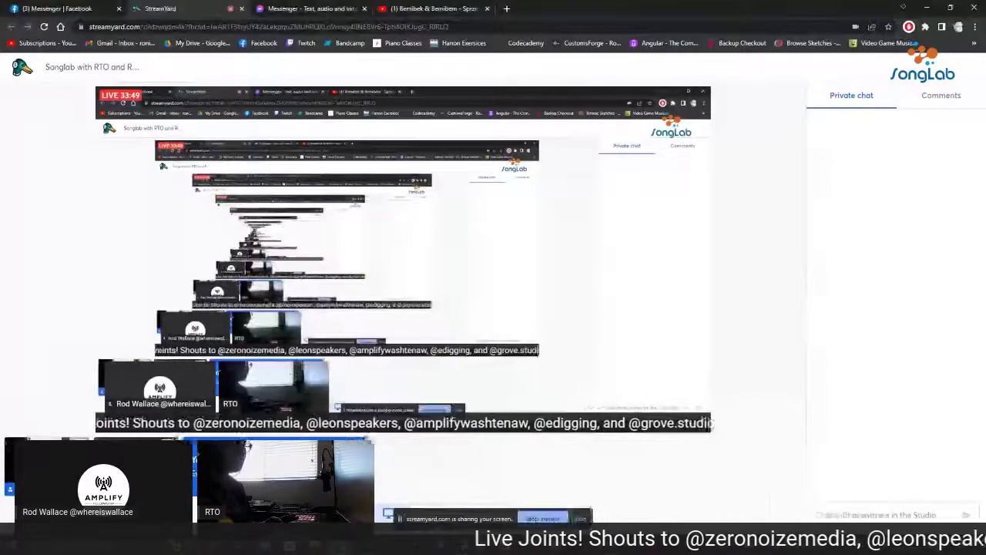
click(940, 95)
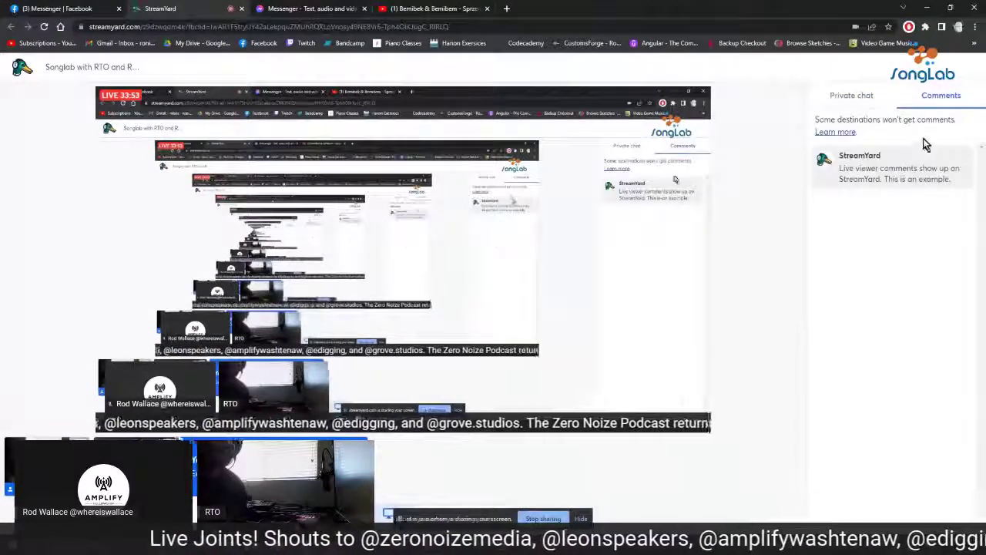
click(423, 10)
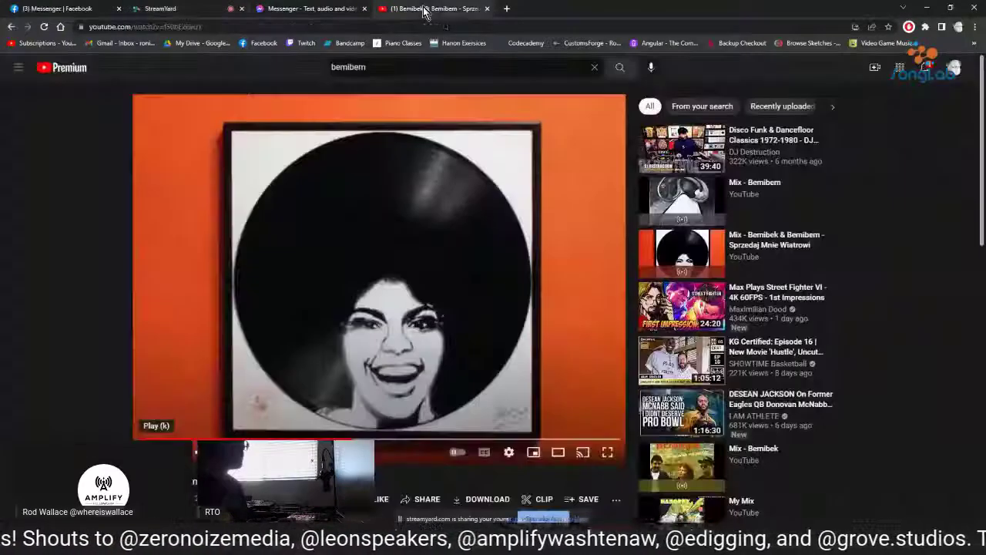
click(40, 46)
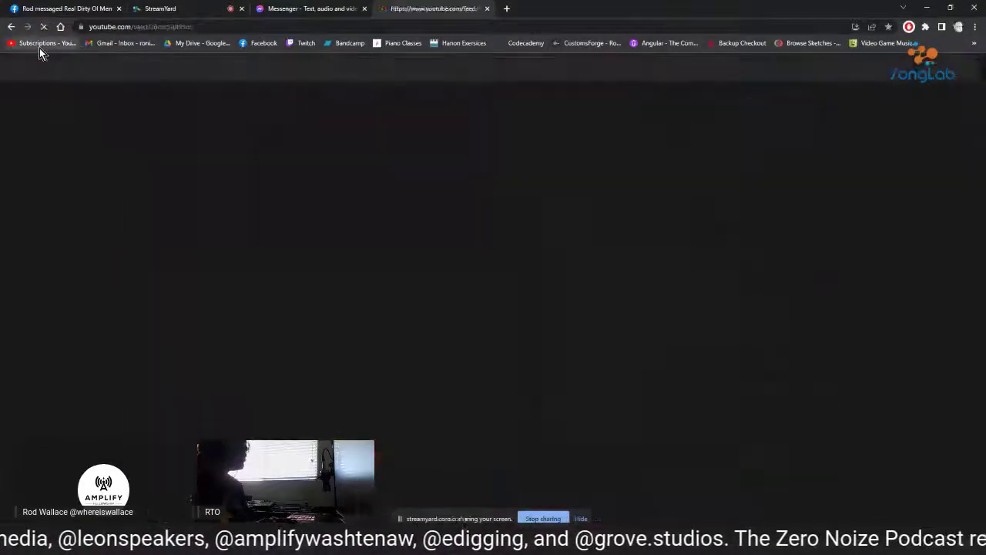
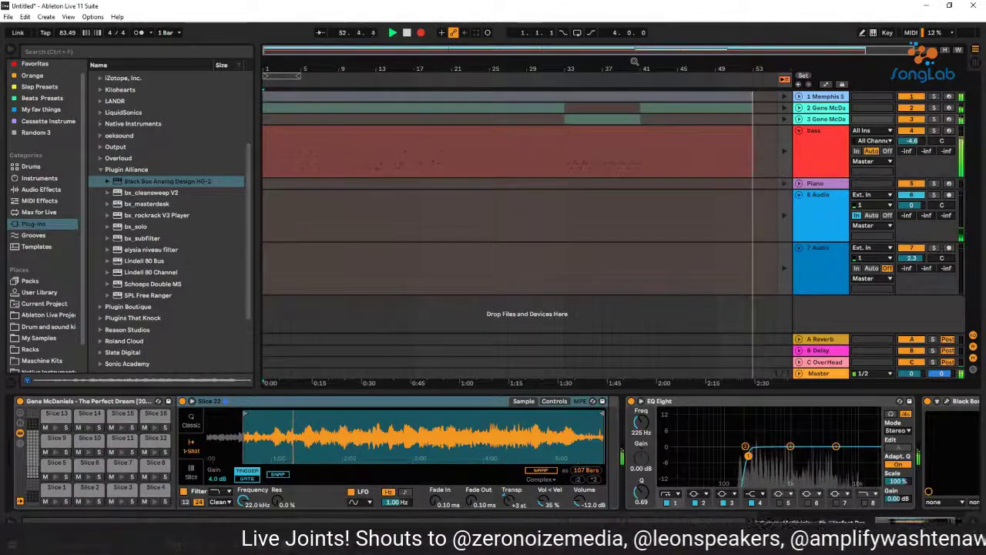
Finish recording the performance into the Arrangement at bar 73 and return all tracks to arrangement playback
scroll(624, 68, down, 1)
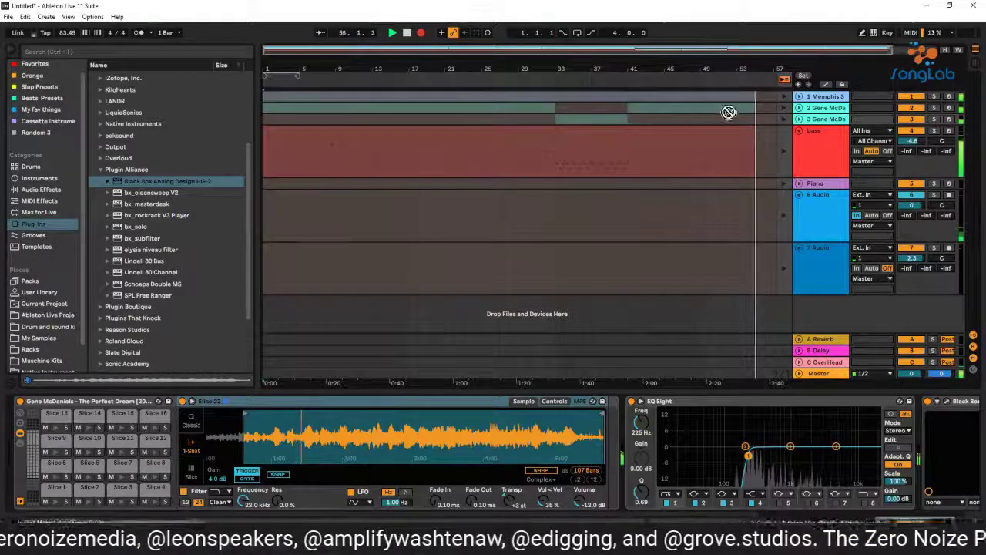
drag(726, 71, 697, 72)
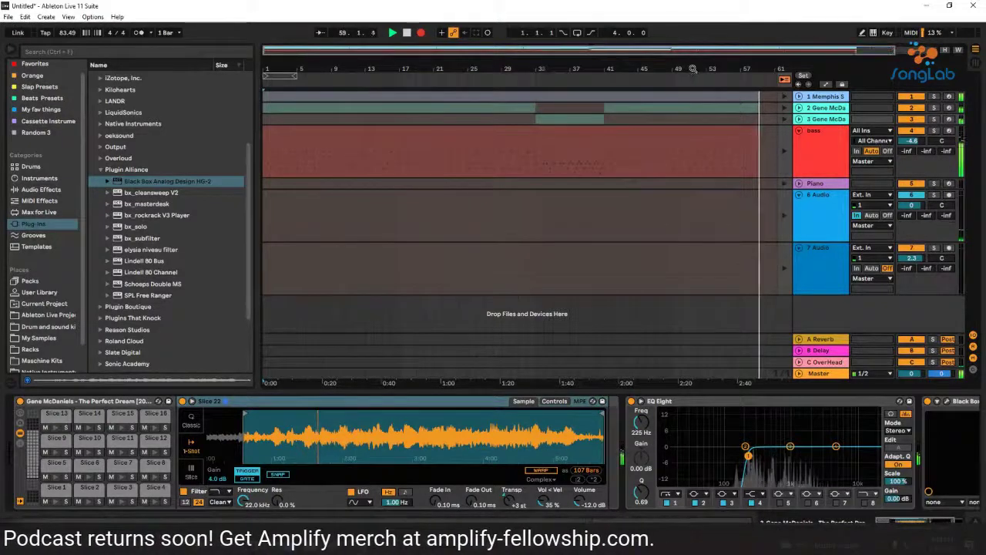
drag(682, 71, 667, 68)
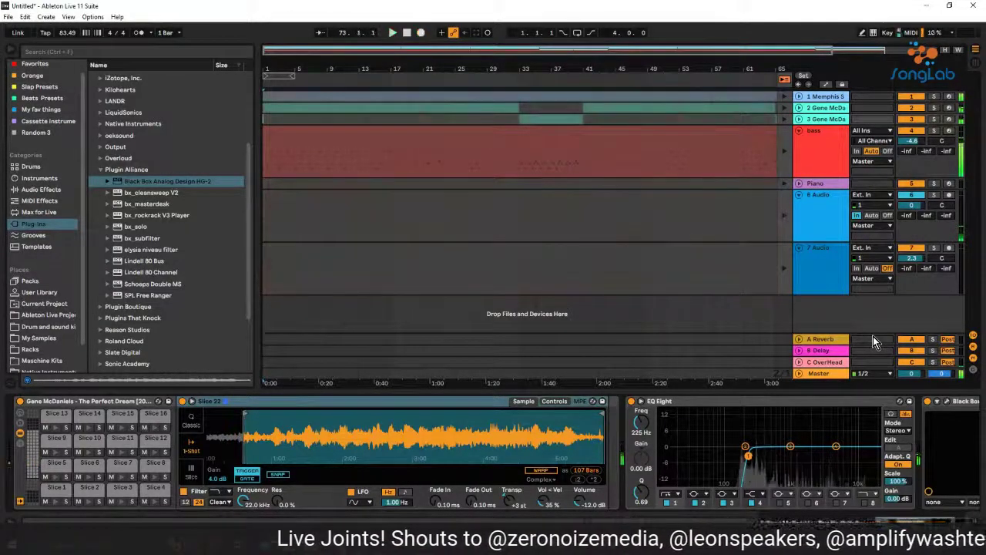
click(784, 79)
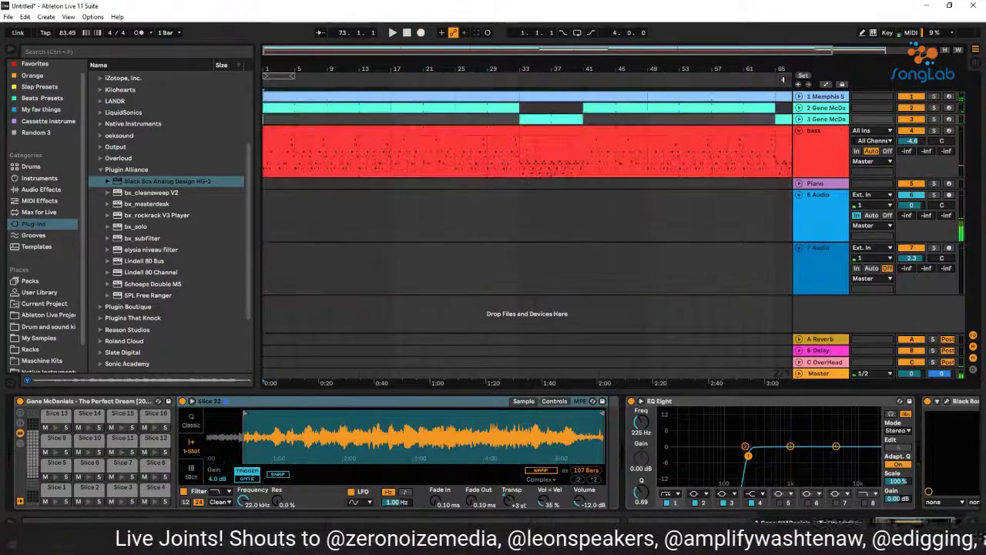
drag(533, 69, 471, 85)
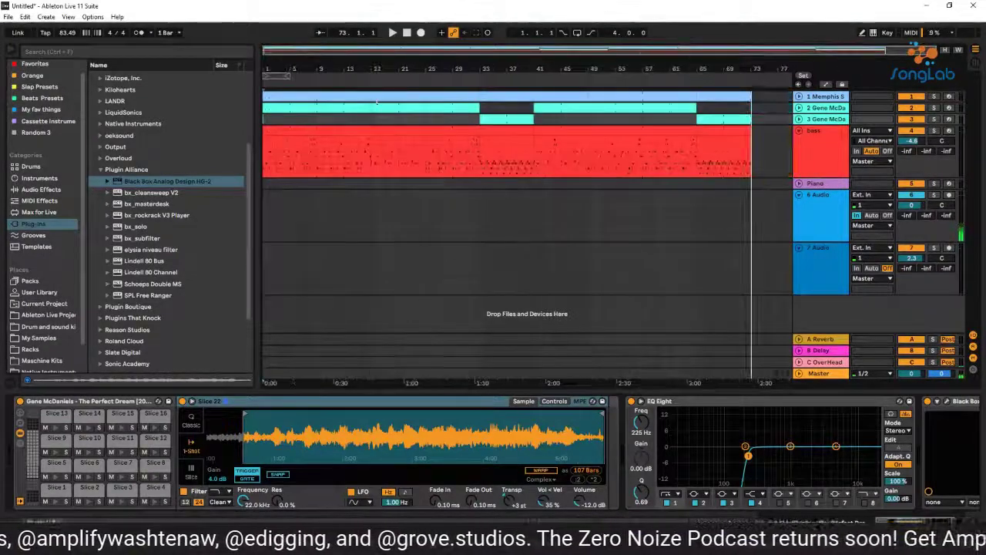
Freeze and flatten track 3, the second Gene McDaniels sample track, to audio
click(799, 120)
right_click(807, 119)
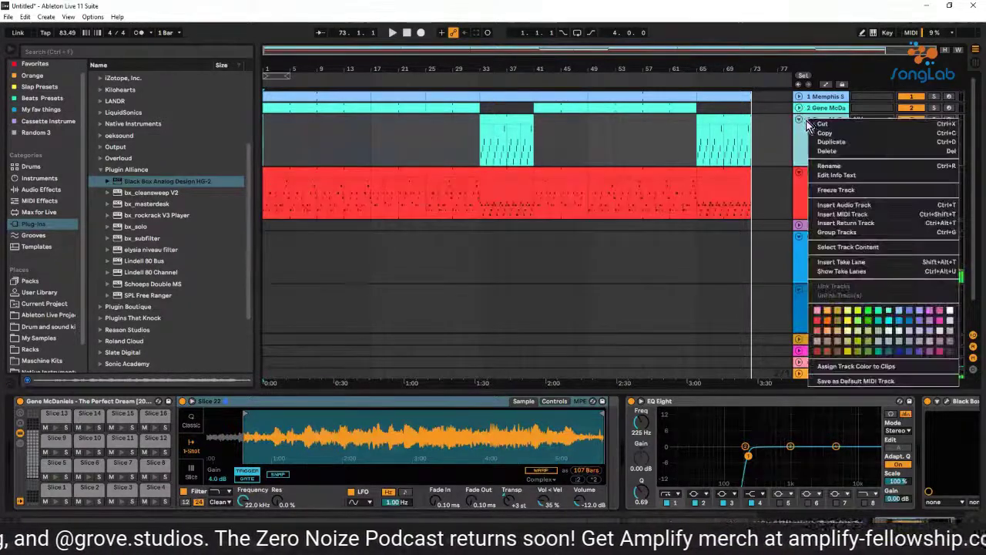
click(880, 190)
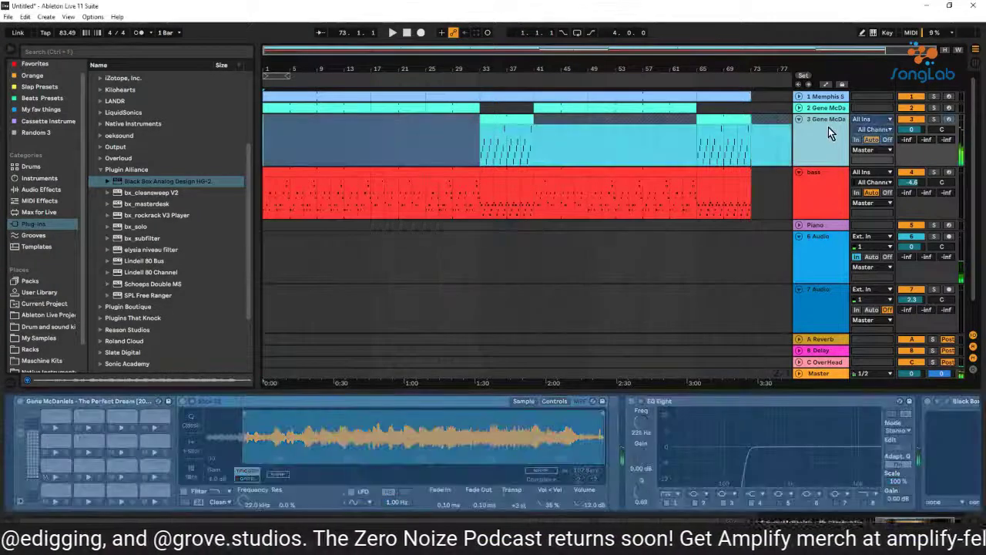
right_click(823, 125)
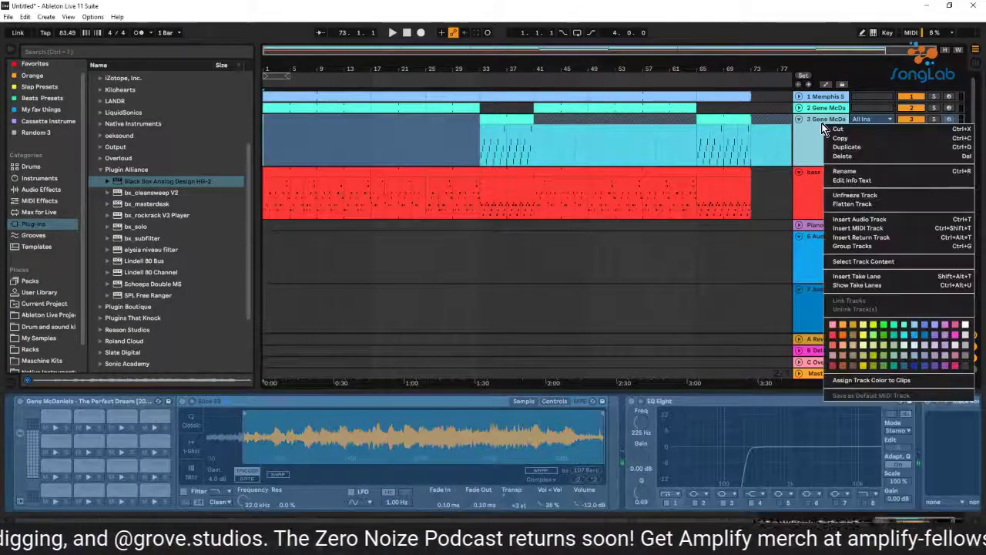
click(874, 205)
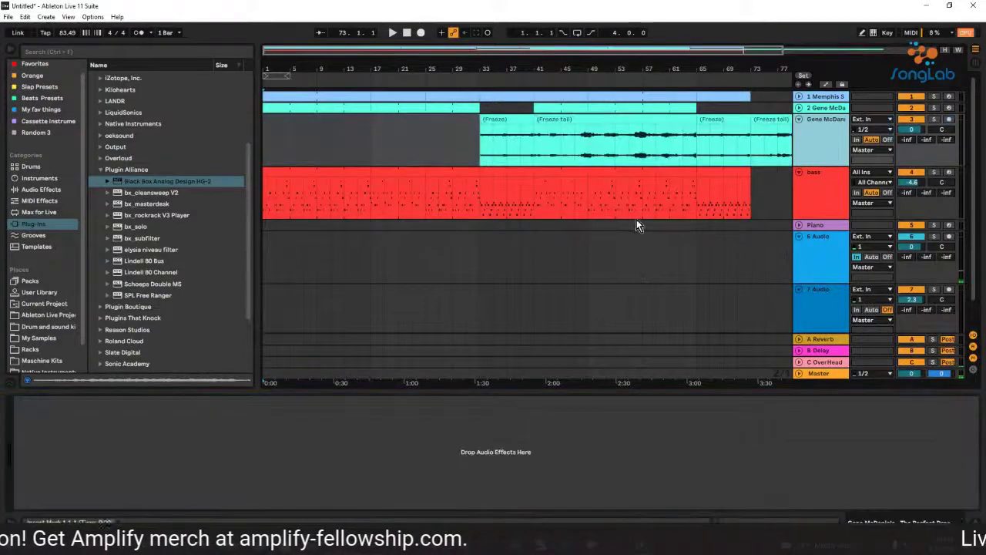
Delete the freeze-tail clips starting at bars 41 and 73 on track 3 and audition the arrangement from about bar 33
drag(508, 62, 508, 43)
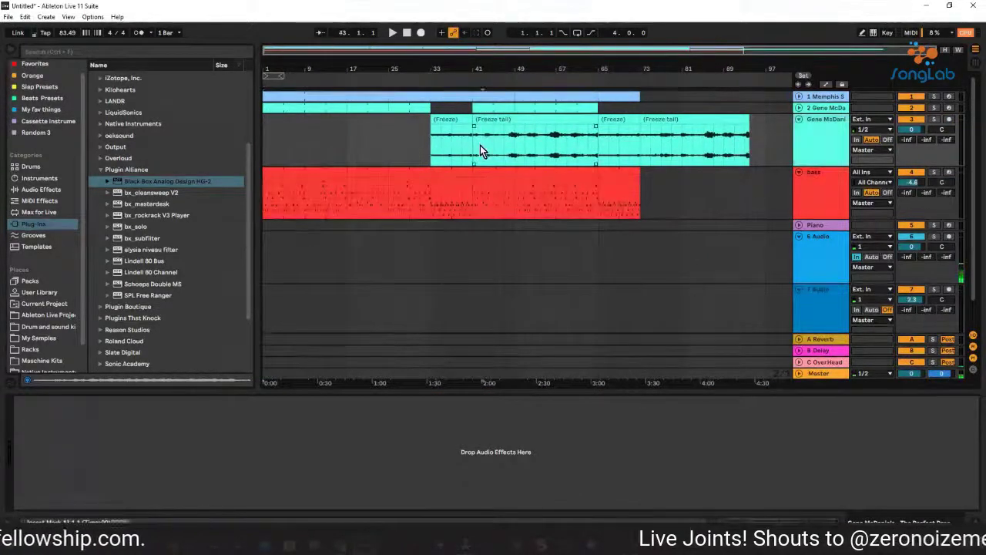
click(495, 120)
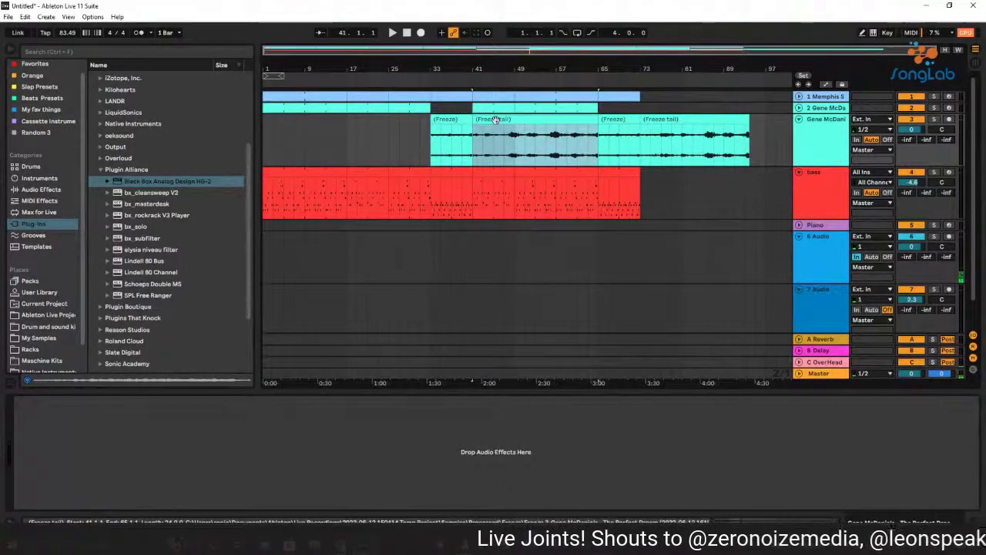
key(Delete)
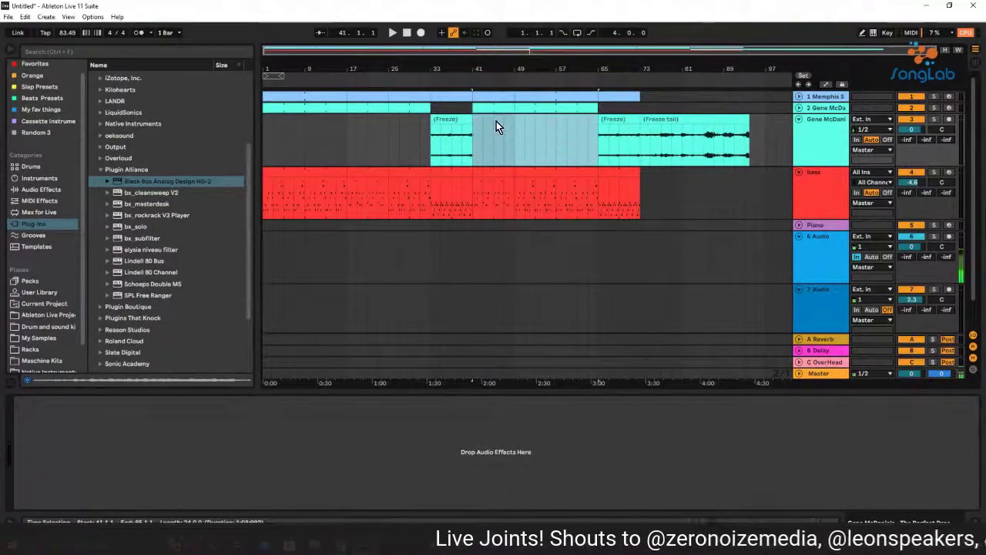
click(667, 119)
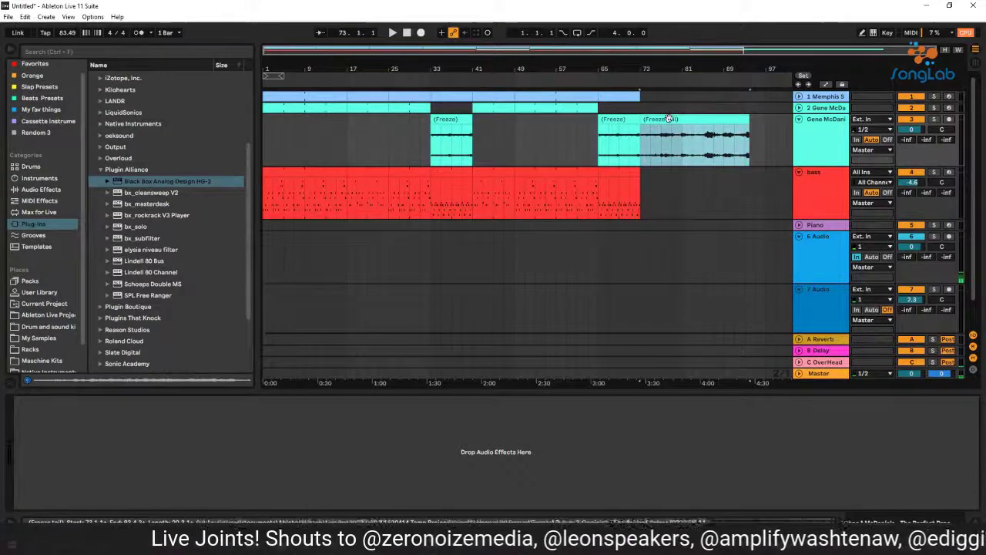
key(Delete)
key(space)
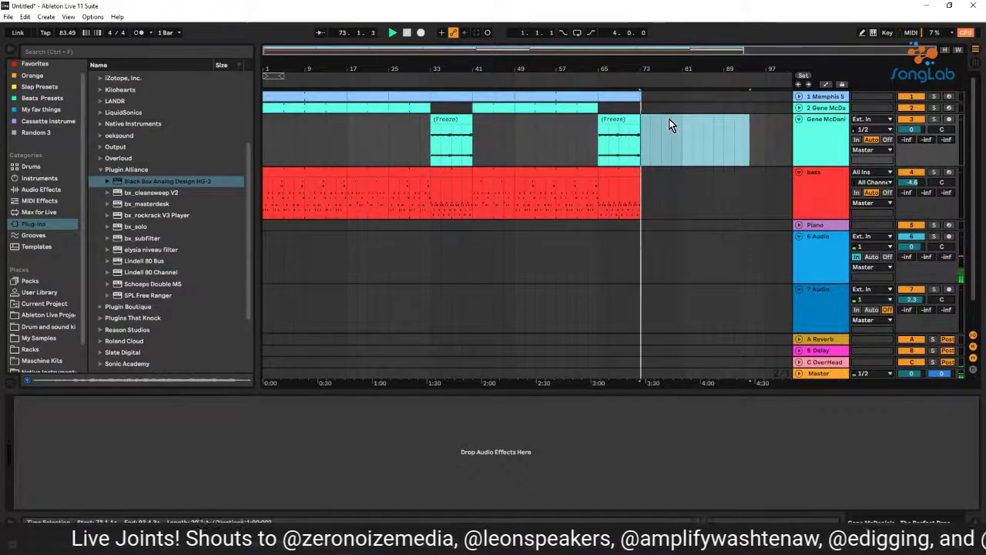
click(430, 80)
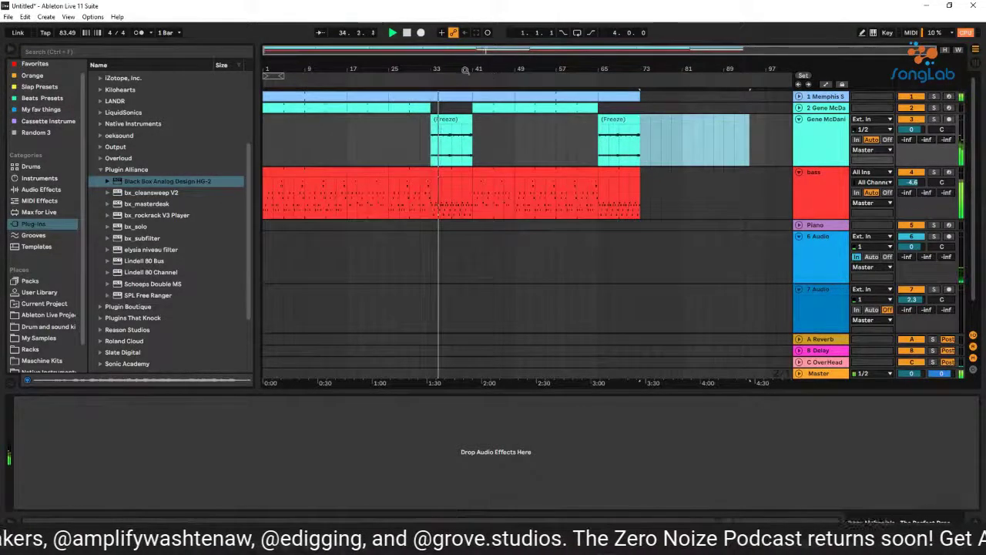
Freeze and flatten track 2, the first Gene McDaniels sample track, to audio
click(798, 108)
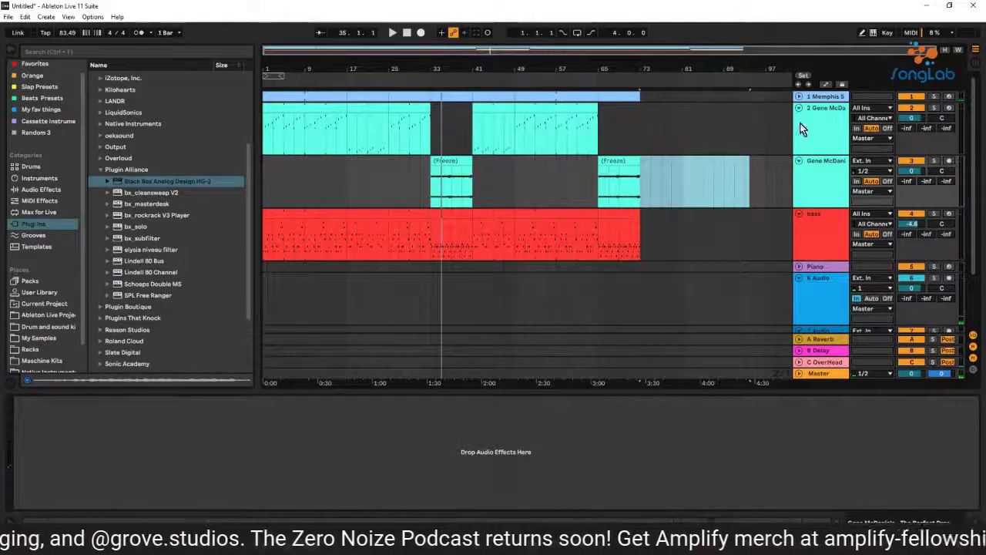
right_click(827, 107)
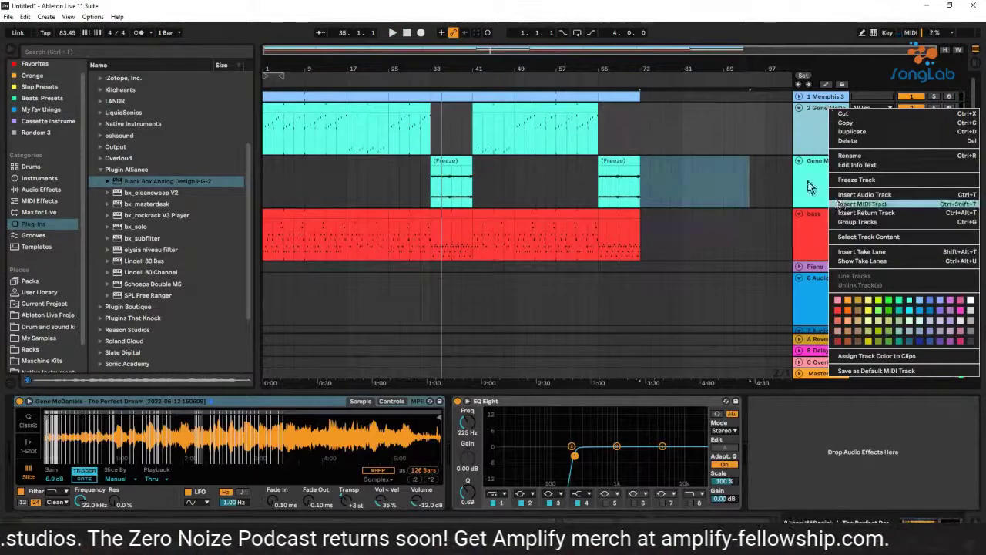
click(815, 108)
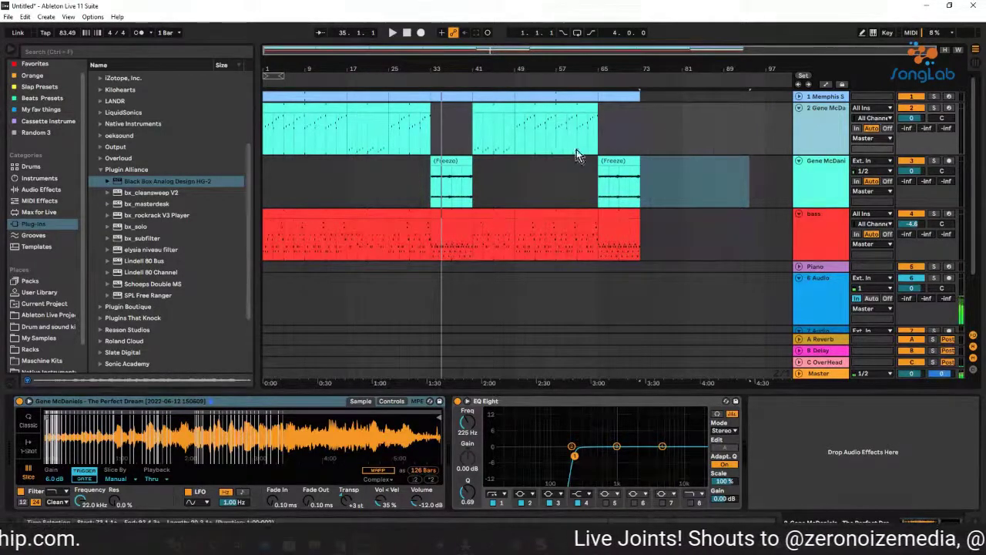
right_click(816, 108)
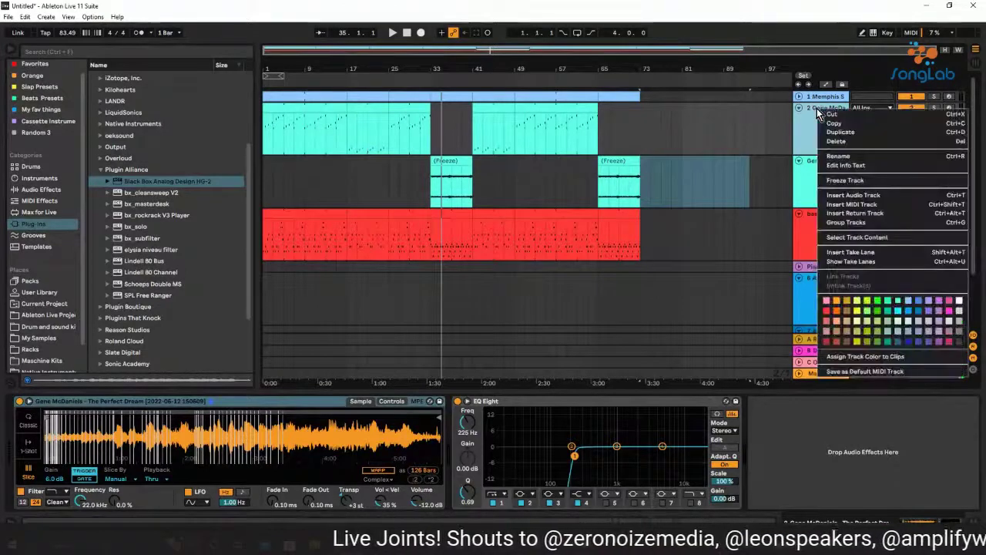
click(853, 181)
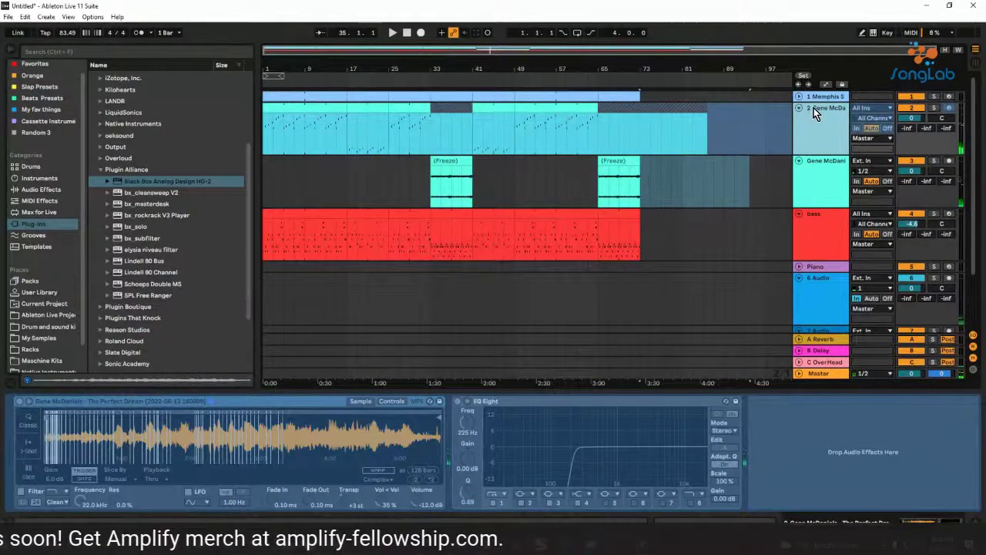
right_click(813, 108)
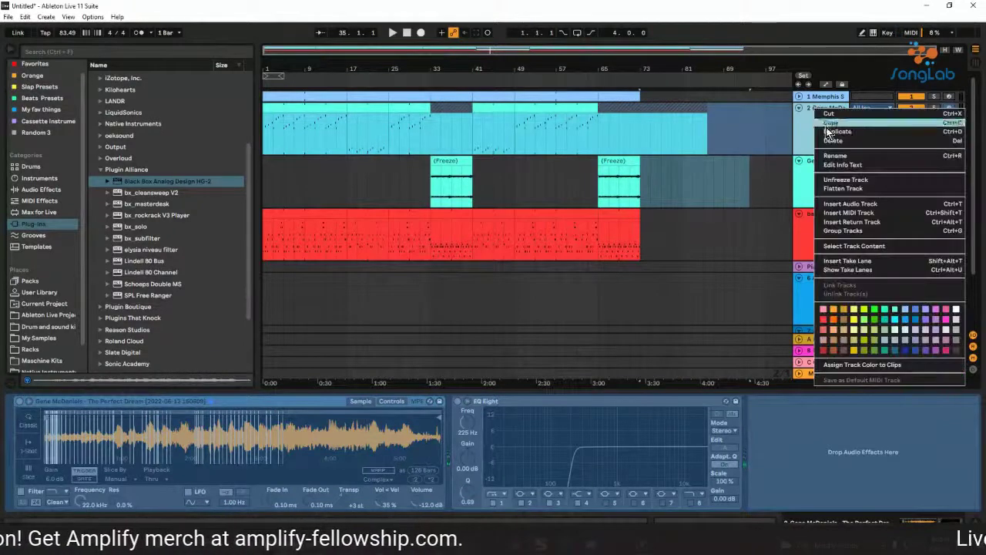
click(858, 190)
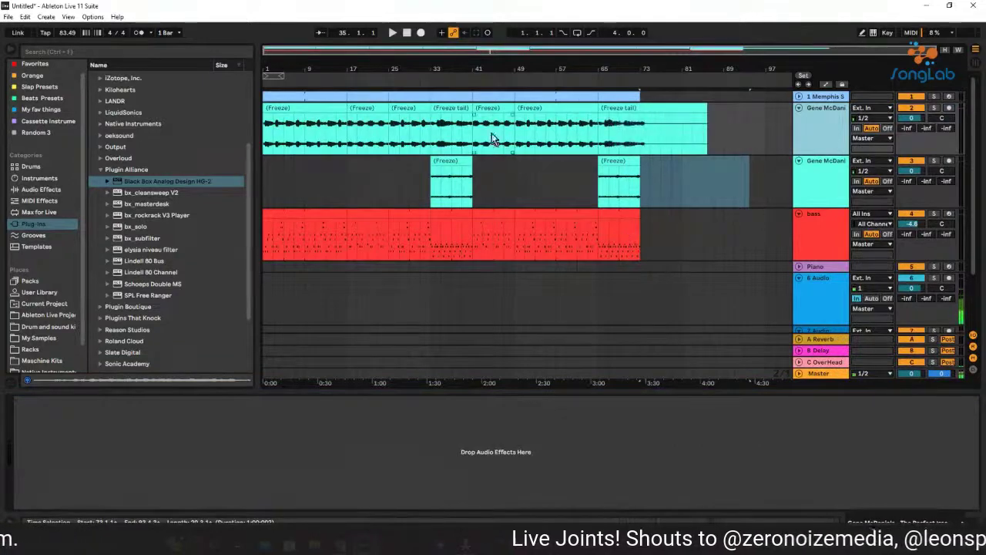
Delete the freeze-tail clips starting at bars 33 and 65 on track 2
click(456, 108)
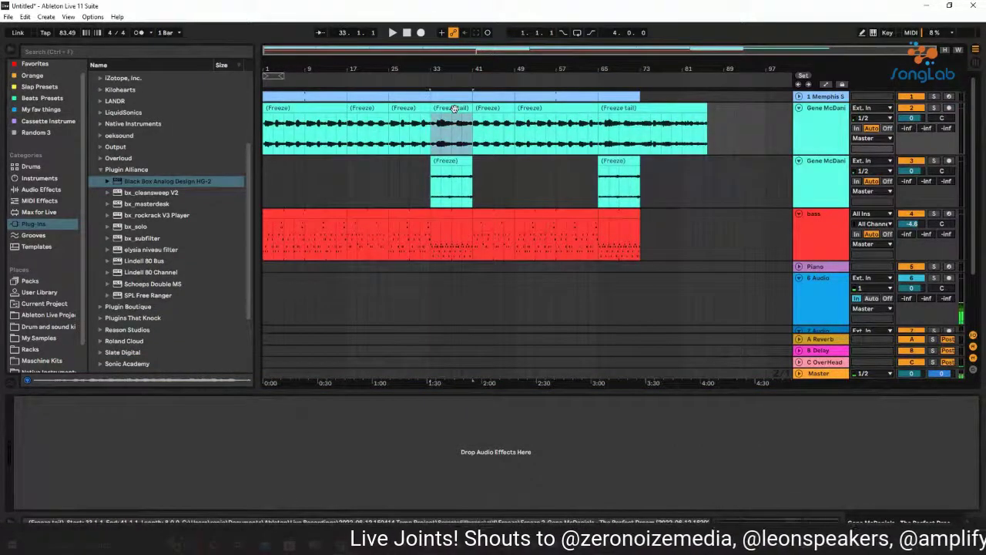
key(Delete)
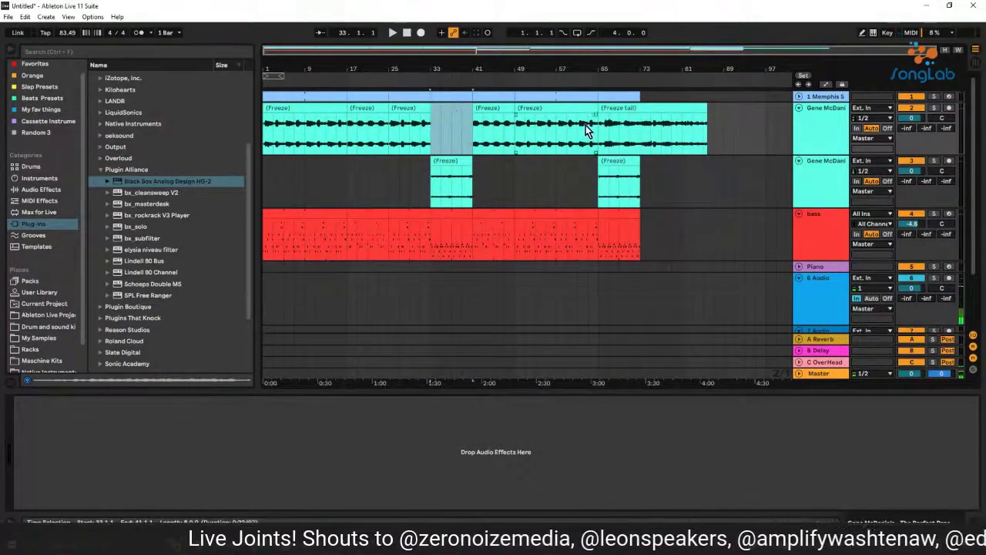
click(610, 106)
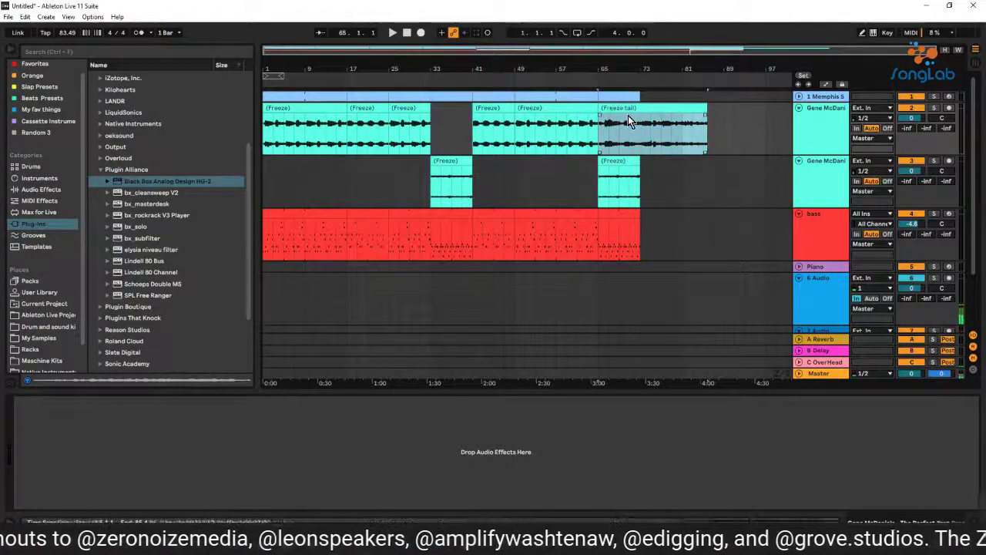
key(Delete)
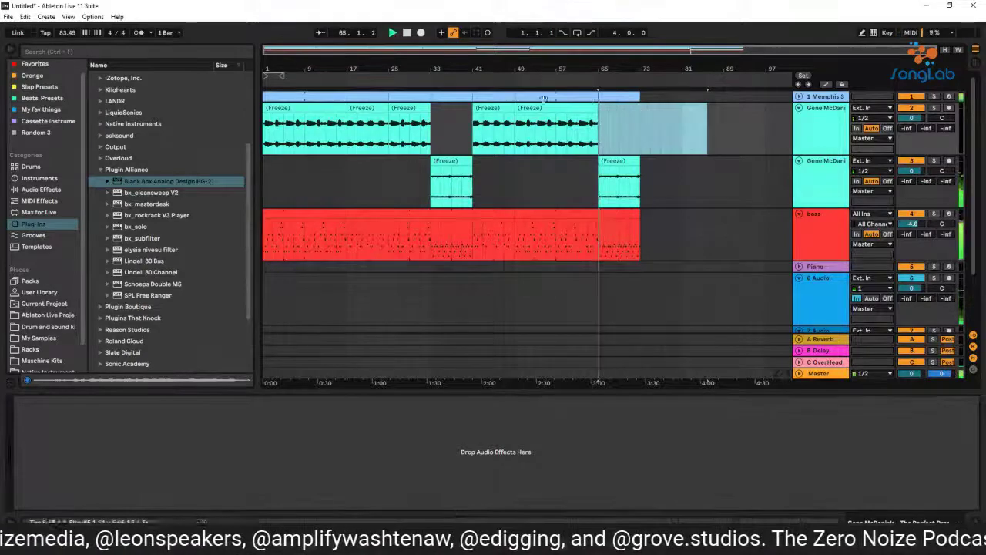
Set the arrangement loop region to 72 bars, from bar 1 to bar 73, and start playback from the beginning
drag(328, 62, 327, 68)
double_click(326, 67)
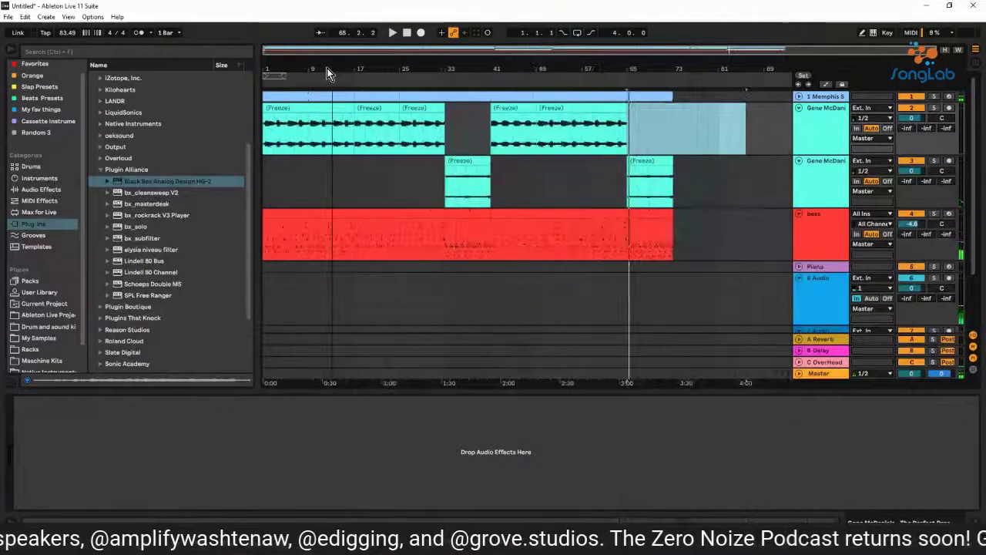
drag(266, 116, 676, 113)
key(space)
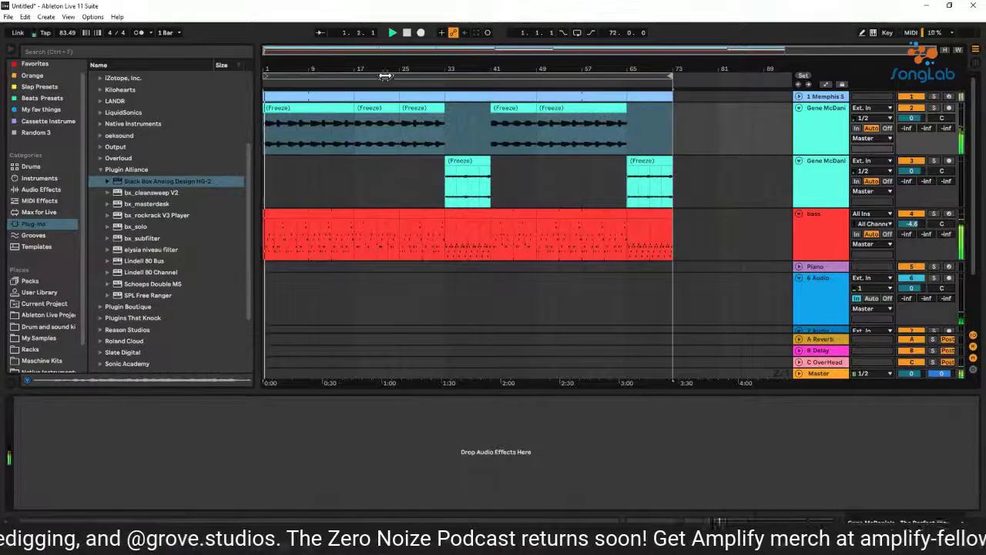
Arm the bass track and play the arrangement from the start to check the bass line
drag(338, 60, 338, 65)
scroll(354, 220, down, 1)
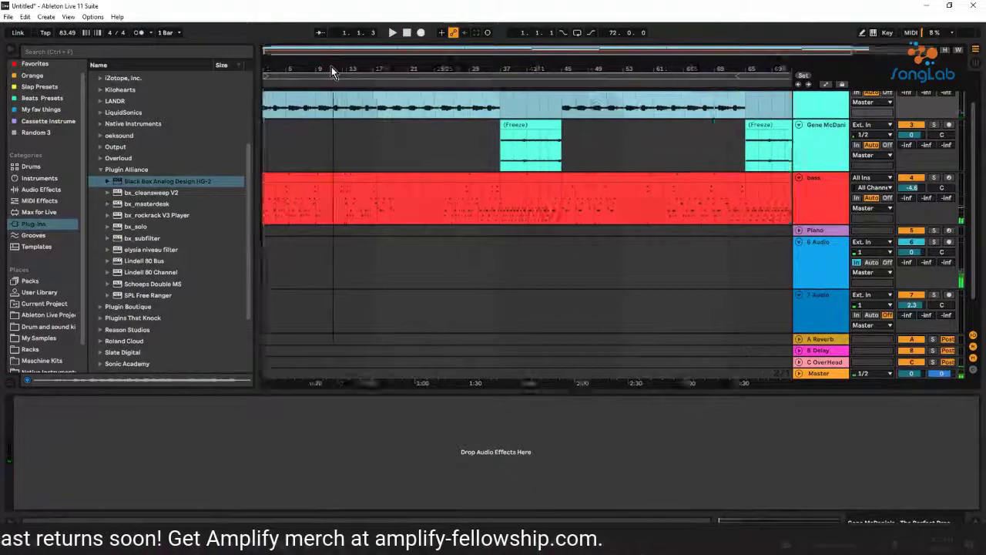
click(382, 102)
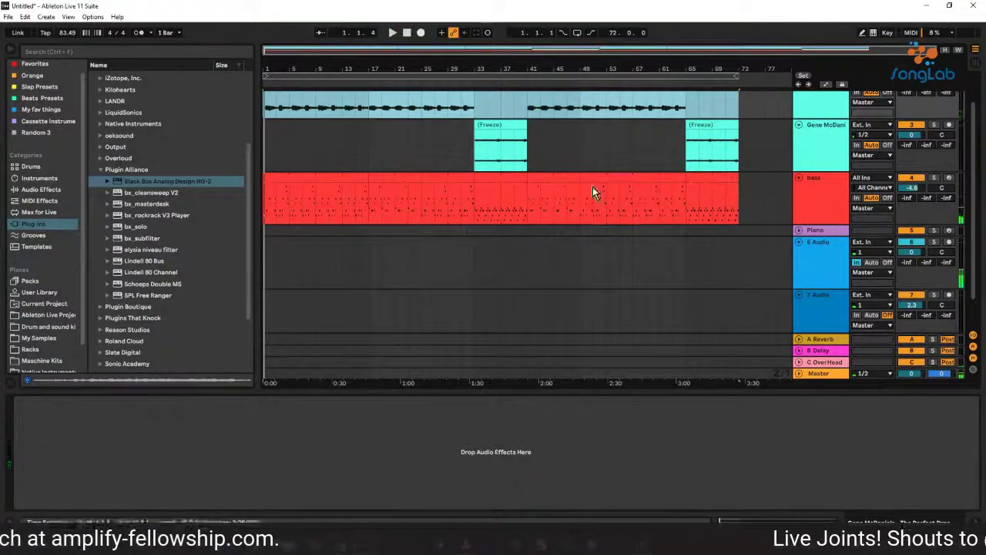
click(949, 178)
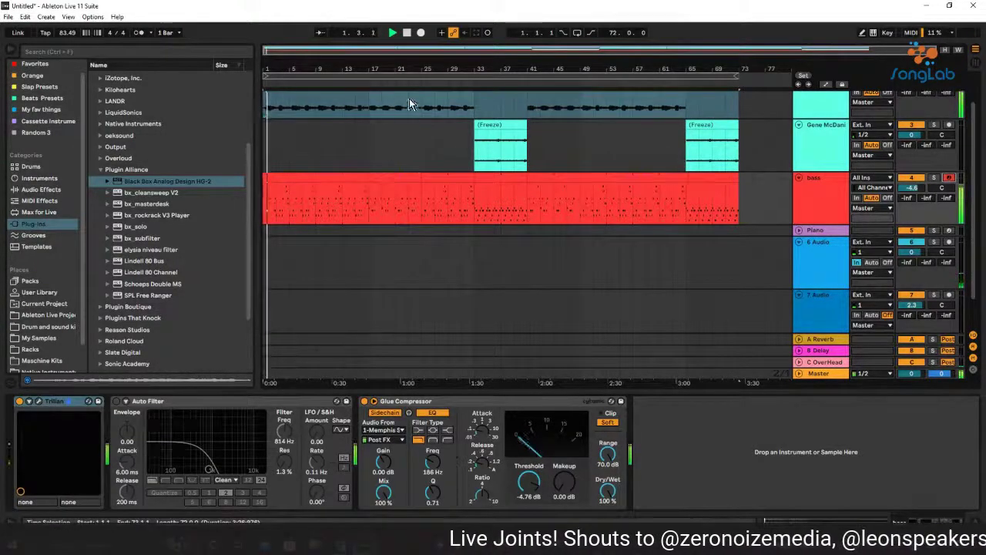
key(space)
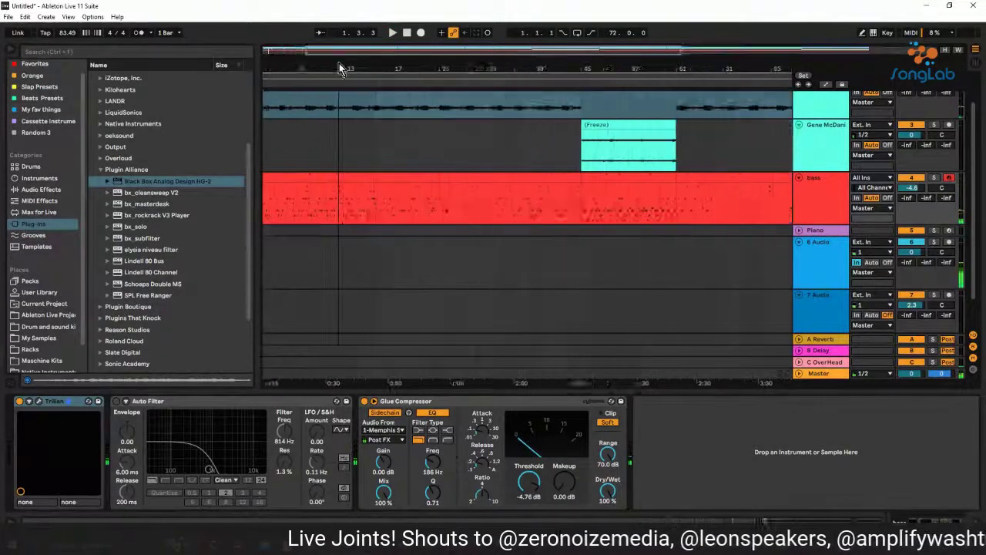
scroll(361, 124, up, 2)
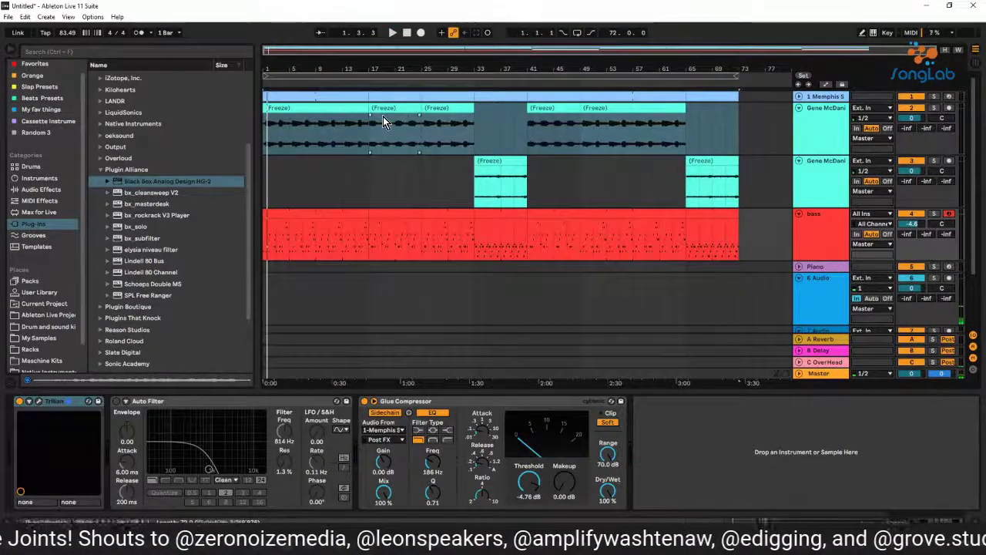
click(408, 128)
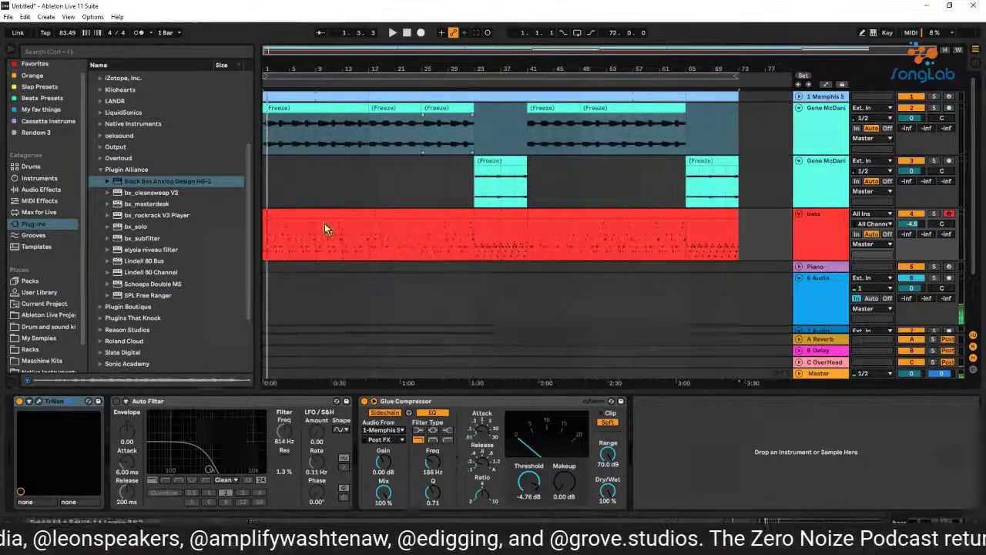
key(space)
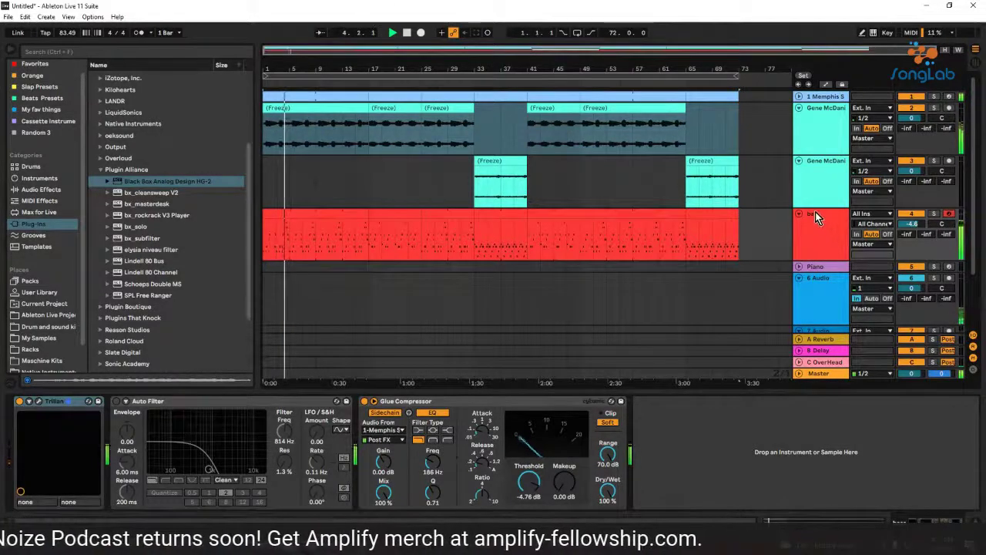
Split the first bass clip at bars 7 and 9 to isolate that two-bar section
click(293, 215)
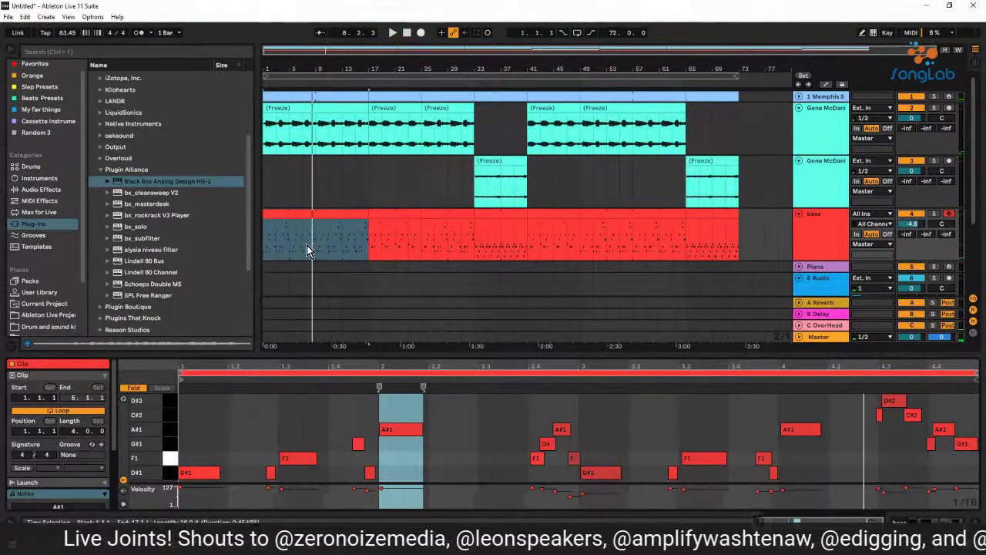
drag(307, 245, 313, 247)
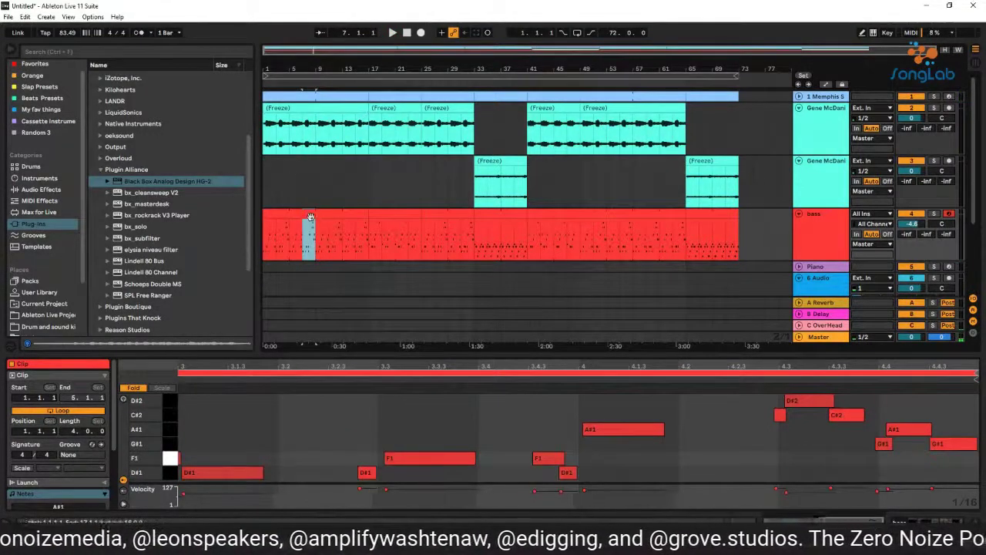
right_click(310, 217)
click(350, 326)
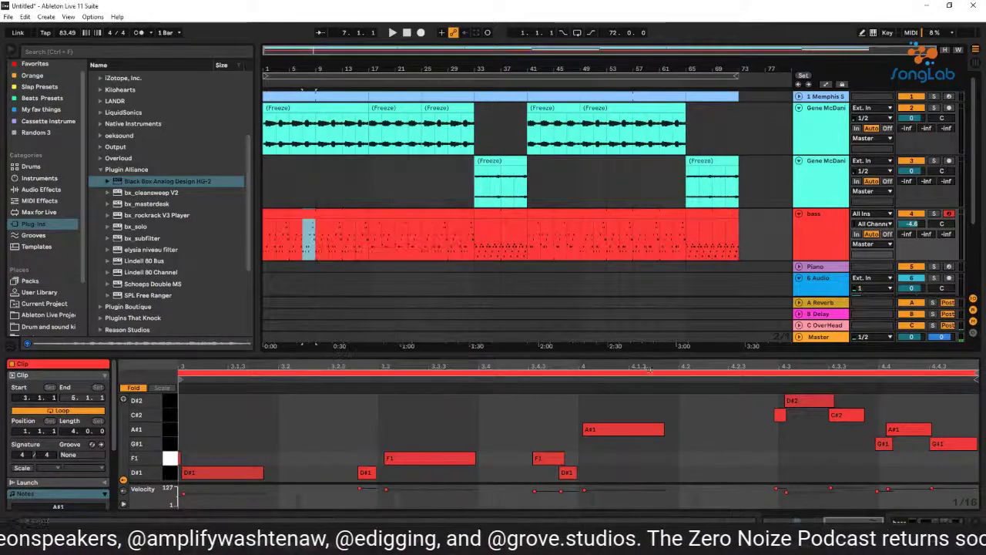
Delete the closing notes from beat 4.3 to the end of the isolated bass clip at bars 7–9 and play back the transition
key(space)
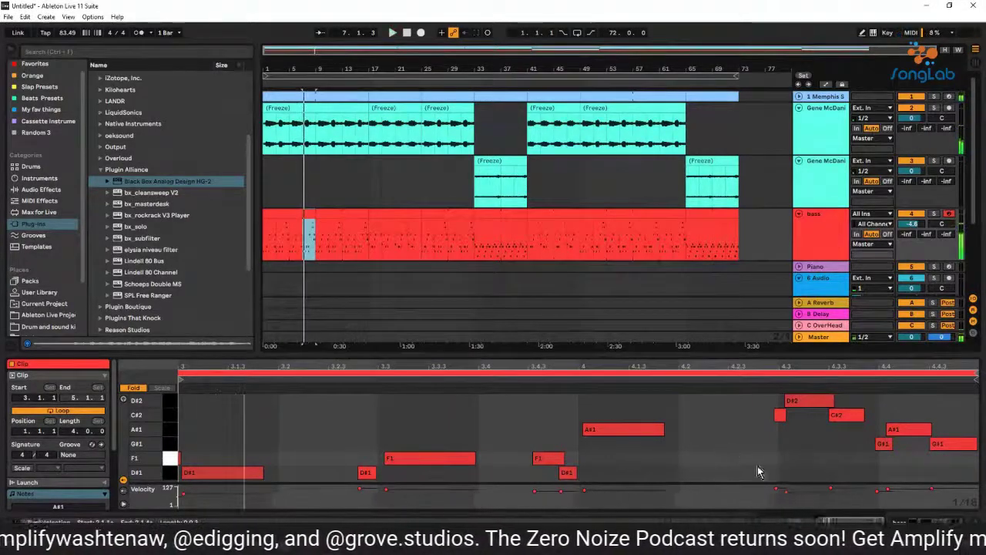
drag(947, 464, 892, 447)
drag(785, 414, 758, 407)
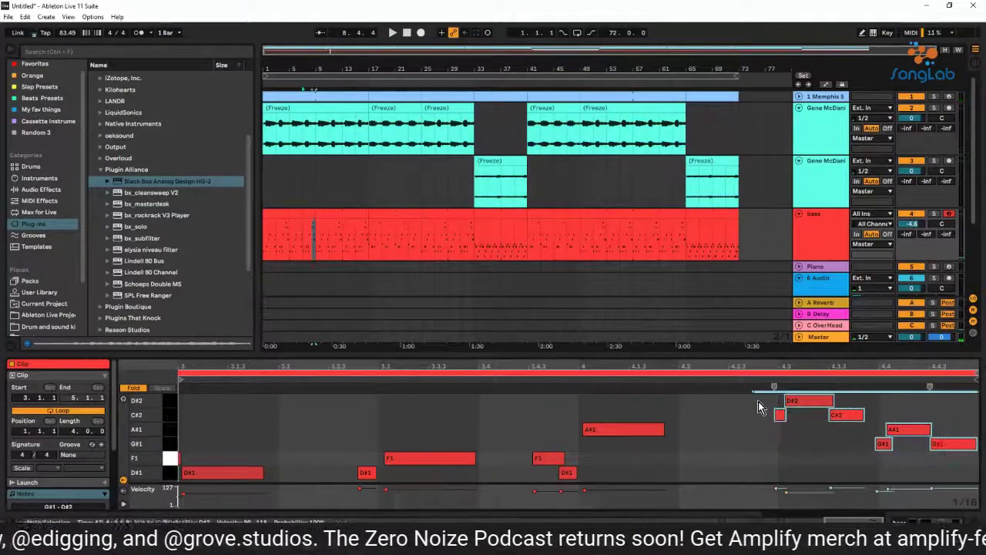
key(Delete)
key(space)
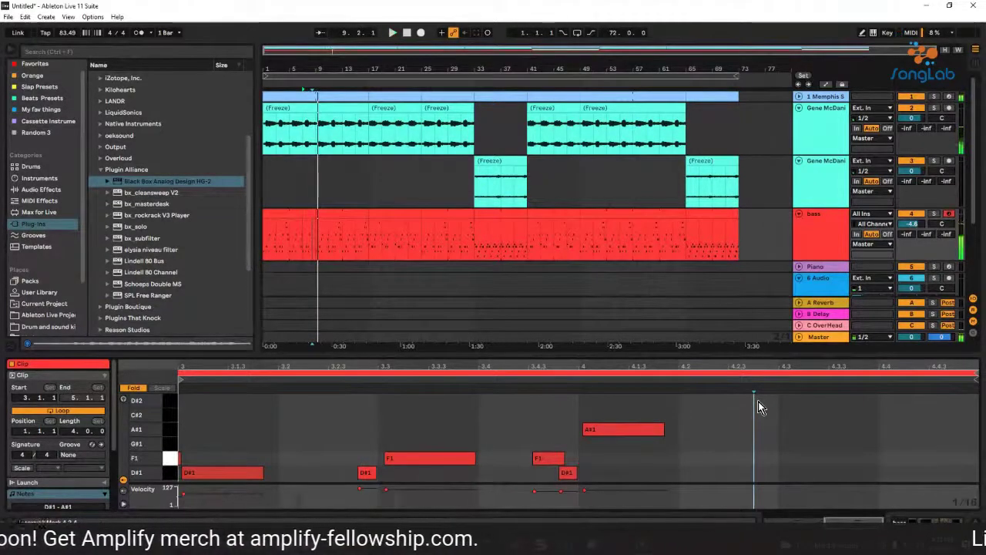
click(314, 83)
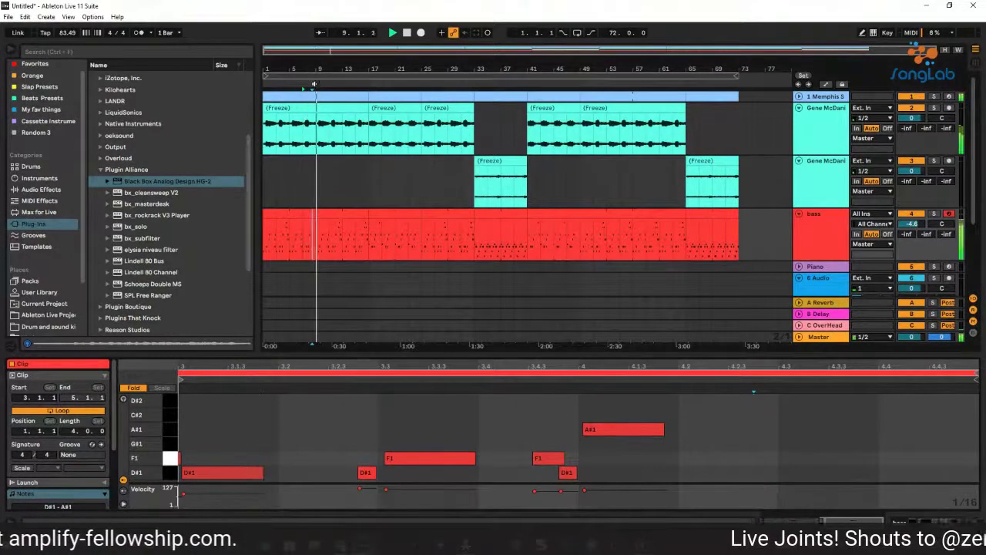
Split the bass clip starting at bar 9 at bar 13 to isolate a four-bar section
click(322, 212)
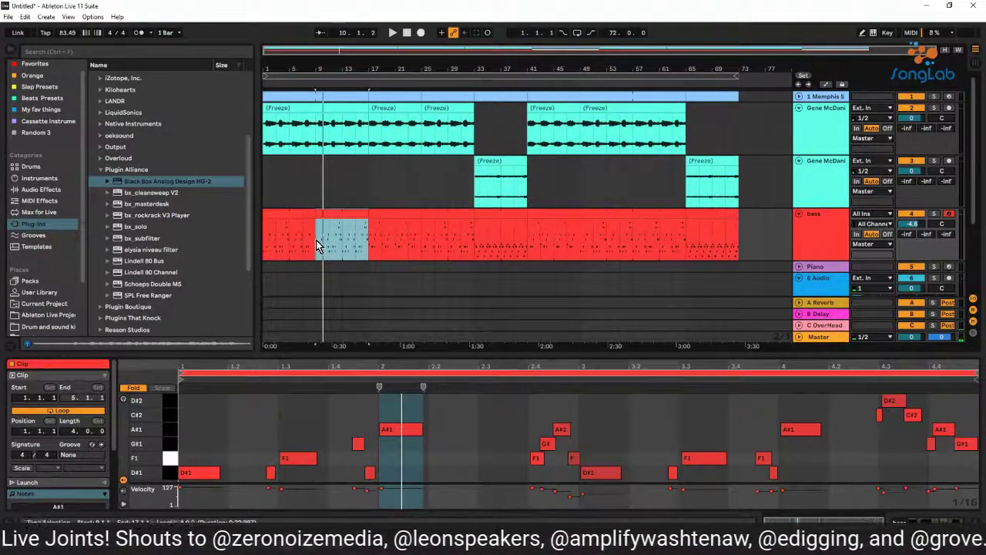
drag(316, 240, 342, 240)
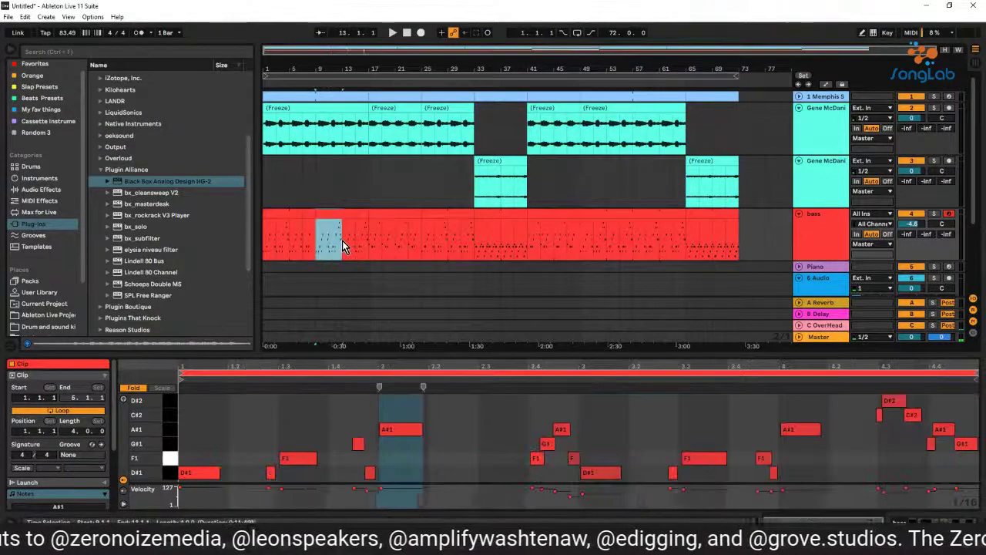
right_click(326, 217)
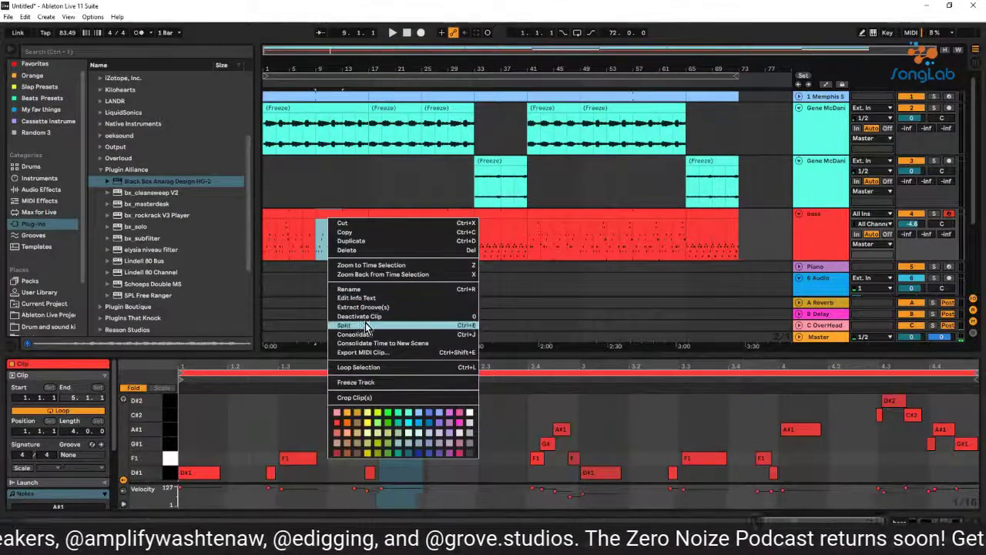
click(344, 325)
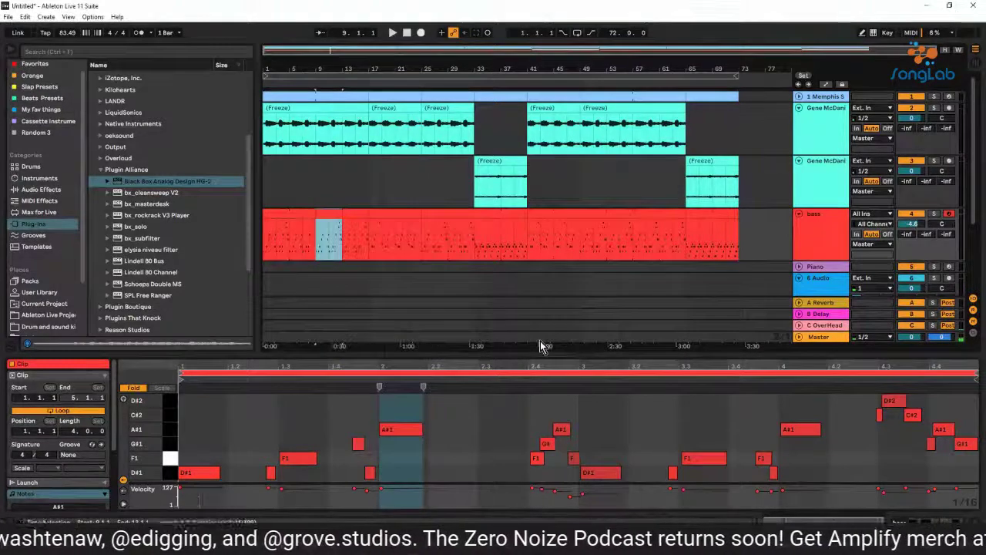
Delete the short D#1 note before beat 1.3 and the G#1 and D#1 notes before beat 2 in the bar 9 bass clip, checking playback
key(space)
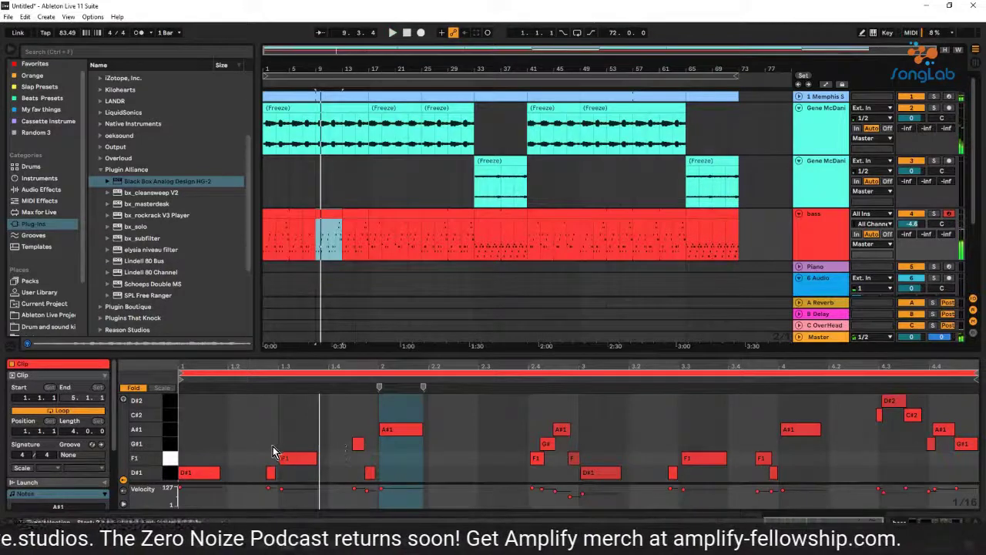
click(266, 470)
key(Delete)
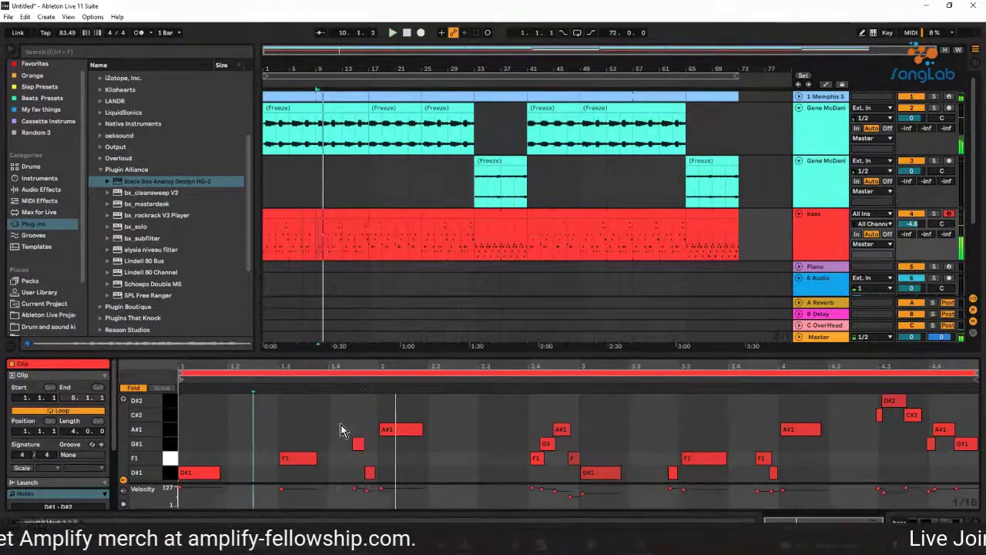
key(space)
mouse_move(341, 425)
mouse_down()
mouse_move(378, 490)
mouse_move(377, 481)
mouse_up()
key(Delete)
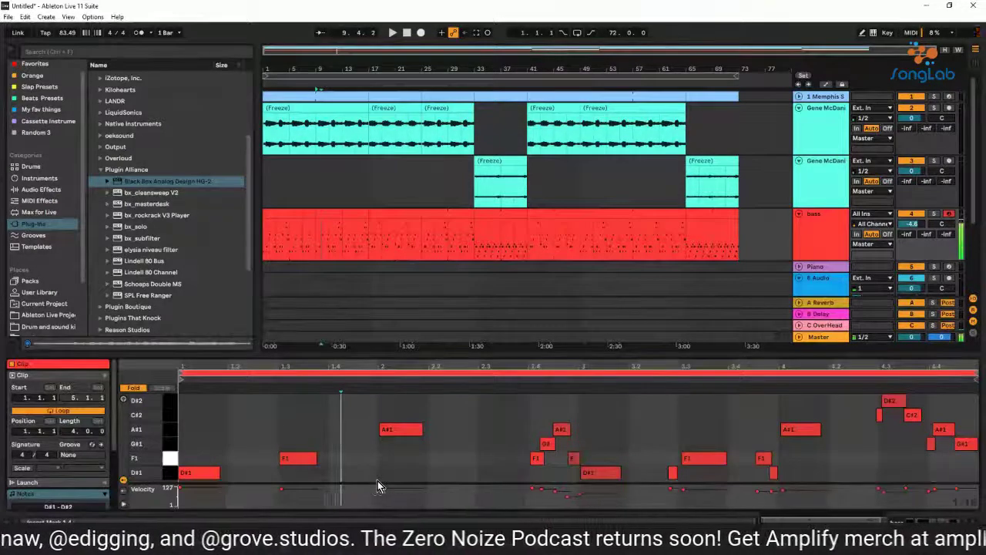
key(space)
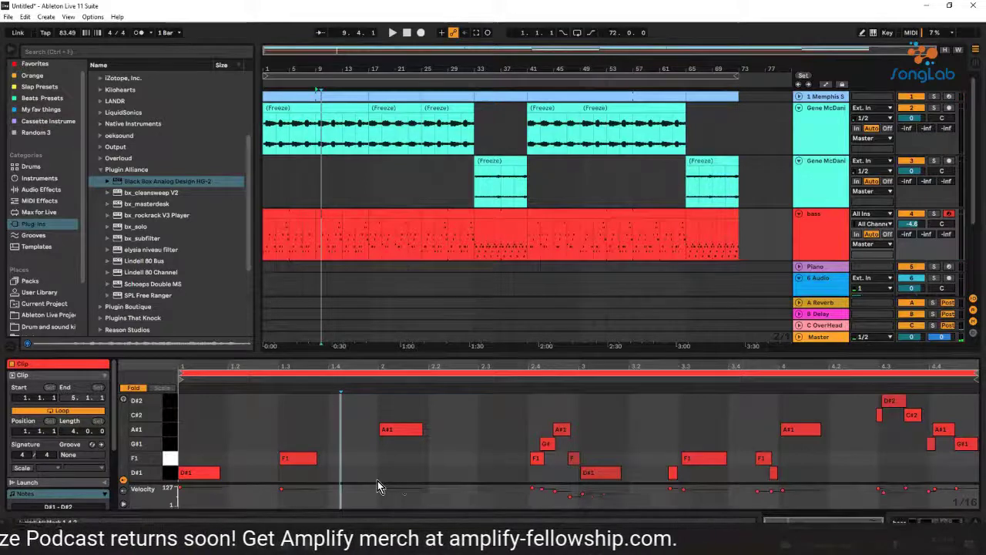
key(space)
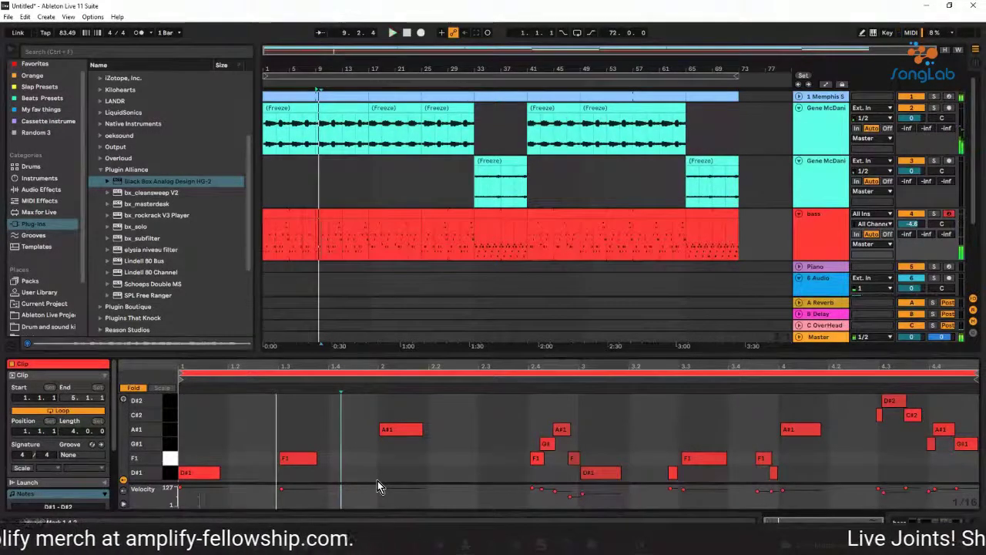
key(space)
key(F9)
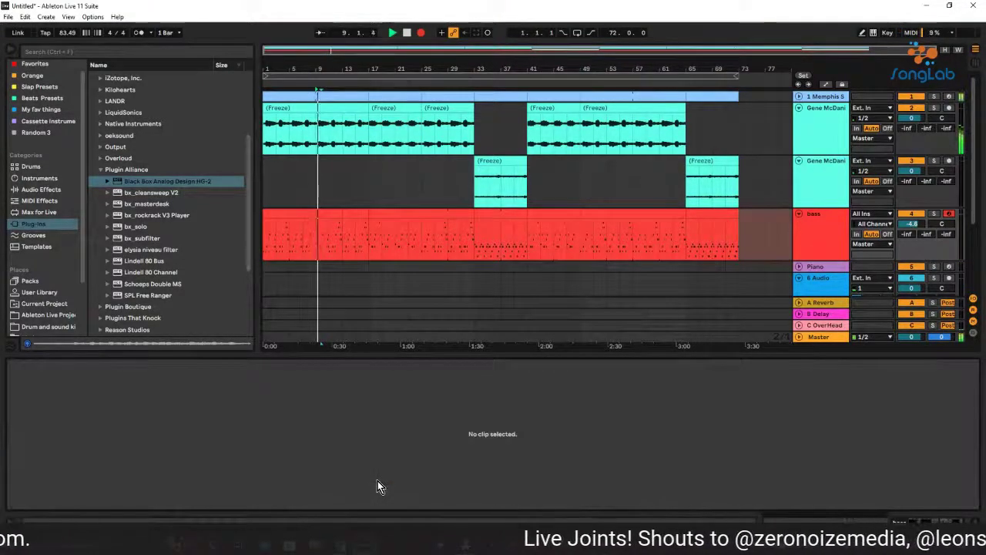
key(space)
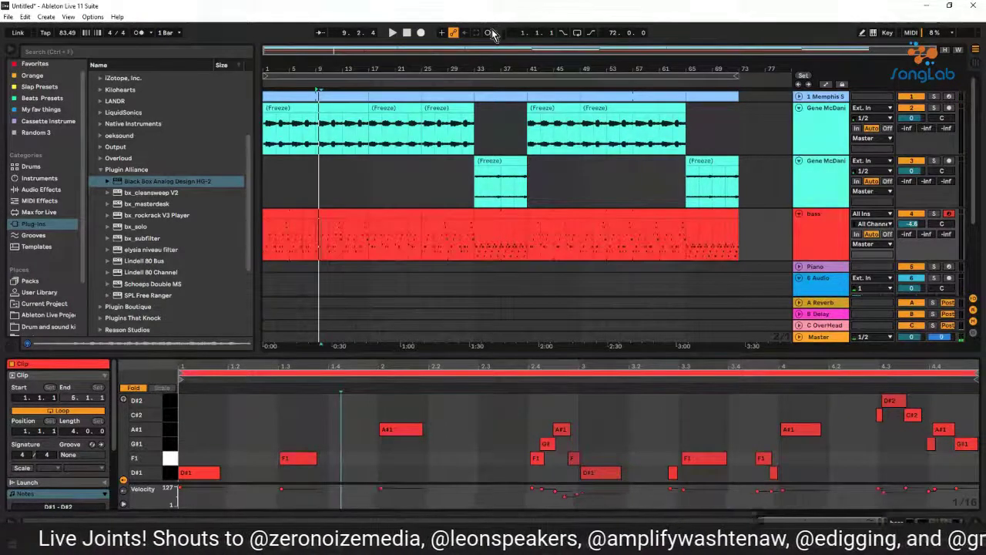
Enable MIDI arrangement overdub, record an F2 note over the bass line at bar 9 and play back the take
click(442, 33)
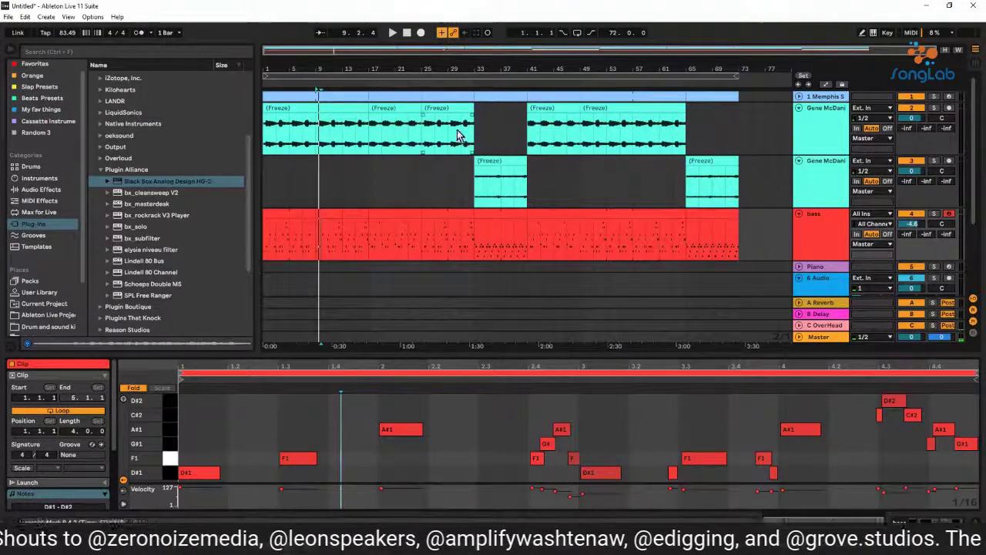
key(F9)
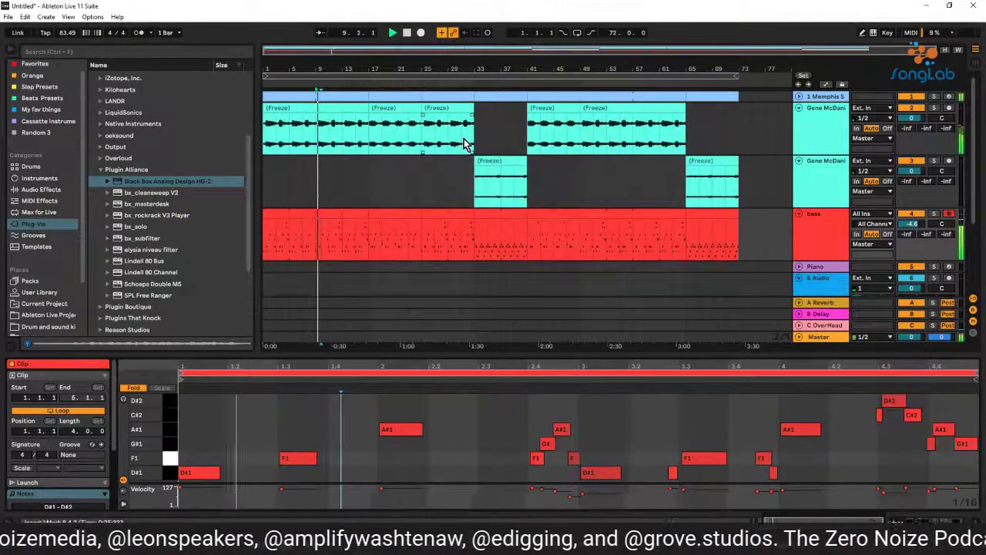
key(space)
key(space)
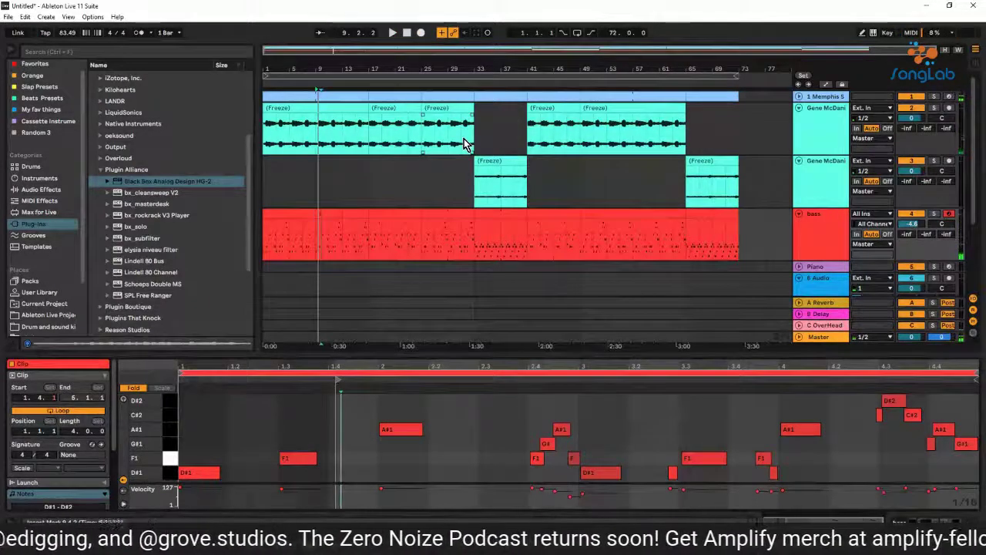
key(F9)
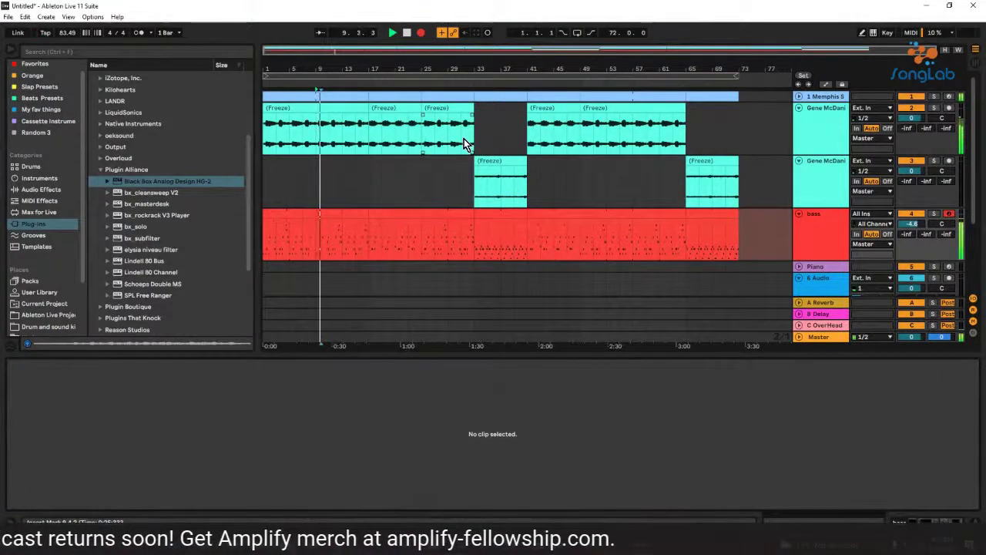
key(F9)
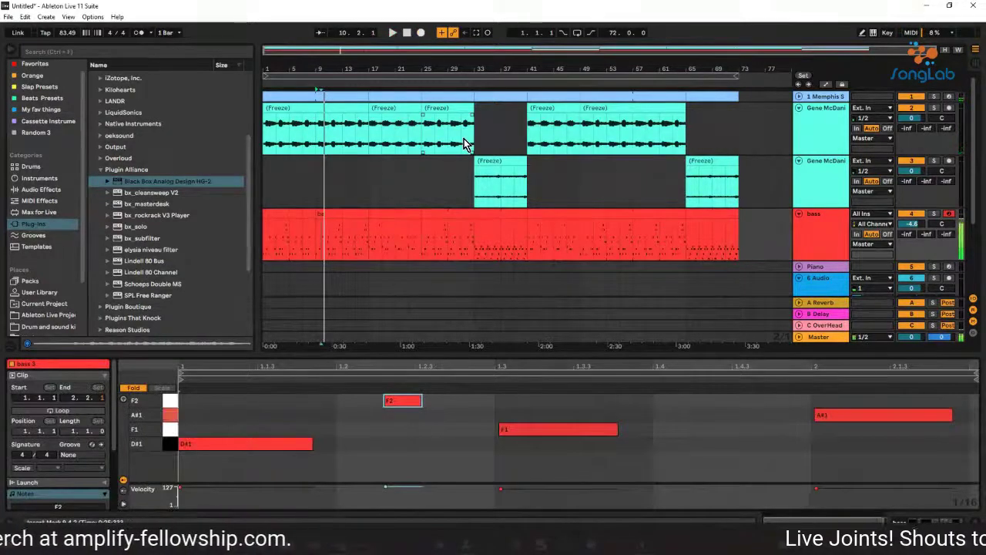
key(space)
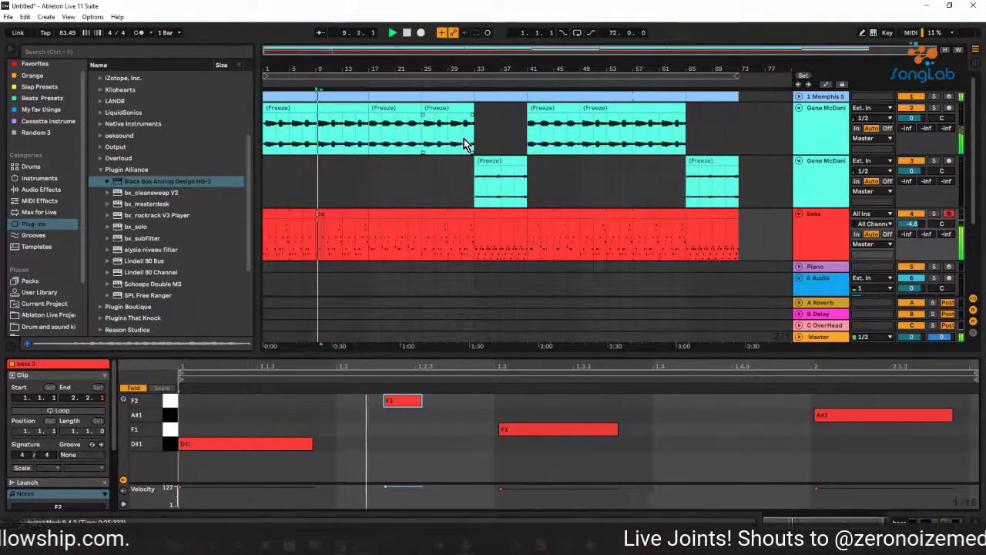
Record another overdub take over bars 9–10 with low A#0 and D#1 notes, and delete the D#1 note
key(F9)
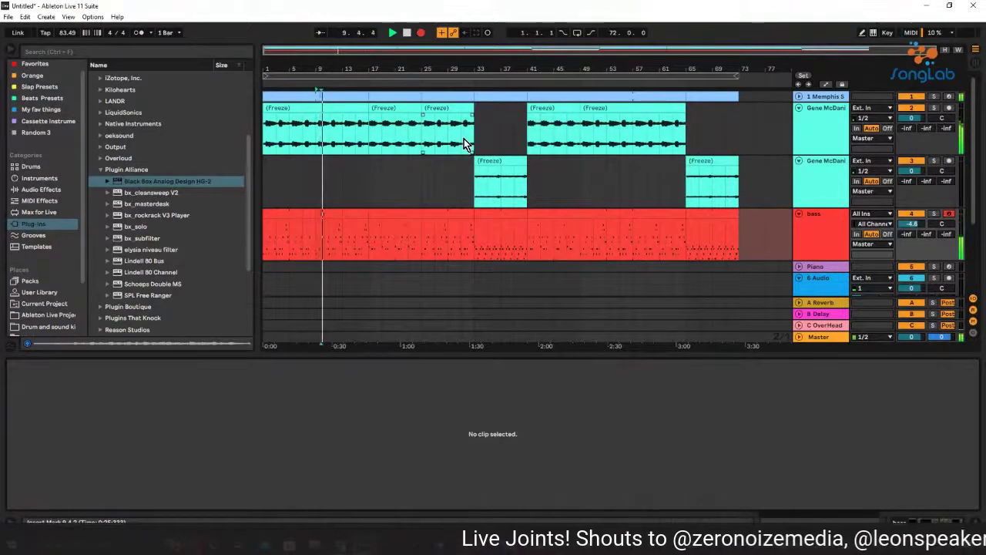
key(F9)
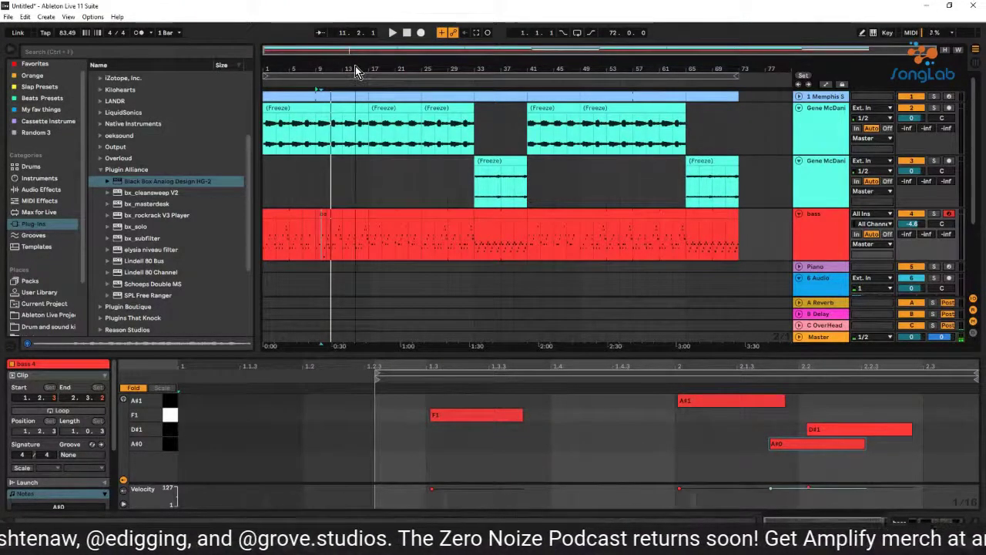
key(space)
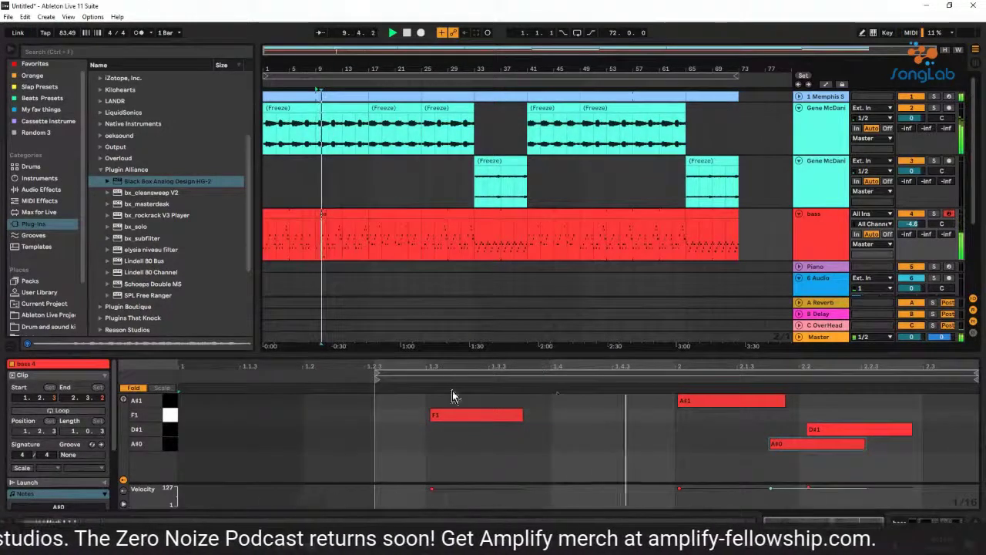
click(830, 428)
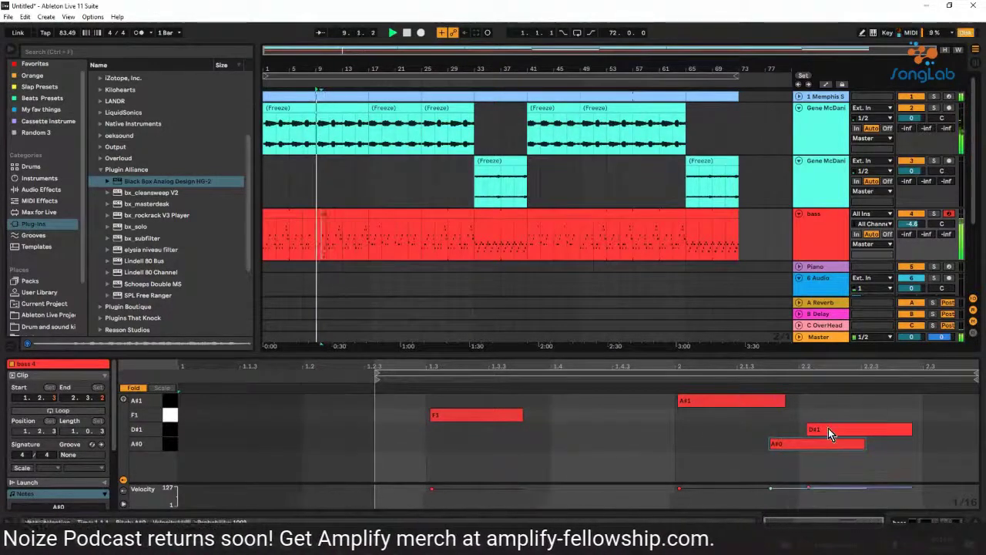
key(Delete)
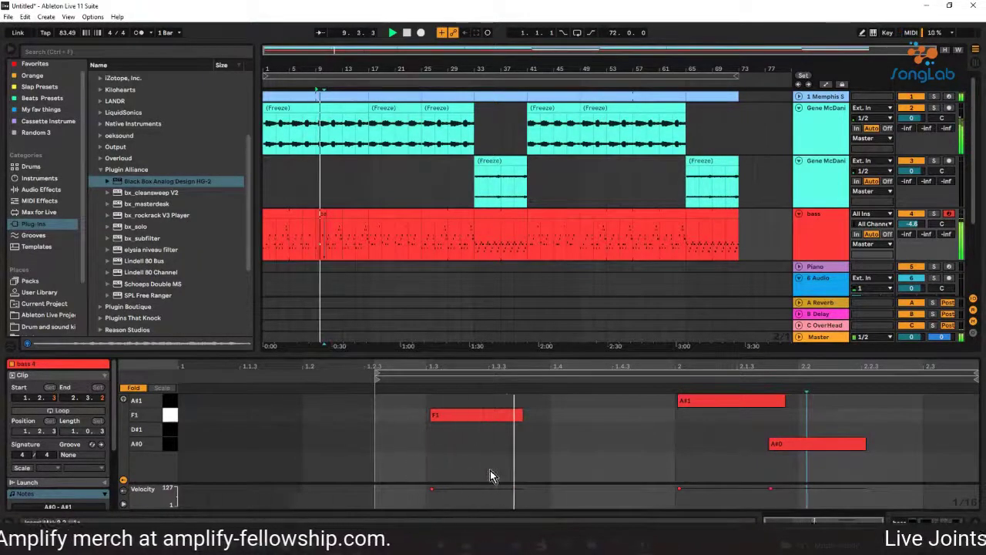
Play the bass line around bars 9 to 13 to check how the new take leads into the following clip
click(724, 455)
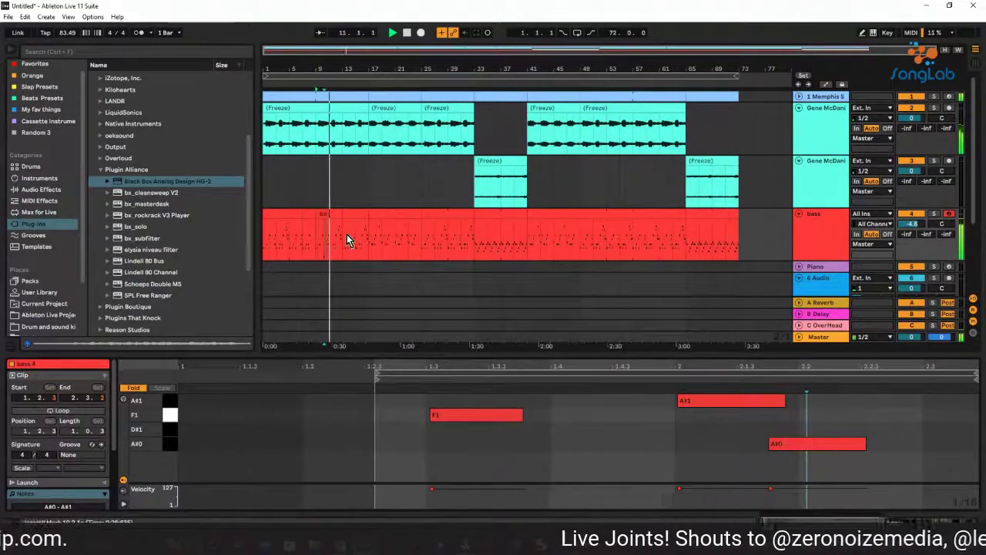
click(315, 223)
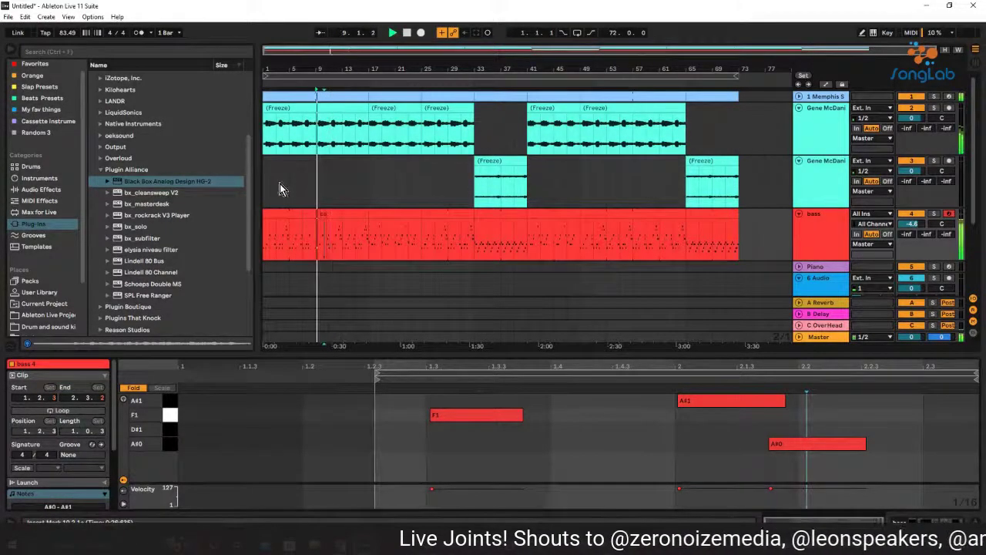
click(347, 216)
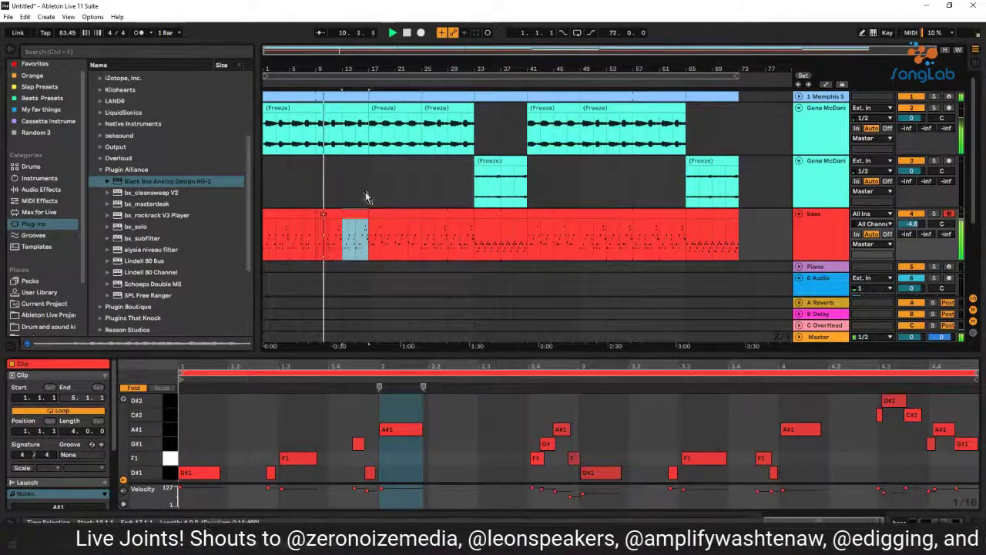
drag(360, 64, 351, 93)
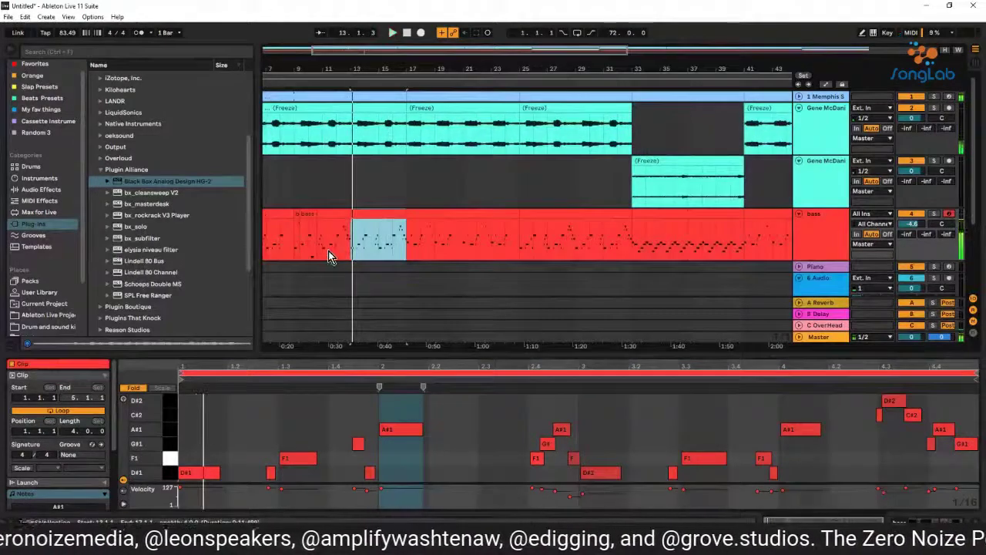
click(328, 251)
key(space)
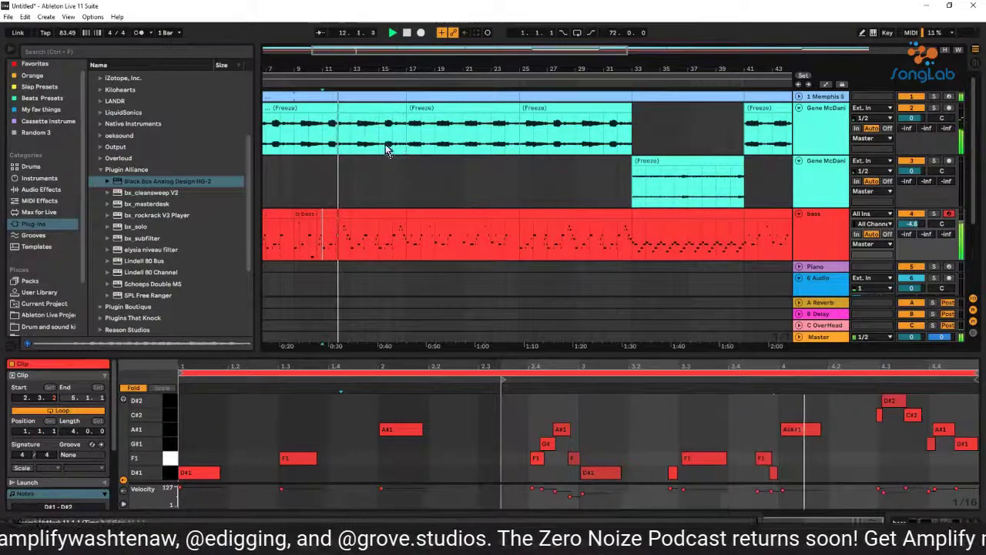
scroll(343, 72, down, 3)
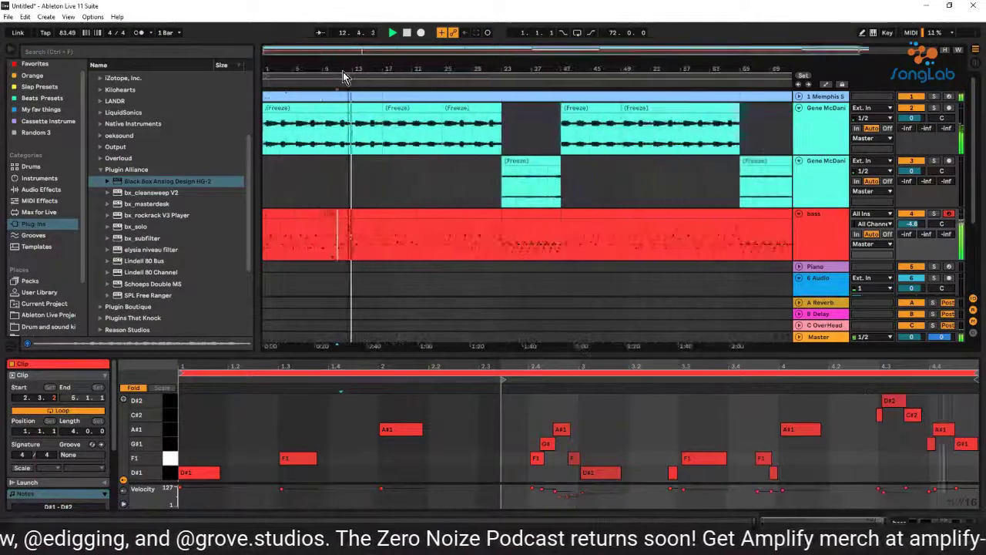
Play the arrangement from near the start and examine the notes of the opening bass clip for comparison
click(392, 32)
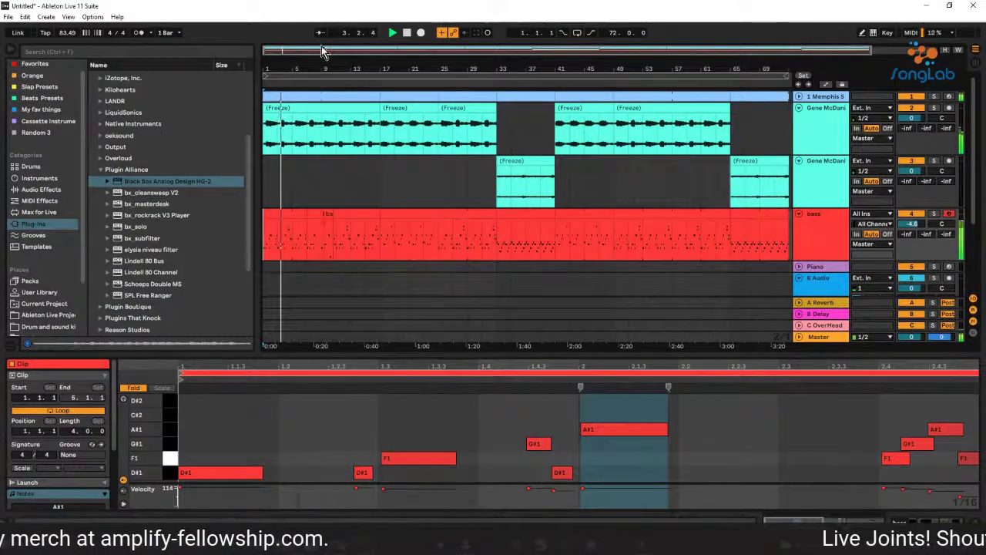
drag(309, 69, 309, 91)
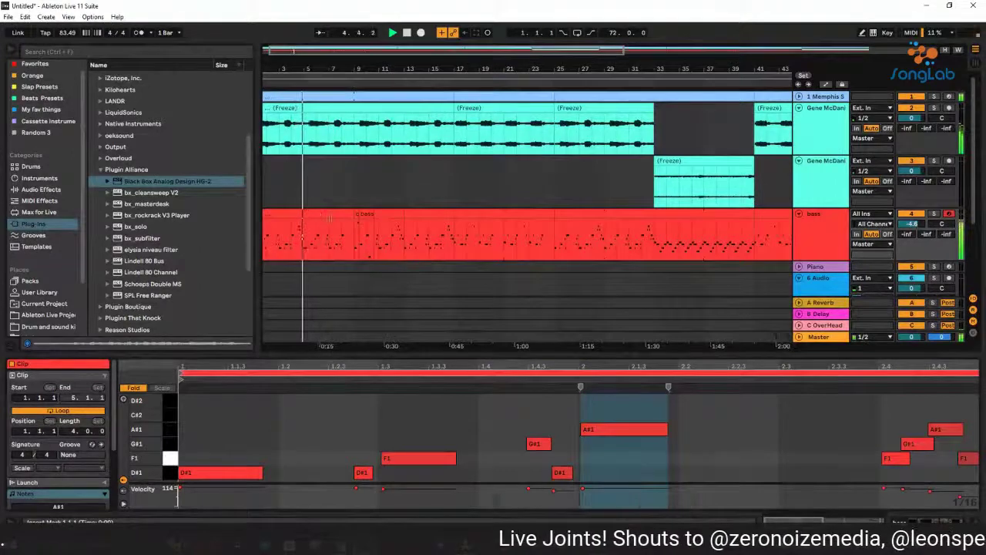
drag(329, 220, 263, 224)
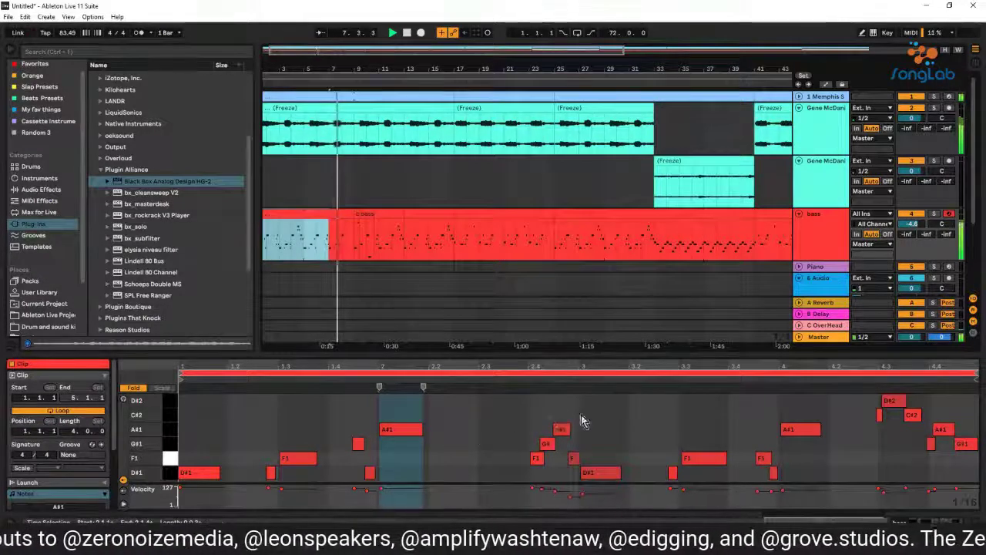
click(455, 371)
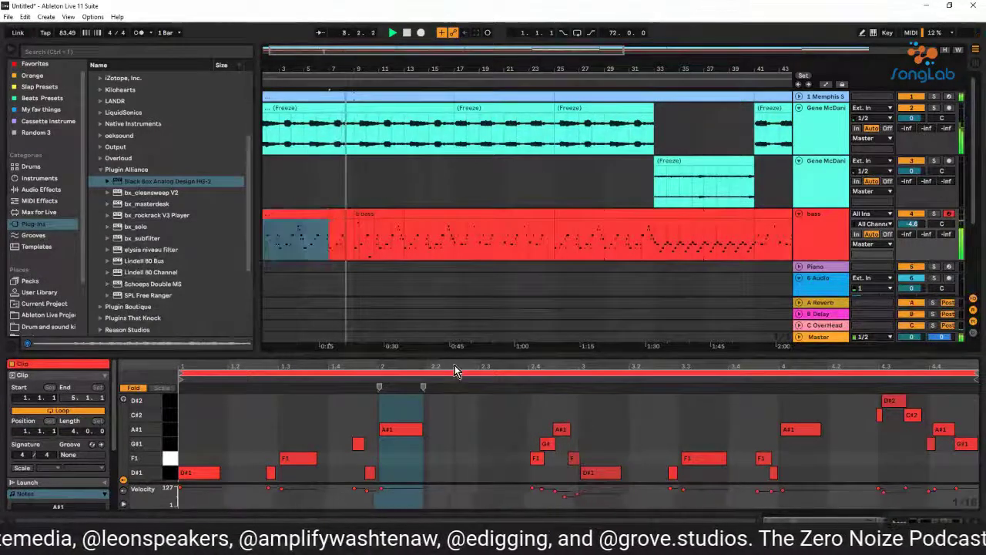
key(plus)
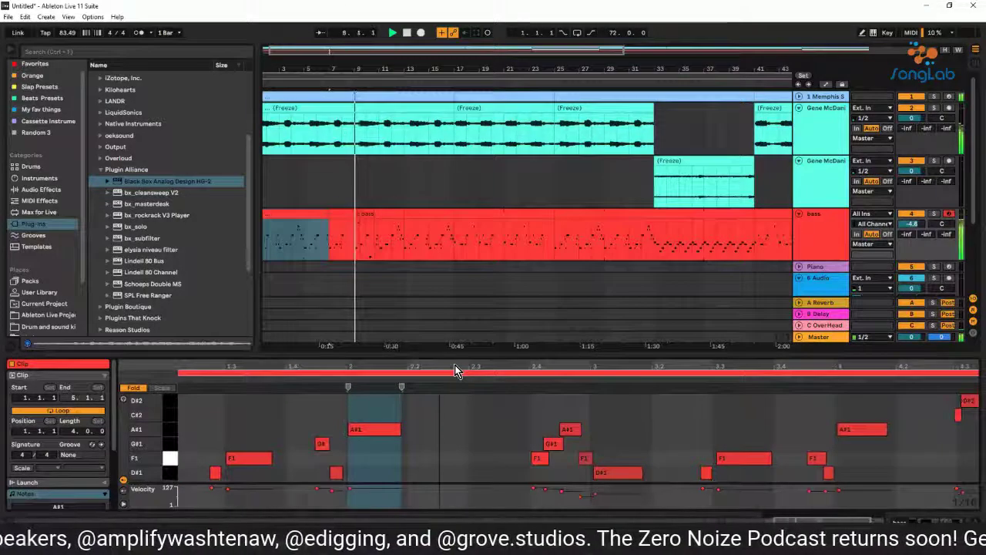
key(minus)
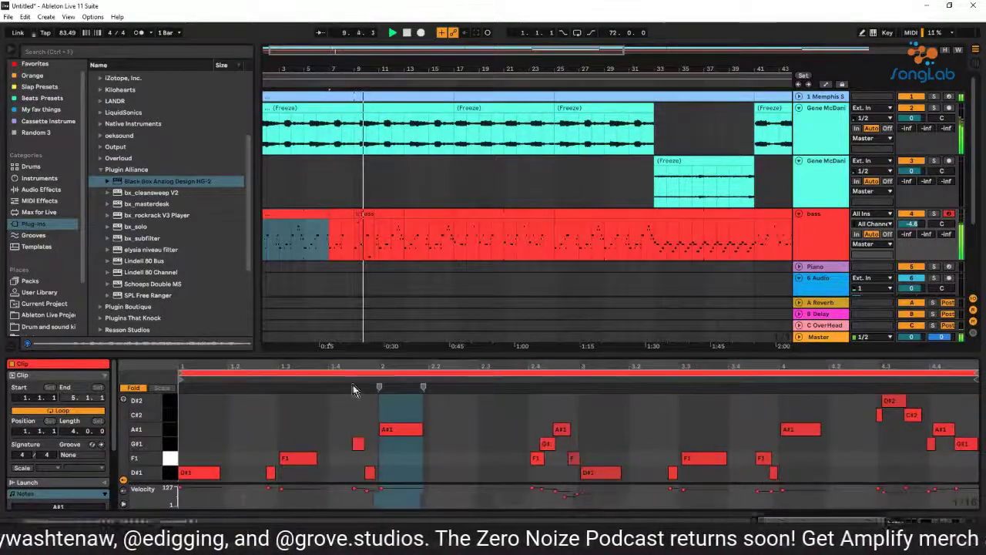
Delete the F1, G#1, A#1 and F1 notes just before bar 11 in the bass clip and play back the change
drag(403, 231, 374, 231)
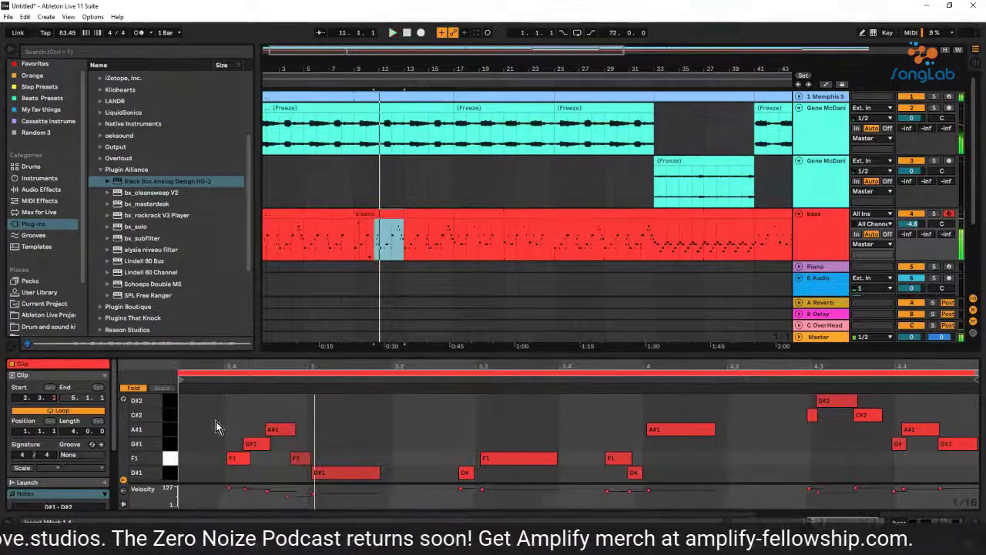
drag(220, 409, 292, 469)
key(Delete)
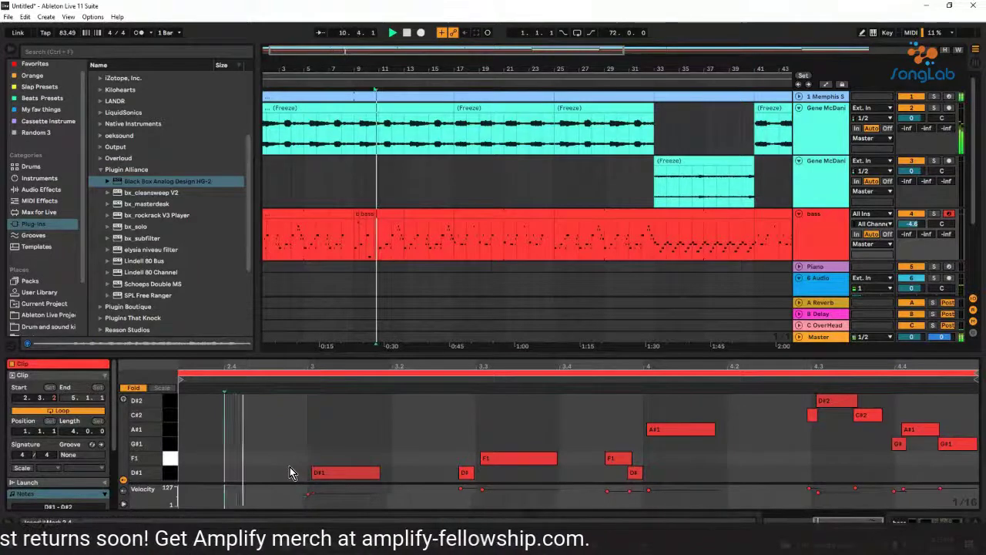
key(space)
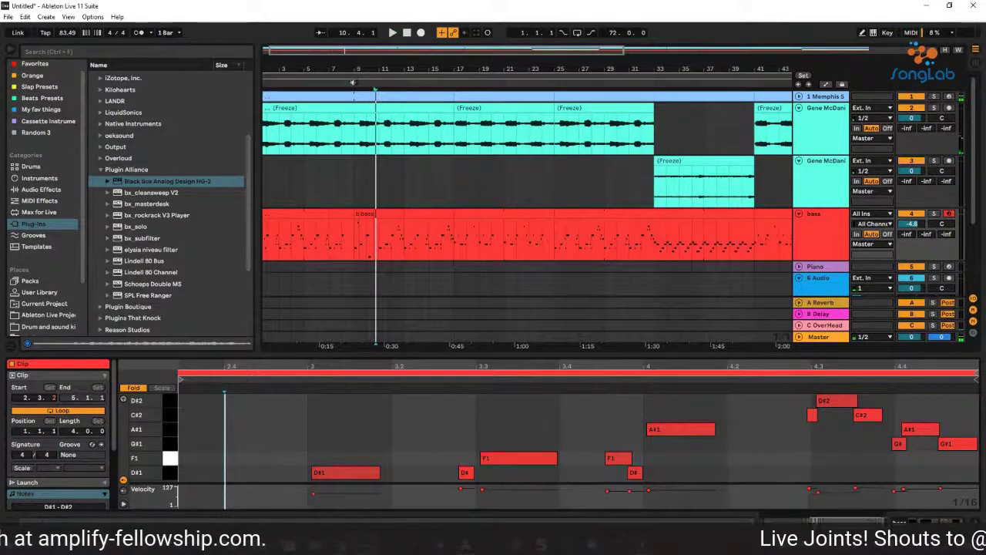
key(space)
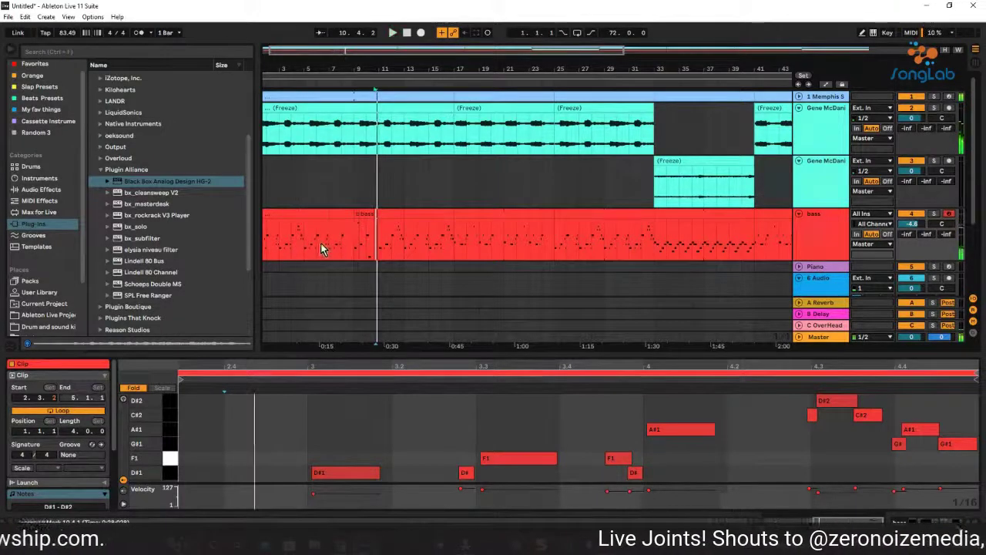
Play the bass line from bar 9 and record another overdub take across bars 10 and 11
click(354, 245)
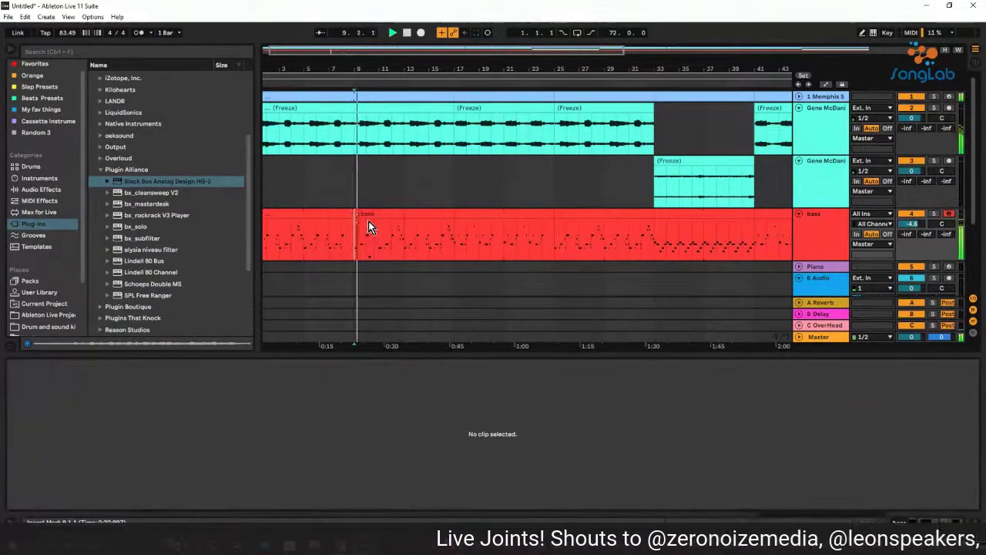
drag(370, 213, 359, 235)
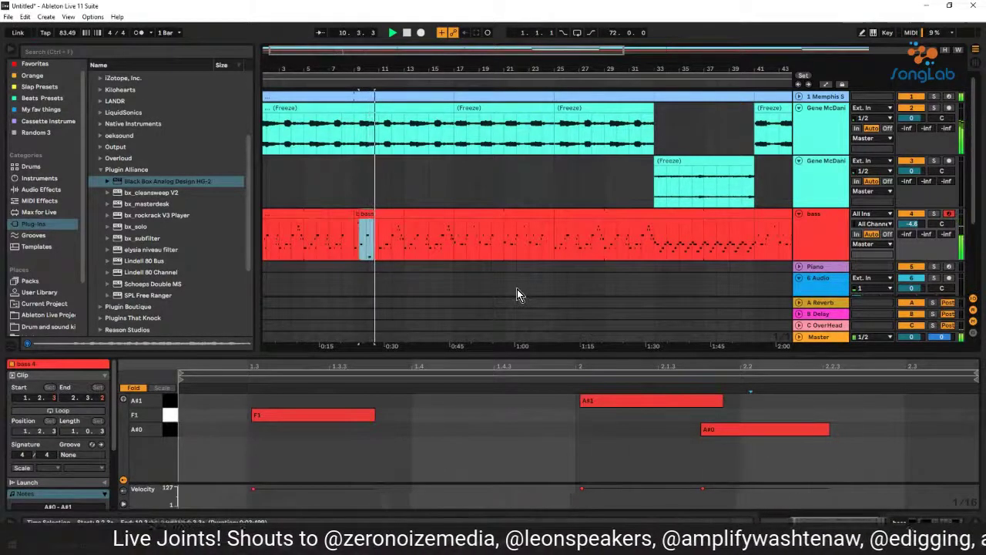
key(space)
key(space)
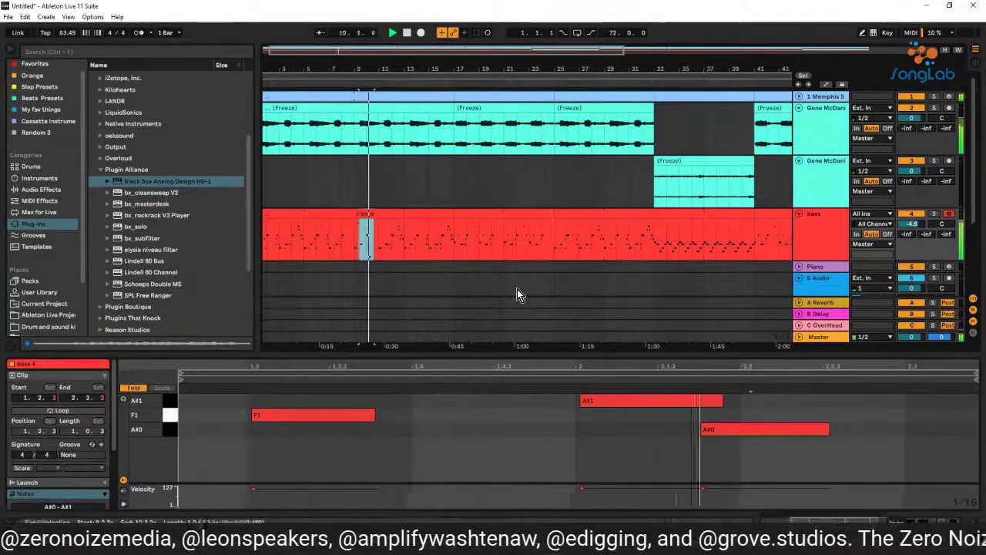
click(517, 288)
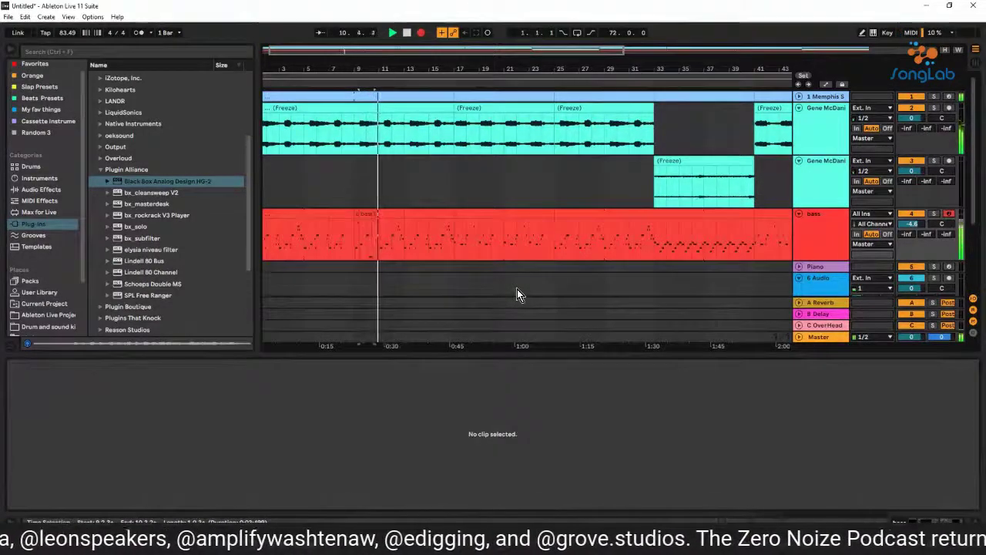
key(F9)
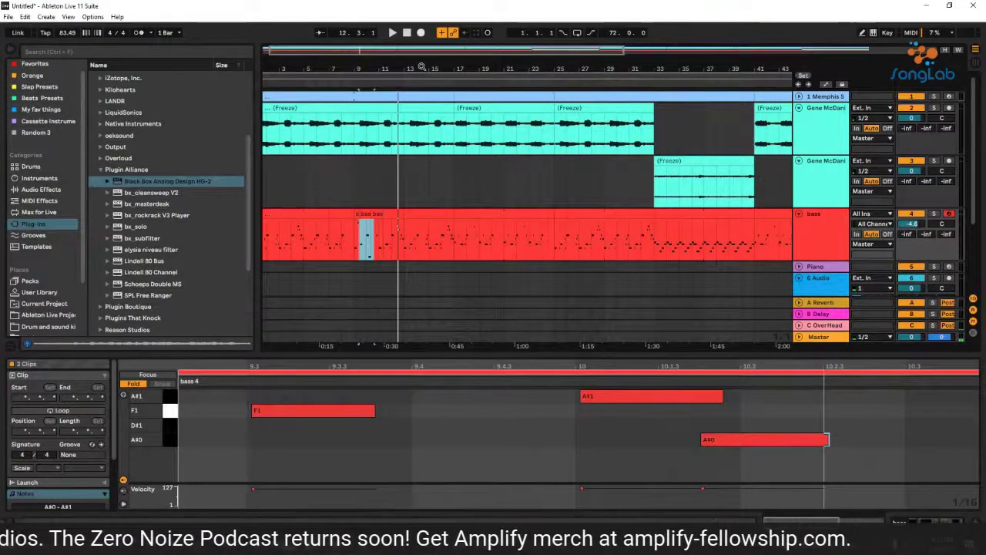
Split the bass clip's section from 12.3 to 13 into its own clip and delete all the notes in it
scroll(421, 68, up, 5)
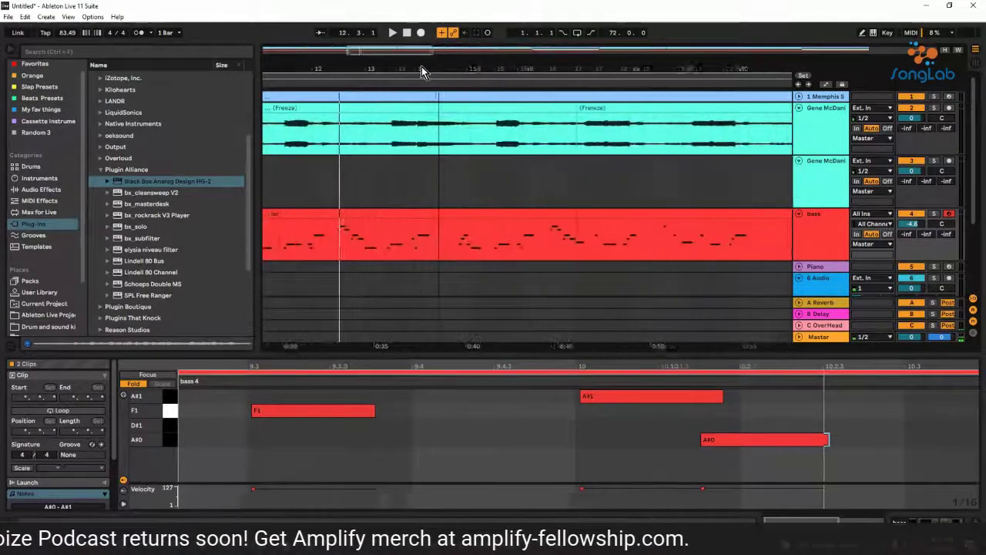
scroll(421, 68, down, 1)
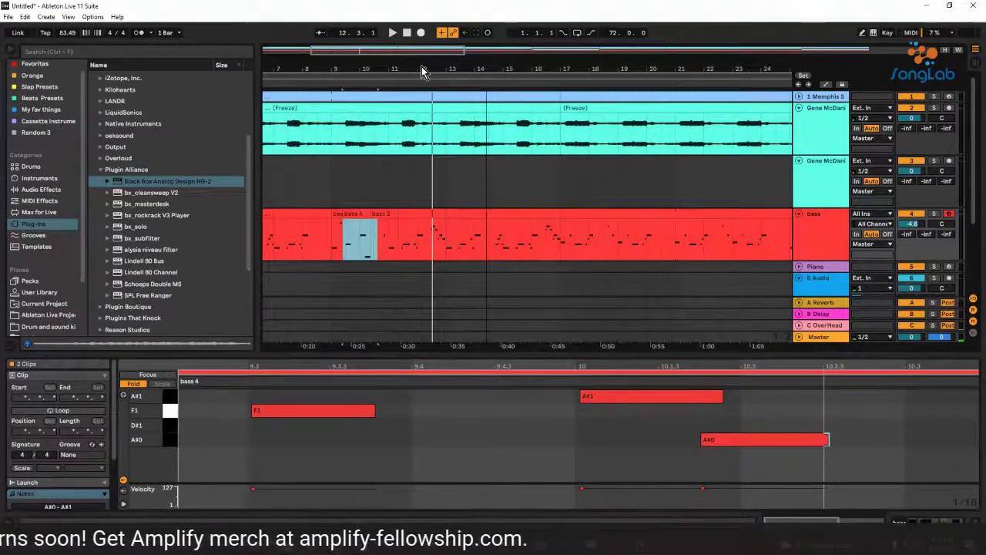
scroll(421, 68, up, 3)
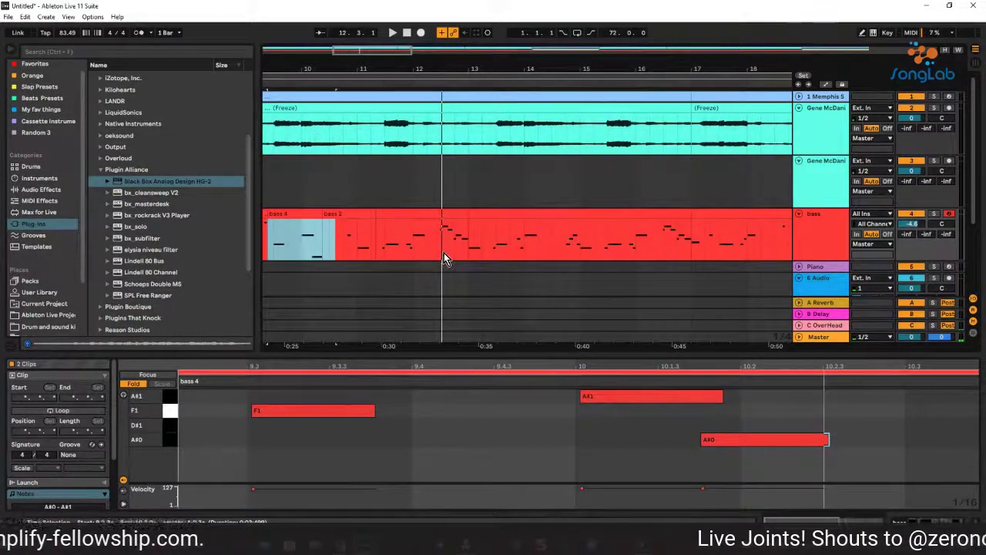
drag(444, 253, 464, 250)
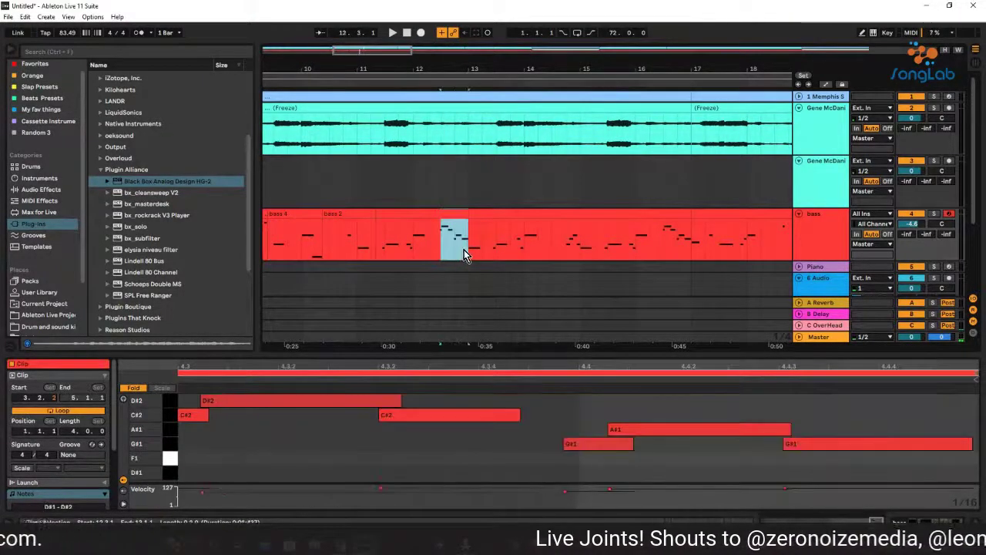
key(space)
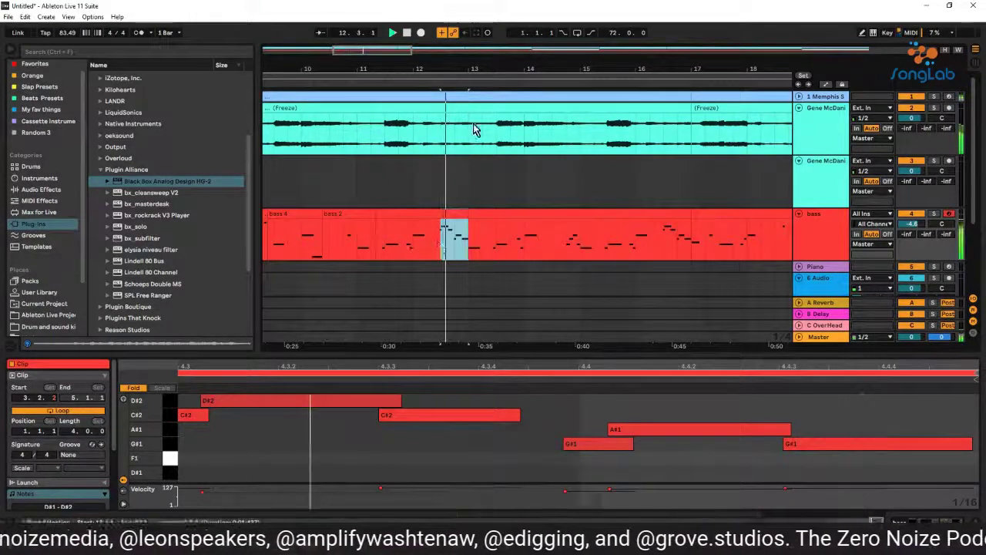
right_click(449, 249)
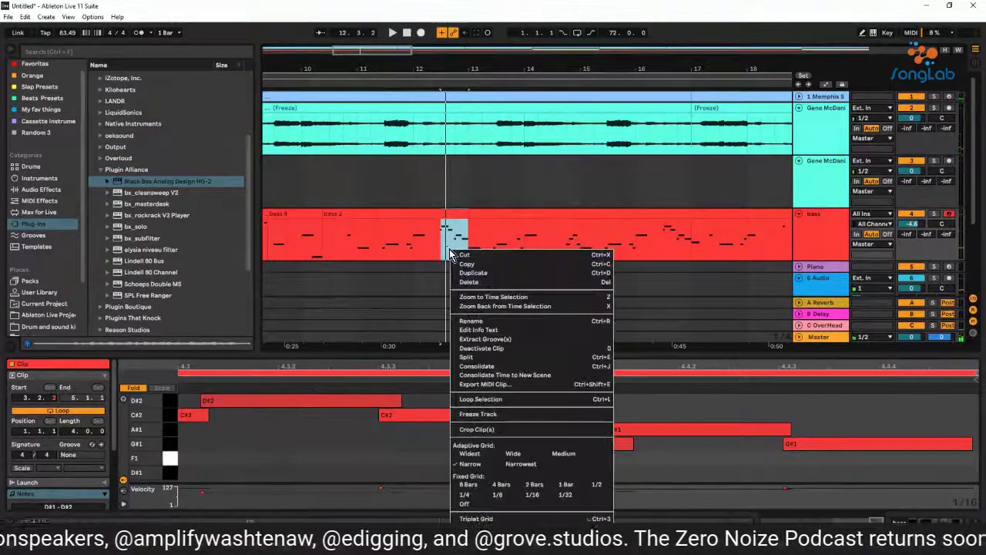
click(504, 359)
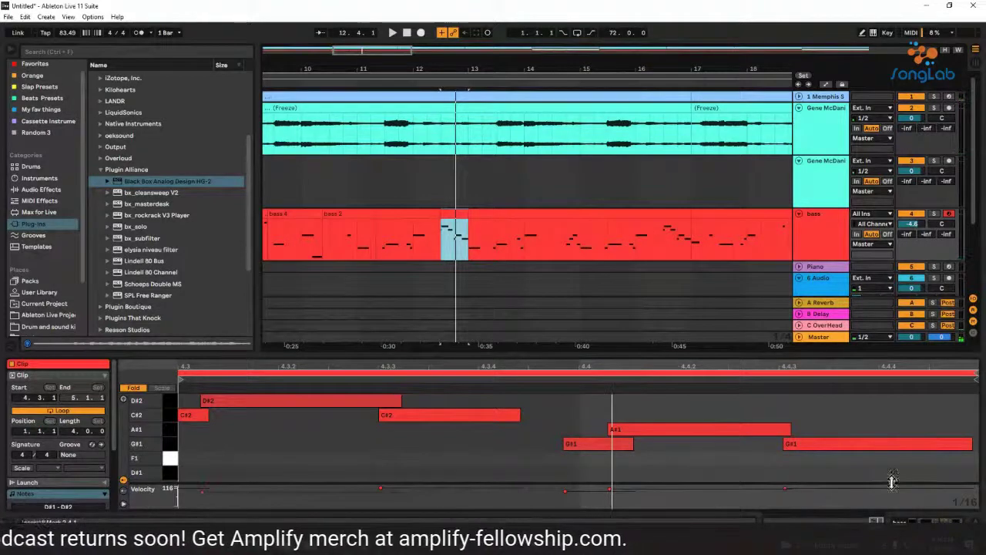
drag(842, 477, 188, 406)
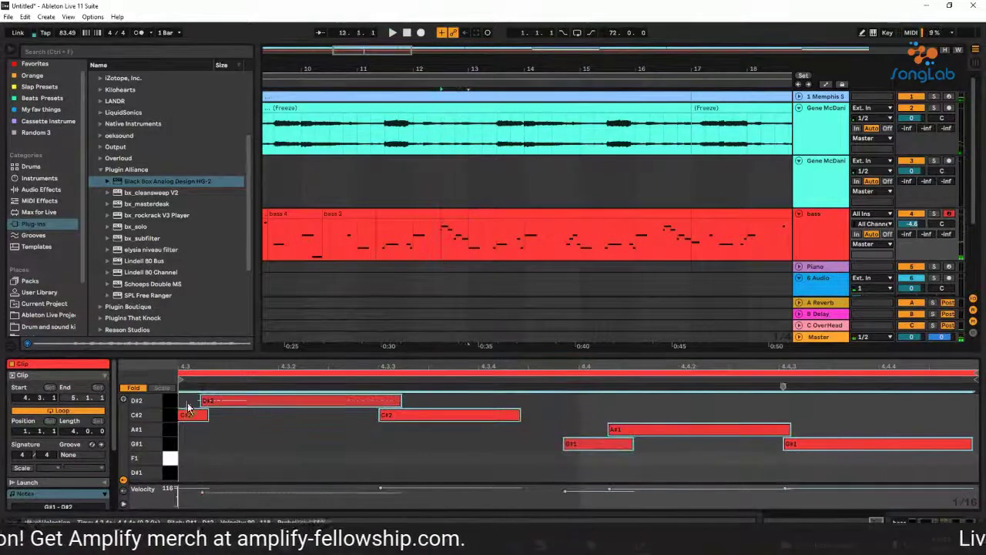
key(Delete)
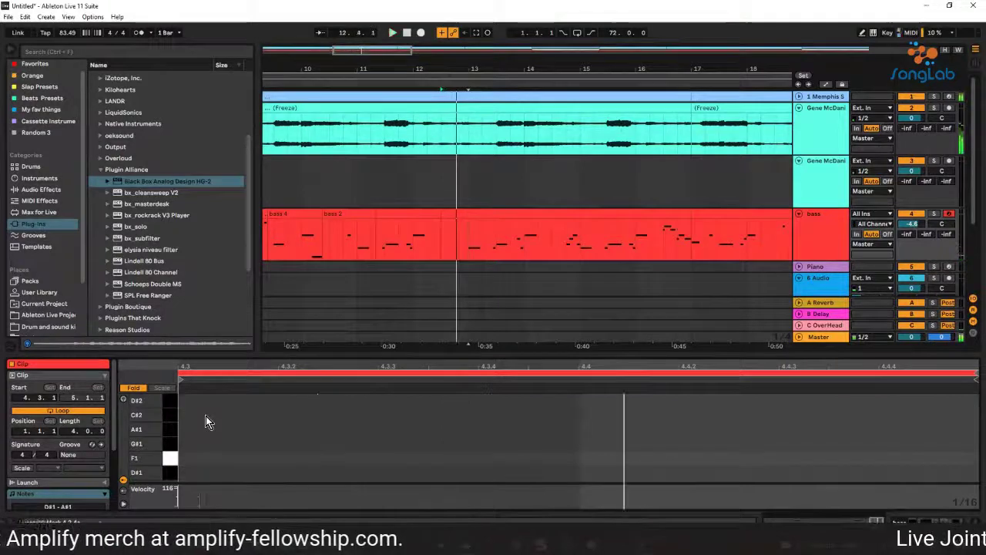
Try recording a new bass fill over the emptied section before bar 13, playing back the lead-in from bar 11
key(F9)
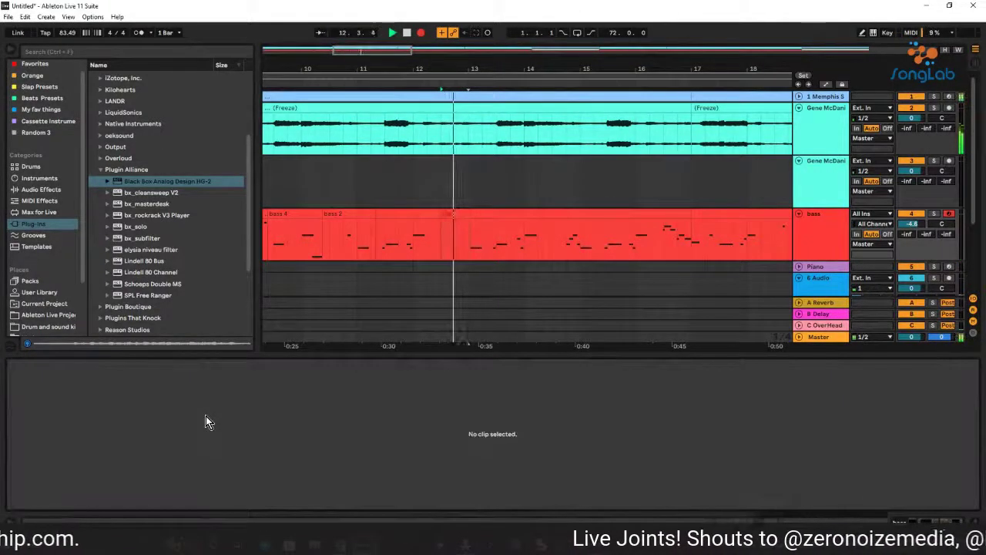
key(space)
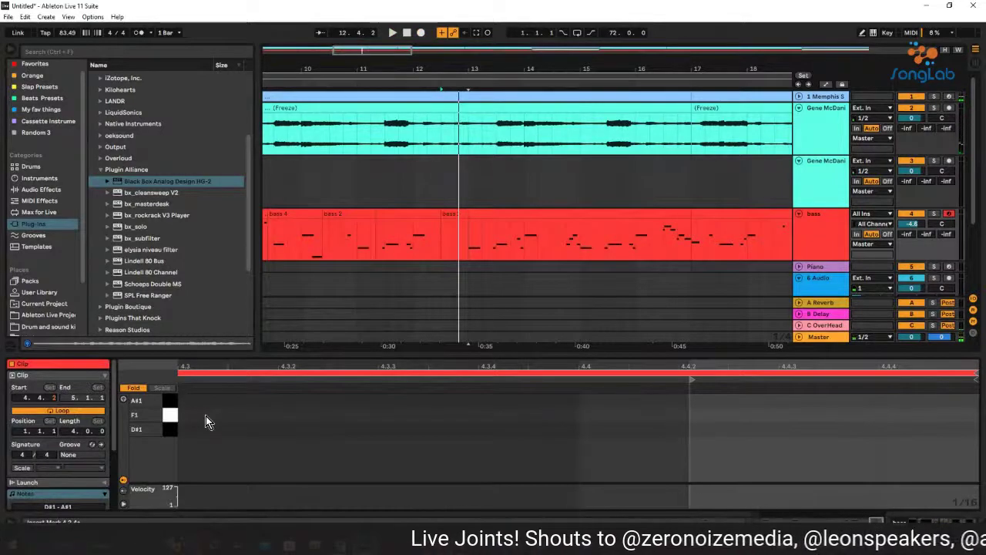
click(392, 85)
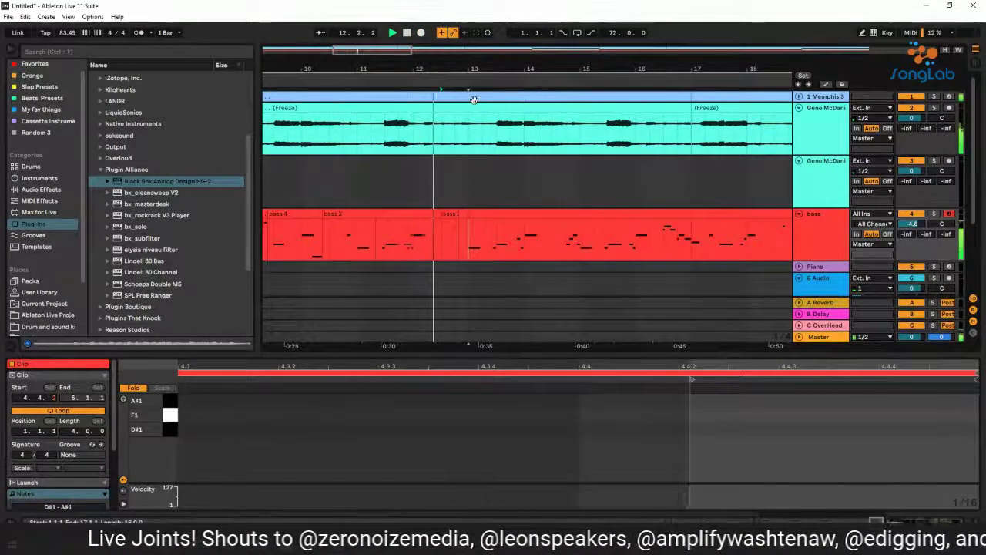
click(353, 83)
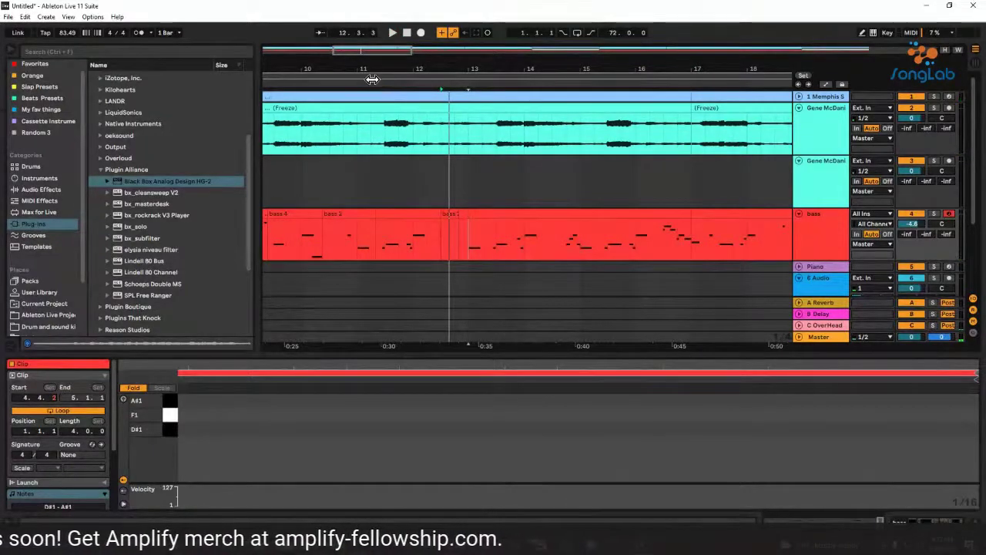
click(369, 82)
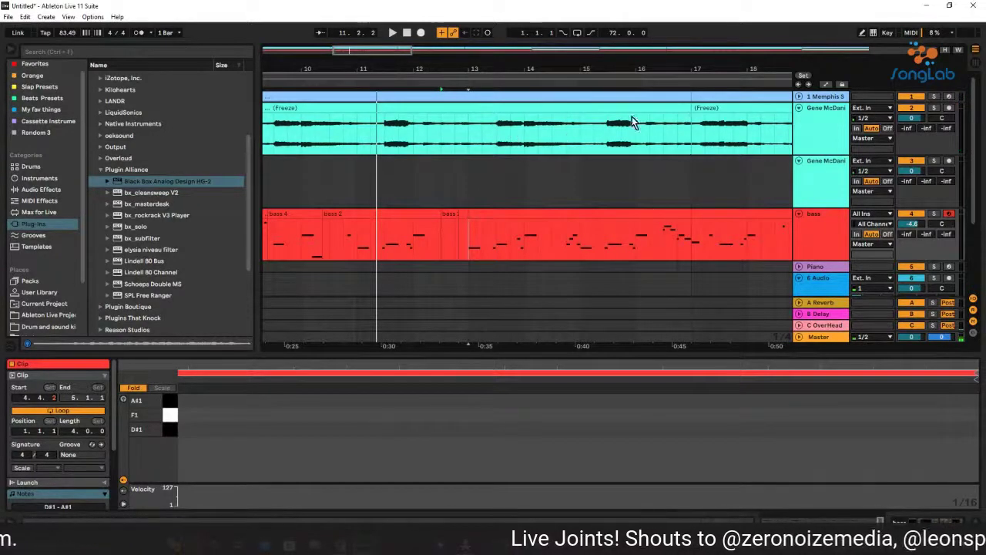
key(space)
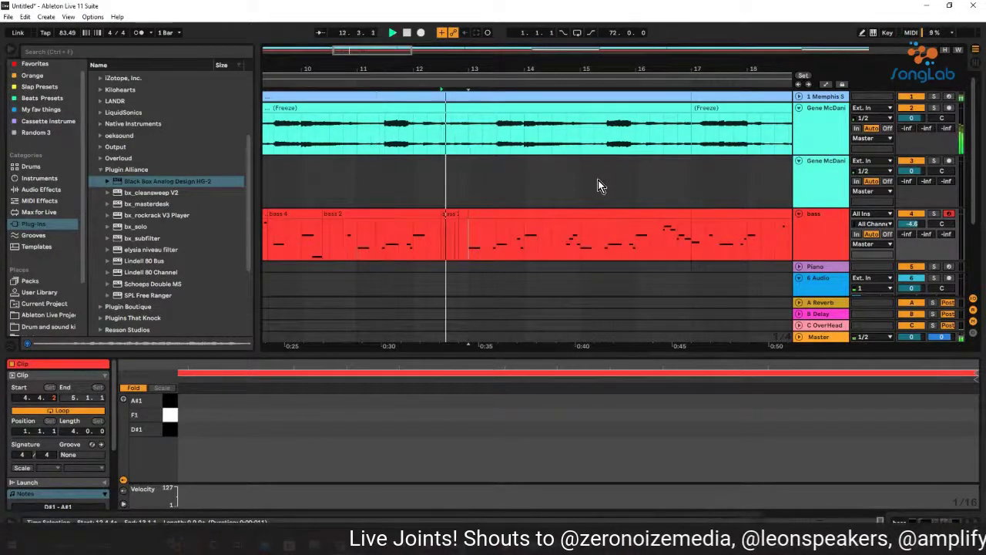
Starting playback just after bar 11, record a rising bass fill over bar 12 with A#1, C2, C#2, D#2 and F2, and replay it
click(365, 235)
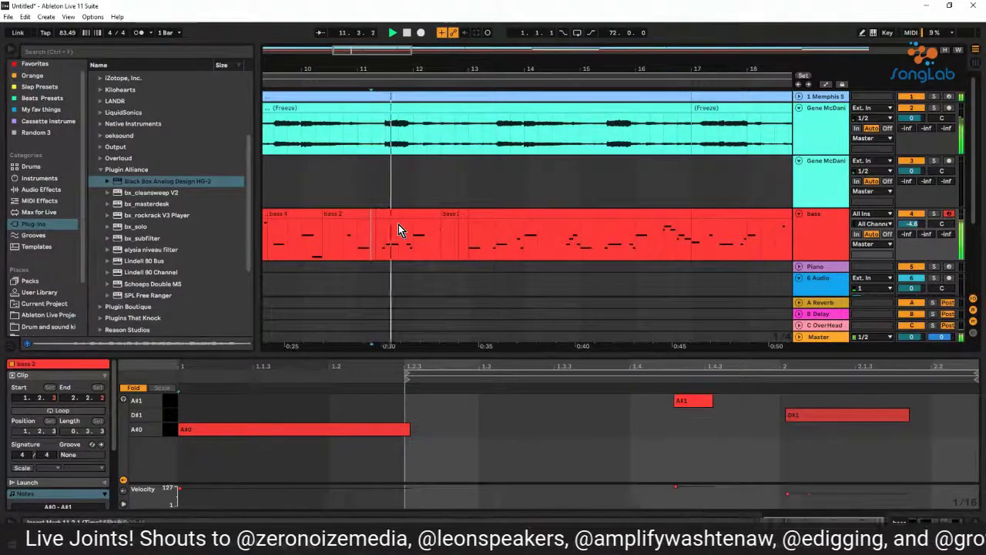
key(F9)
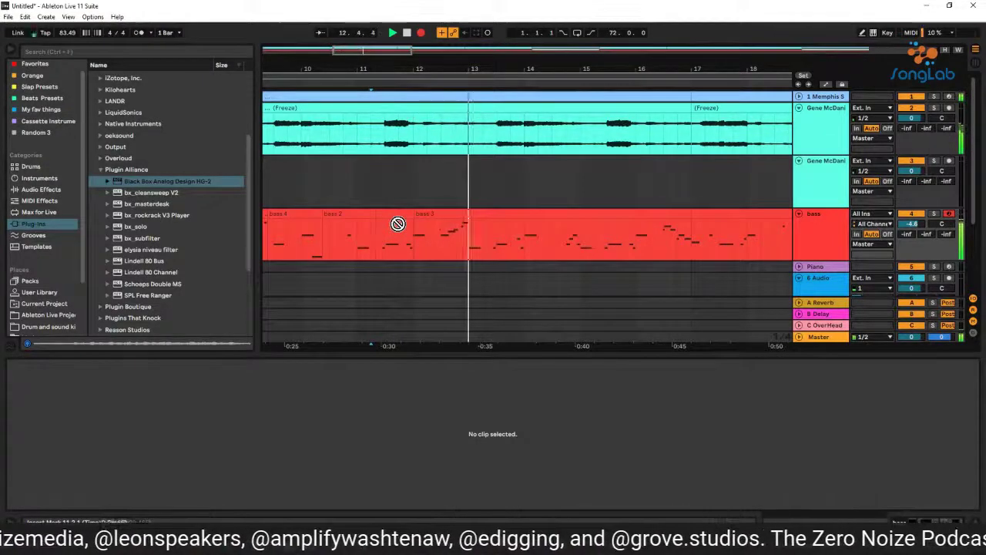
key(F9)
click(398, 224)
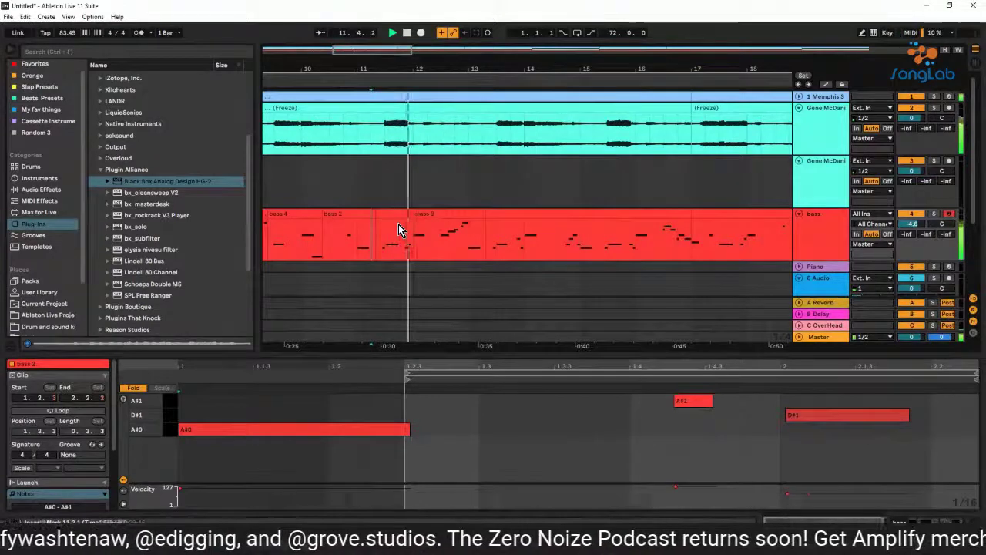
In the bass clip over bar 12, turn the note grid off, lengthen the C#2 note to nearly reach the D#2, and play it
click(455, 215)
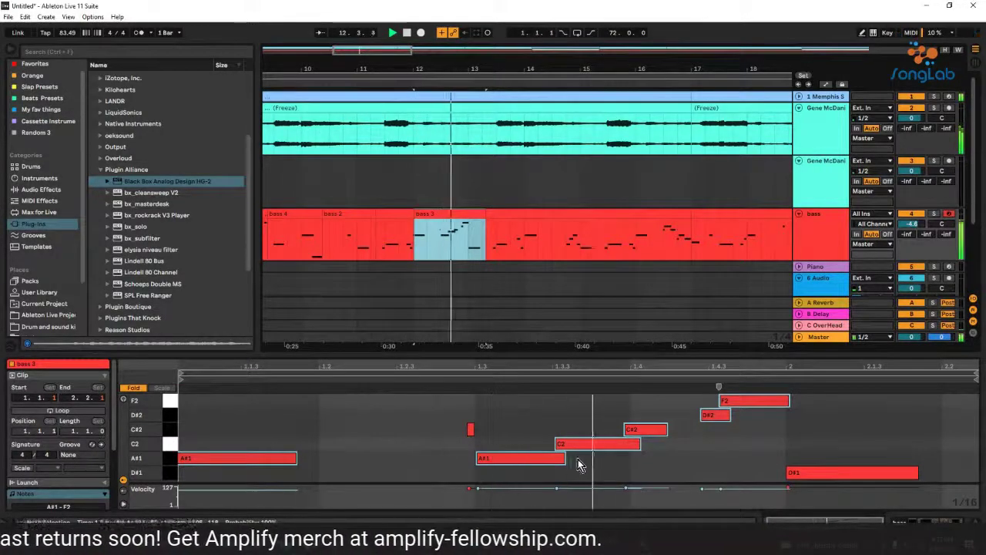
click(668, 429)
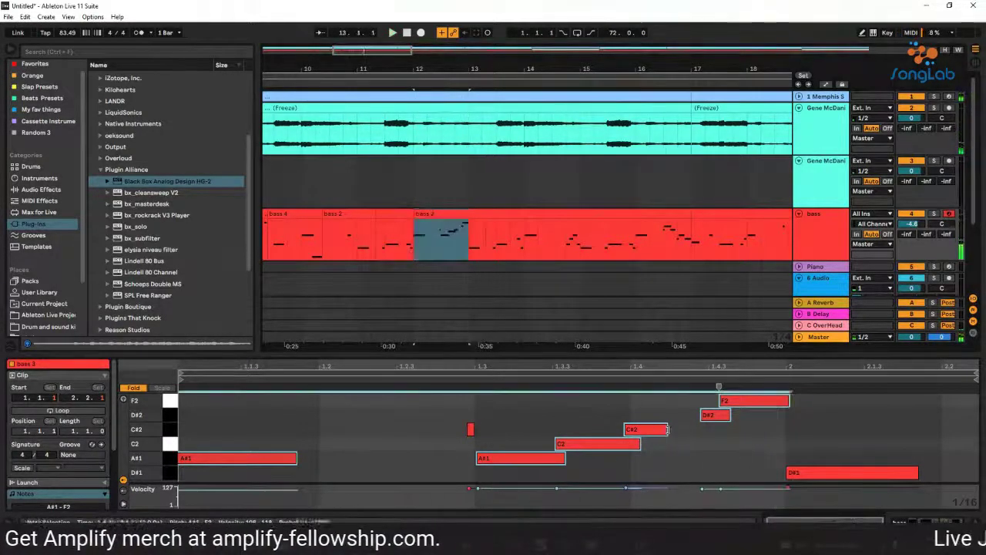
click(669, 440)
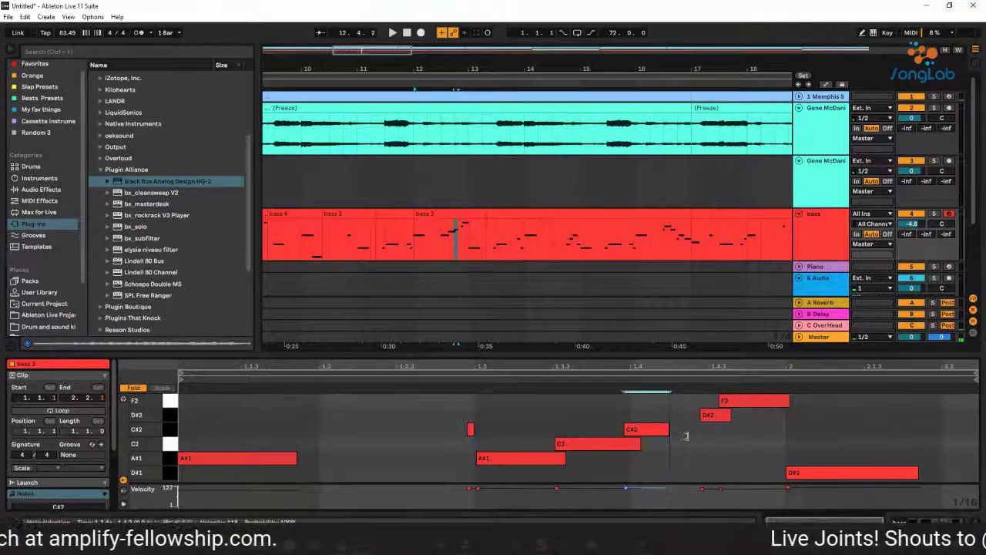
right_click(694, 451)
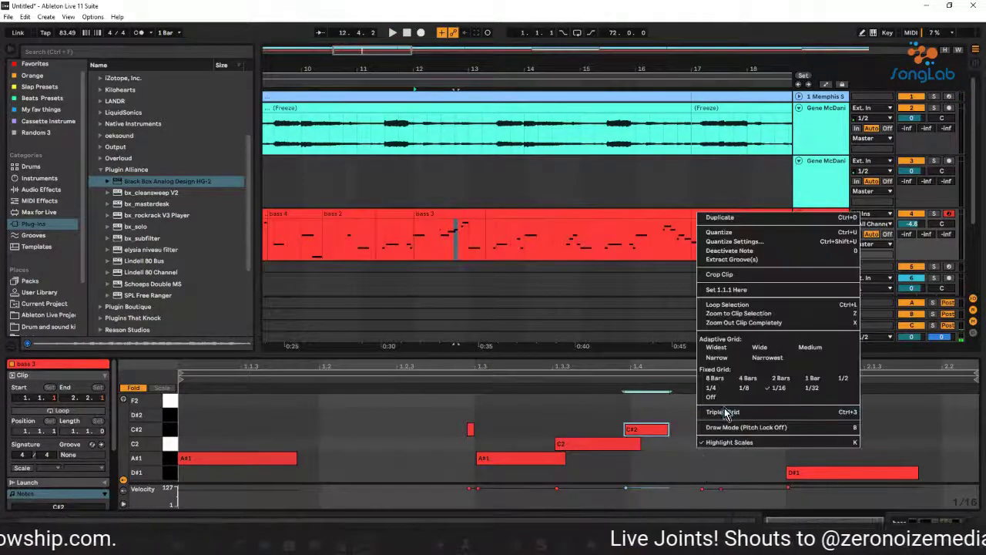
click(710, 397)
drag(668, 429, 693, 439)
key(space)
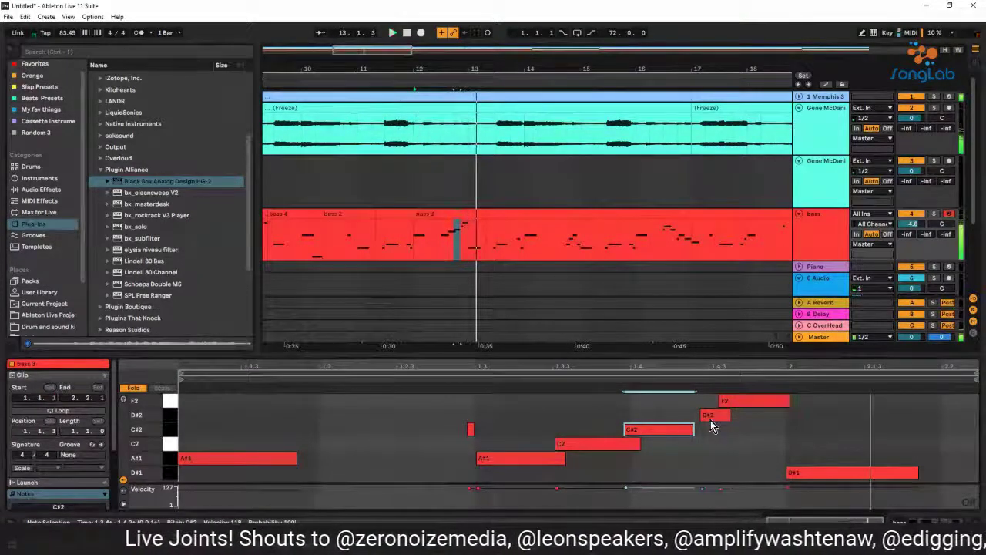
Try moving the D#2 note slightly earlier to meet the C#2, play the fill, and undo both note edits
key(space)
mouse_move(711, 420)
mouse_down()
mouse_move(697, 422)
mouse_move(722, 427)
mouse_up()
key(space)
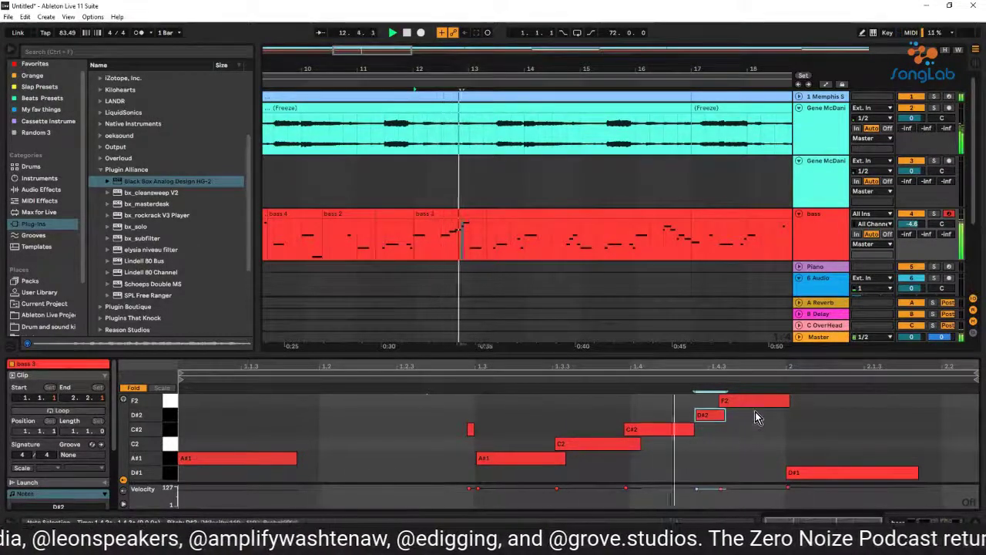
key(space)
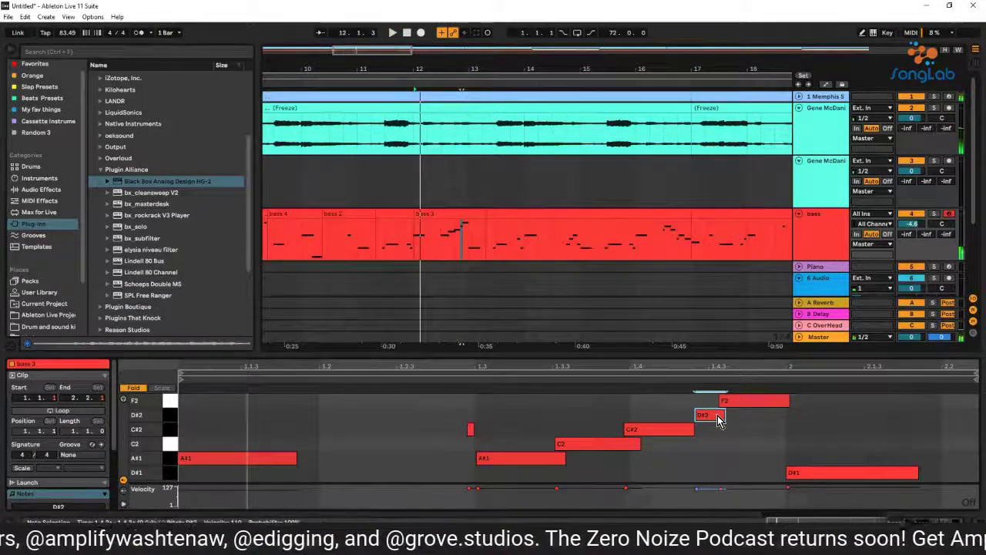
key(space)
key(ctrl+z)
key(ctrl+z)
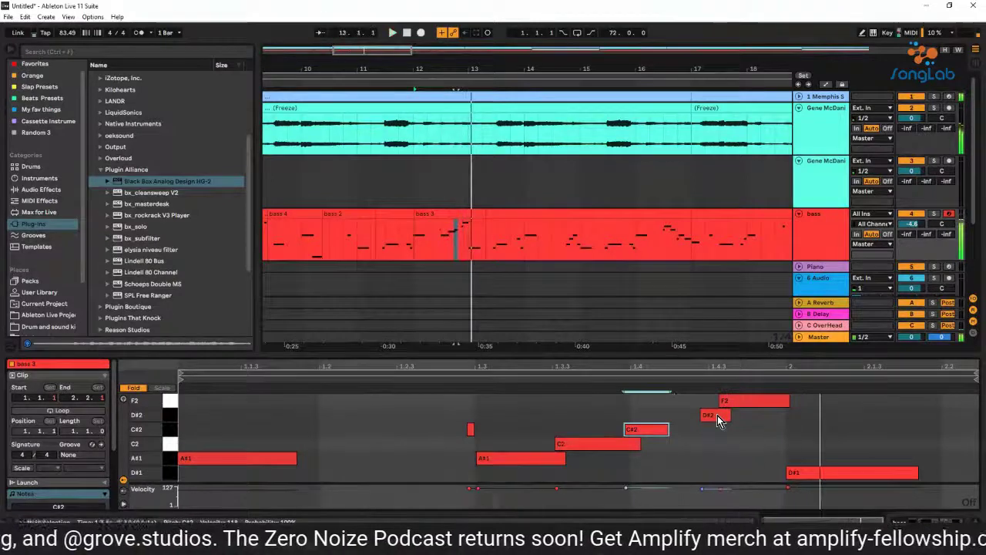
Re-record the rising bass fill over bar 12 with A#1, C2, C#2, D#2 and F2, and slightly lengthen its C#2 note
key(space)
key(space)
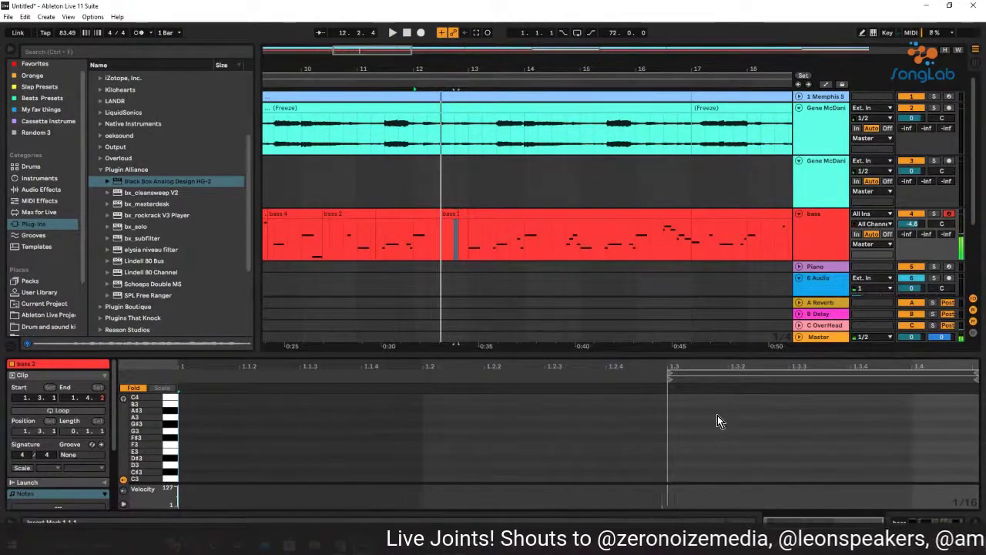
key(F9)
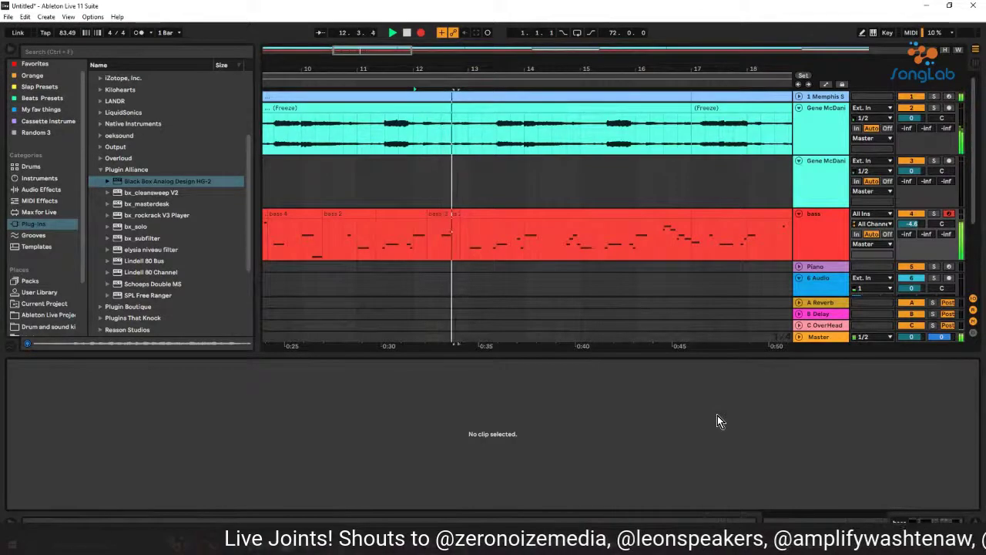
key(F9)
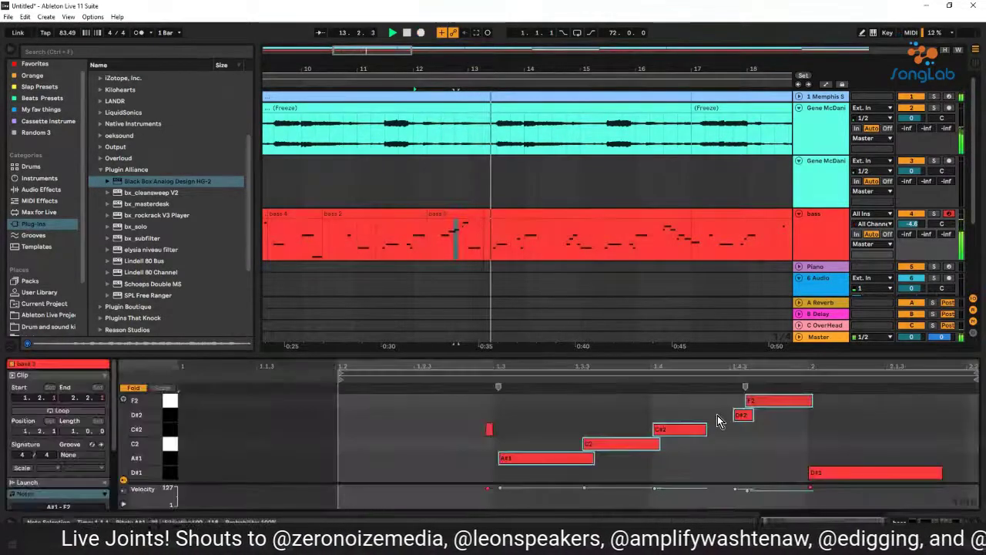
click(692, 463)
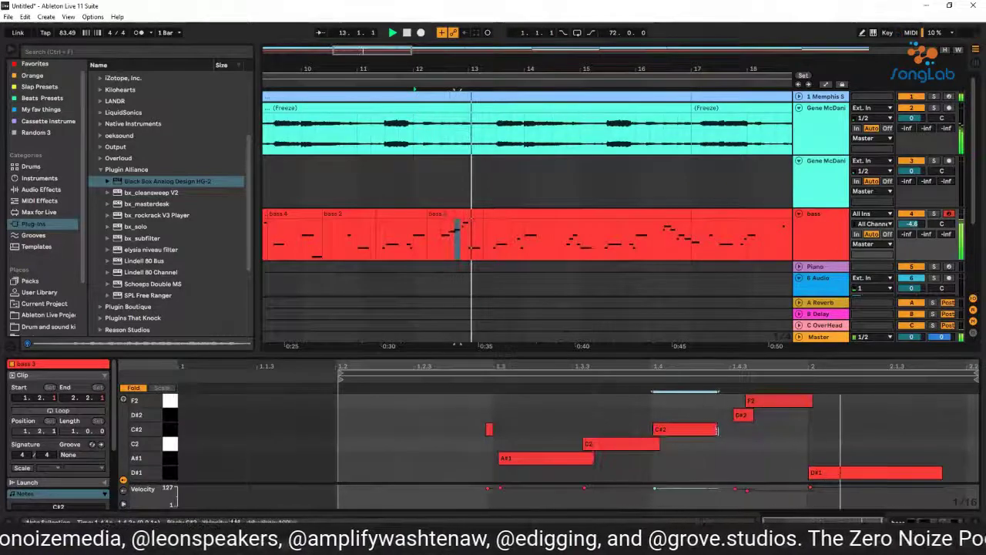
drag(705, 429, 723, 436)
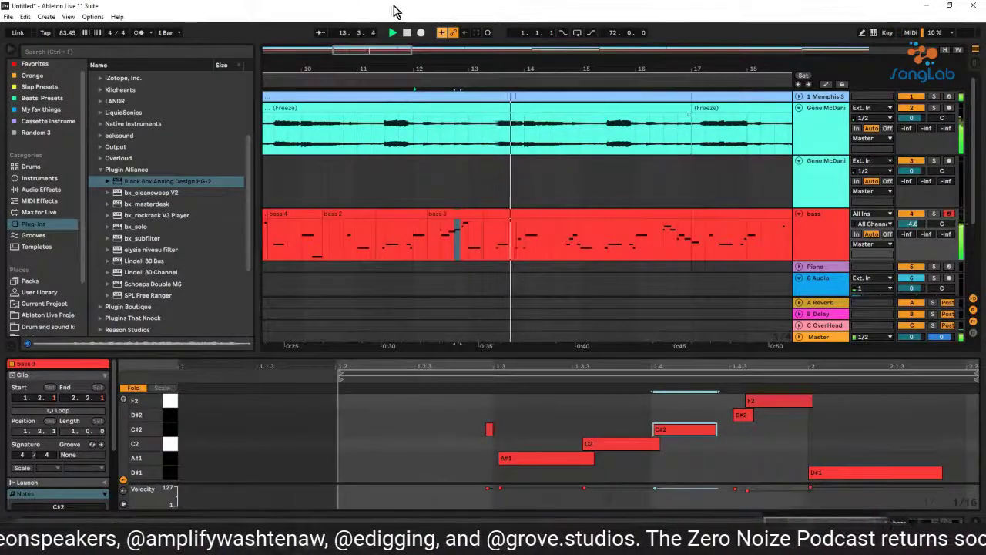
Split the bass clip's section from 14 to 14.3 into its own clip and overdub a low A#0 note in it
click(527, 257)
right_click(538, 243)
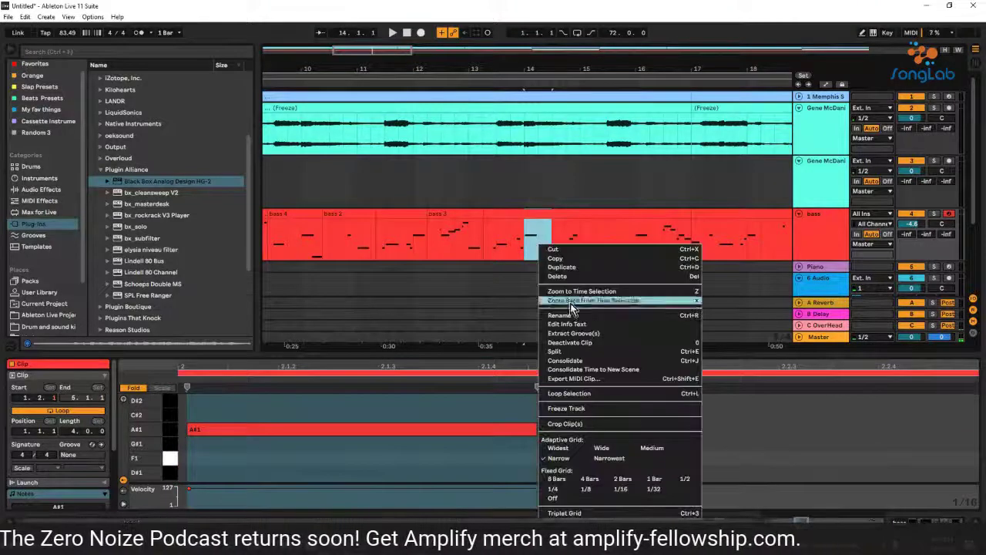
click(585, 350)
key(space)
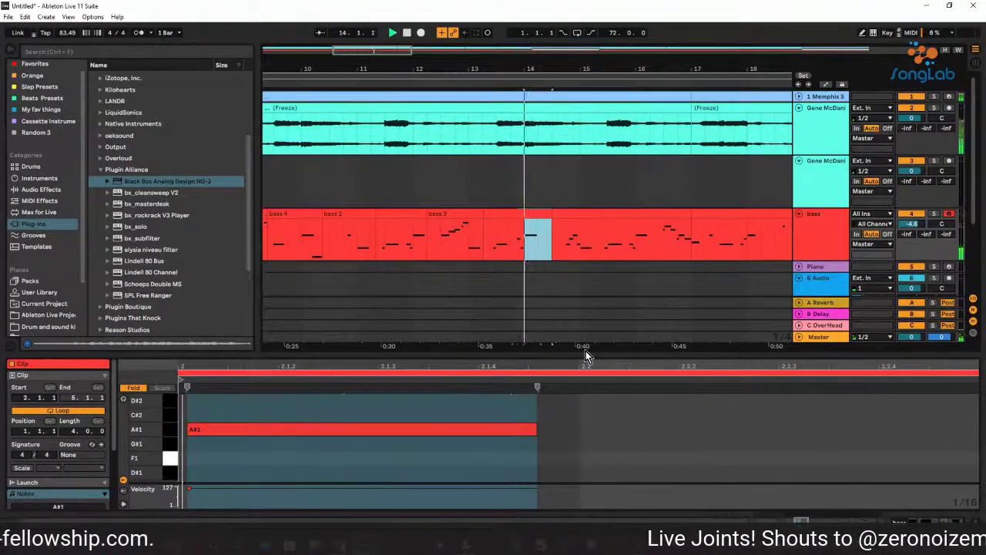
key(F9)
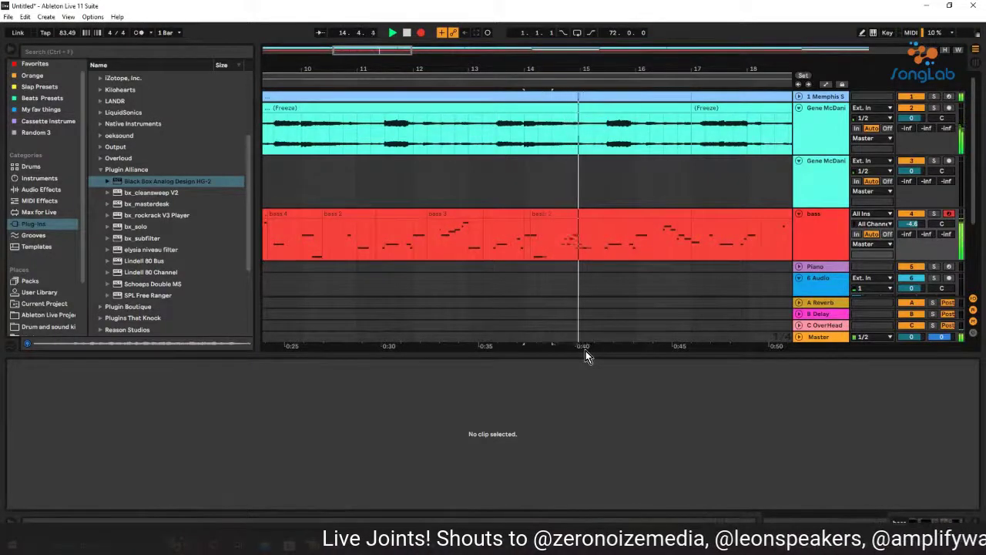
key(F9)
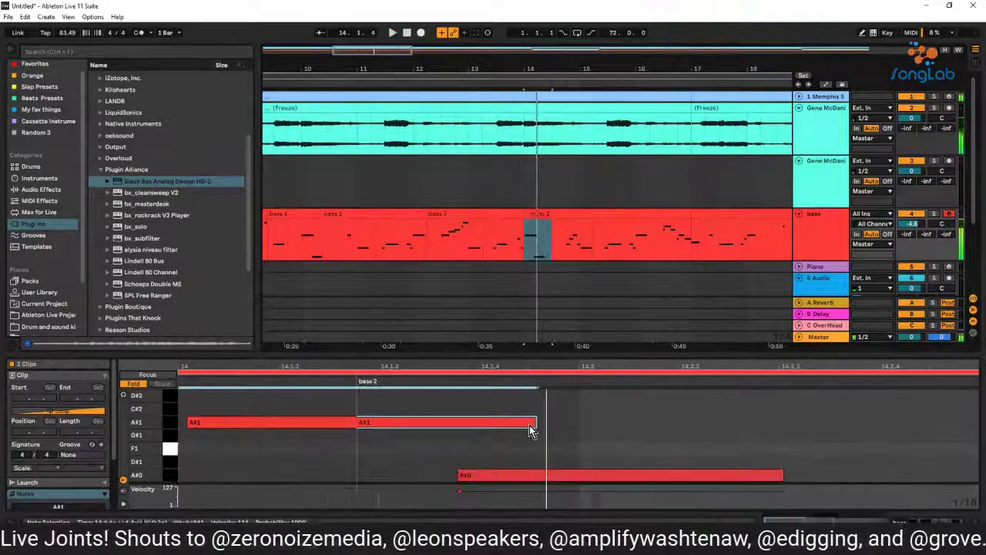
Turn the note grid off and shorten the second A#1 note in bar 14 to end just before the low A#0 note
drag(536, 422, 478, 423)
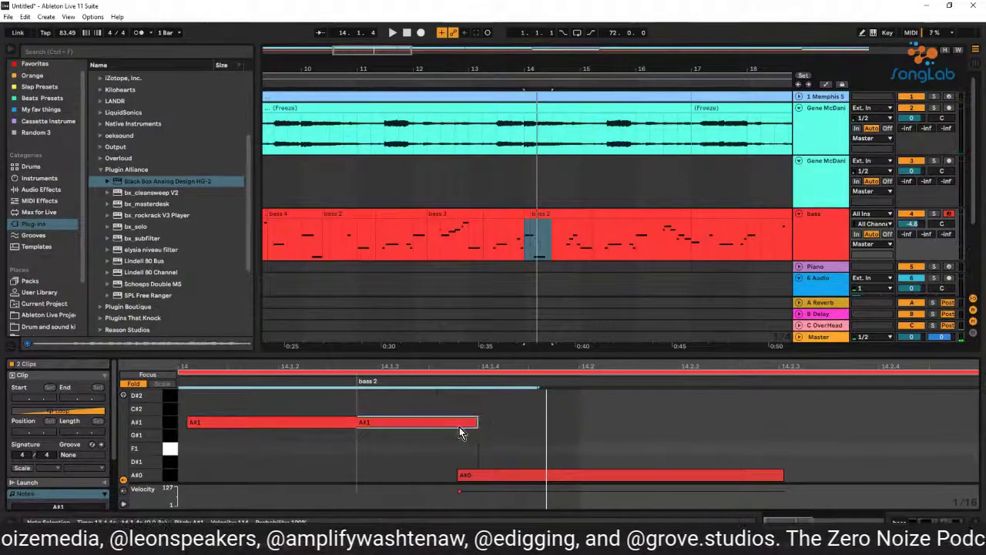
right_click(499, 436)
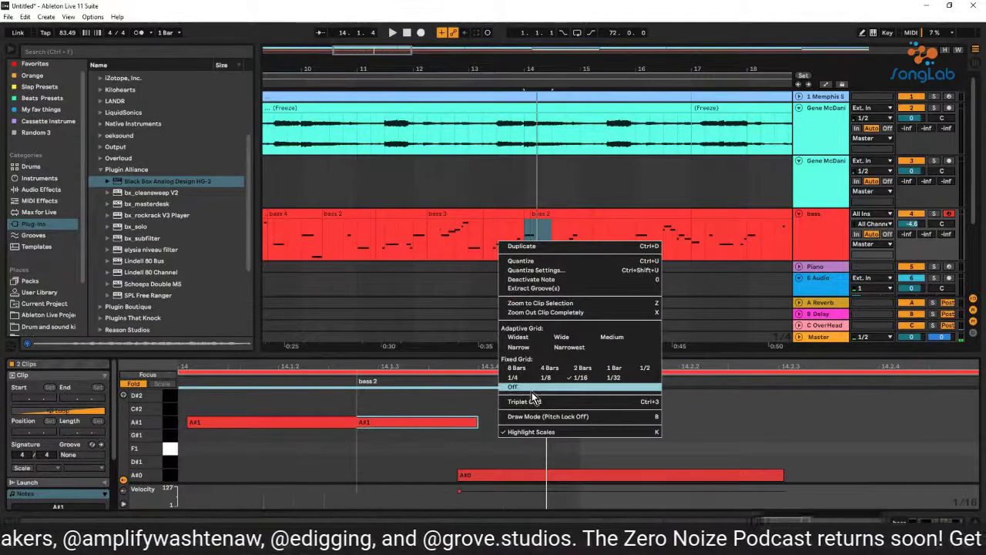
click(530, 401)
drag(478, 422, 449, 422)
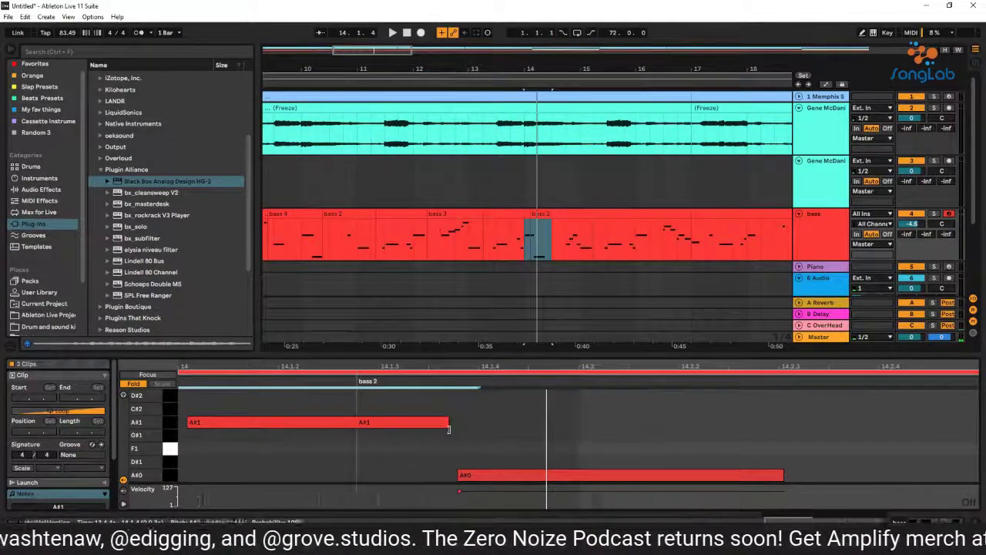
key(space)
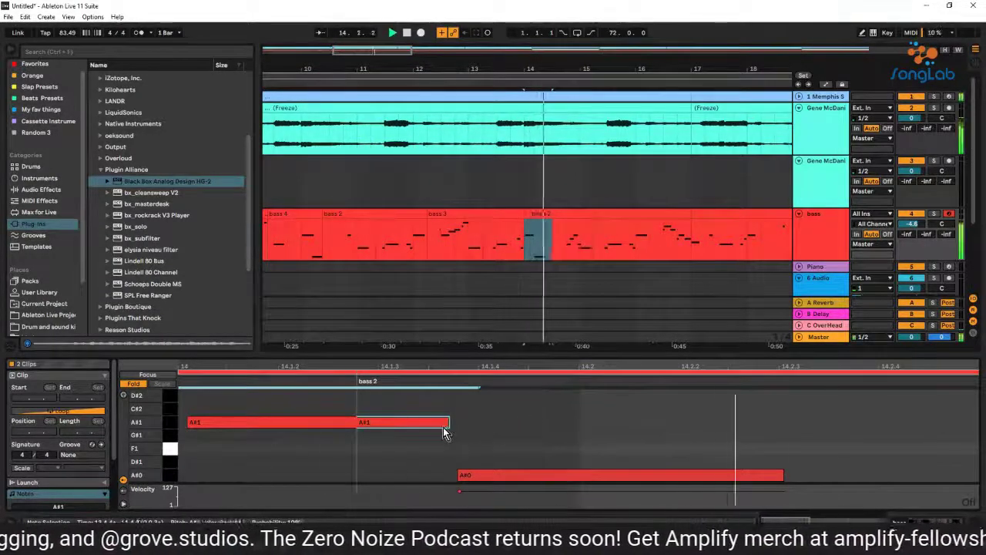
drag(449, 421, 455, 422)
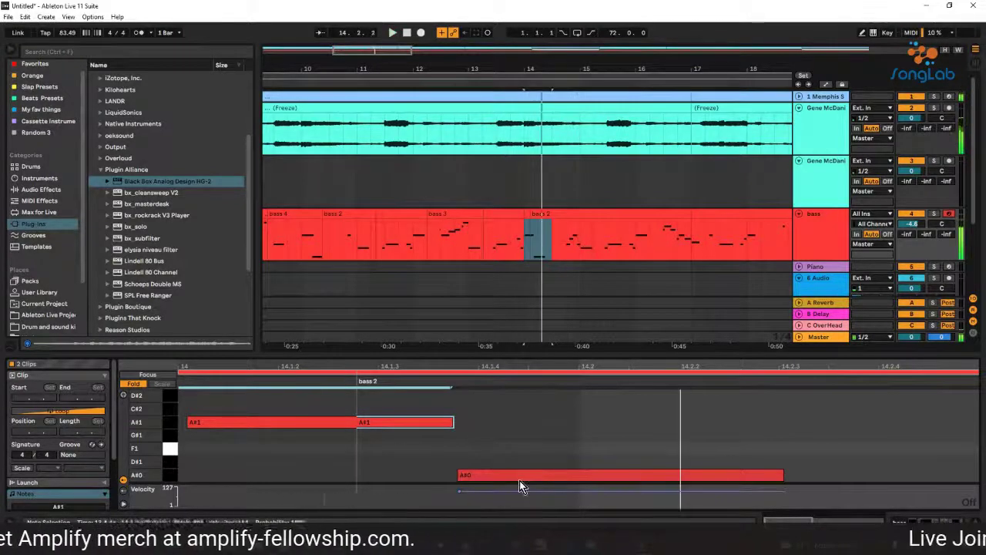
Shift the low A#0 note in bar 14 slightly later and lengthen the preceding A#1 note to meet it
drag(519, 480, 532, 479)
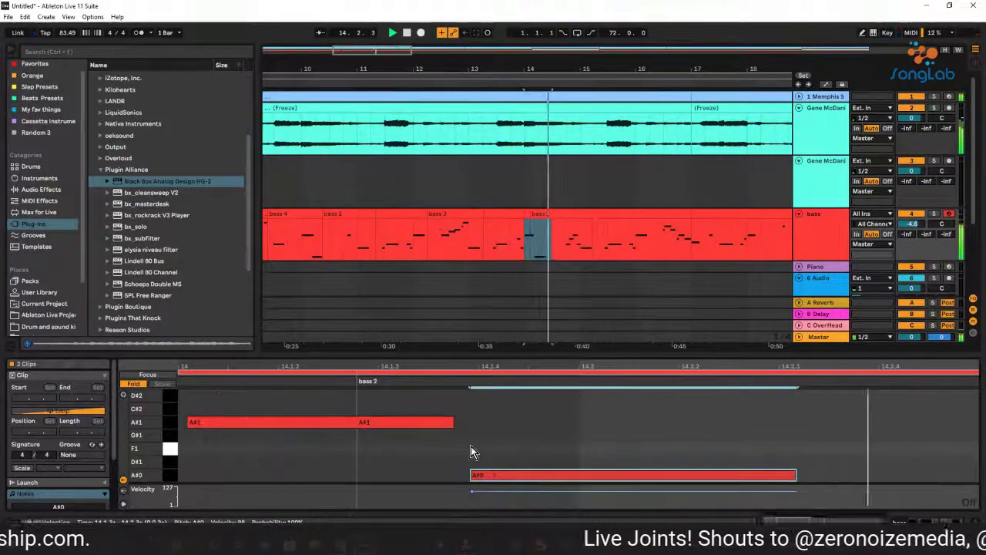
drag(454, 422, 467, 421)
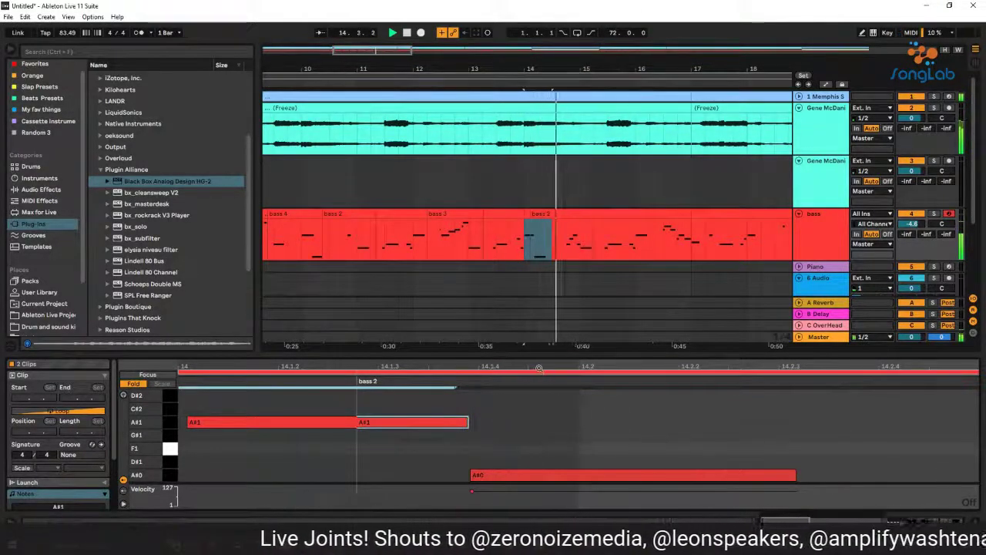
drag(542, 373, 539, 374)
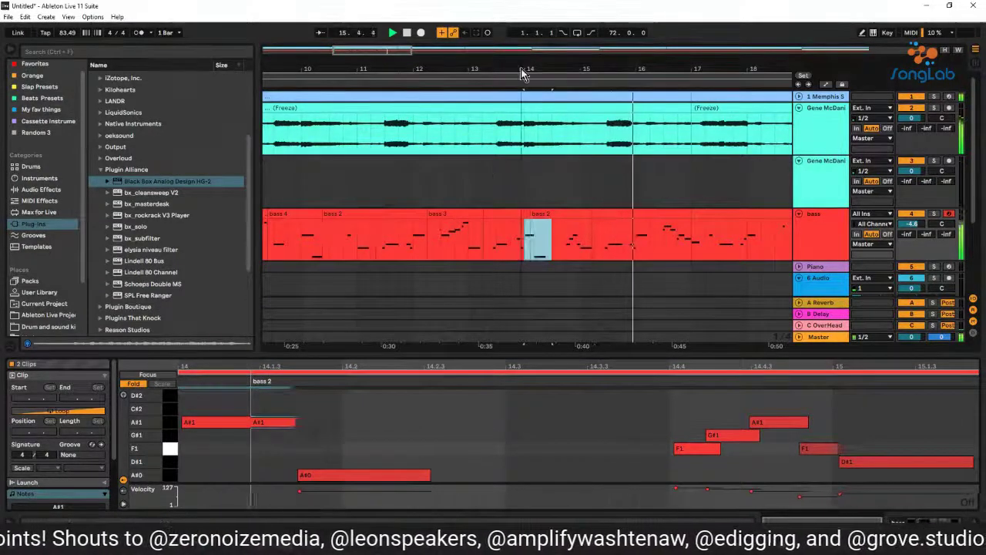
Split the bass clip's section from 16.3 to 17.3 into its own clip and delete all its notes before bar 17
drag(520, 69, 522, 55)
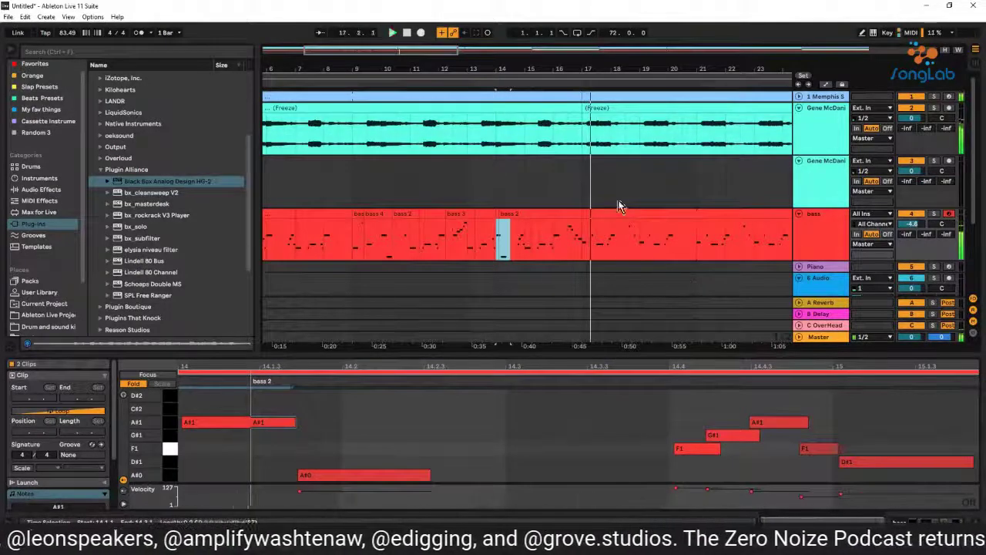
click(567, 252)
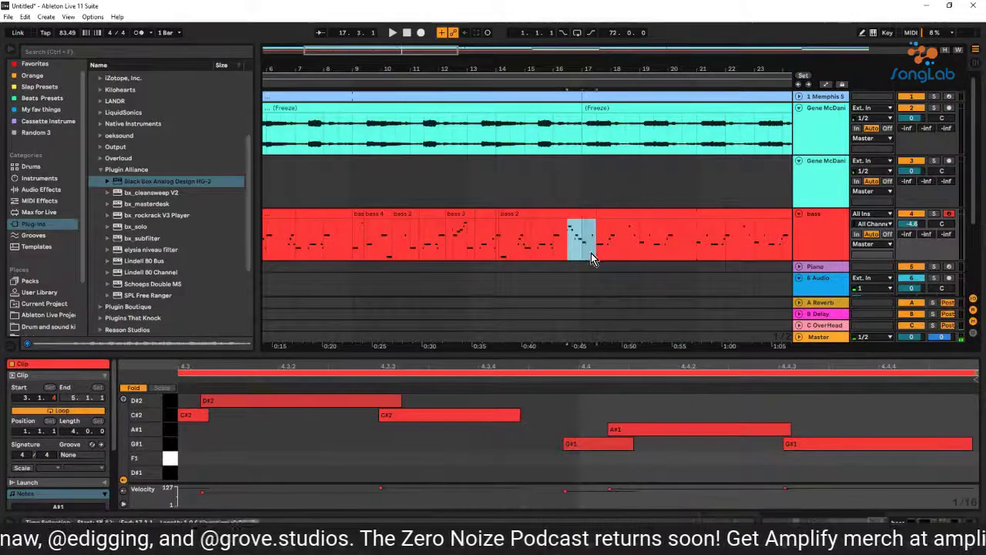
drag(587, 254, 594, 255)
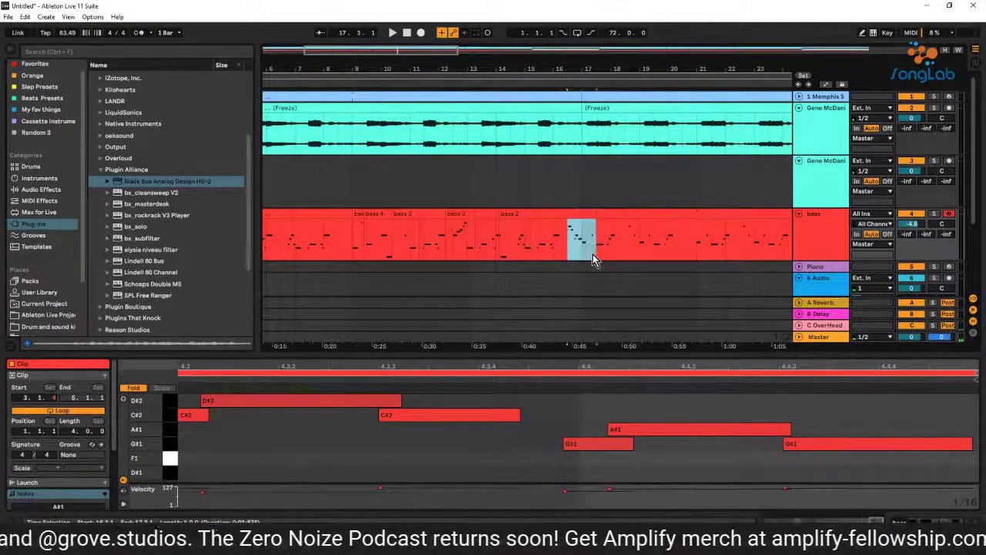
right_click(579, 254)
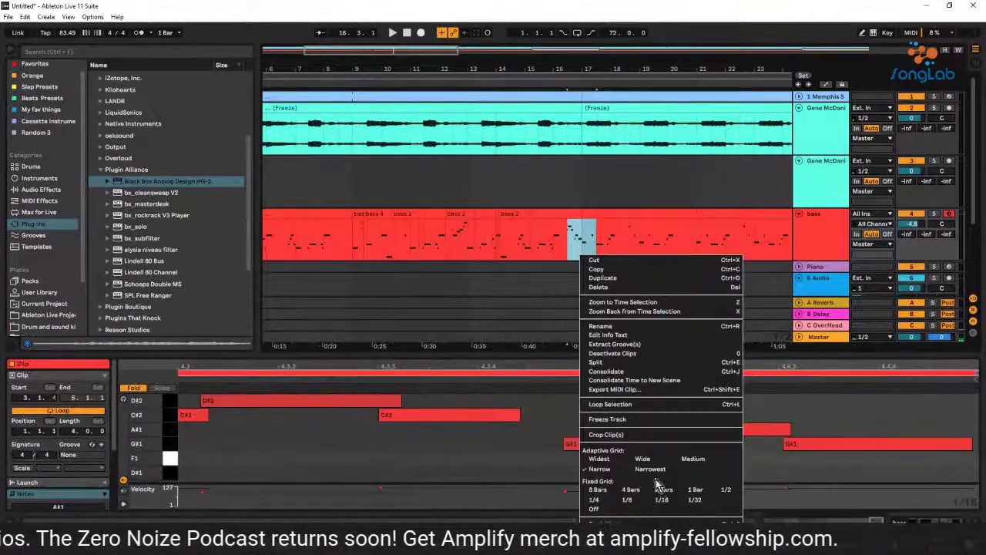
click(633, 363)
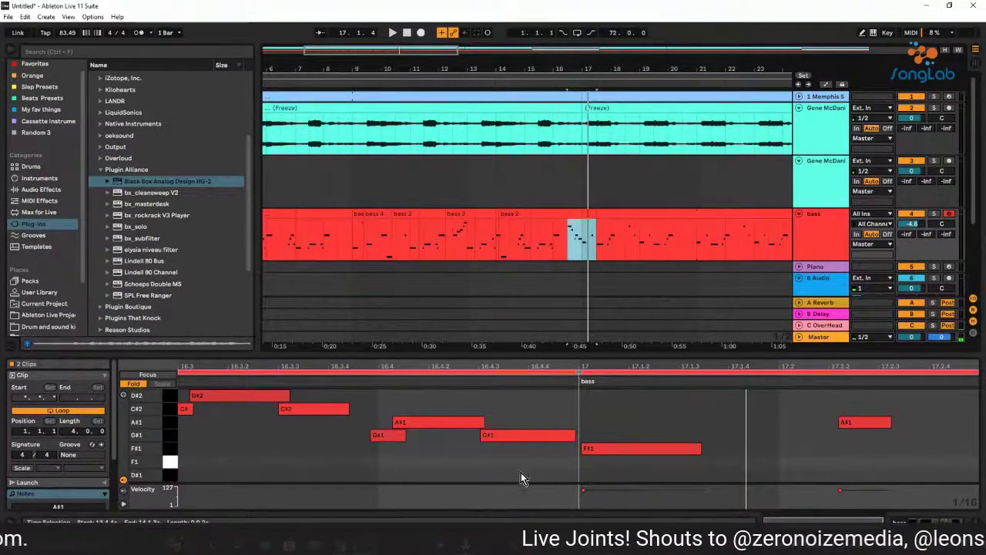
drag(521, 472, 184, 394)
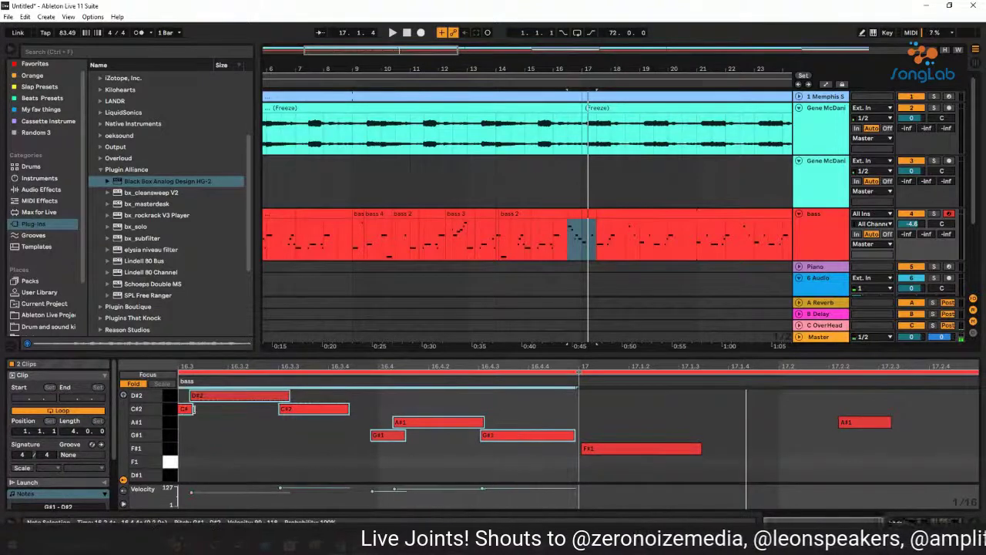
key(Delete)
Play back the emptied bass section from 16.3 into bar 17, and move the playback start to 14.3
key(space)
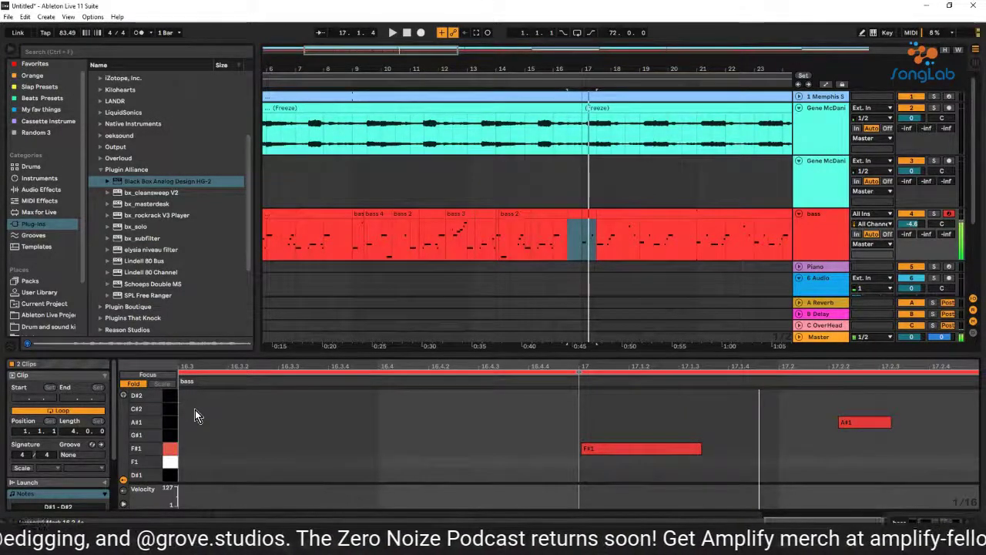
key(space)
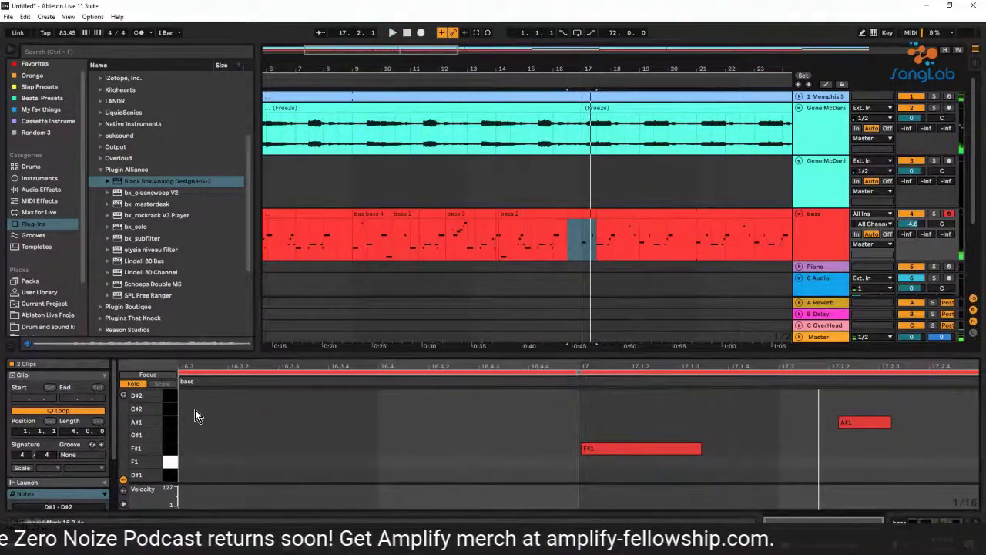
key(space)
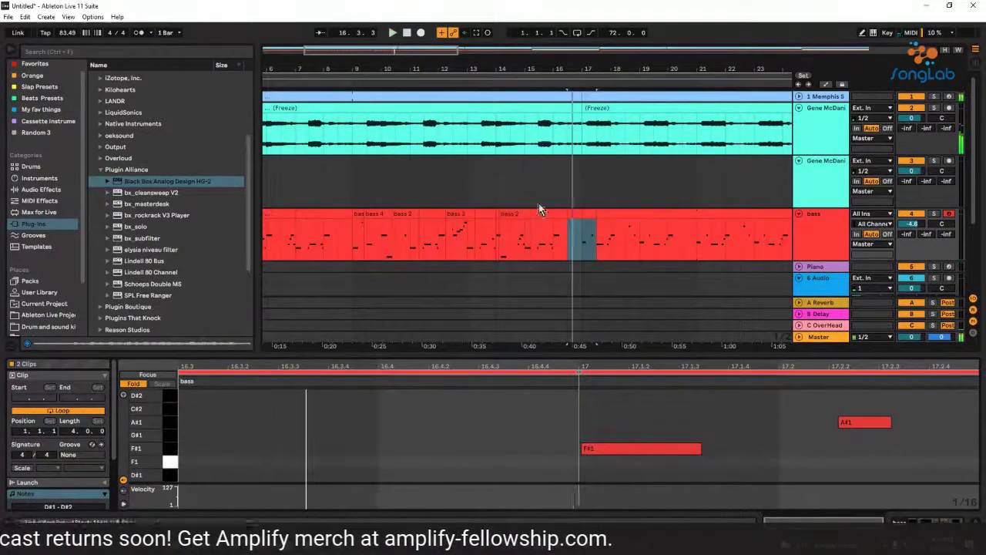
click(516, 261)
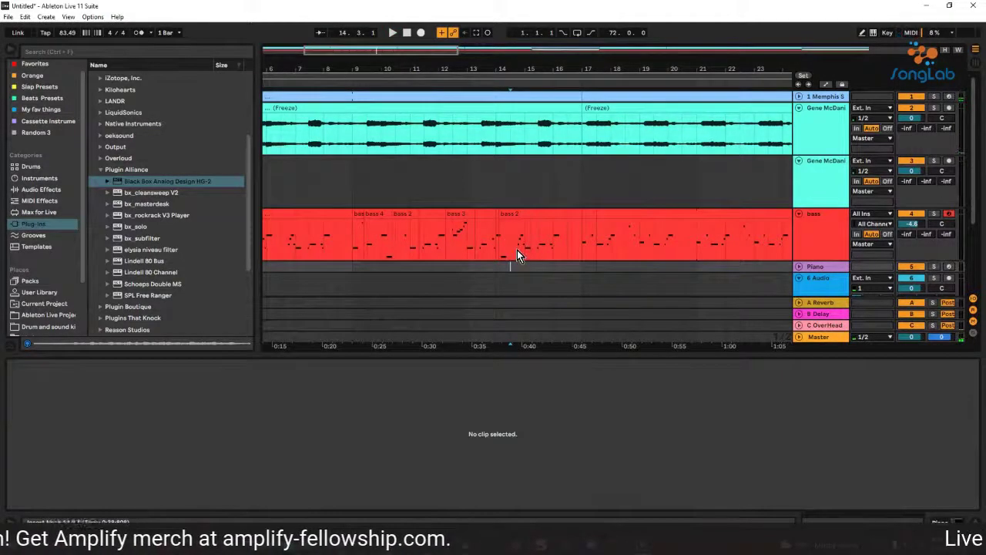
Set the playback start to bar 15 and play the bass section into bar 17 several times to rehearse a fill
click(517, 251)
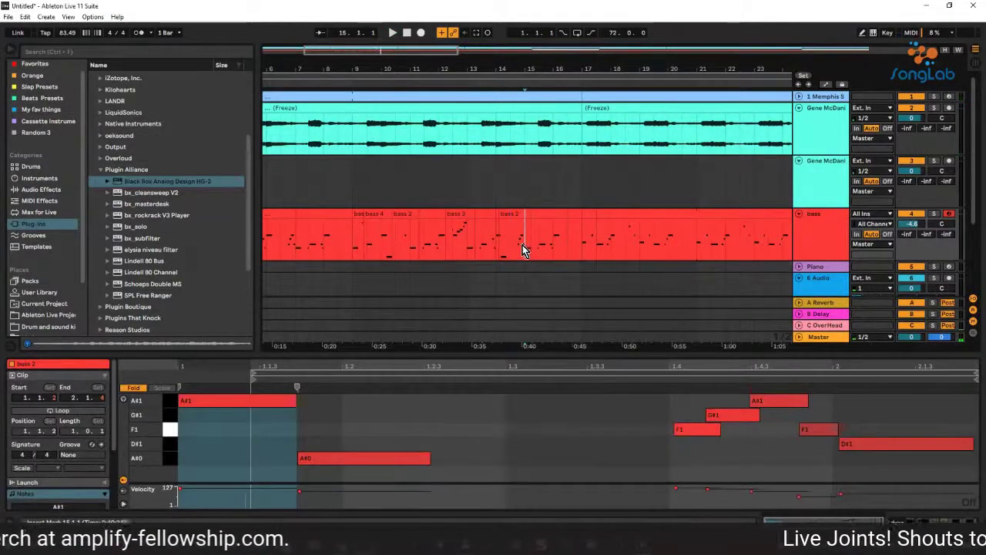
key(space)
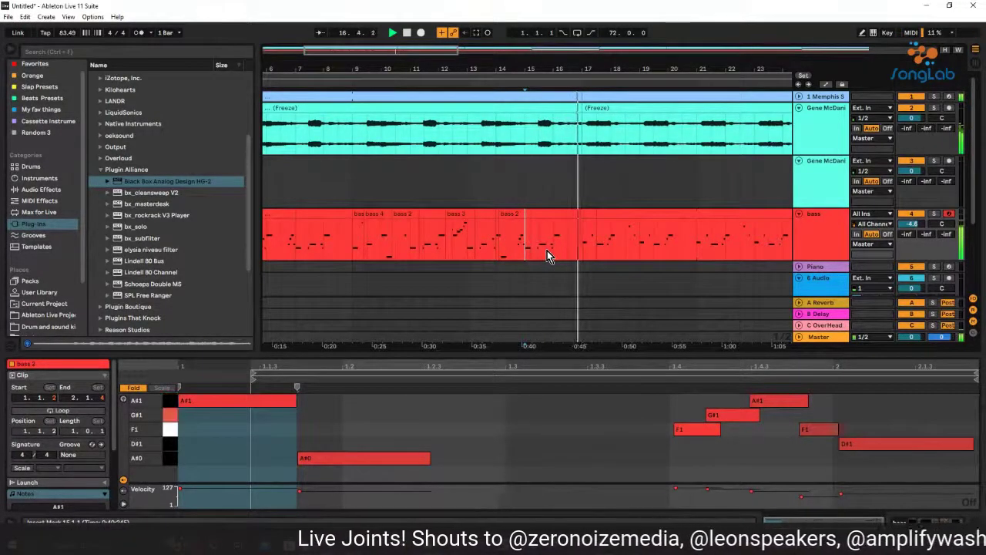
key(space)
key(space)
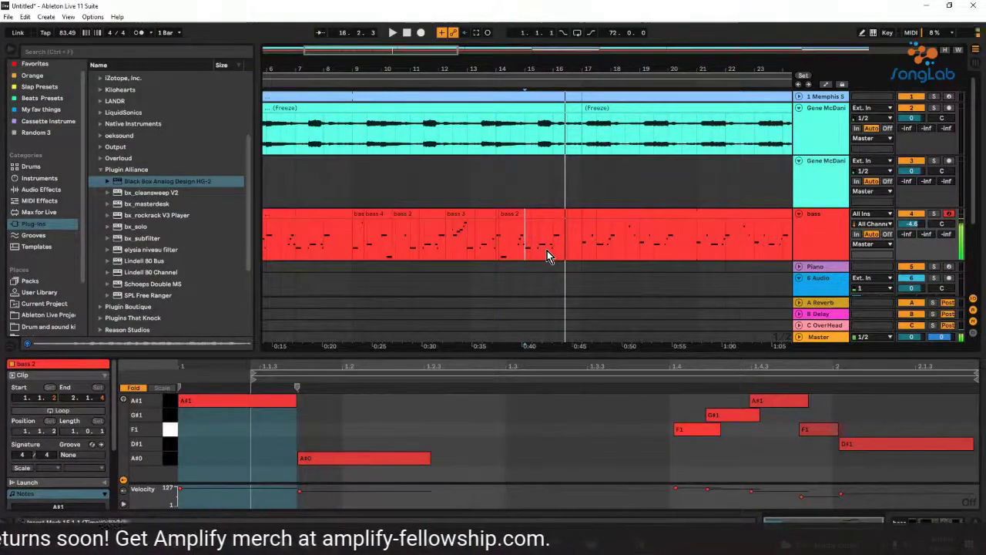
key(space)
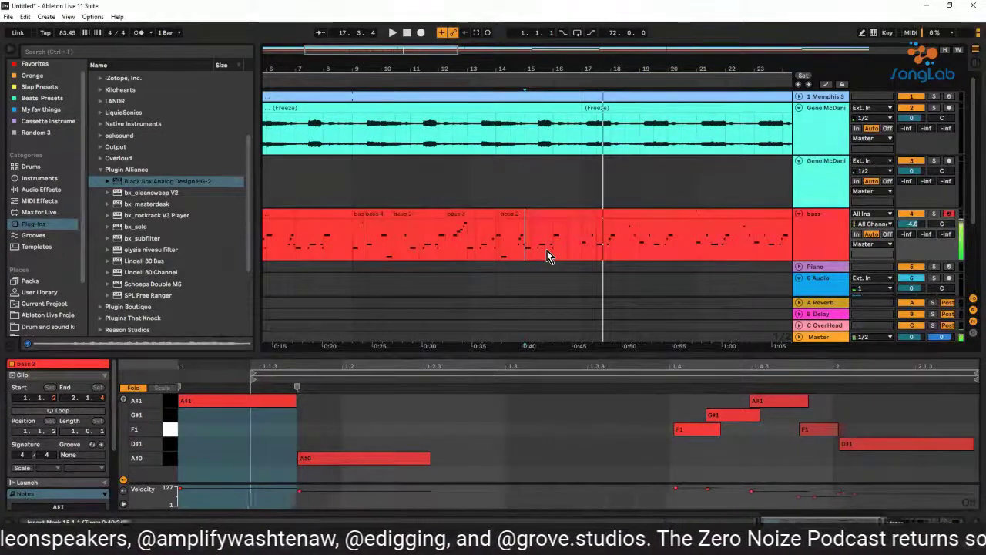
key(space)
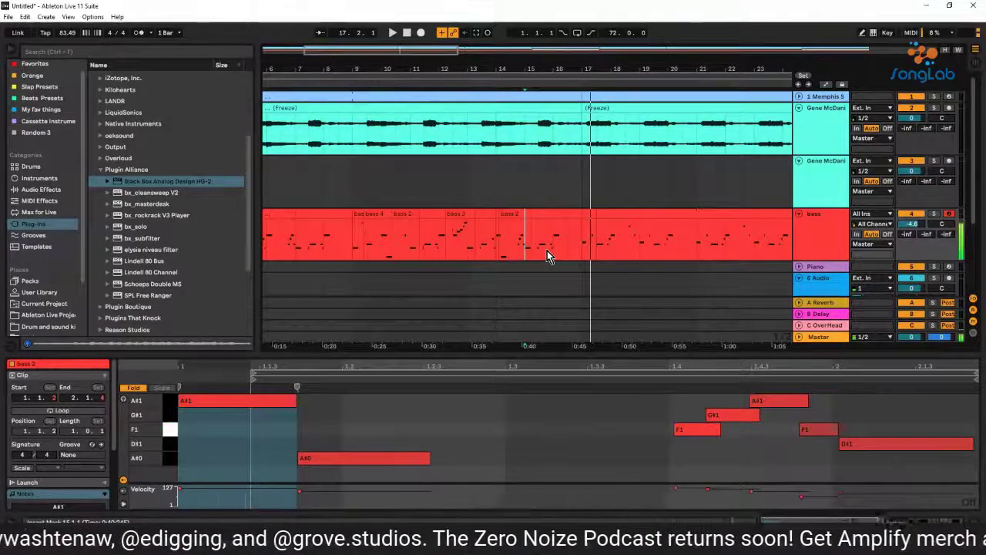
Try overdubbing a rising bass fill from bar 15 playback, leading from 16.3 into bar 17
key(space)
key(F9)
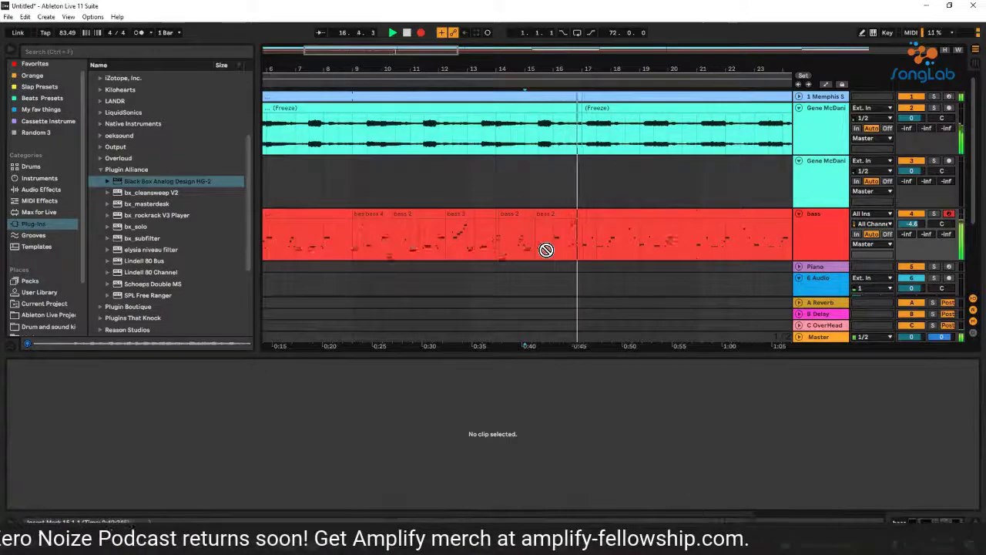
key(space)
click(547, 256)
key(F9)
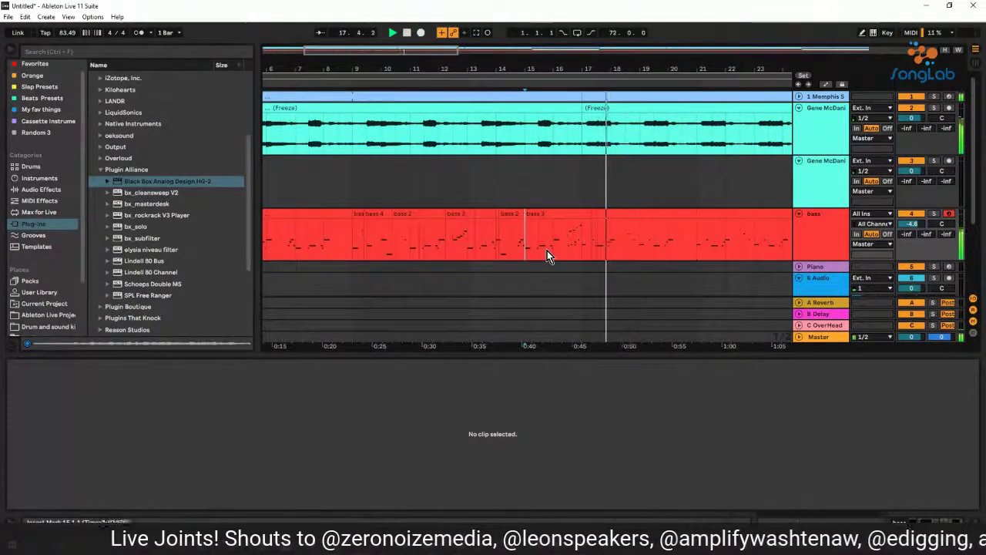
Play back the recorded fill from bar 15, open its clip to inspect the notes, and undo the take
key(space)
key(space)
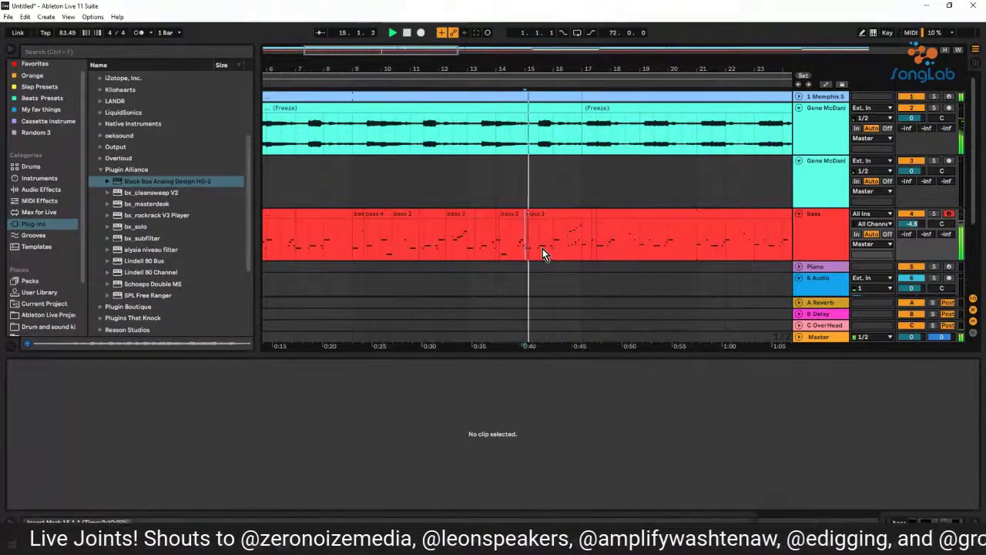
click(557, 213)
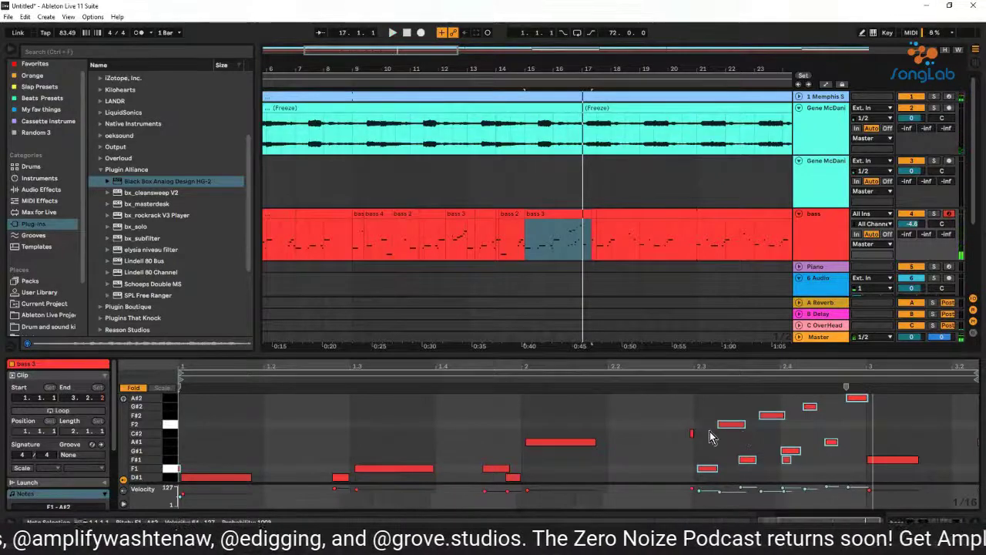
key(ctrl+l)
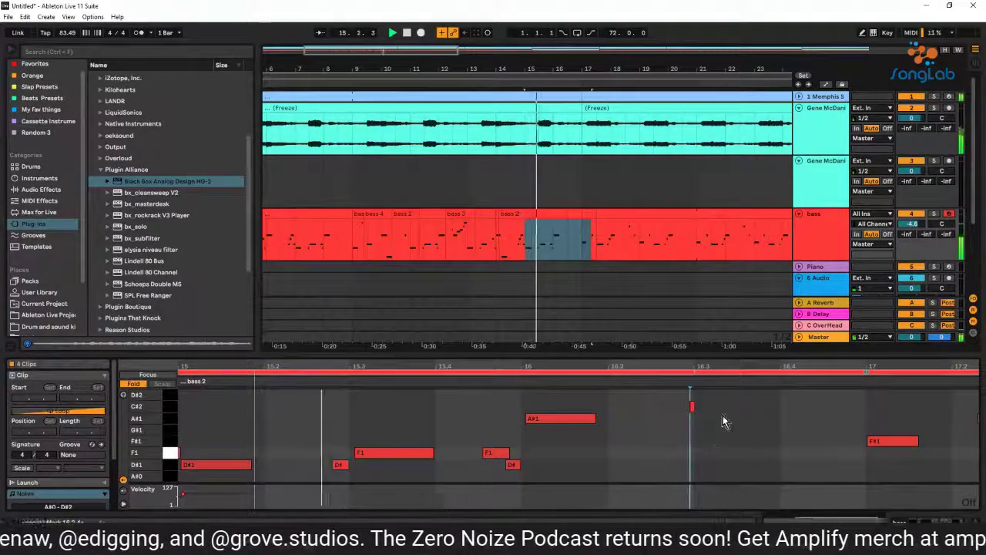
Delete the stray short C#2 note just before 16.3 and play back the bass section from bar 15
key(space)
click(690, 406)
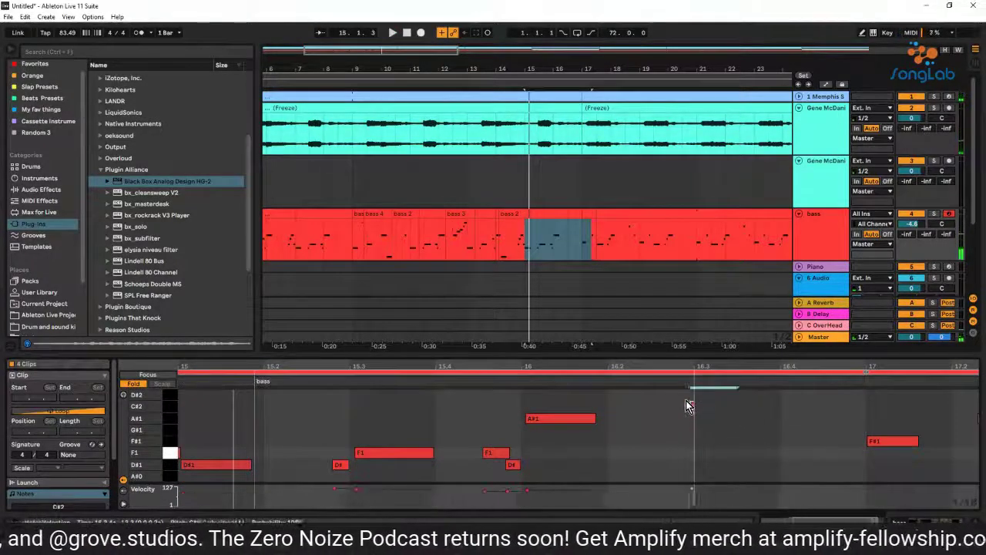
key(space)
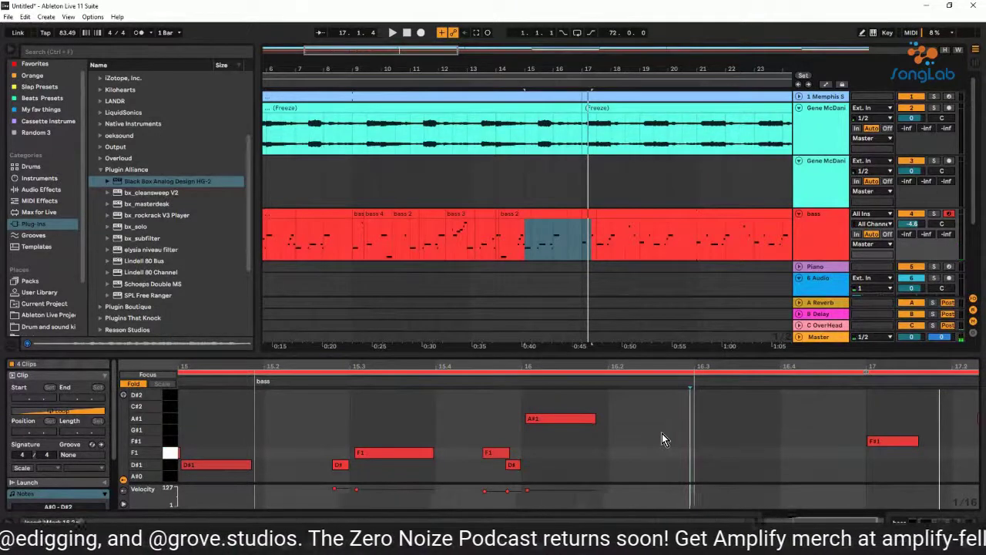
Try overdubbing a descending bass fill from 16.3 into bar 17, then discard the take
key(space)
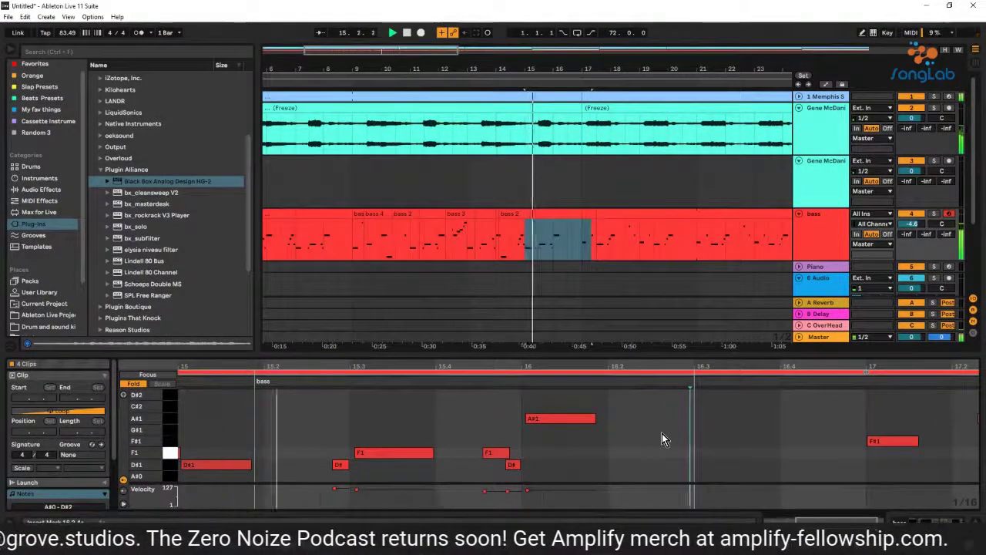
key(F9)
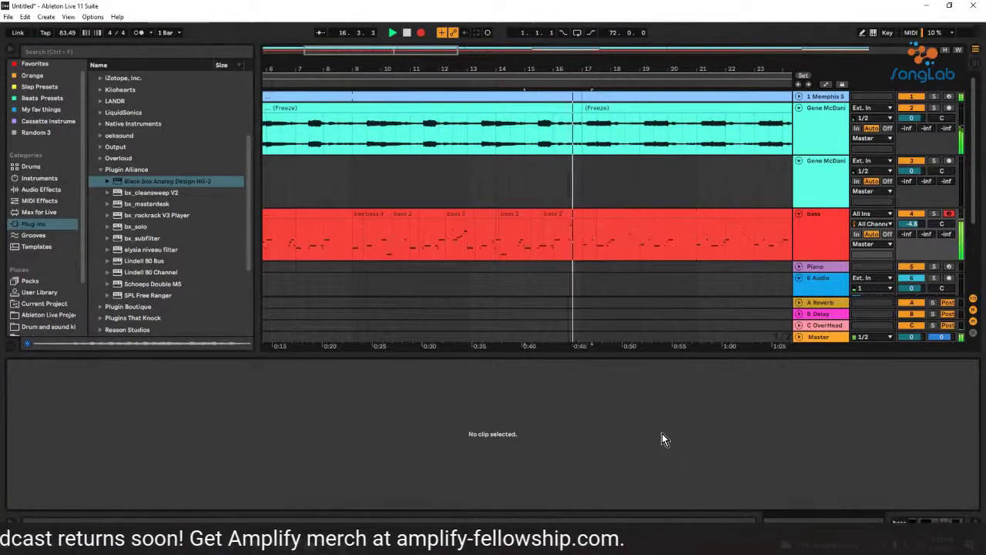
key(space)
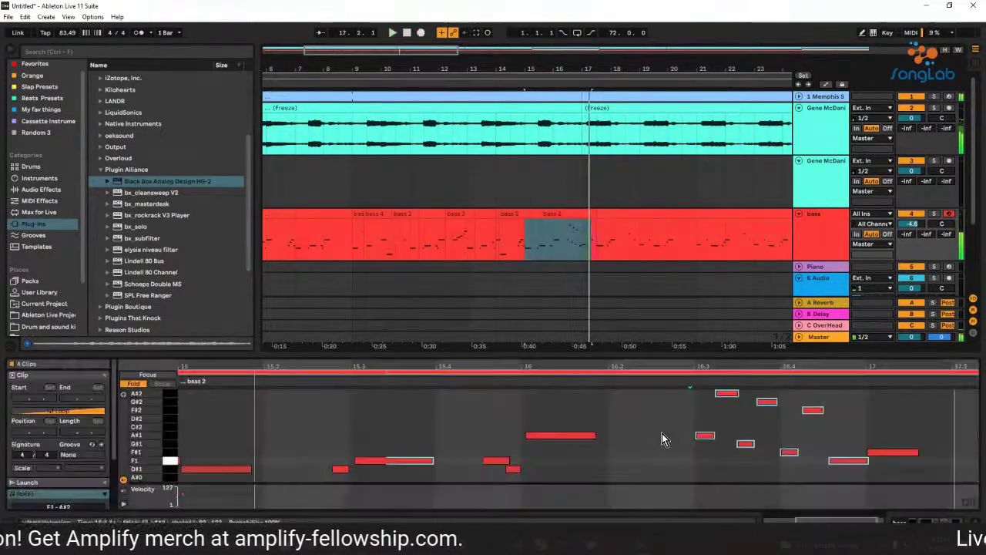
key(space)
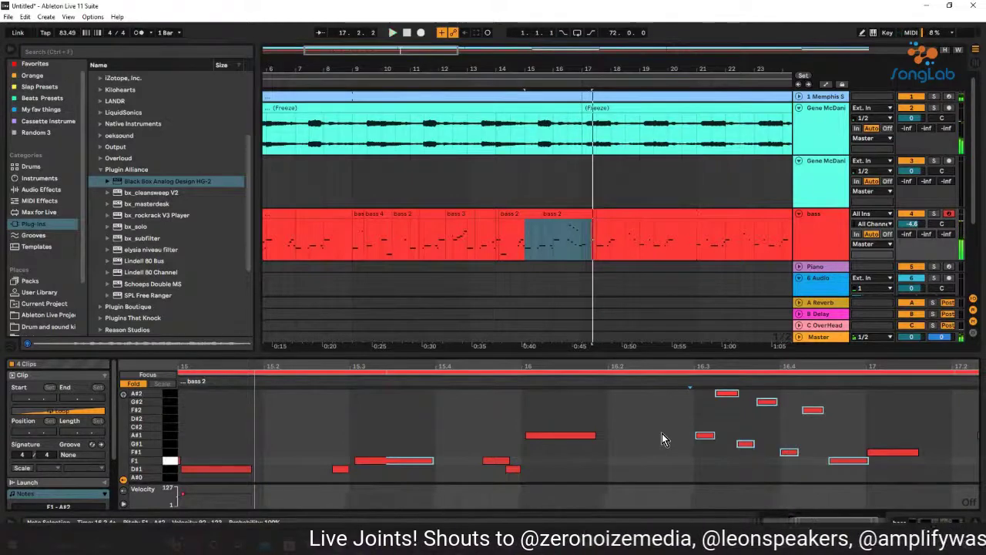
key(Delete)
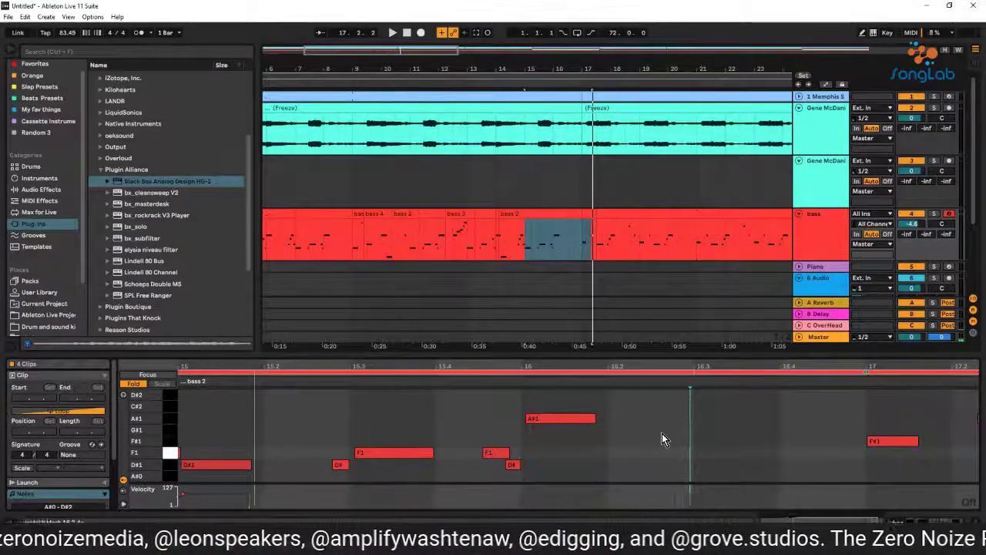
Rehearse the section from bar 15 to bar 17, try overdubbing another fill before bar 17, and undo it
key(space)
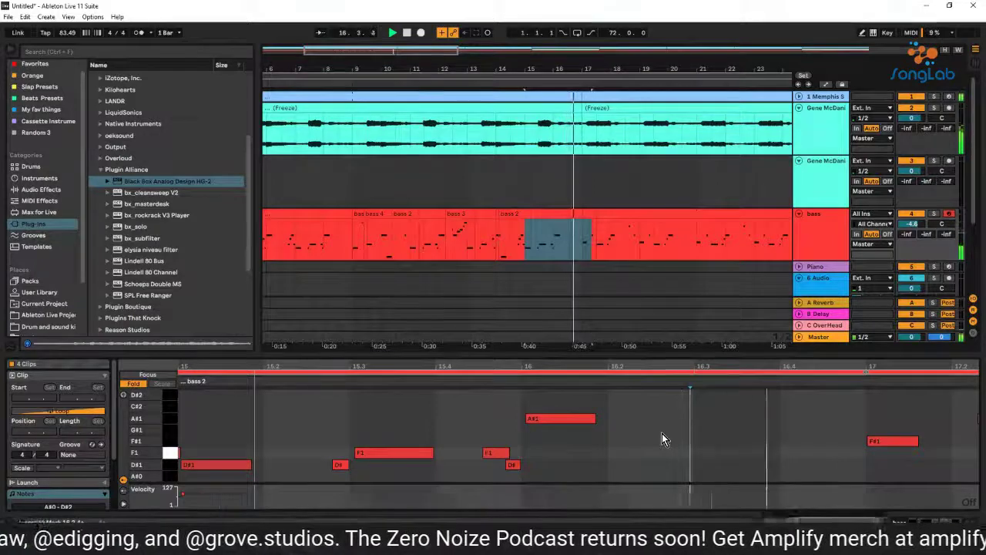
key(space)
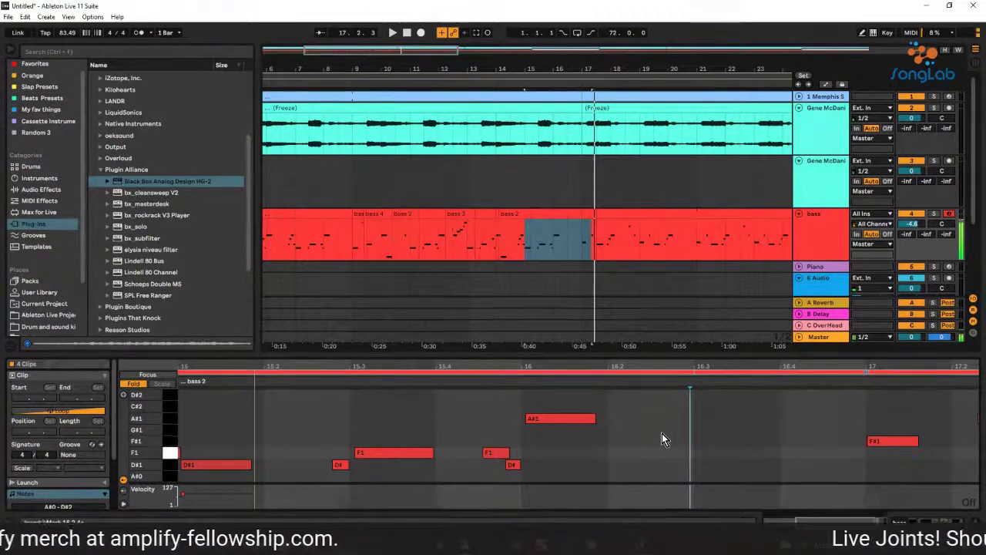
key(space)
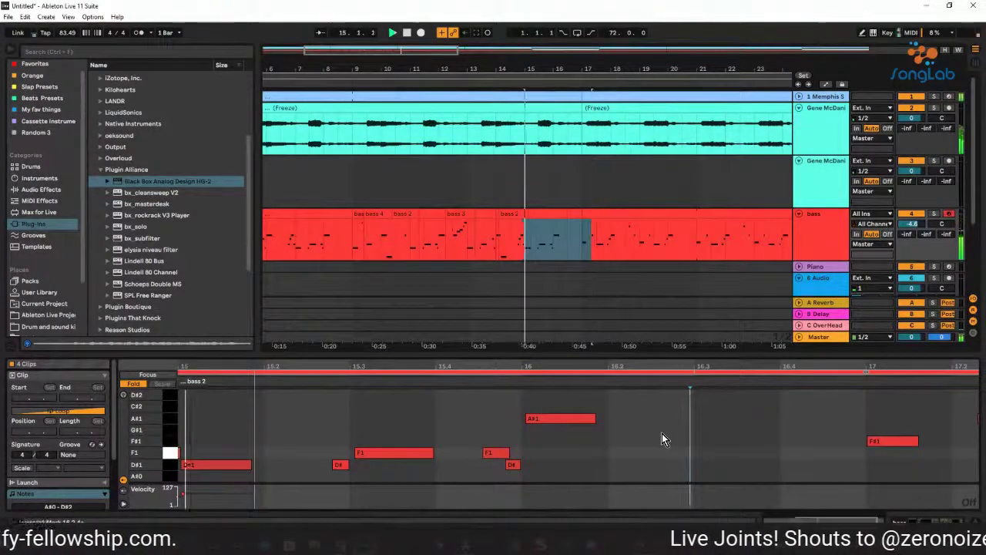
key(Escape)
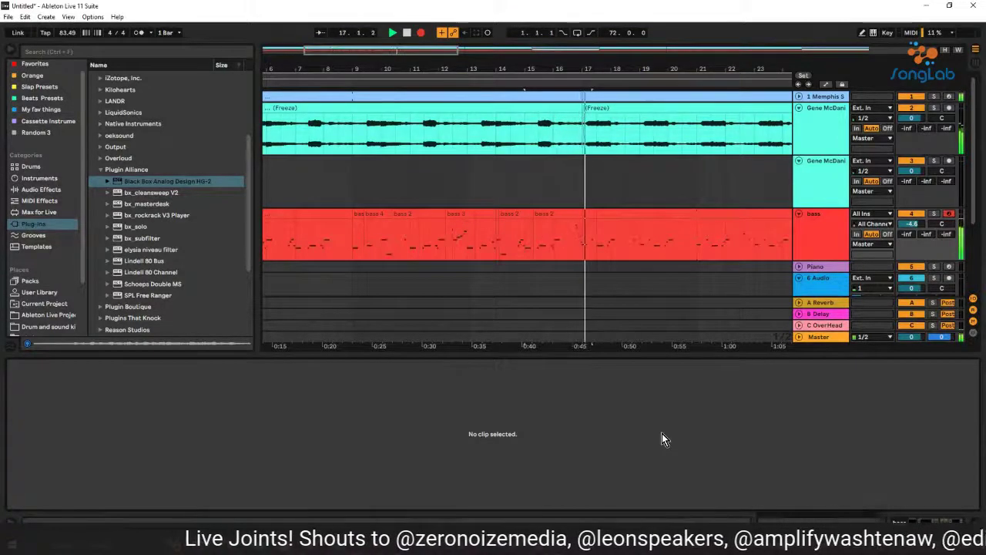
key(ctrl+z)
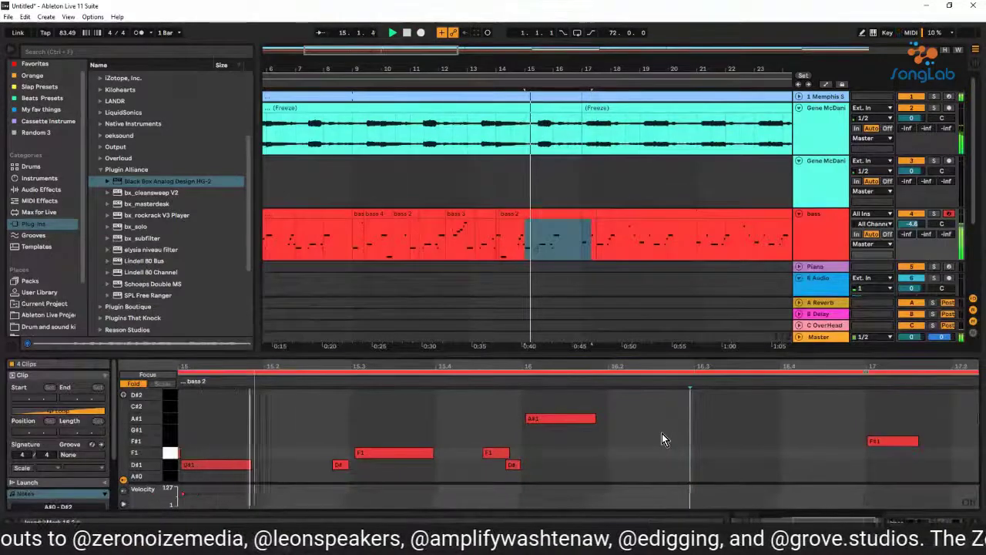
Overdub a rising bass fill of octave pairs on F, F#, G# and A# from 16.3 to bar 17
key(ctrl+z)
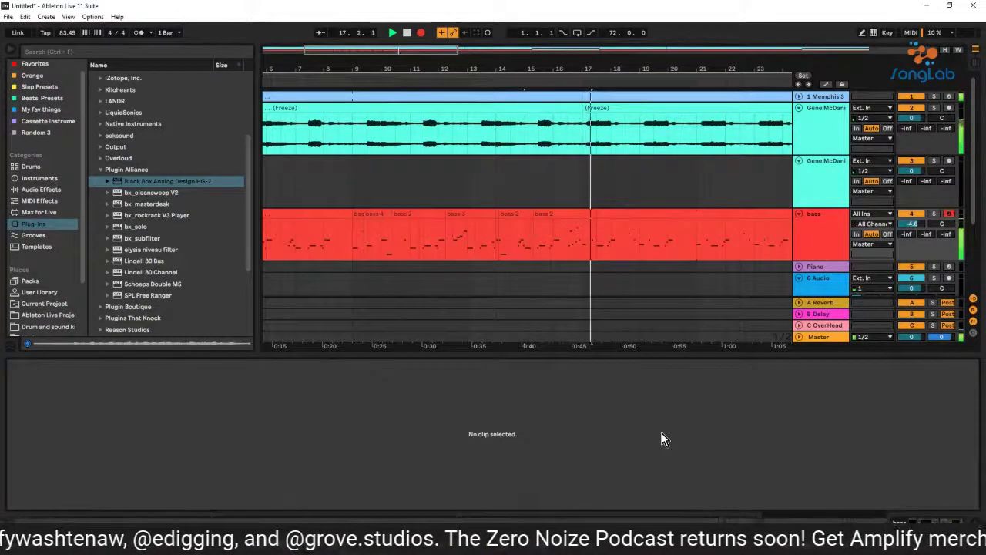
key(ctrl+y)
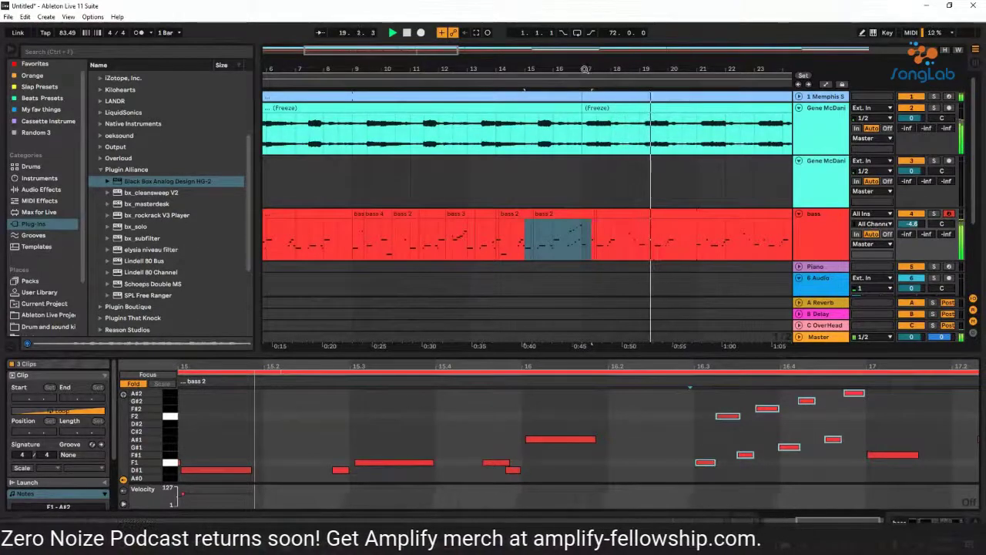
Split the bass clip's one-bar section from 19.3 to 20.3 into its own clip
drag(565, 64, 568, 55)
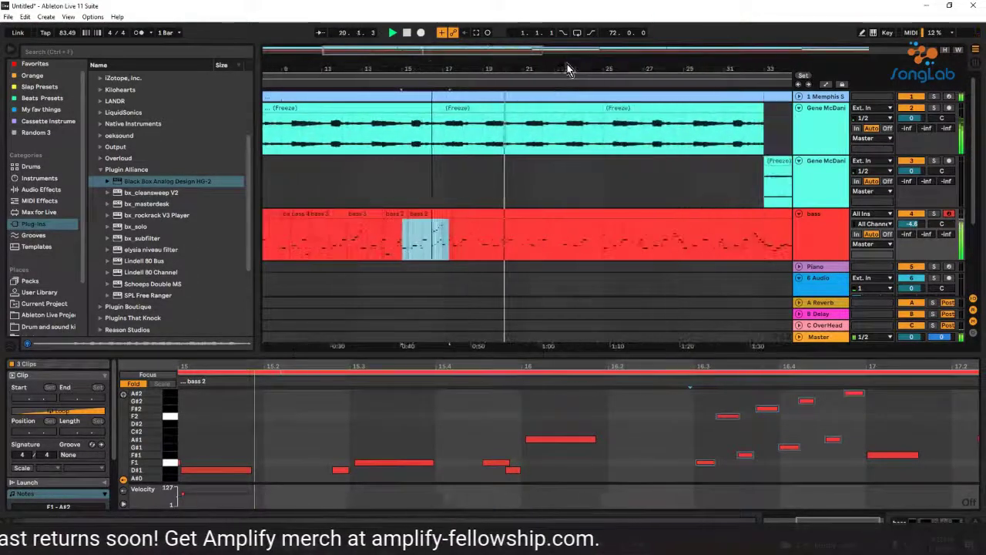
click(496, 214)
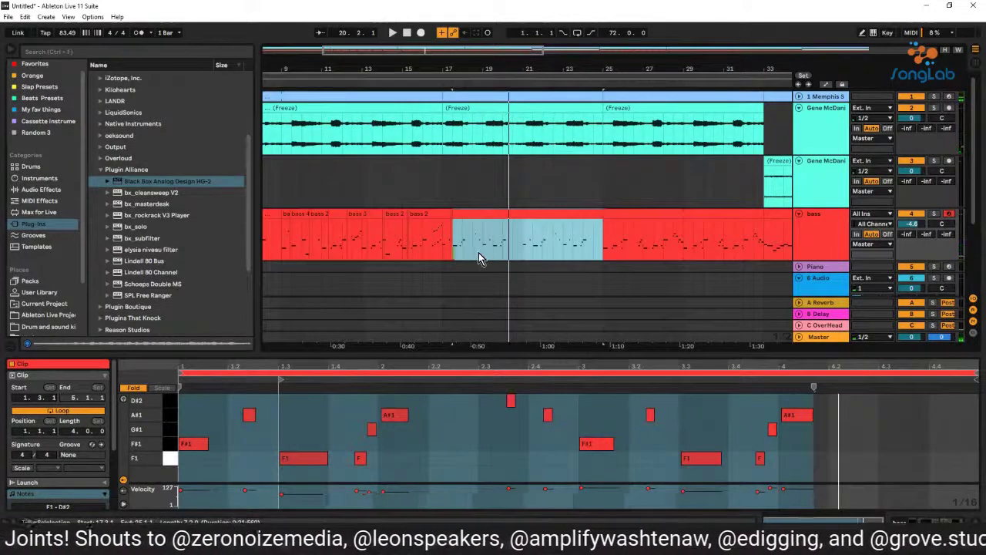
drag(493, 258, 510, 251)
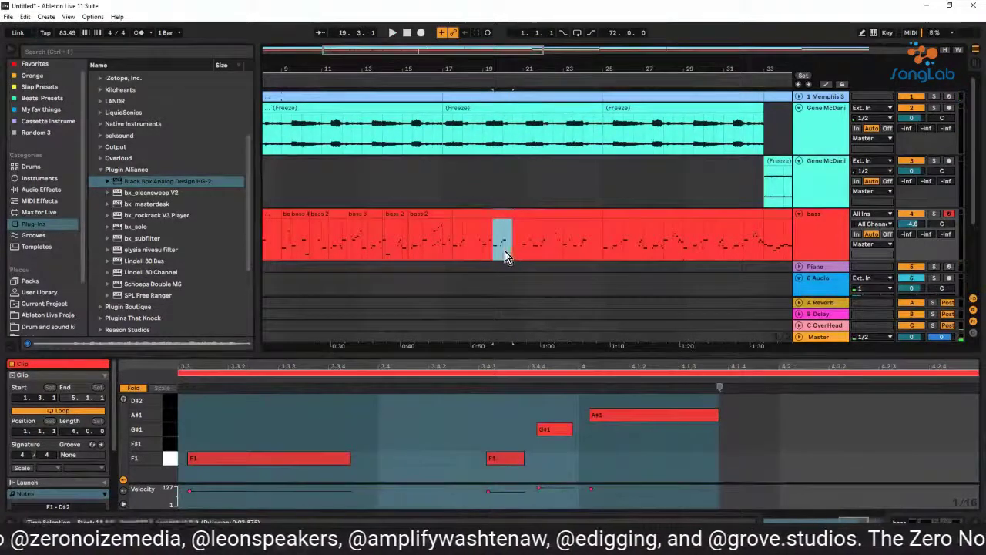
right_click(505, 251)
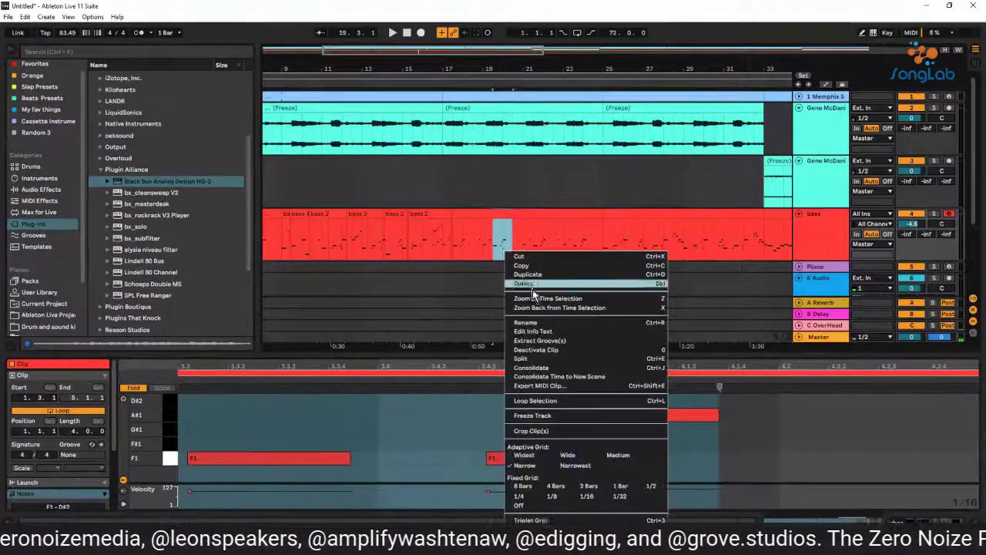
click(570, 358)
Play back from 19.3 and overdub a low A#0 note right after the A#1 note in bar 20
key(space)
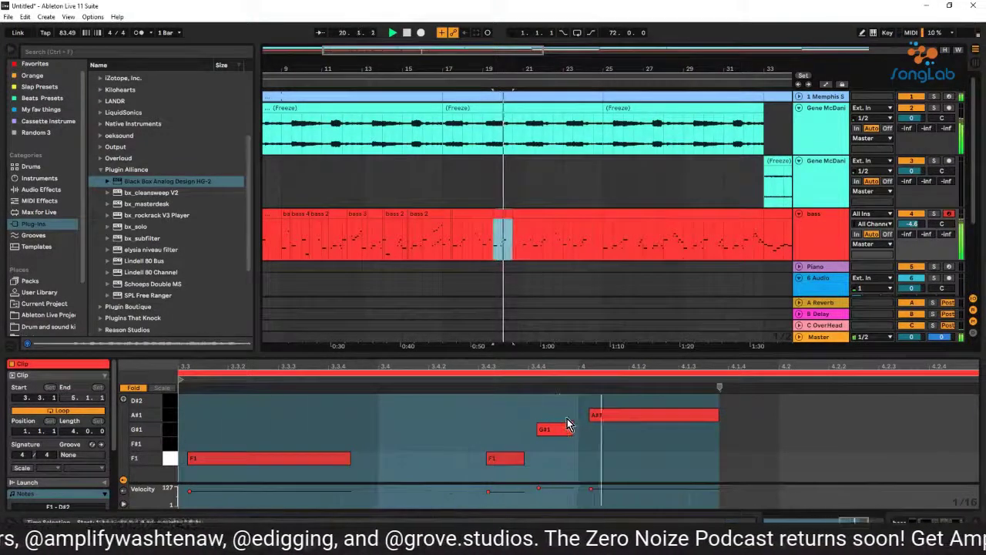
key(space)
key(F9)
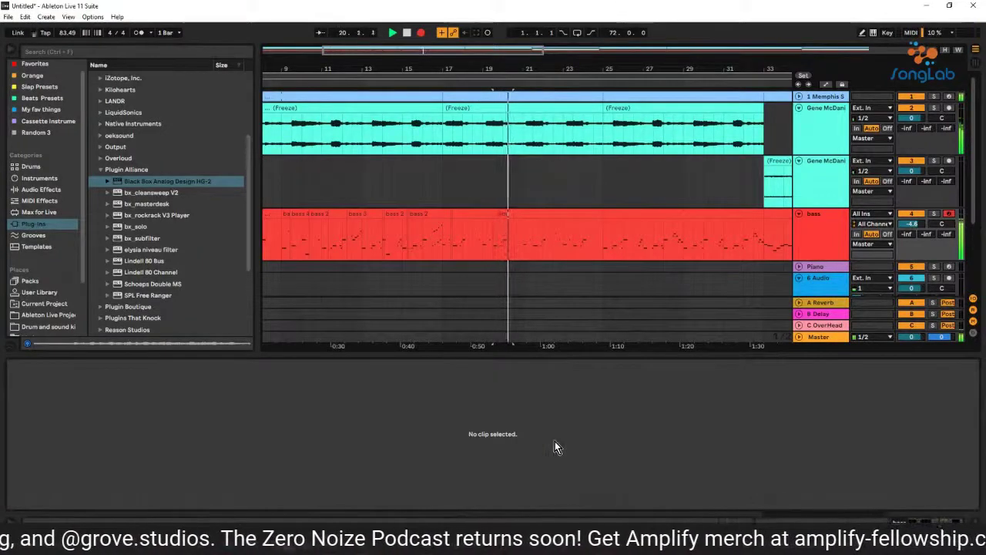
key(F9)
key(space)
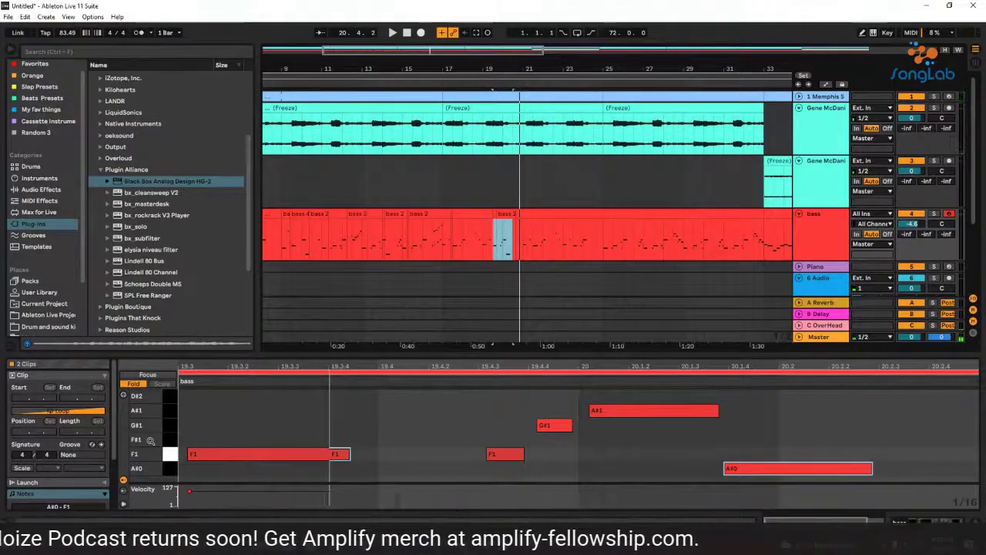
Rehearse from 19.3, overdub D#2 and C#2 bass notes between 20.3 and bar 21, and replay the passage
key(space)
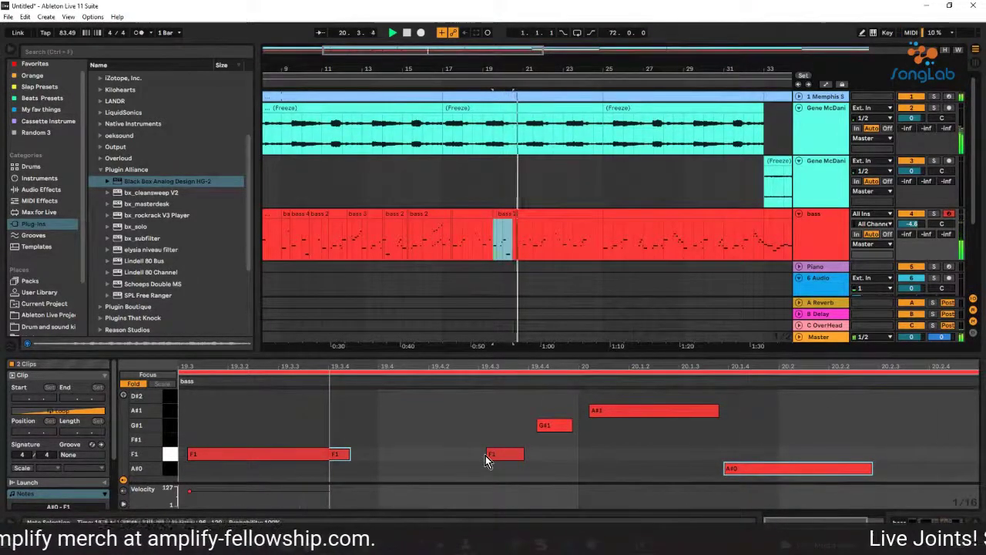
key(space)
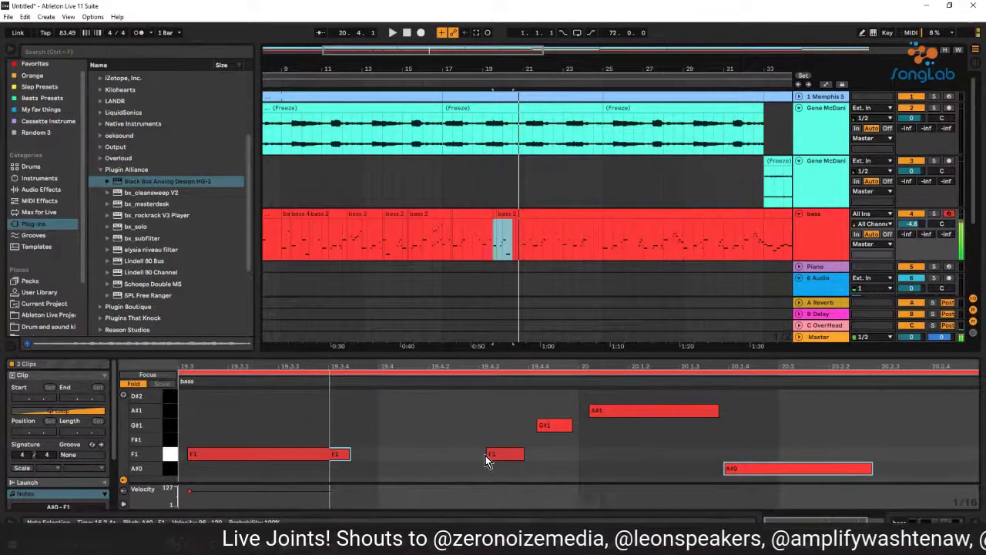
key(space)
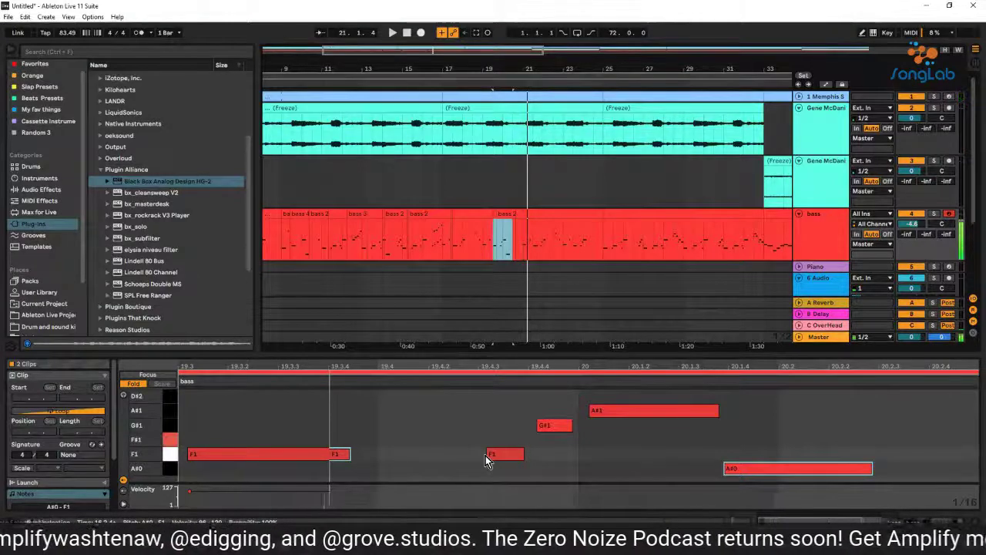
key(F9)
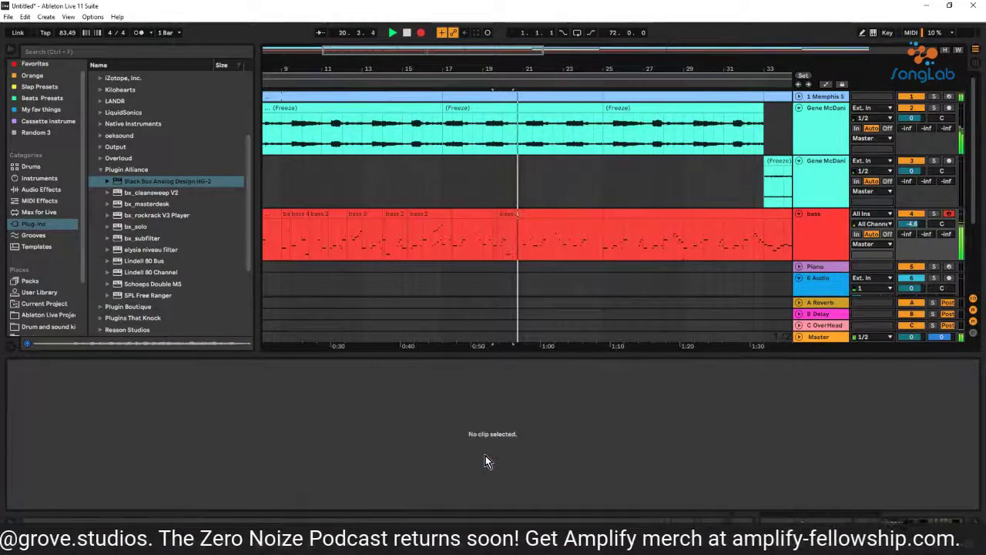
key(F9)
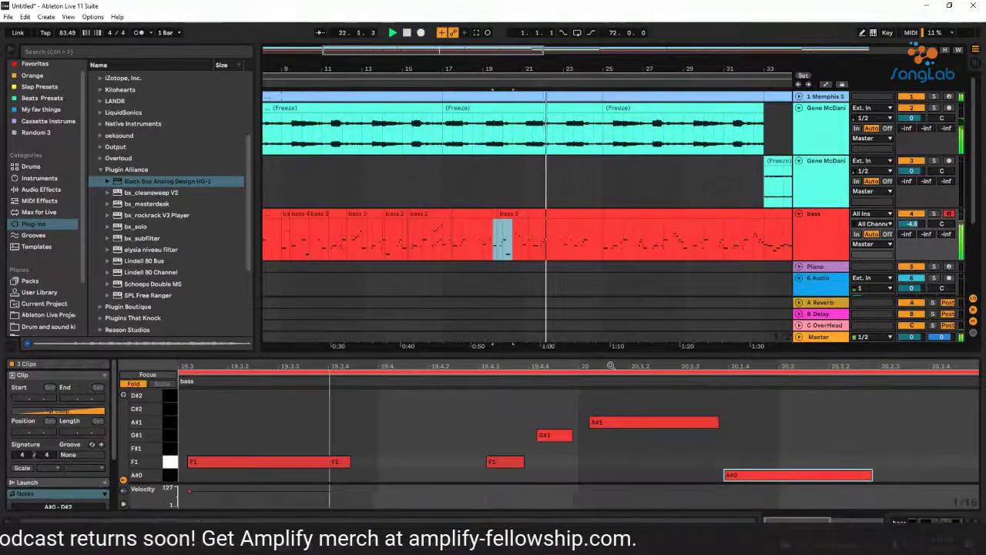
key(minus)
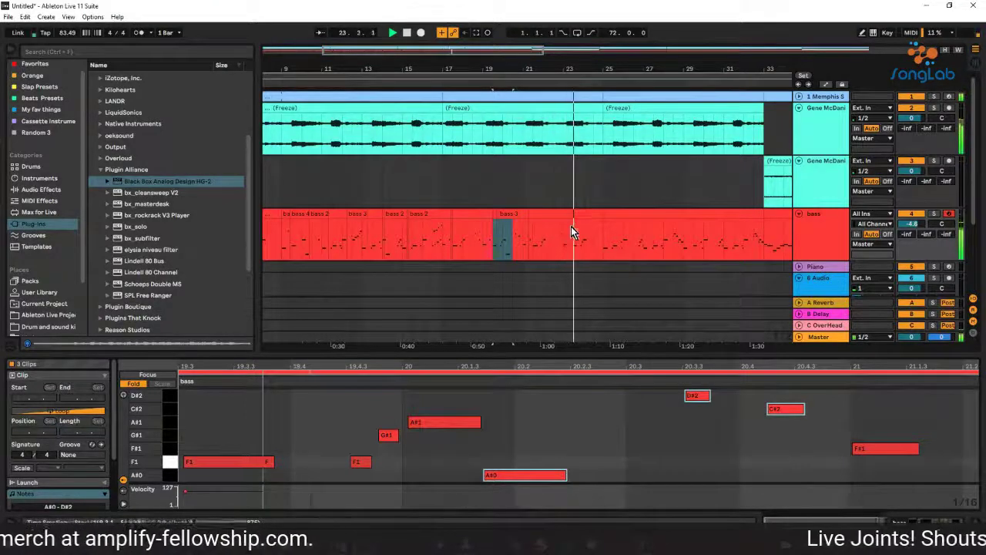
key(space)
key(space)
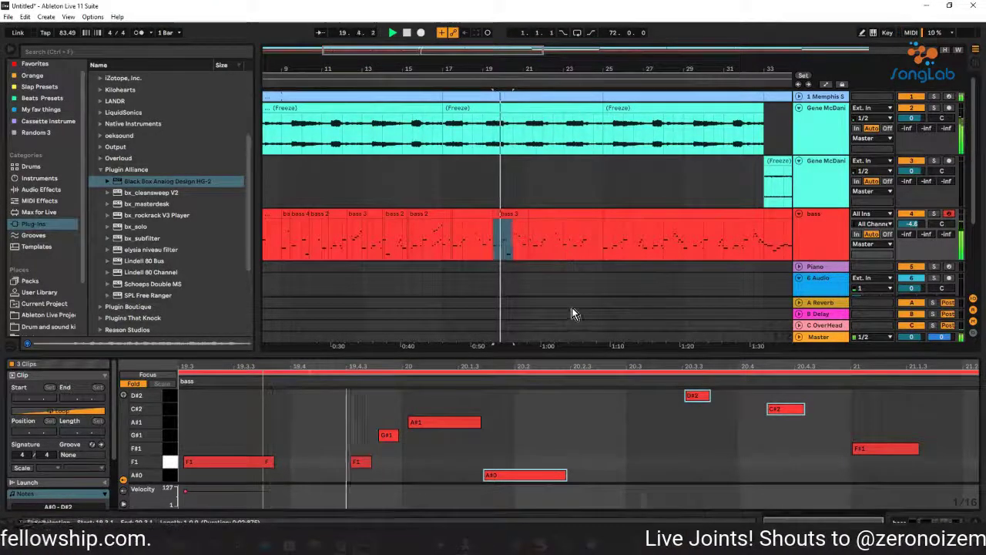
Split the bass clip's half-bar section from 22.3 to bar 23 into its own clip
click(547, 250)
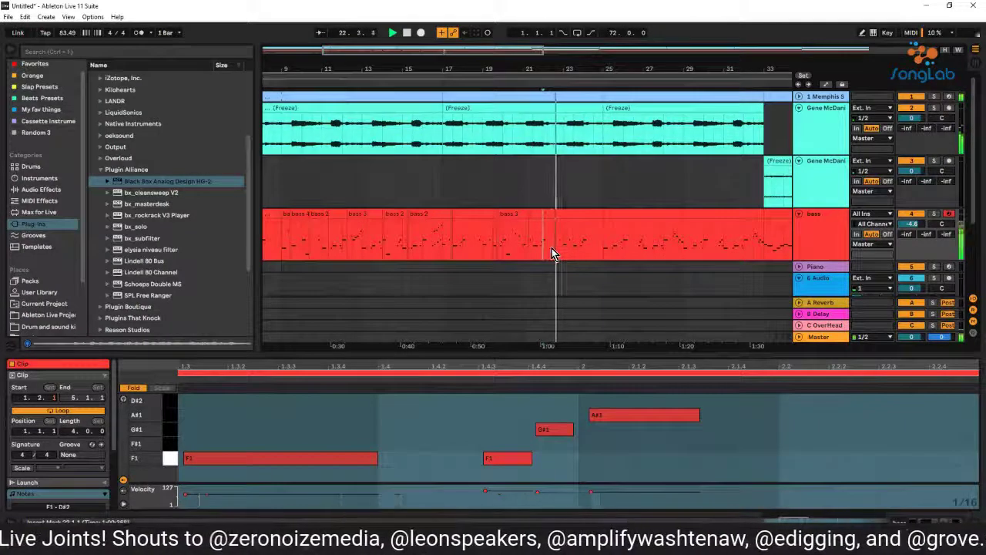
drag(554, 247, 567, 250)
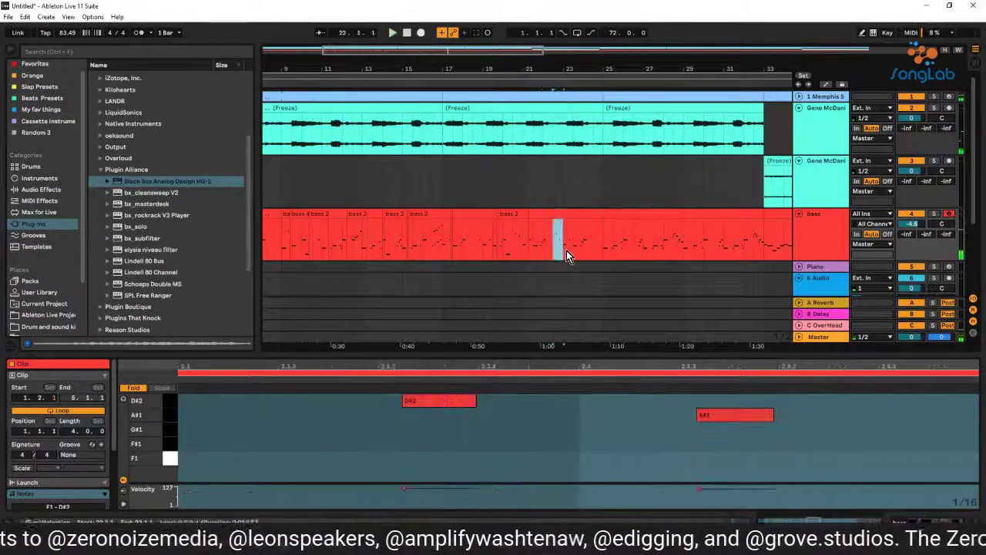
right_click(556, 252)
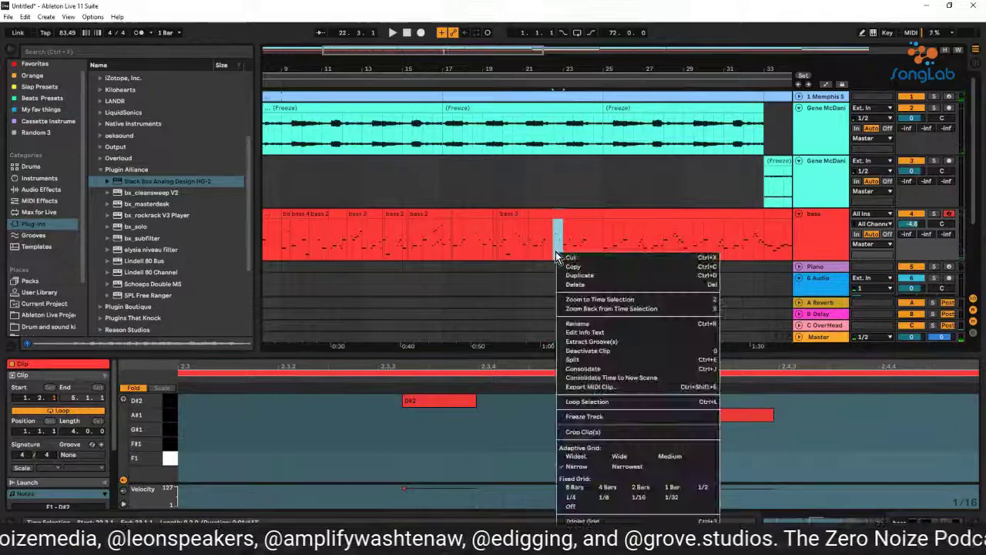
click(603, 359)
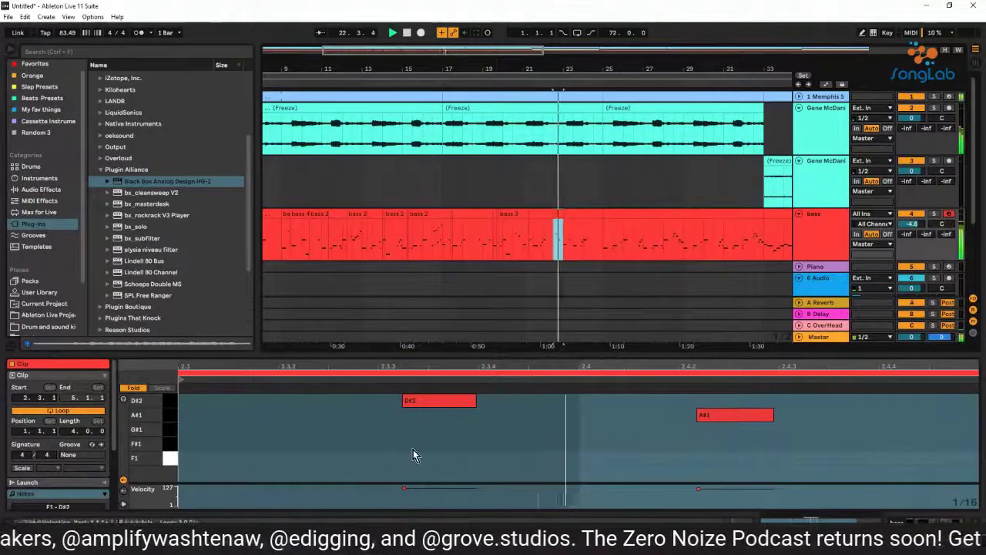
Delete the D#2 and A#1 notes from the half-bar bass clip at 22.3 and play from there
drag(413, 449, 720, 401)
key(Delete)
key(space)
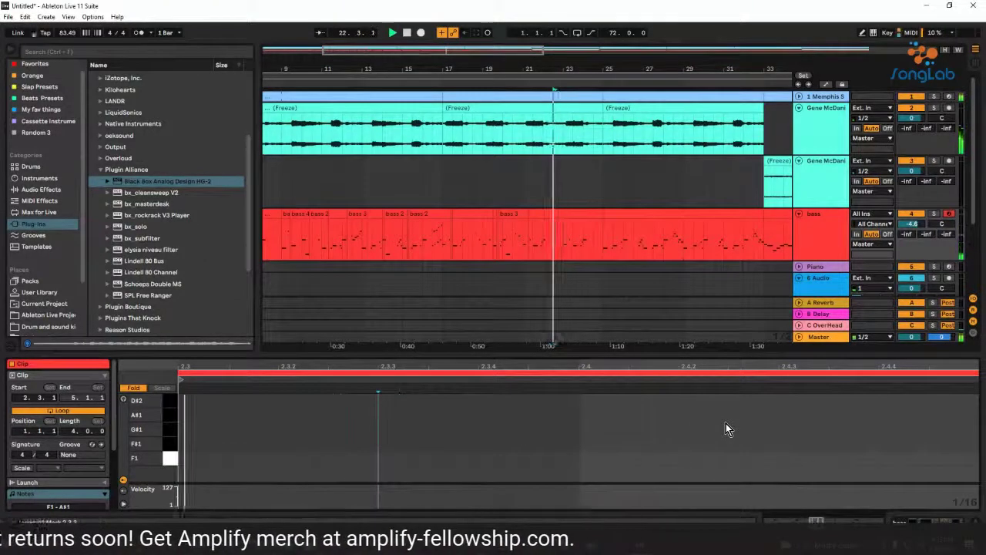
key(space)
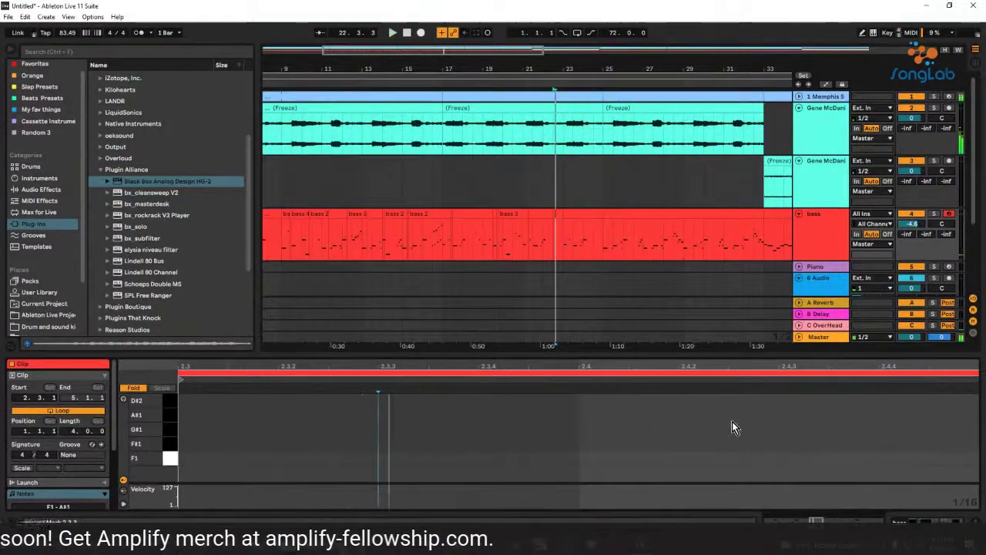
Rehearse from 21.2 and overdub a descending bass fill in the emptied section before bar 23
click(529, 245)
key(space)
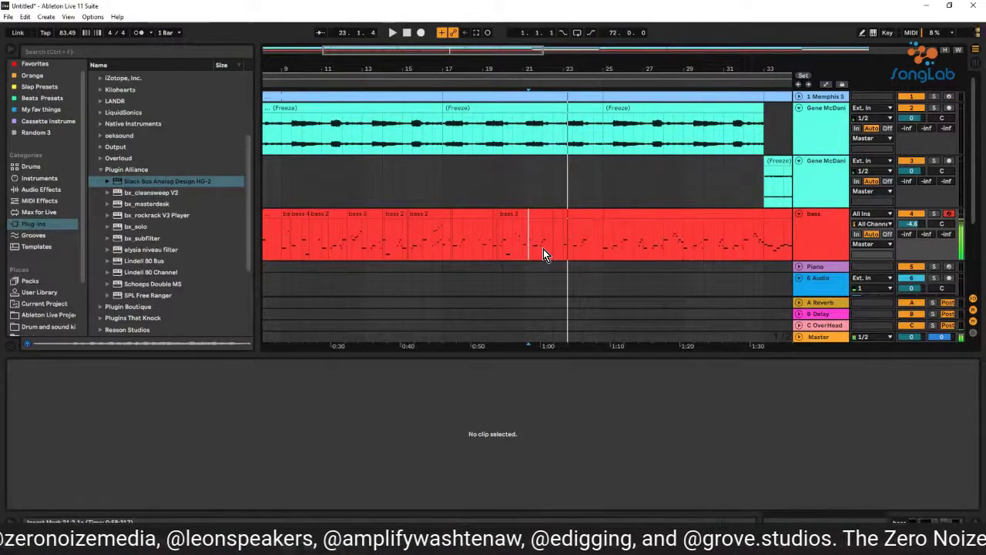
key(space)
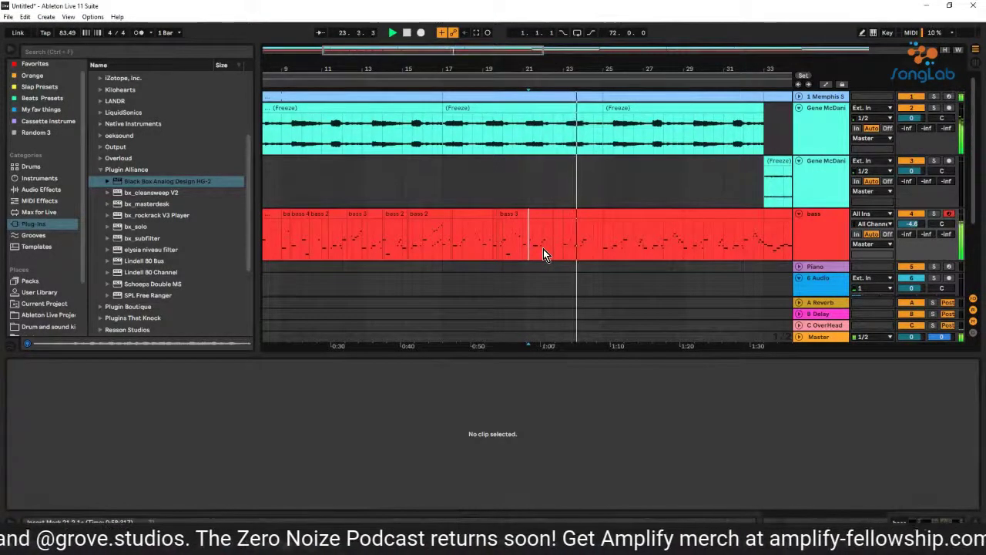
key(F9)
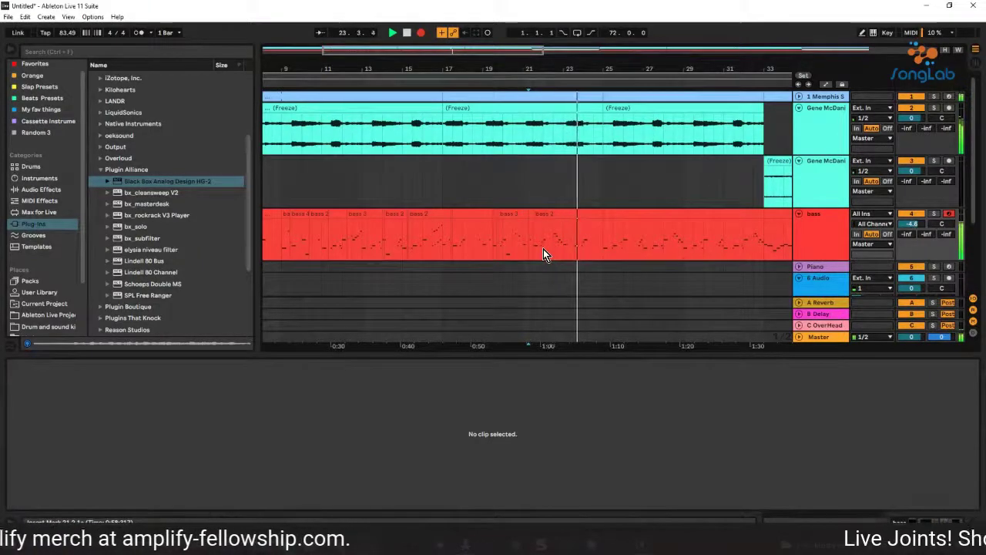
Replay the arrangement from 21.2 several times to examine the passage around 21.3
key(space)
key(space)
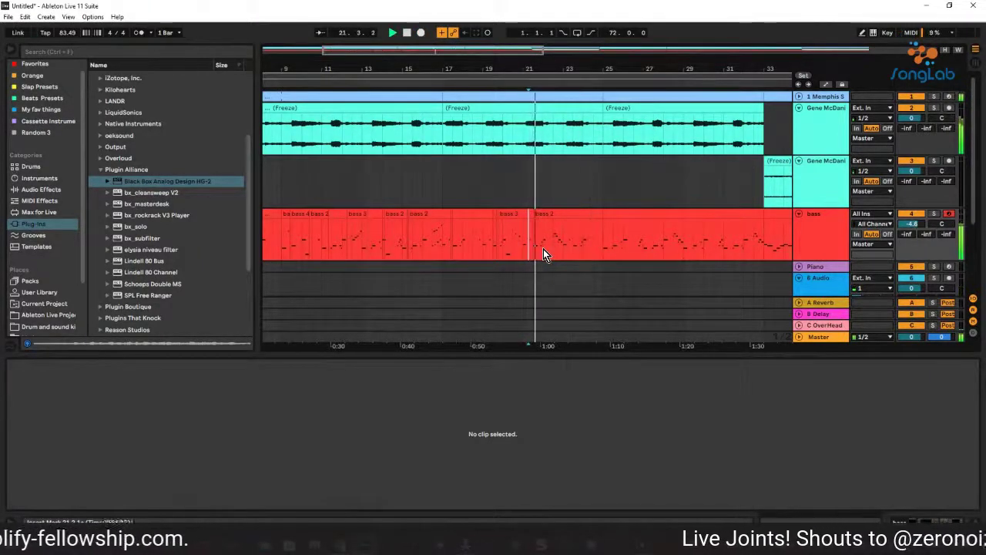
key(space)
key(space)
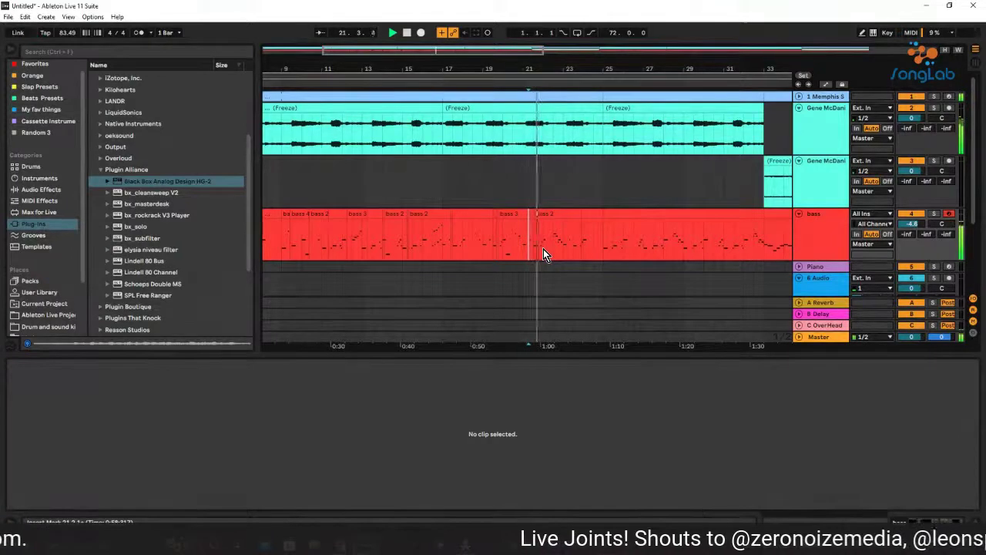
key(space)
key(space)
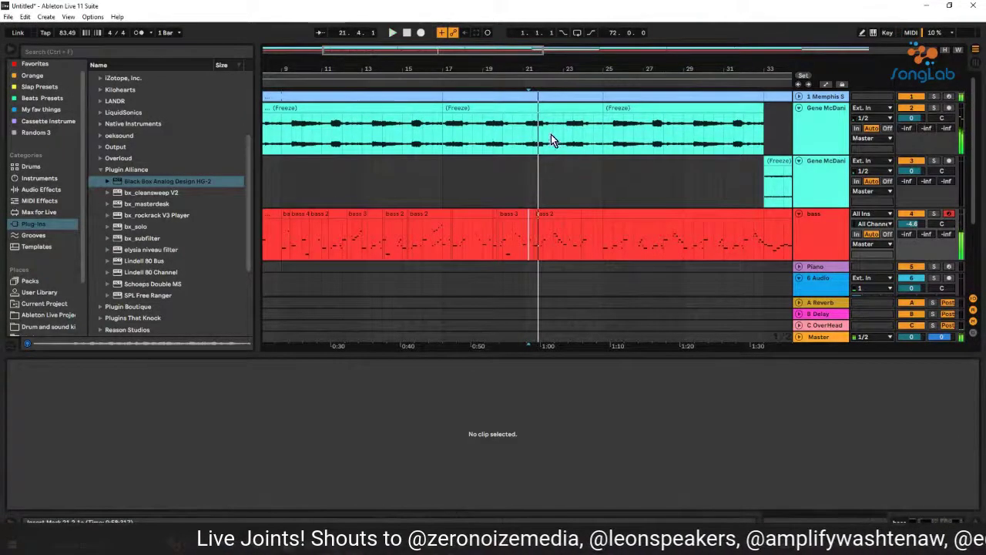
Unfold the Memphis drum track and play it back from bar 21 to examine its pattern
click(798, 98)
key(space)
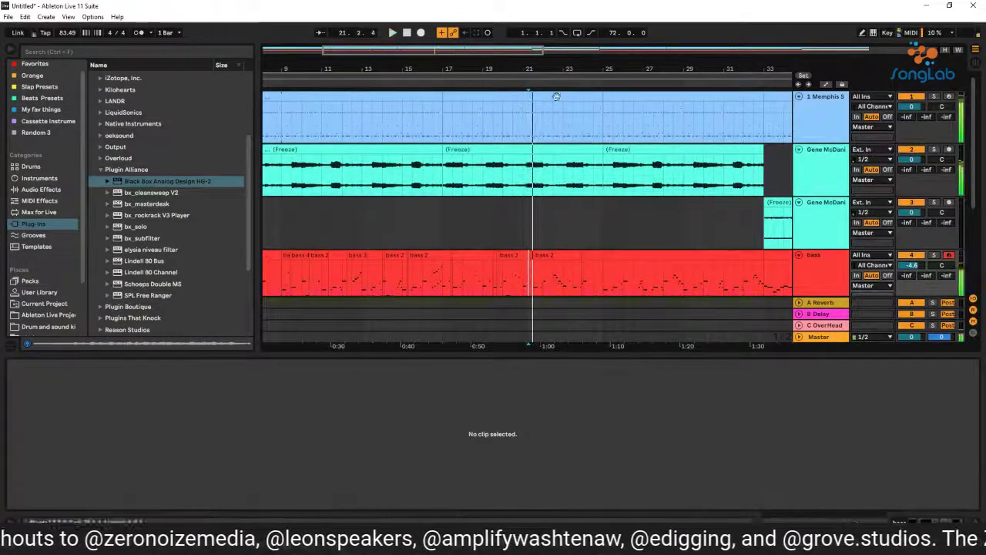
key(space)
drag(542, 62, 473, 122)
click(473, 121)
key(space)
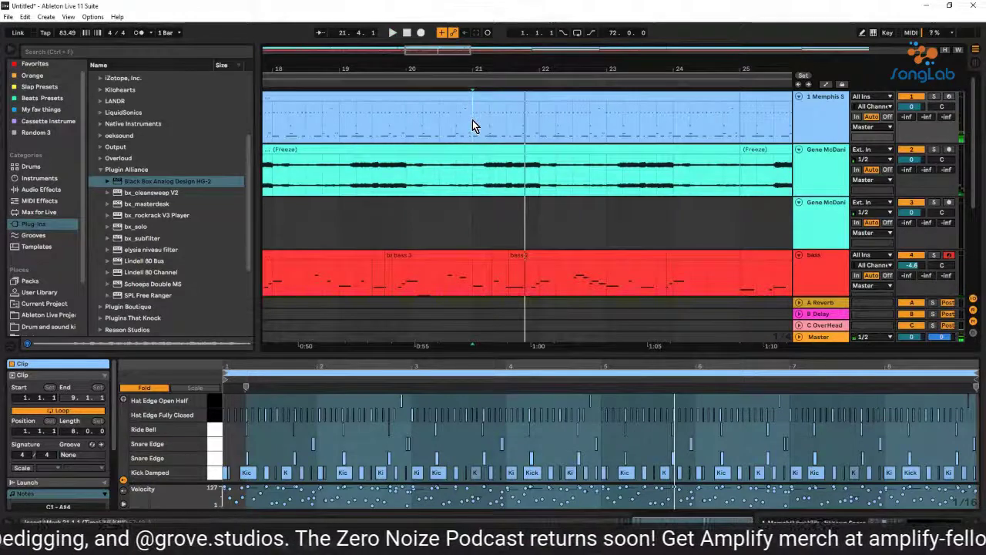
Split the Memphis drum clip's half-bar section from 21.1 to 21.3 into its own clip and play it back
drag(473, 125, 504, 127)
right_click(505, 127)
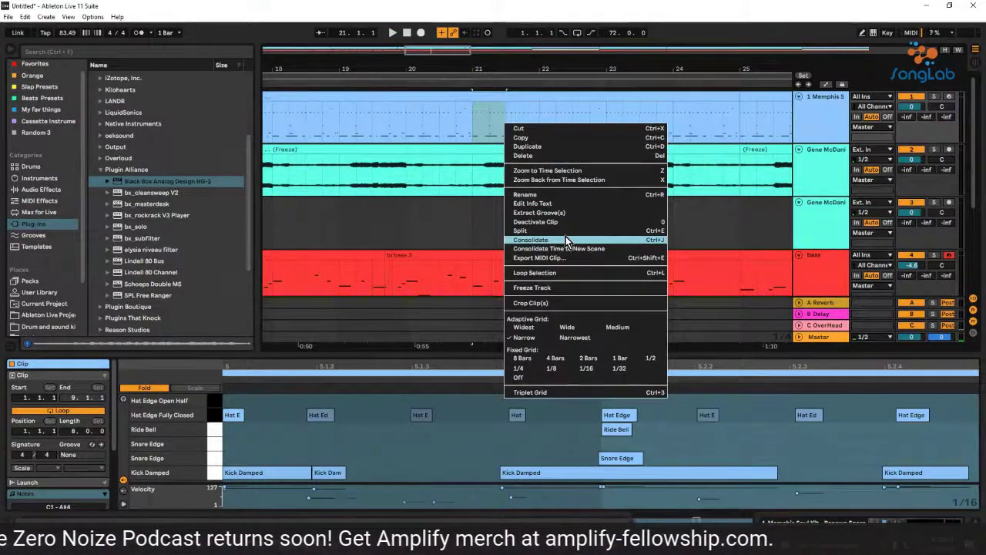
click(565, 231)
key(space)
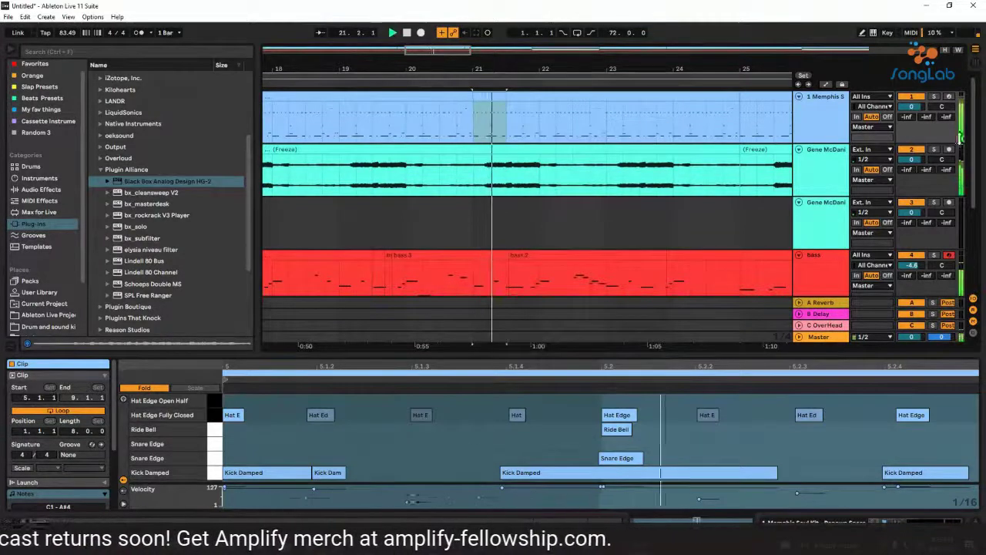
Arm the Memphis Soul drum track for recording and undo the last edit
click(950, 97)
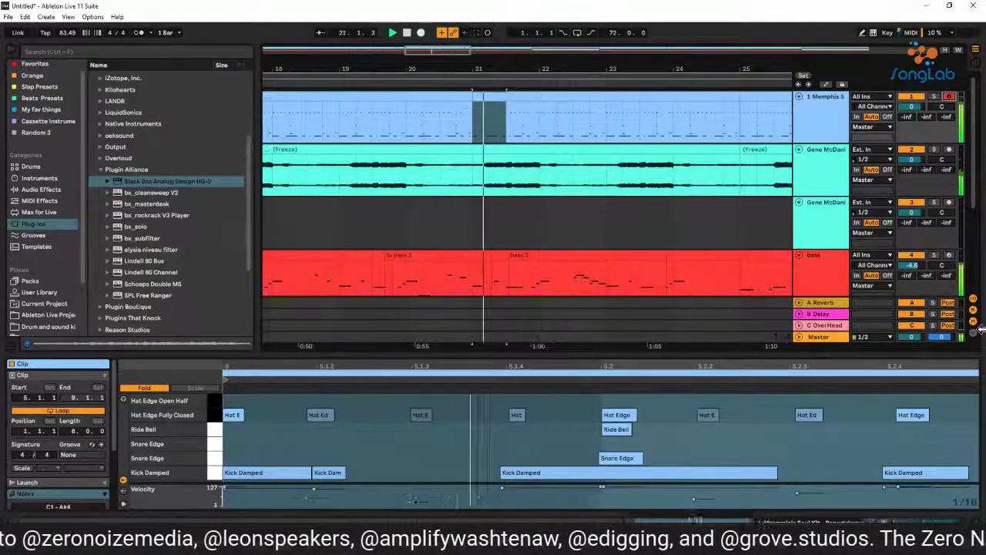
key(Escape)
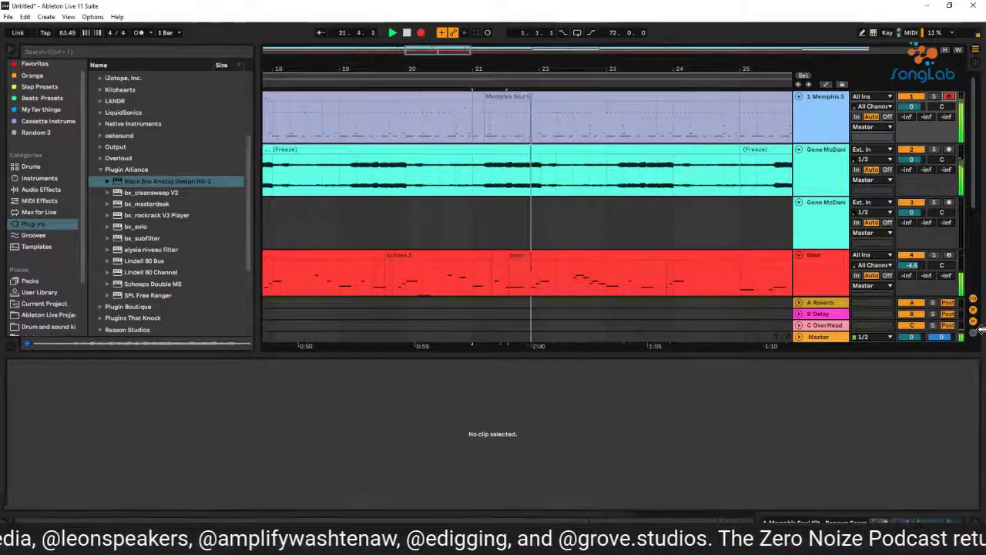
key(ctrl+z)
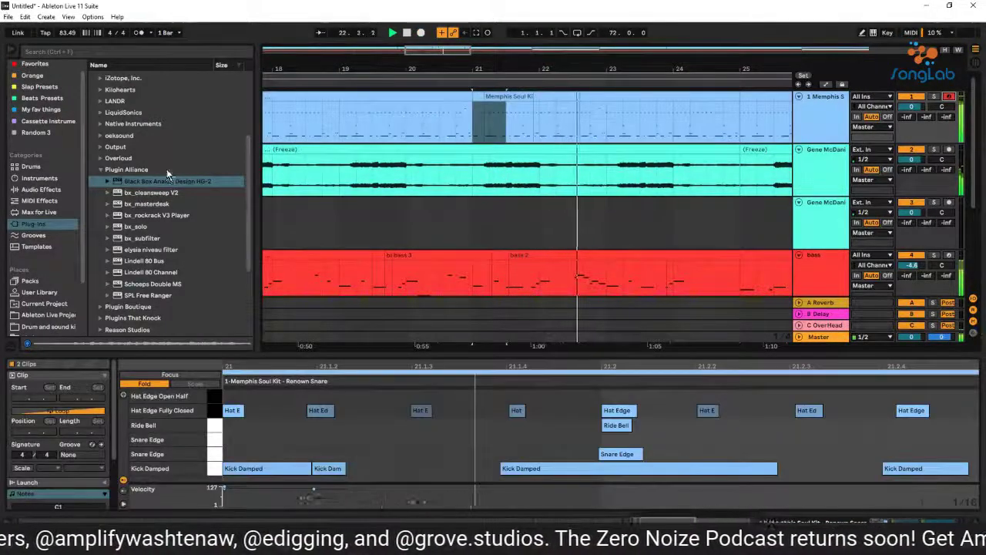
Cut the drums out of the first beat of bar 25 in the Memphis Soul track, resuming just before 25.2, and play the gap
drag(518, 76, 519, 66)
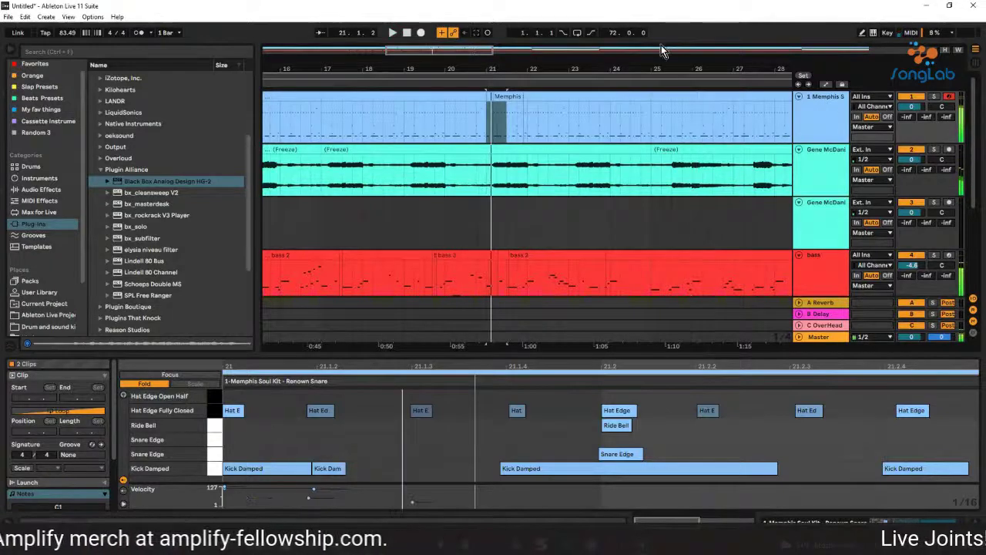
drag(636, 70, 562, 76)
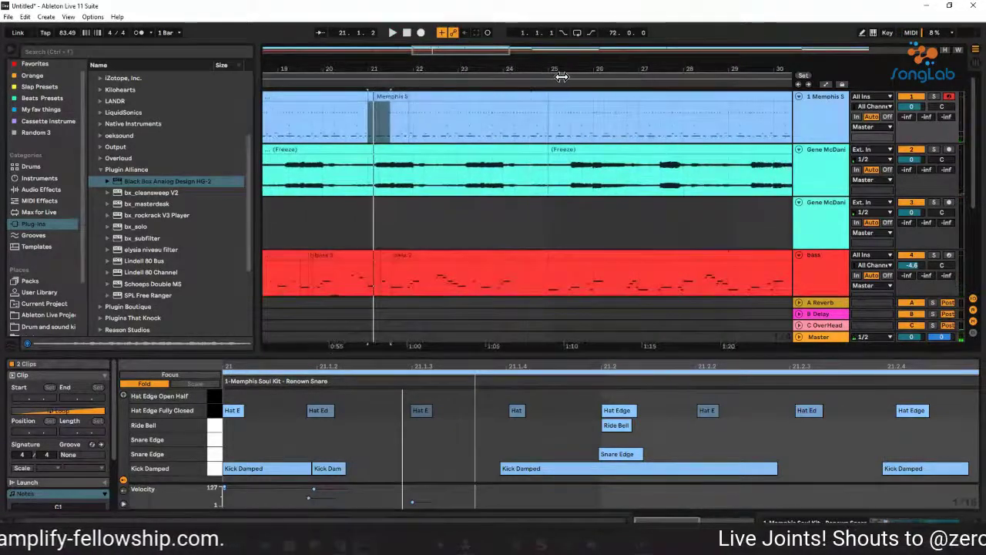
click(546, 97)
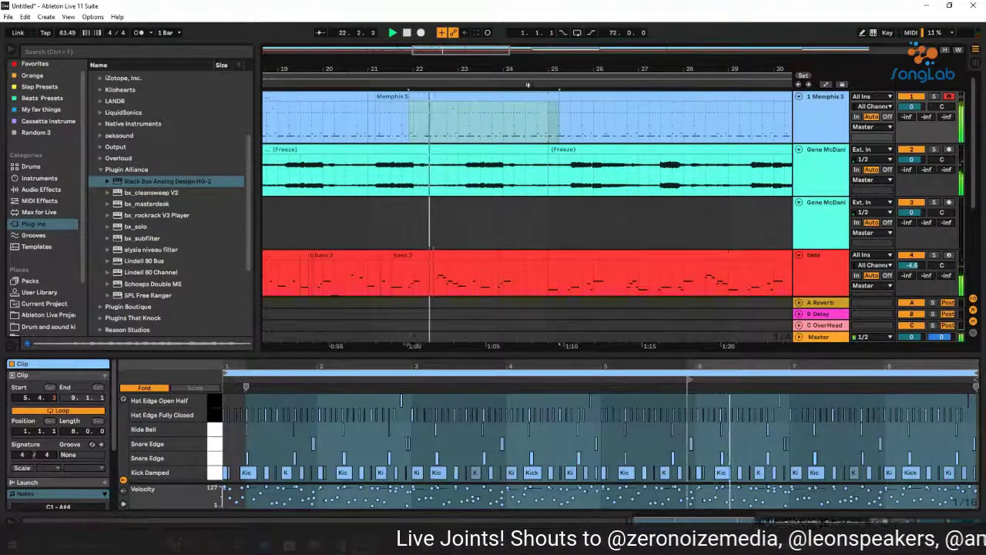
drag(553, 59, 553, 66)
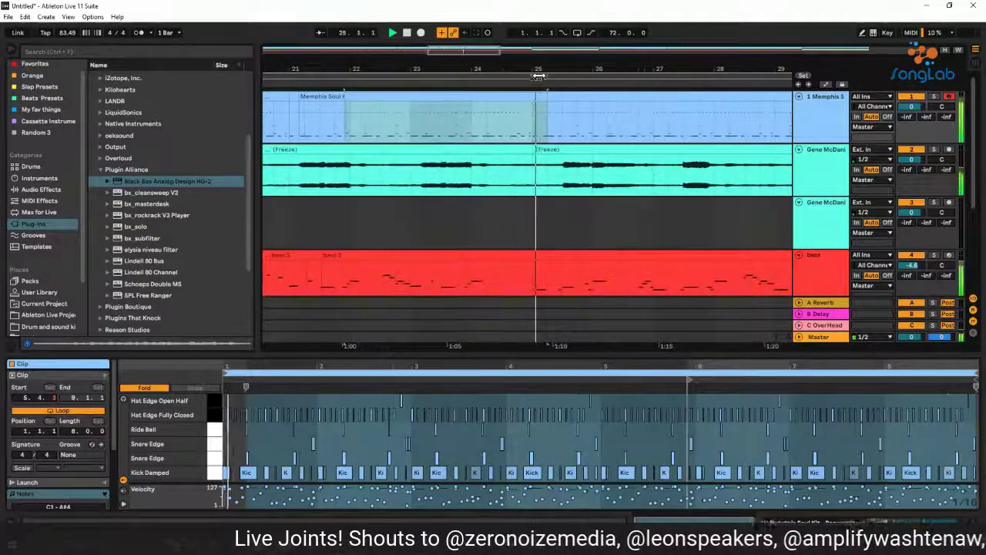
drag(530, 123, 544, 125)
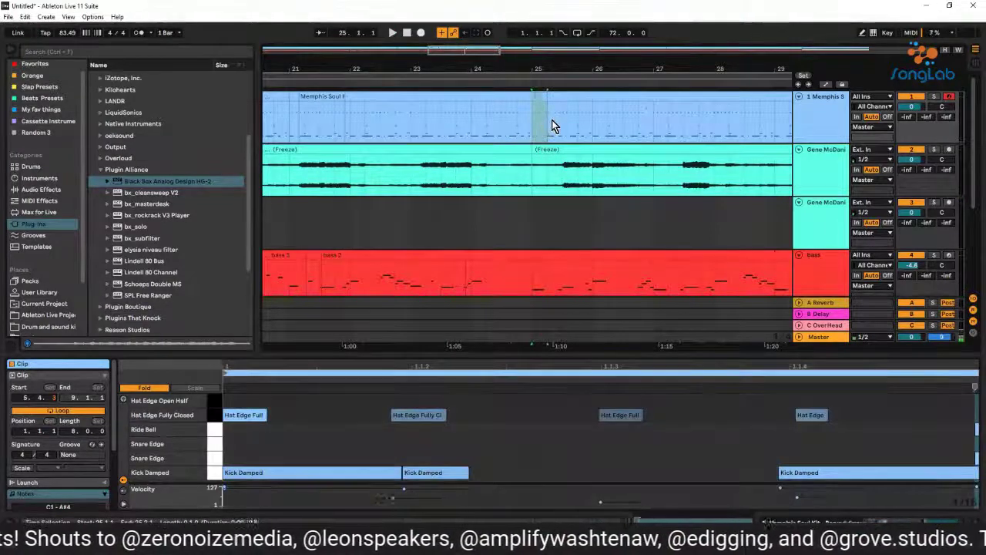
key(space)
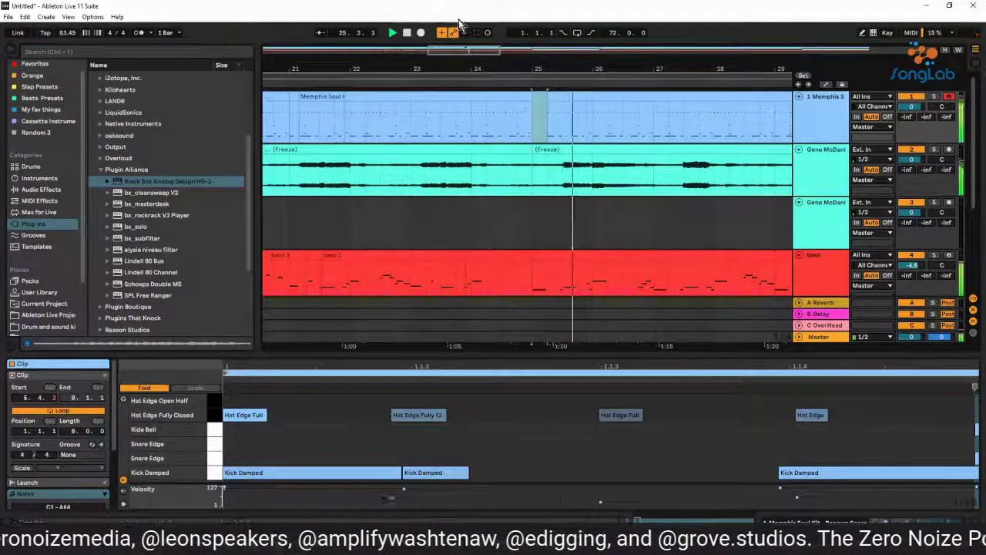
scroll(552, 67, up, 3)
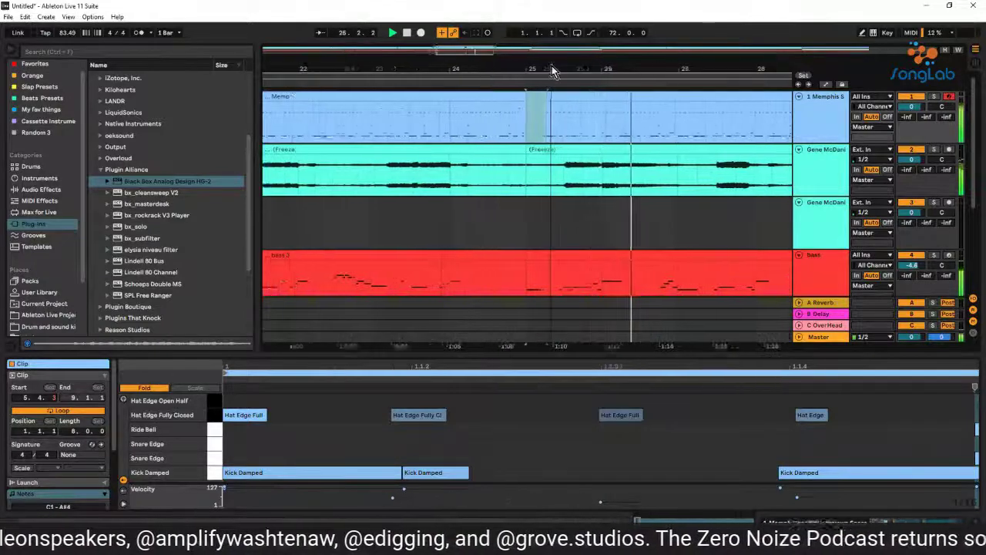
scroll(551, 68, up, 2)
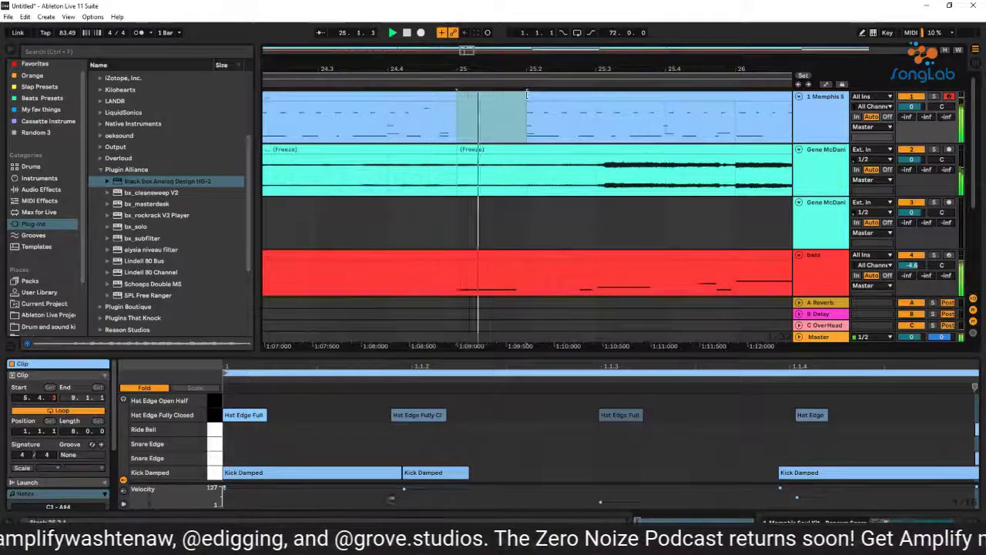
key(space)
click(527, 94)
drag(526, 94, 518, 97)
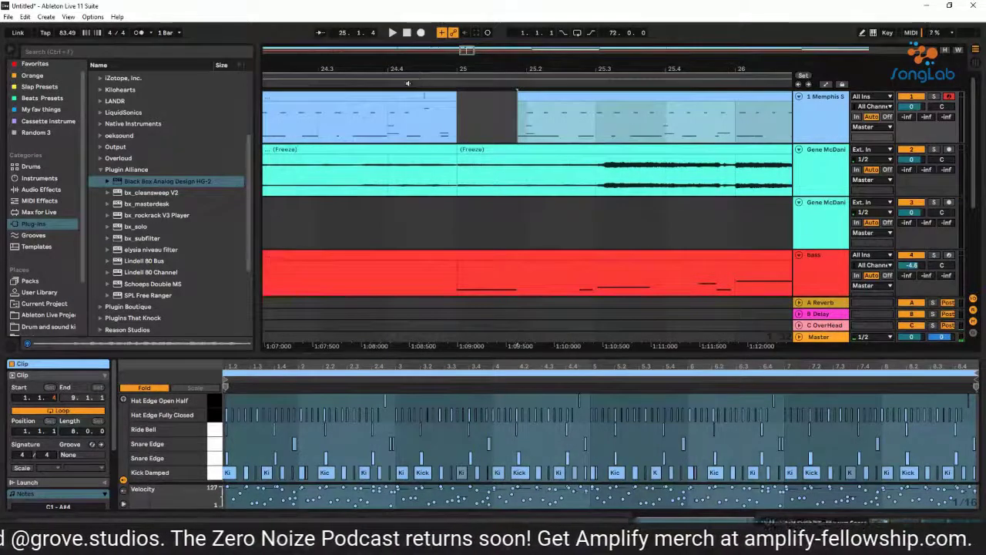
click(408, 84)
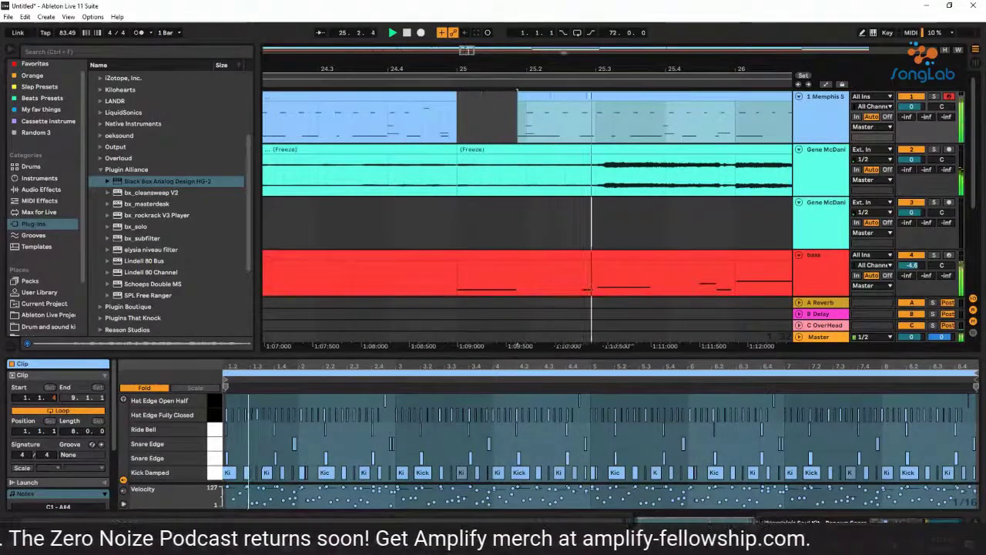
Play back the arrangement from the drum gap at bar 25 and check the section change at bar 33
scroll(545, 68, down, 8)
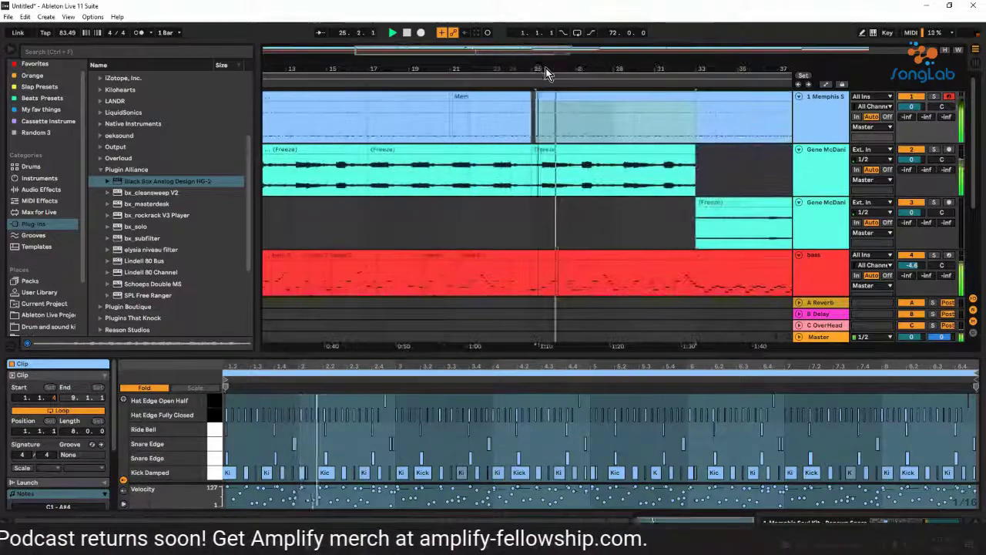
scroll(553, 66, down, 5)
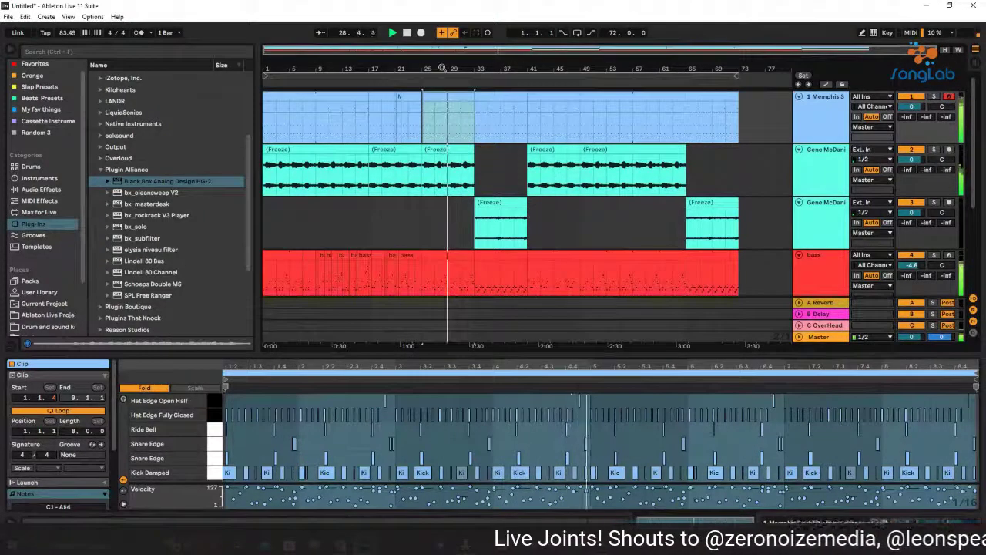
key(space)
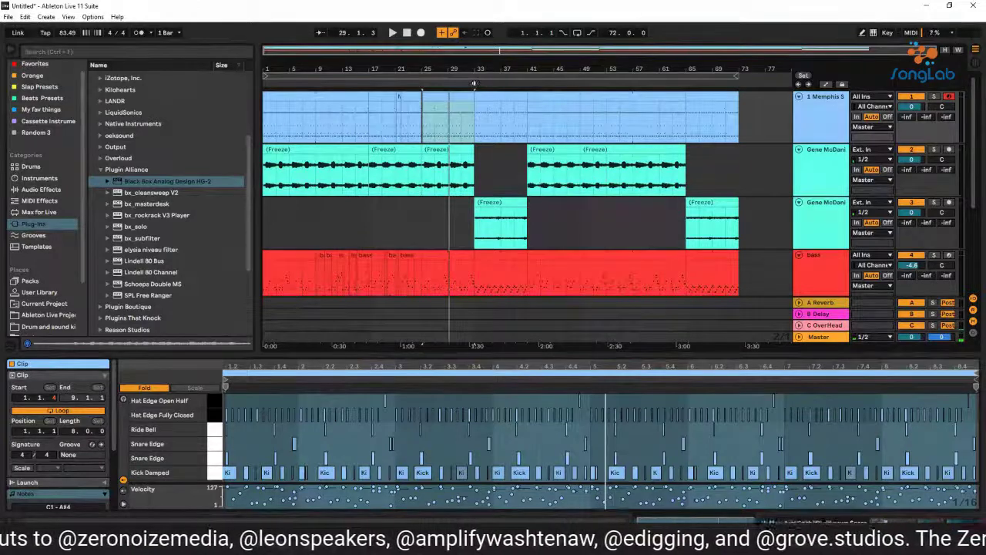
key(space)
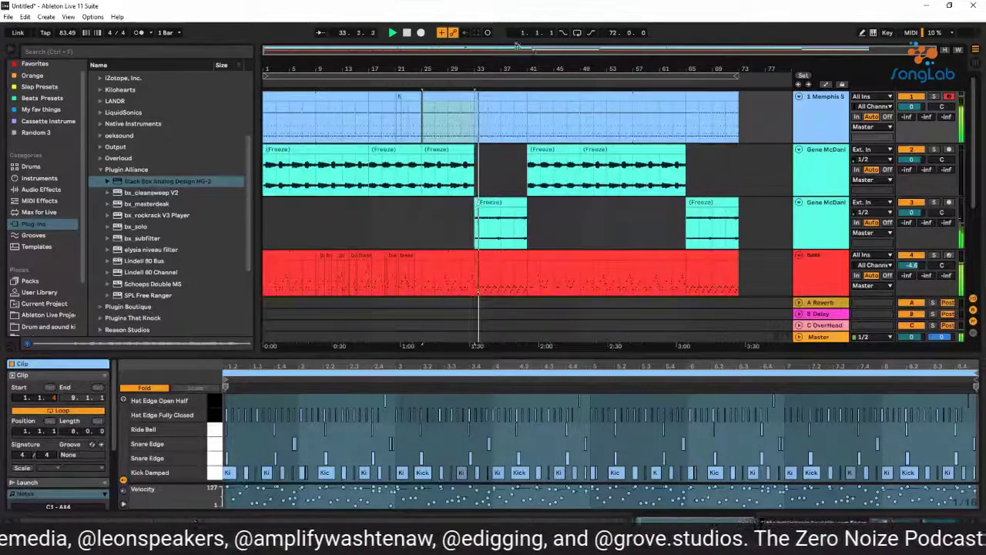
click(420, 84)
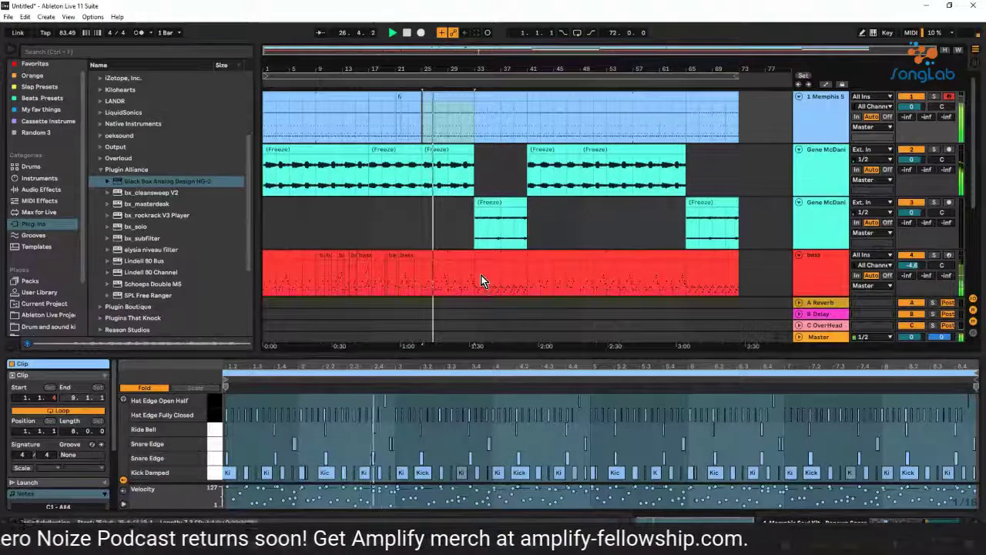
Open the bass section spanning bars 25 to 33 in the note editor and play it back
click(447, 255)
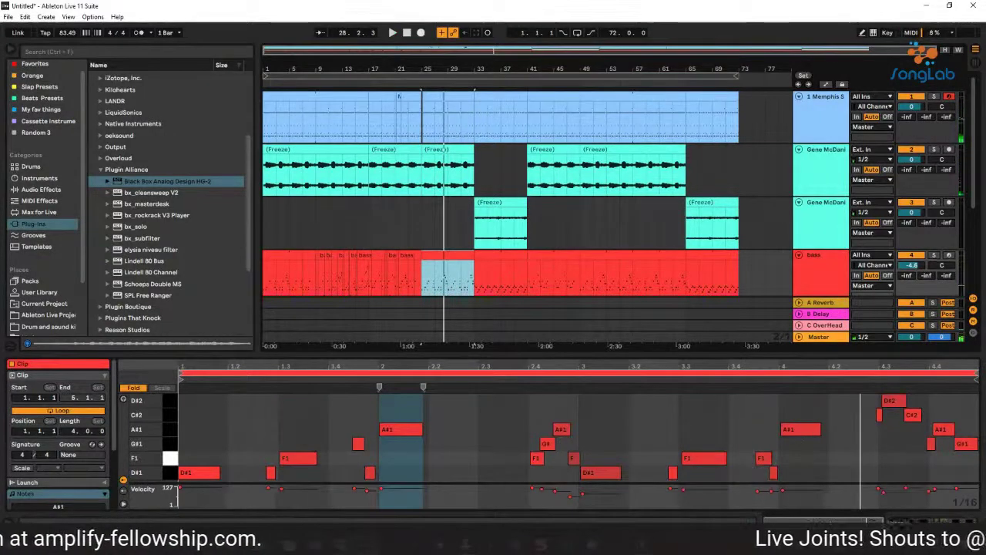
mouse_move(331, 518)
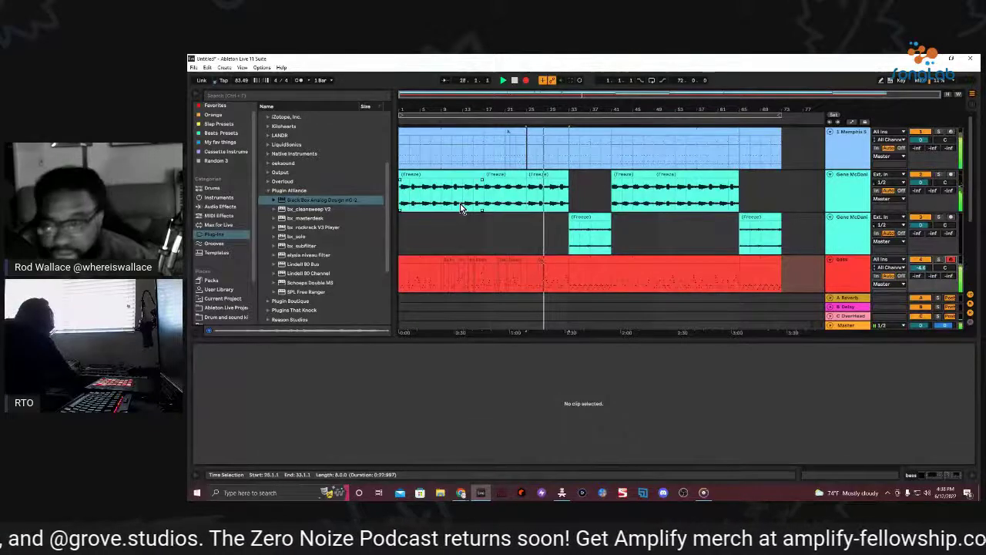
key(space)
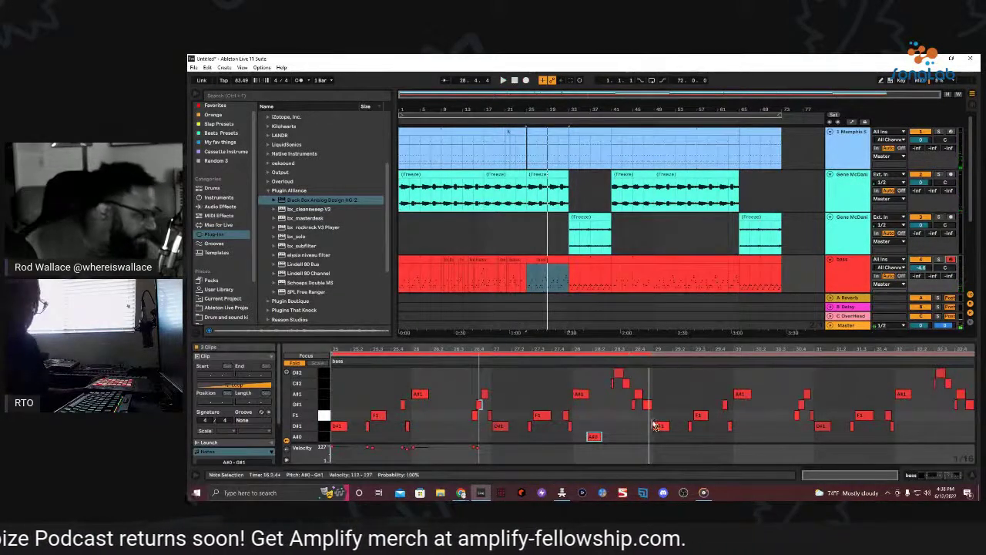
key(space)
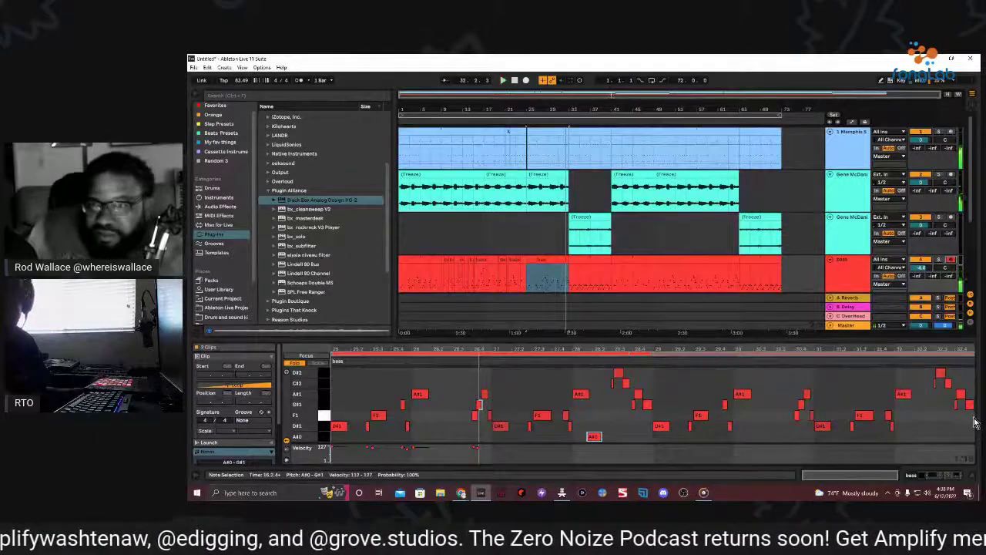
Try deleting the descending bass fill notes at the end of bar 32 and play the section
drag(972, 420, 930, 380)
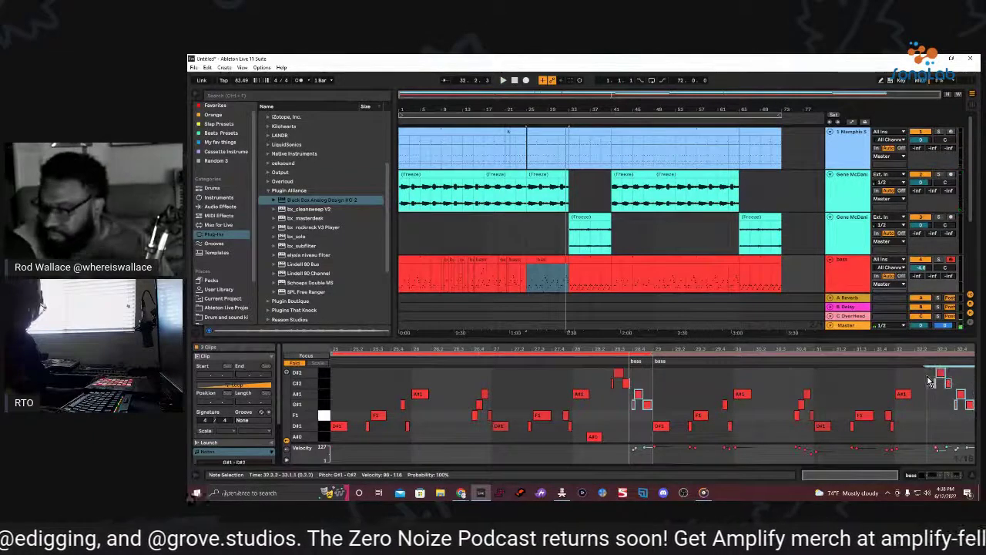
key(Delete)
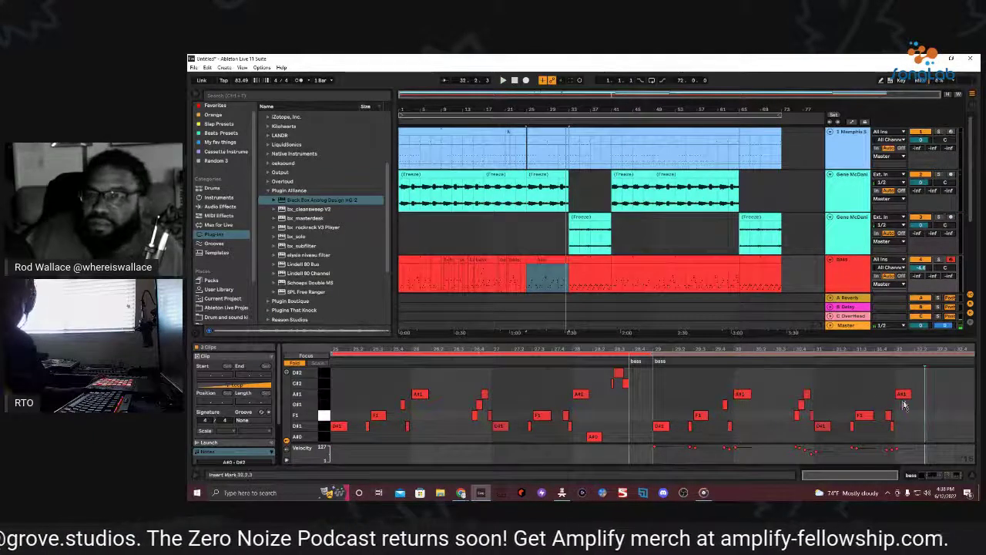
key(space)
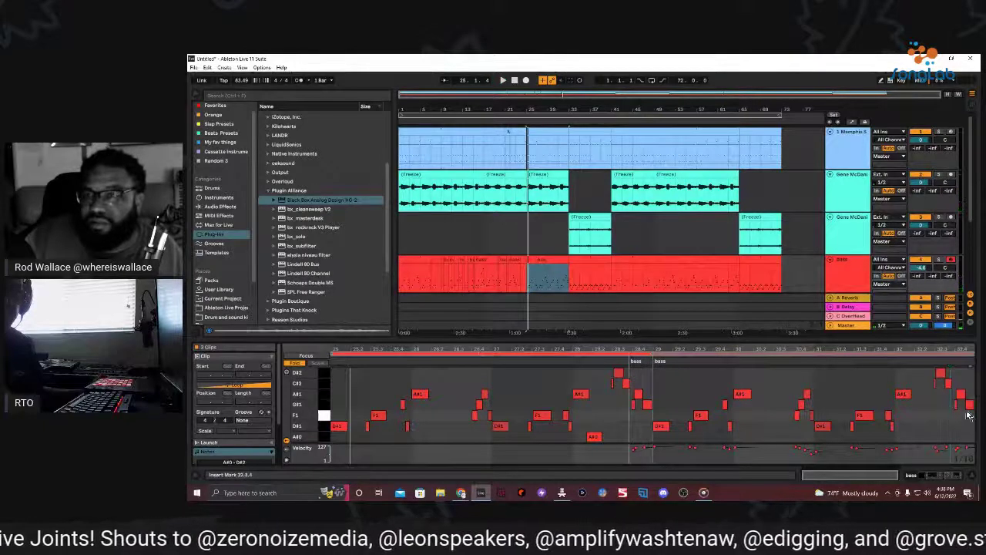
Try deactivating the bass clip segment from 32.3.1 to 33.1.1, and undo the deactivation
drag(969, 415, 941, 426)
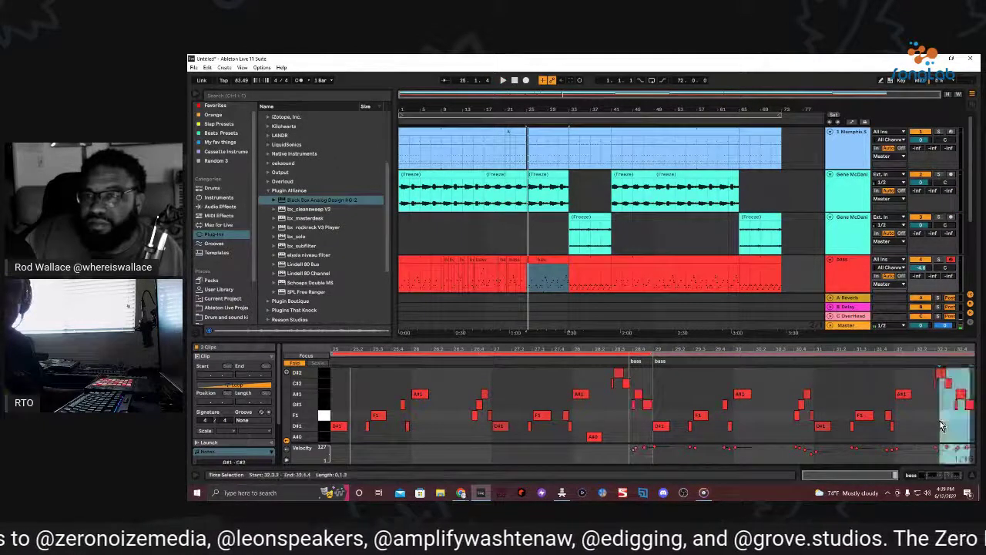
click(940, 425)
drag(566, 108, 596, 251)
scroll(565, 289, down, 1)
right_click(592, 239)
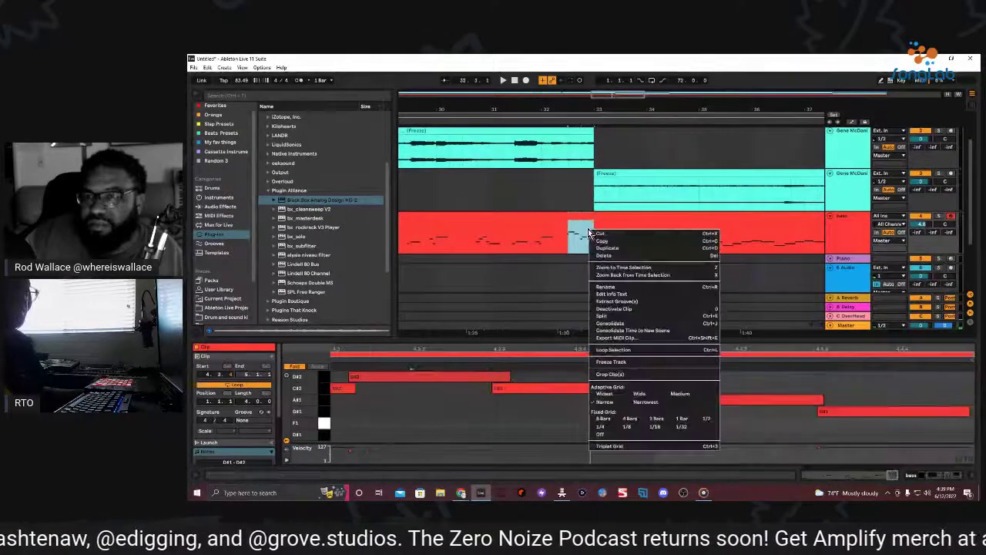
click(641, 310)
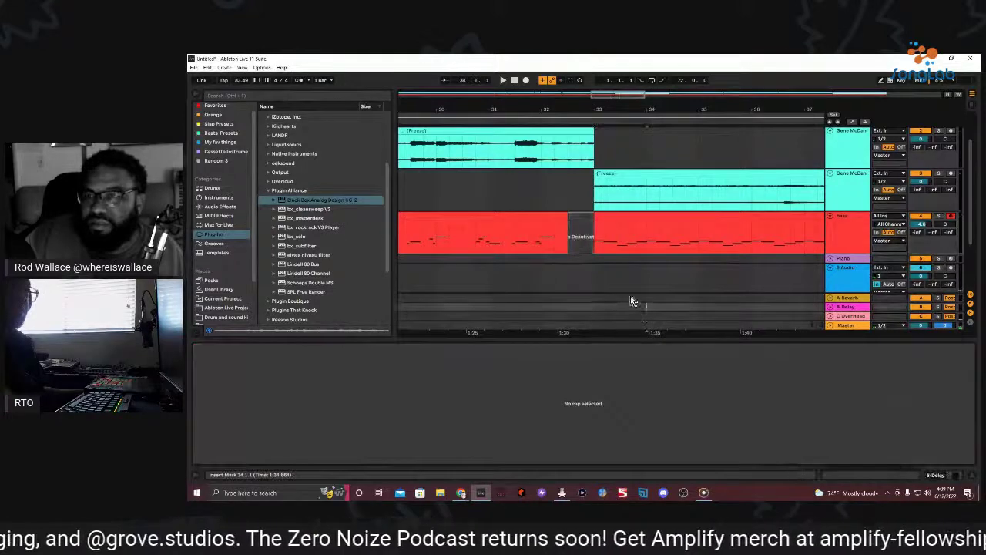
key(ctrl+z)
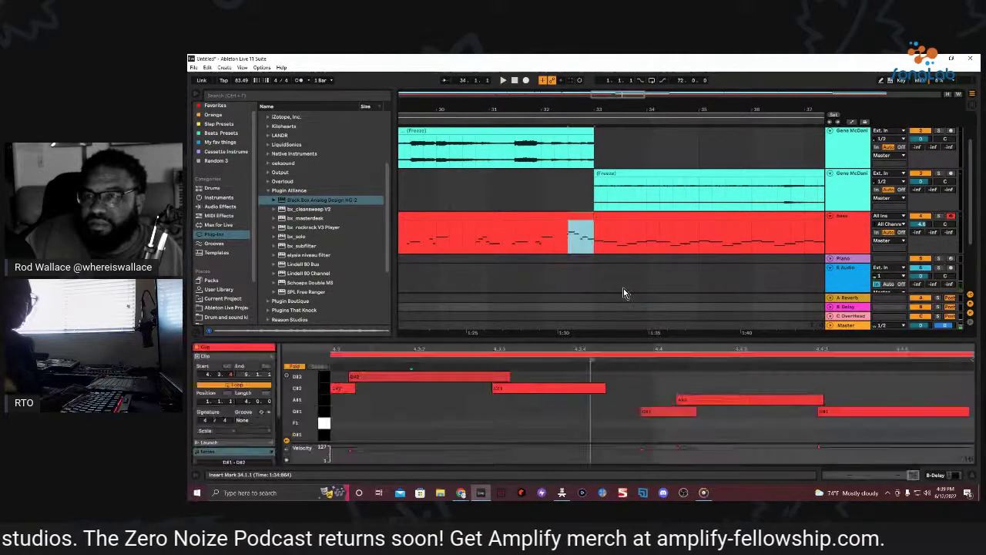
Play back the bass fill and the transition from the end of bar 32 into bar 33
key(space)
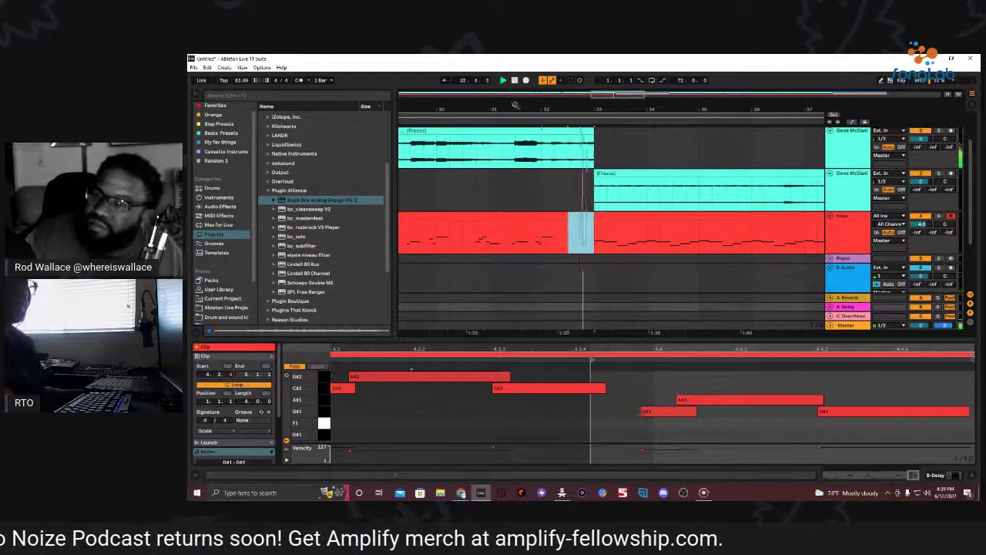
drag(580, 116, 526, 119)
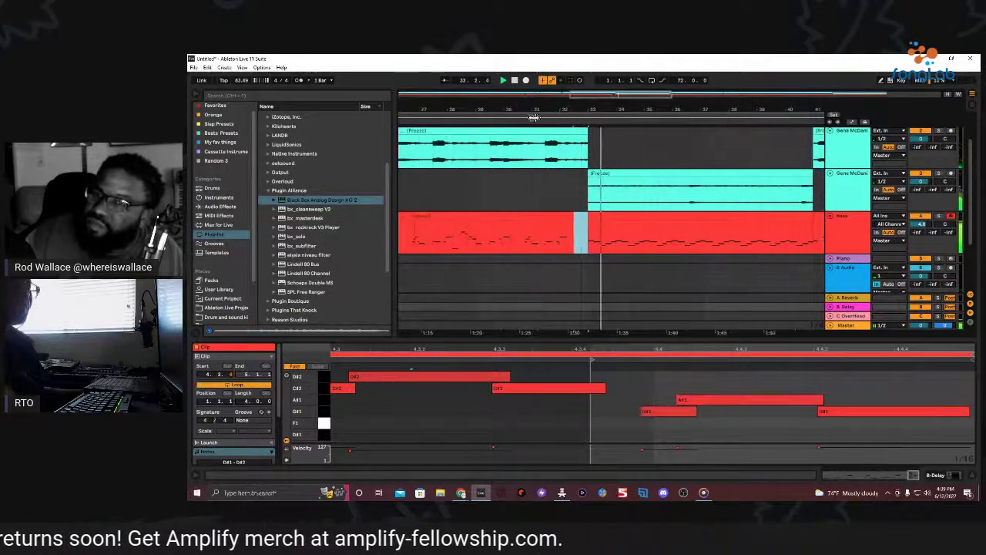
click(526, 120)
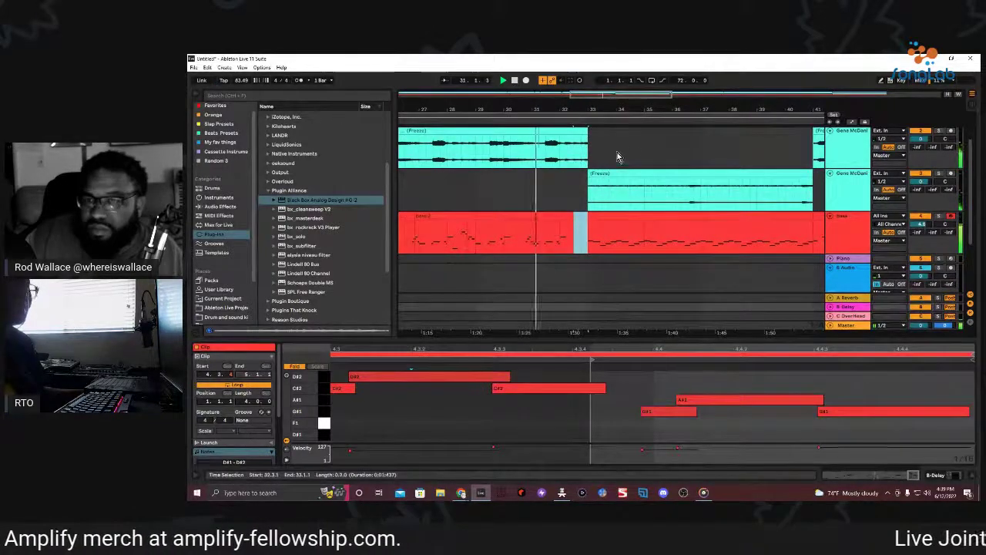
scroll(603, 161, up, 1)
scroll(604, 170, up, 1)
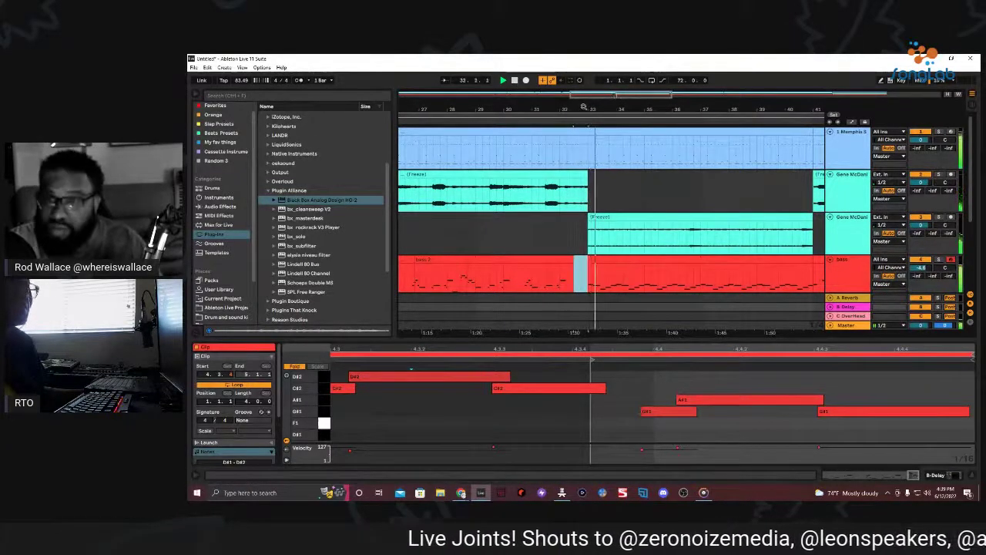
drag(583, 106, 550, 93)
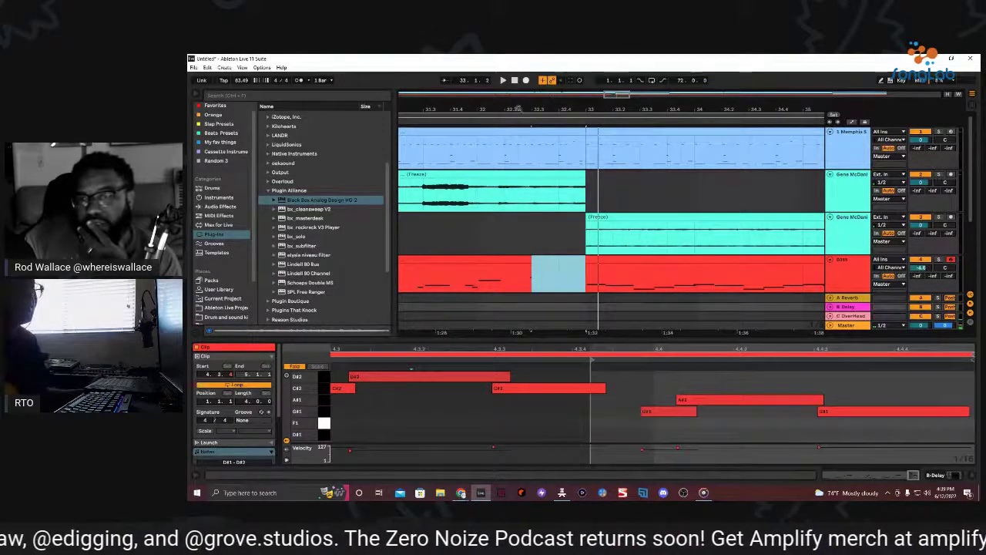
click(532, 121)
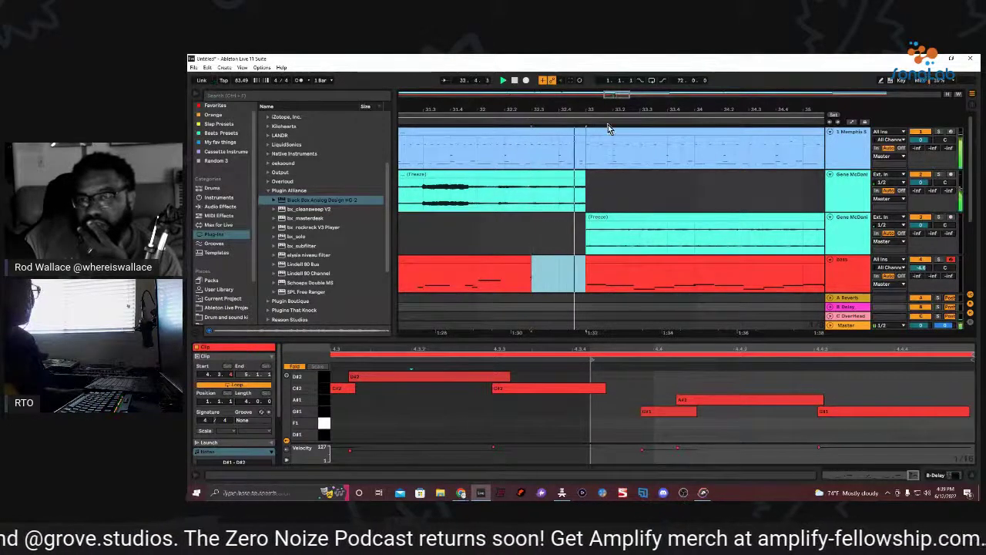
Delete the bass segment from 32.3.1 to 33.1.1 and trim the end of the preceding drum clip back to 32.3.1
scroll(585, 109, up, 5)
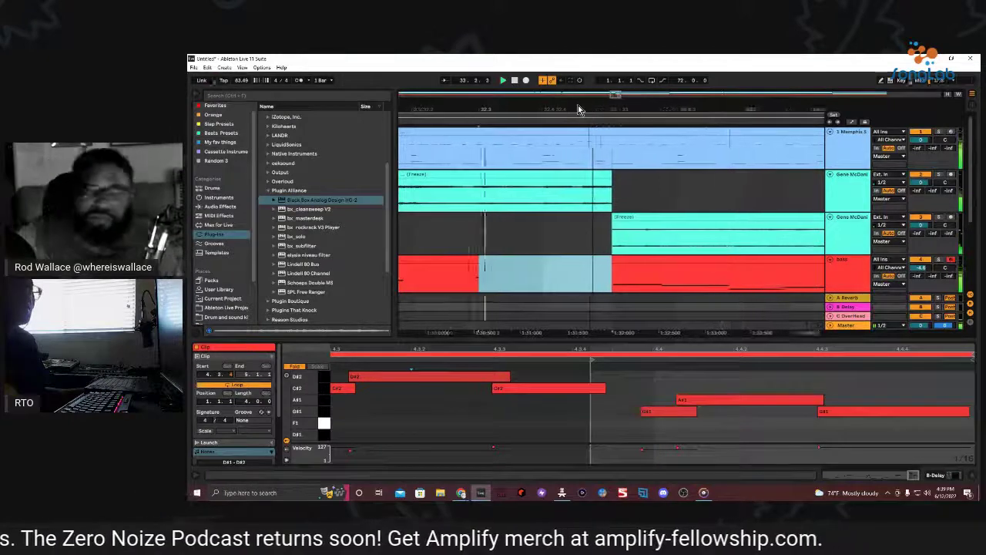
scroll(585, 109, down, 2)
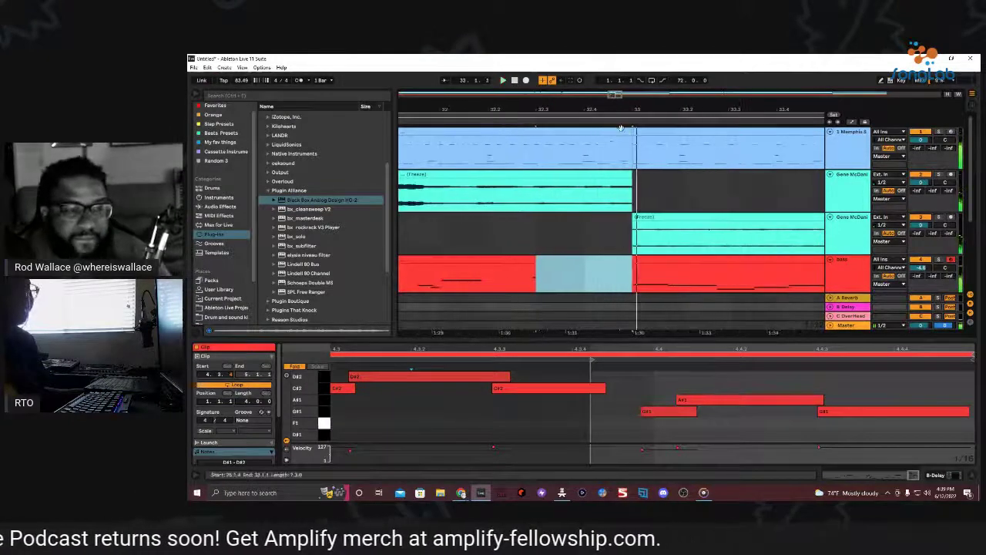
click(622, 128)
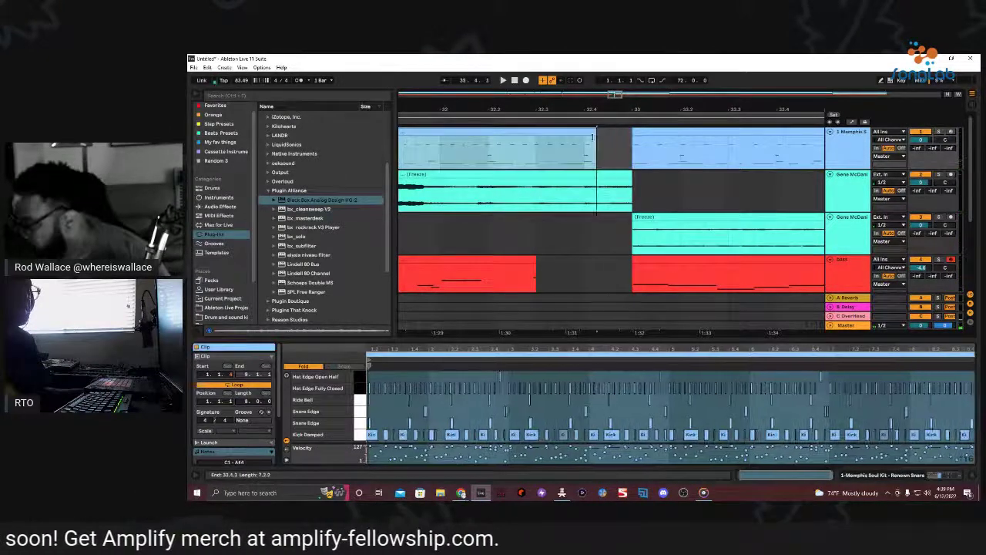
drag(628, 131, 585, 135)
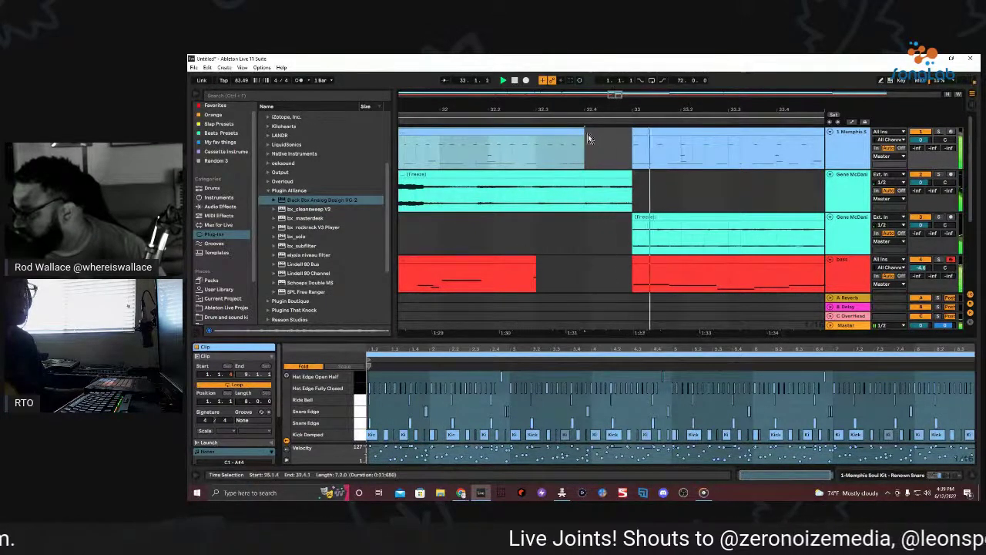
mouse_move(559, 112)
mouse_down()
mouse_move(579, 132)
mouse_move(547, 134)
mouse_up()
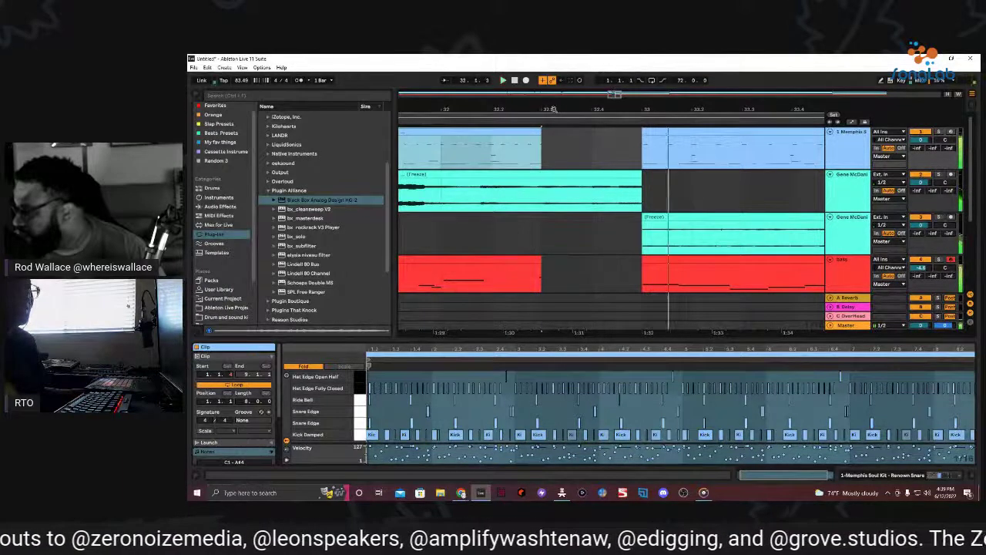
Play back the drum and bass dropout leading into bar 33
drag(554, 109, 585, 112)
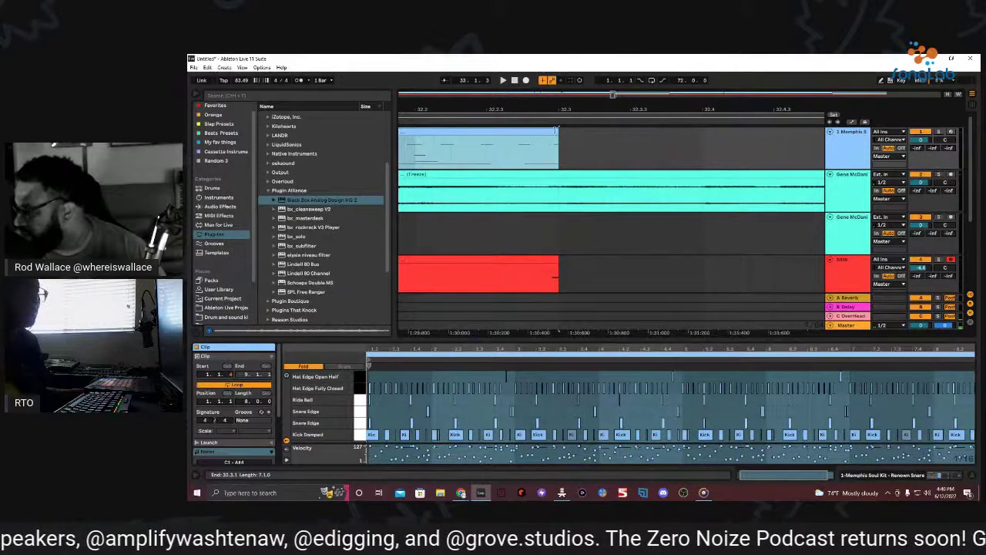
key(space)
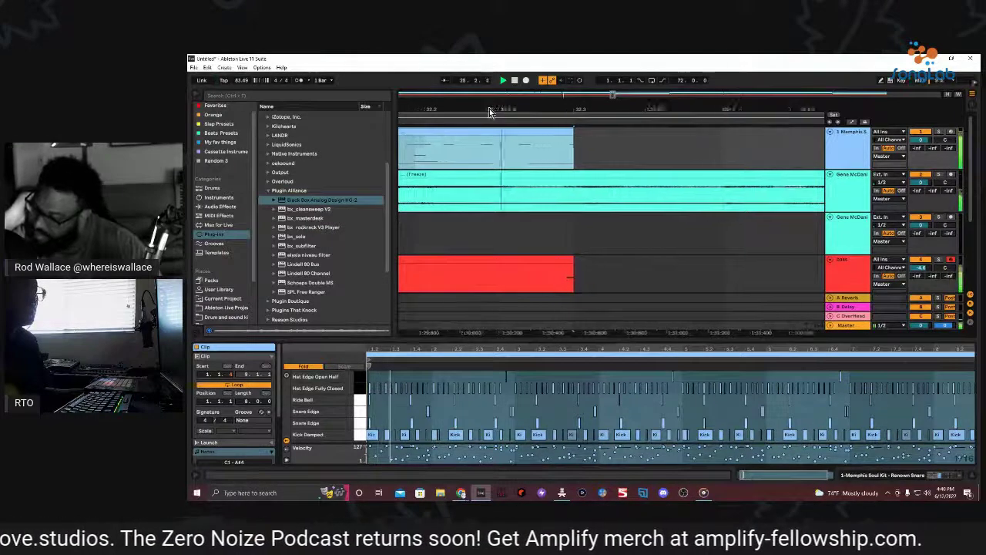
drag(489, 109, 493, 91)
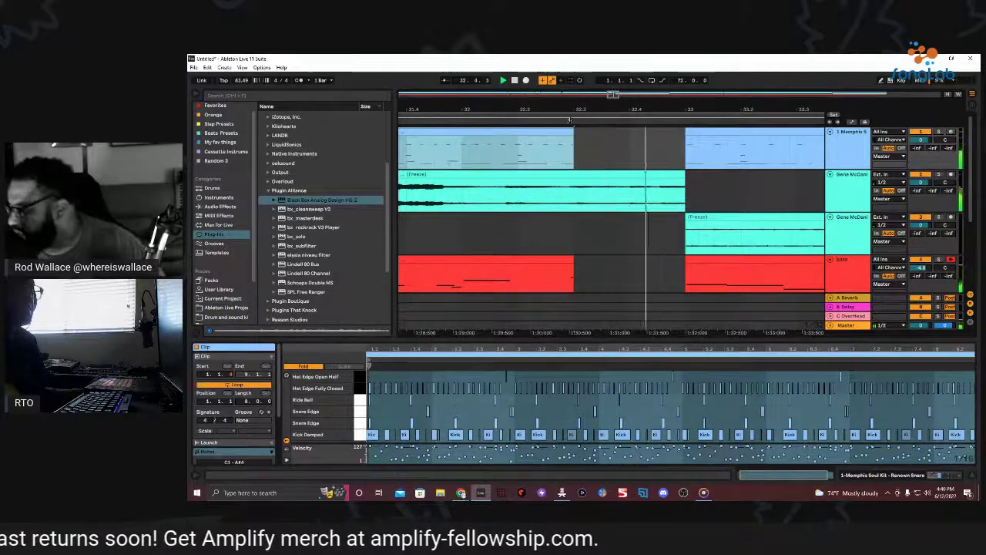
drag(536, 110, 539, 116)
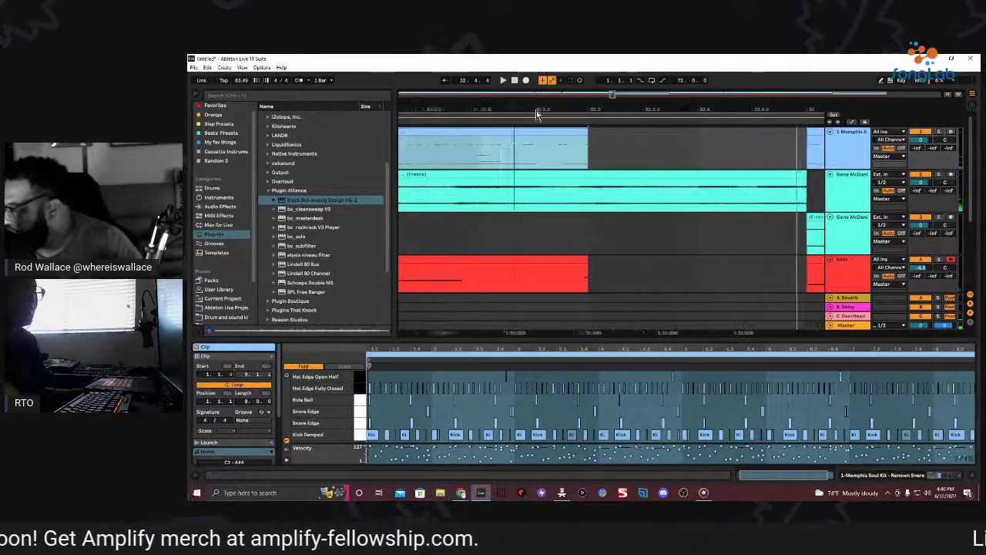
Trim the ends of the drum and bass clips to slightly before 32.3.1, playing back the dropout
click(576, 148)
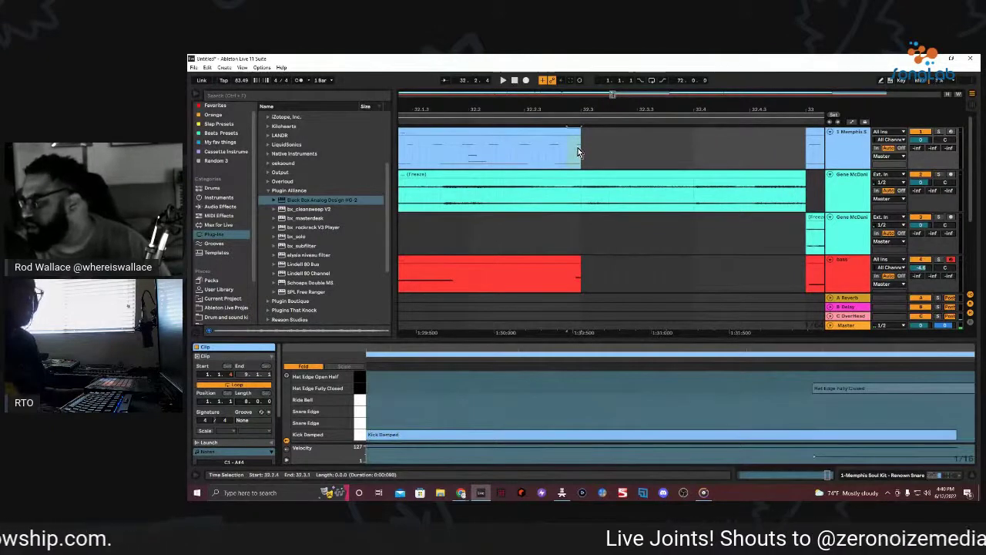
key(space)
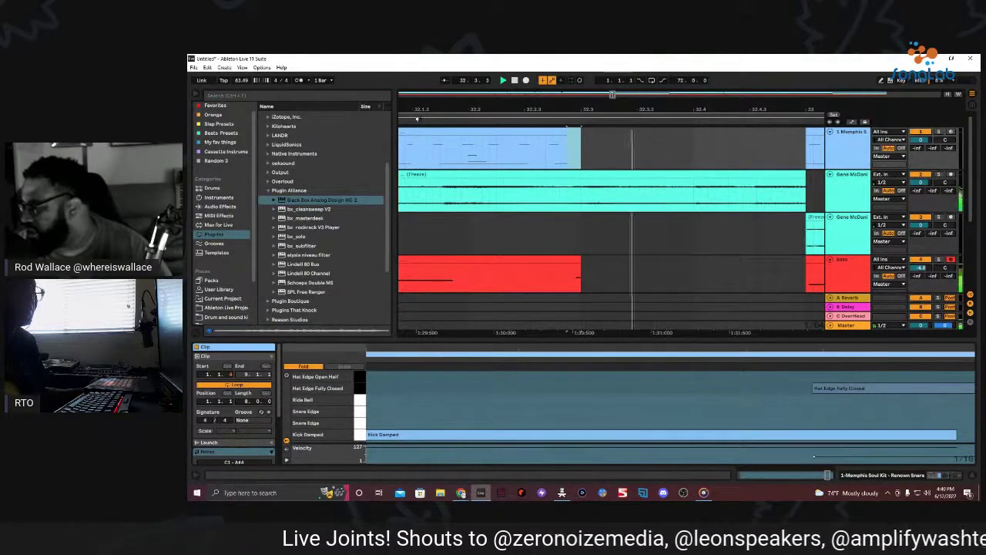
key(space)
click(578, 262)
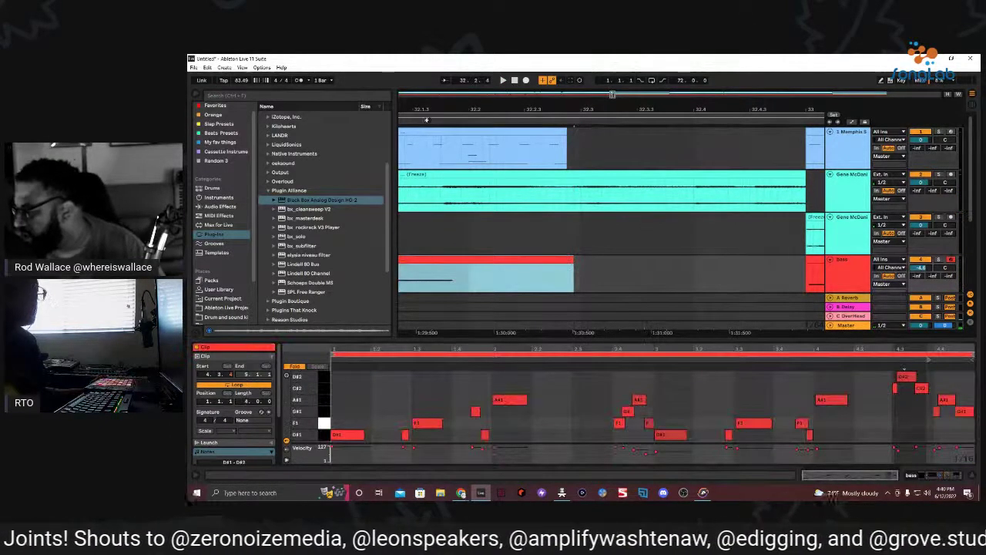
key(space)
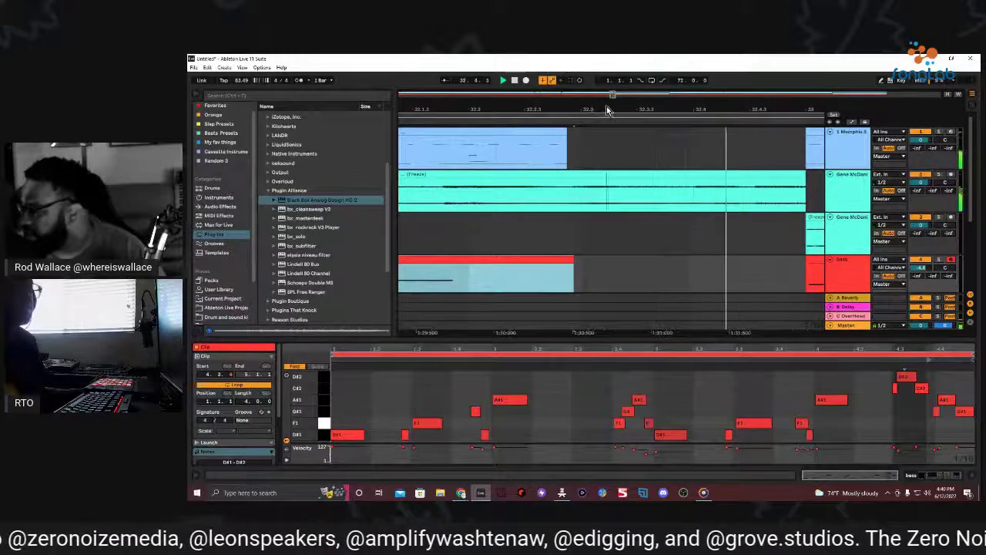
Recolour the drum, sample and bass clips between bars 33 and 41 green
scroll(607, 110, down, 8)
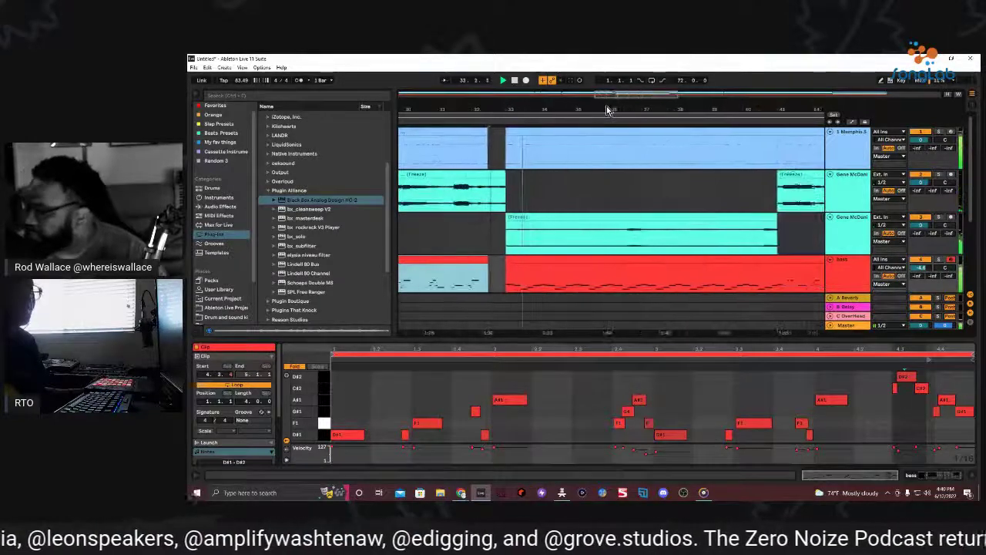
scroll(607, 111, down, 4)
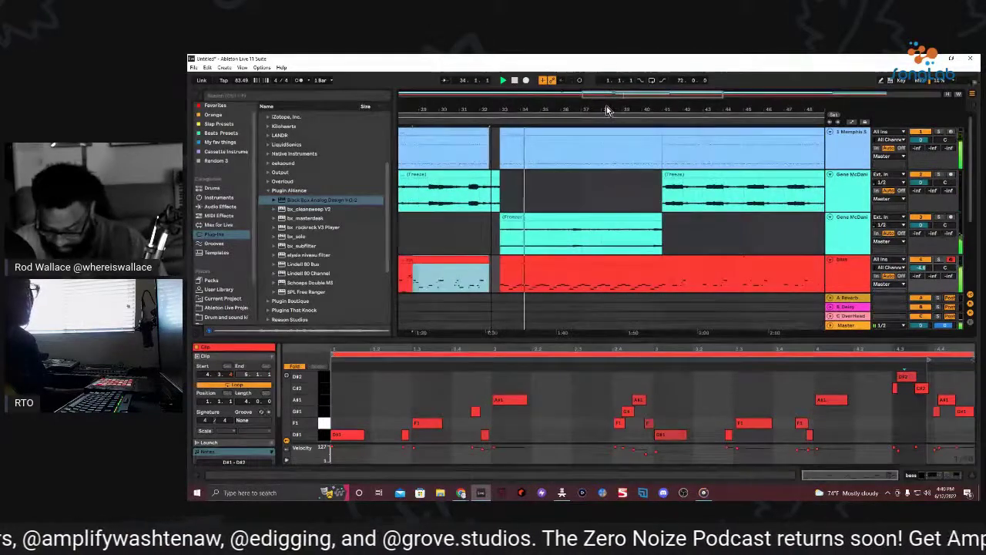
scroll(606, 110, down, 6)
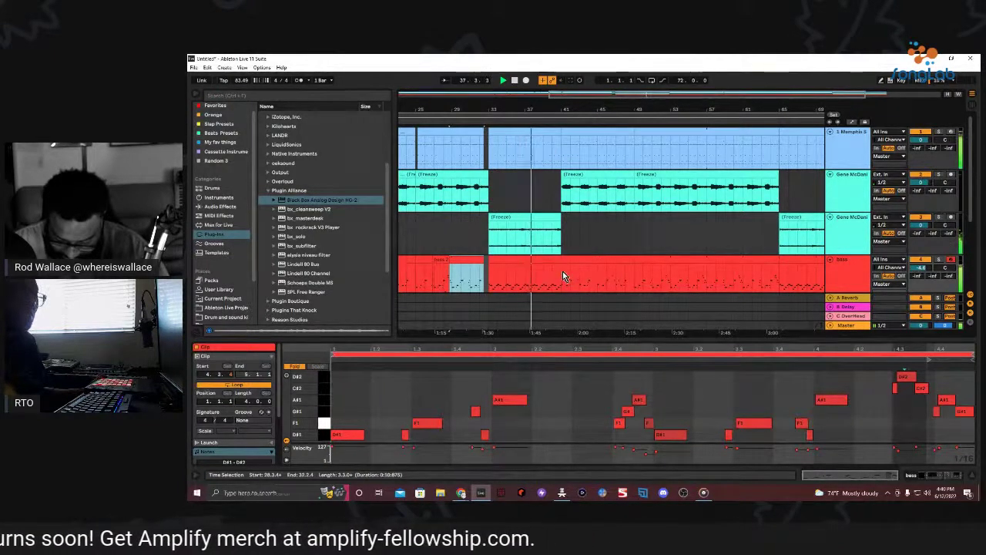
drag(562, 270, 488, 133)
right_click(517, 260)
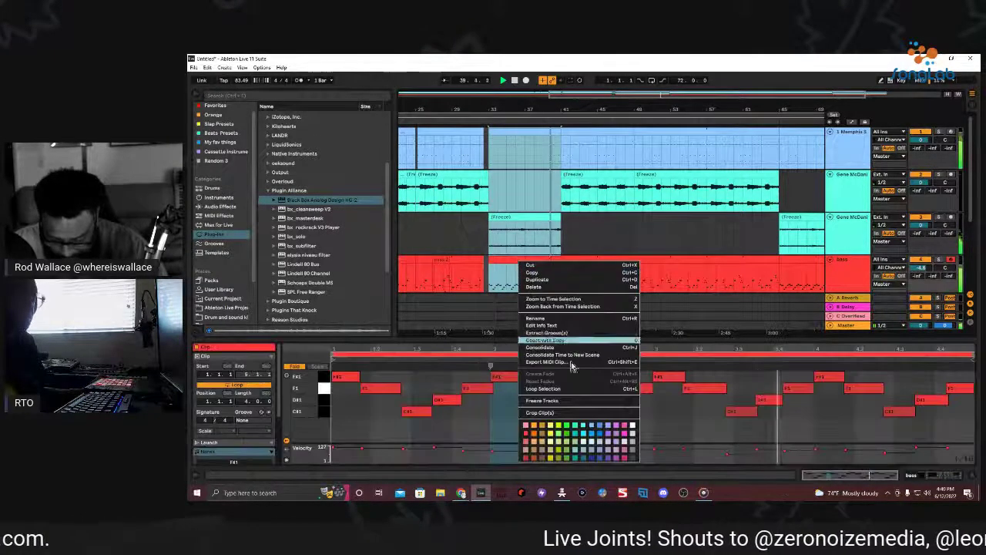
click(627, 435)
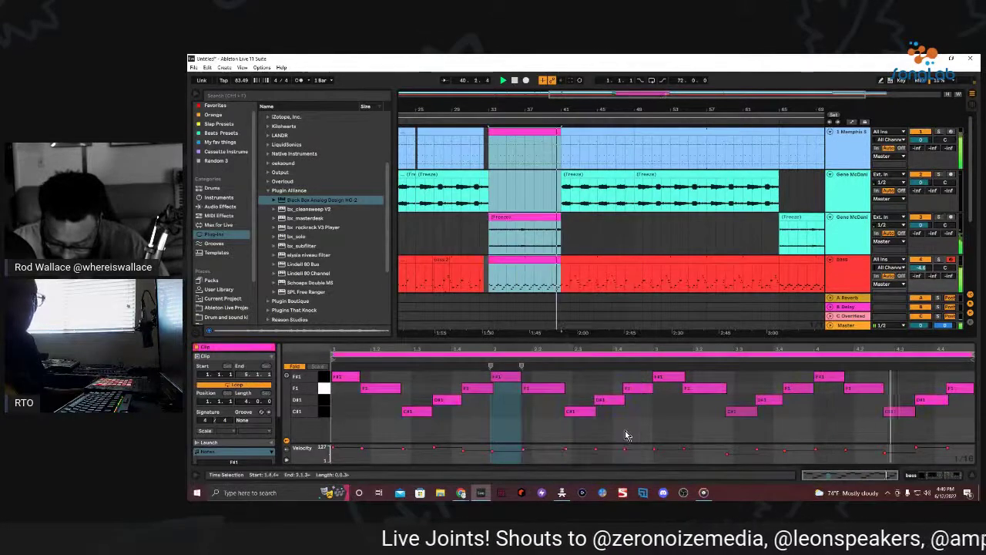
right_click(520, 257)
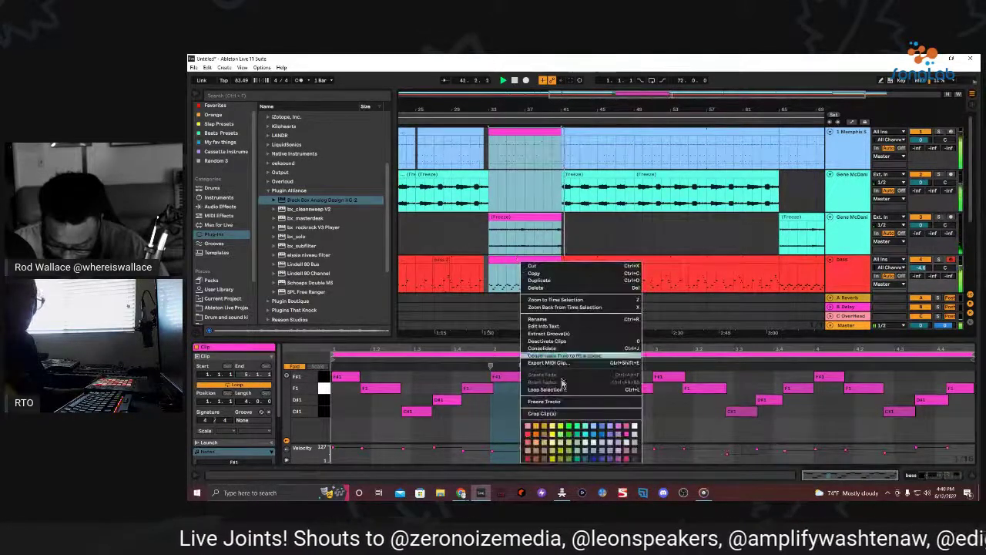
click(572, 434)
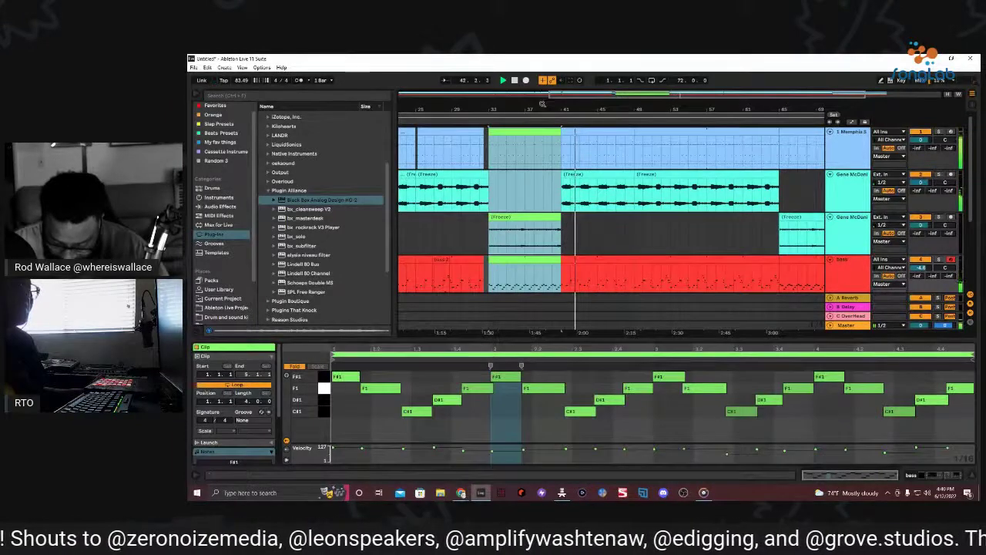
Recolour the drum, sample and bass clips between bars 65 and 73 in the same green
scroll(542, 103, down, 3)
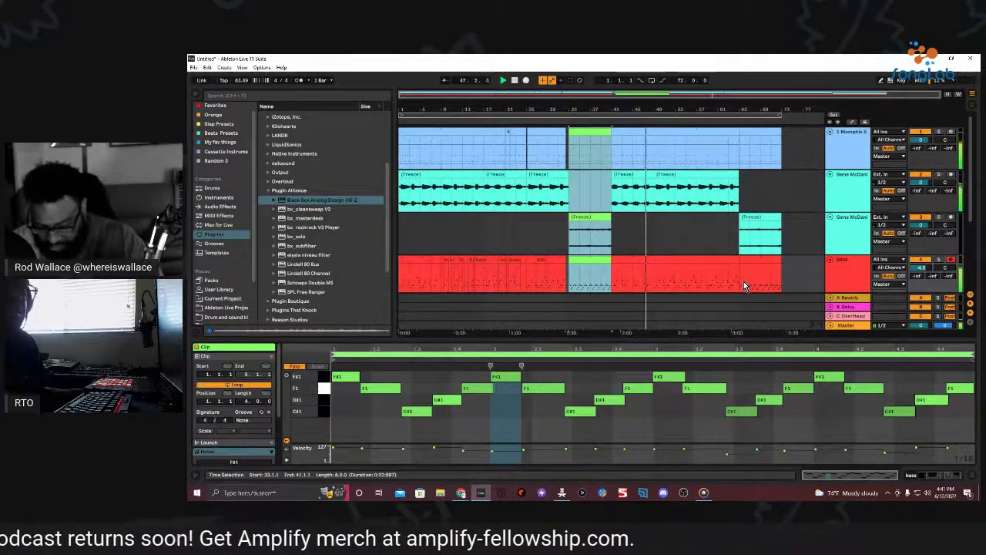
drag(739, 285, 779, 182)
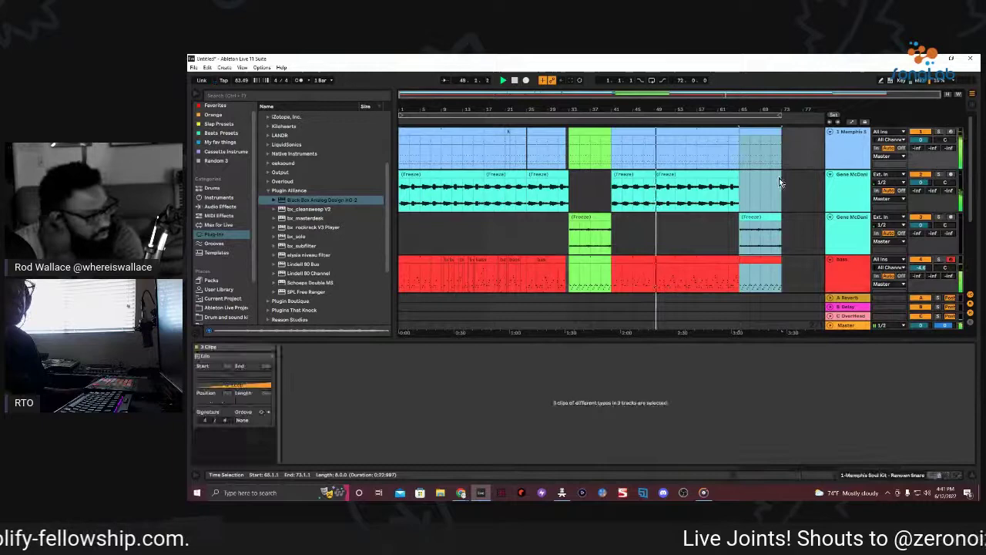
right_click(757, 258)
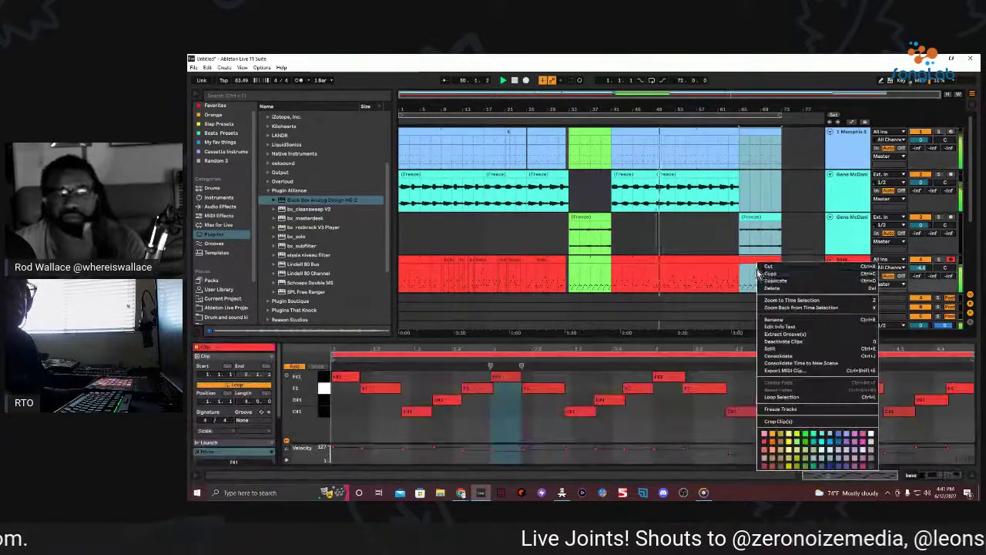
click(798, 444)
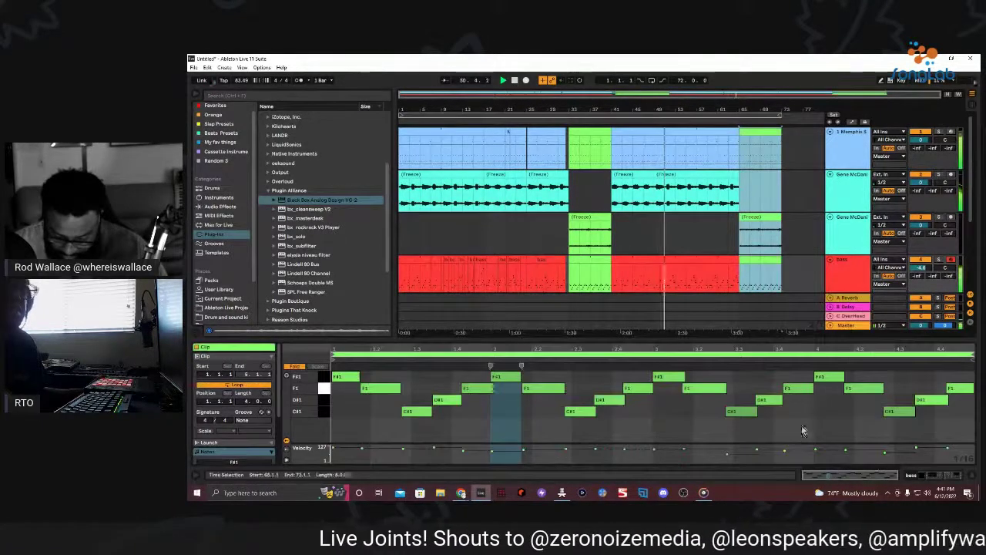
Duplicate the green drum, sample and bass section from bars 65 to 73 directly after itself
scroll(762, 237, down, 2)
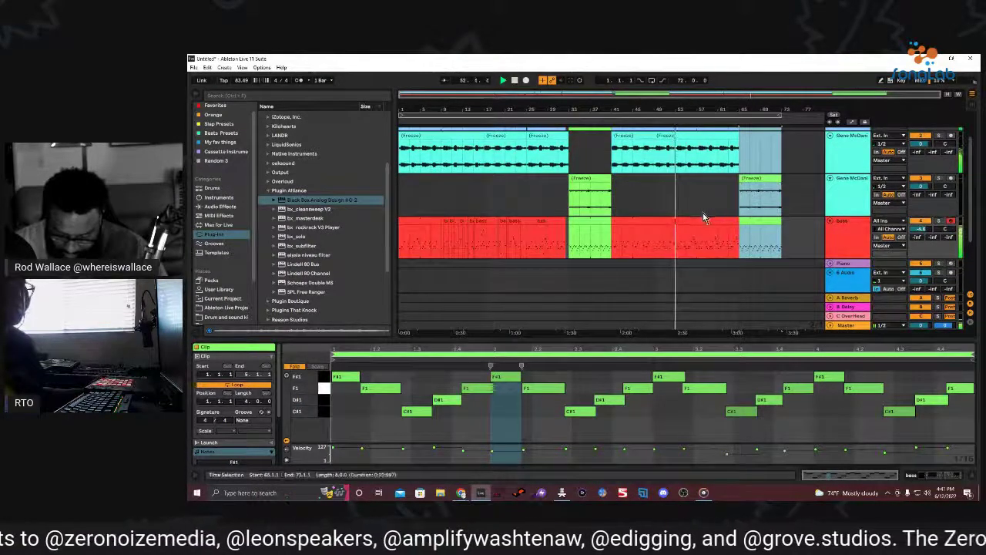
scroll(732, 195, up, 2)
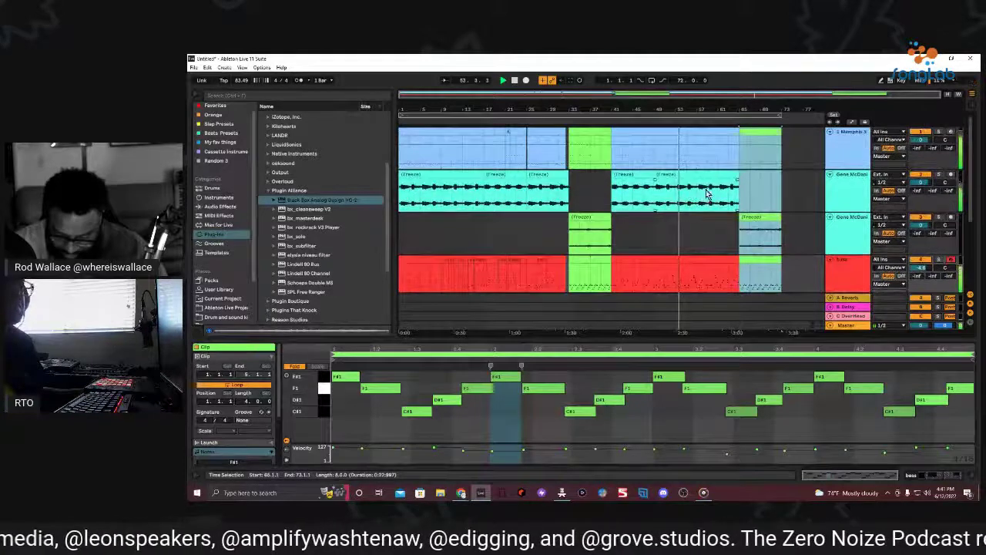
click(756, 130)
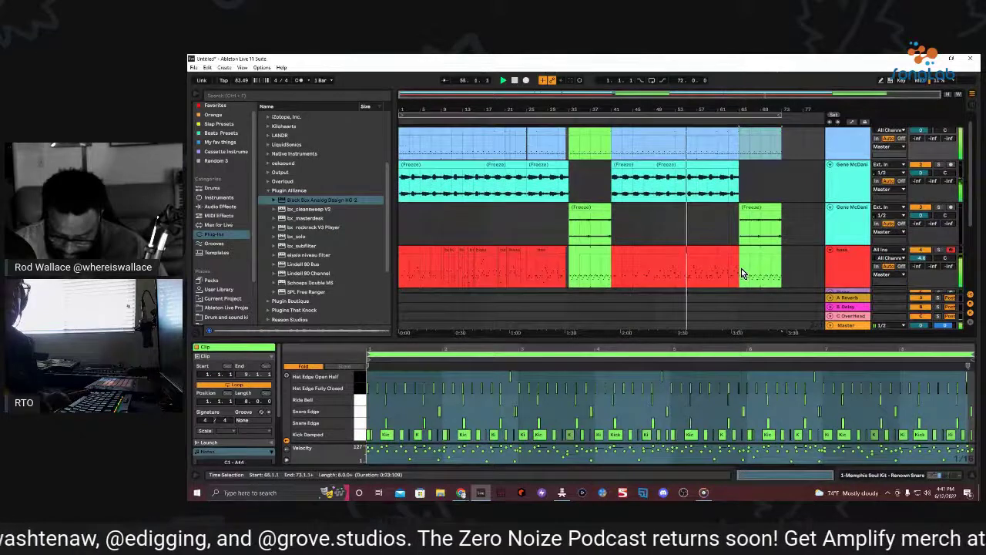
click(741, 268)
drag(761, 268, 783, 146)
key(ctrl+d)
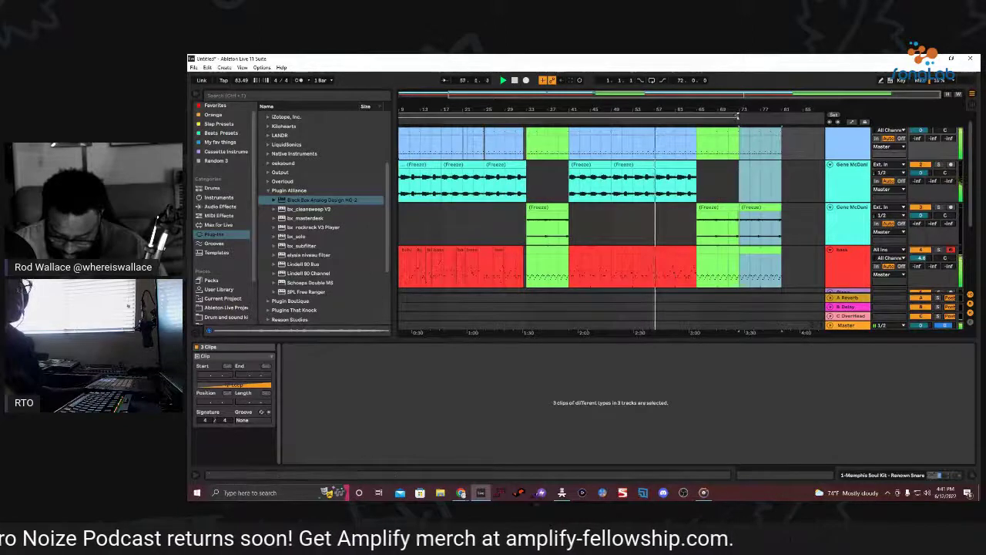
Extend the end of the arrangement loop to bar 81
drag(738, 114, 780, 112)
scroll(607, 296, down, 2)
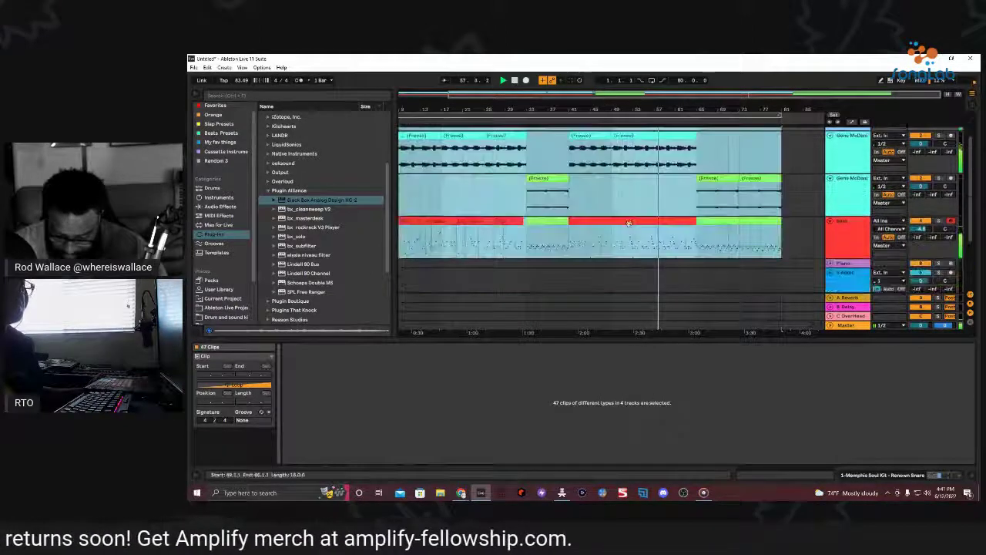
scroll(627, 145, up, 3)
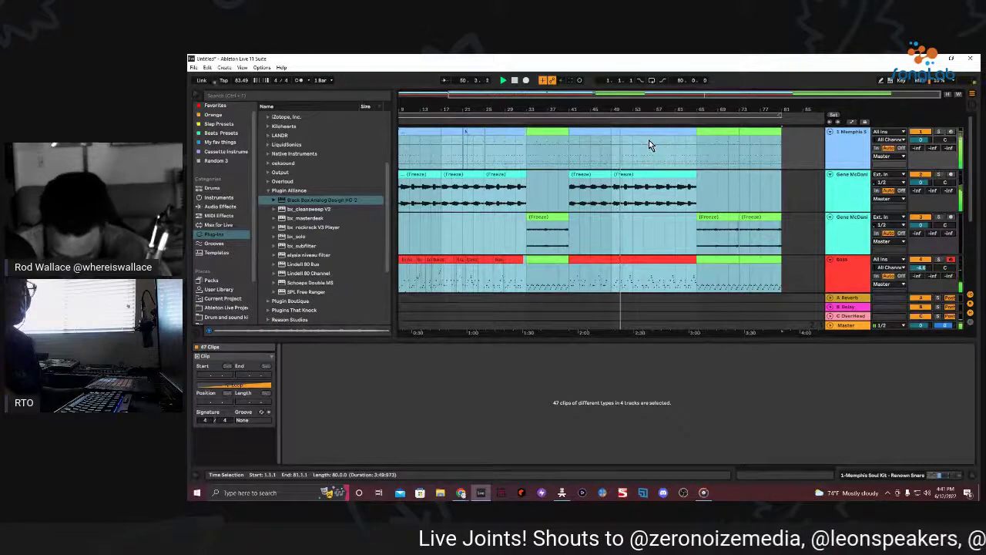
Split the drum clip at the boundaries of the range from 55.1.1 to 57.1.1
click(652, 146)
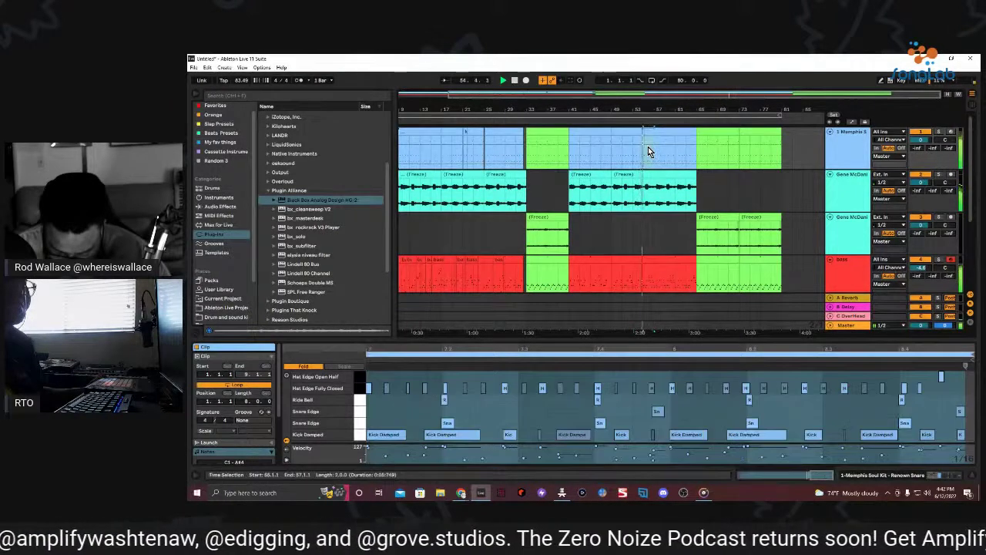
right_click(647, 147)
click(677, 233)
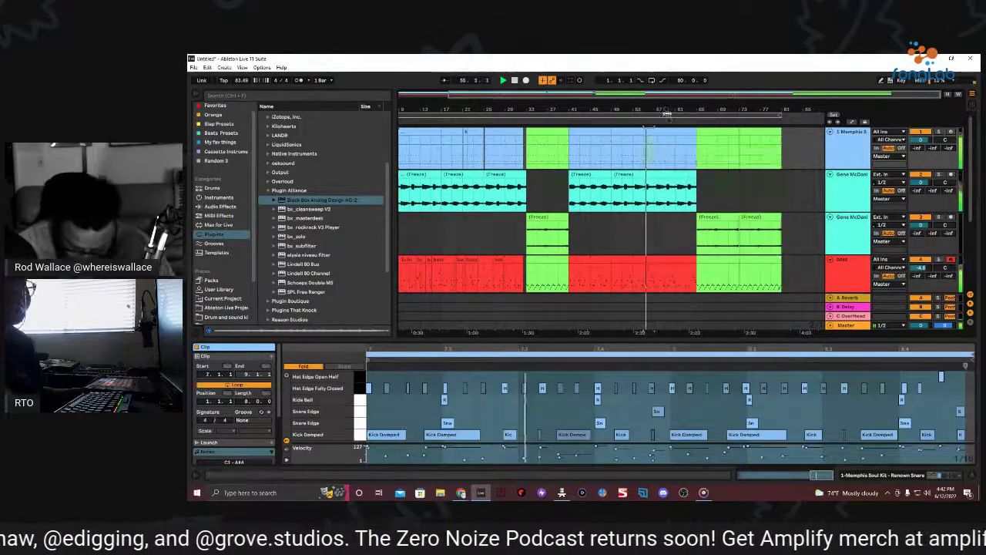
Create a short drum dropout at bar 57 by trimming the following drum clip's start to just before 57.2
drag(667, 108, 667, 114)
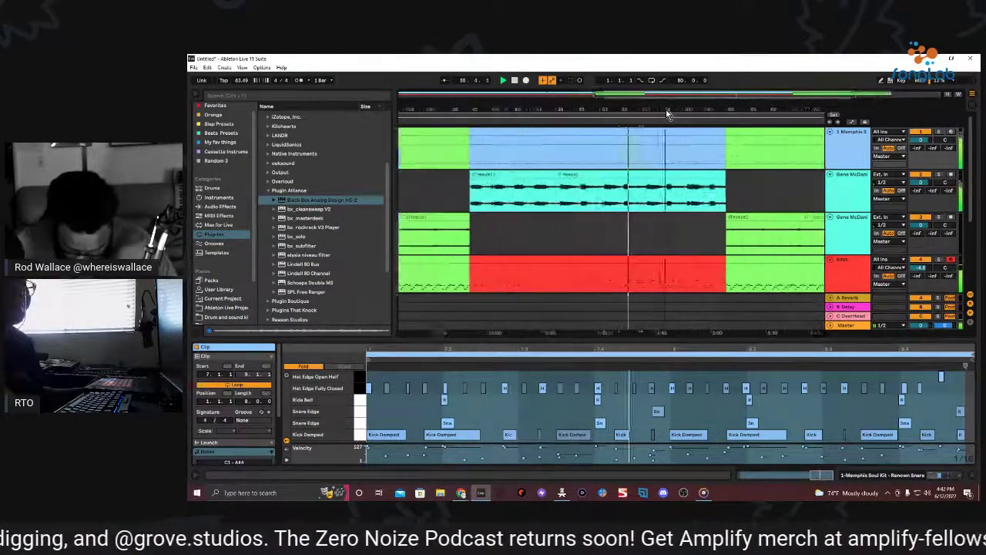
click(587, 132)
key(ctrl+e)
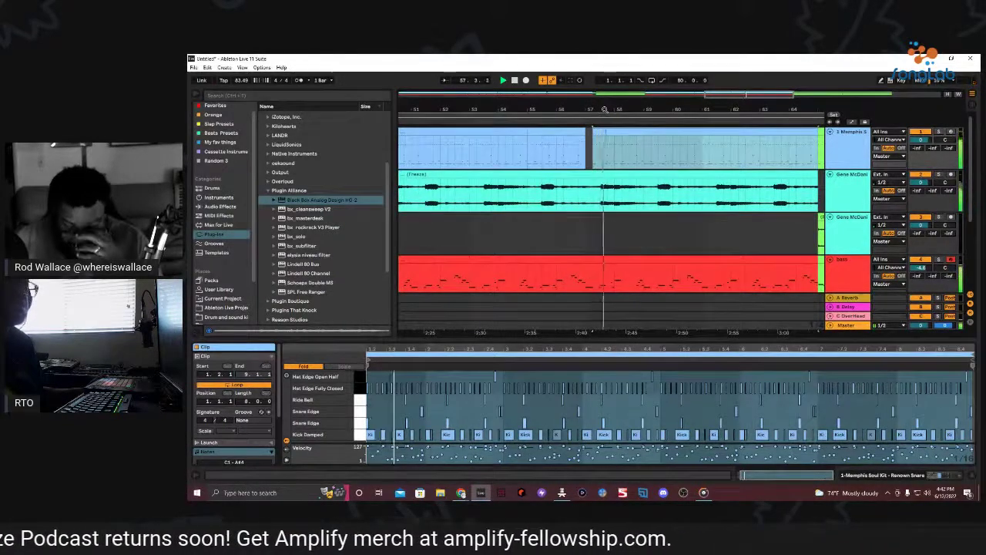
scroll(608, 114, up, 4)
drag(605, 114, 559, 131)
click(574, 131)
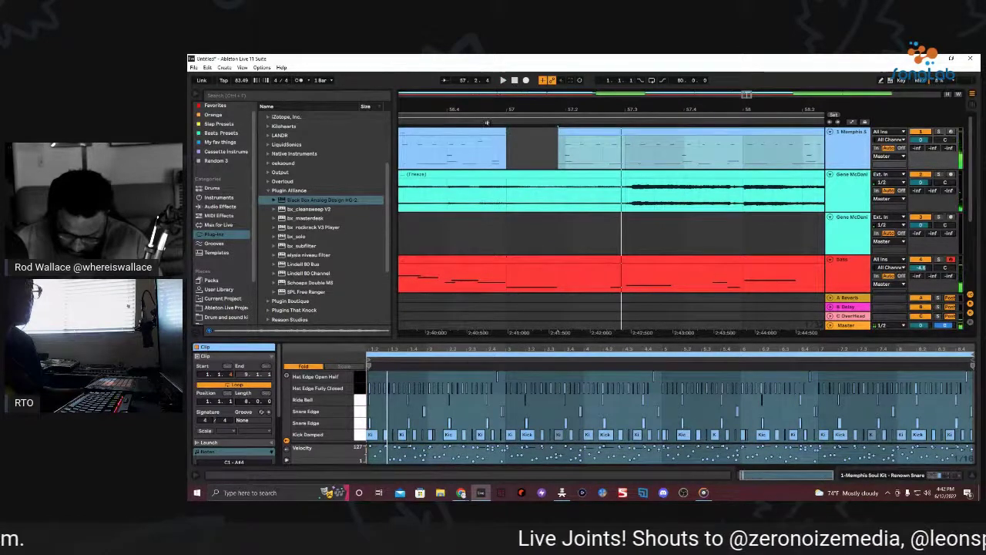
Trim the end of the blue drum clip to about one beat before the green section at bar 65
key(minus)
key(minus)
key(minus)
key(minus)
key(minus)
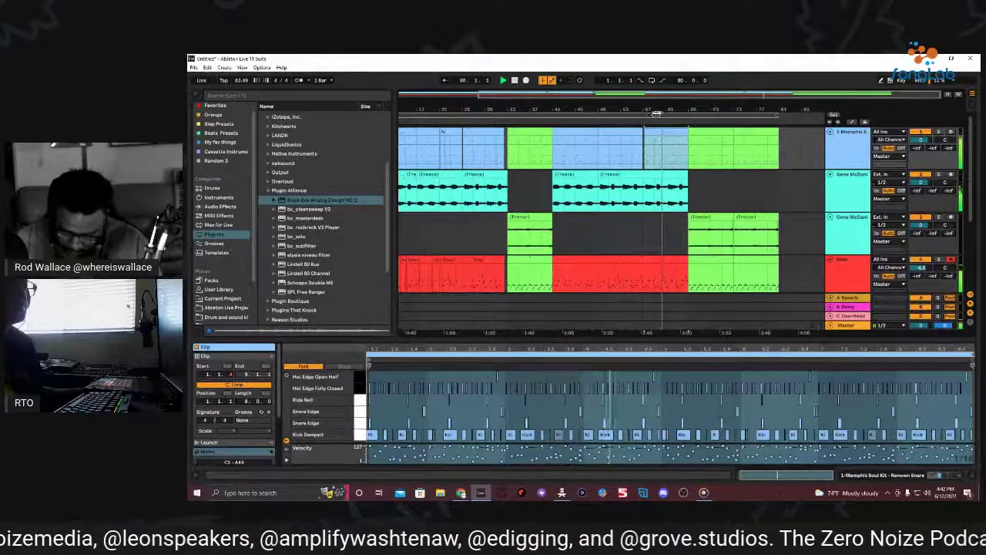
scroll(678, 110, up, 5)
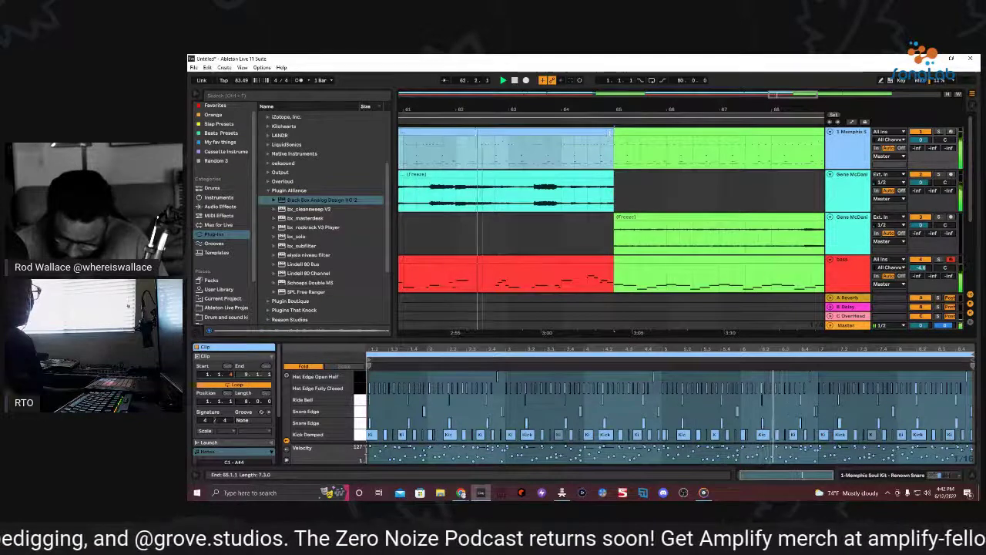
drag(609, 133, 604, 124)
Trim the end of the red bass clip before bar 65 back to 64.3.1
scroll(602, 246, down, 2)
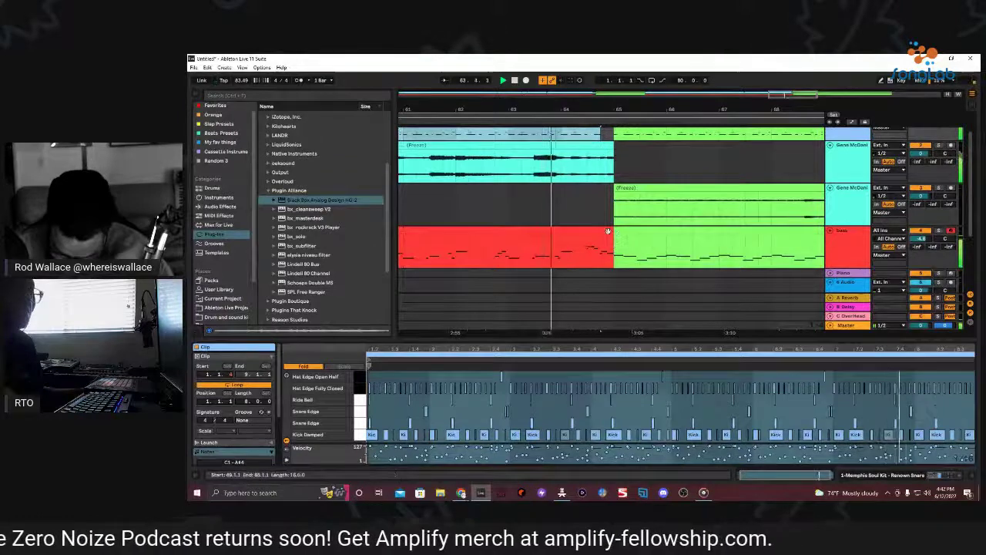
drag(609, 231, 588, 232)
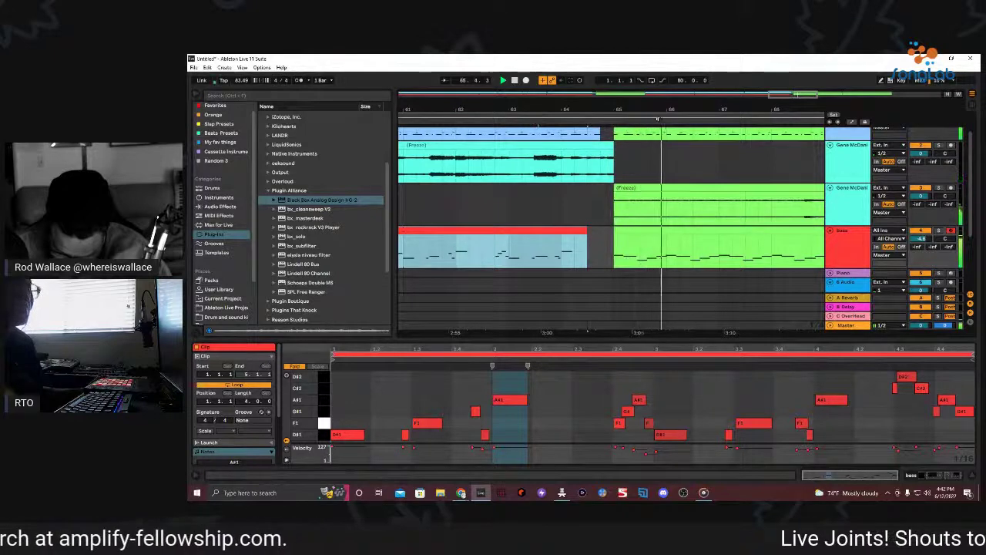
click(600, 130)
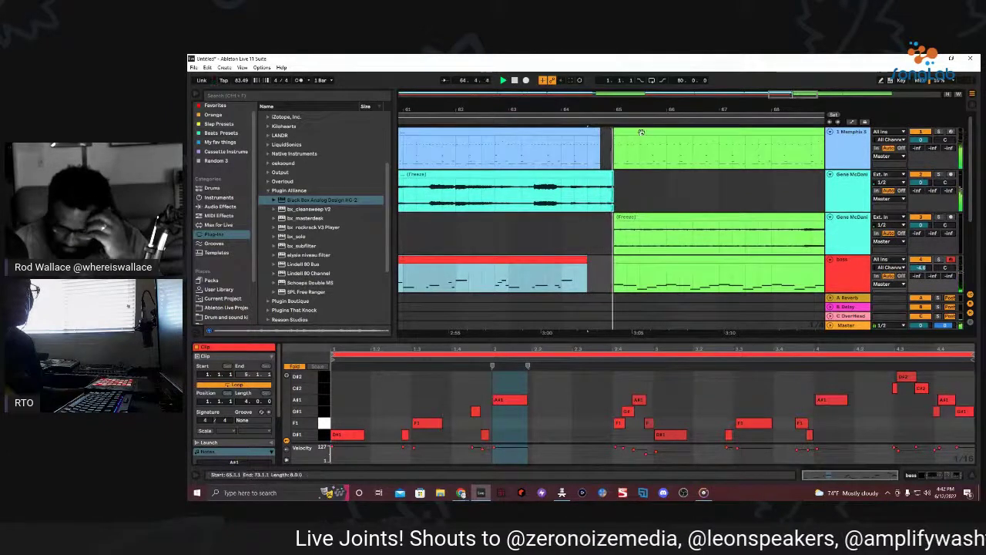
Listen to the transition into the green section at bar 65 and look over the arrangement's tracks
scroll(640, 112, down, 3)
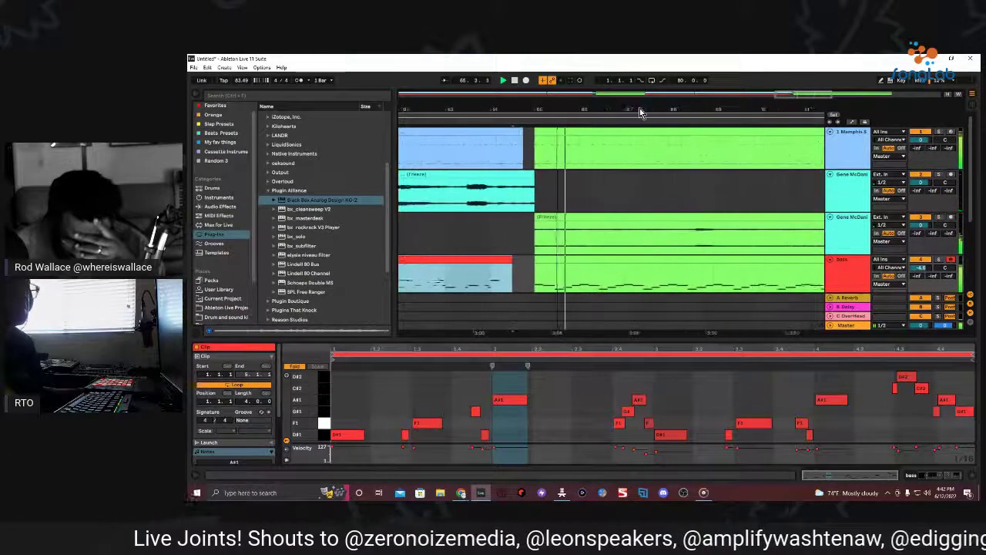
scroll(643, 112, down, 5)
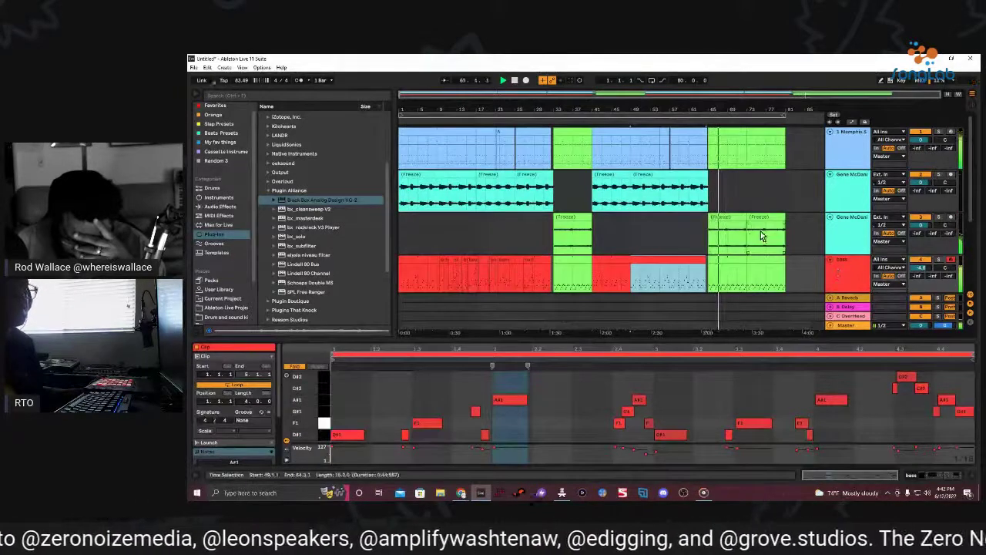
scroll(763, 235, down, 2)
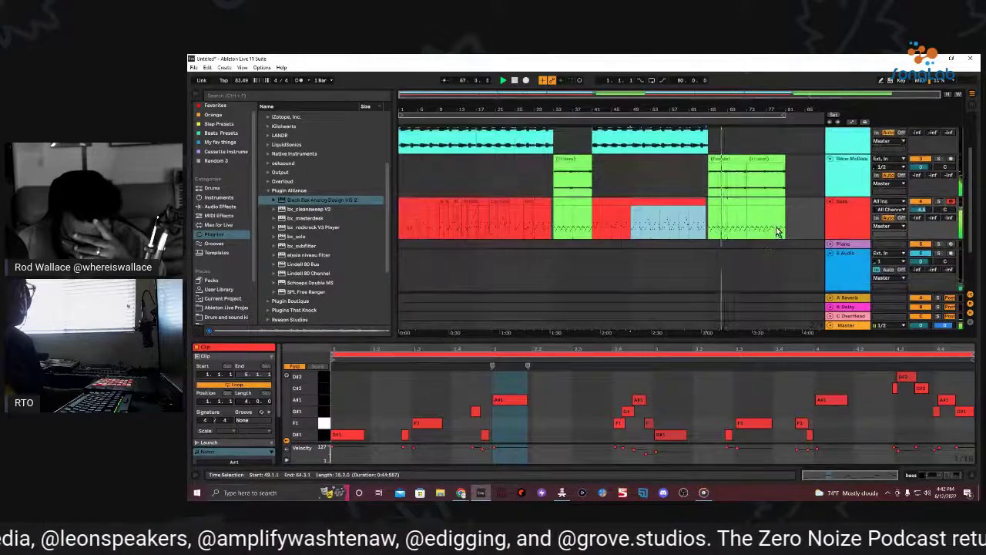
scroll(778, 231, down, 3)
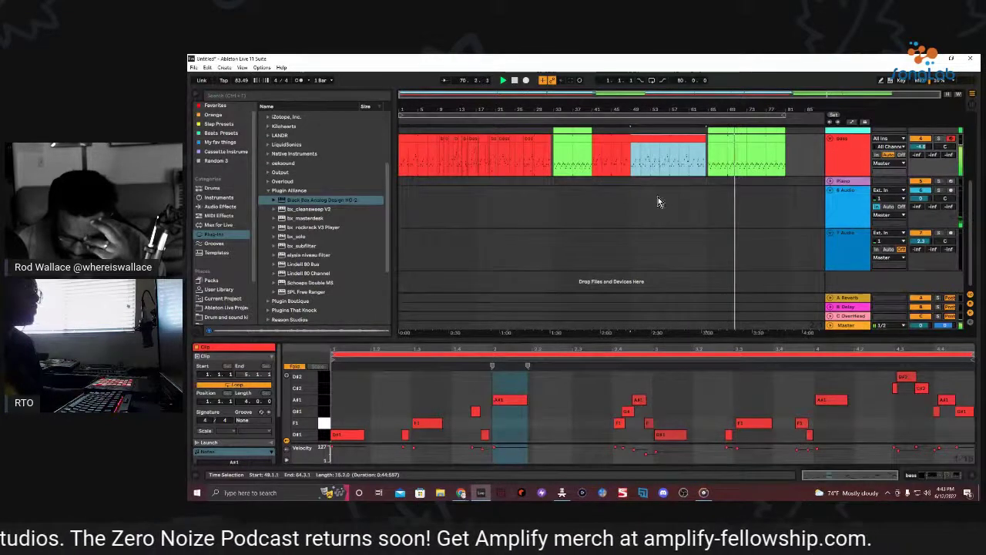
scroll(581, 181, up, 3)
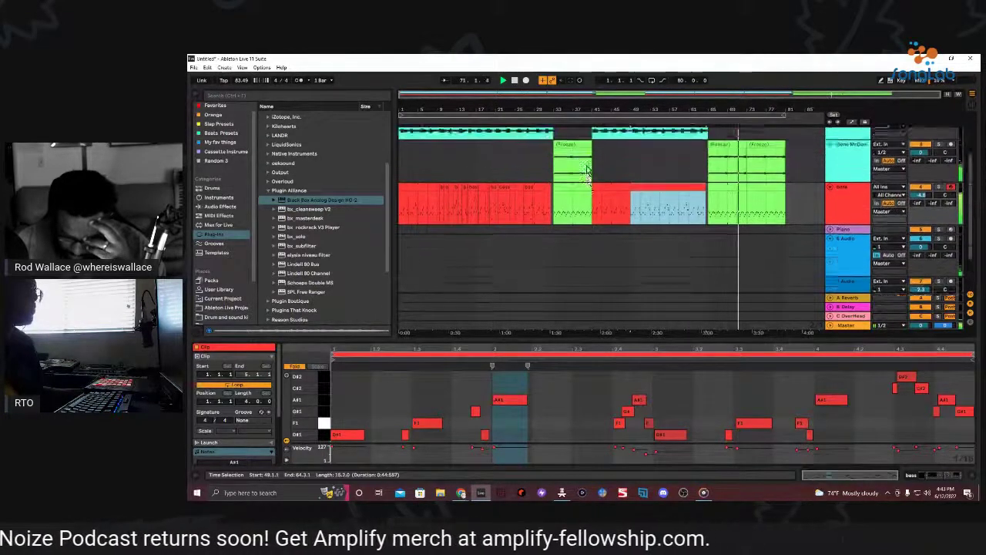
scroll(643, 185, up, 1)
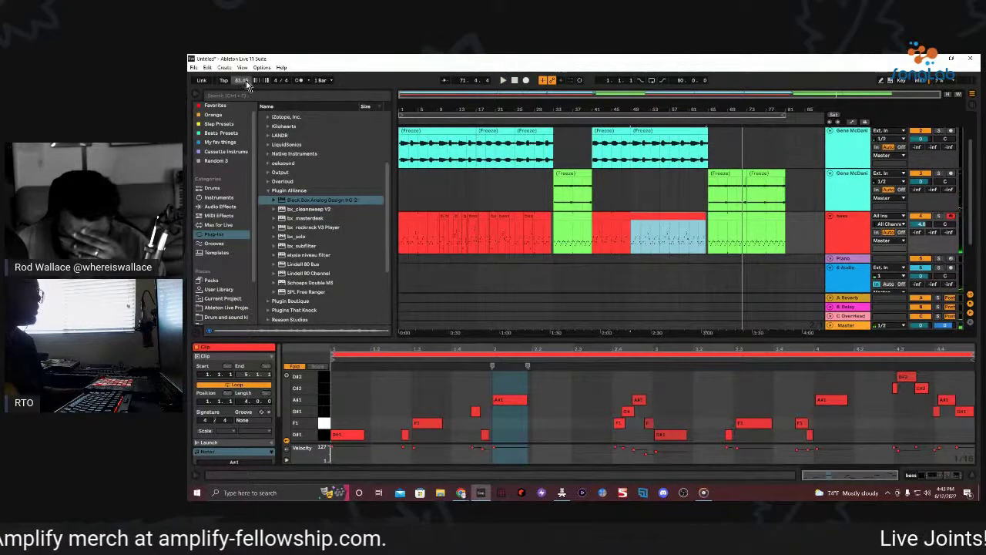
scroll(694, 231, up, 2)
click(662, 255)
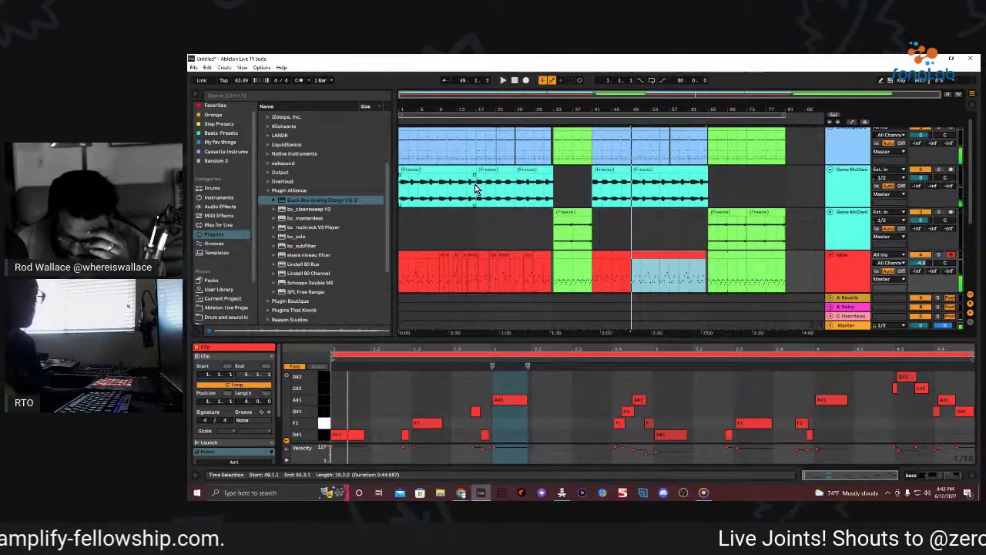
Consolidate the first sample track from 1.1.1 to 89.1.1 into a single audio clip
click(475, 189)
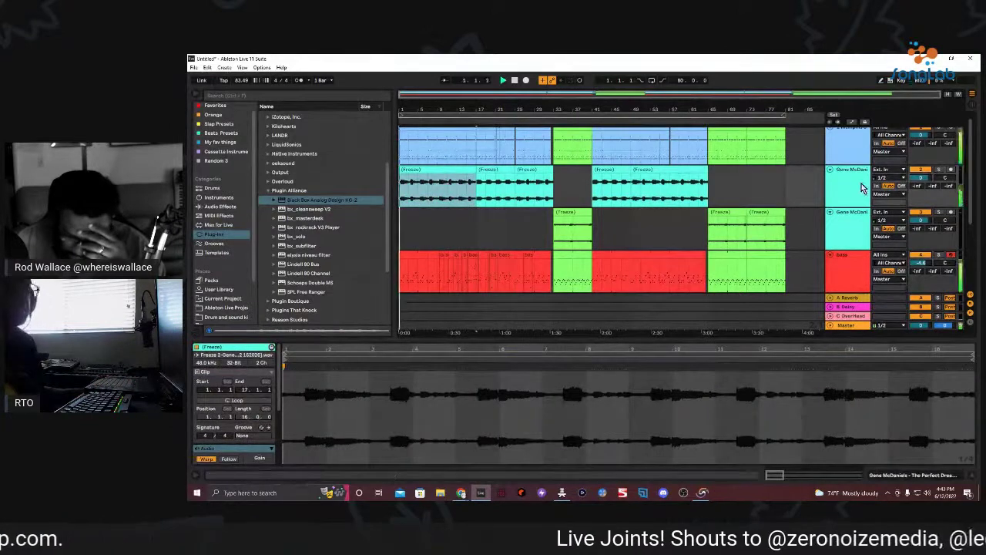
drag(824, 189, 402, 195)
right_click(434, 194)
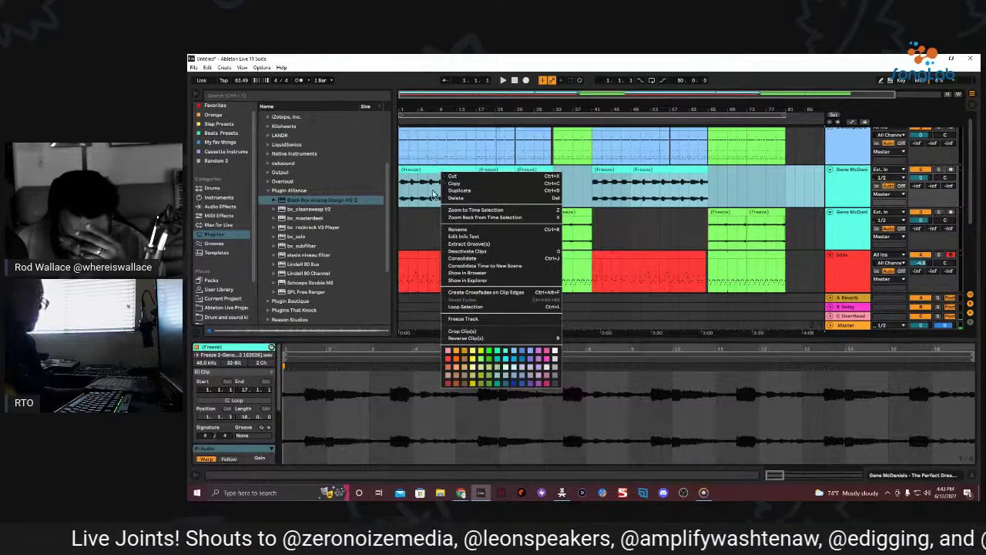
click(522, 260)
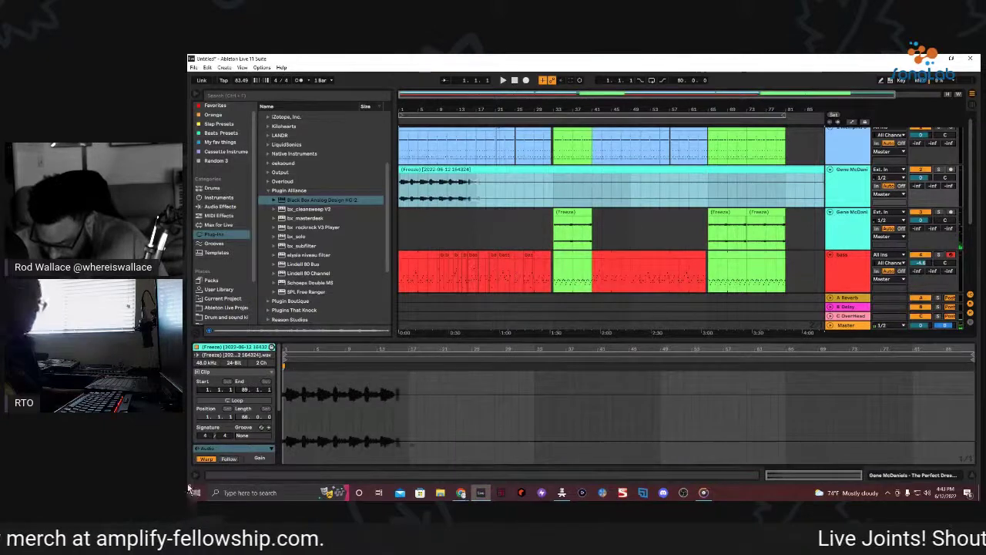
Consolidate the second sample track, including its green clips, from 1.1.1 to 81.1.1 into a single audio clip
scroll(209, 433, down, 2)
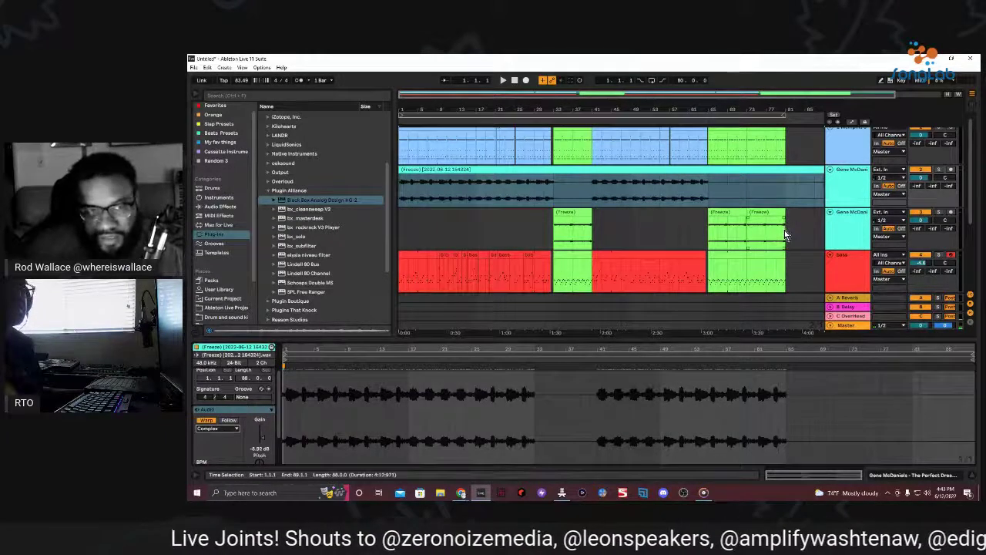
mouse_move(784, 230)
mouse_down()
mouse_move(453, 254)
mouse_move(398, 245)
mouse_up()
right_click(566, 230)
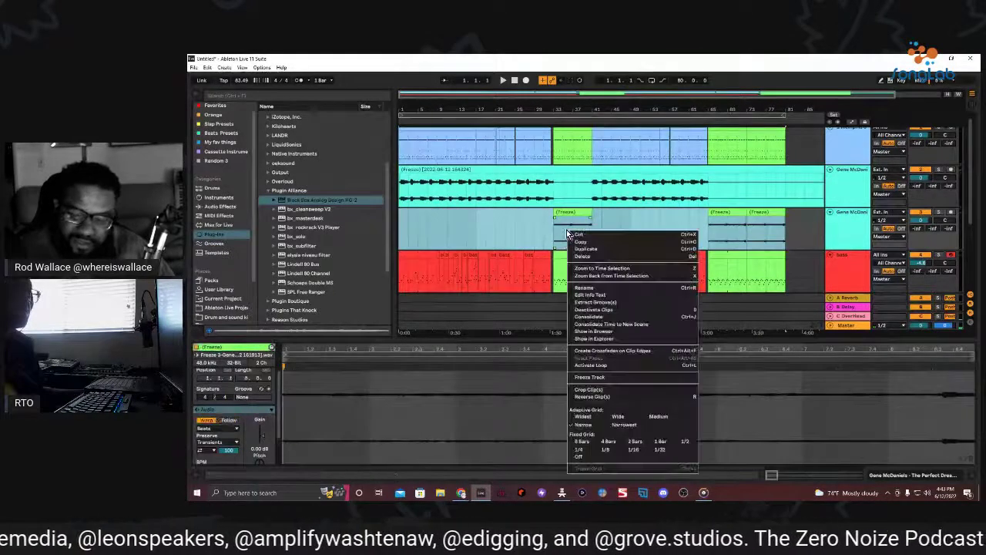
click(628, 317)
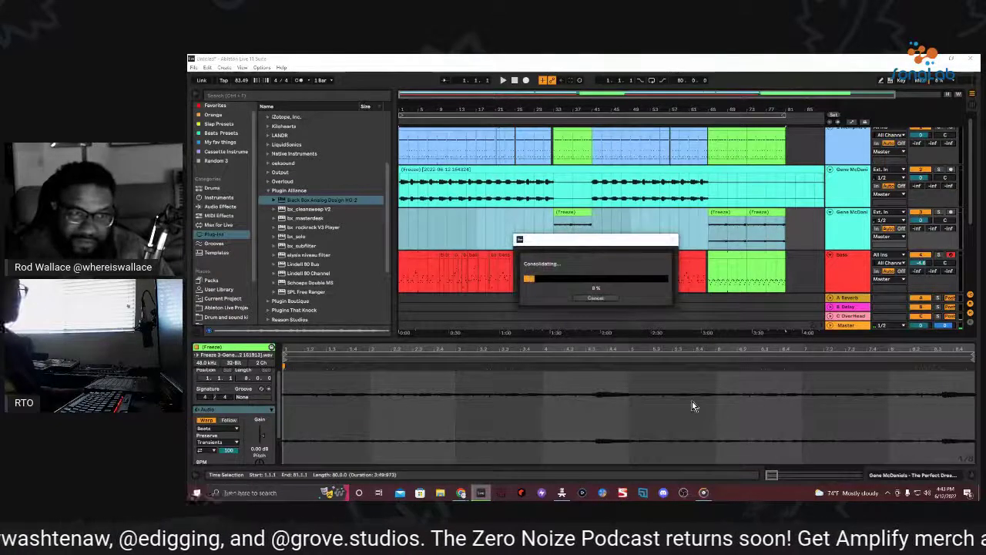
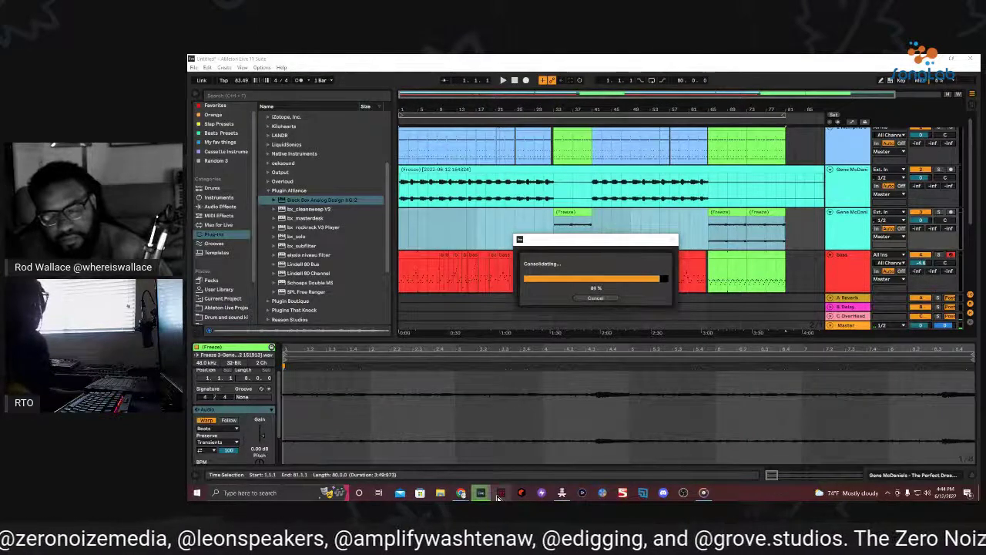
mouse_move(494, 496)
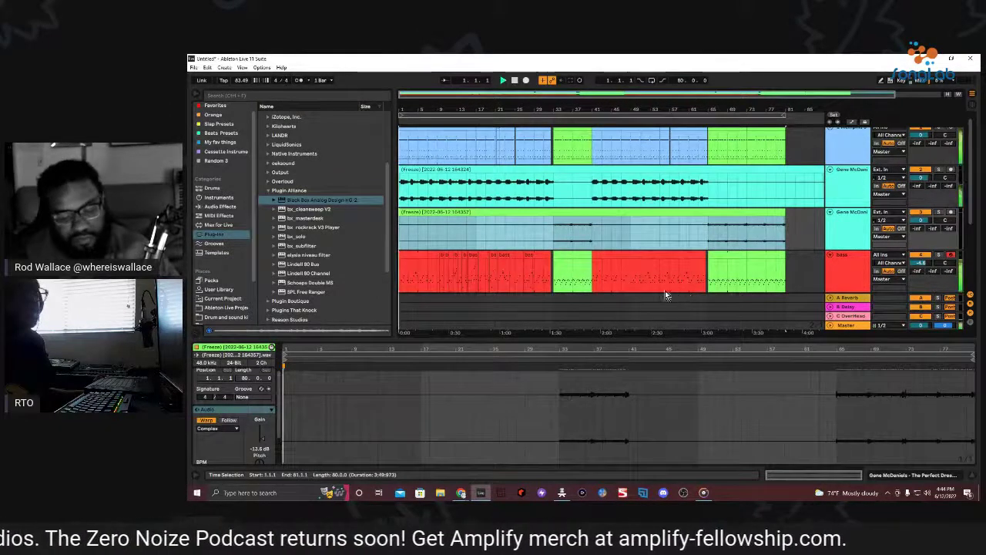
Set the song tempo to 84 BPM and play the arrangement from the start
click(516, 80)
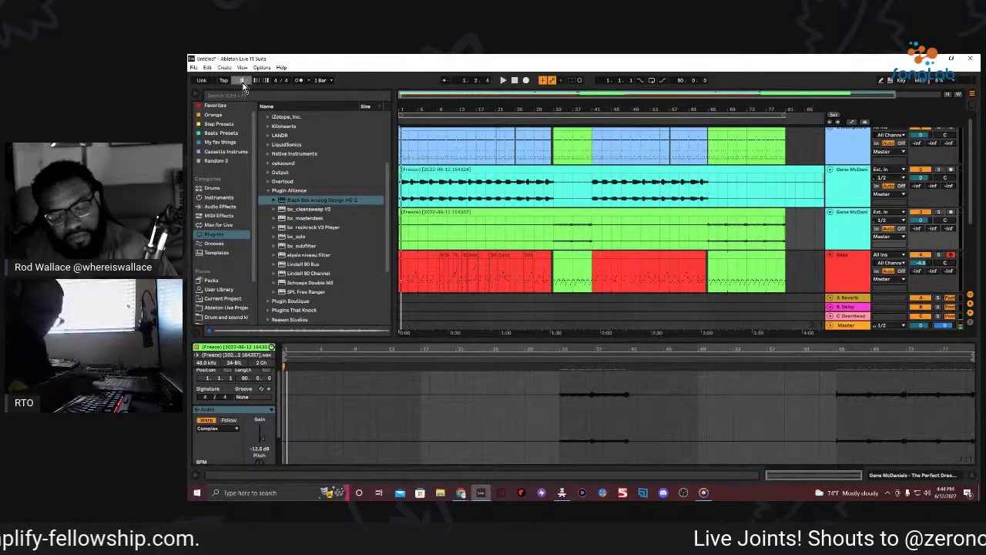
key(space)
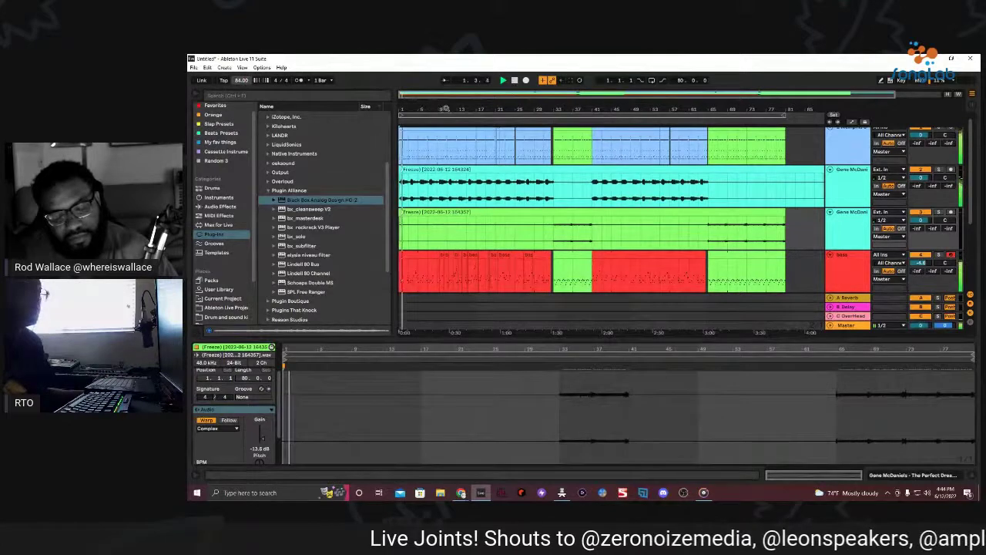
drag(446, 108, 459, 127)
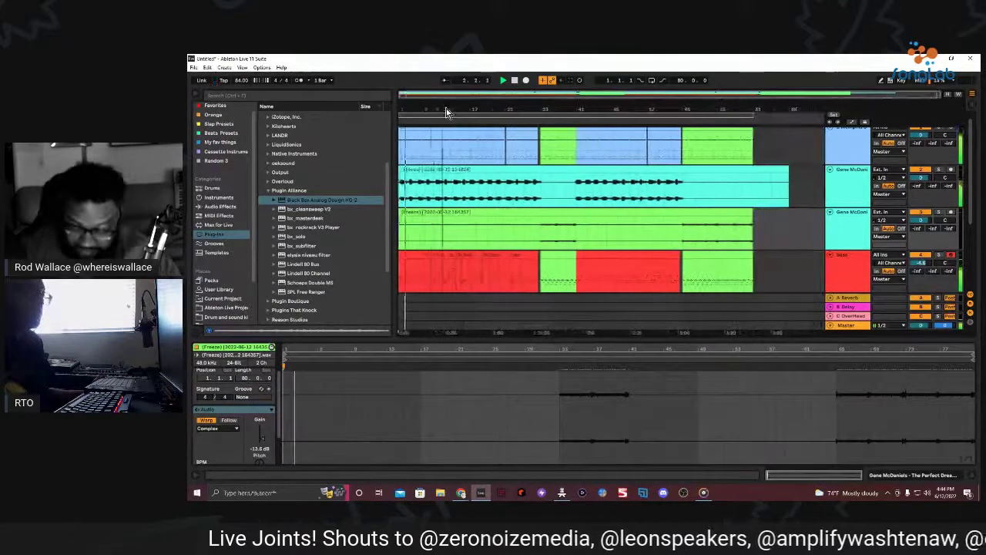
Try the Complex Pro warp mode on the first track's consolidated sample during playback, and return it to Complex
click(443, 170)
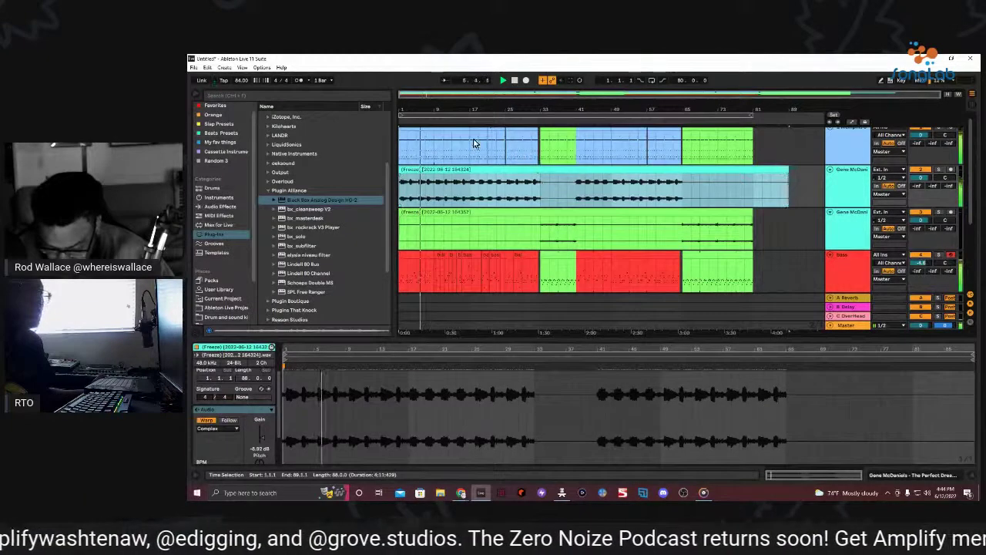
key(space)
key(space)
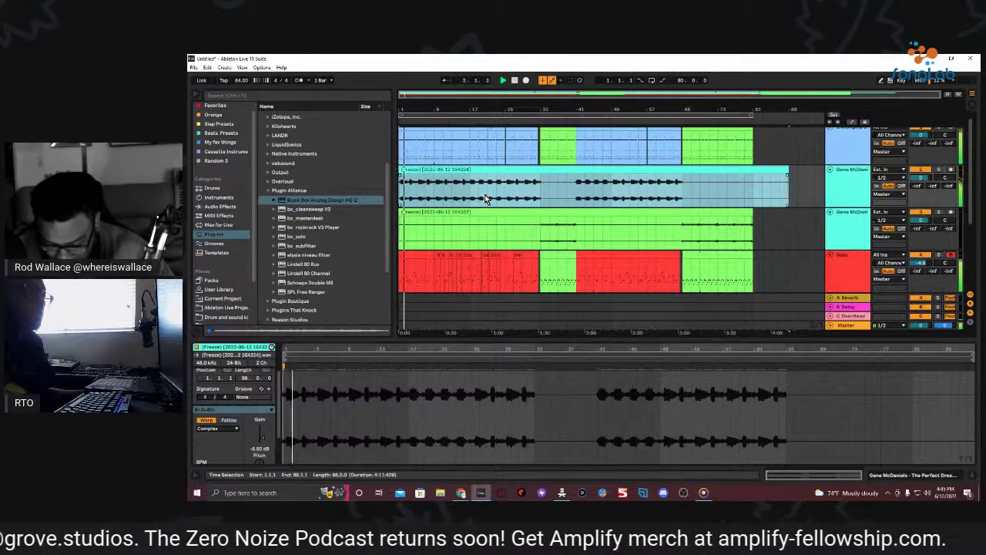
click(235, 429)
click(225, 472)
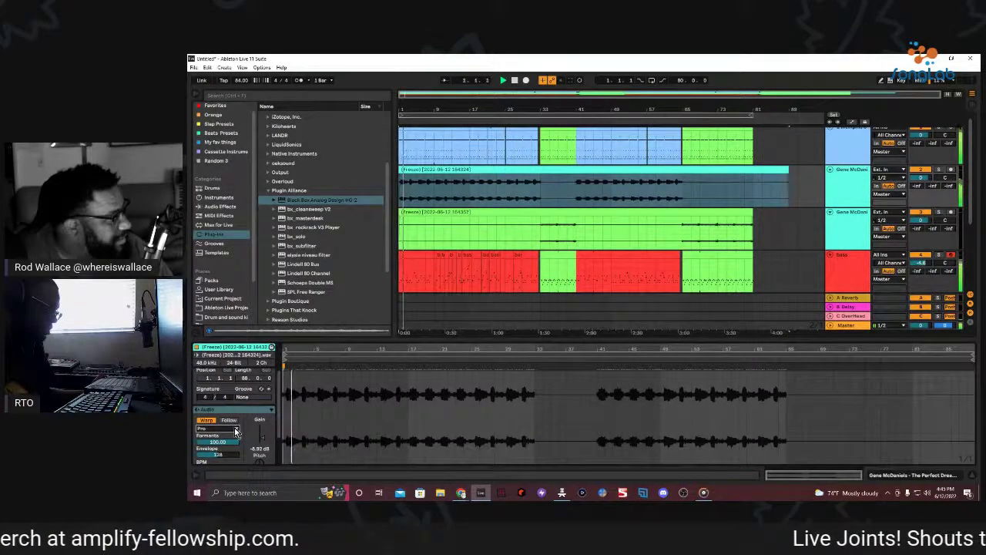
click(235, 429)
click(223, 469)
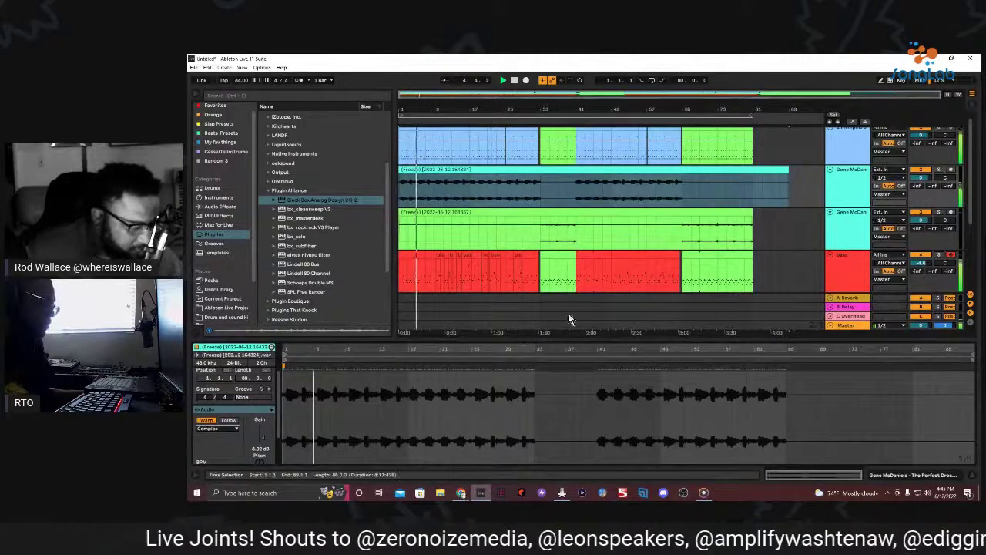
Try the Complex Pro warp mode on the second track's consolidated green sample, and set it back to Complex
click(494, 214)
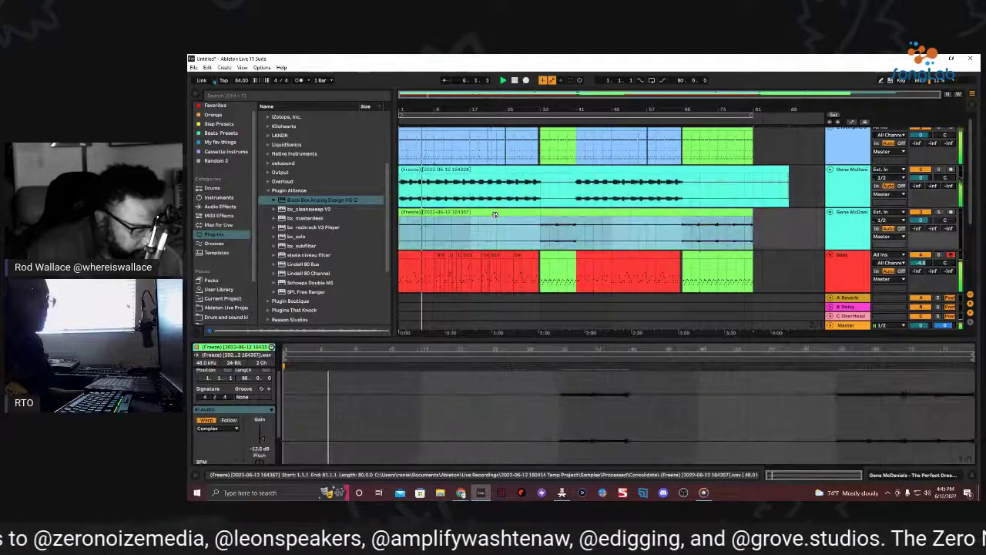
click(218, 429)
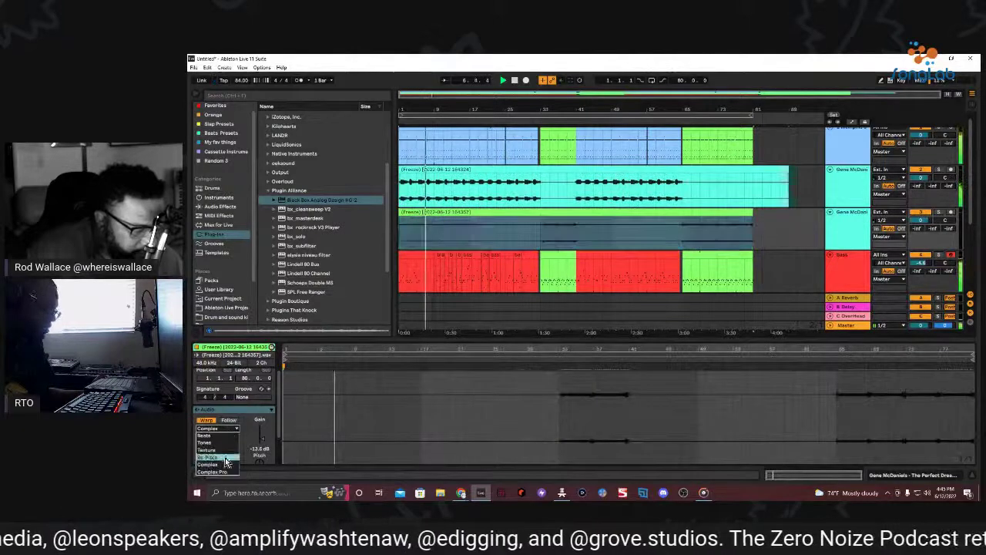
click(222, 471)
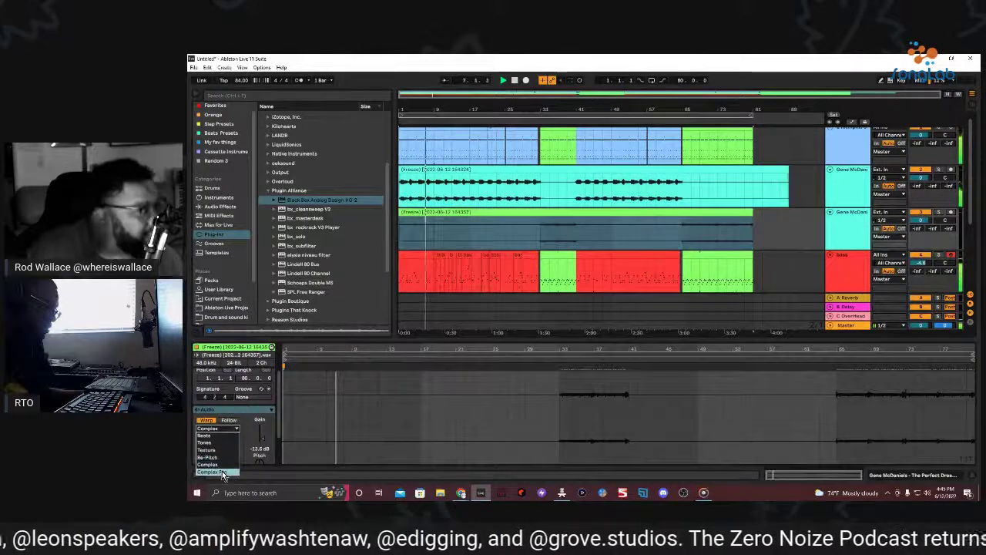
click(235, 429)
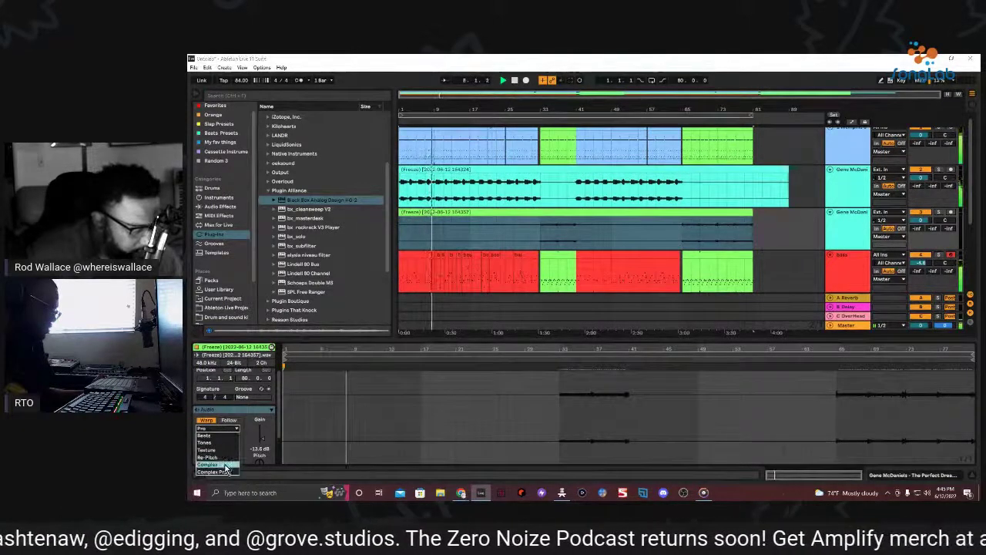
click(231, 462)
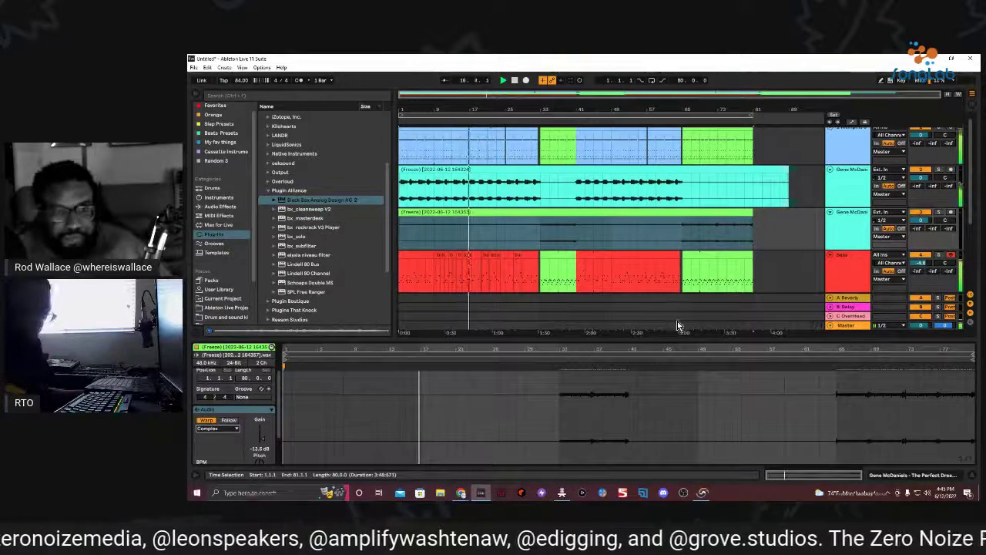
Lengthen the G#2 note in the short bass clip just before bar 17
click(465, 269)
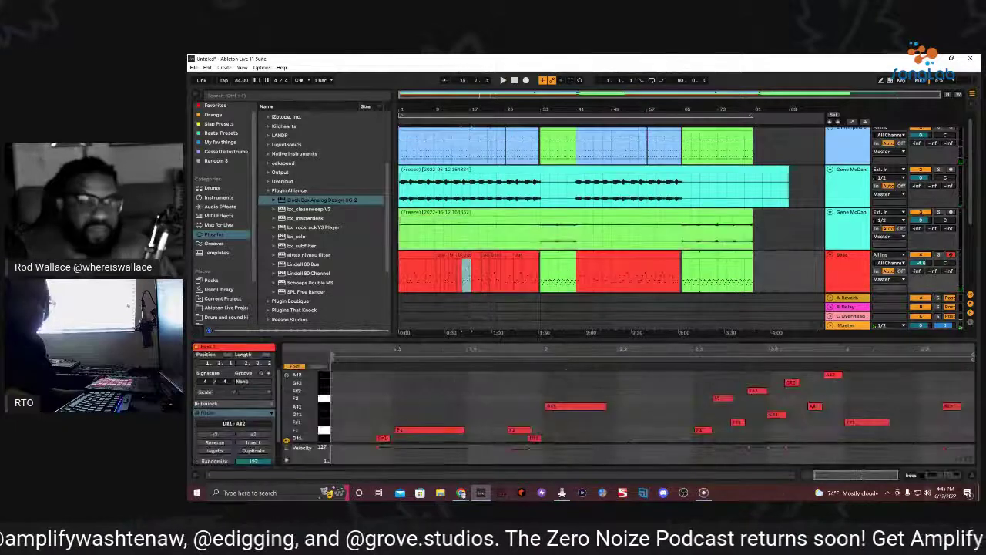
key(space)
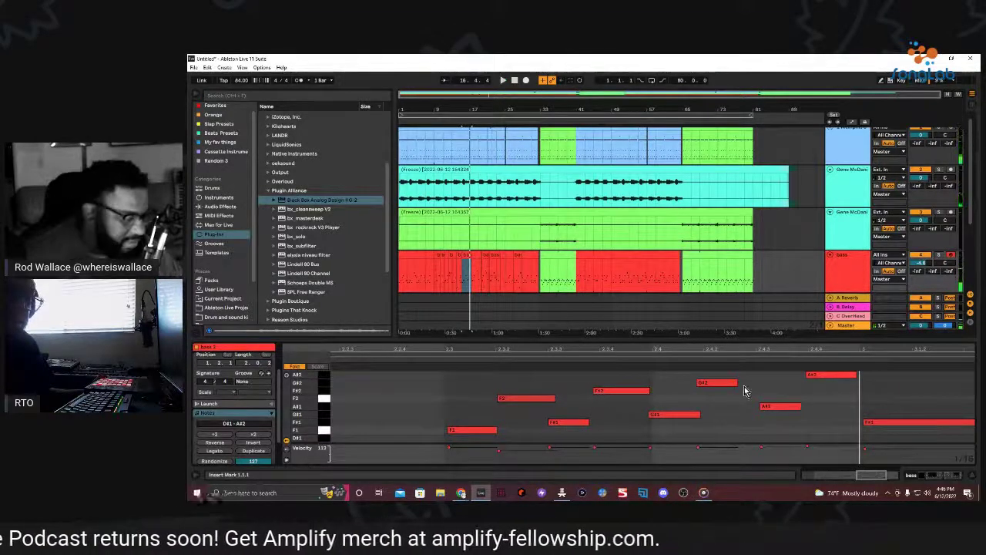
drag(735, 383, 744, 383)
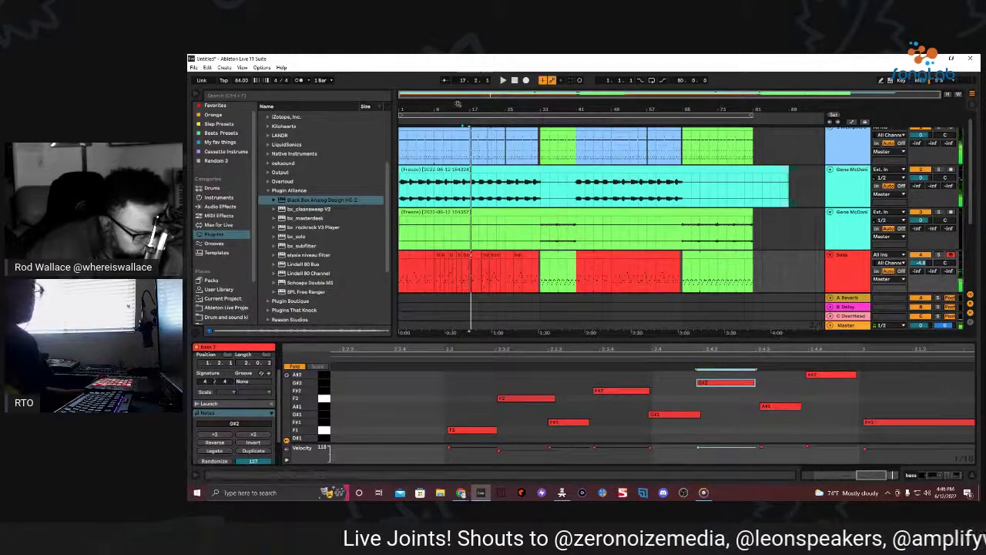
Trim the end of the first sample track's consolidated clip to bar 81, in line with the other clips
key(space)
key(space)
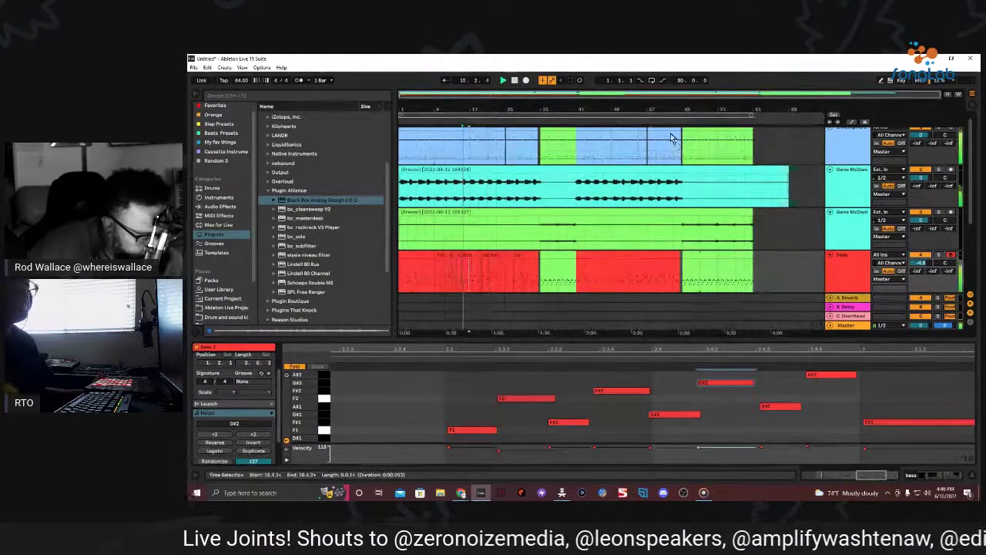
key(ctrl+a)
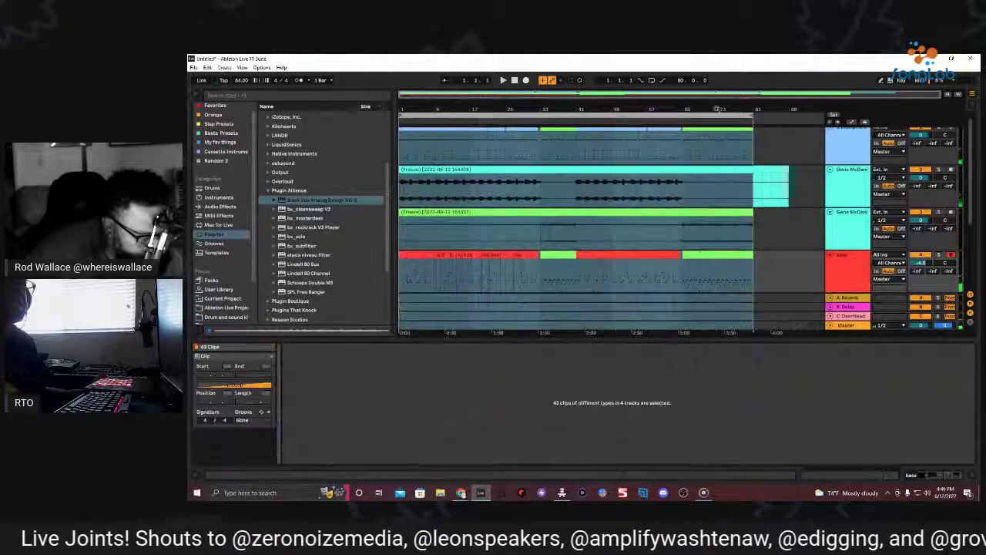
click(774, 169)
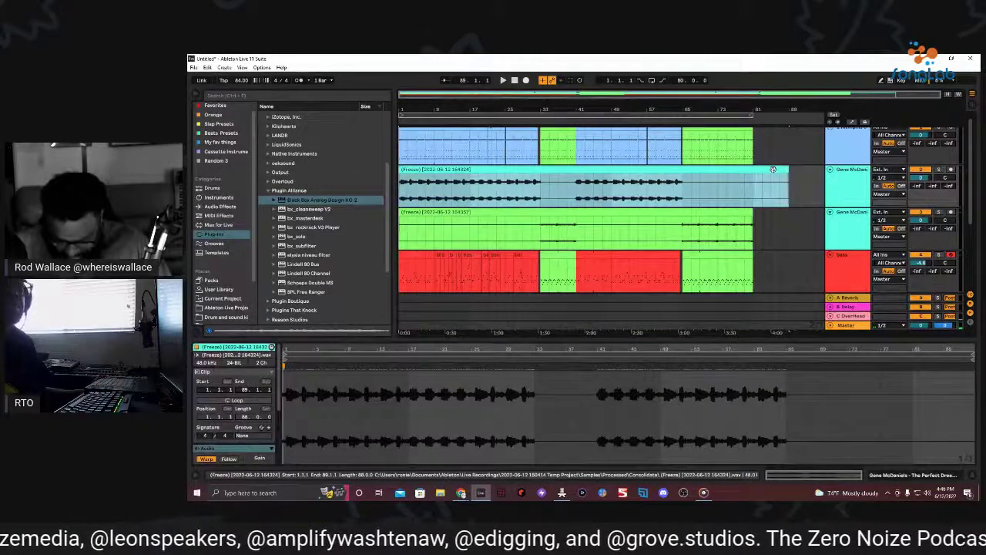
drag(786, 170, 753, 170)
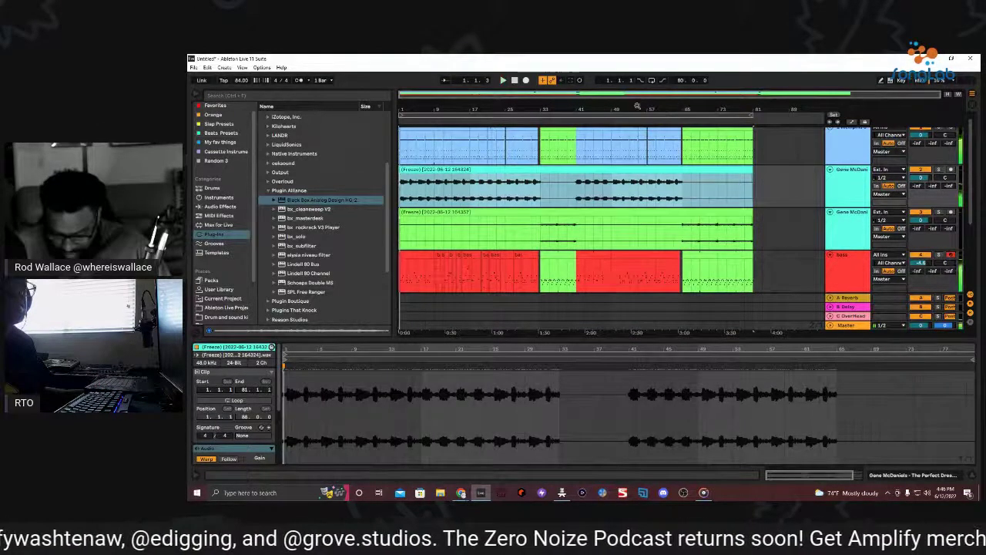
drag(659, 111, 640, 113)
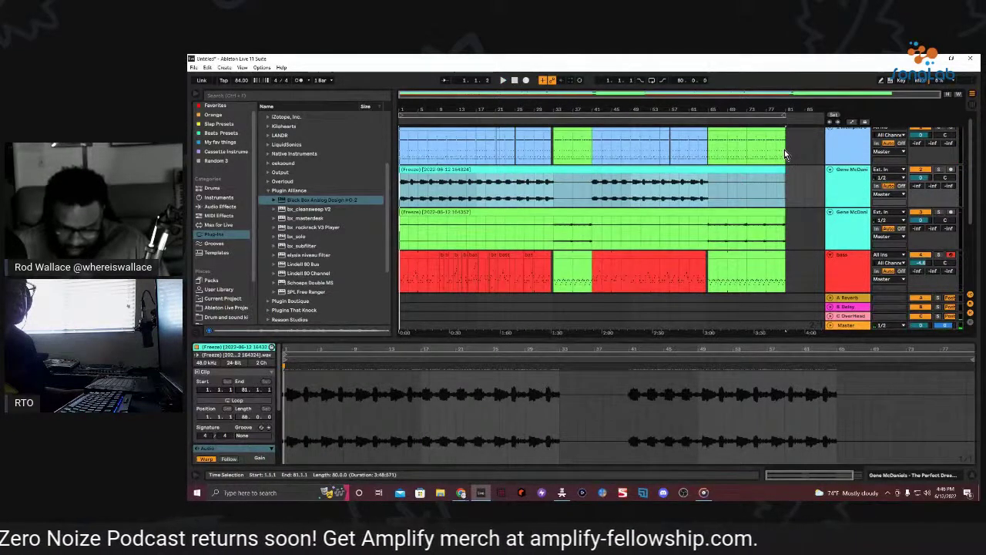
scroll(733, 225, down, 1)
scroll(733, 224, down, 2)
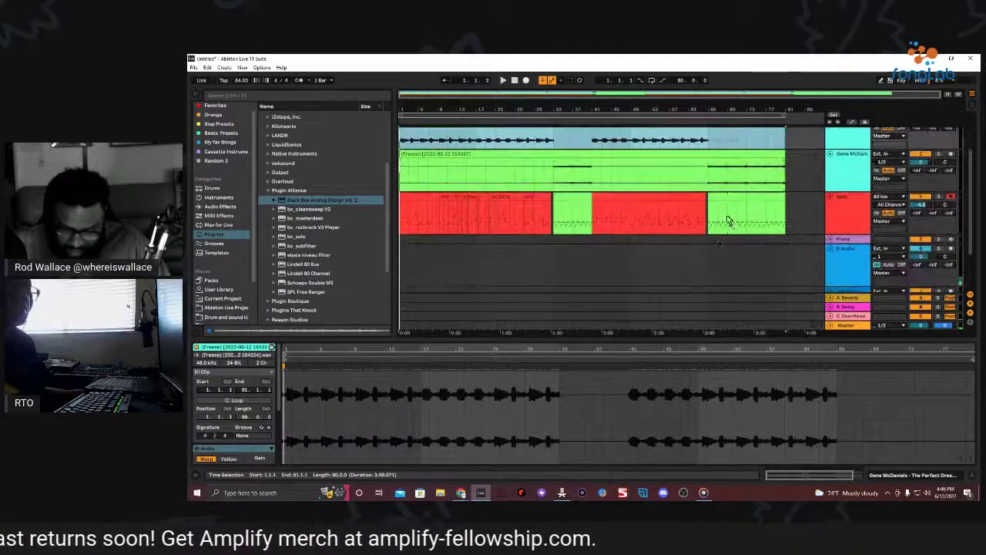
scroll(699, 207, up, 3)
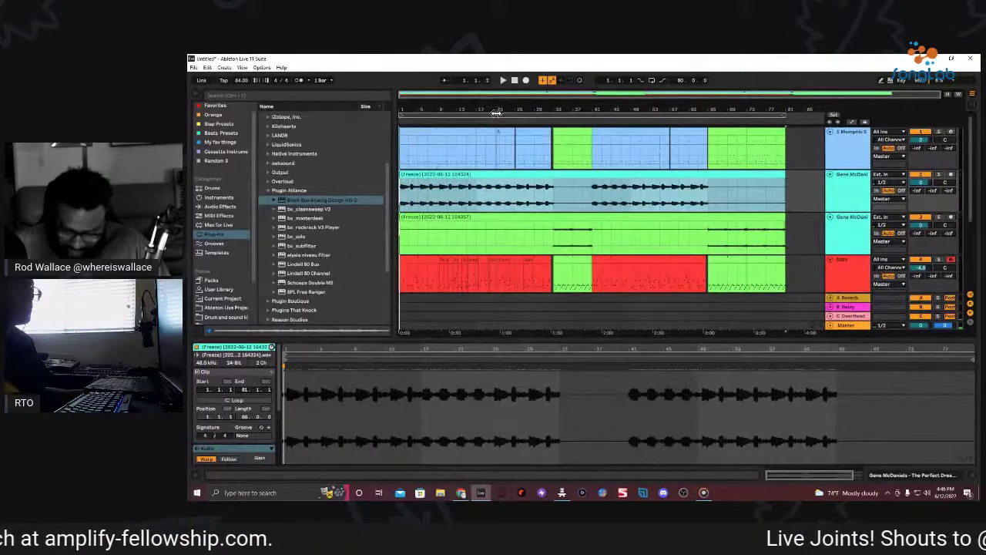
Select the whole arrangement and save the Live Set as Good Man in the 6. Jun folder, leaving the temporary files in place
key(ctrl+a)
click(194, 67)
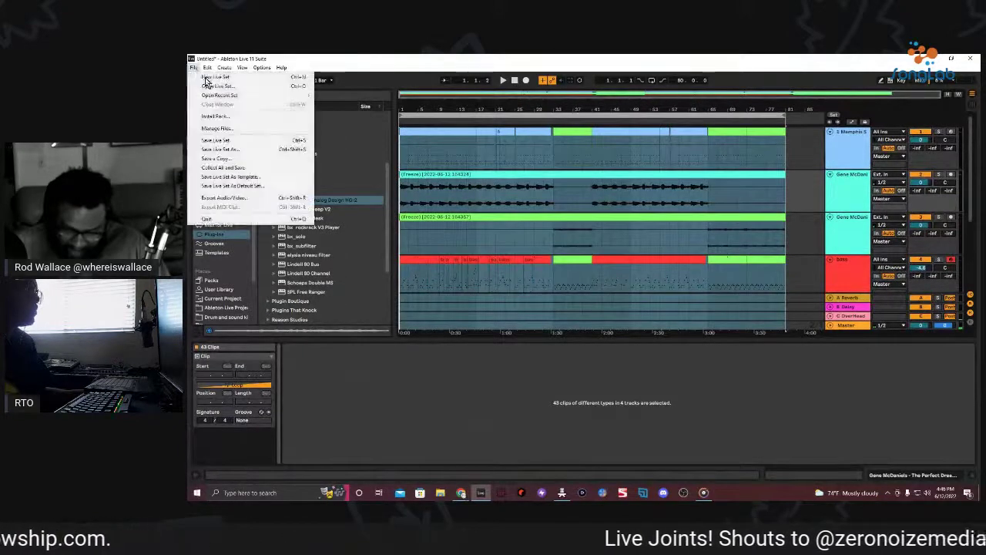
click(273, 147)
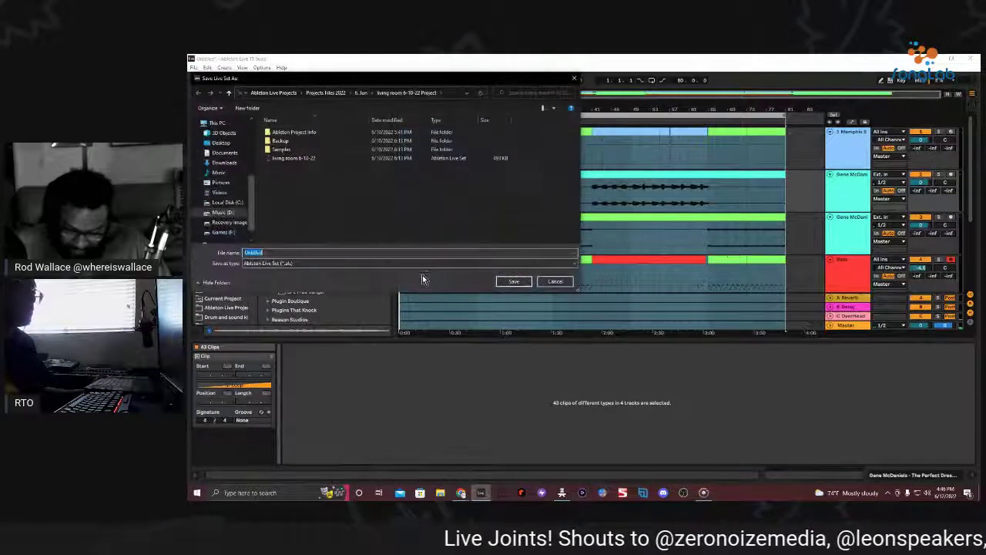
click(362, 93)
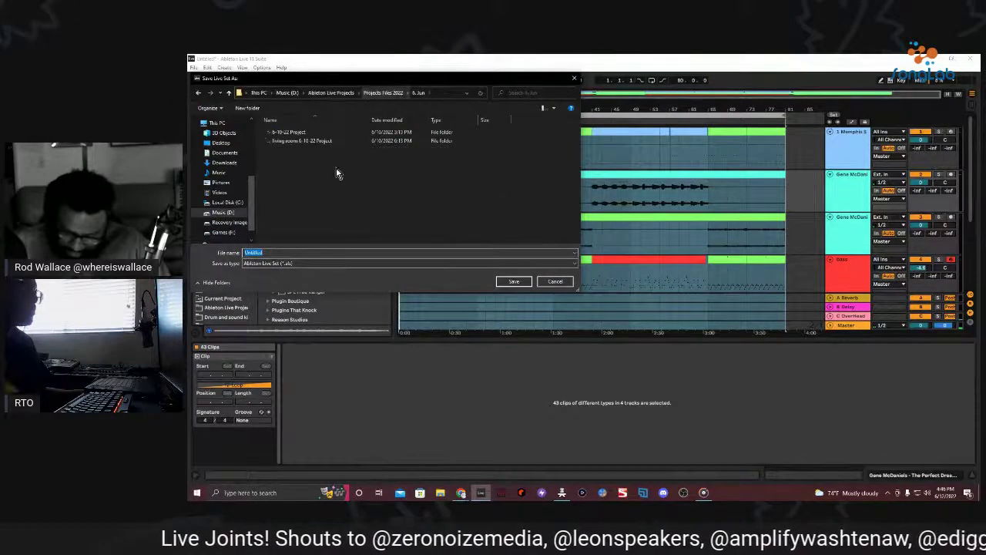
click(319, 244)
text(Busd)
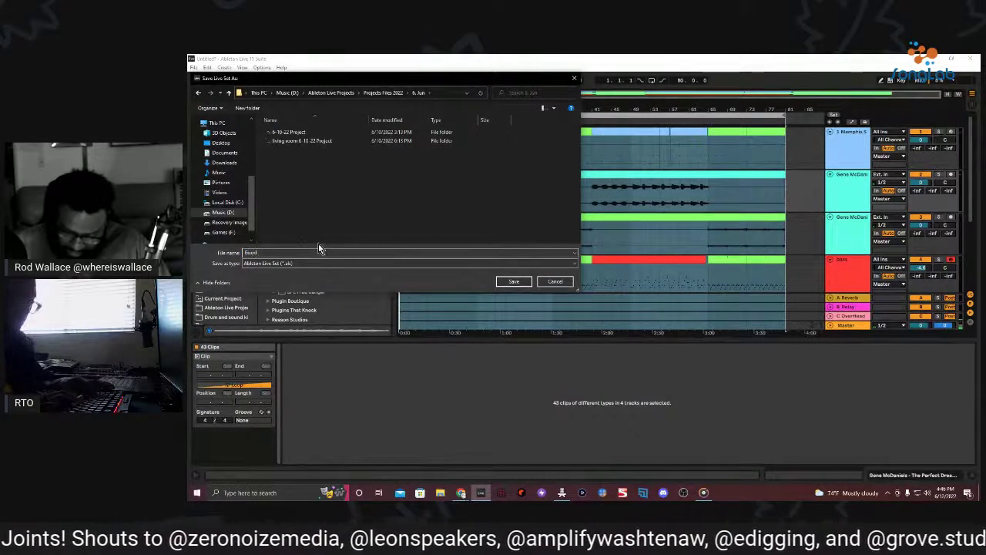
text( Mun)
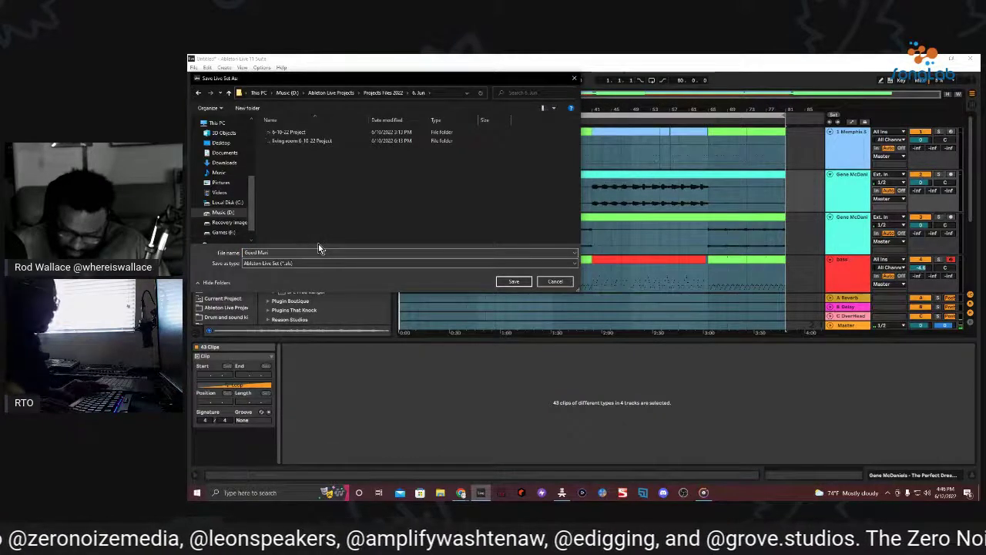
key(Return)
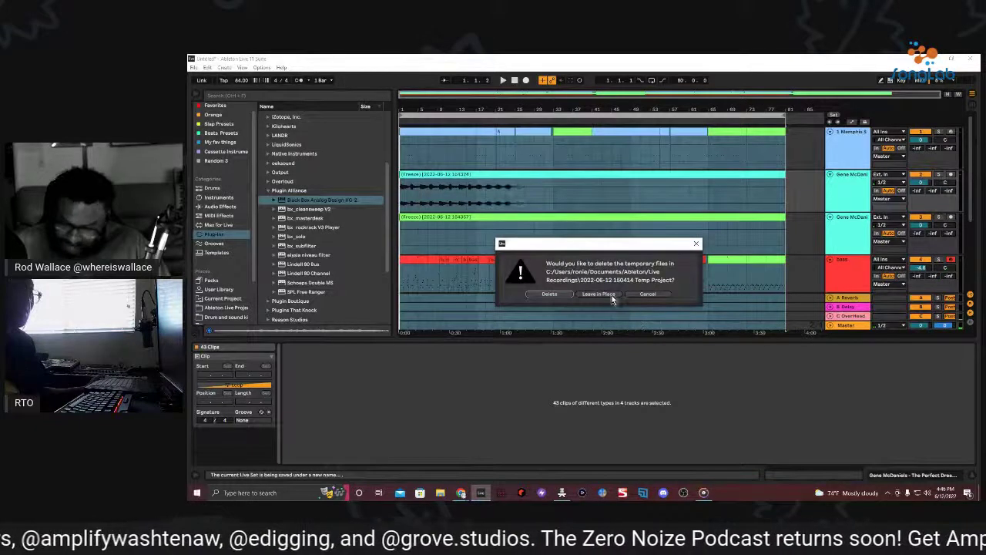
click(611, 294)
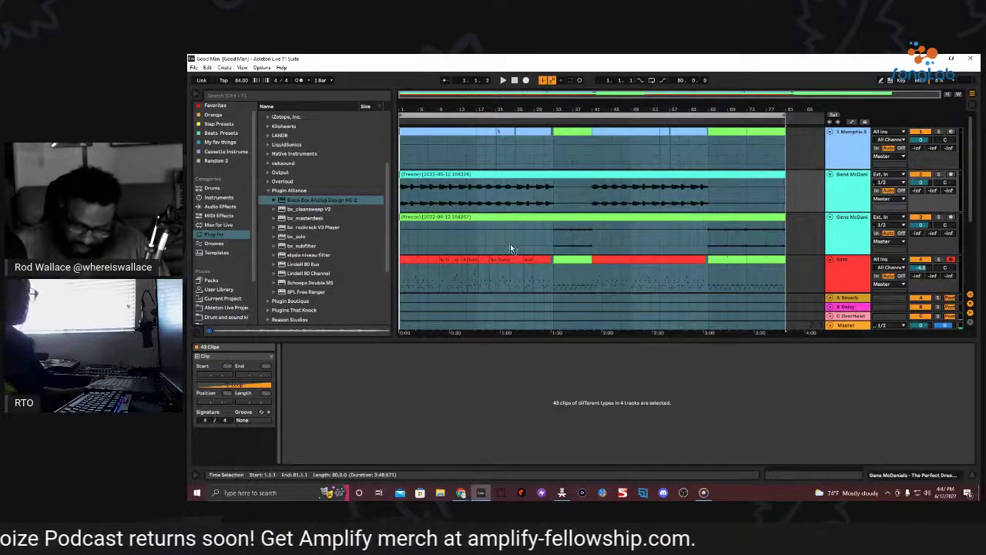
Export the selected range's Master as the WAV file Good Man on the Desktop with MP3 encoding off, and clear the clip selection
scroll(487, 236, down, 4)
scroll(365, 211, down, 2)
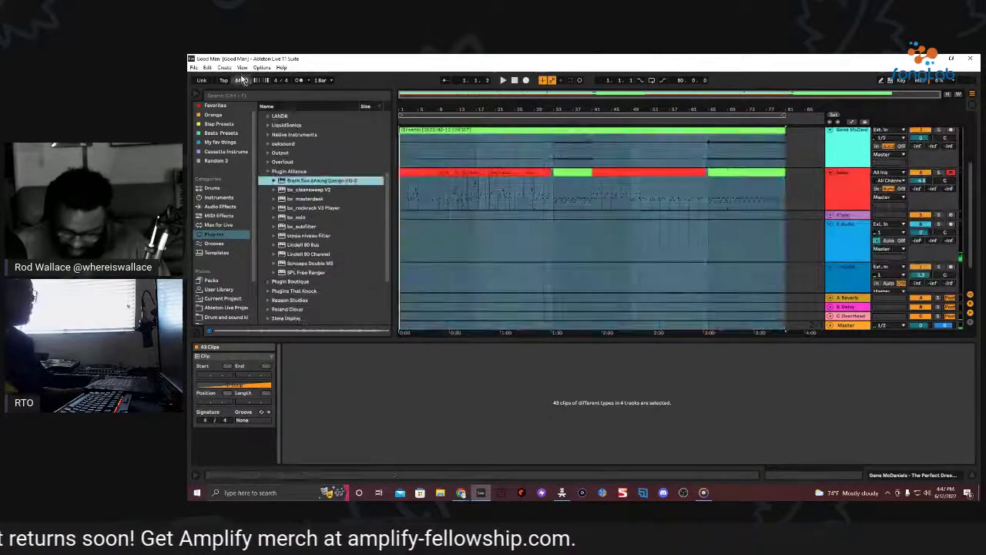
click(195, 67)
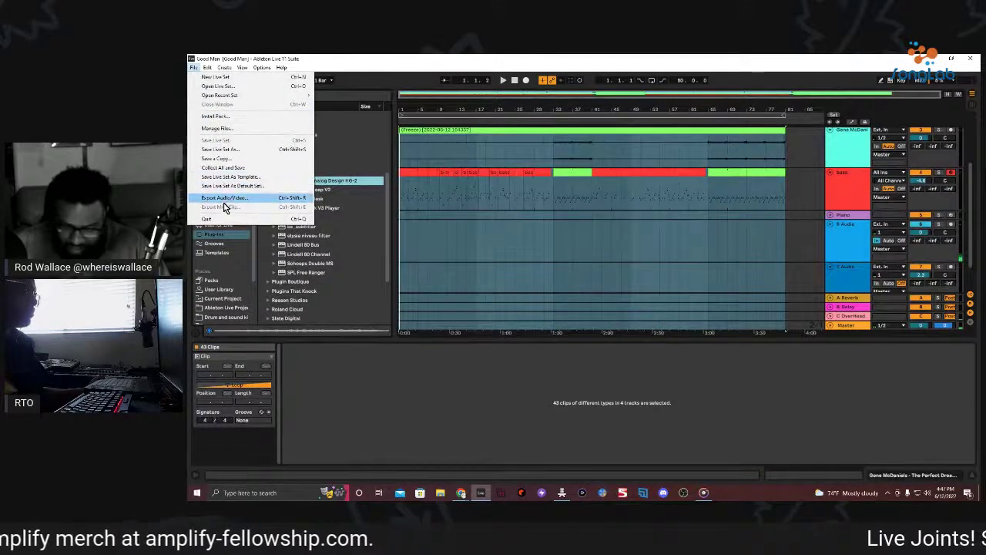
click(223, 198)
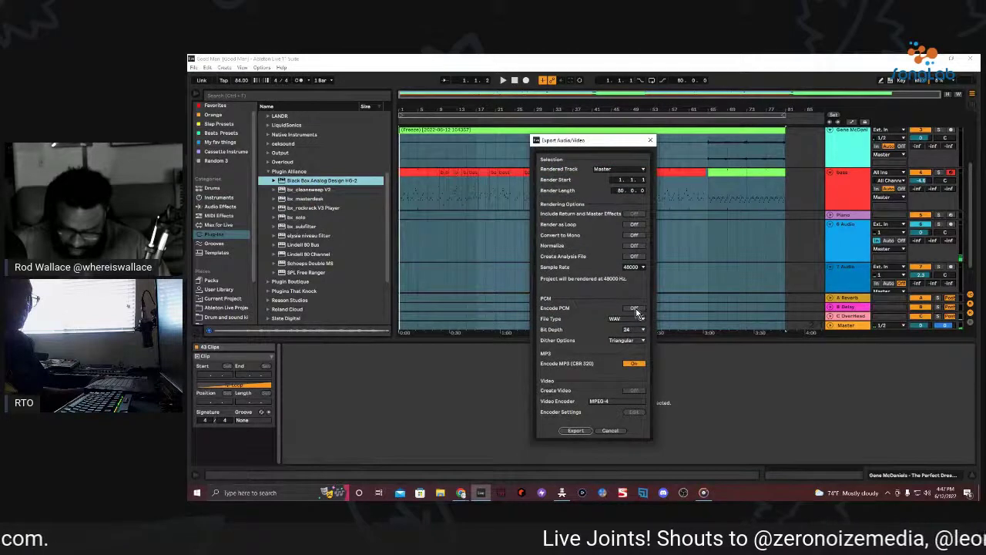
click(578, 431)
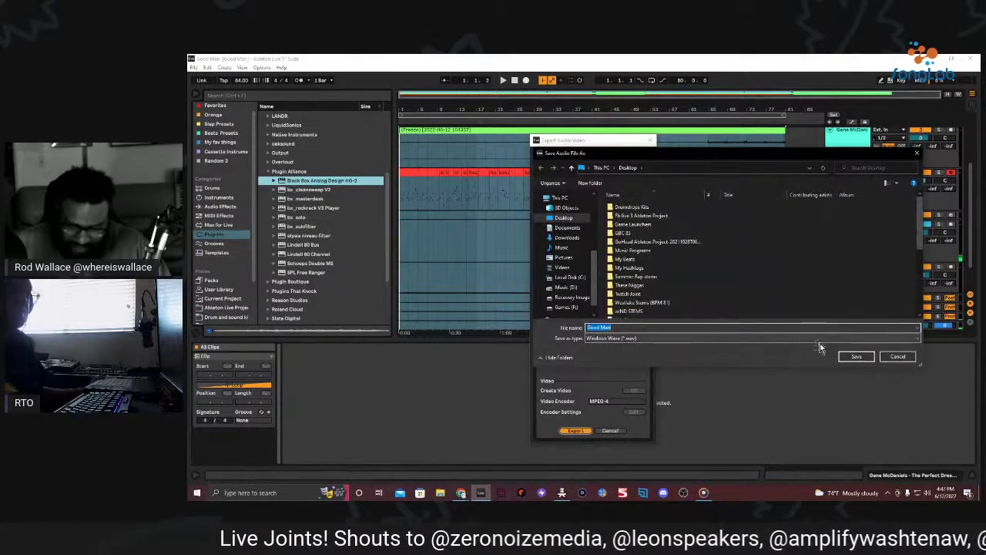
click(854, 357)
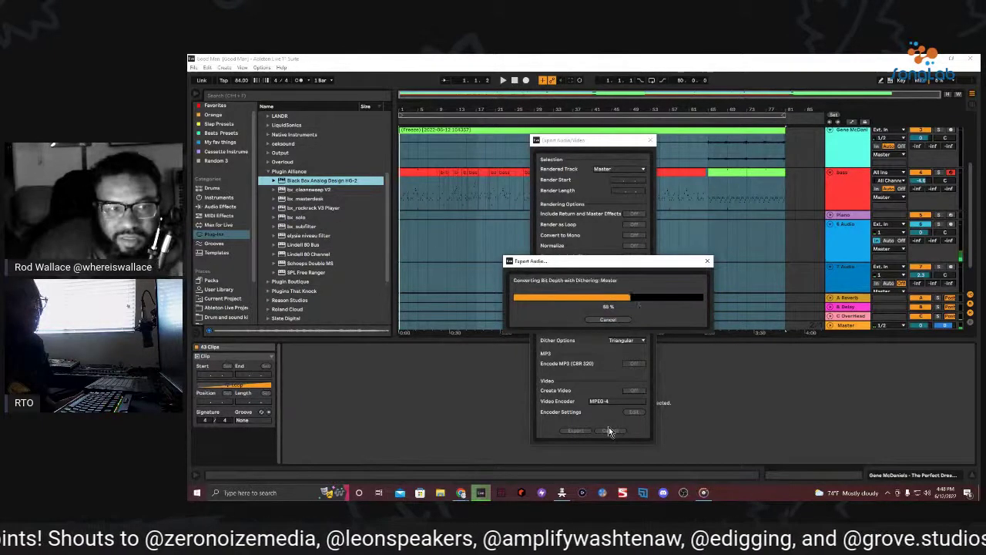
click(550, 109)
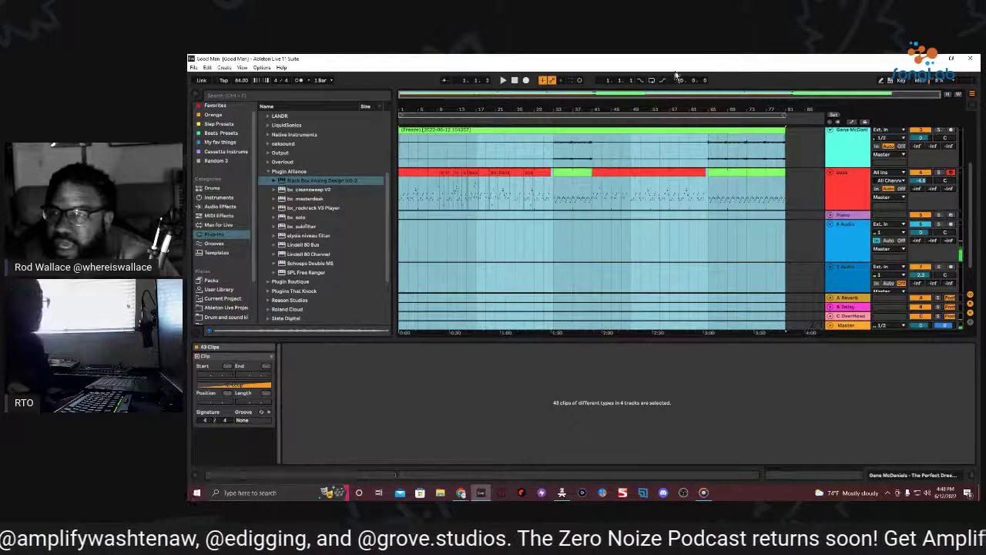
click(382, 177)
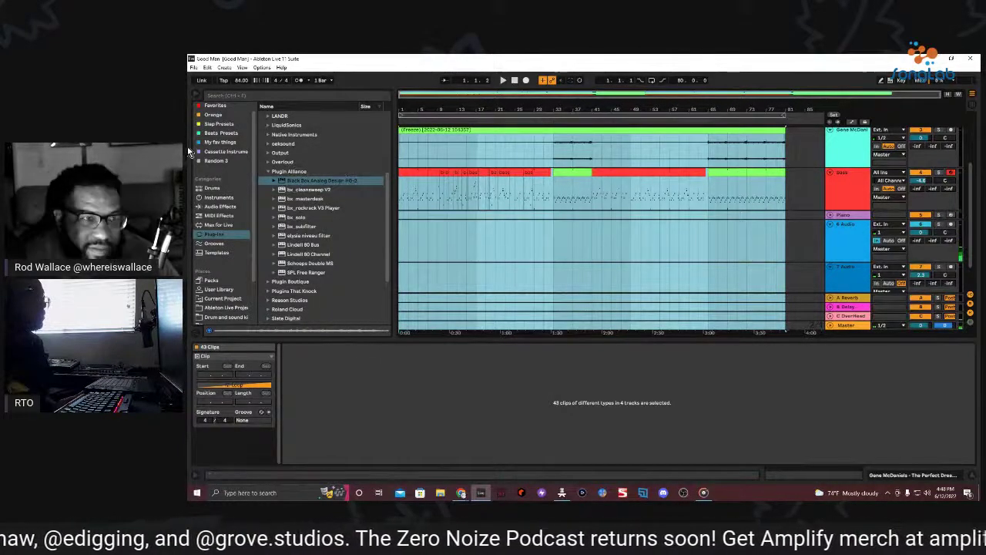
click(493, 275)
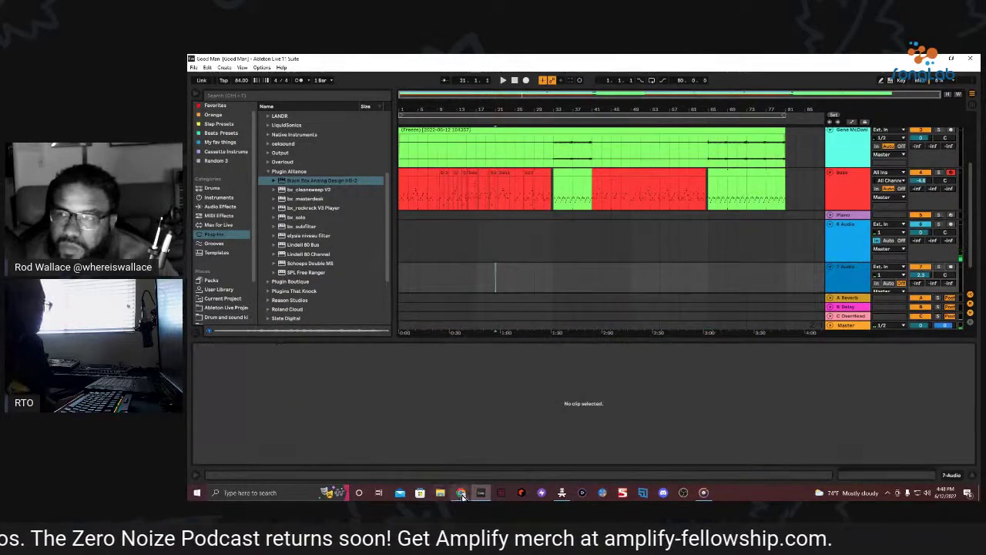
Switch to Chrome and check the YouTube live stream chat and the StreamYard studio comments
mouse_move(462, 495)
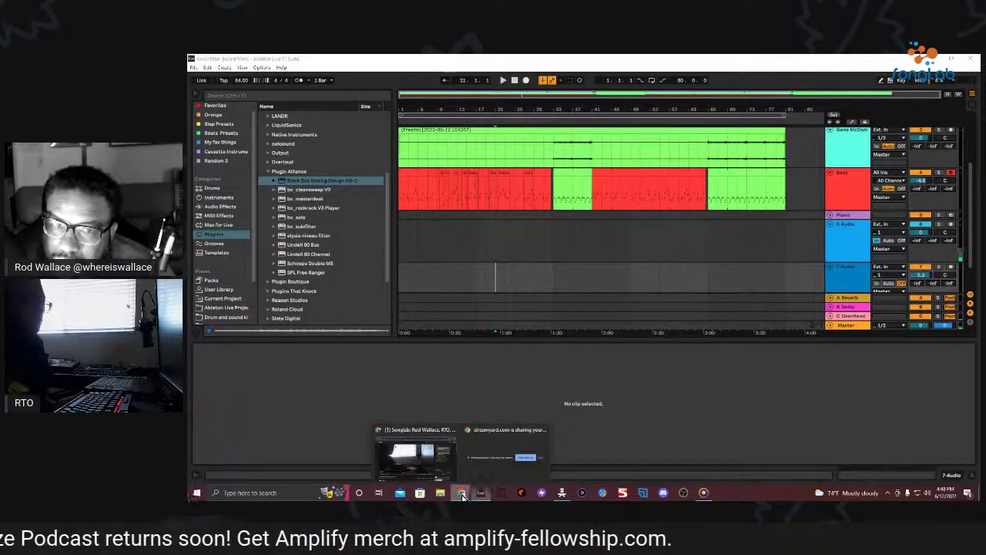
click(425, 462)
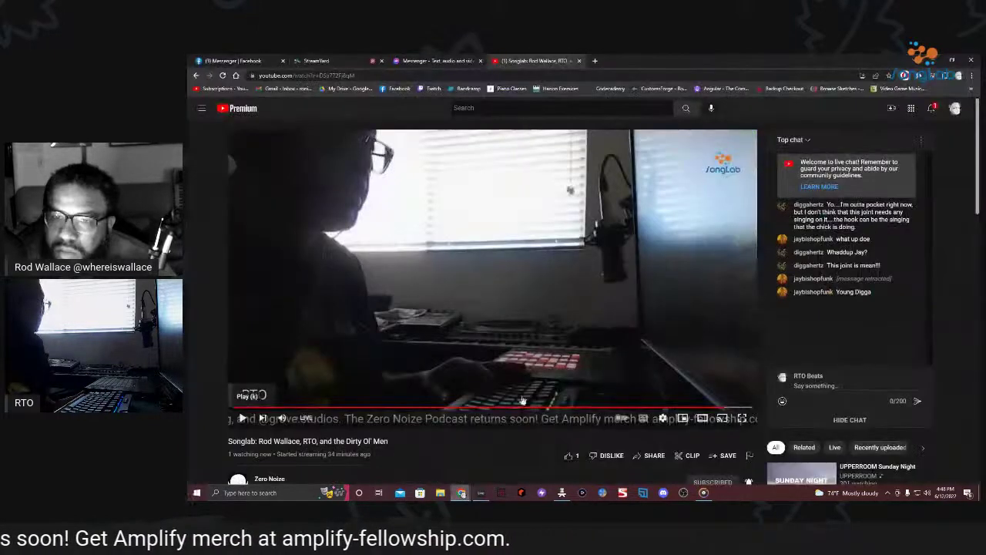
click(316, 60)
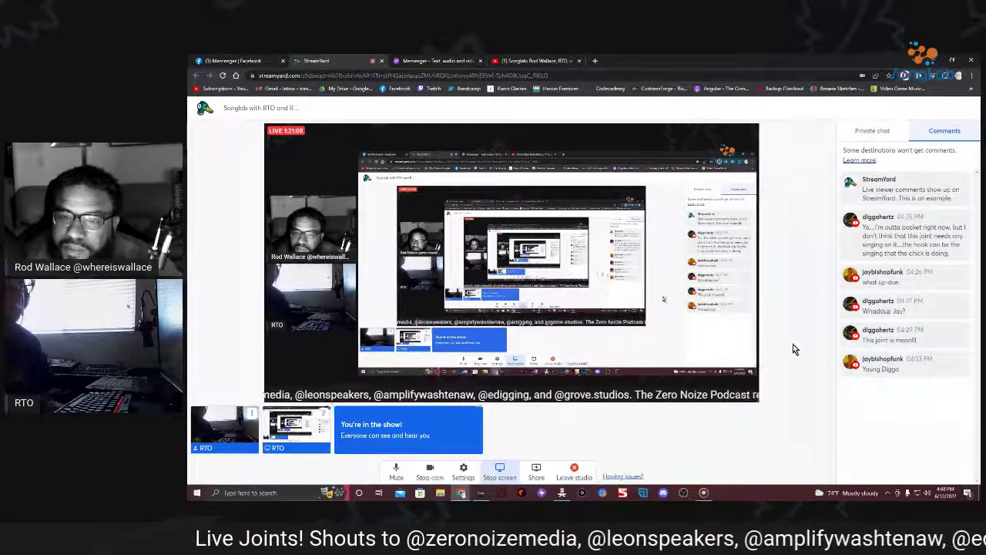
Switch back to Ableton Live, briefly play the arrangement from bar 21, and stop it with the position reset to the start
click(482, 494)
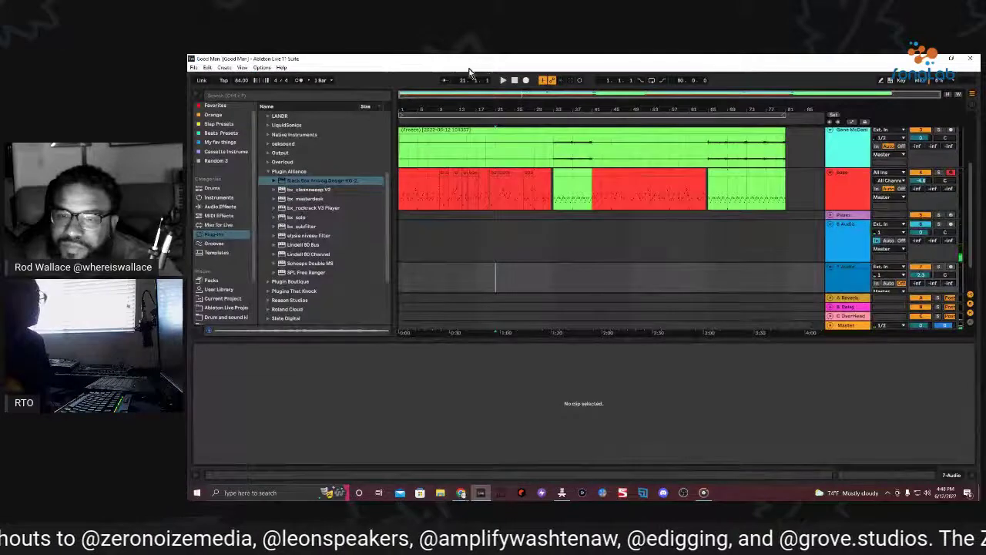
click(502, 80)
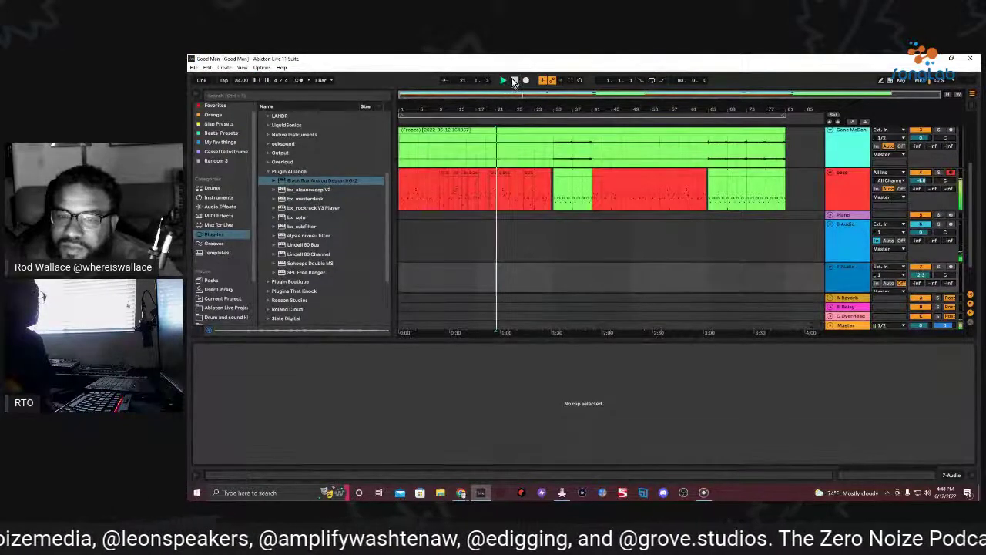
click(514, 80)
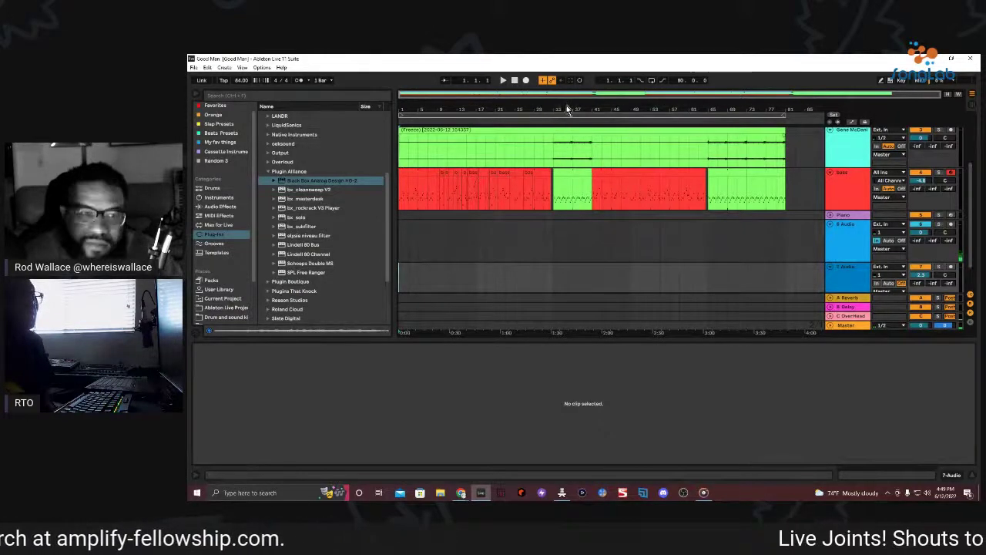
drag(566, 106, 532, 100)
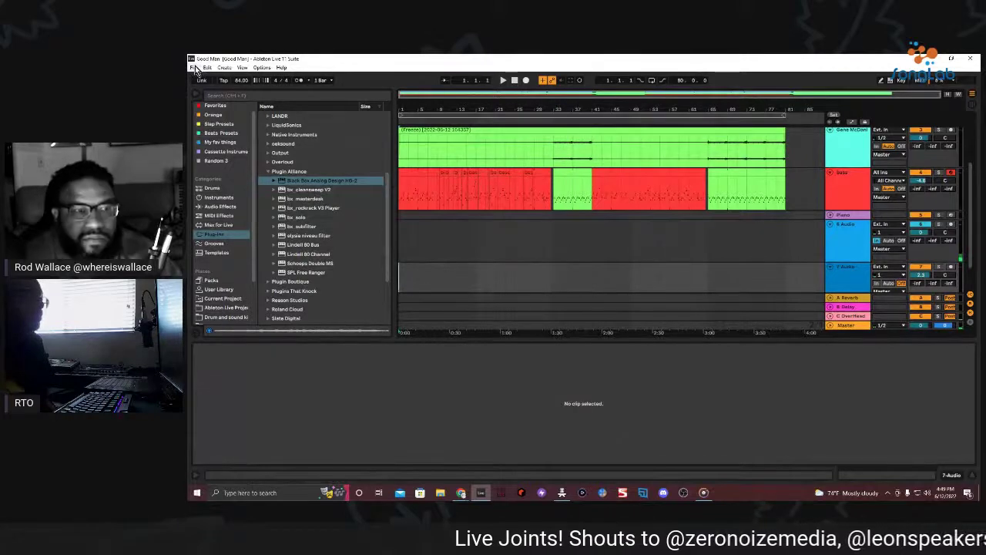
click(601, 108)
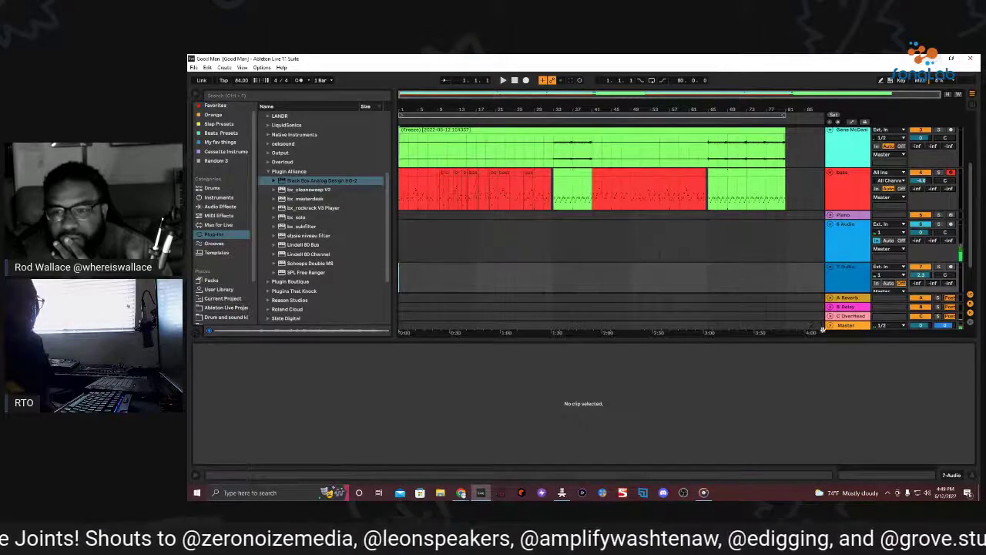
Minimize the open windows to reach the desktop and play the Naki audio file in Groove Music, pausing and resuming it
click(950, 59)
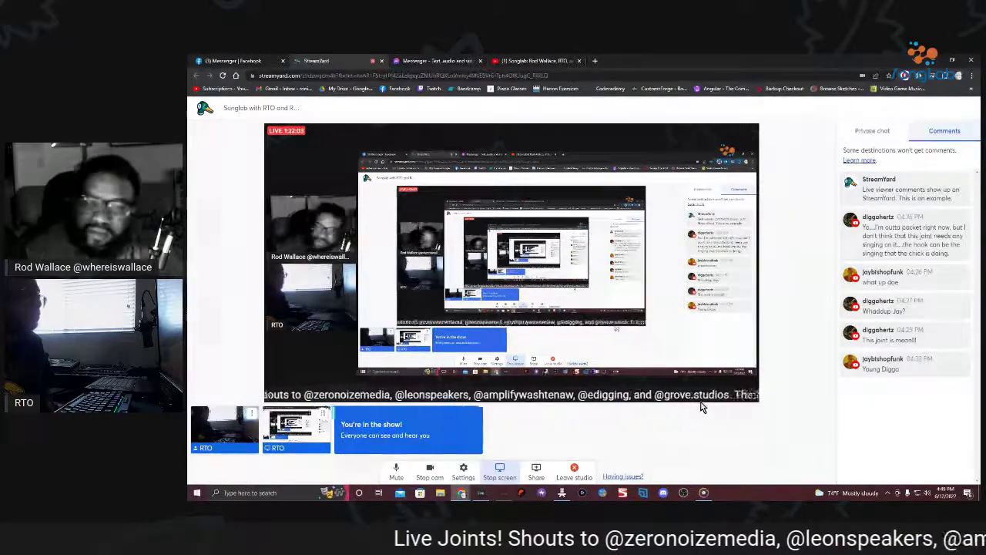
click(952, 60)
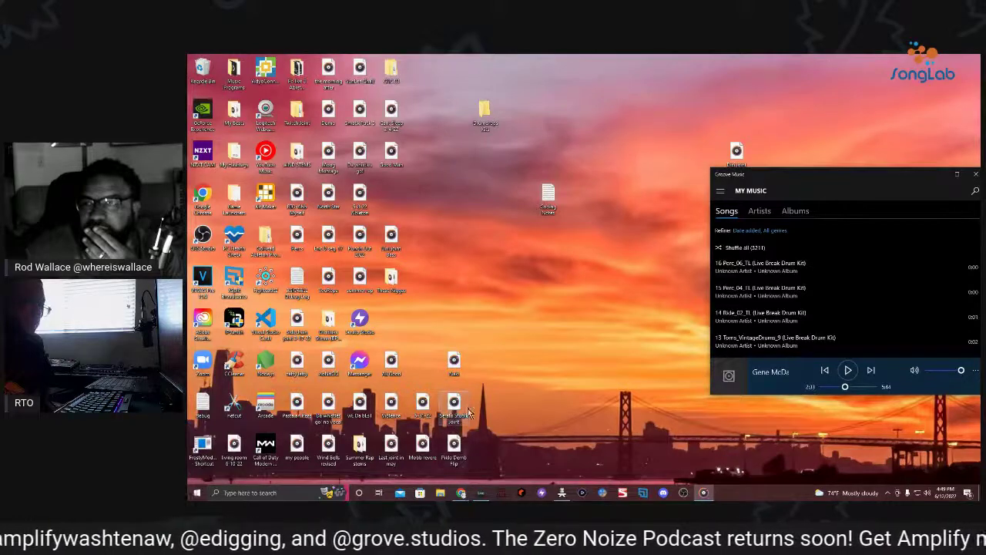
double_click(454, 359)
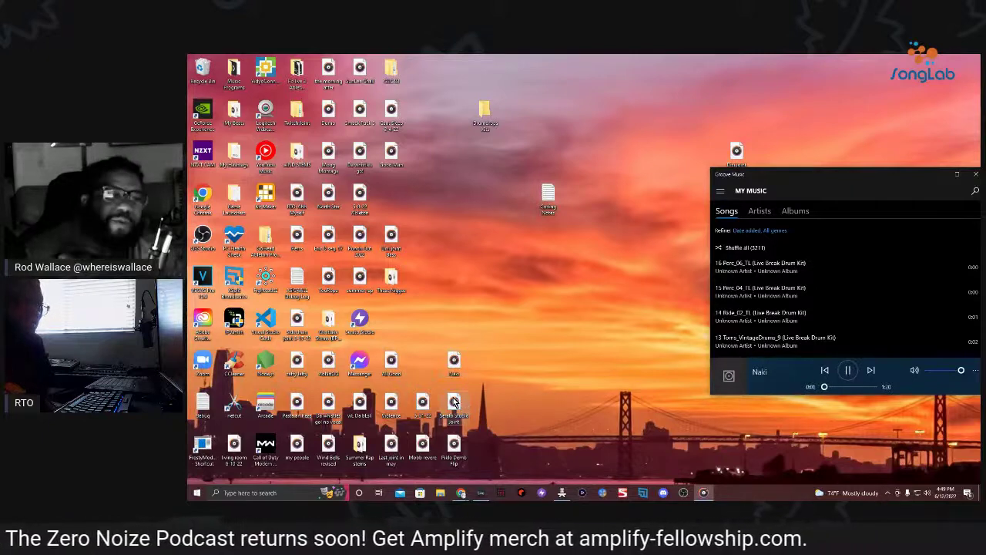
click(850, 371)
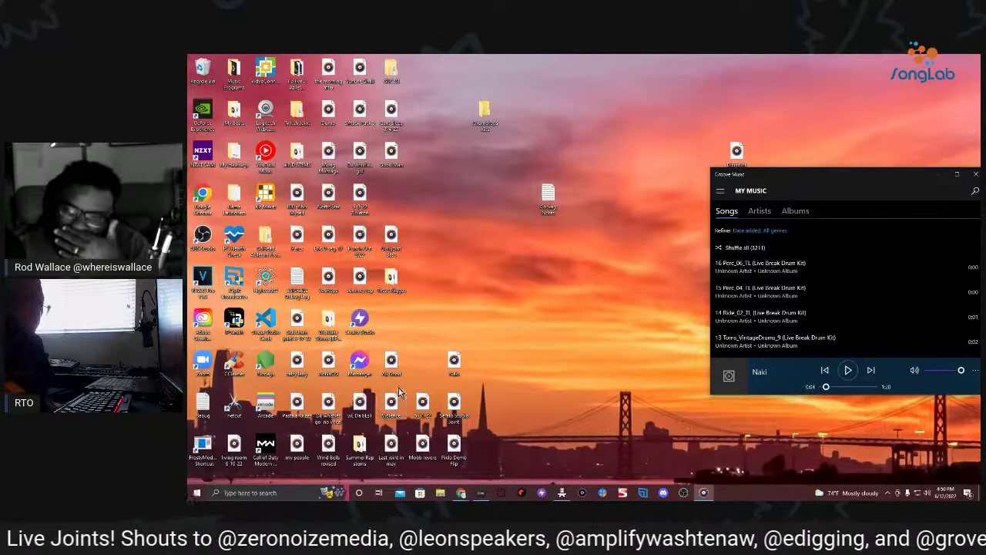
click(847, 371)
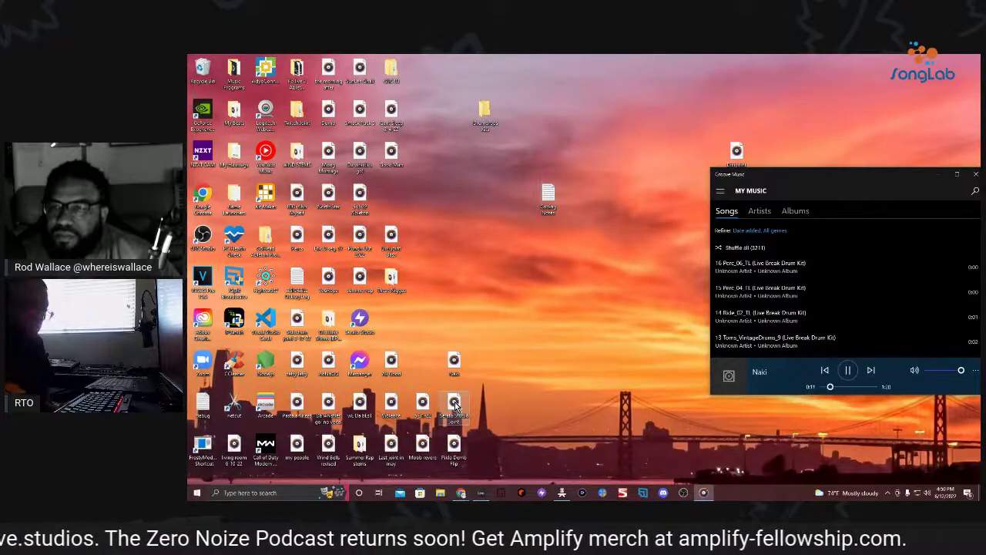
Play All Good from the desktop, place the living room file beside it, and move the Messenger shortcut into the bottom row
double_click(389, 362)
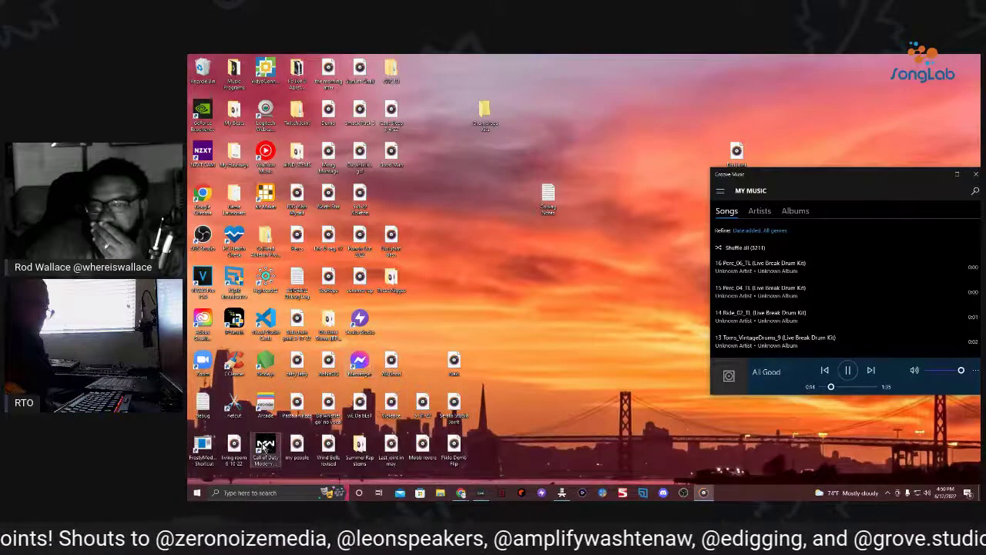
click(420, 367)
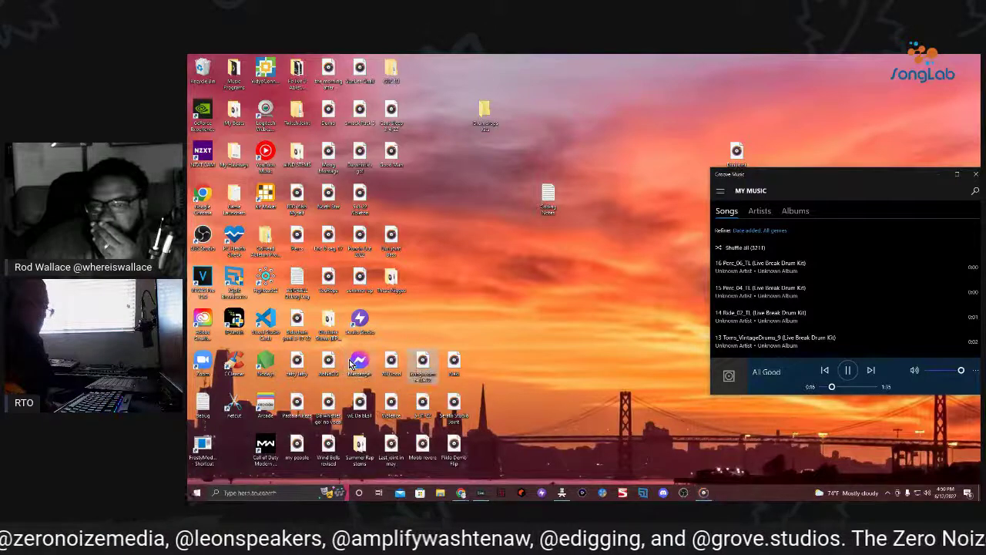
drag(346, 383, 233, 448)
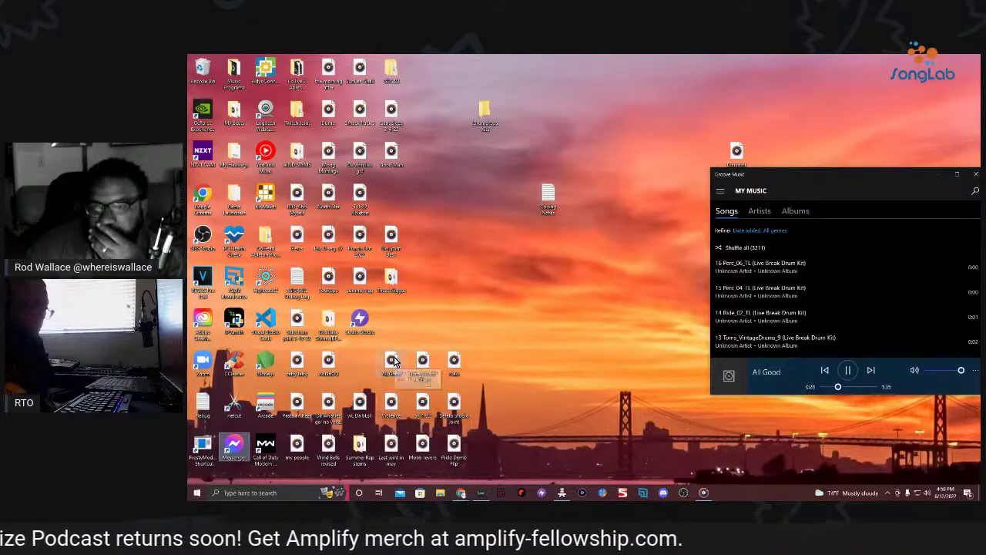
Play the Violence audio file from the desktop, followed by Last joint in may
double_click(391, 402)
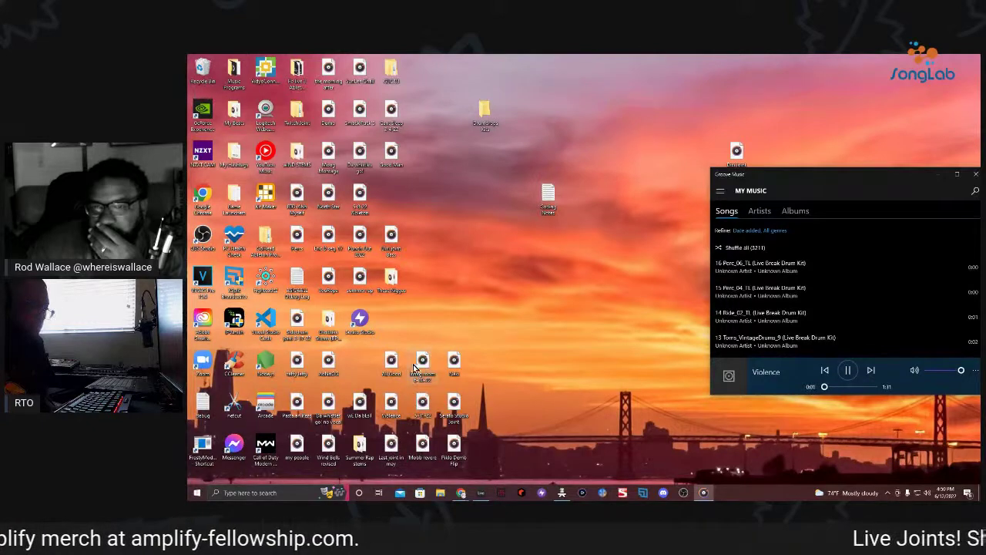
double_click(391, 446)
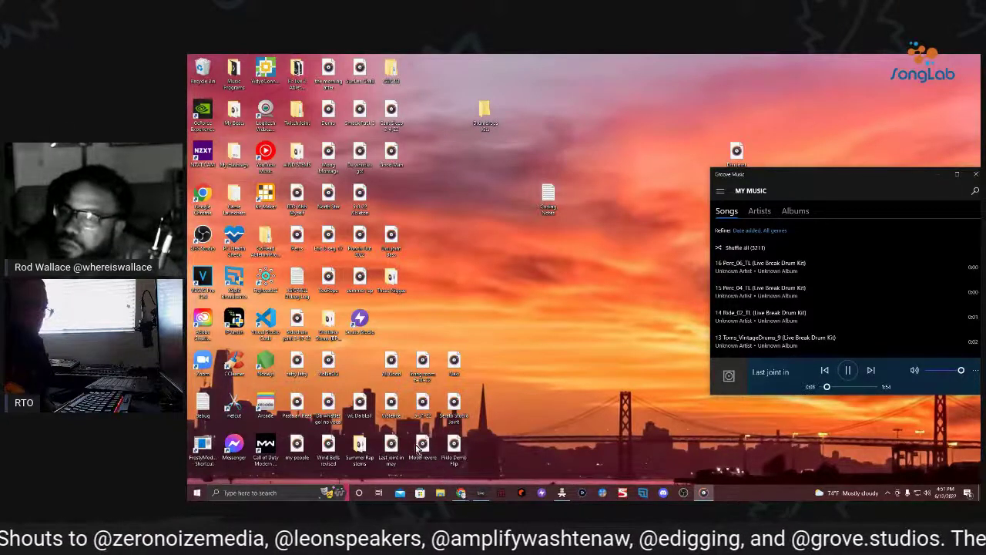
Switch to Chrome to check the StreamYard studio and the Facebook Messenger chats
mouse_move(460, 491)
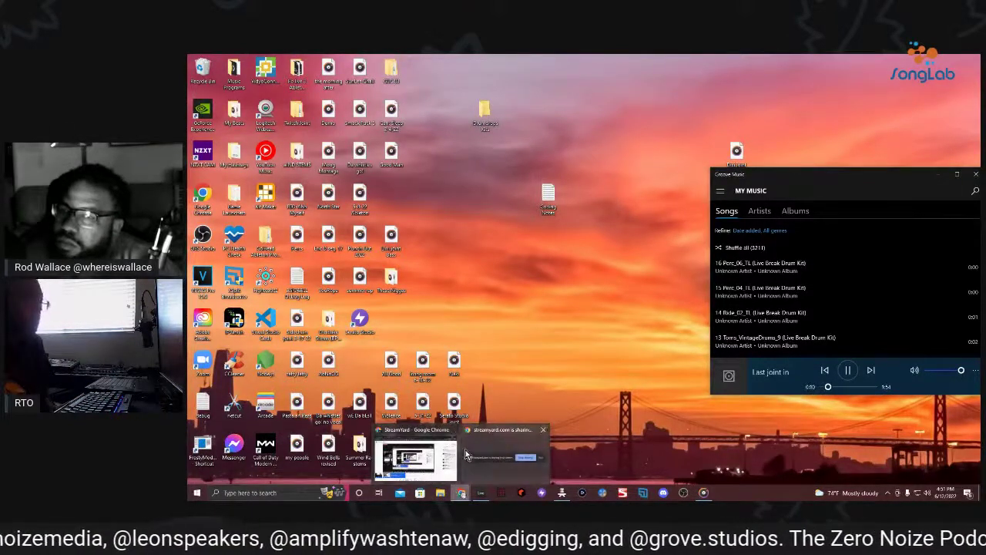
click(436, 447)
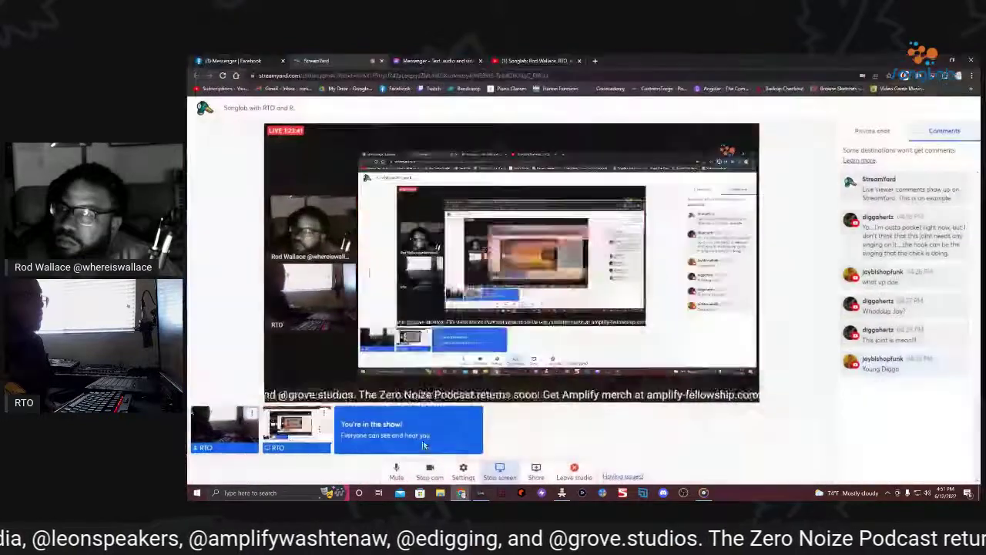
click(231, 60)
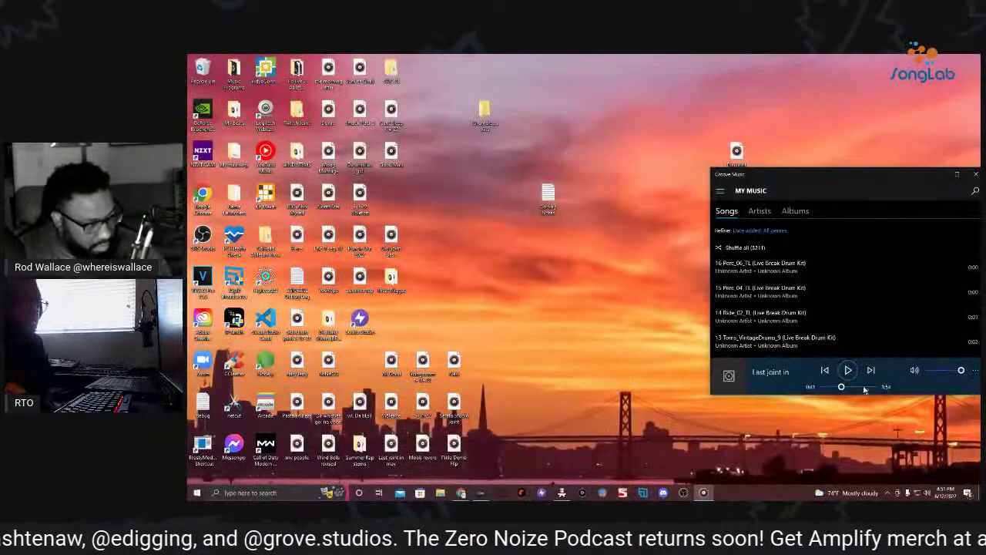
Resume Last joint in may in Groove Music, then play the 5-8-22 Ableton file from the desktop and pause it
click(848, 371)
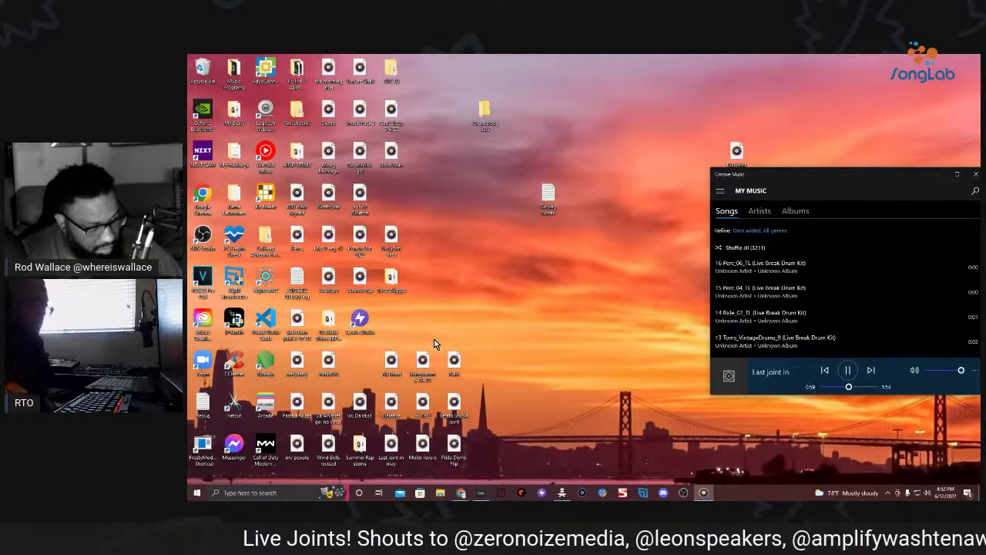
double_click(359, 199)
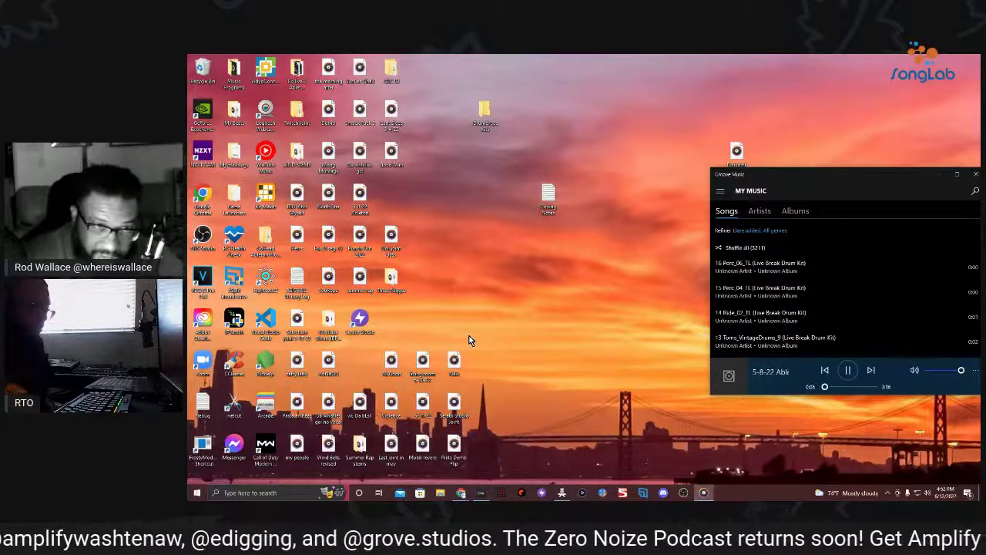
click(847, 372)
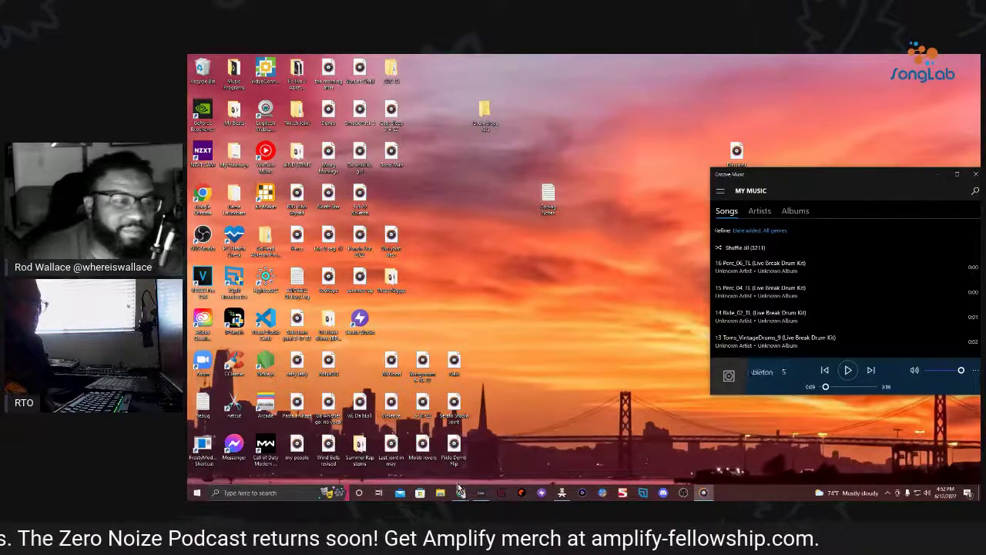
Switch to Chrome, look through the Real Dirty Ol Men group chat in Messenger, and minimize the browser
mouse_move(460, 491)
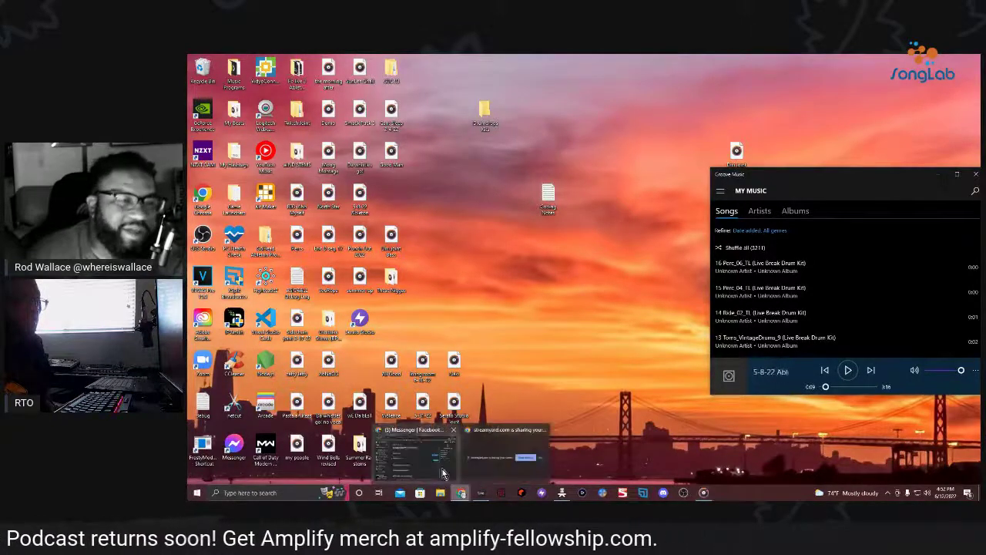
click(443, 473)
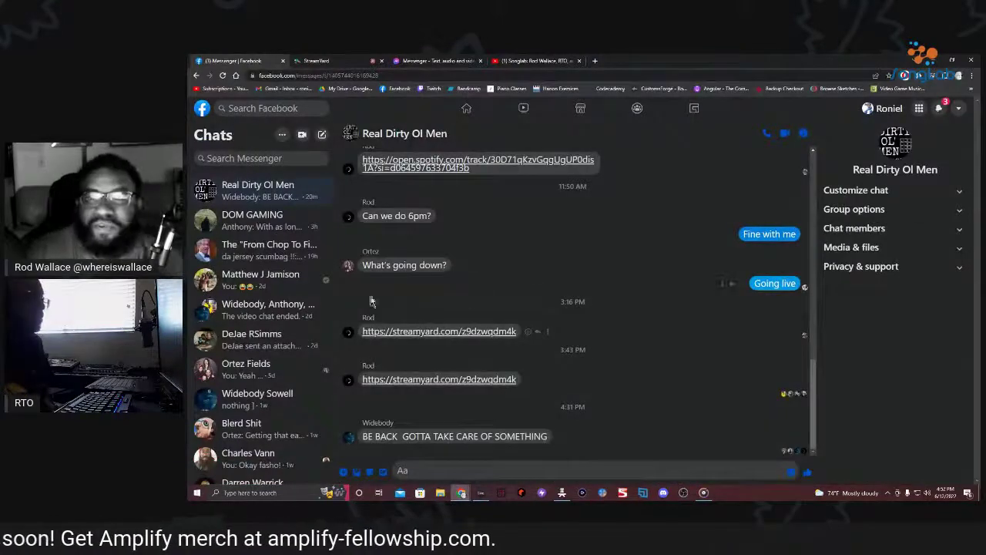
scroll(287, 285, down, 3)
scroll(287, 285, up, 3)
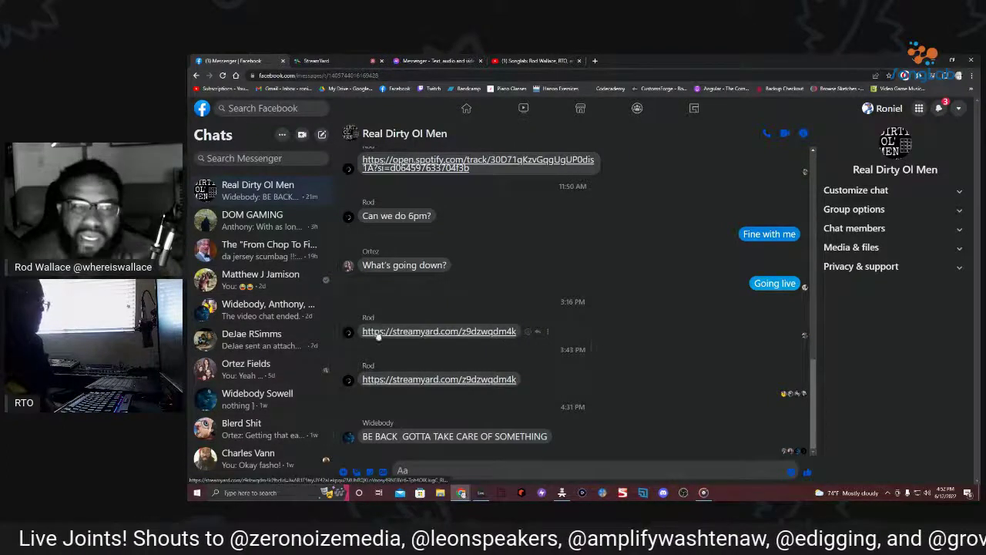
scroll(293, 335, down, 2)
scroll(291, 323, up, 2)
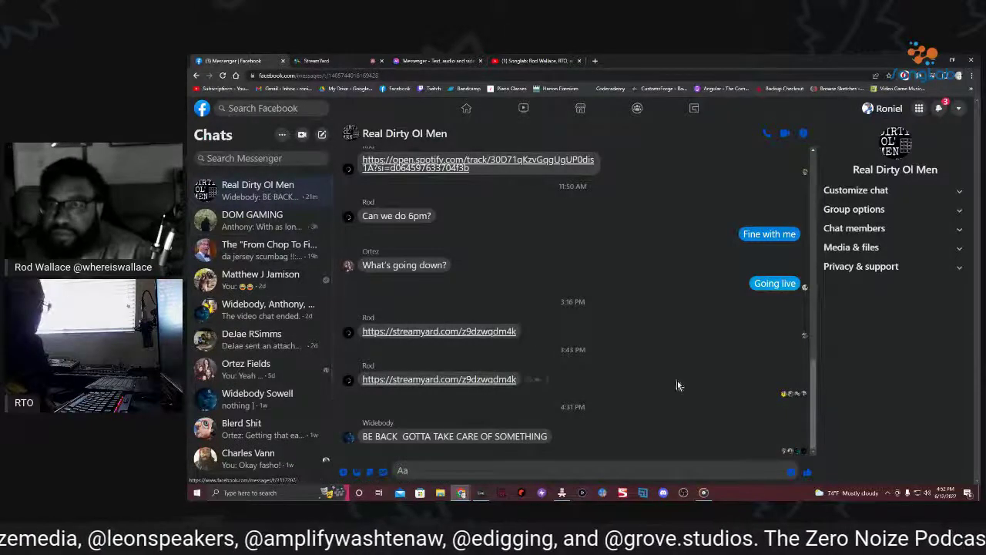
scroll(514, 362, up, 2)
scroll(531, 356, down, 3)
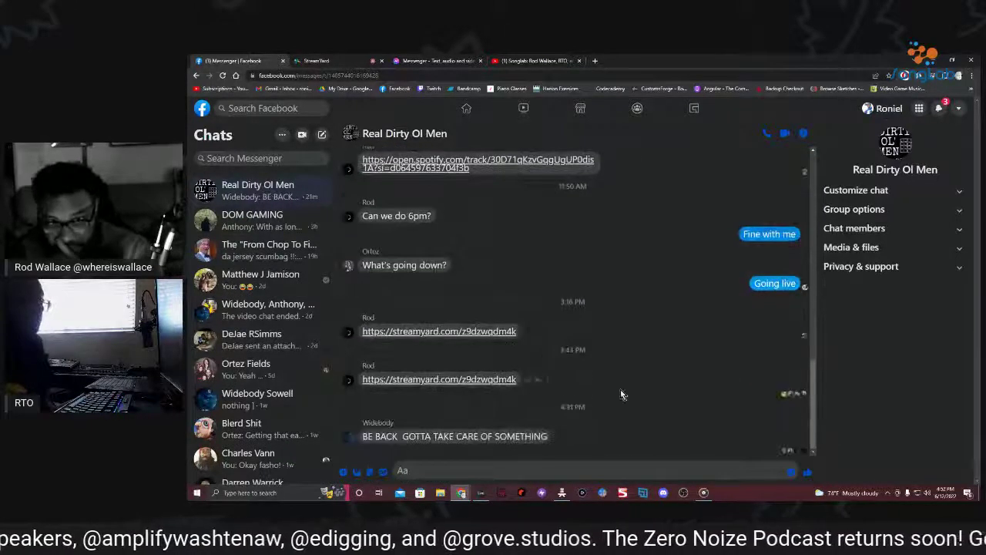
click(934, 60)
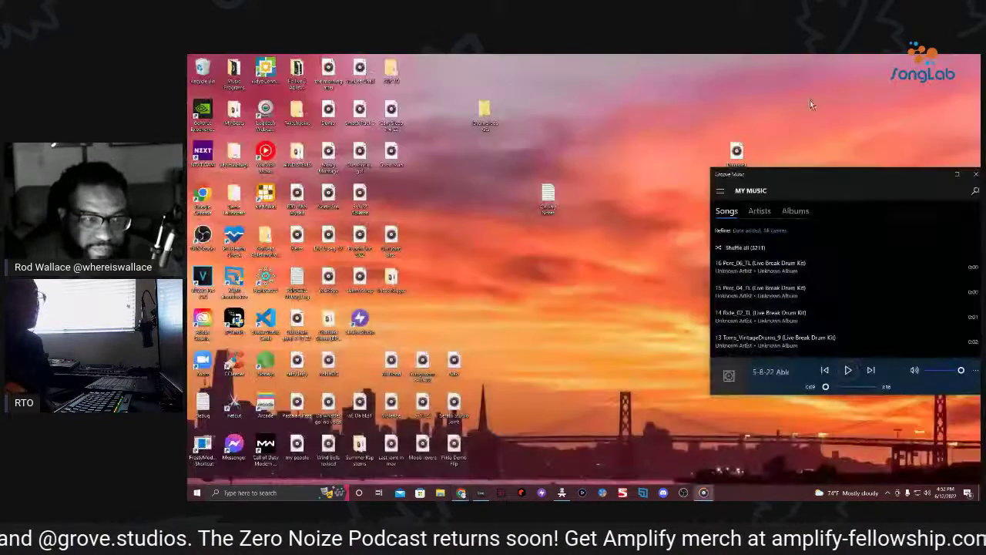
Resume the 5-8-22 Ableton track in Groove Music and follow it with the Mobb revere file from the desktop
click(847, 372)
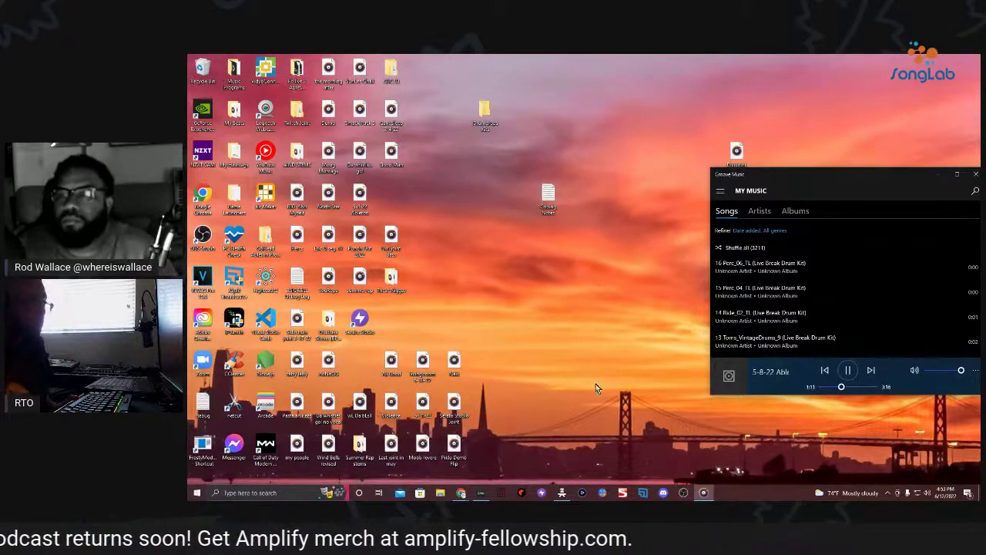
double_click(424, 447)
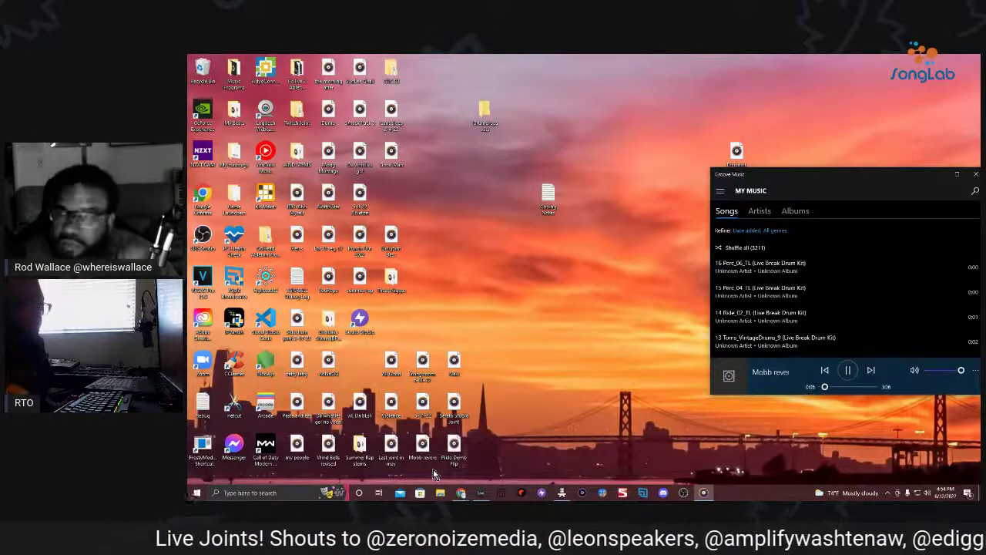
Switch to Chrome, look through the Messenger chat list while the track plays, and minimize the browser
mouse_move(460, 494)
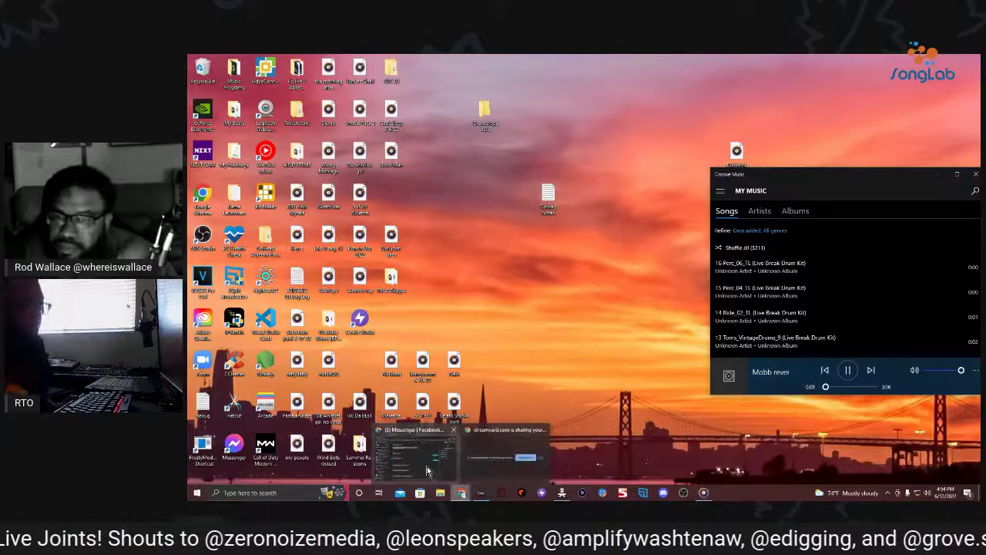
click(416, 453)
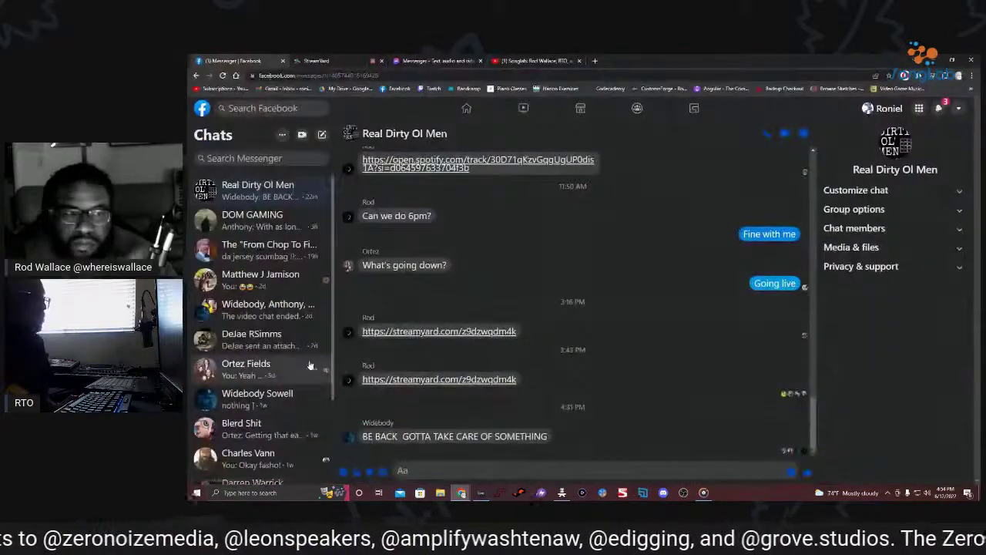
scroll(304, 370, down, 2)
scroll(300, 355, up, 1)
scroll(300, 353, down, 1)
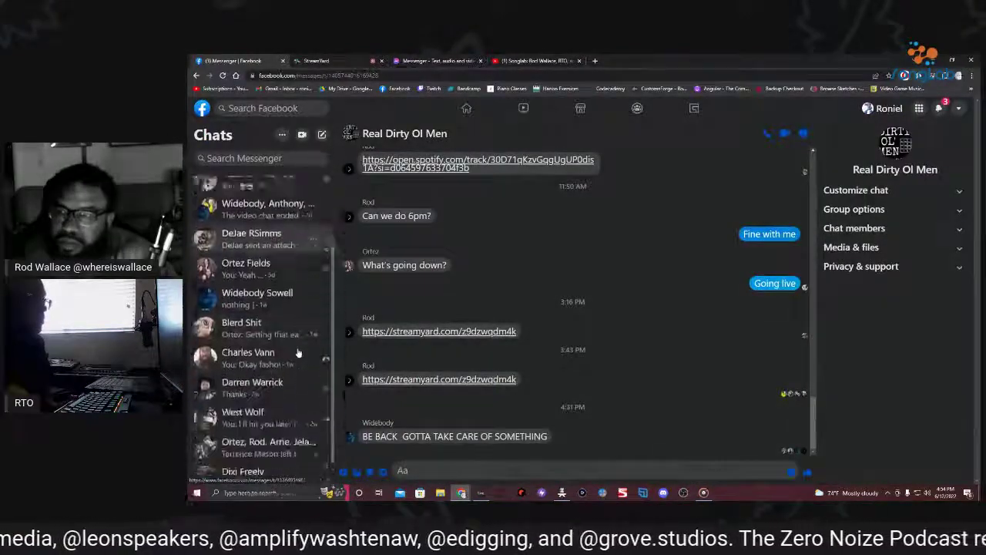
scroll(300, 353, up, 3)
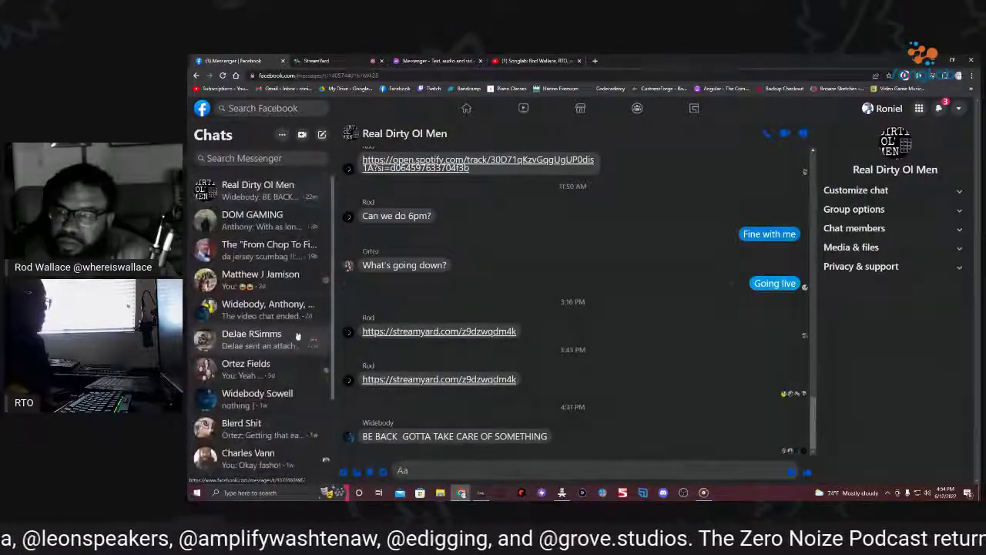
click(933, 60)
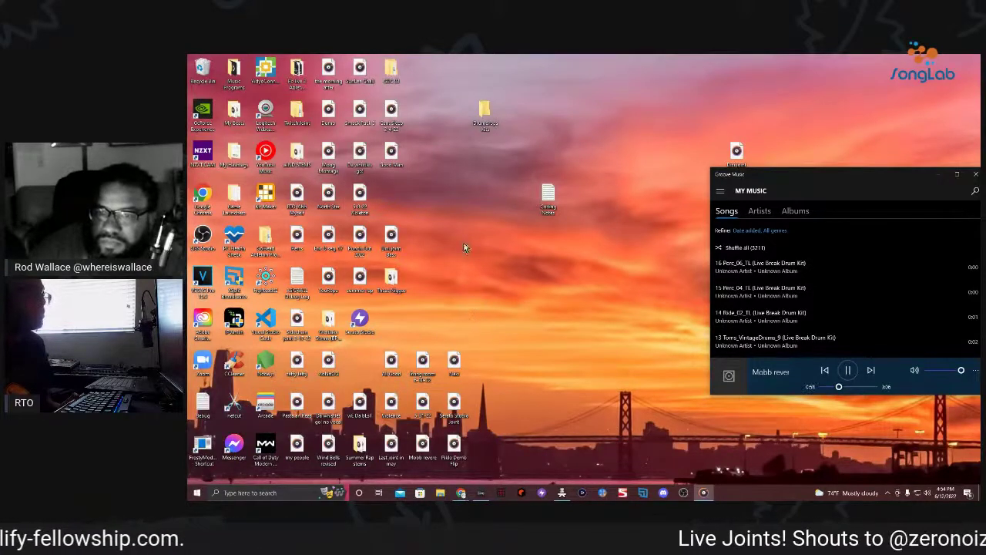
Play the Cant Sleep 3-4-22 file from the desktop and pause it
double_click(400, 123)
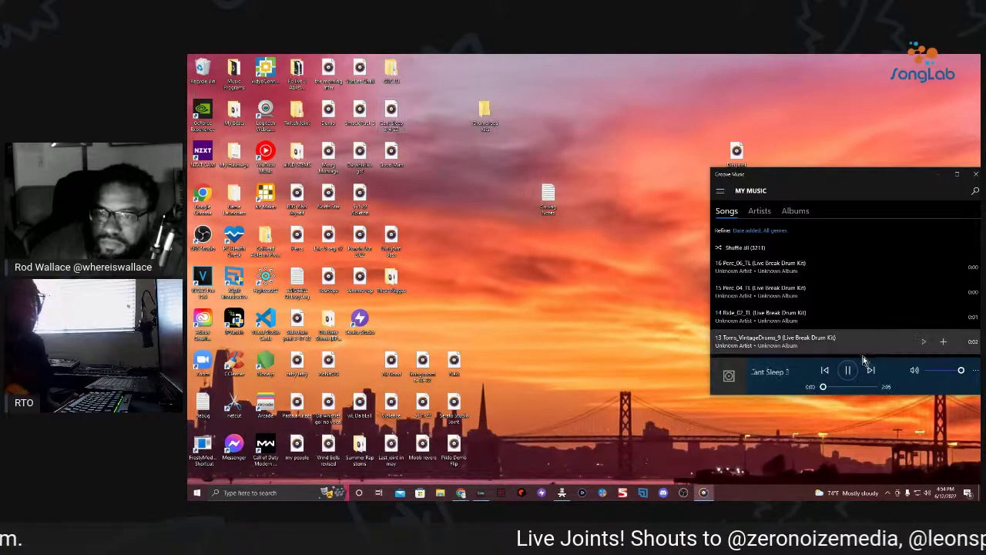
click(851, 374)
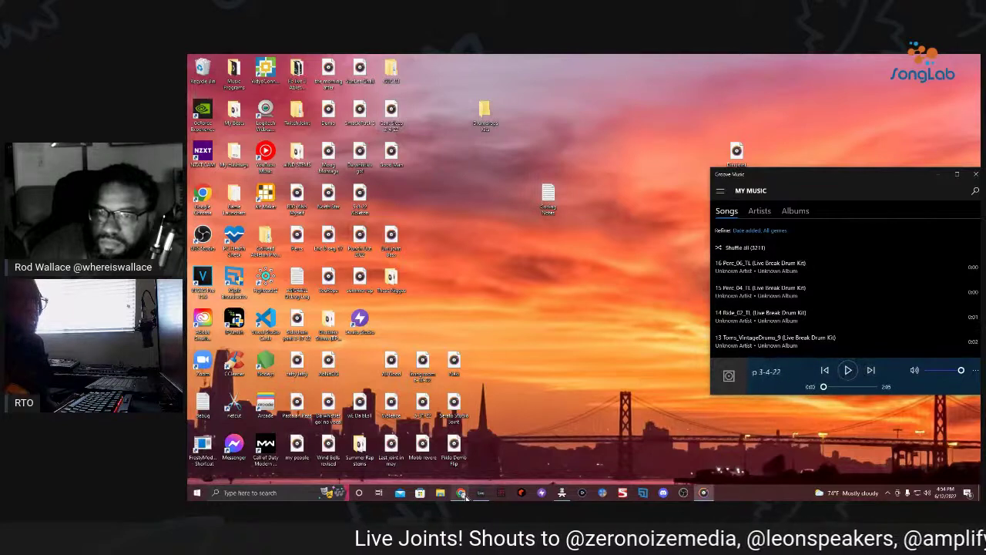
Switch to Chrome, open the shared Google Drive folder link from the Messenger group chat, and bring the desktop files into reach
mouse_move(462, 494)
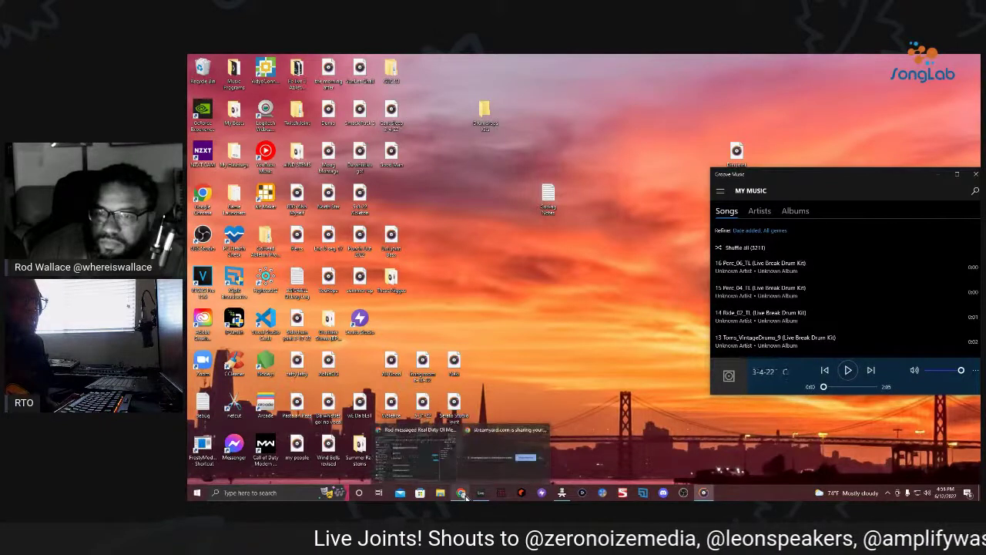
click(431, 455)
click(466, 443)
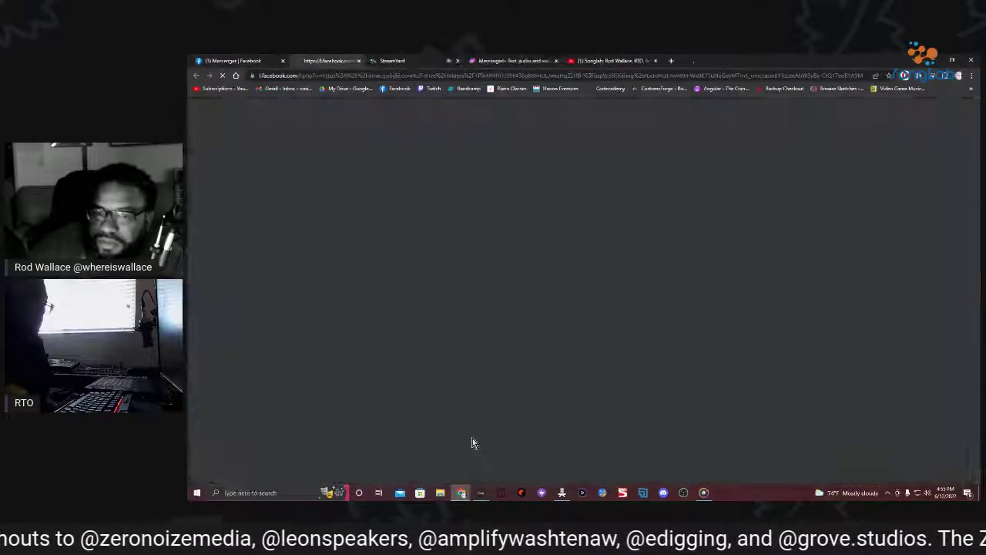
click(952, 60)
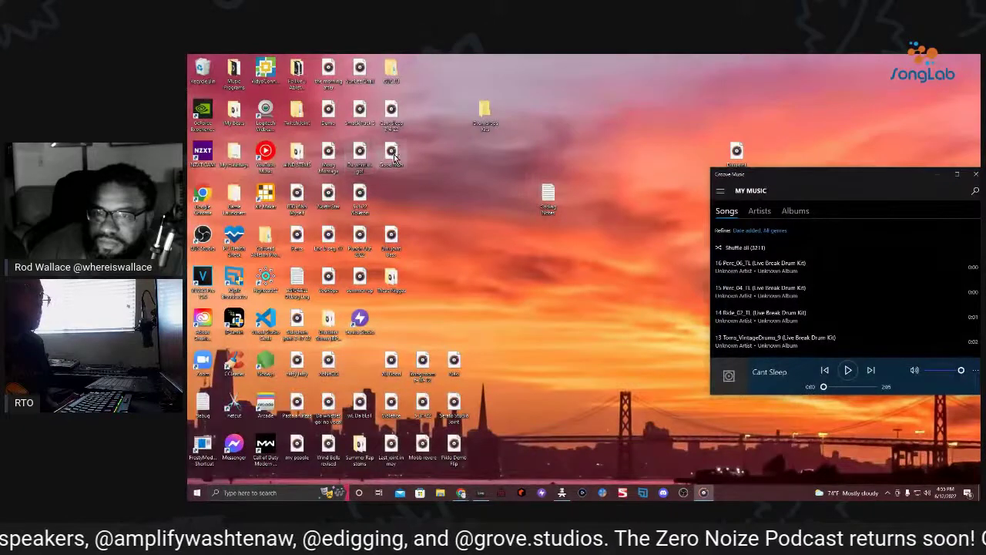
Upload Good Man.wav from the desktop to the shared 12.11 Songlab folder in Google Drive and minimize Chrome
mouse_move(462, 494)
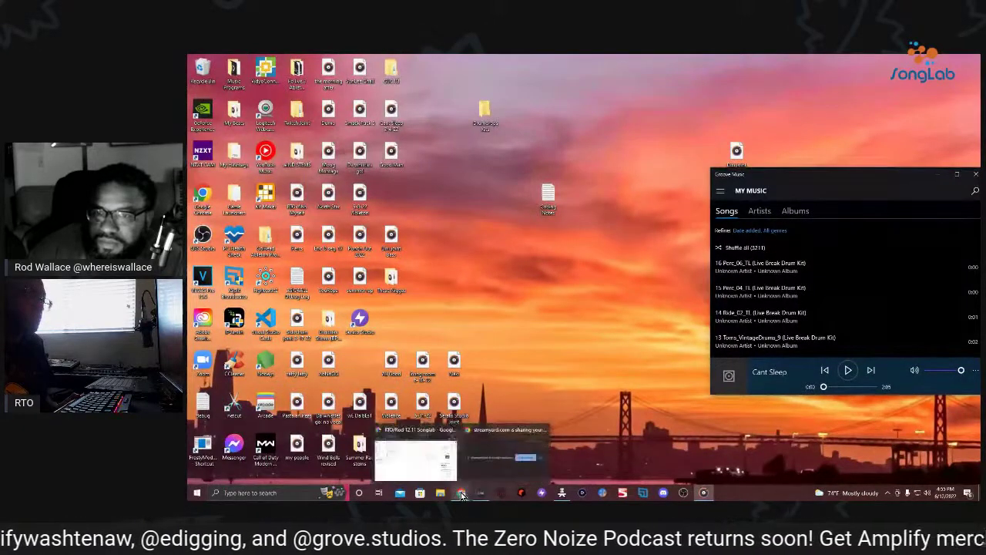
drag(436, 459, 398, 317)
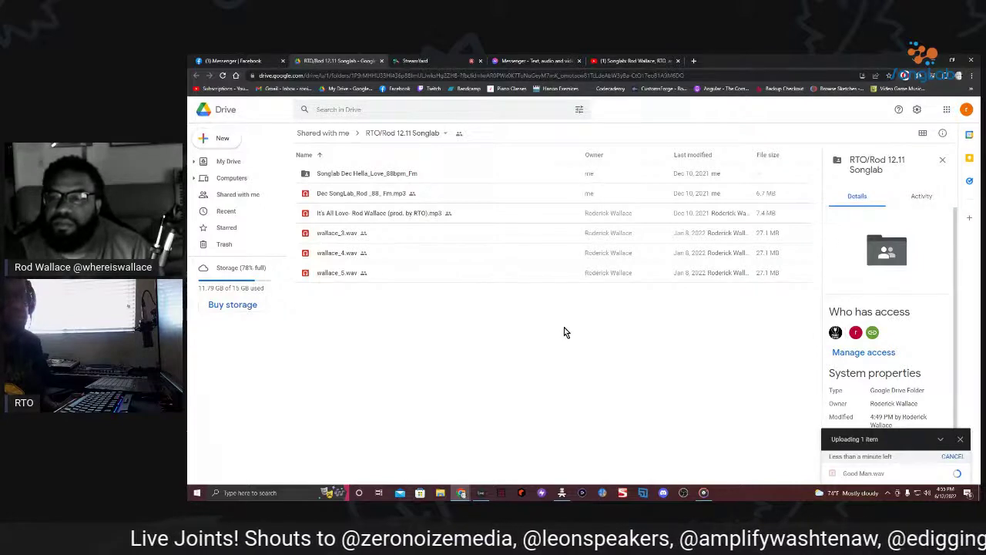
click(933, 61)
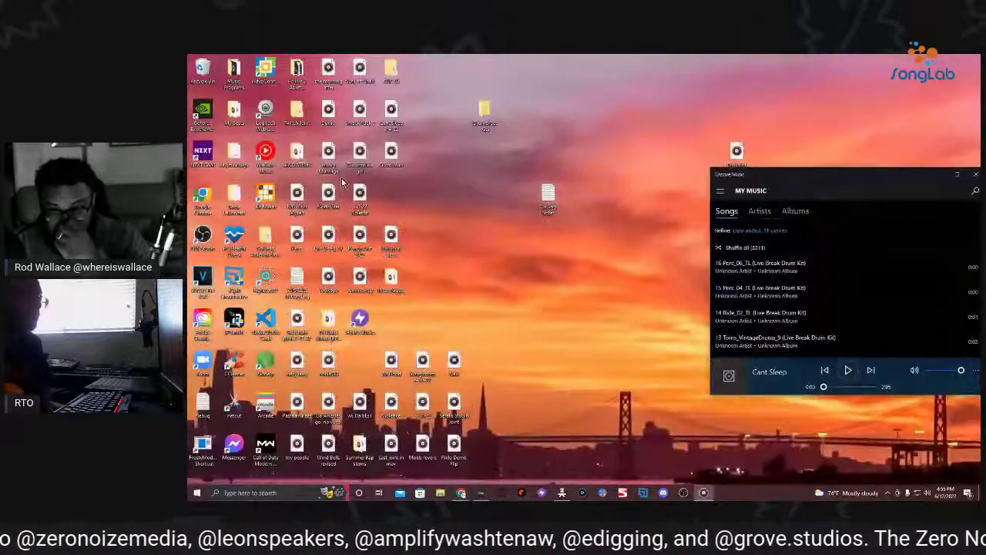
Play the North Star, 5-31-22 and summer rap audio files from the desktop one after another
double_click(327, 237)
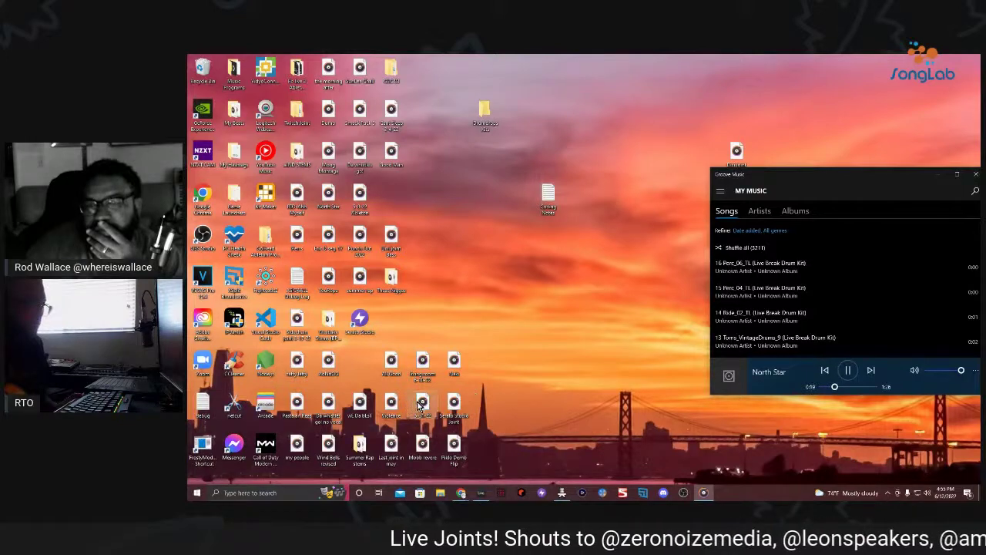
double_click(421, 406)
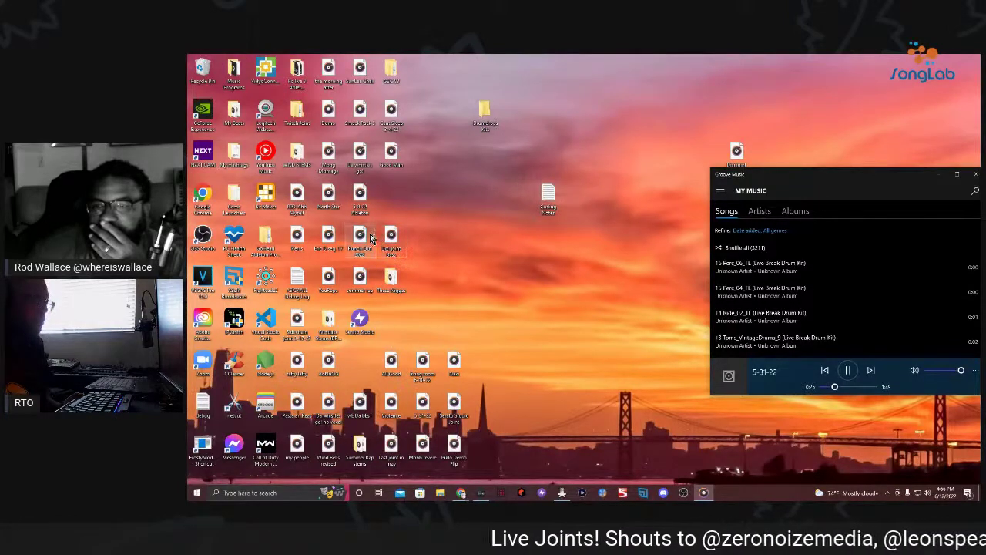
double_click(358, 279)
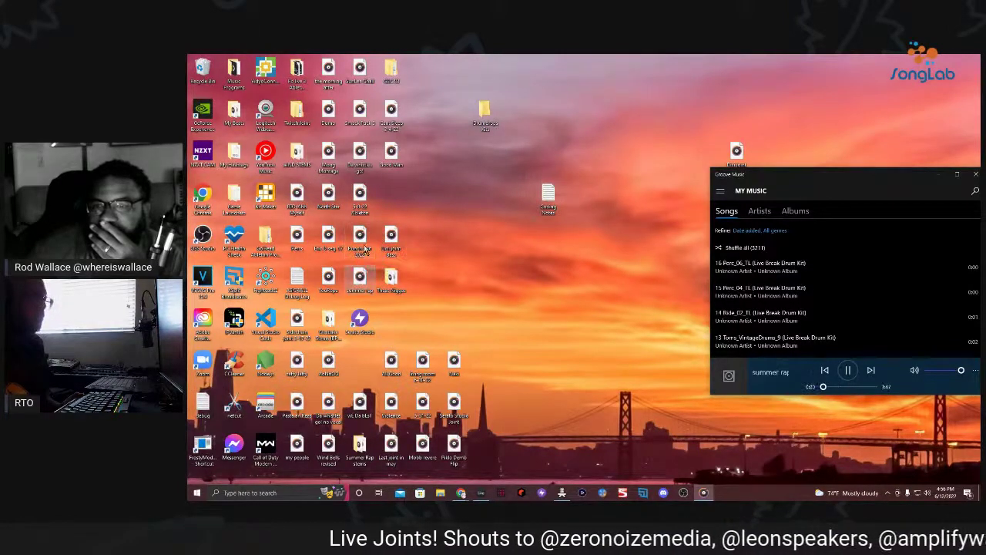
Play four more audio files from the desktop in turn, including Dumo and the SunLee track, and pause the last one
double_click(360, 158)
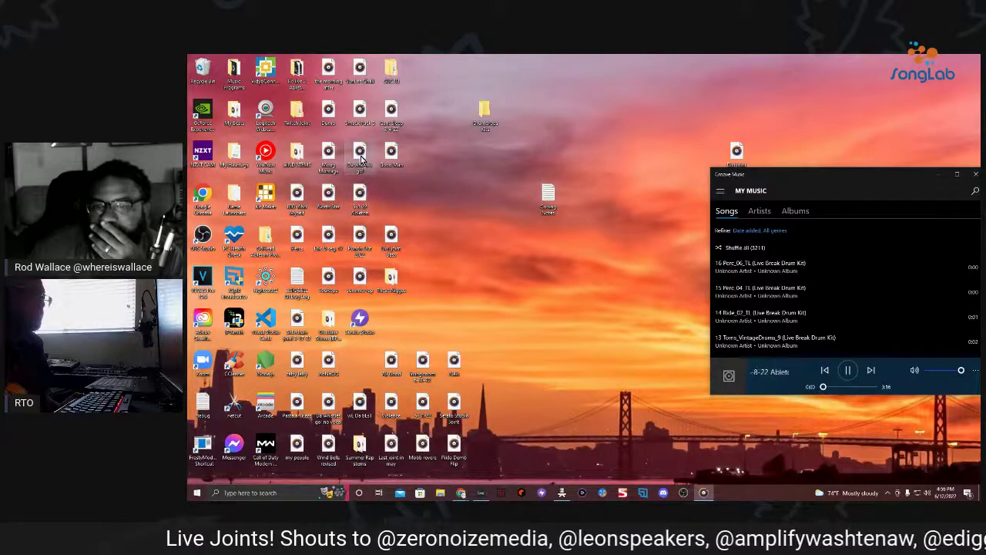
double_click(393, 116)
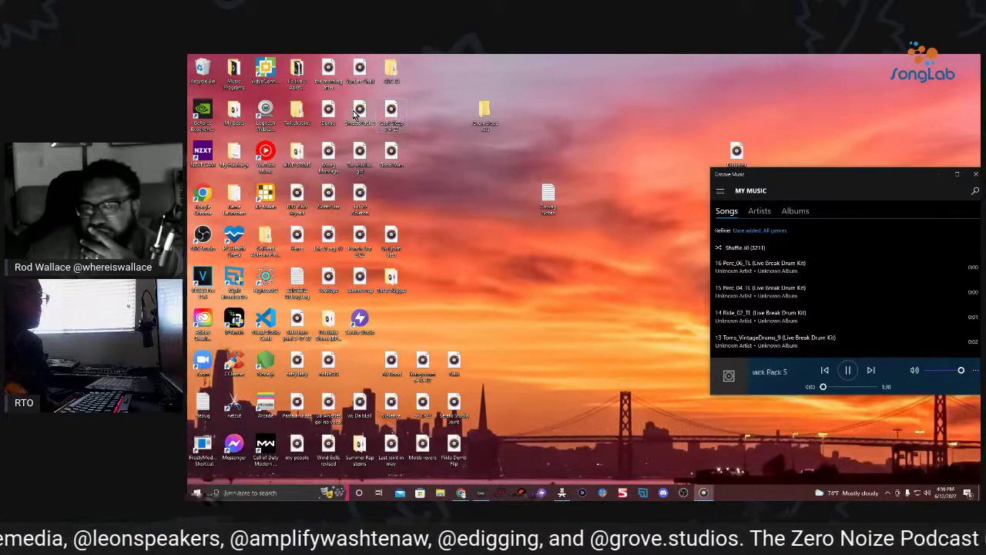
double_click(330, 113)
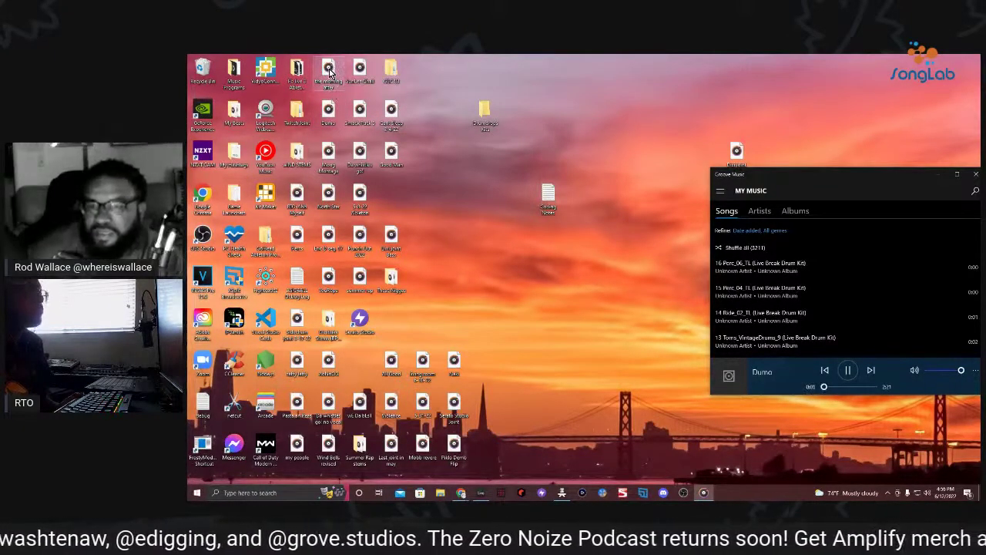
double_click(360, 71)
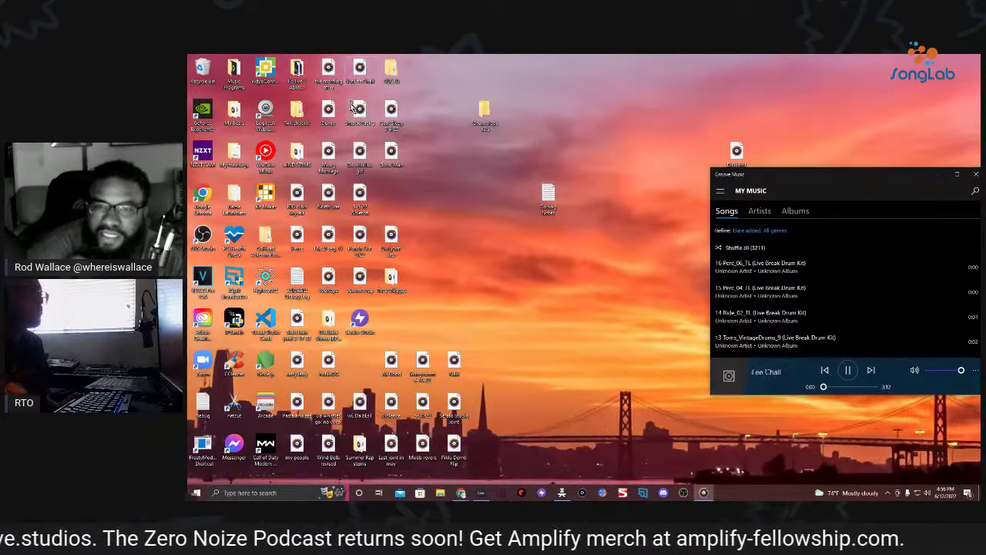
click(849, 370)
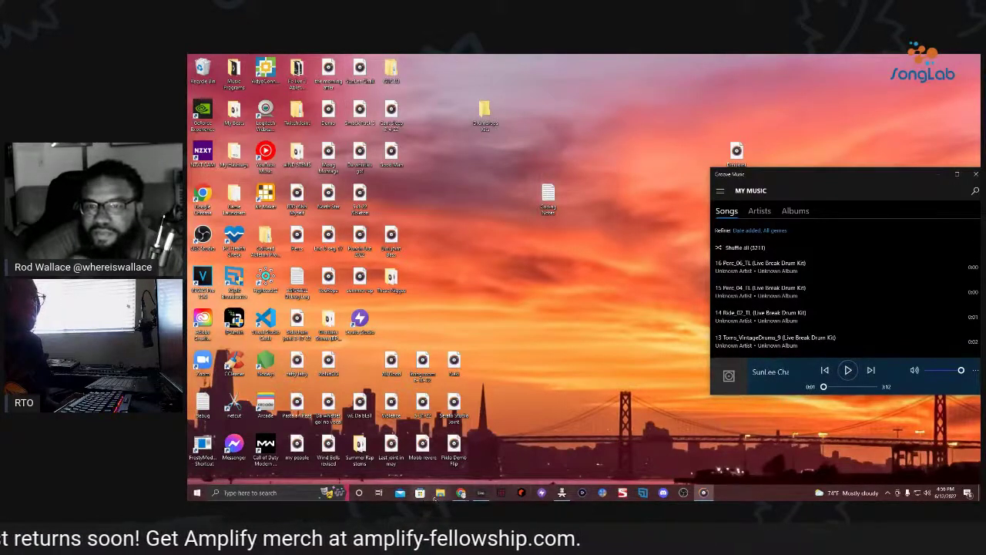
Load the Dumo audio file from the desktop and reposition the Groove Music window so it sits fully on screen
mouse_move(462, 493)
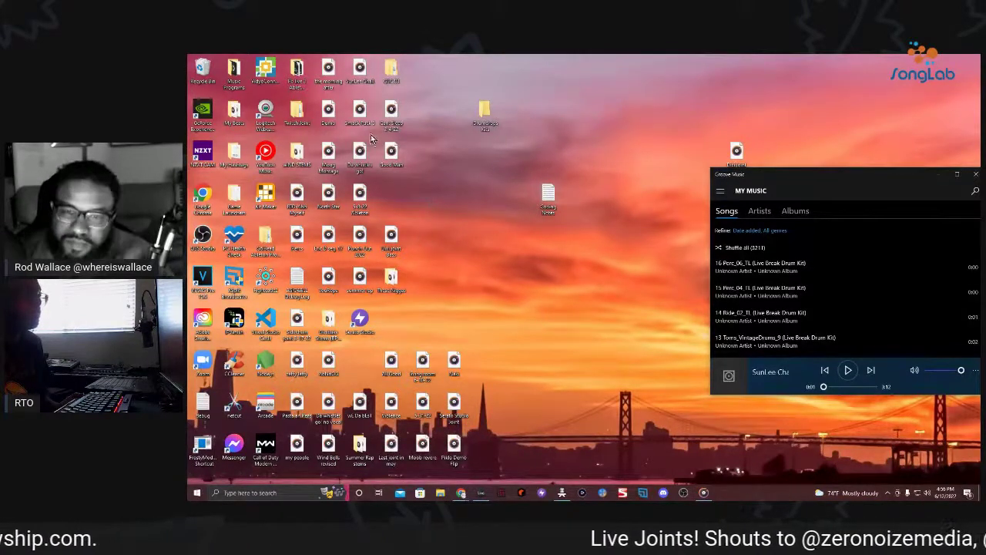
double_click(330, 117)
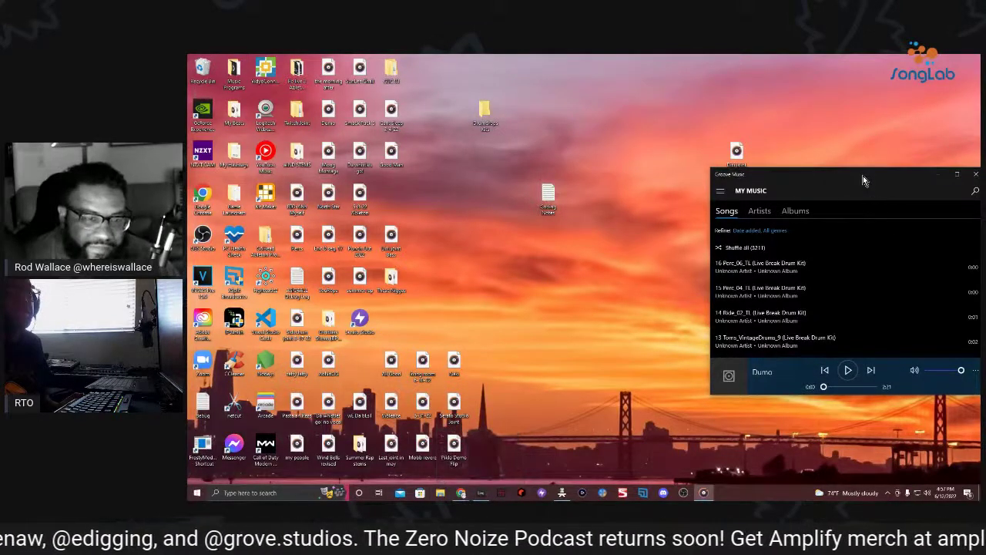
drag(854, 178, 810, 178)
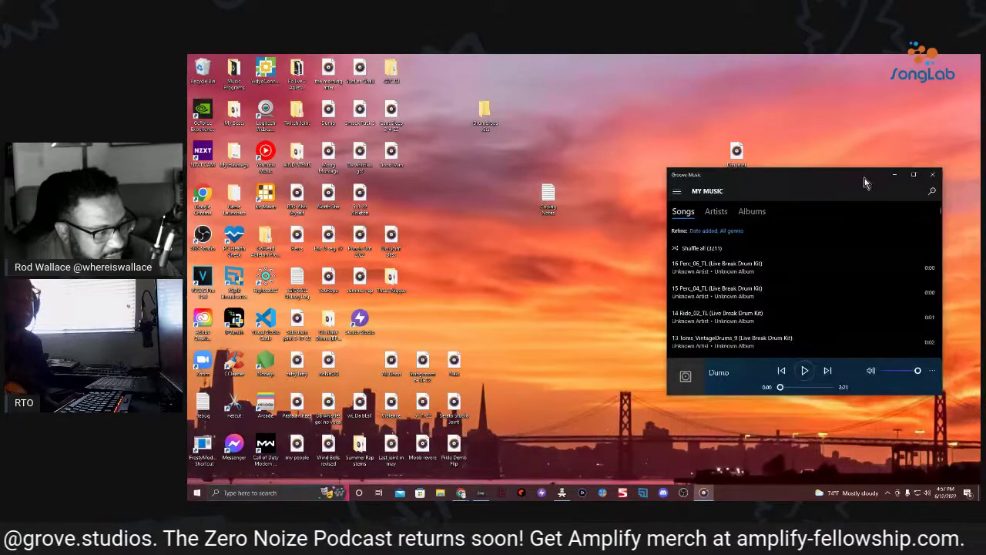
Switch to Ableton Live, create a new Live Set and set the 5 Audio track's monitoring to In
click(481, 492)
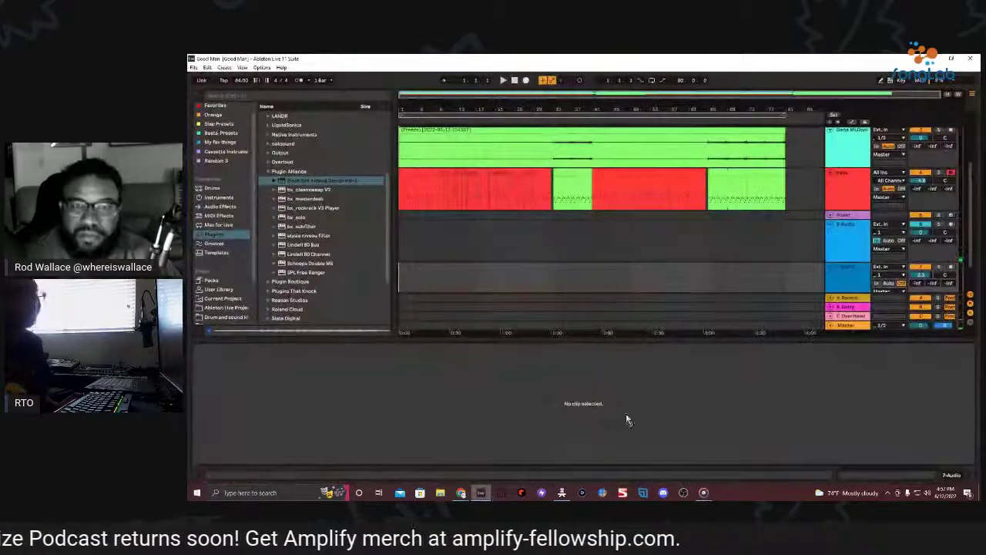
click(193, 67)
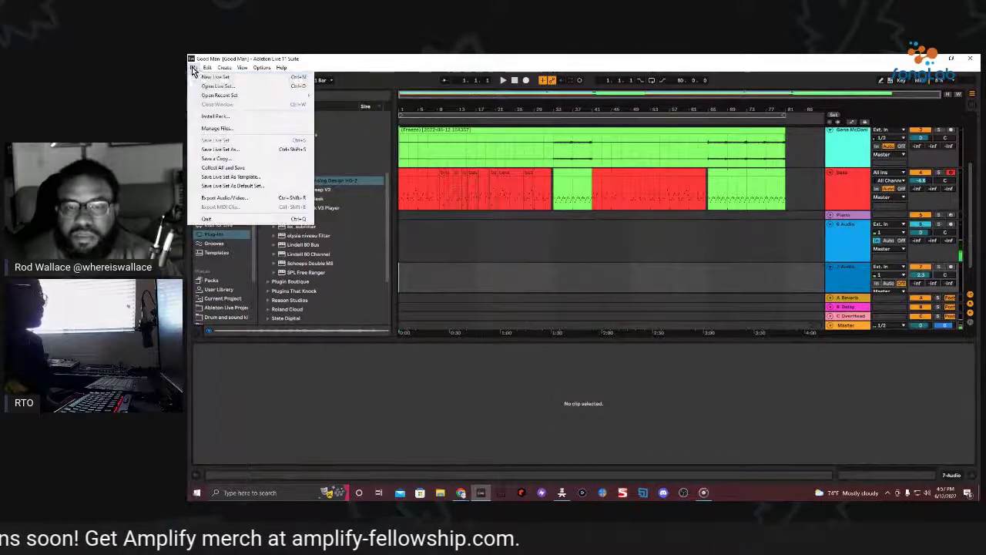
click(220, 78)
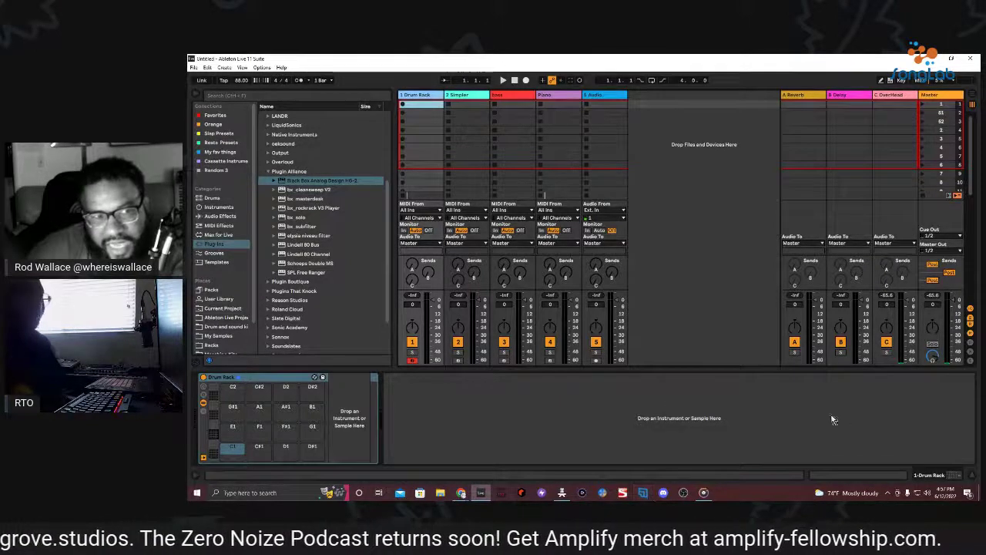
click(588, 230)
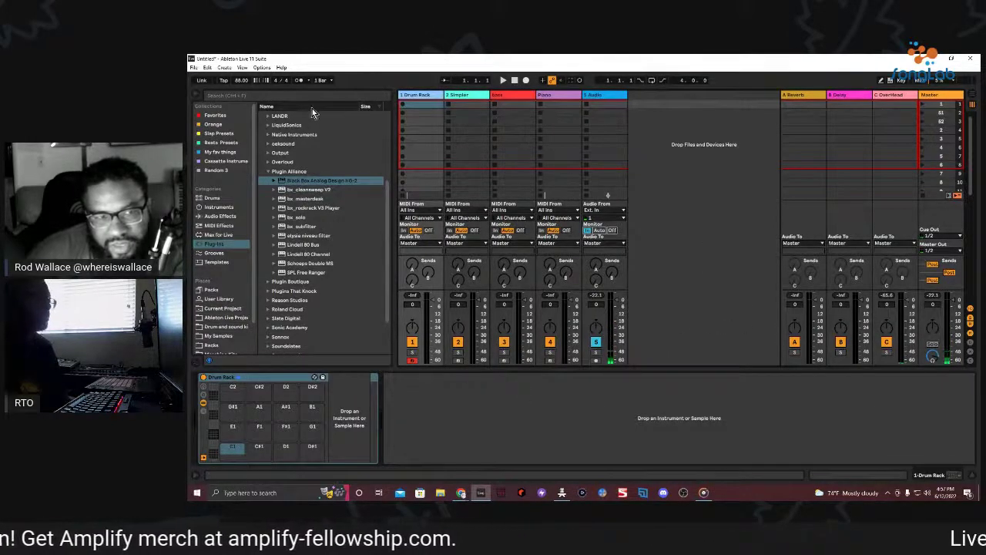
Stop sharing the screen with the streaming site
mouse_move(561, 493)
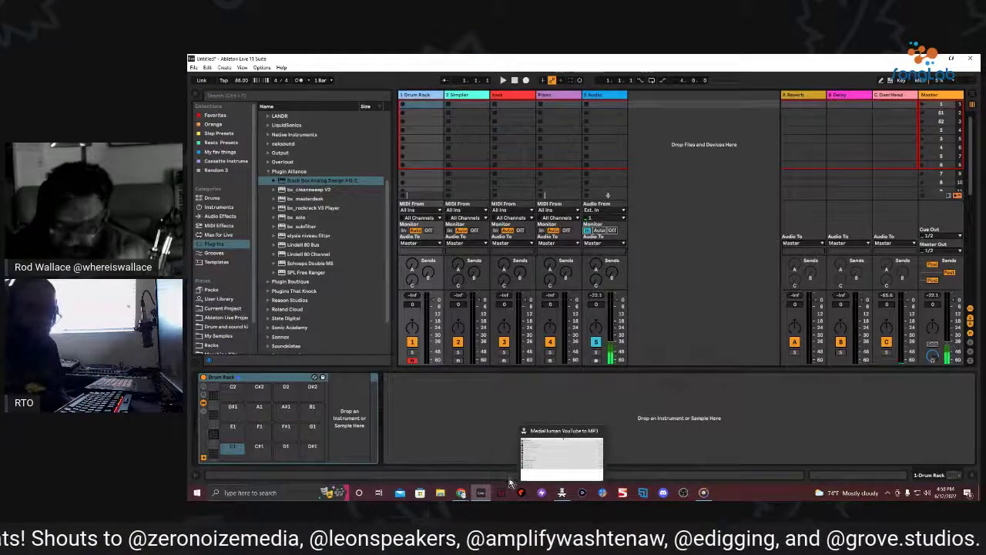
mouse_move(460, 492)
mouse_move(521, 460)
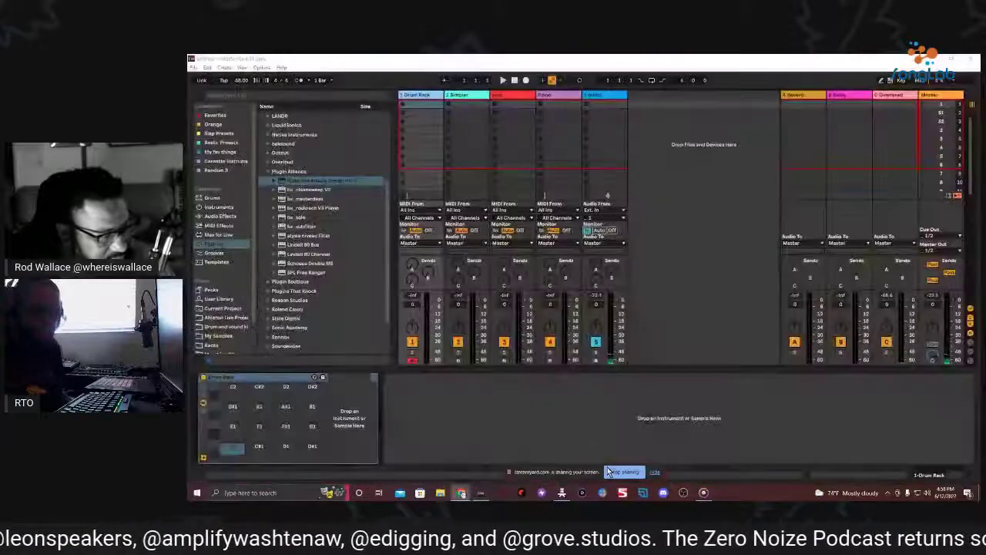
click(609, 472)
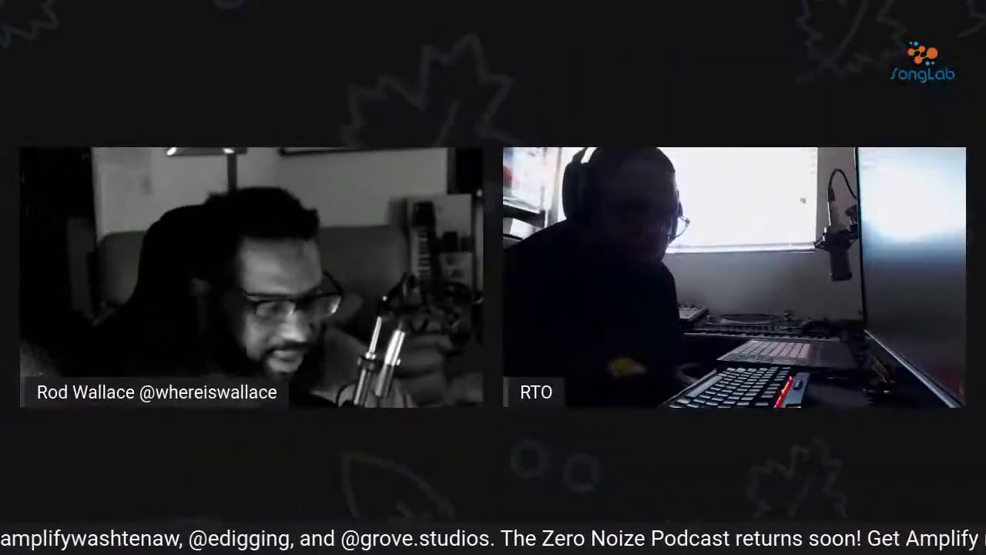
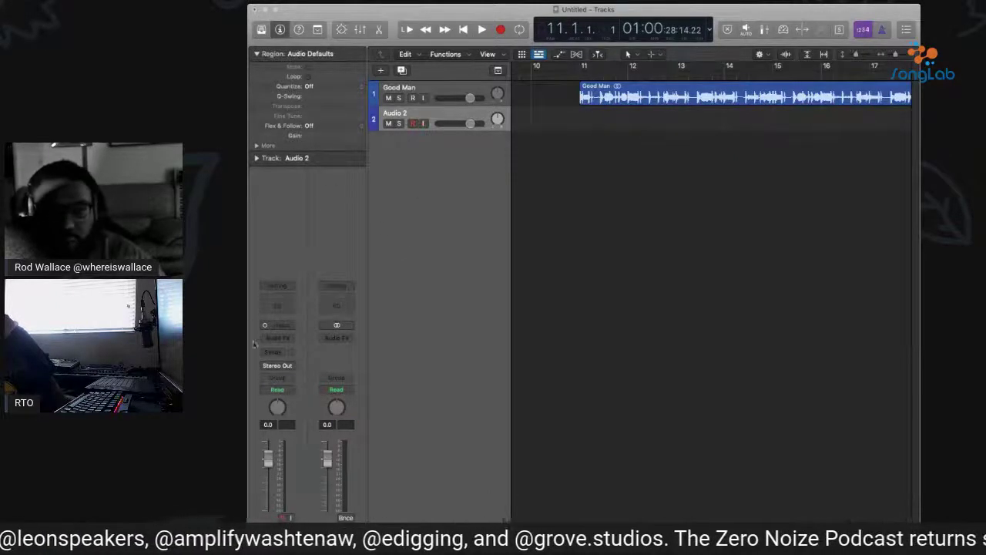
In Logic Pro, turn on input monitoring for the Audio 2 track and briefly play the Good Man beat
click(277, 353)
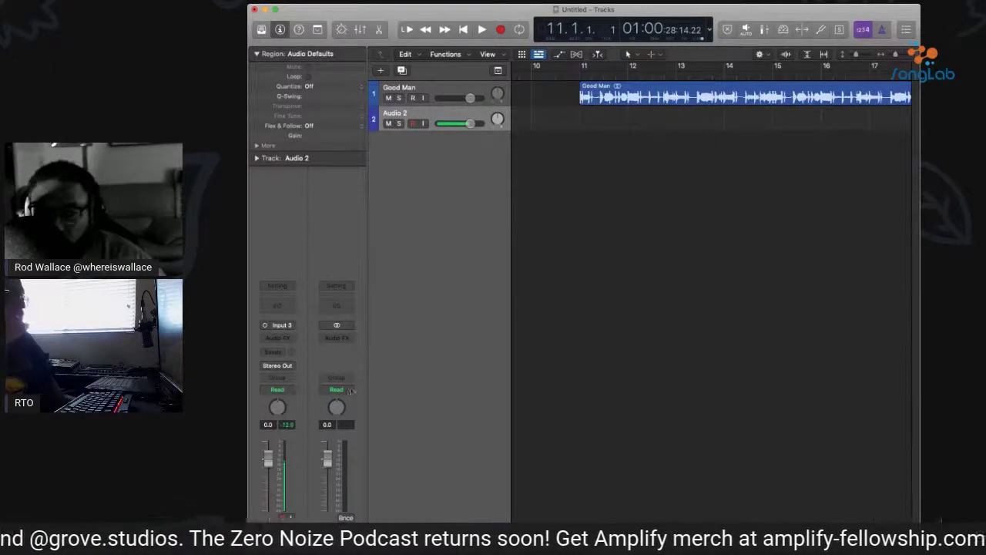
key(i)
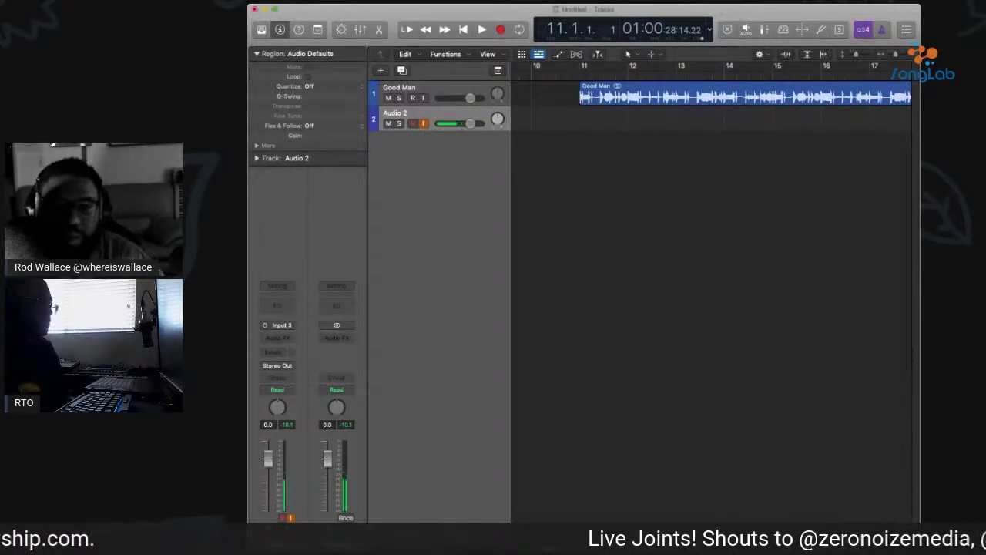
key(space)
key(space)
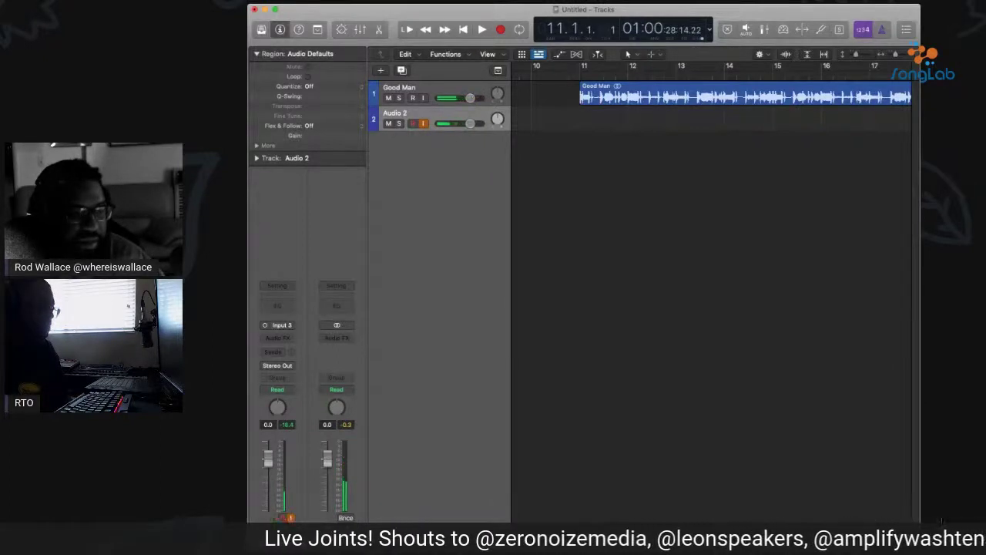
Play the Good Man beat in short passes from bar 11 to check it against the monitored Audio 2 input
key(space)
key(space)
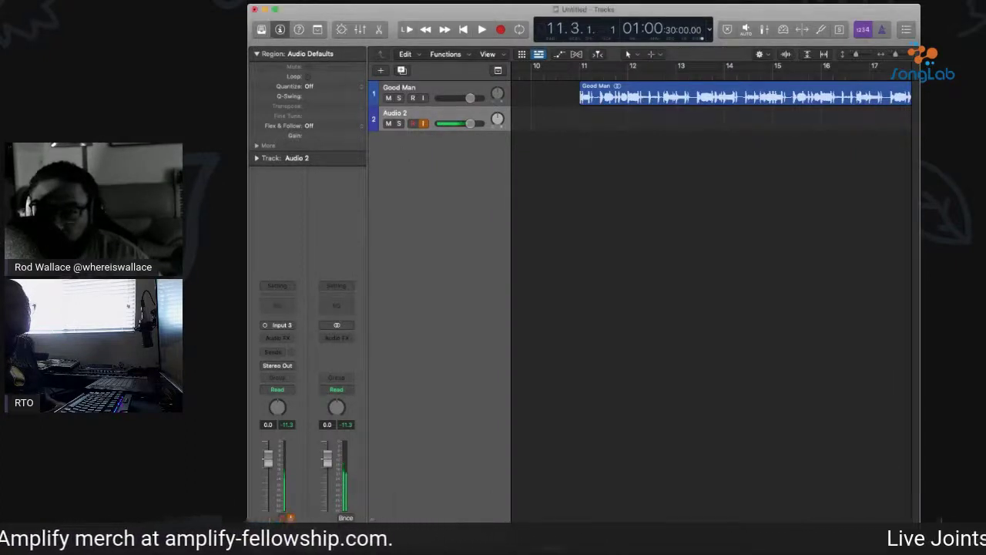
key(space)
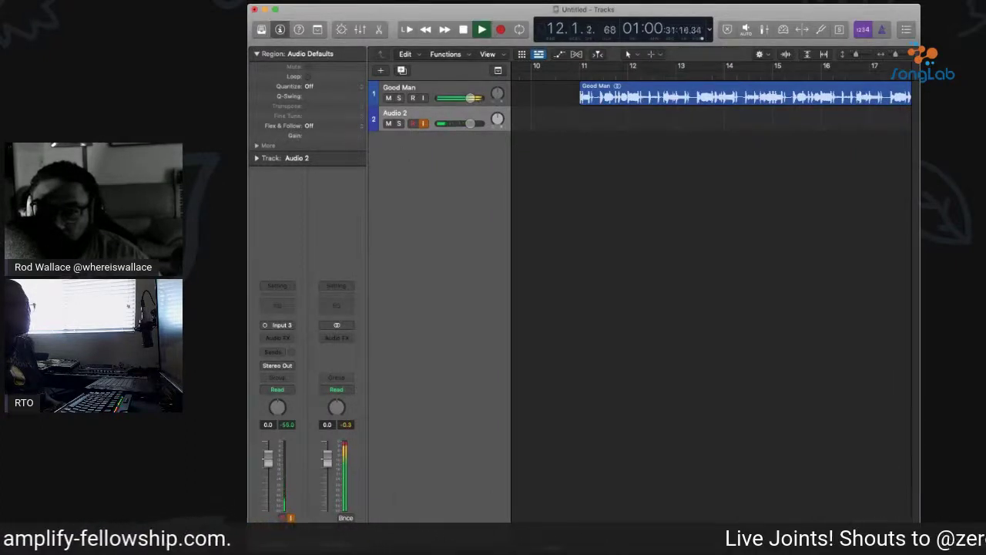
key(space)
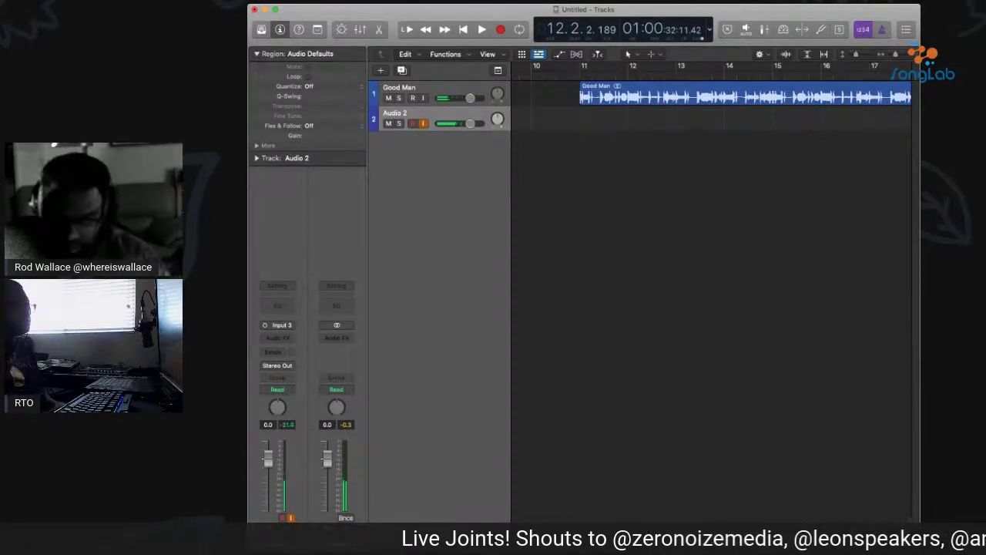
key(space)
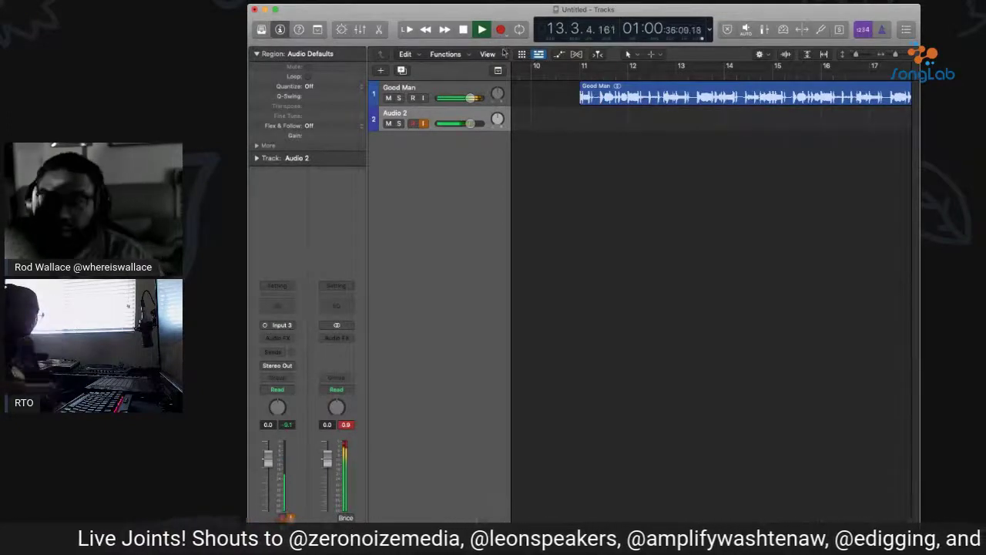
key(space)
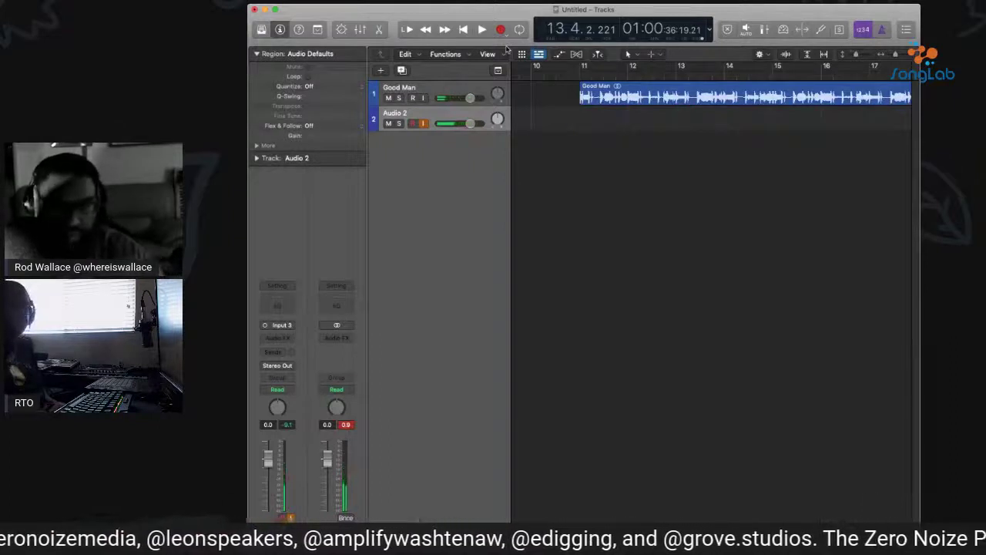
key(space)
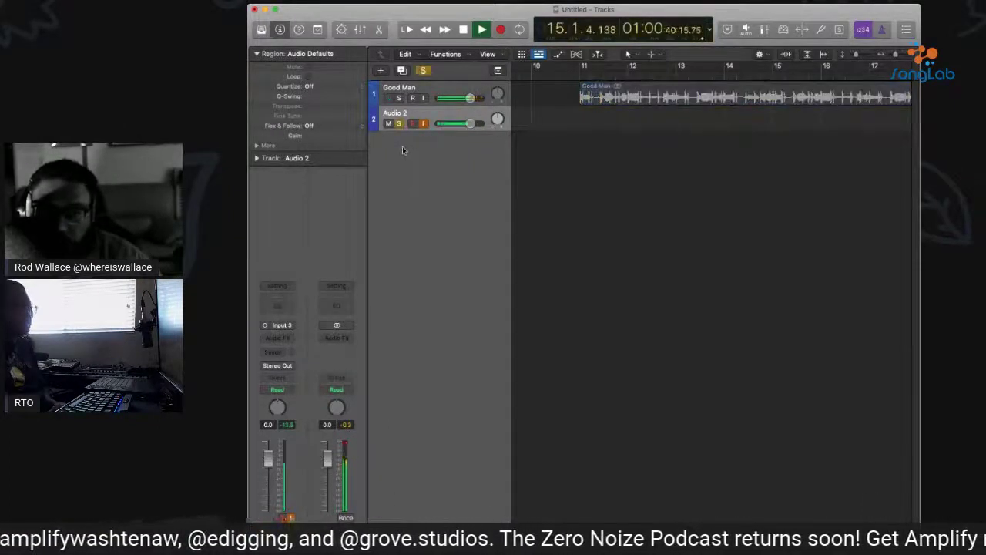
Try a recording on Audio 2 over Good Man from about bar 16, stop it and delete the take
click(500, 29)
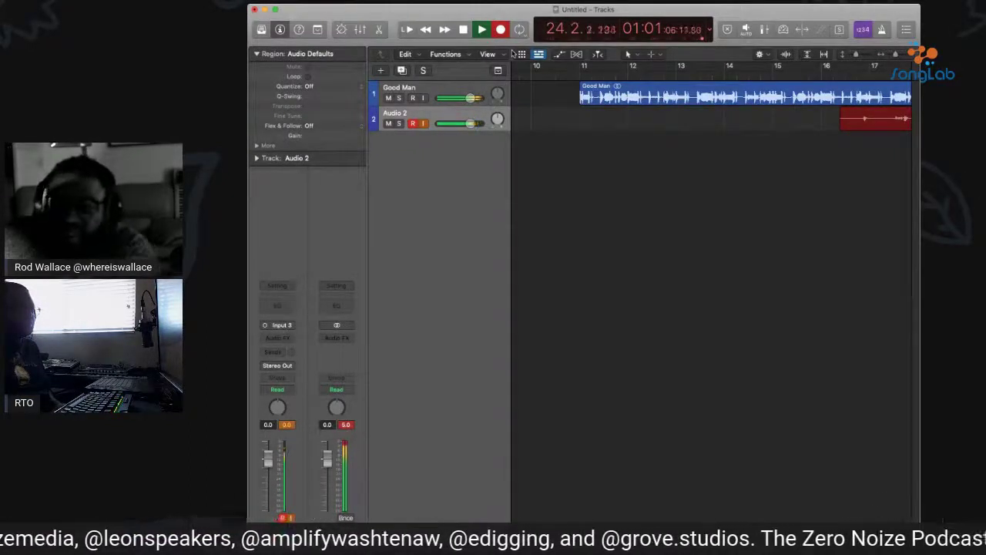
key(space)
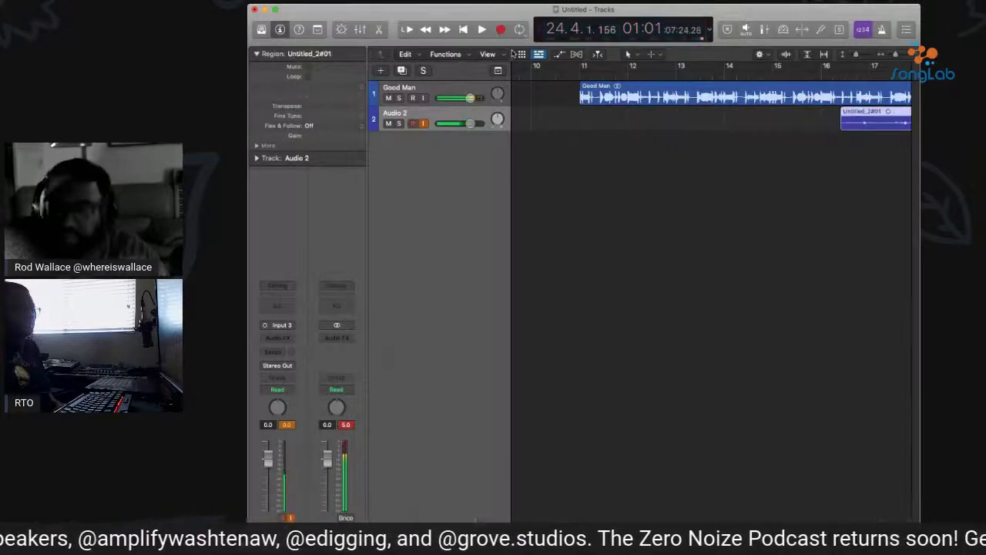
key(Delete)
Replay Good Man and try a second recording on Audio 2 from about bar 17, then discard the take
key(space)
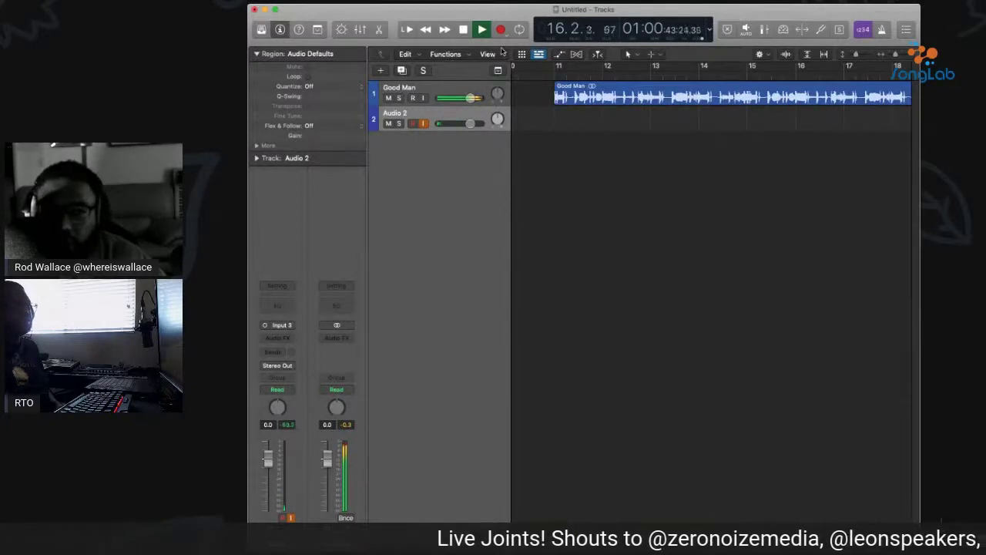
key(r)
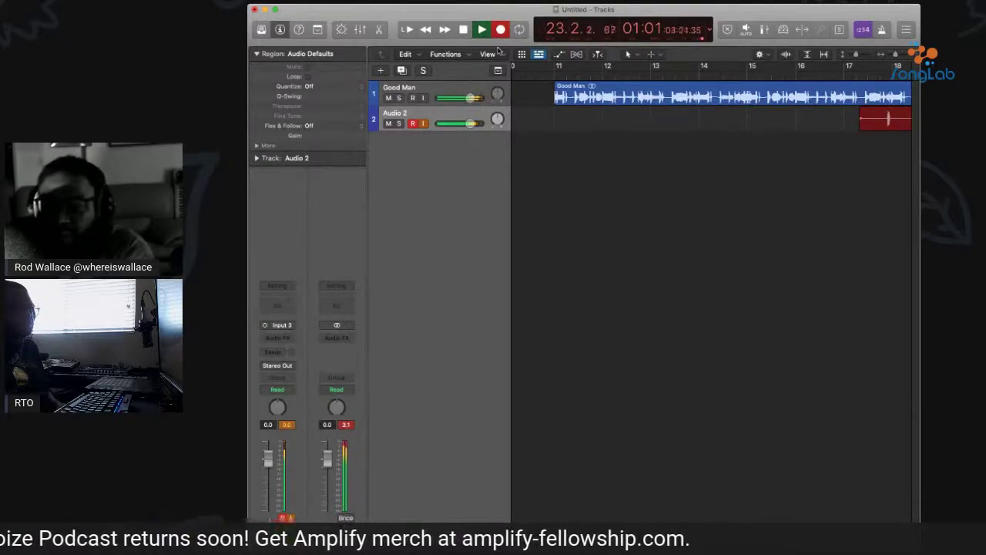
key(super+period)
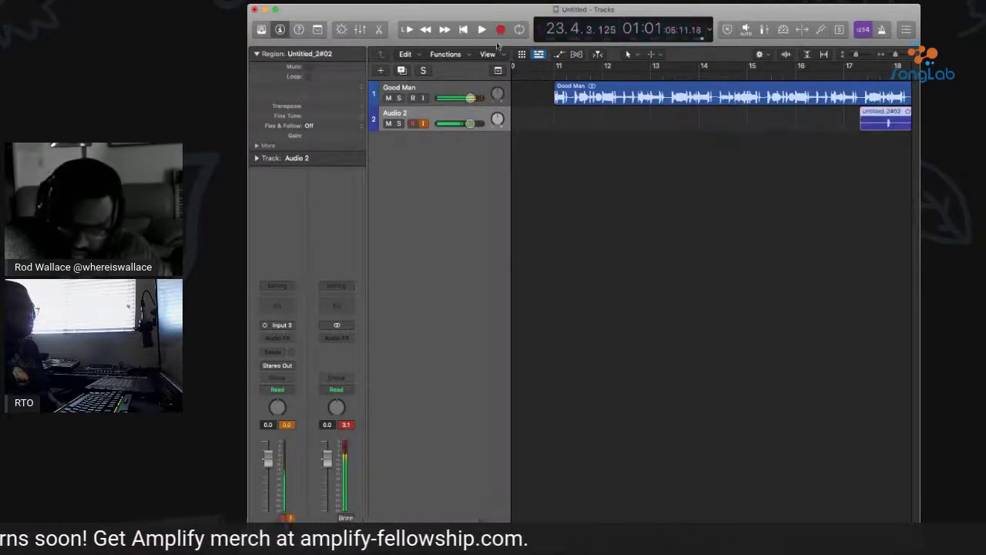
Restart playback and try a short recording on Audio 2 at about bar 18, then abandon it
key(space)
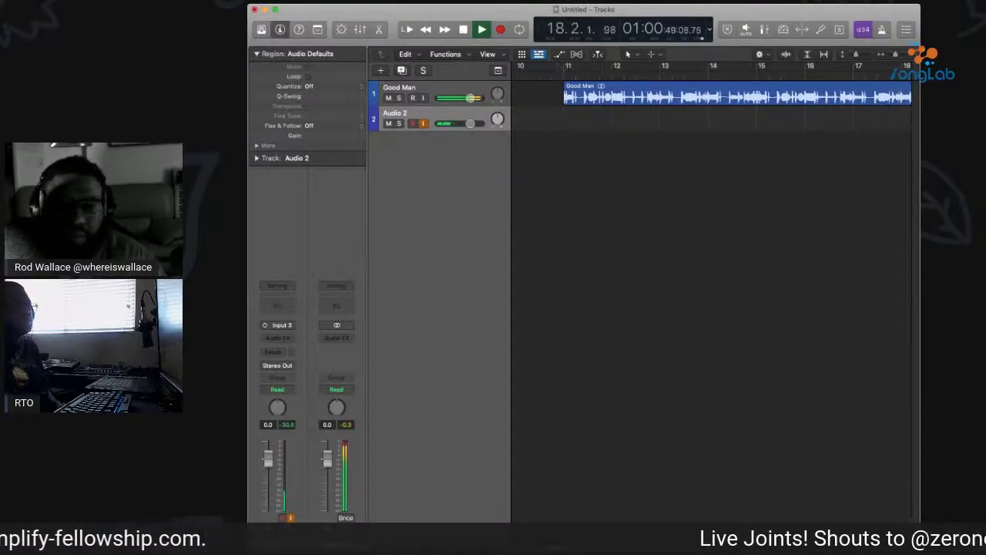
click(500, 29)
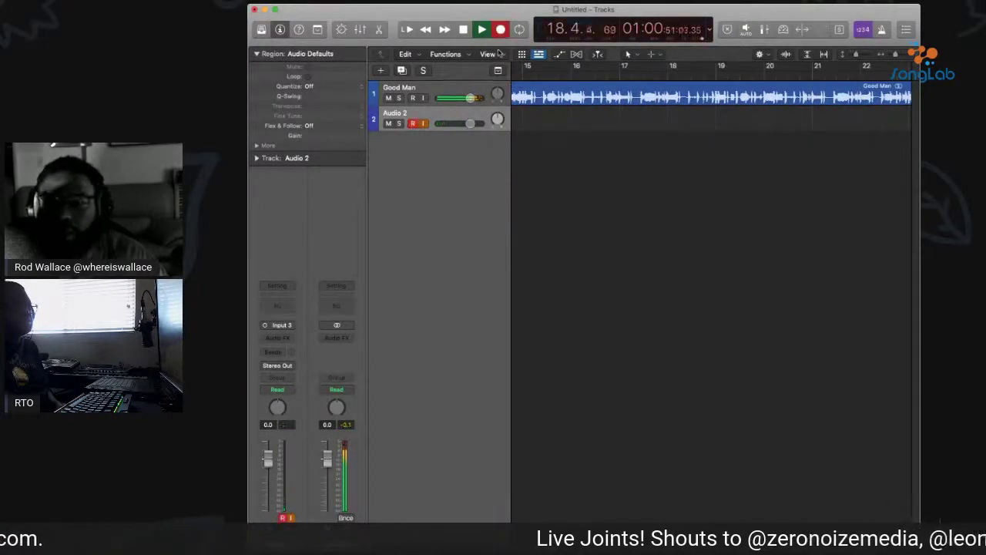
key(space)
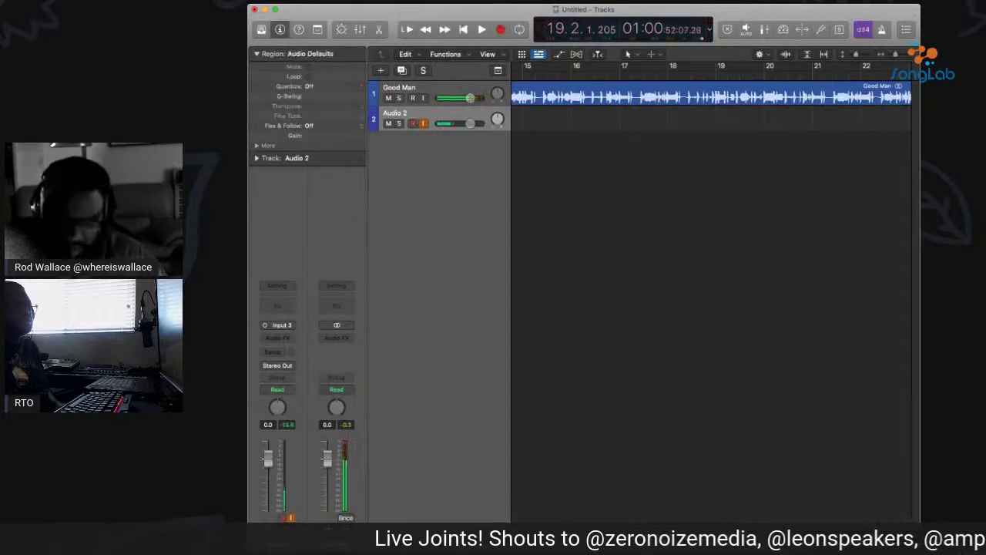
Try a longer recording on Audio 2 over Good Man from about bar 17.5 to bar 28, then delete the take
key(space)
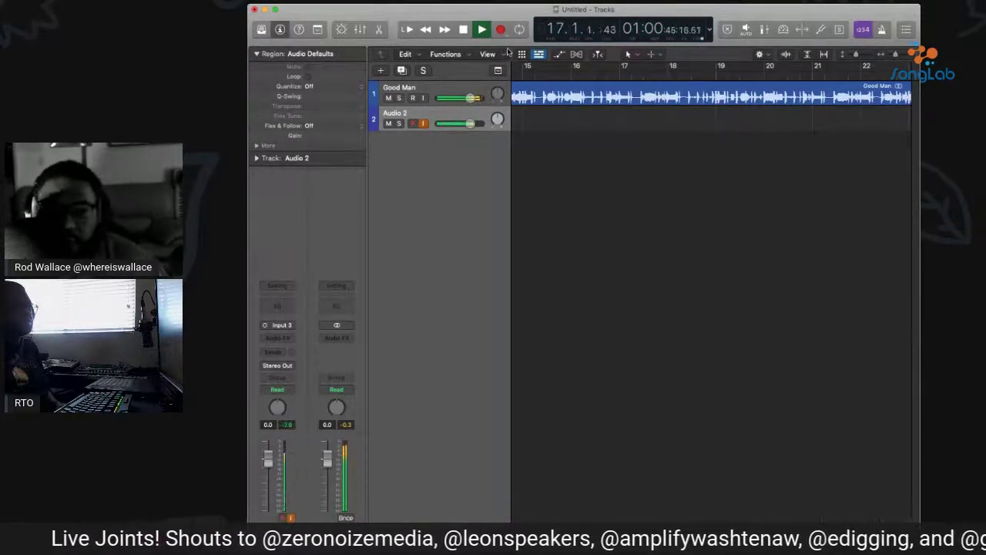
key(r)
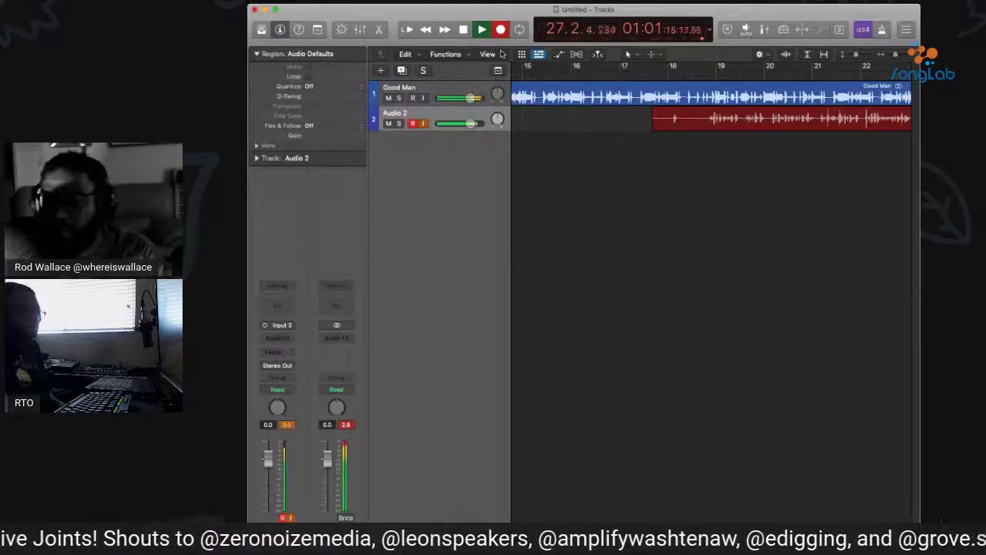
key(space)
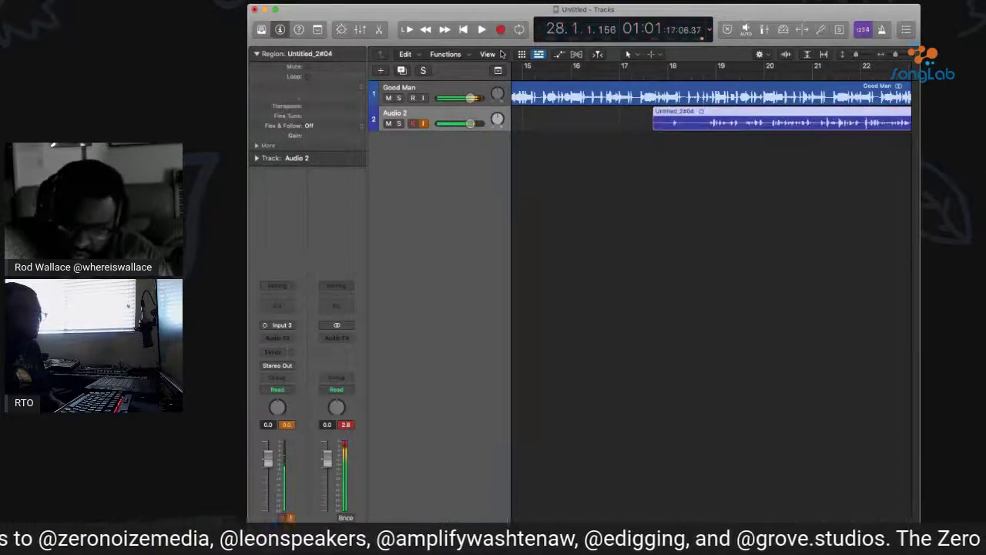
key(Delete)
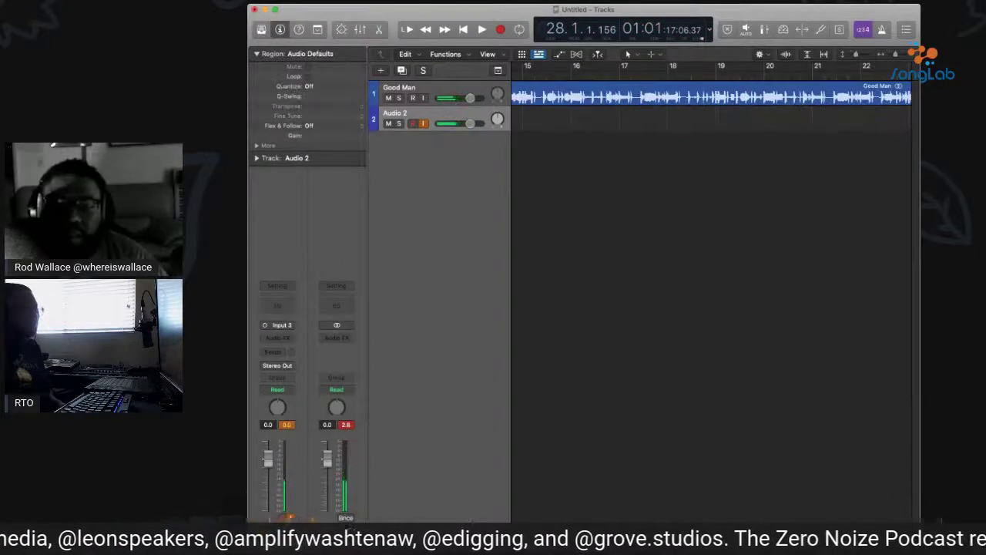
Play Good Man again and examine the lead-in before the beat's entry at bar 11
key(space)
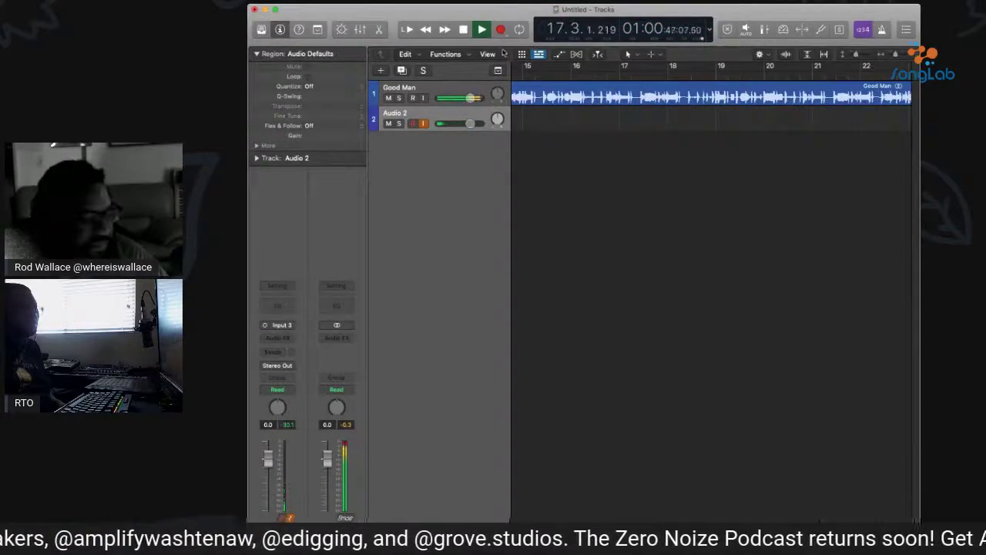
key(space)
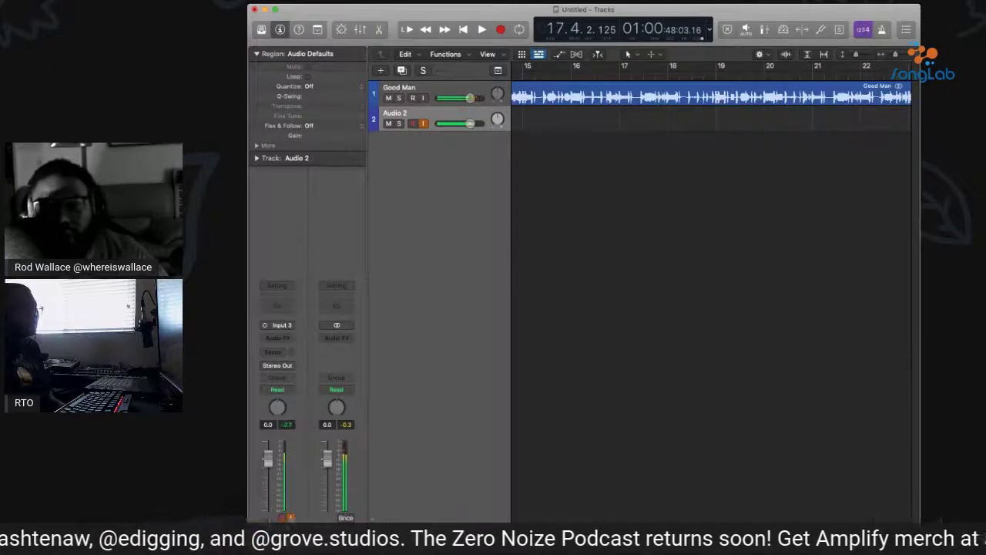
key(super+Left)
key(super+Left)
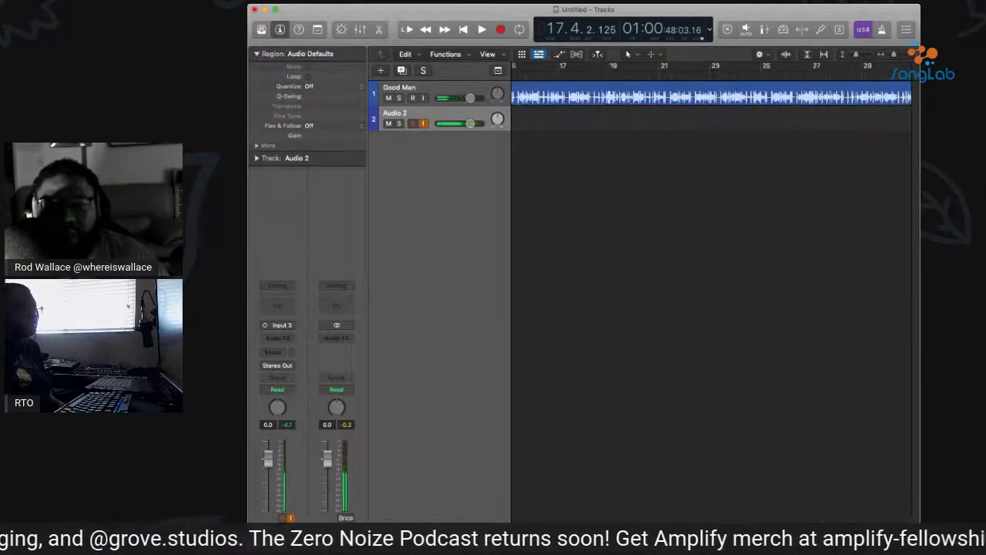
key(space)
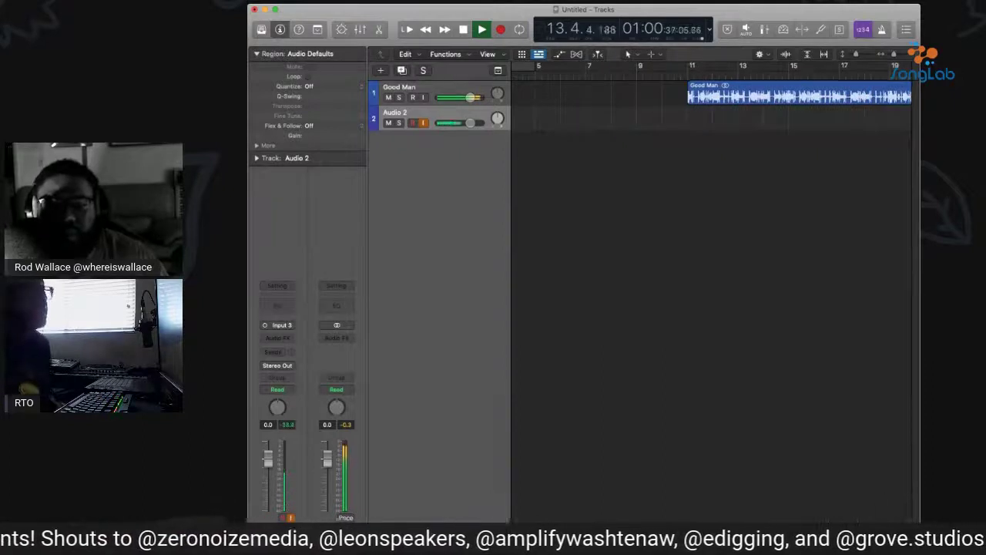
key(super+Left)
key(super+Left)
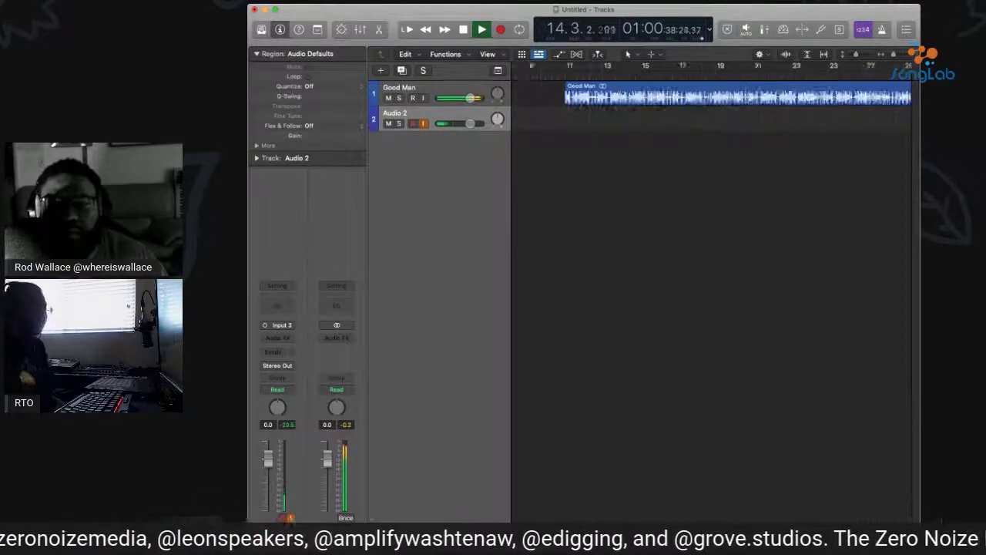
key(super+Right)
key(super+Right)
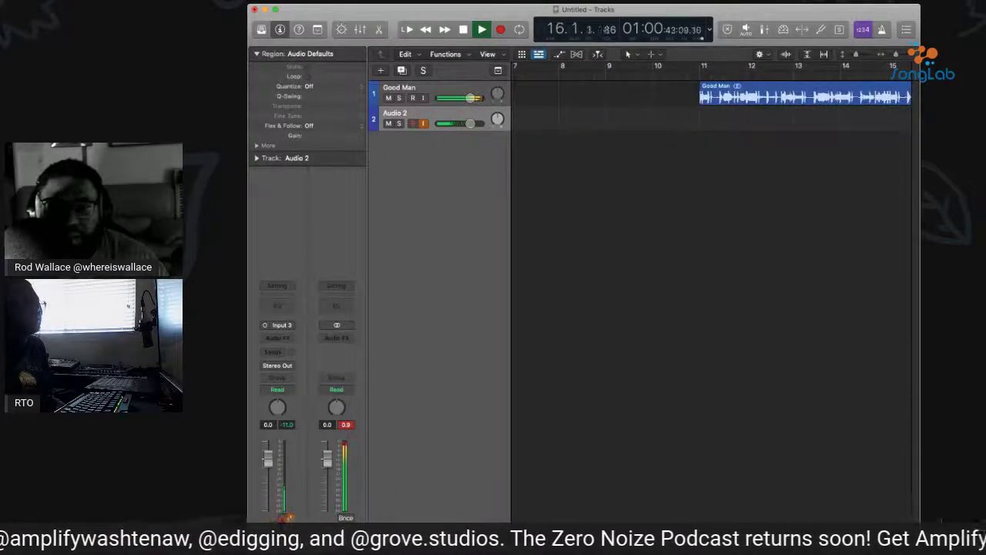
Move the playhead to bar 10, try recording Audio 2 from the beat's entry at bar 11, and discard the take
click(658, 66)
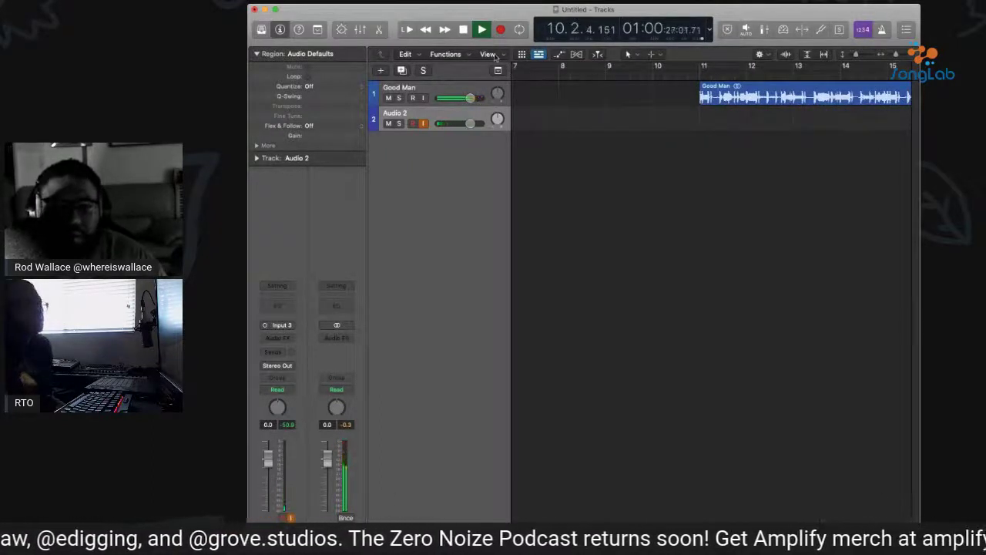
key(r)
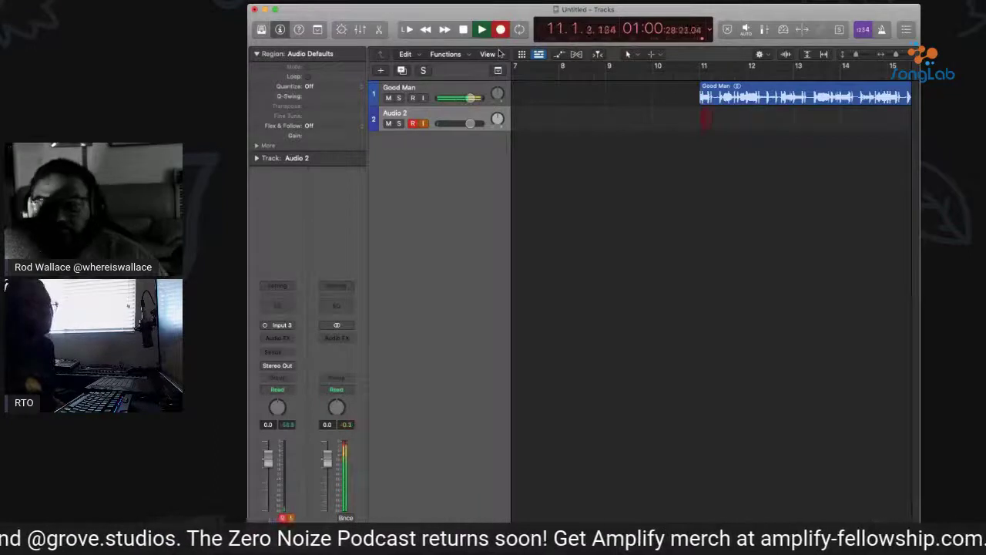
key(space)
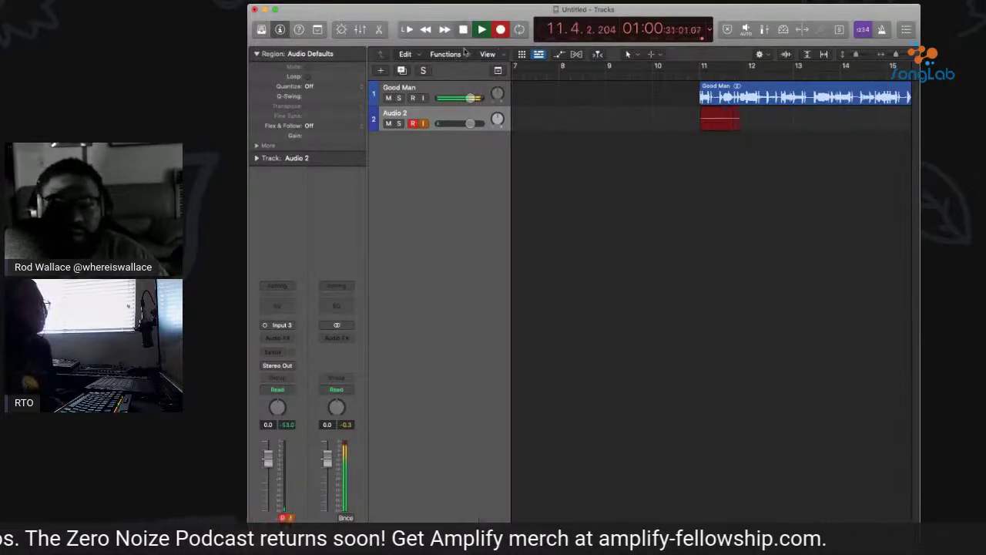
key(Delete)
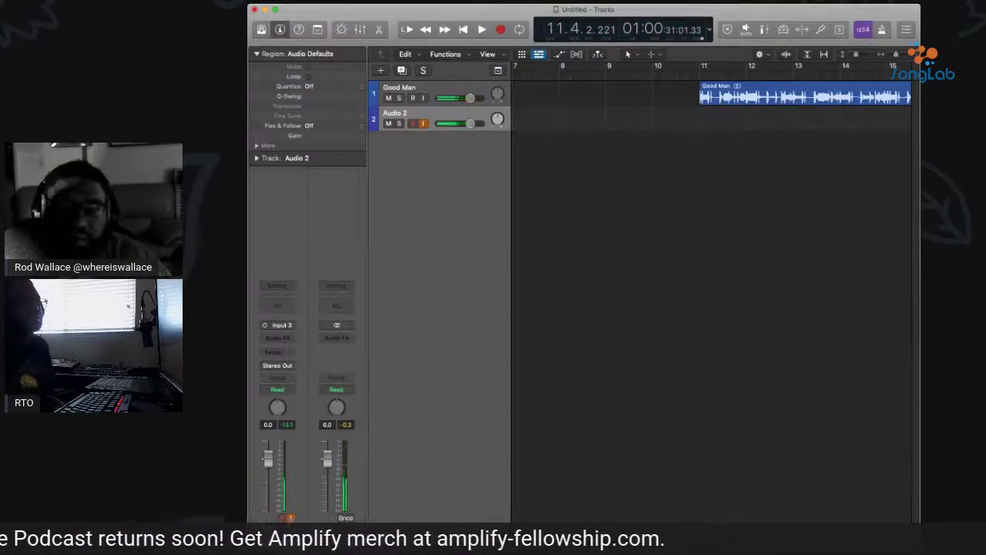
Move the playhead back before bar 10, try a short lead-in recording on Audio 2, and delete the take
key(comma)
key(comma)
key(comma)
key(r)
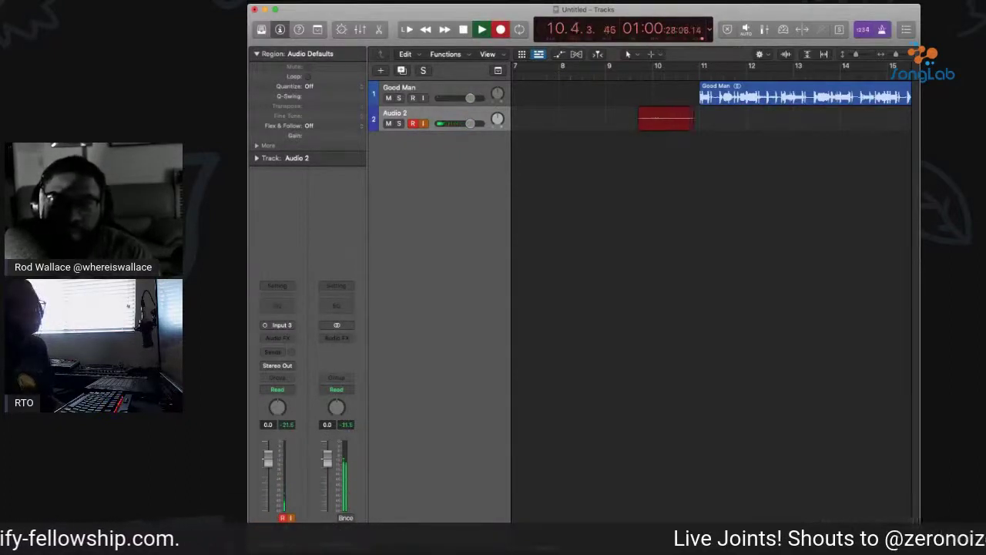
key(space)
key(Delete)
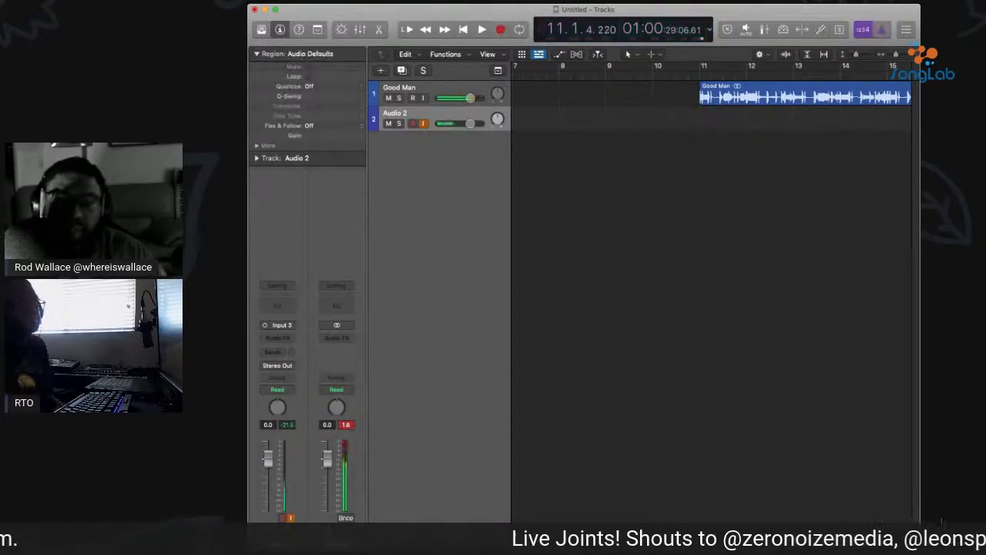
Play the lead-in from about bar 8, try recording Audio 2 from bar 9 to about bar 19, and discard the take
key(space)
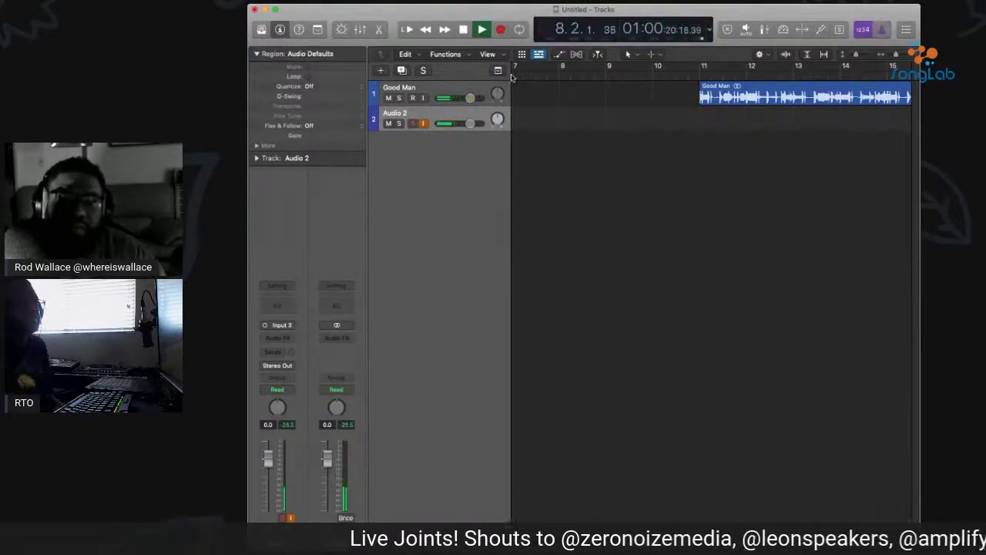
click(499, 29)
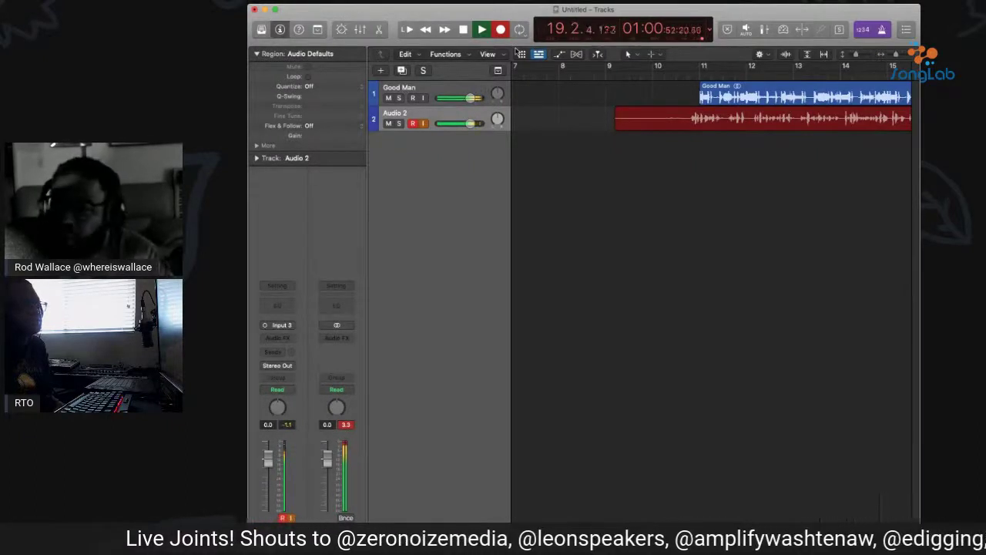
key(space)
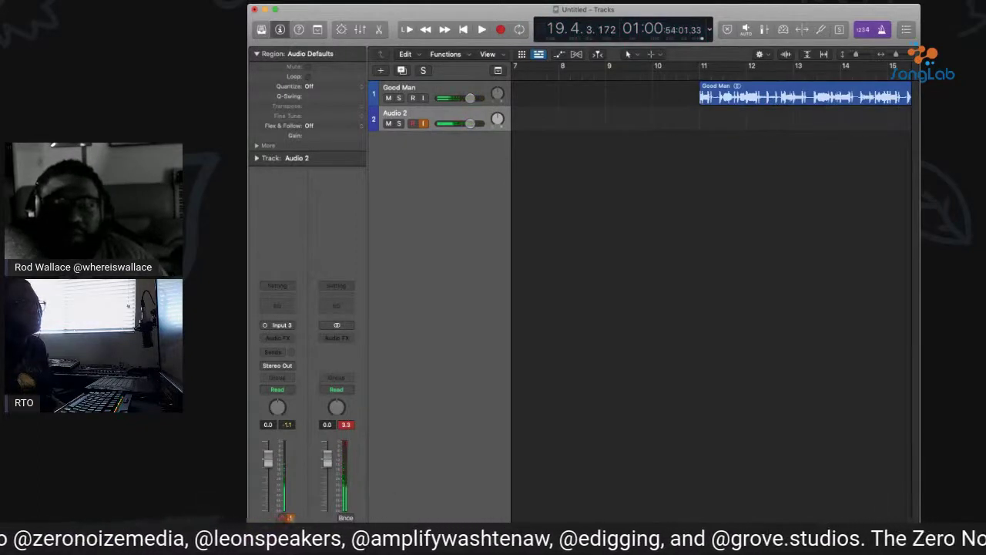
Try recording Audio 2 over Good Man from about bar 9.5 to bar 22, then delete the take
key(r)
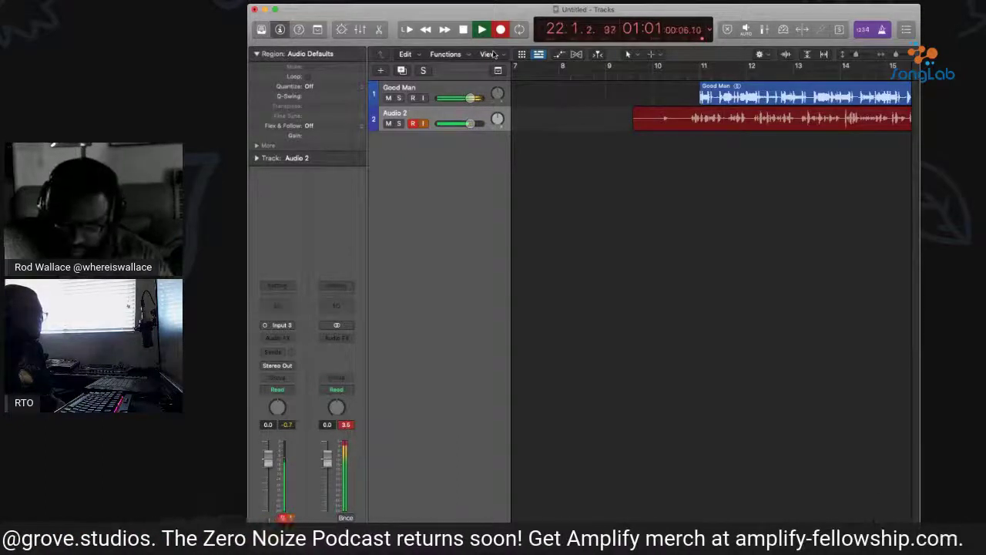
key(space)
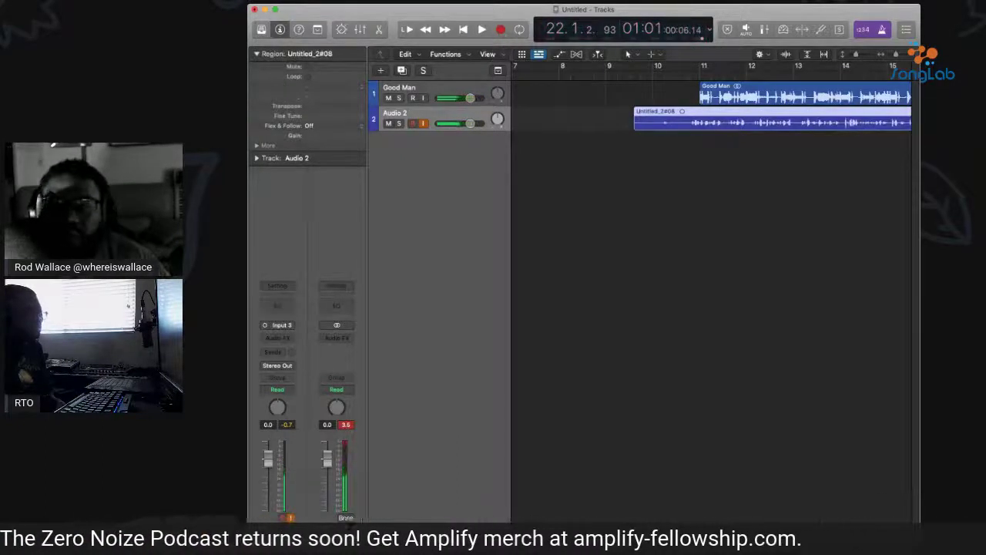
key(Delete)
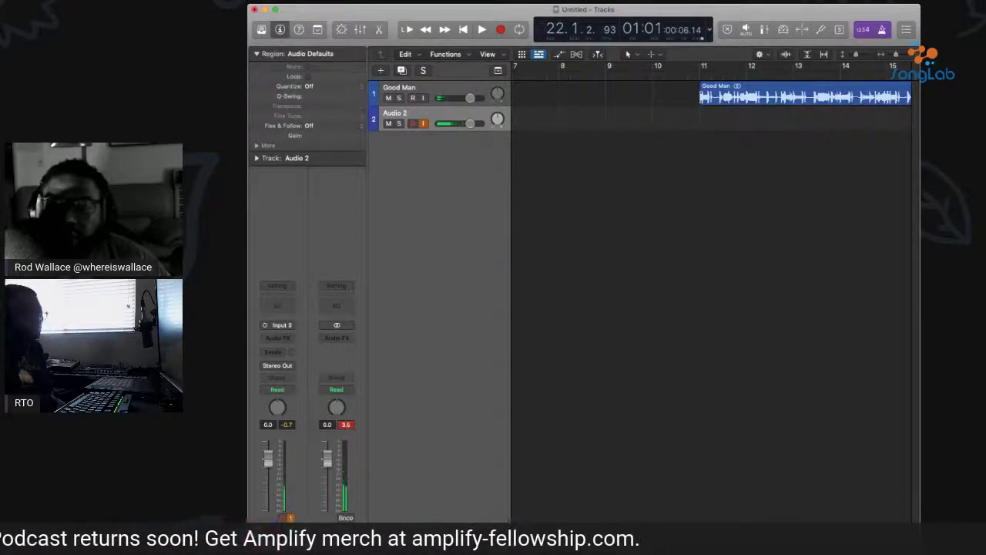
Replay from bar 9, try recording Audio 2 from about bar 10 to bar 16, and delete the take
key(space)
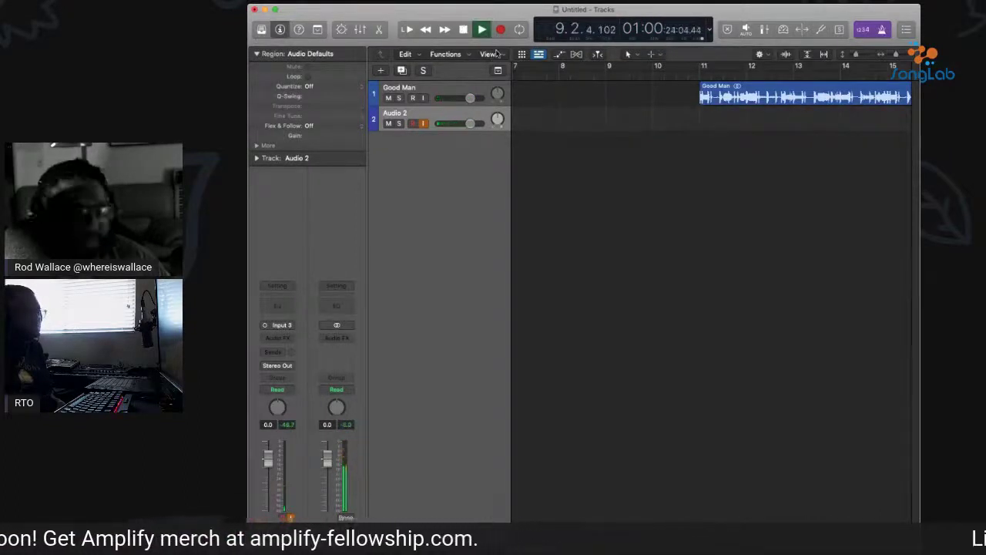
key(r)
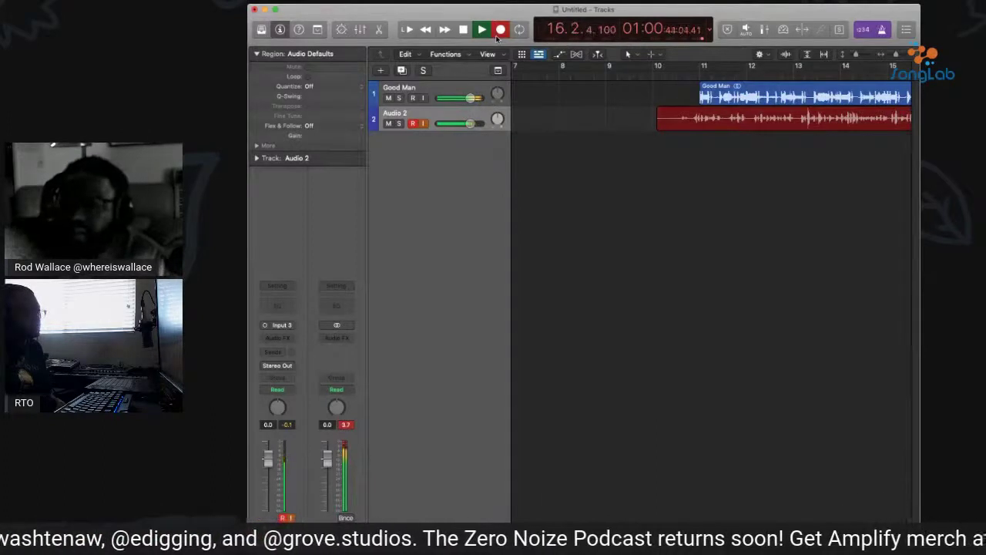
key(space)
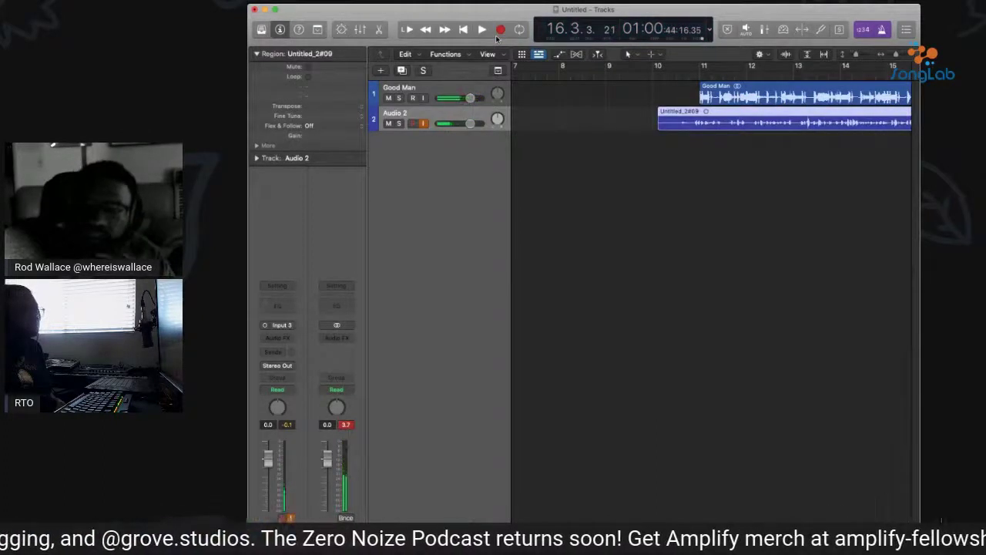
key(Delete)
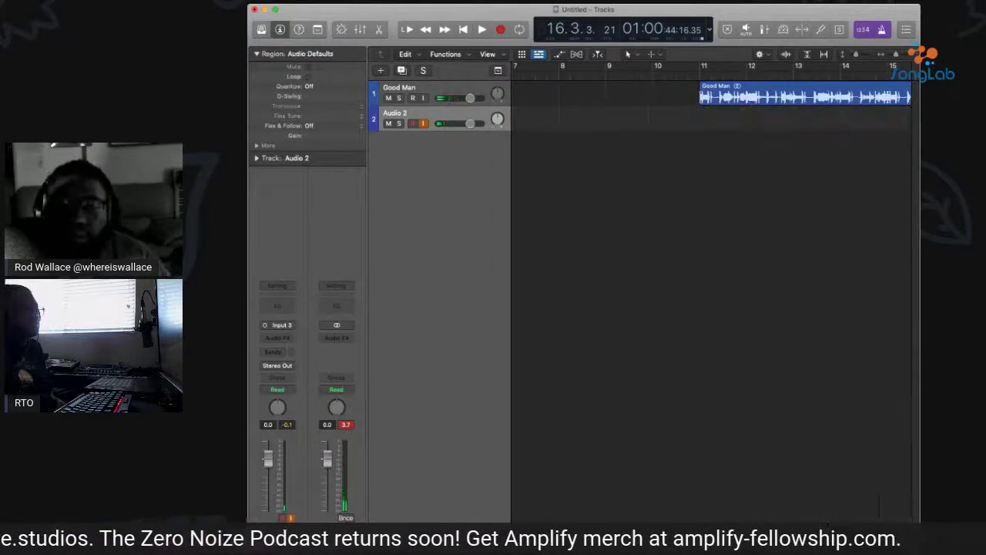
Return the playhead to bar 9, try recording Audio 2 until about bar 21, and delete the take
key(Return)
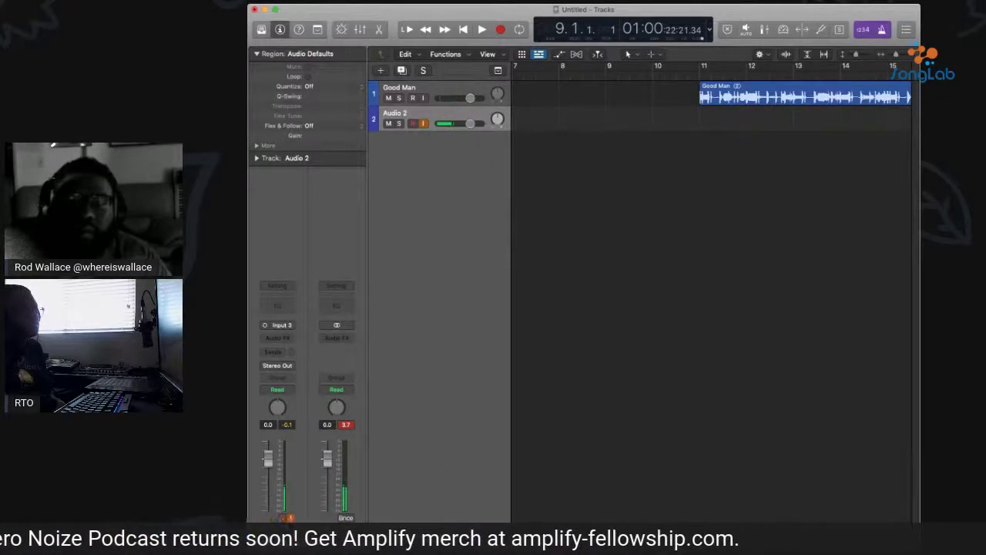
key(b)
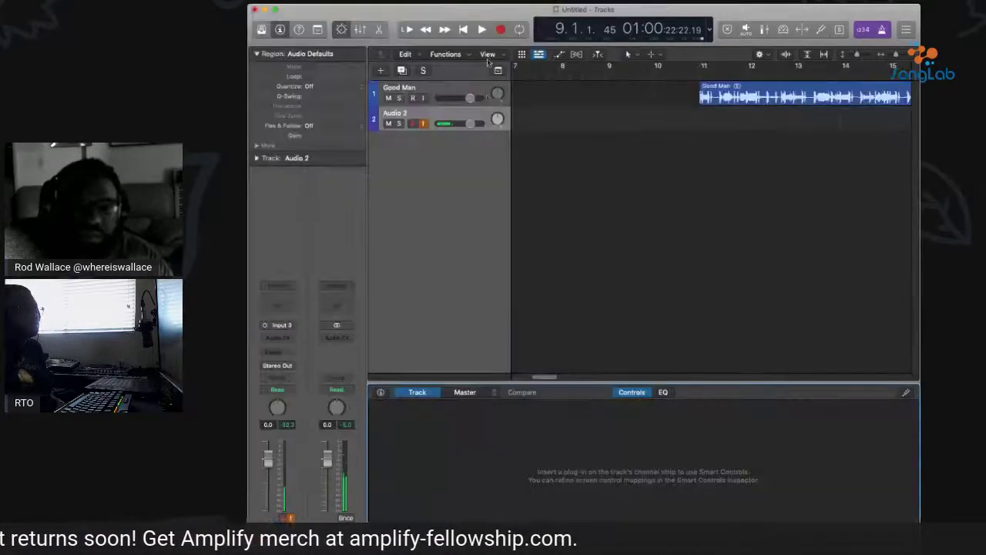
key(b)
key(space)
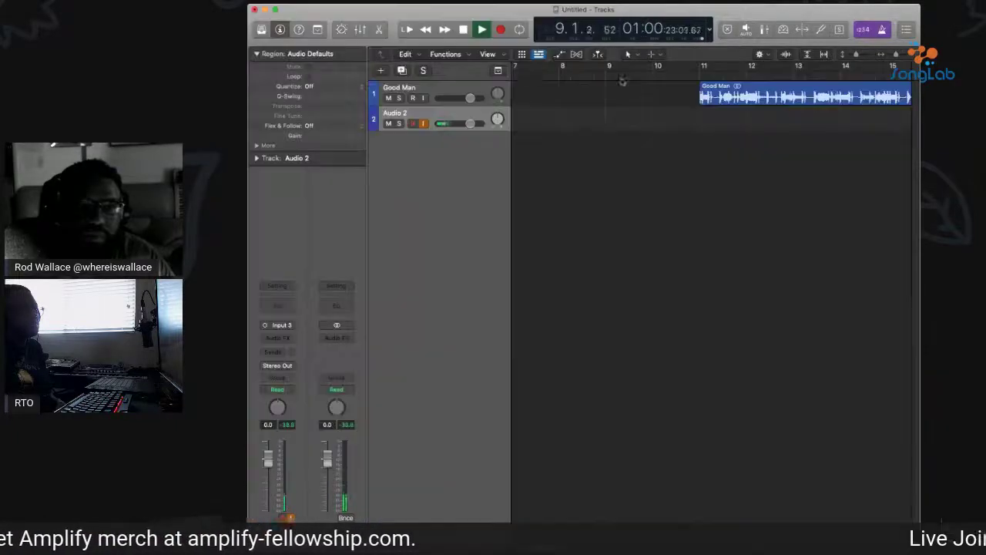
key(r)
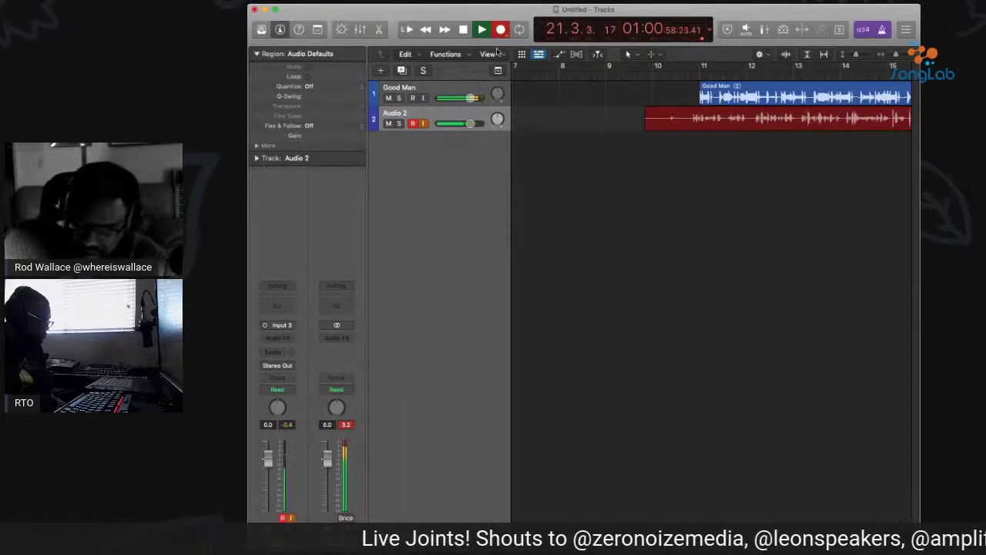
key(space)
key(Delete)
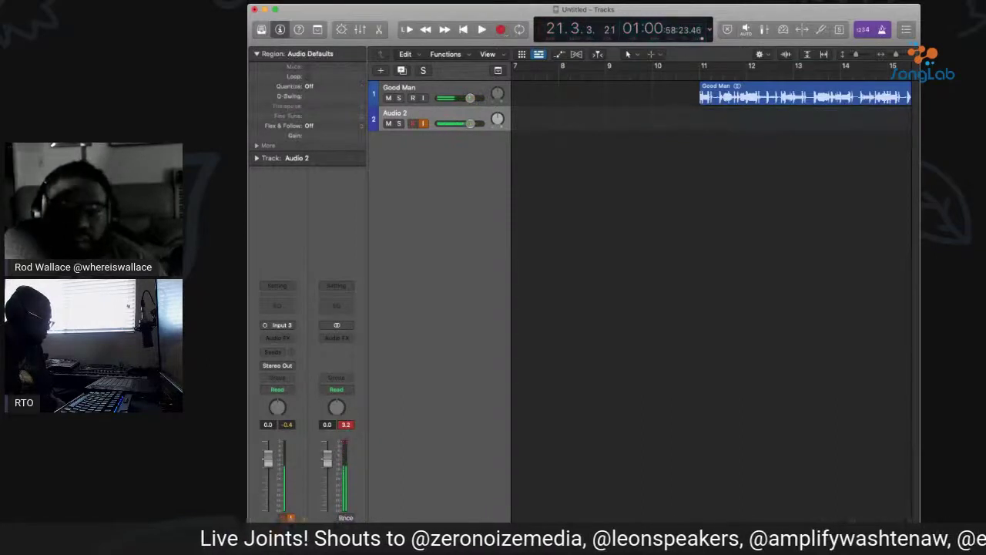
Restart from bar 9, try another Audio 2 recording from about bar 10 to bar 17, and delete the take
key(Return)
key(space)
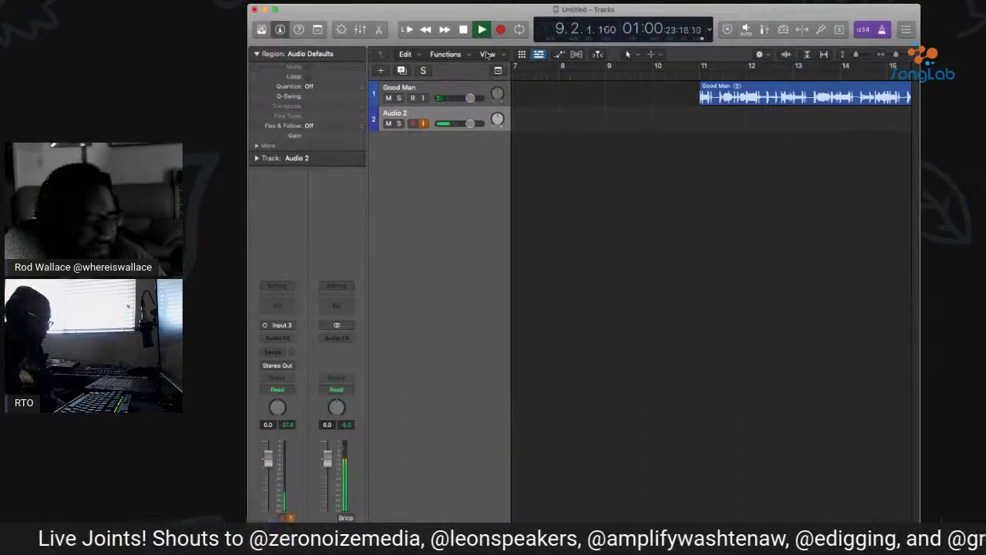
key(r)
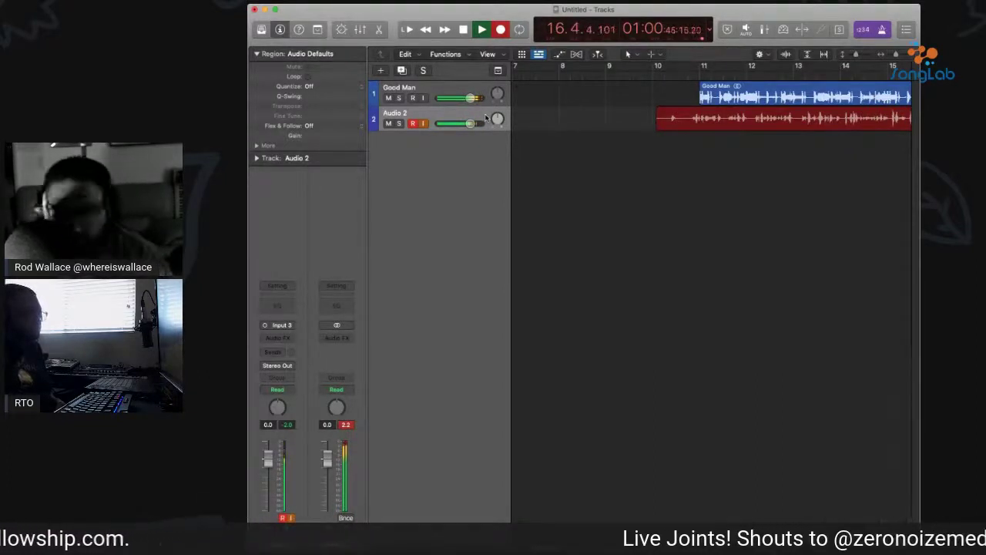
key(space)
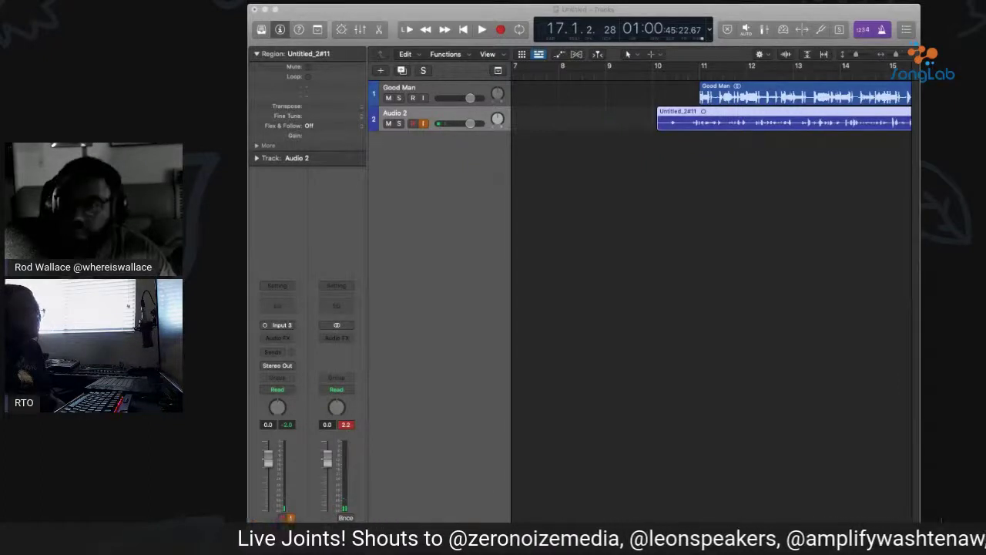
key(Delete)
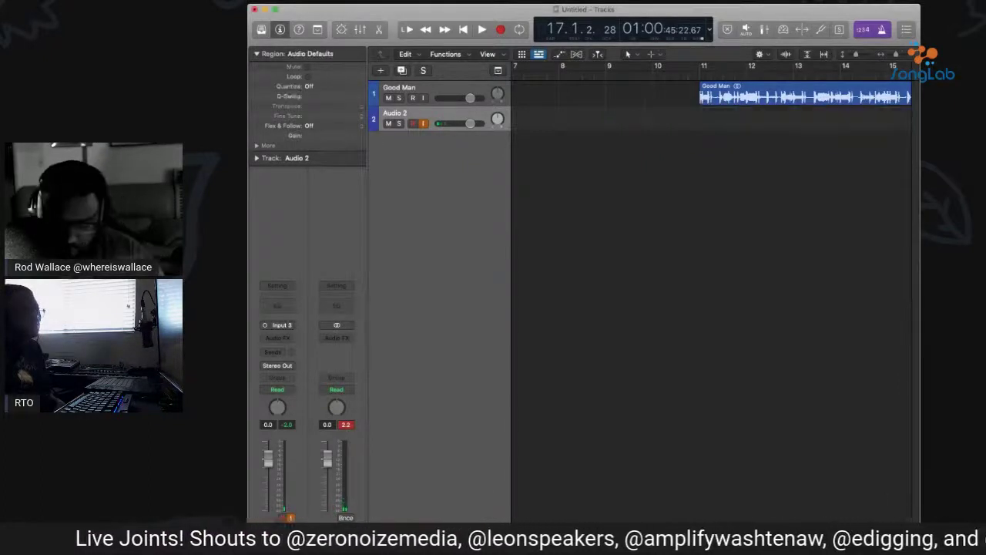
Play from bar 9, try recording Audio 2 from about bar 10 to bar 21, and delete the take
key(space)
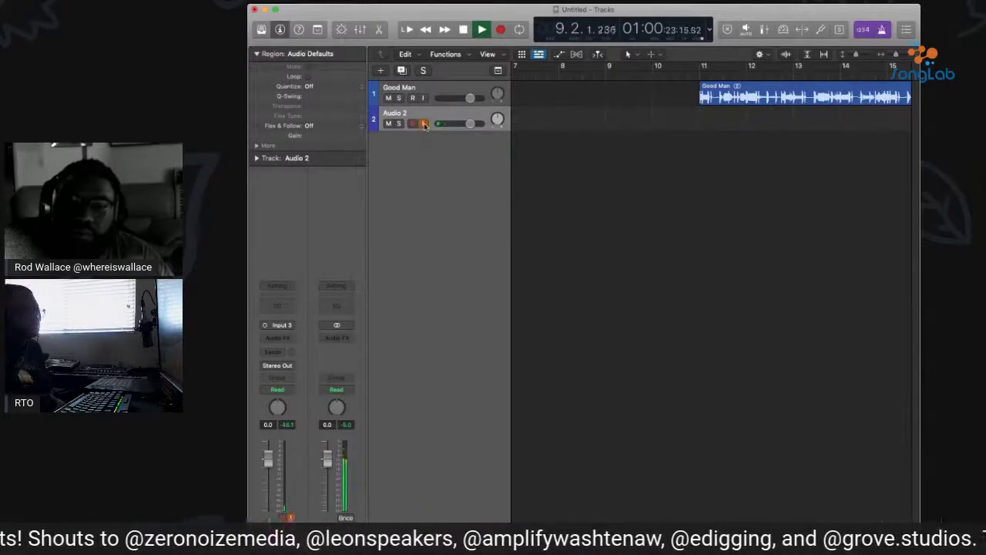
click(500, 29)
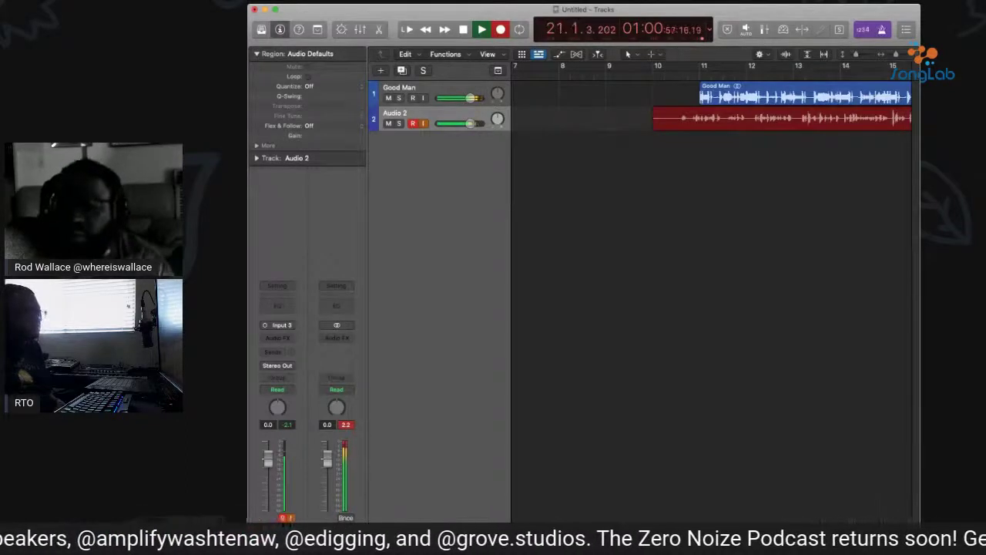
key(space)
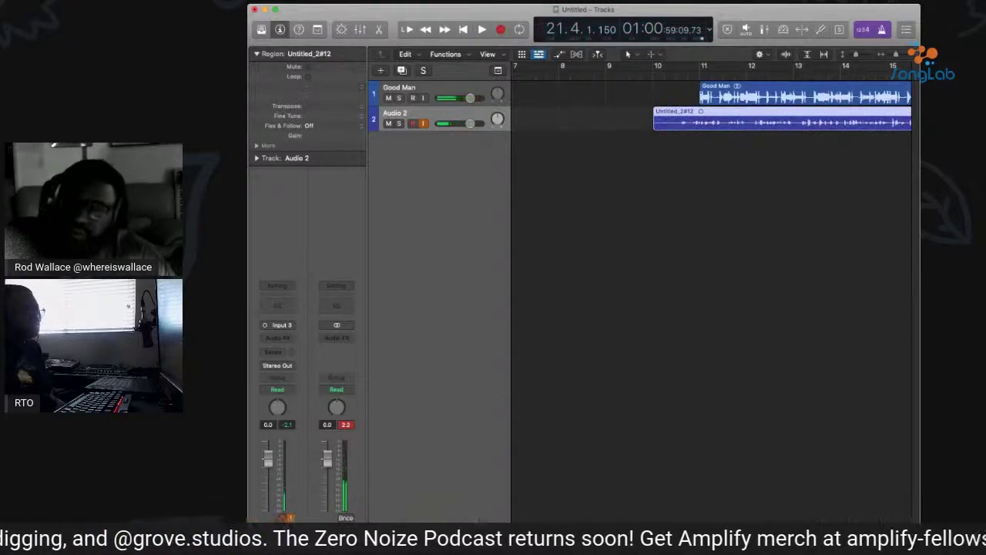
key(Delete)
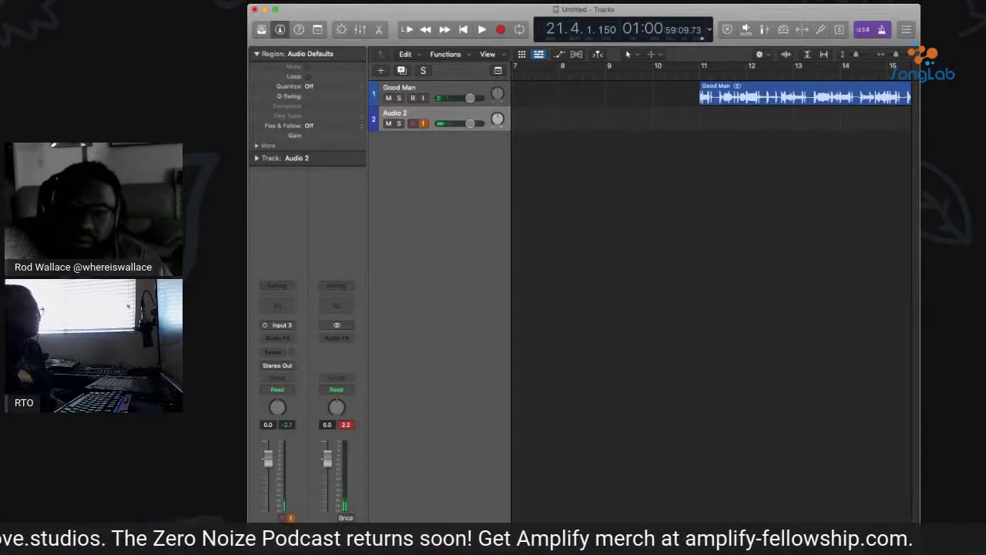
Play from bar 9 and record an Audio 2 take over Good Man from about bar 9.5 to bar 21
key(space)
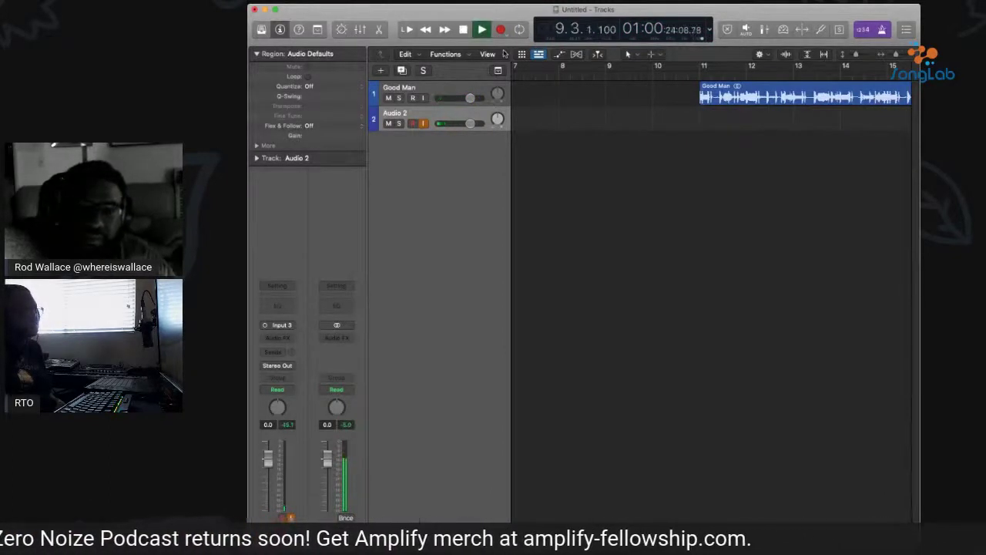
key(r)
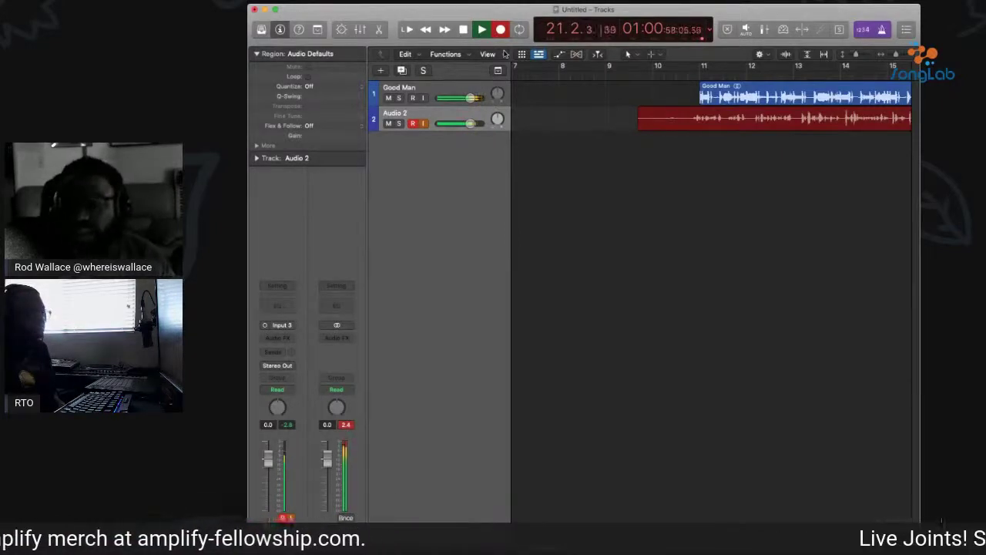
key(space)
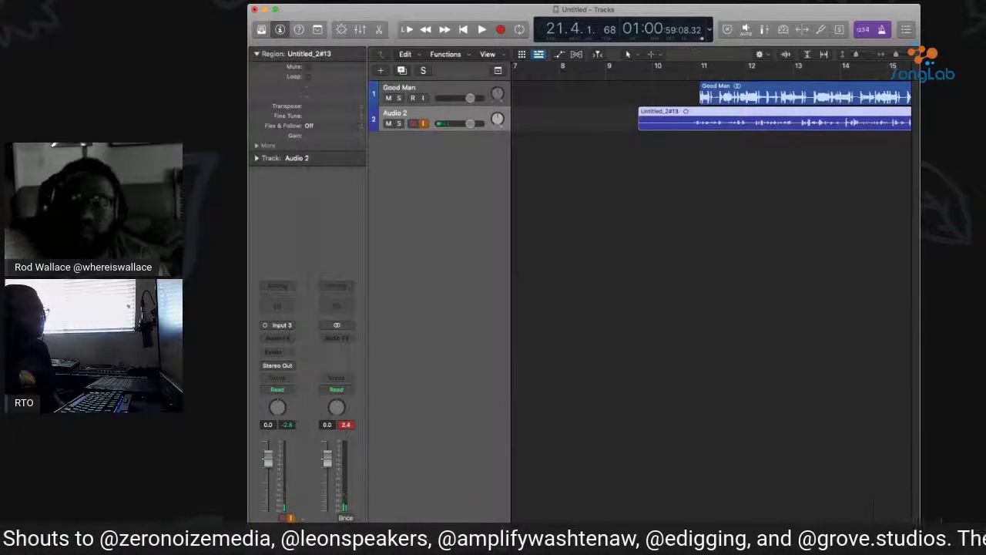
Play the Audio 2 take, try recording over it from about bar 17 to bar 21, and undo the new take
key(space)
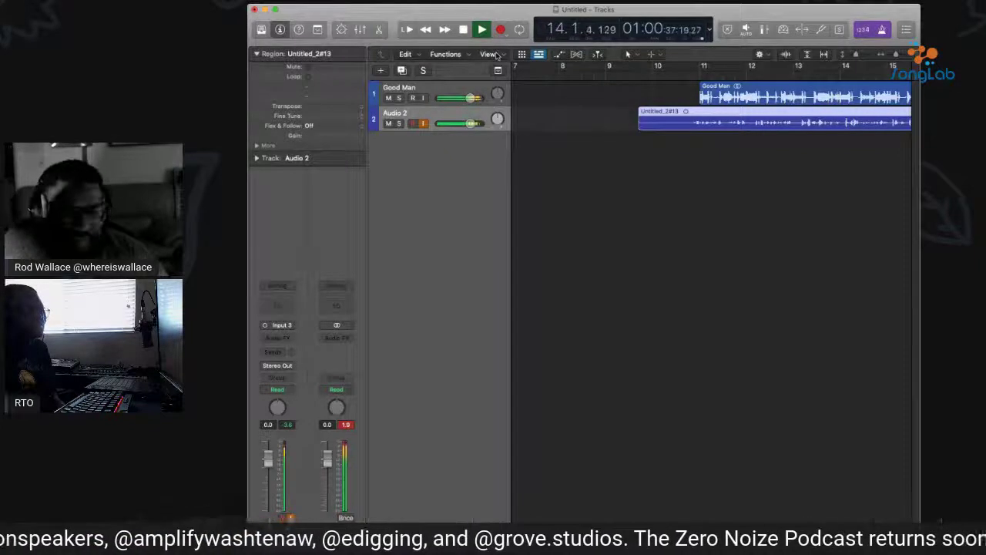
key(super+Left)
key(super+Left)
key(super+Left)
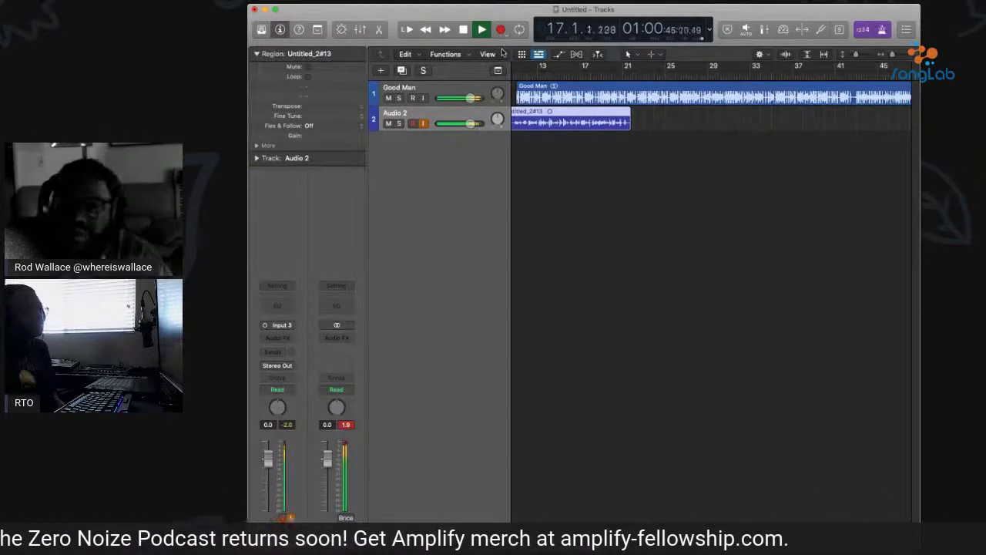
key(r)
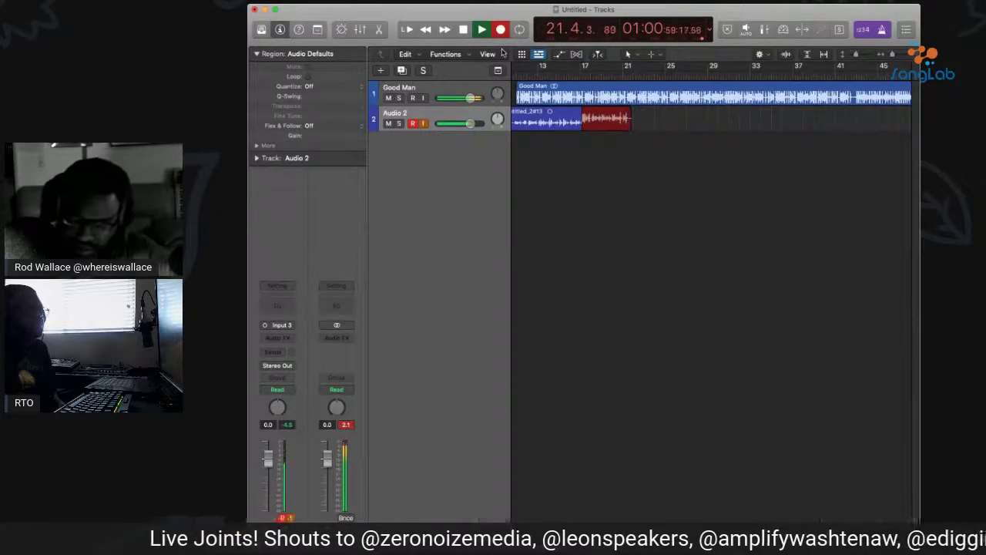
key(space)
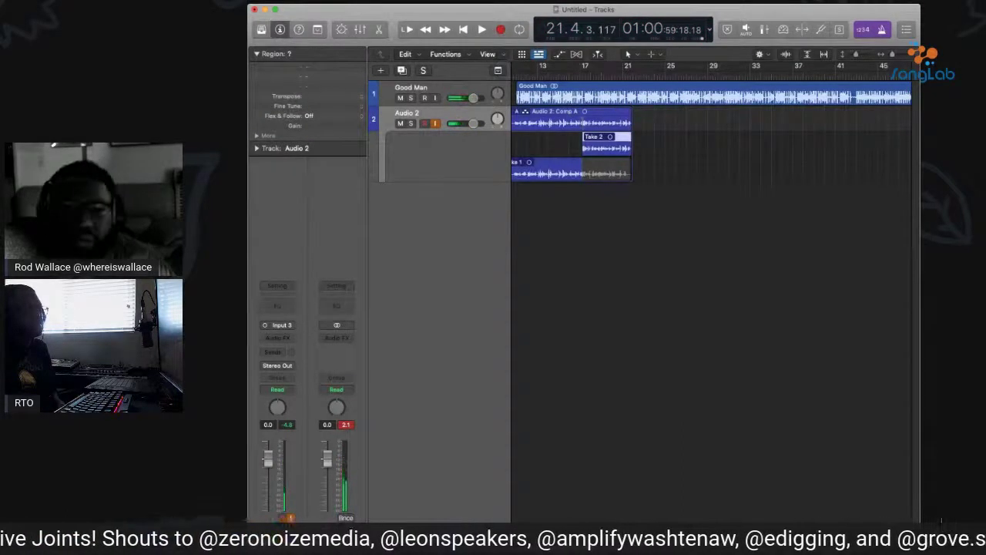
key(super+z)
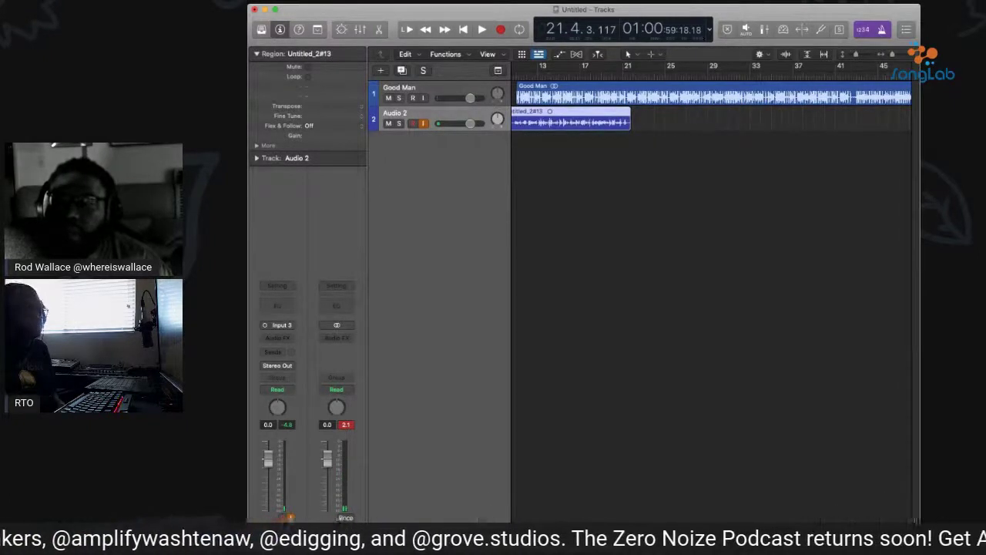
Try punching in on Audio 2 from about bar 16.5 to bar 24, and undo the recording
key(space)
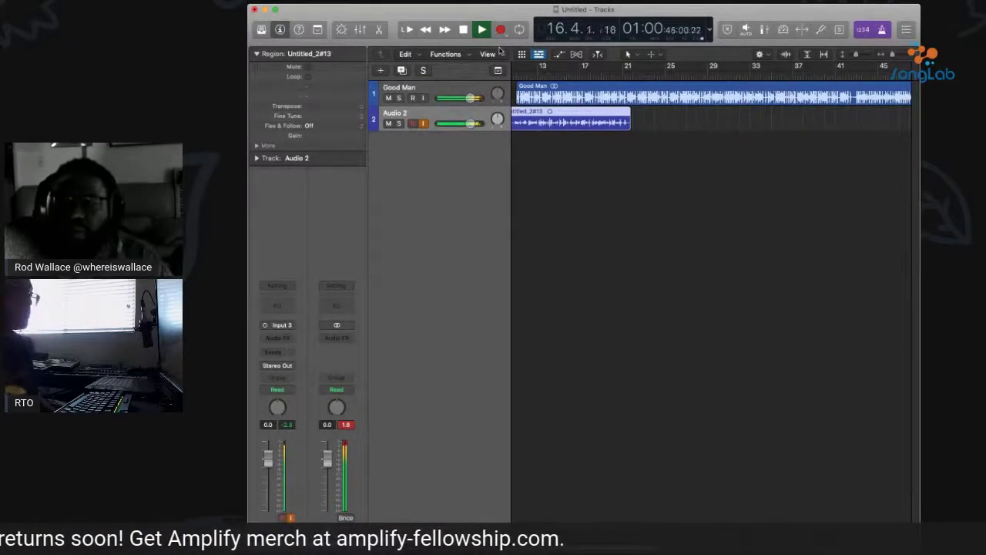
key(r)
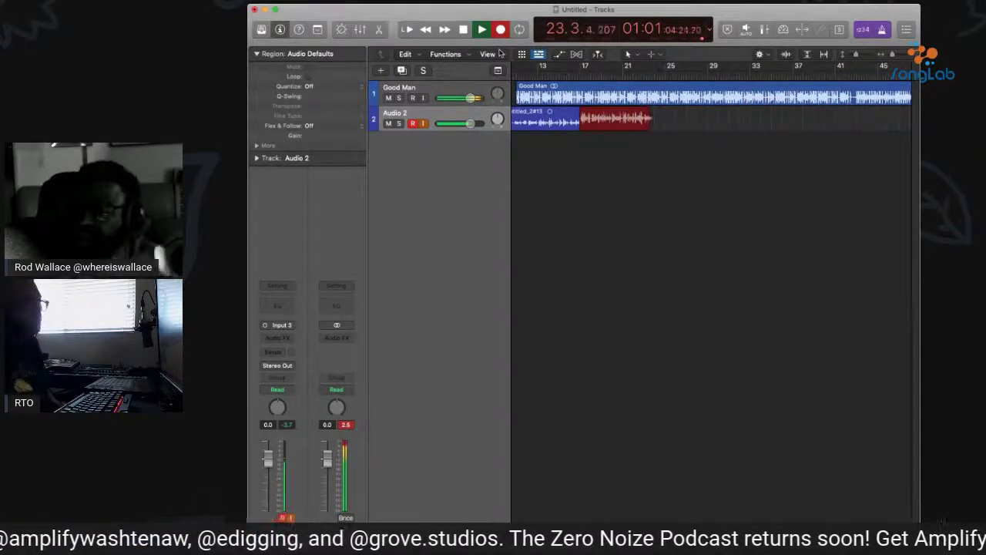
key(space)
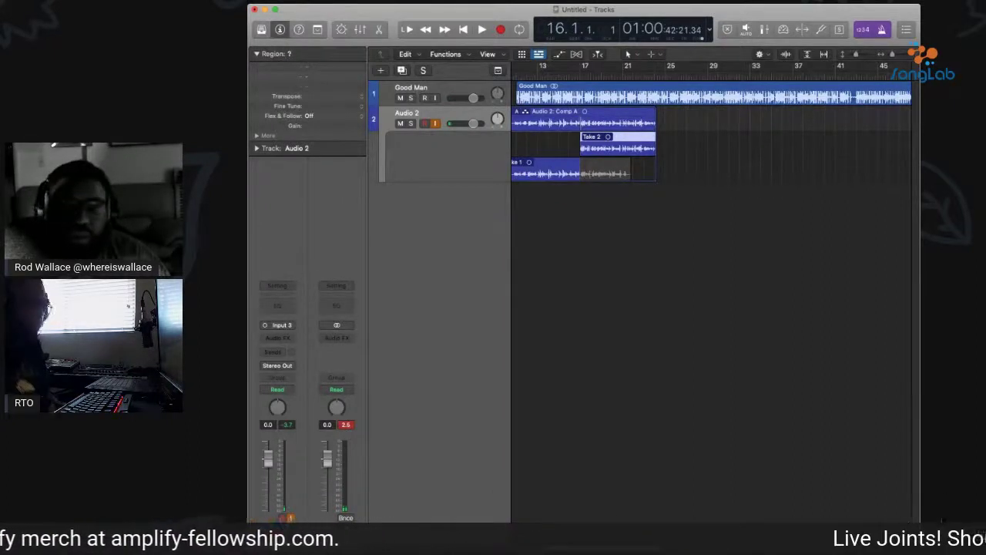
key(super+z)
Try two more Audio 2 punch-ins, one at about bar 17 and one from about bar 17.5 to bar 25, discarding both
key(space)
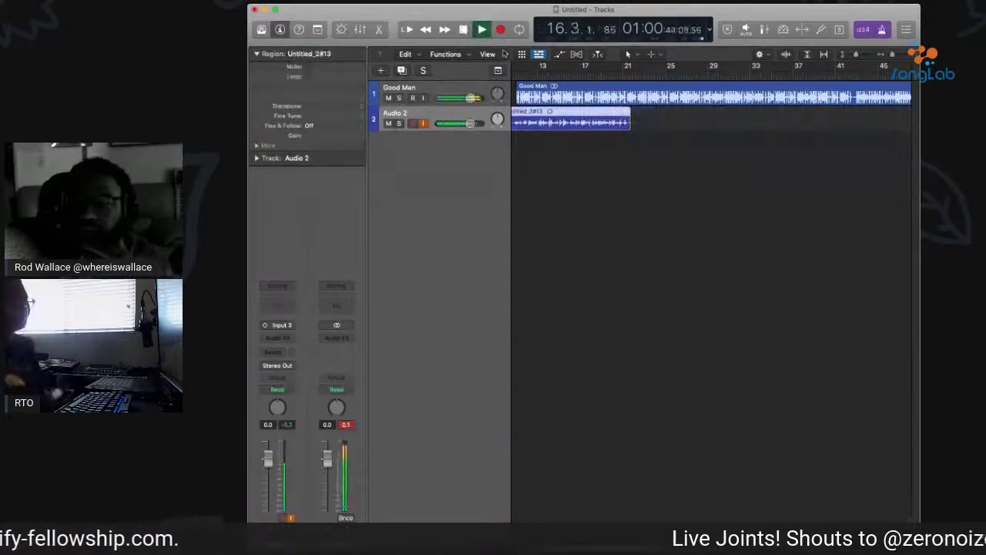
key(r)
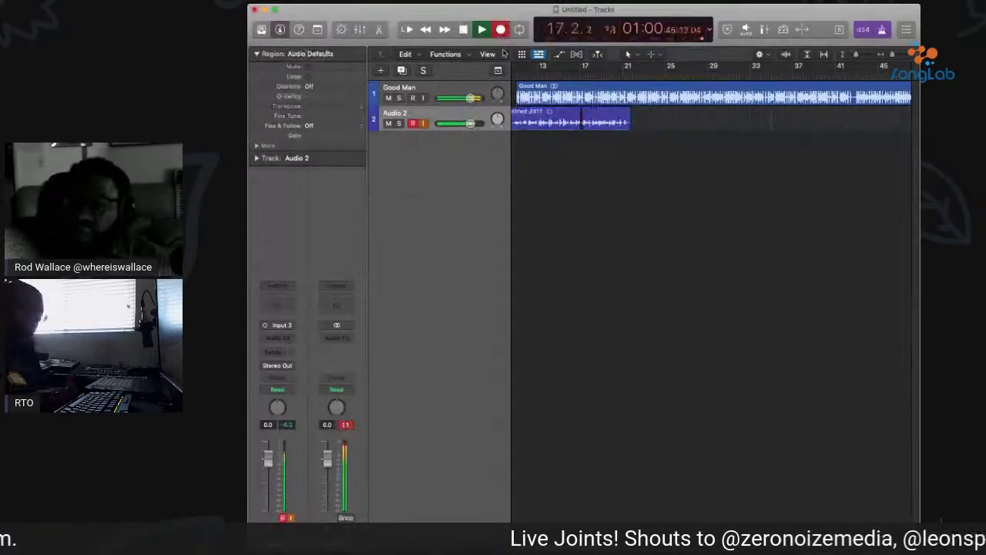
key(space)
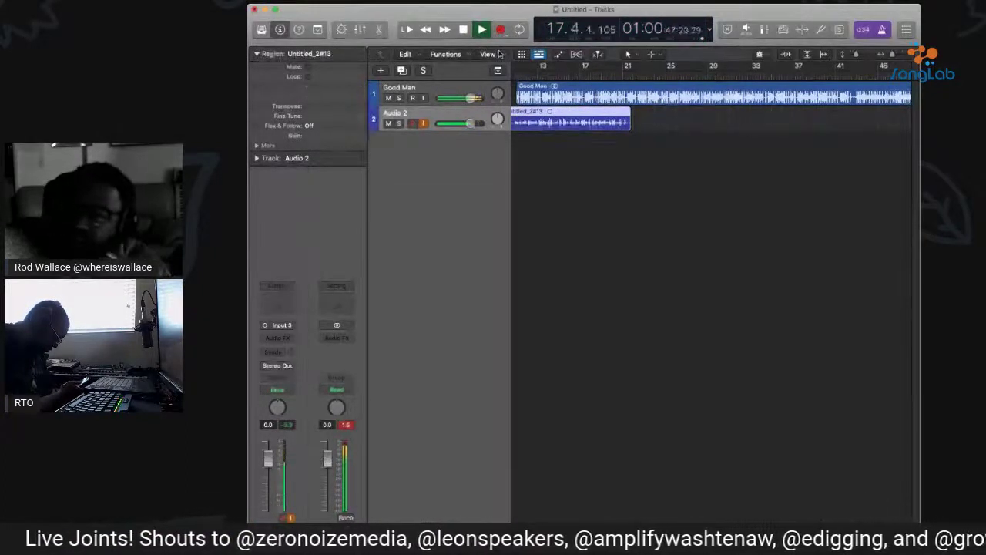
key(r)
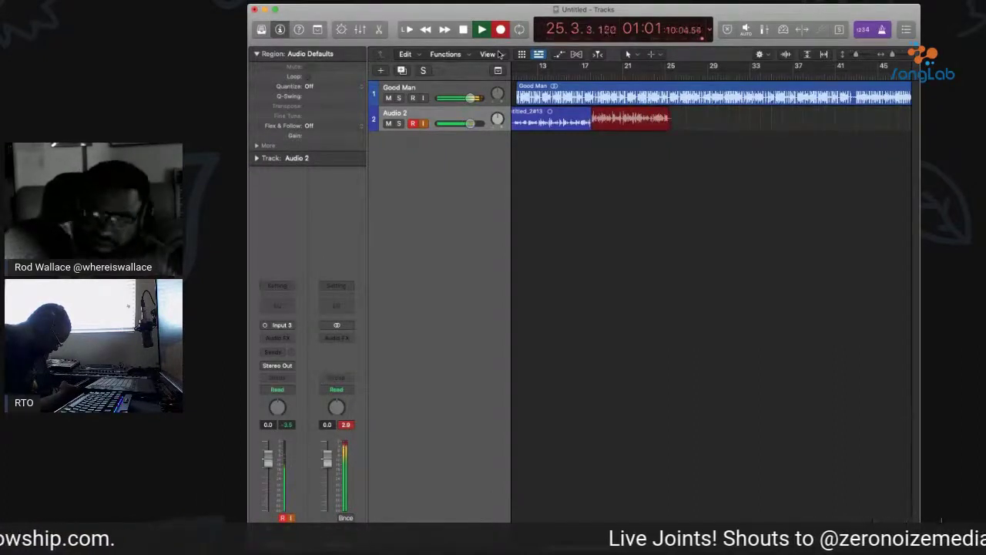
key(space)
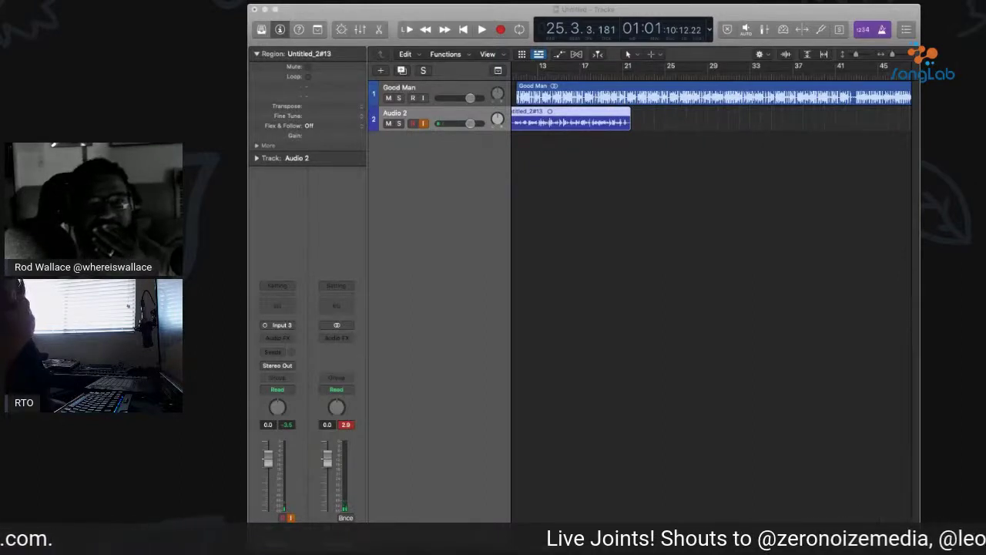
Restart playback from about bar 13, try punching in on Audio 2 from about bar 14.5 to bar 16, and discard it
click(543, 65)
click(481, 30)
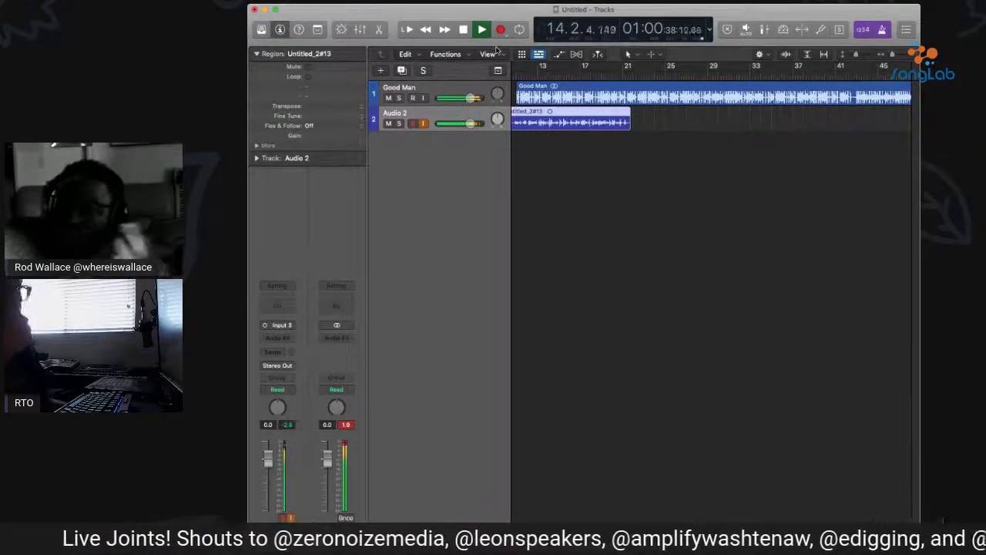
key(r)
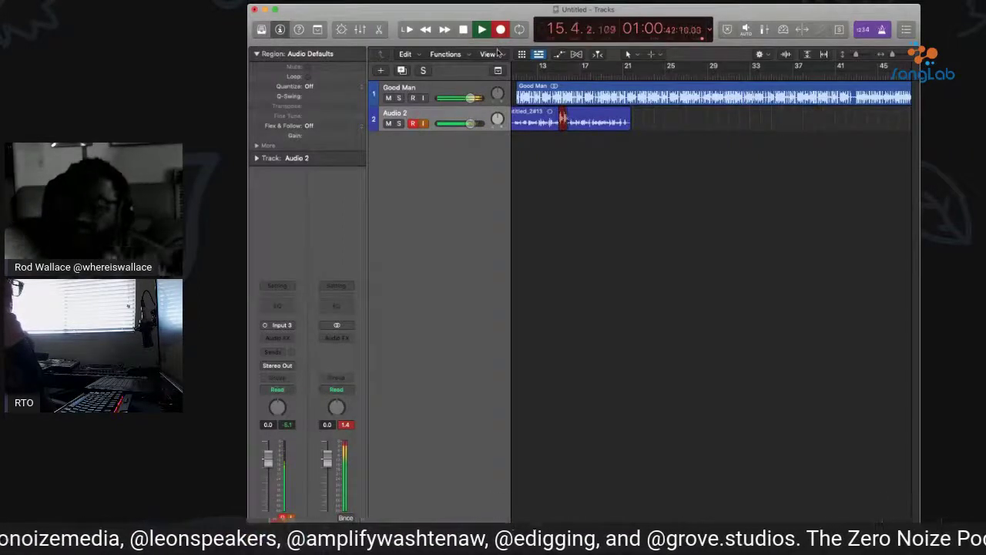
key(space)
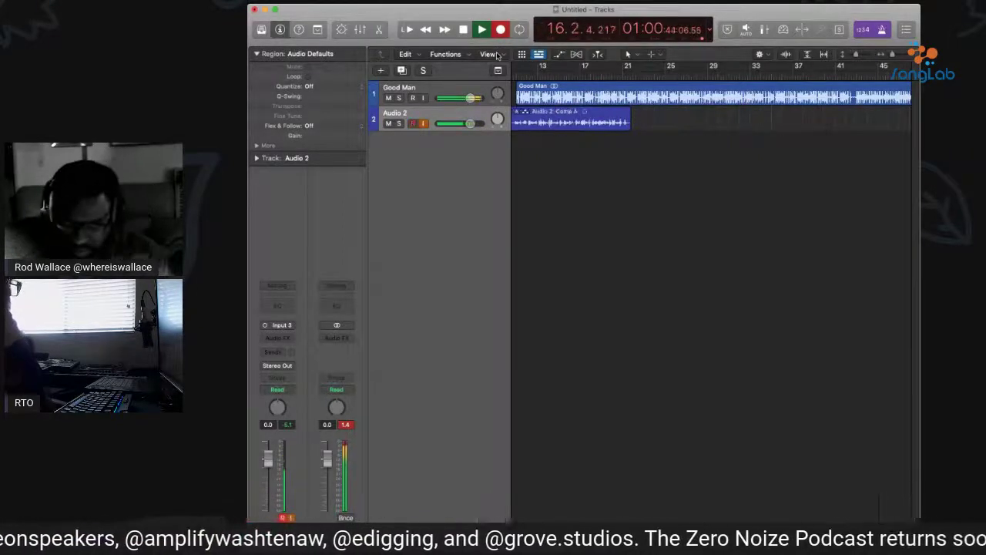
Replay the section, try recording Audio 2 from about bar 16.5 to bar 26, and undo the take
key(space)
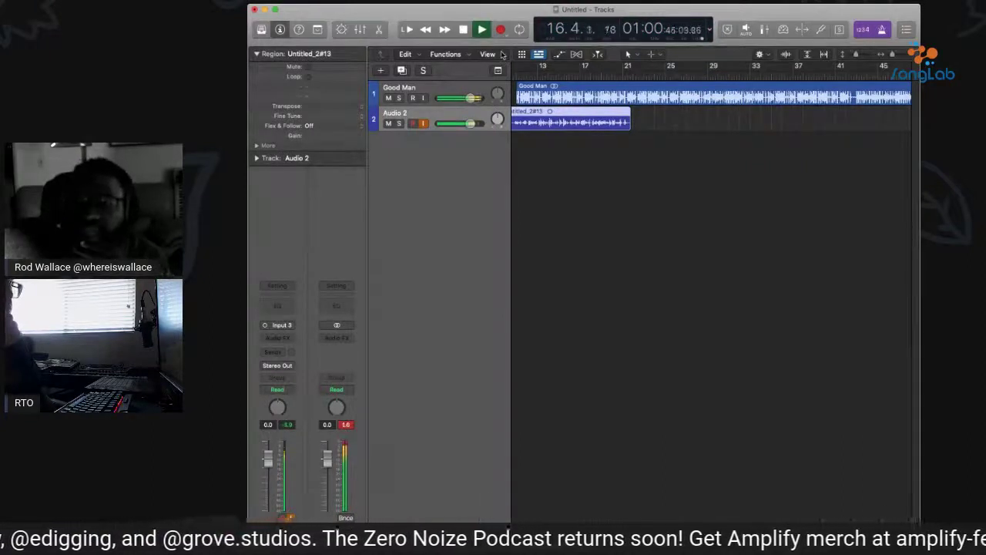
key(r)
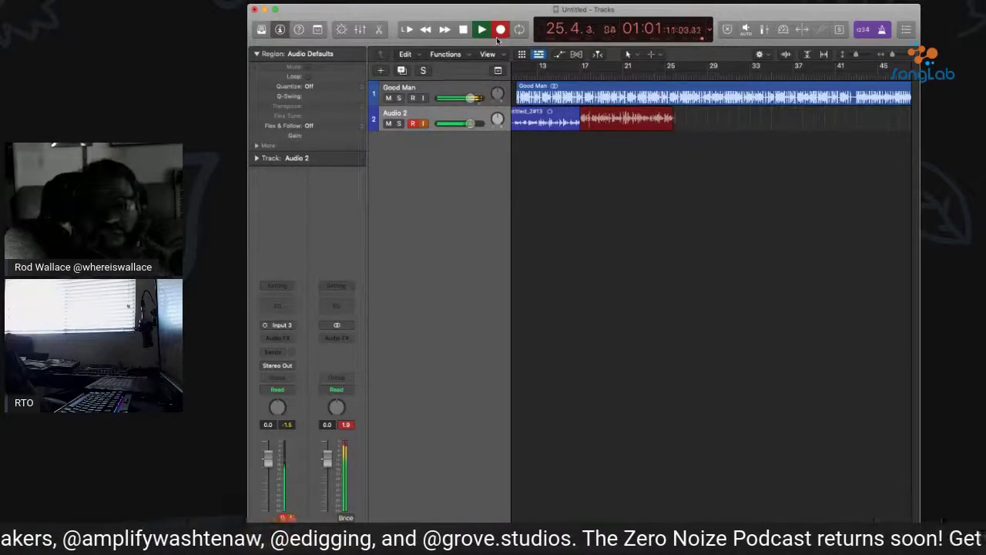
key(space)
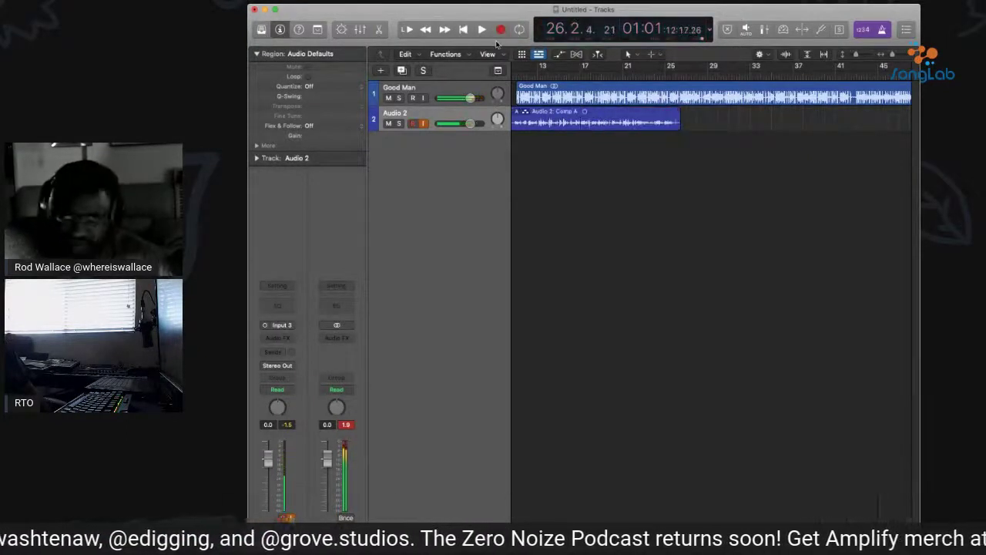
key(super+z)
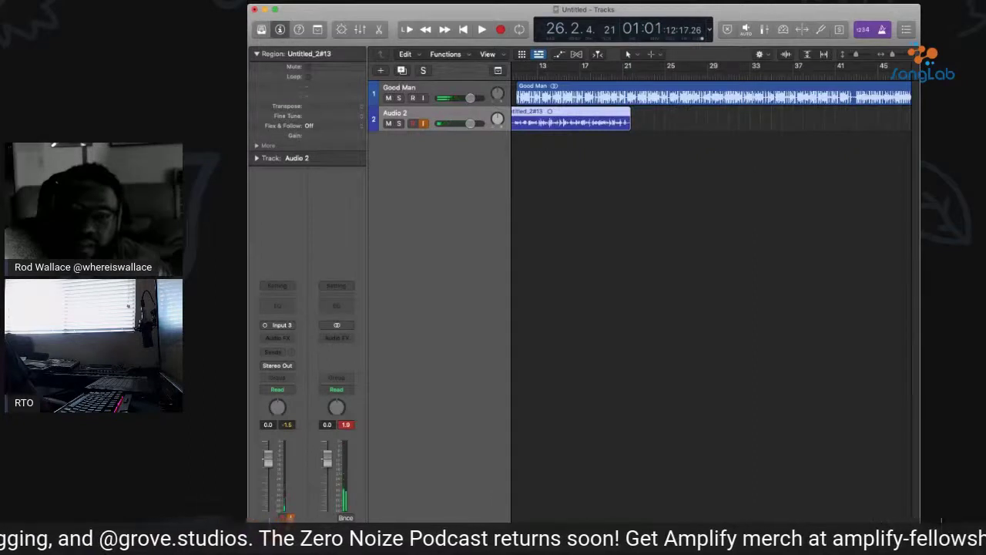
Try two Audio 2 punch-ins from about bar 17.5, running to about bars 21 and 22, and discard both recordings
key(space)
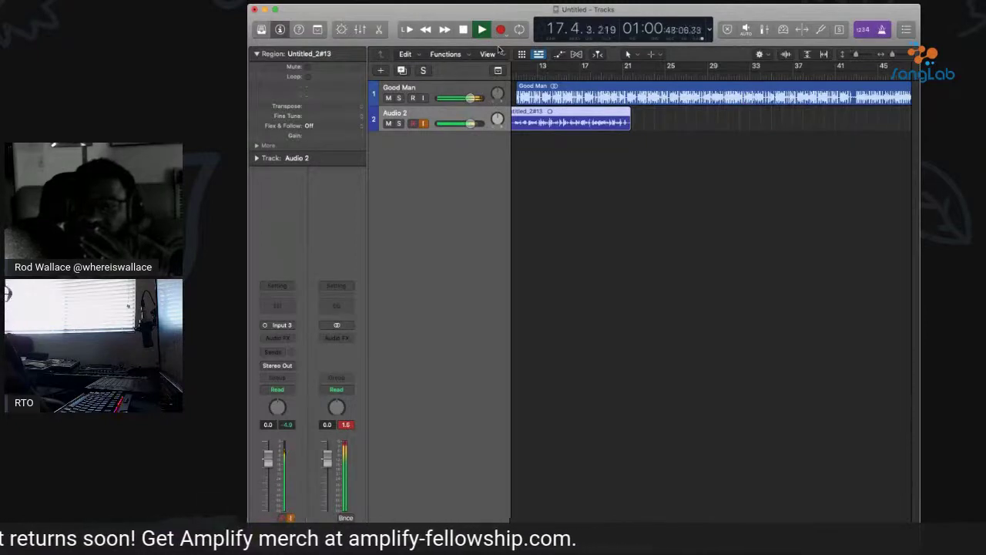
key(r)
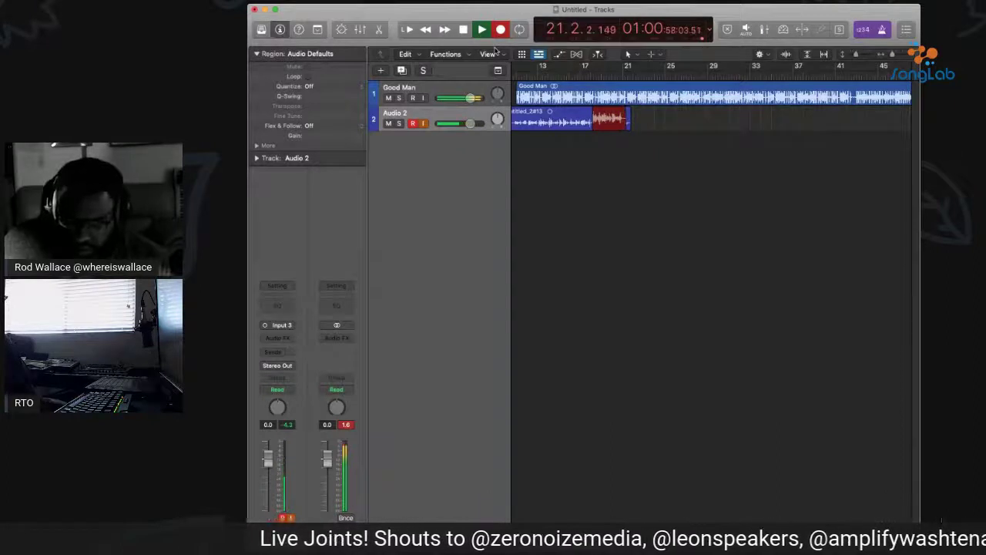
click(500, 29)
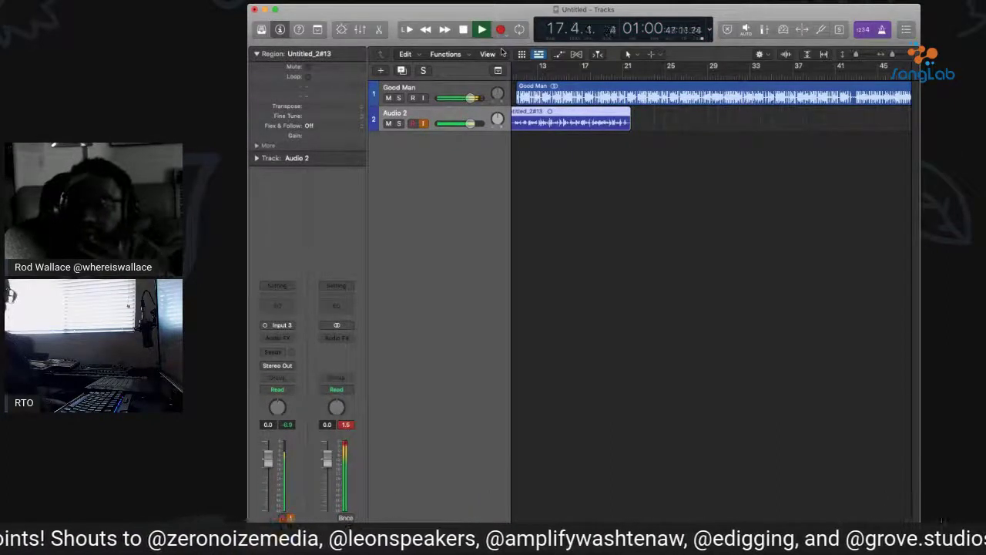
key(r)
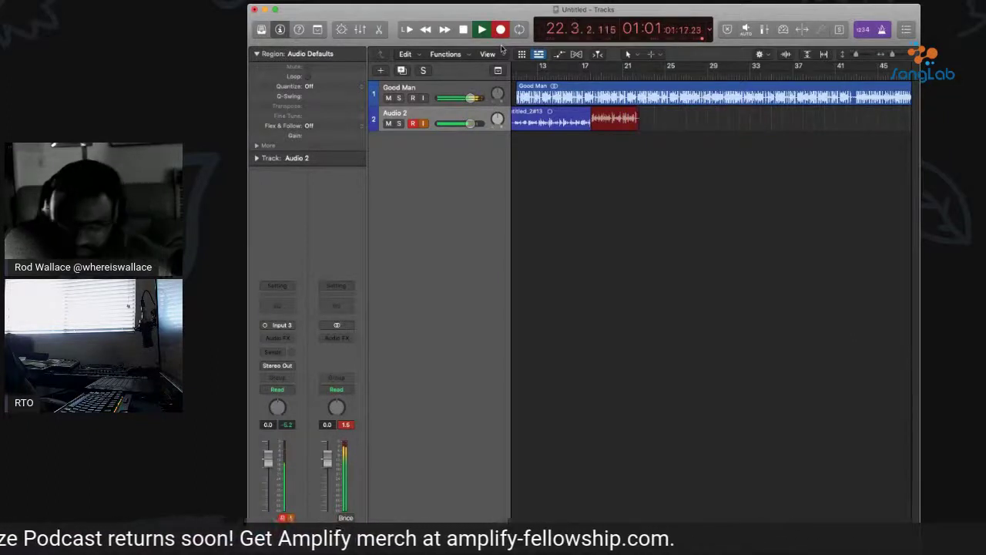
key(space)
Replay the section and punch in a second Audio 2 take from about bar 19 to bar 28, keeping playback running
key(space)
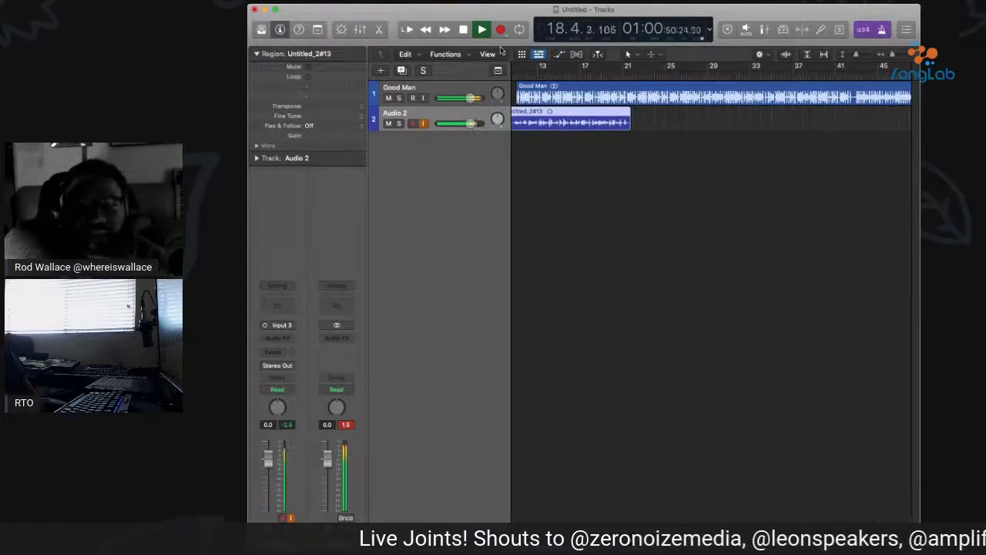
key(r)
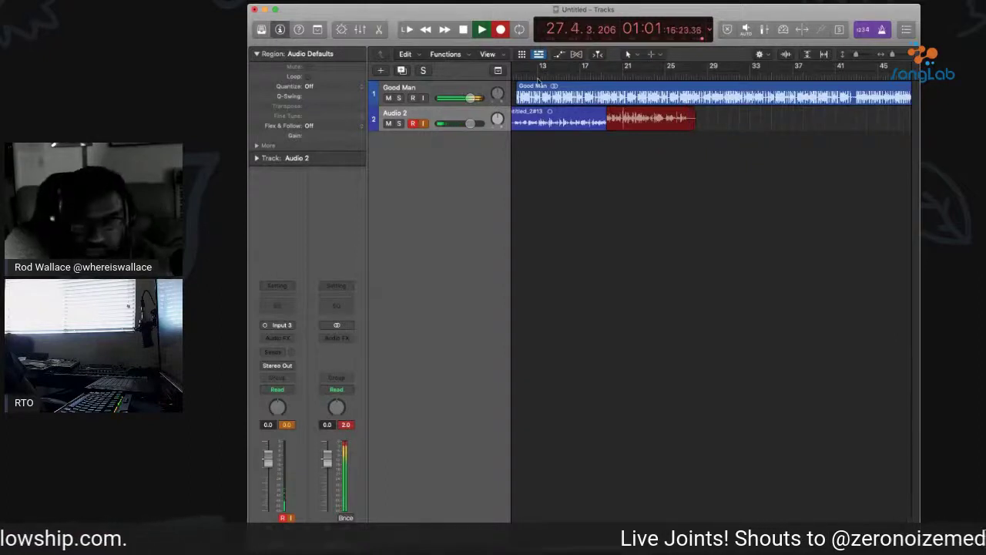
click(500, 29)
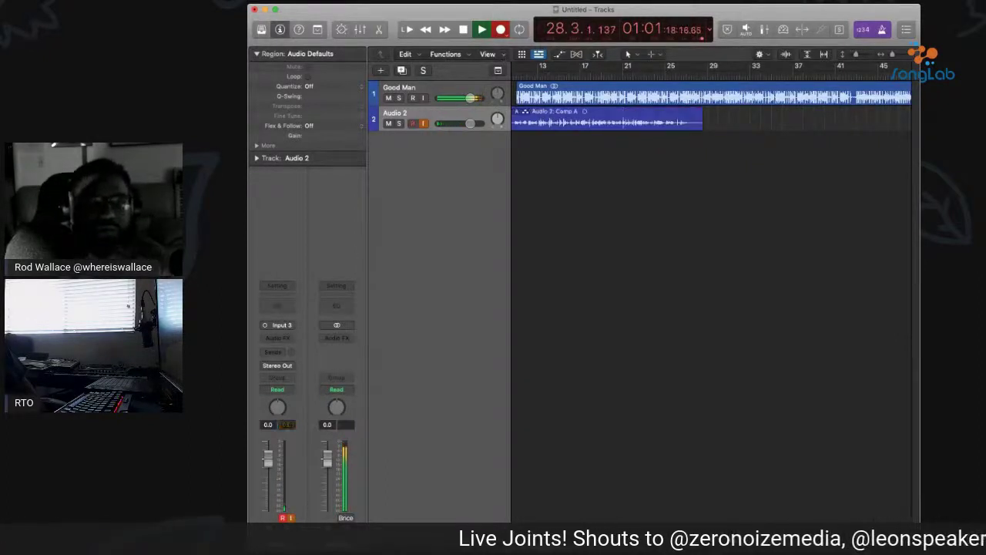
scroll(708, 131, left, 10)
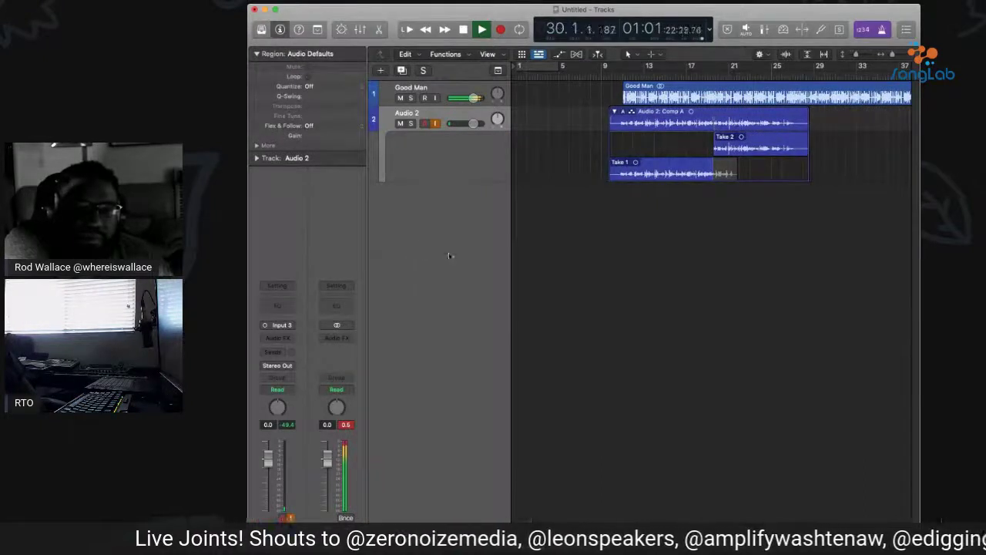
Add a new audio track below Audio 2, mute Audio 2, and enable input monitoring on the new Audio 3 track
double_click(408, 137)
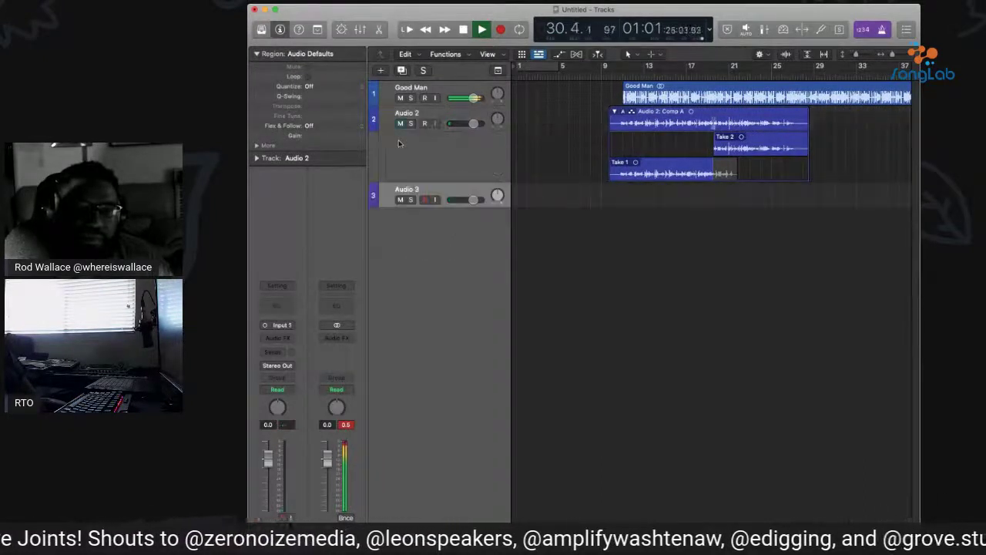
click(400, 123)
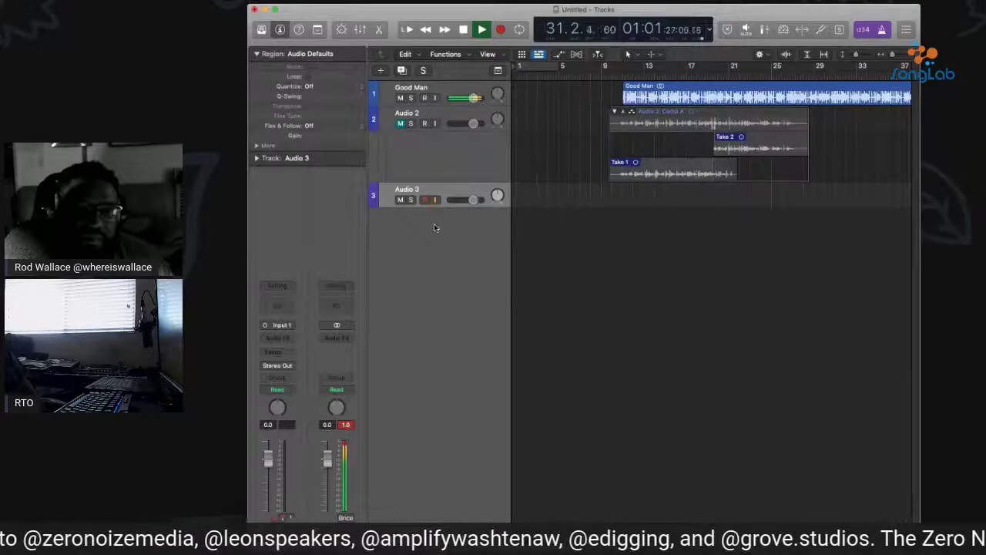
click(435, 200)
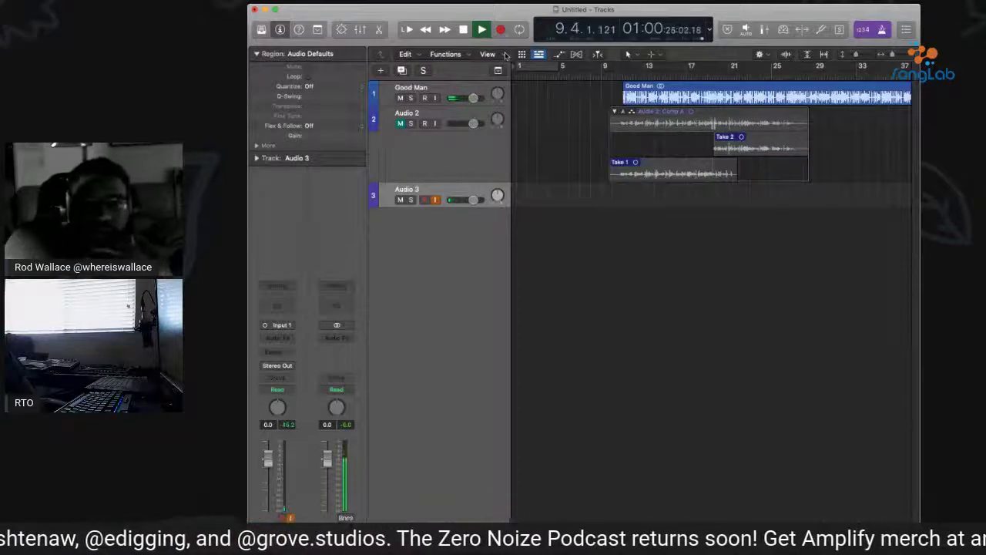
Try two Audio 3 recordings from about bar 10 to bar 12, and delete each one
key(r)
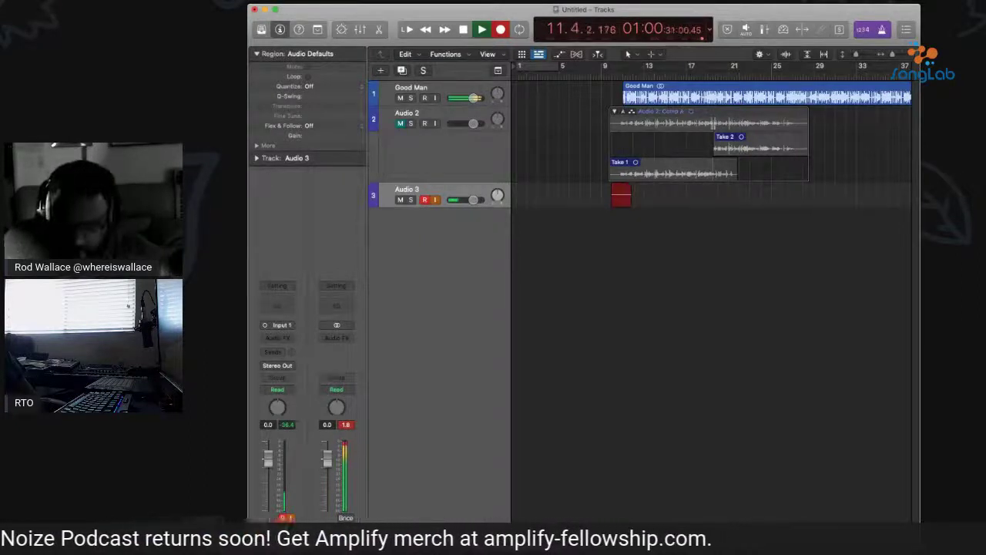
key(space)
key(Delete)
key(space)
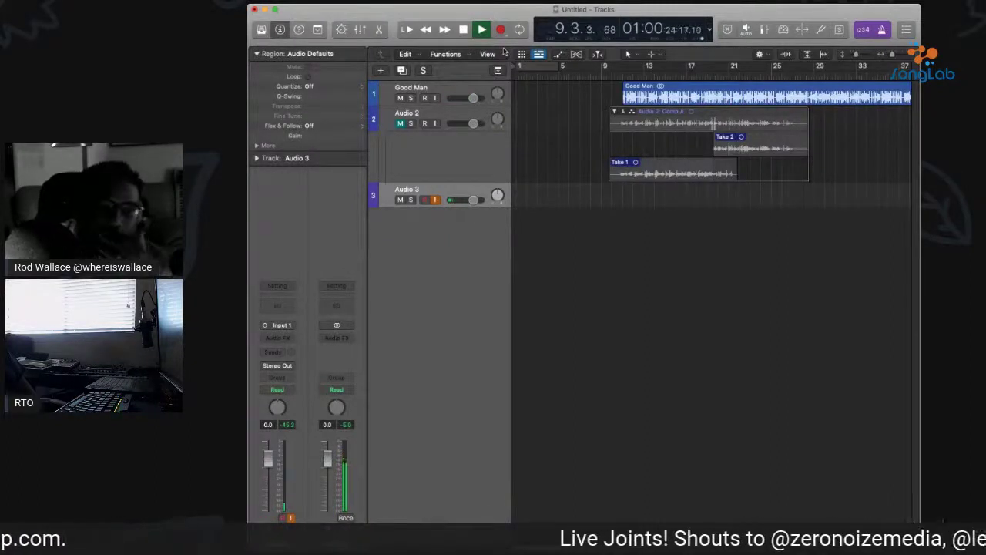
key(r)
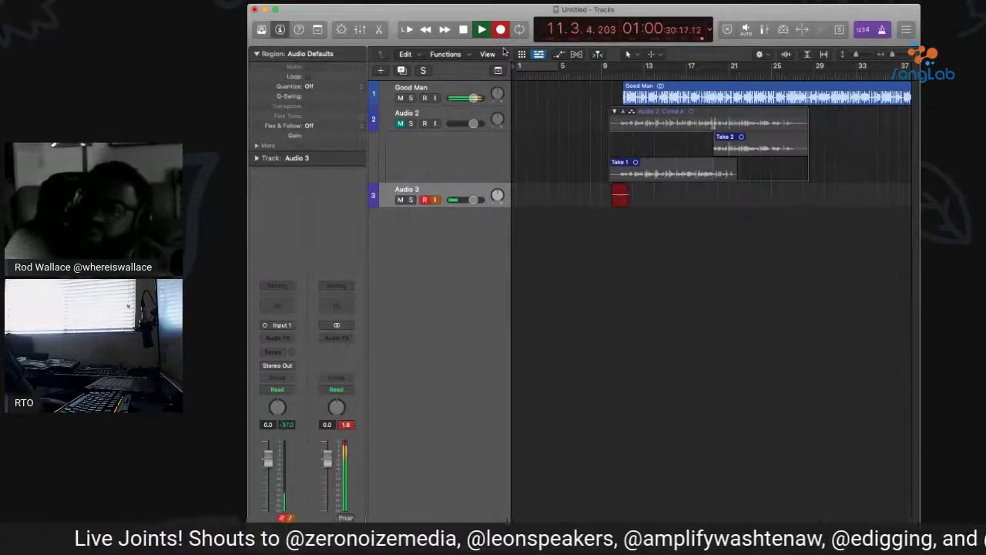
key(space)
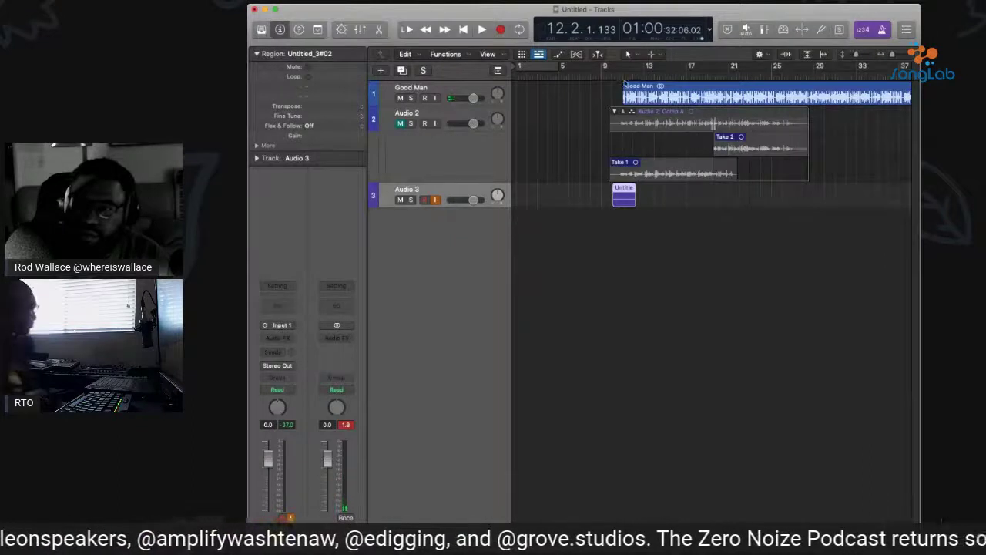
key(Delete)
Try two more short Audio 3 recordings, starting at about bars 10.5 and 9.5, and discard both
key(space)
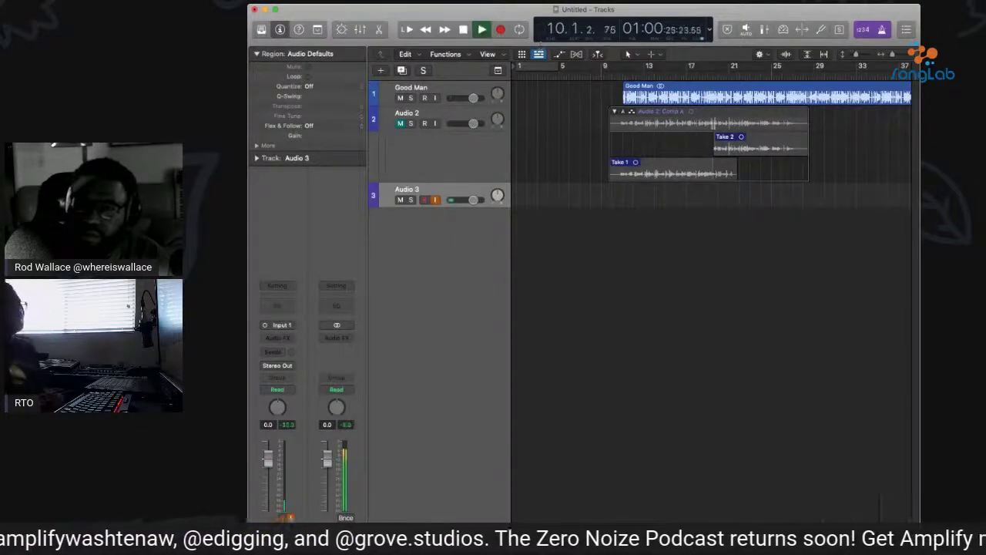
key(r)
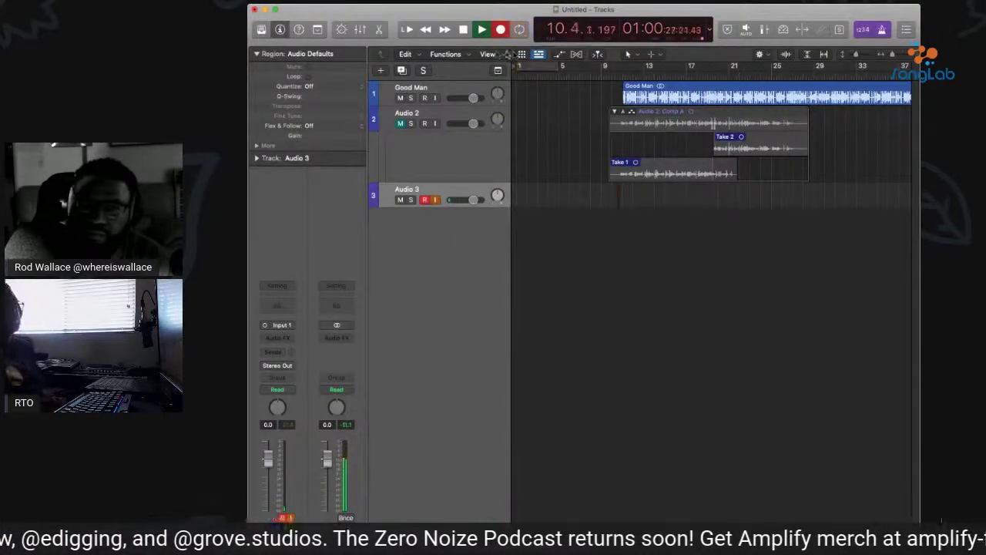
key(space)
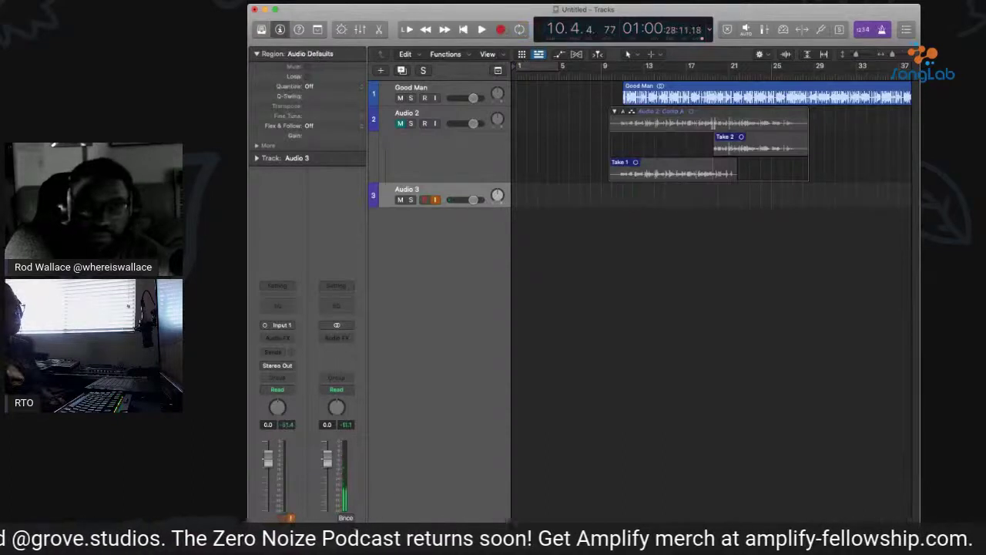
key(space)
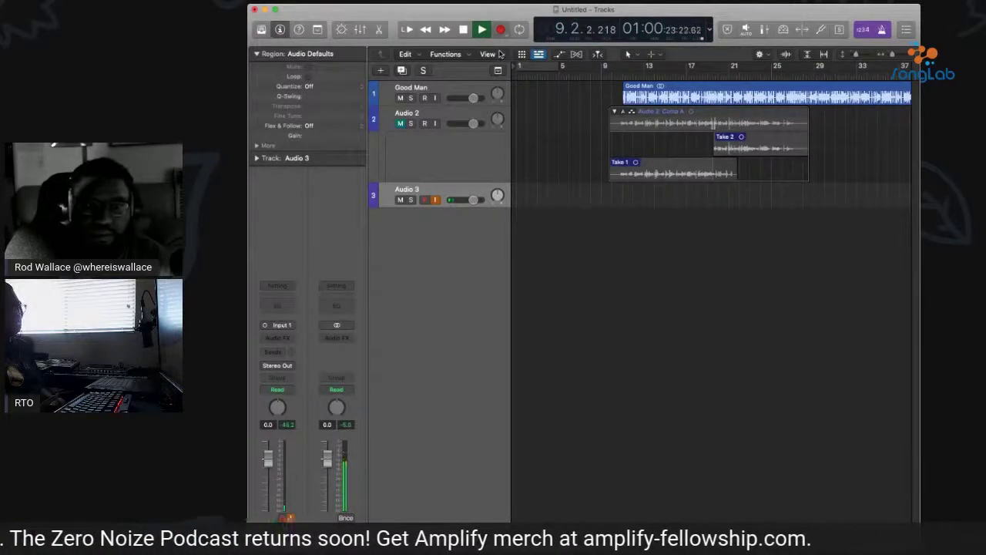
key(r)
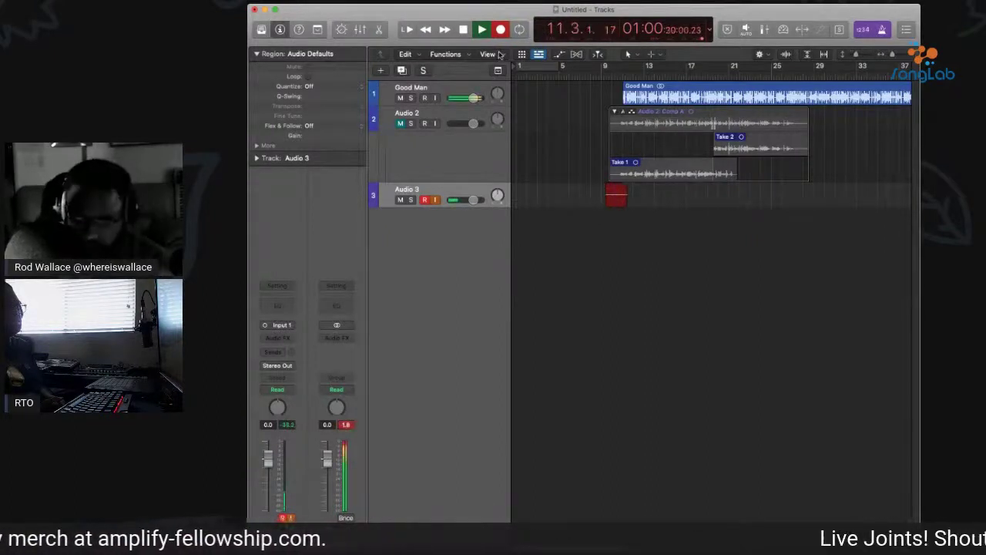
key(space)
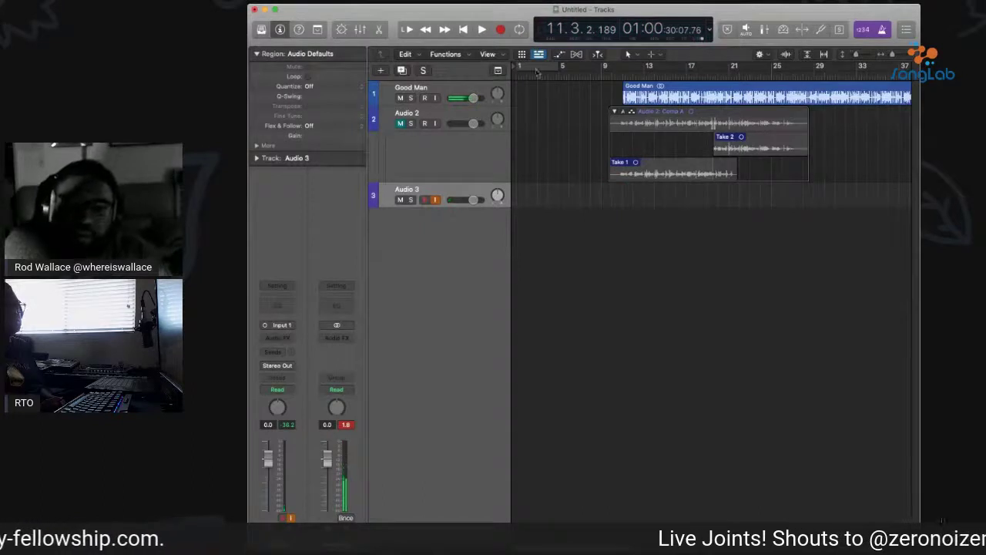
Replay the section, try recording Audio 3 from about bar 10 to bar 28, and delete the take
key(space)
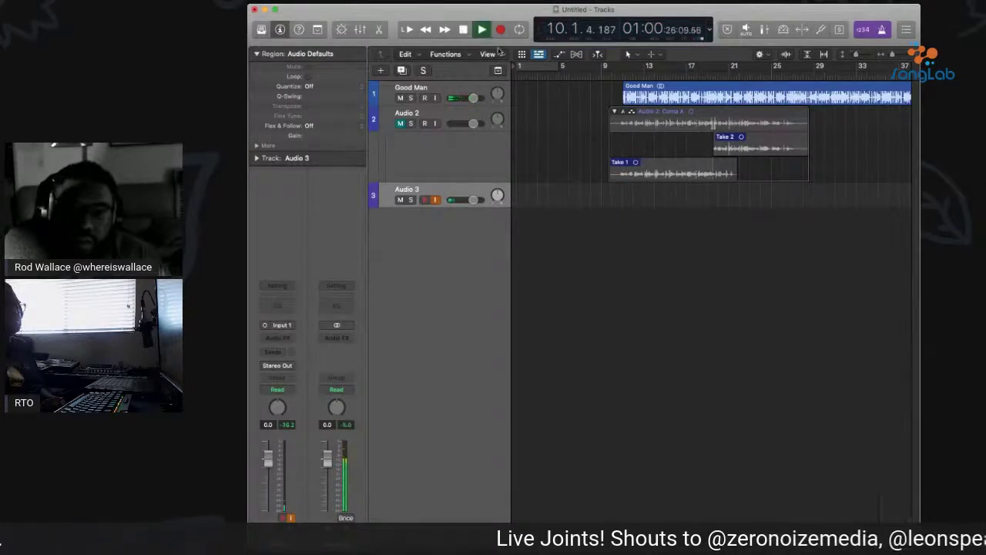
key(r)
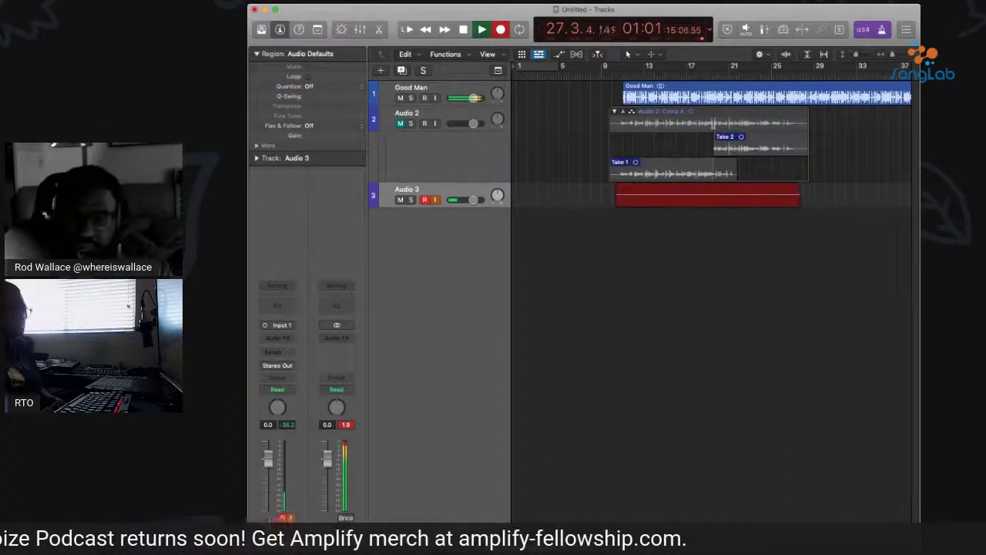
key(space)
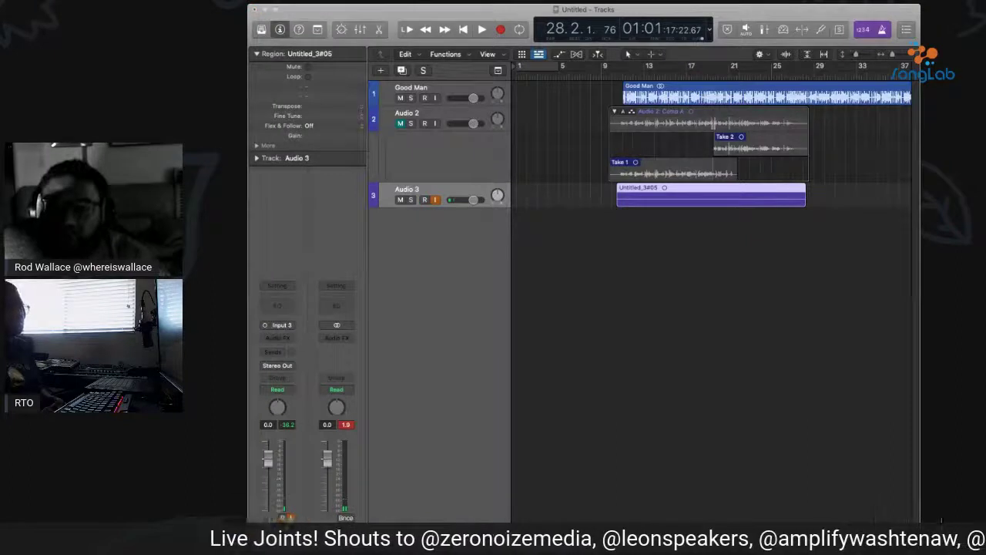
key(Delete)
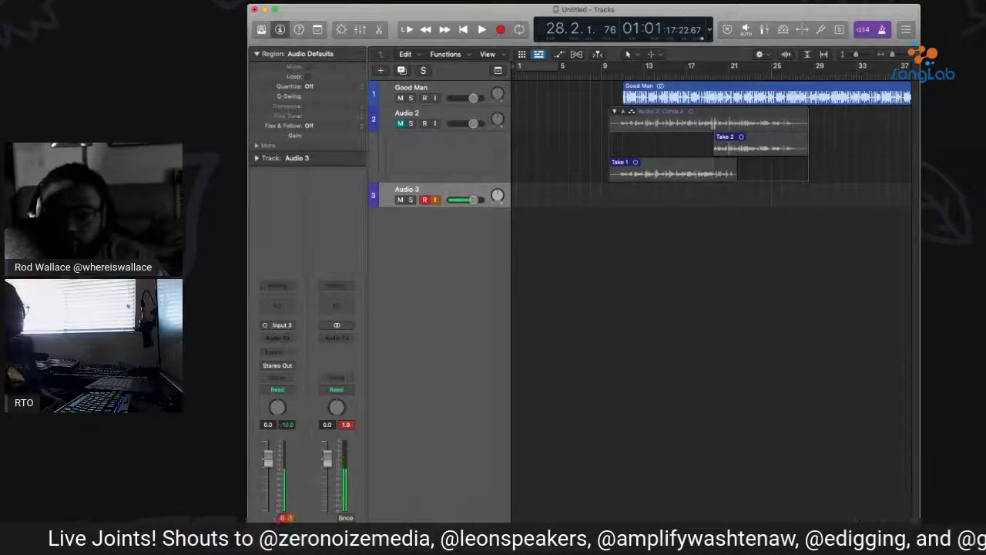
Return to bar 9, record an Audio 3 take from Input 3 to about bar 28, and stop playback
click(604, 65)
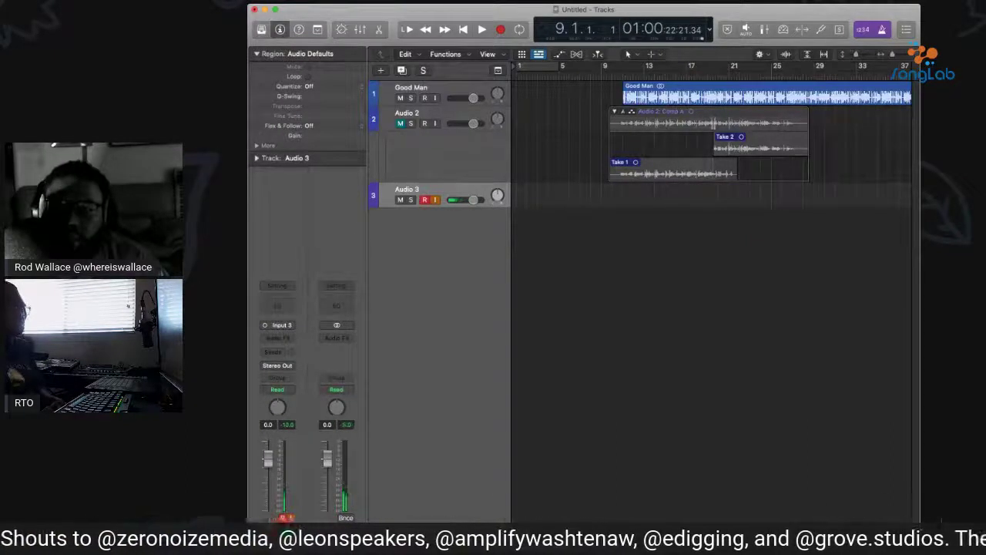
key(space)
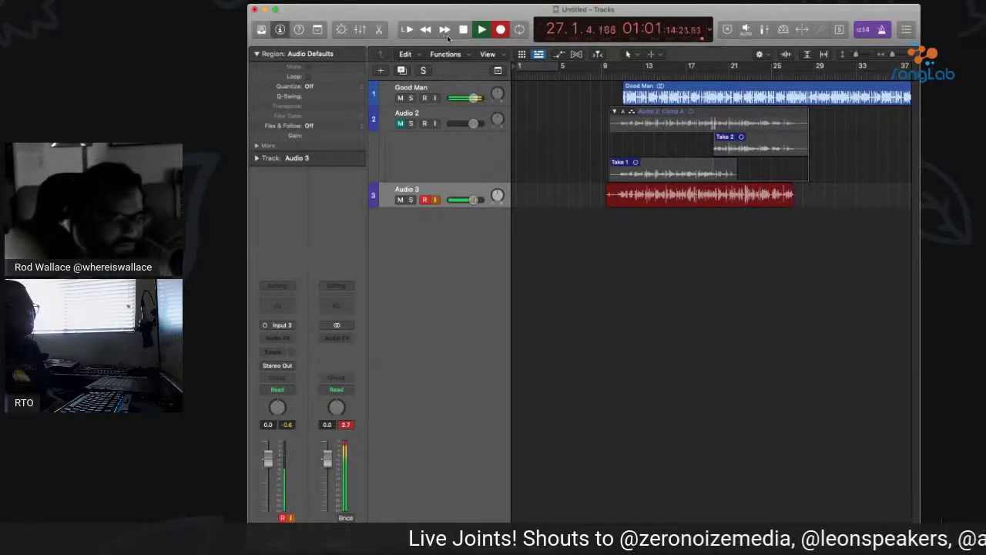
key(shift+r)
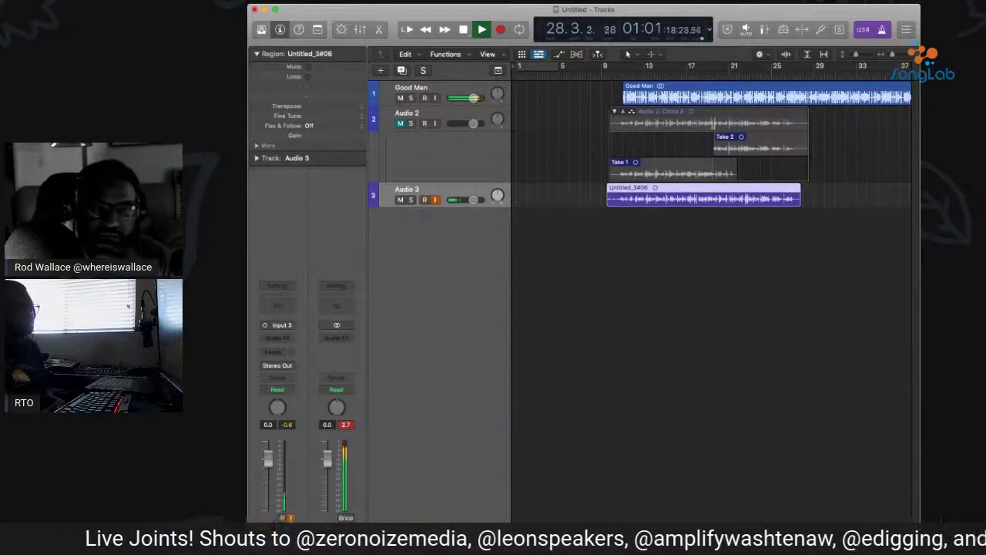
key(space)
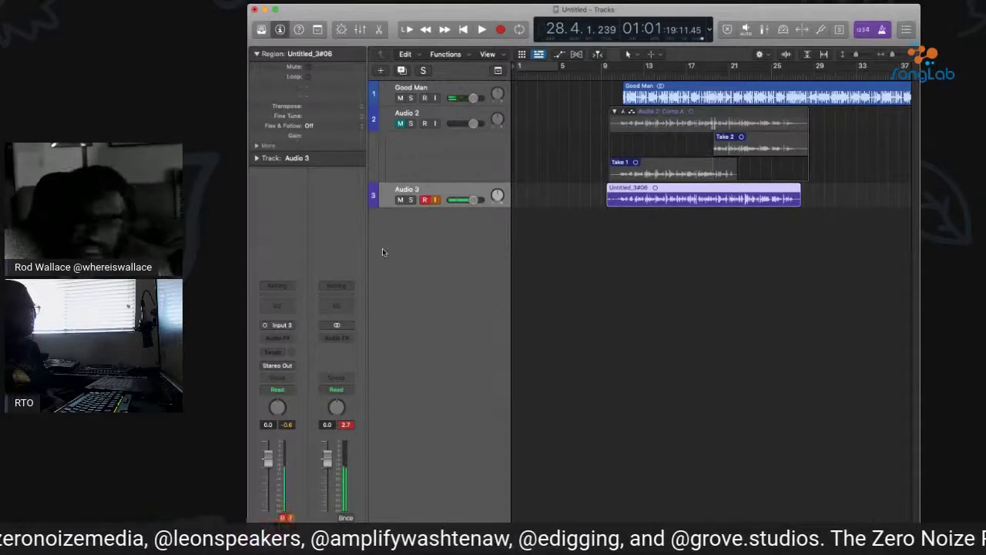
Return to bar 9, add the Audio 4 track with the same settings, and record a take on it to about bar 28
key(Return)
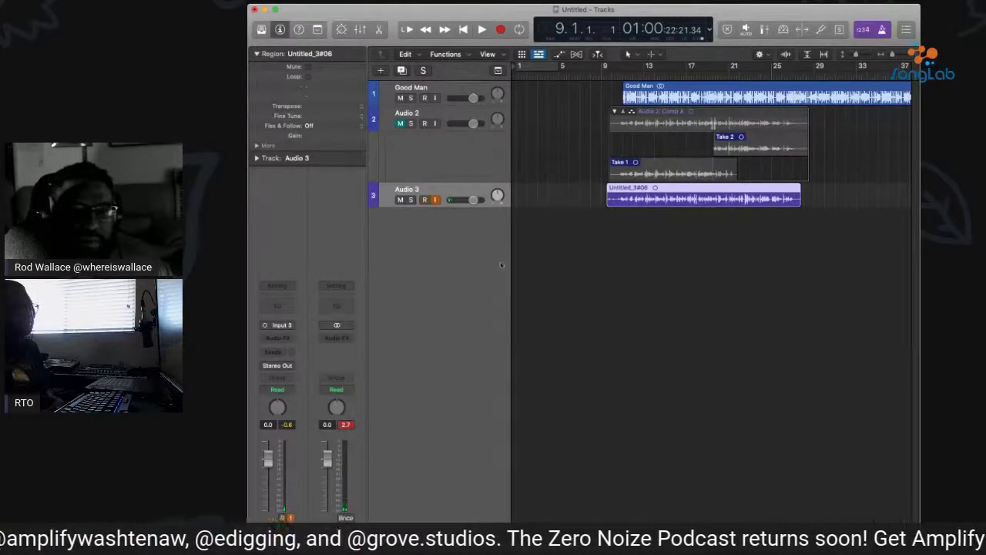
key(super+d)
key(space)
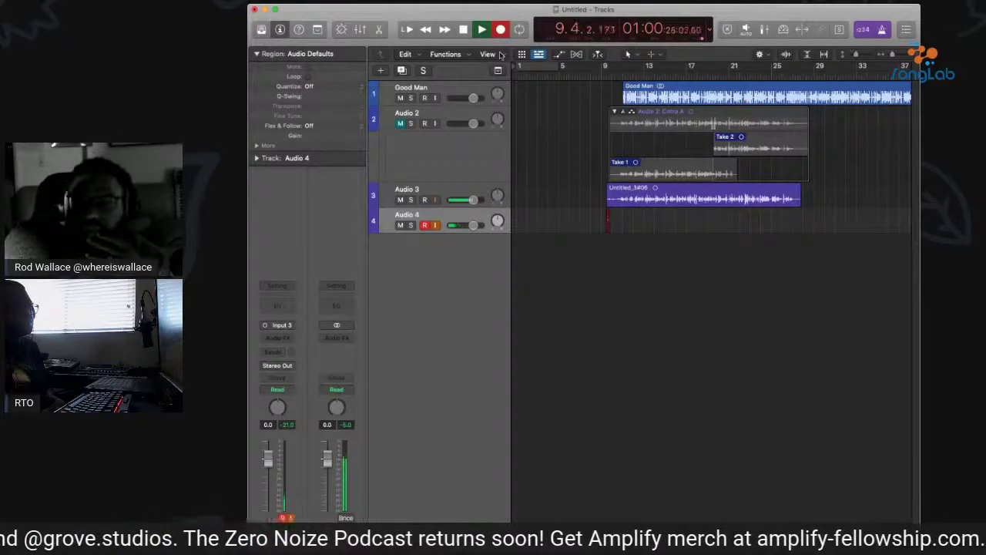
key(r)
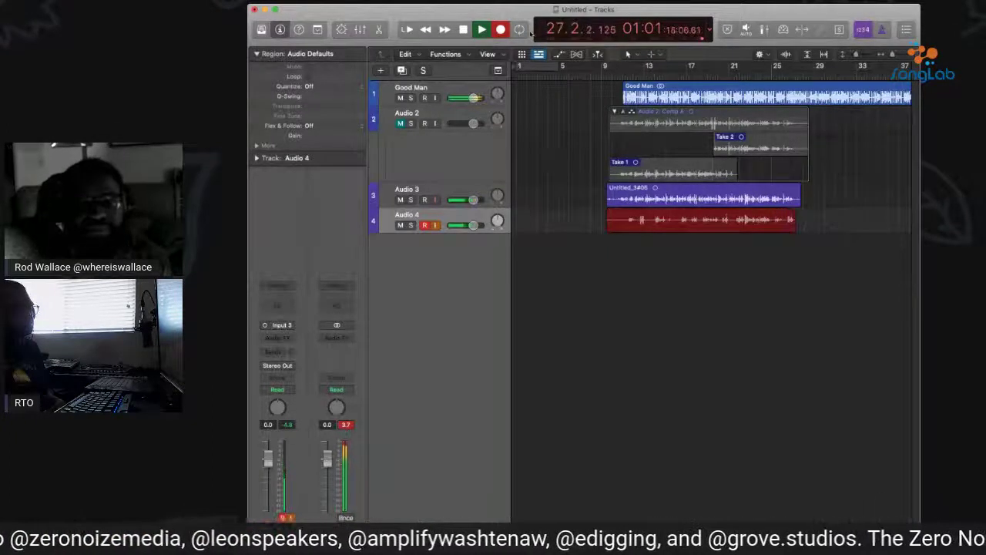
click(500, 30)
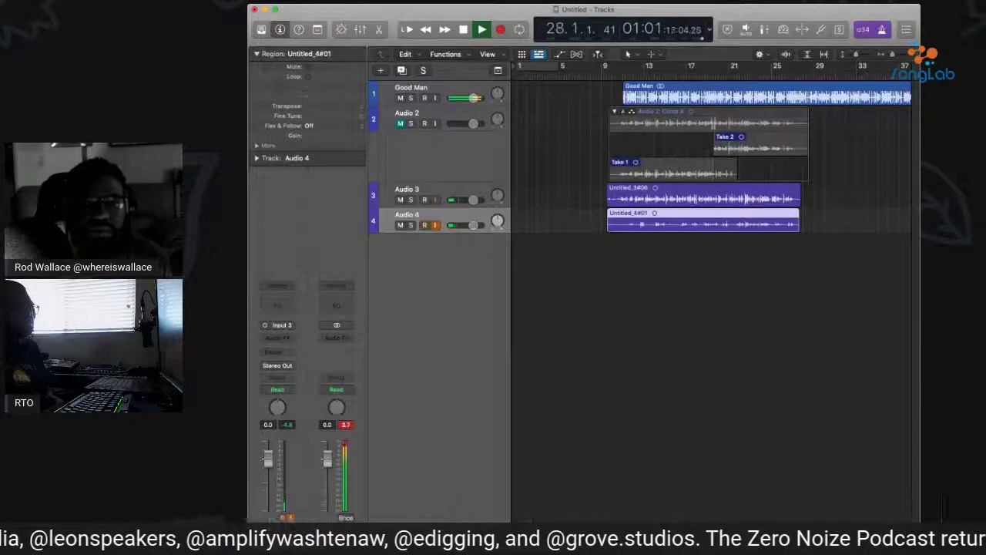
Replay from bar 9 with input monitoring off on Audio 4, and solo Audio 3 and Audio 4 during playback
double_click(407, 214)
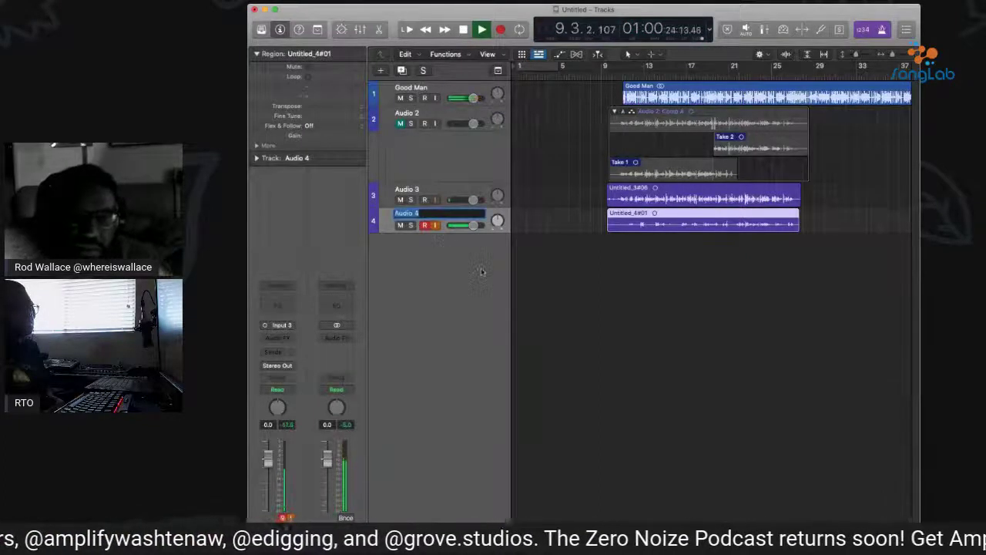
click(425, 225)
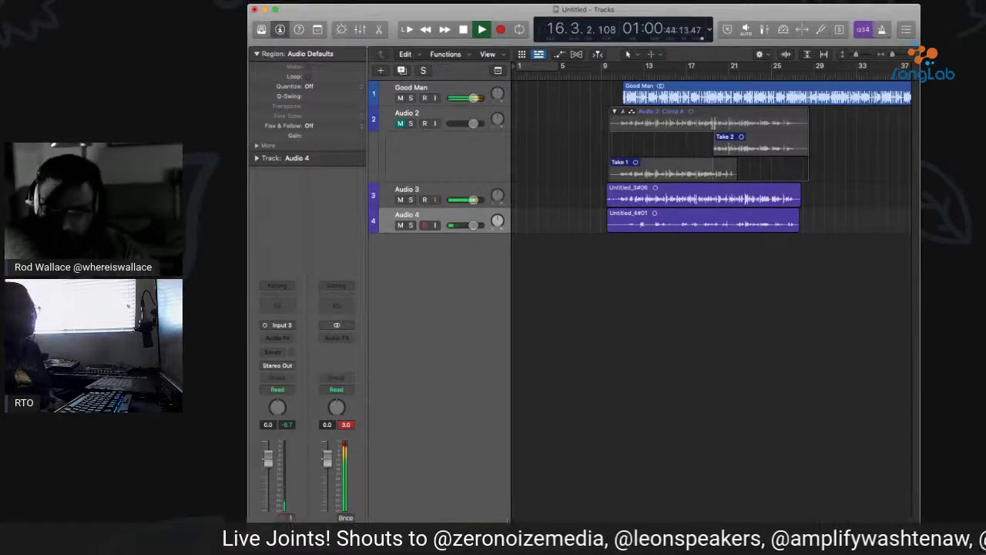
click(410, 200)
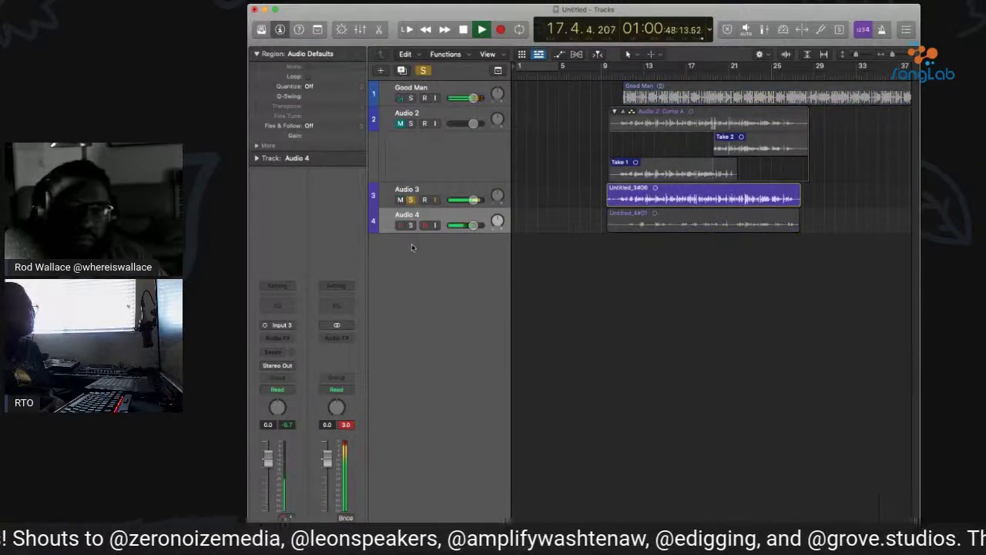
key(s)
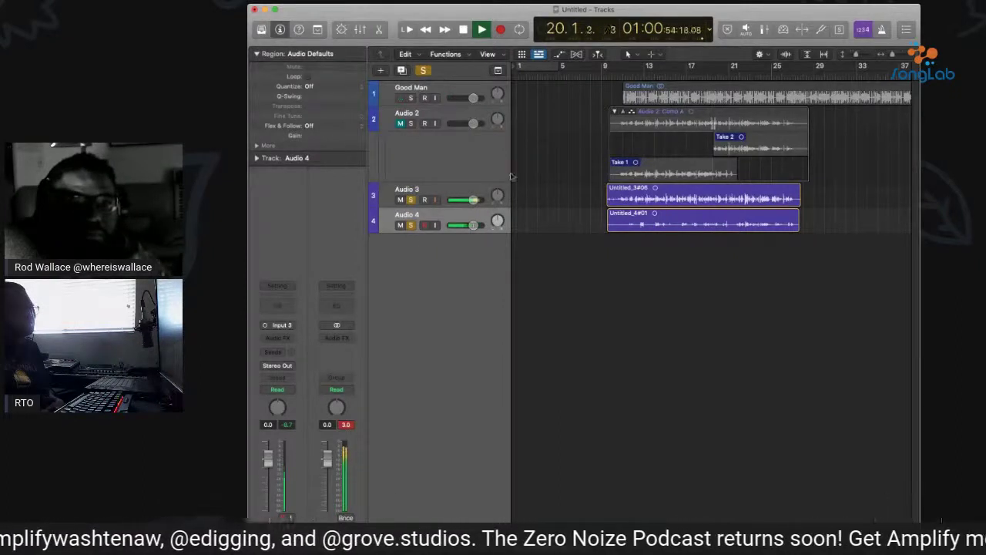
Restart the soloed tracks from bar 9, clear all solos, and stop playback at about bar 10.5
key(space)
key(space)
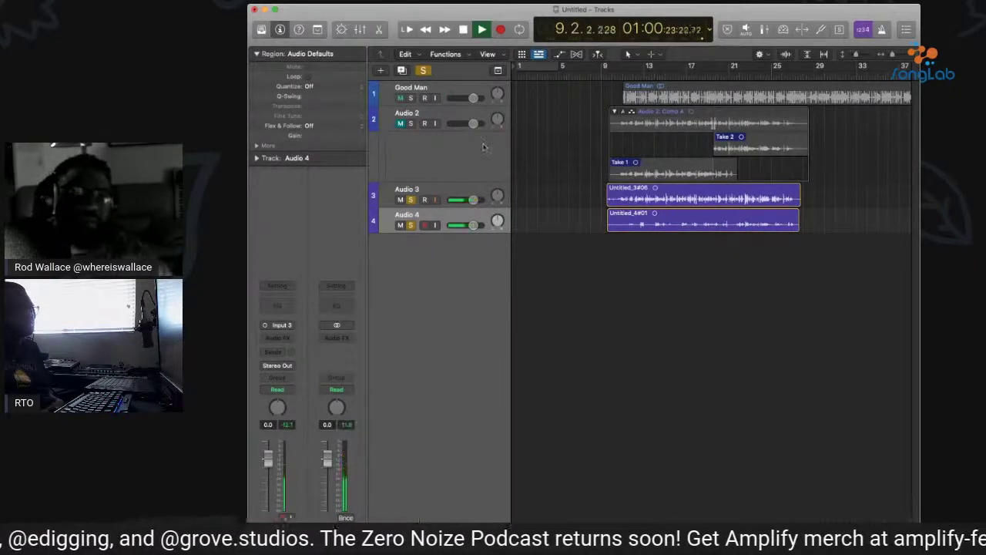
click(423, 70)
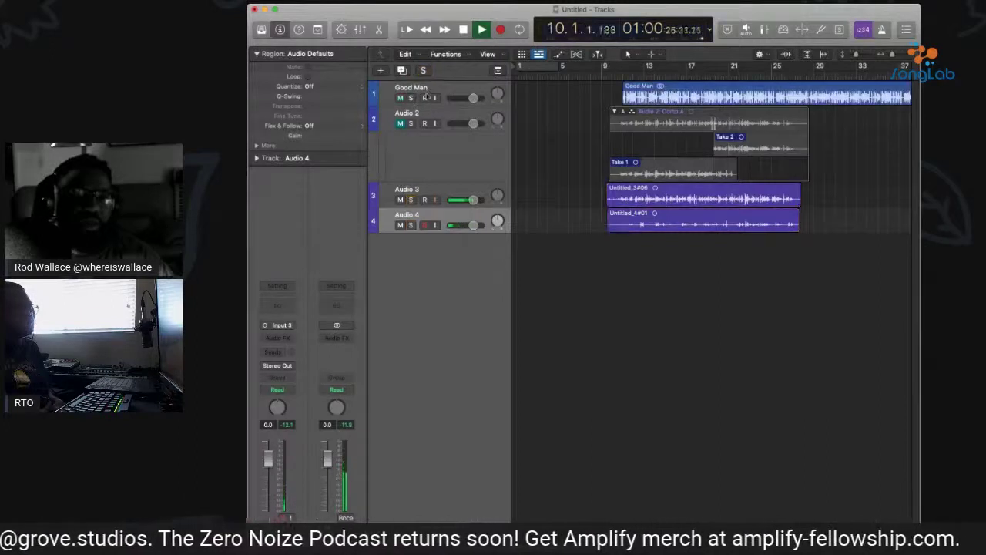
key(space)
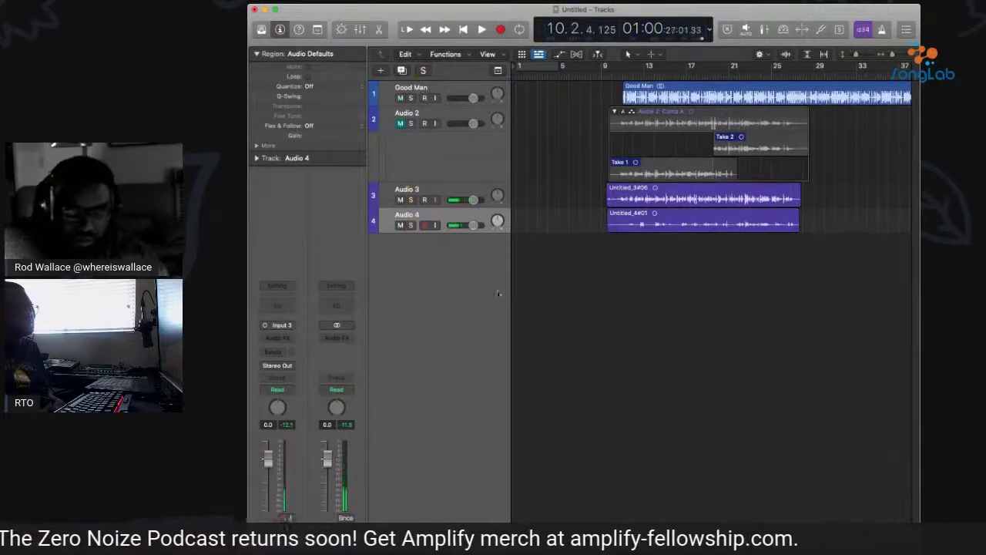
Mute Audio 3 and Audio 4 briefly, unmute all three vocal tracks, and select the Audio 4 track with its take
click(399, 224)
click(400, 199)
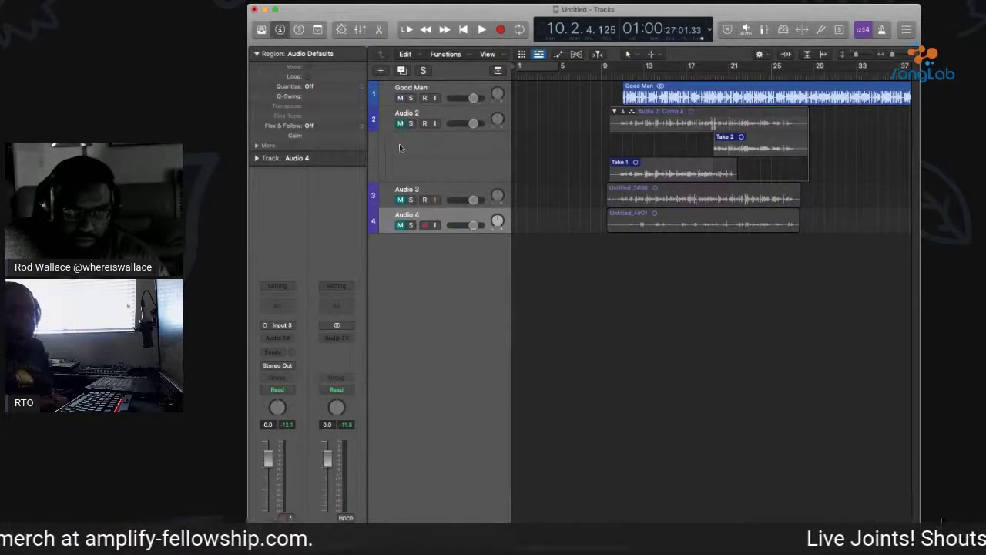
click(400, 199)
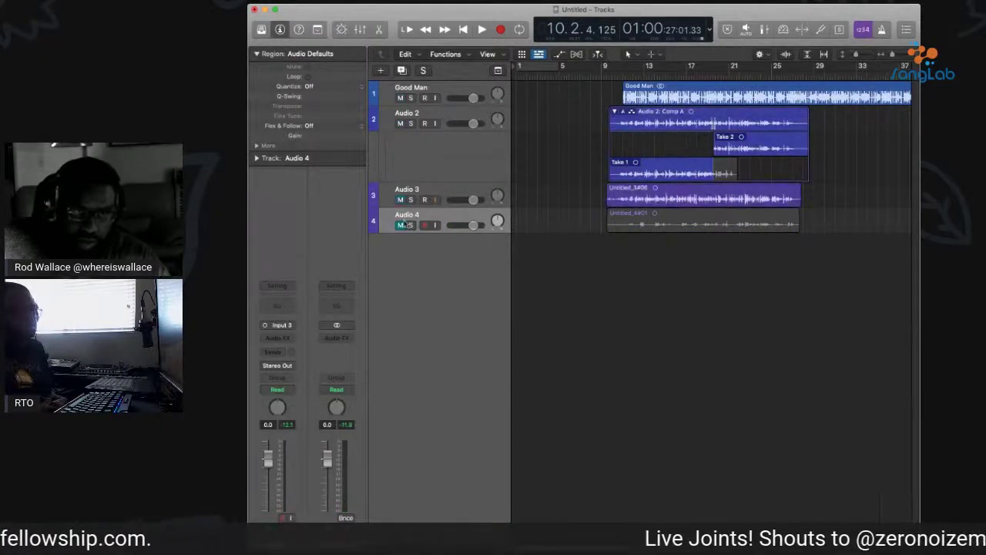
click(399, 224)
click(452, 233)
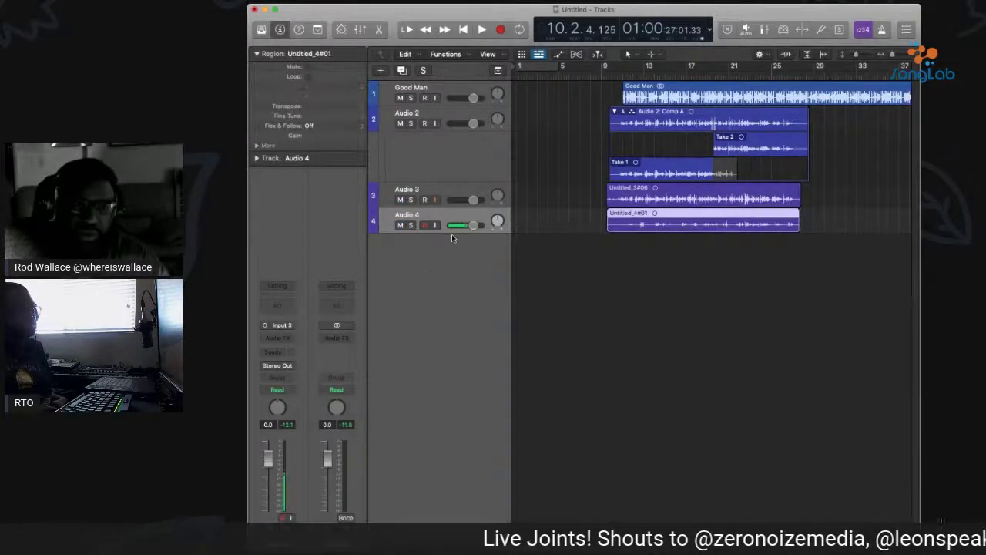
Add the Audio 5 track with the same settings and record on it from bar 9 to about bar 13, muting Audio 2 during the take
key(super+d)
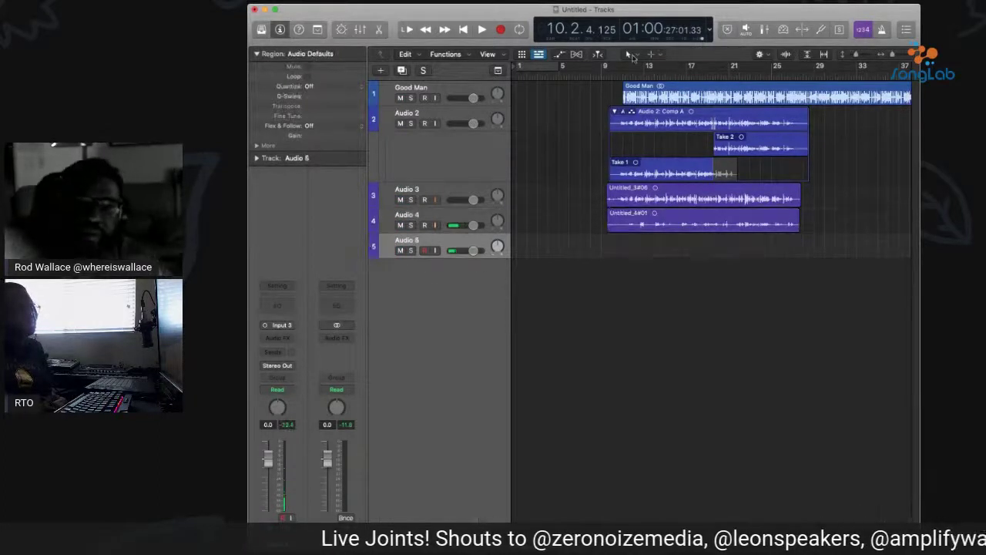
key(comma)
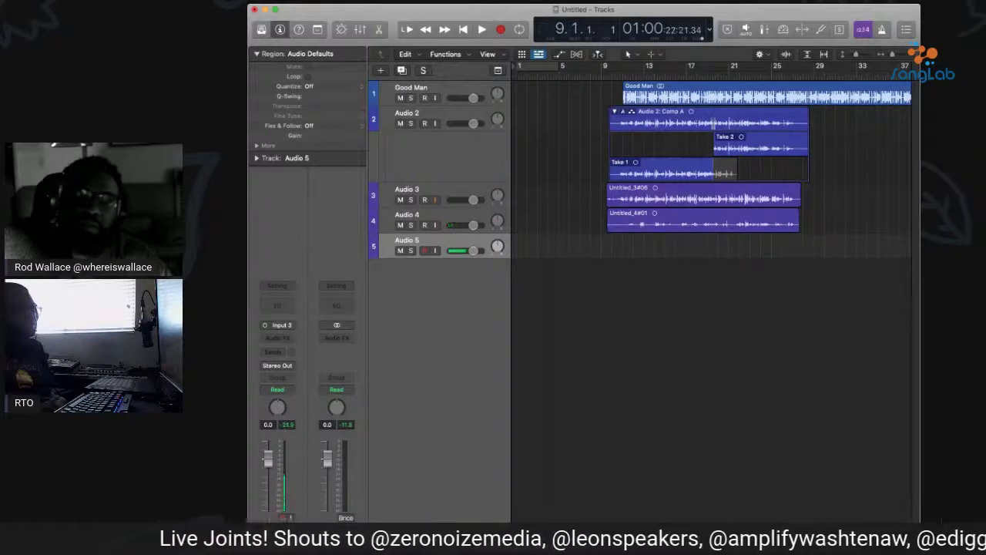
key(r)
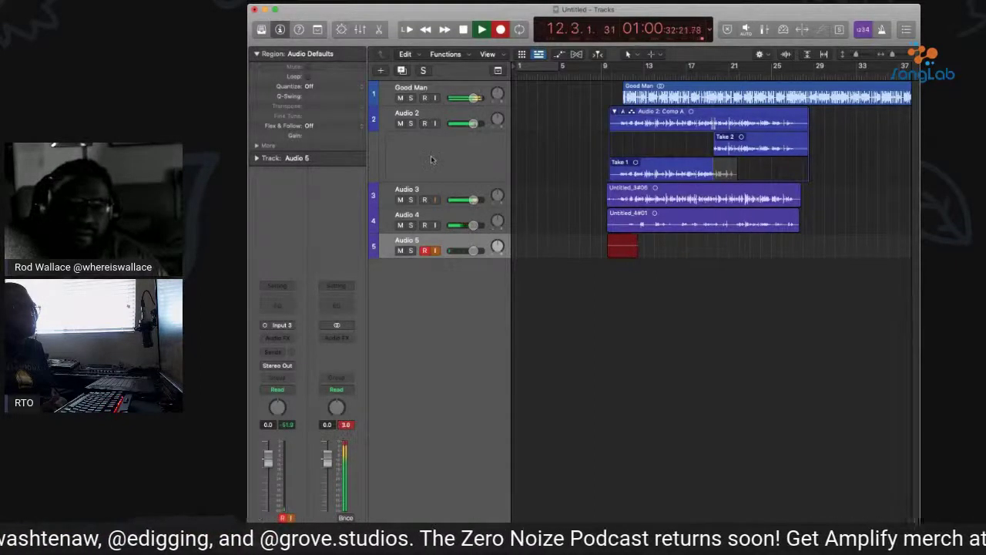
click(400, 123)
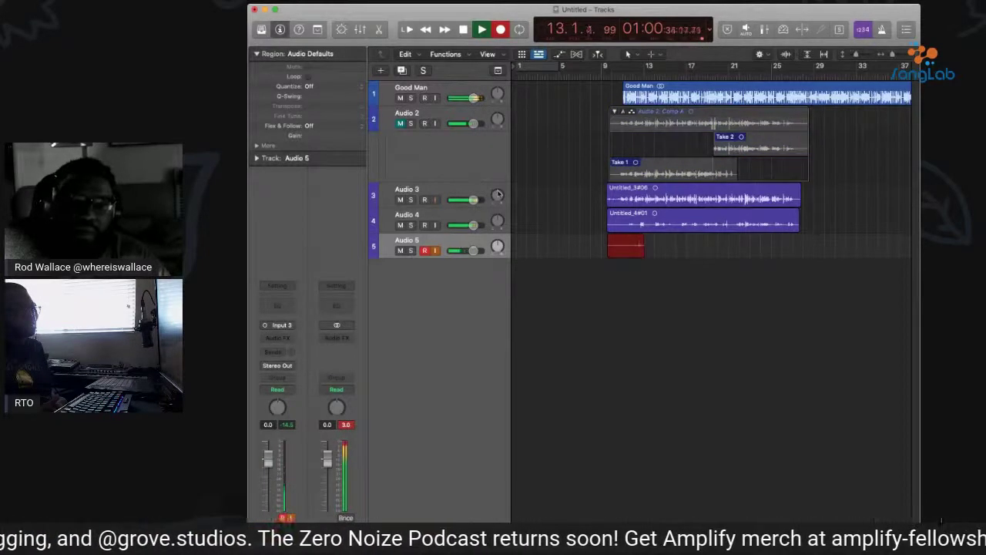
key(space)
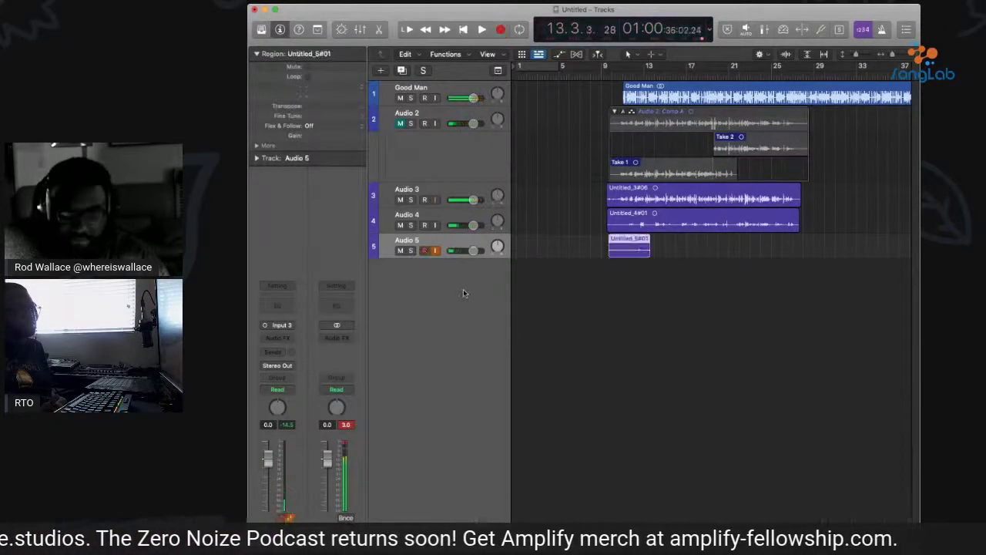
Delete the short Audio 5 take, record a new one from about bar 9 to bar 27, and replay it from near the start
key(BackSpace)
key(space)
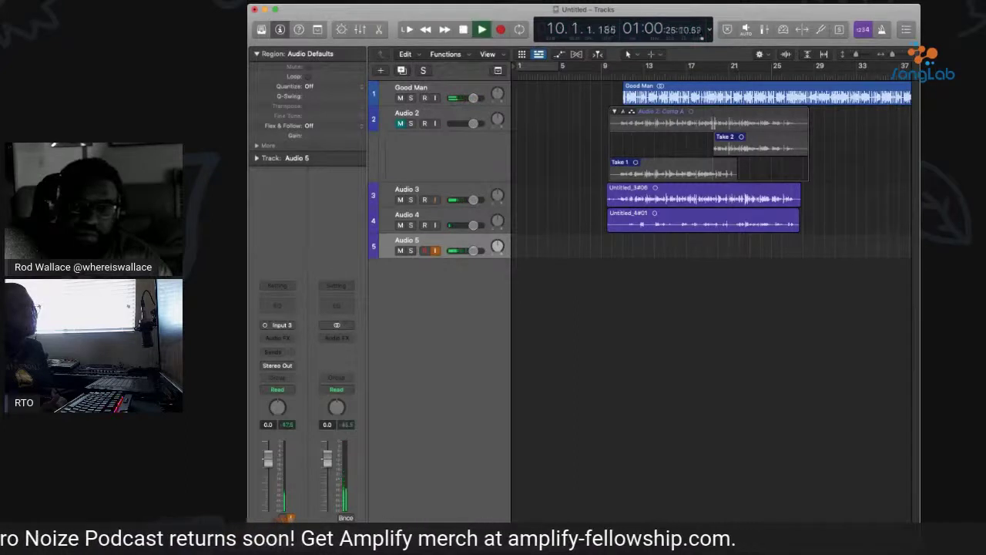
key(comma)
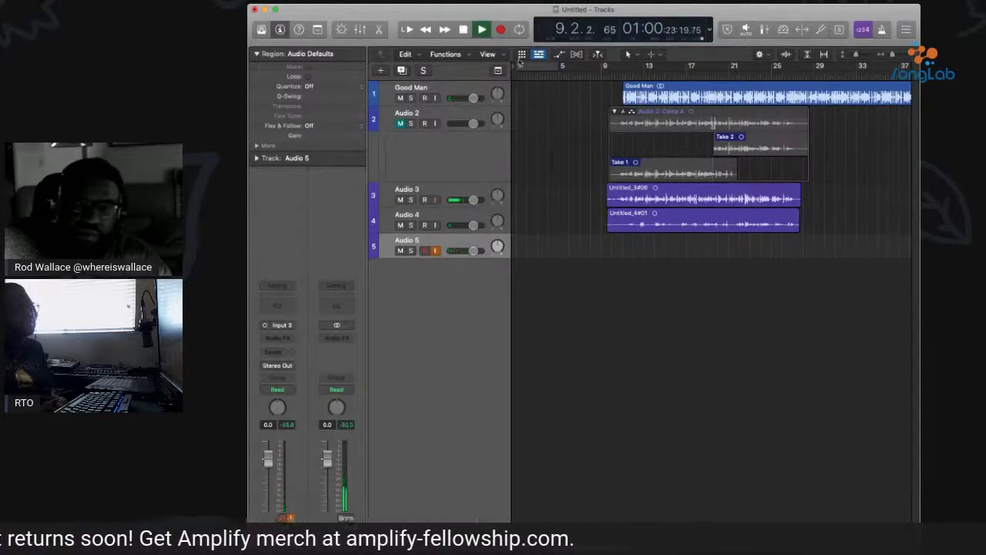
key(r)
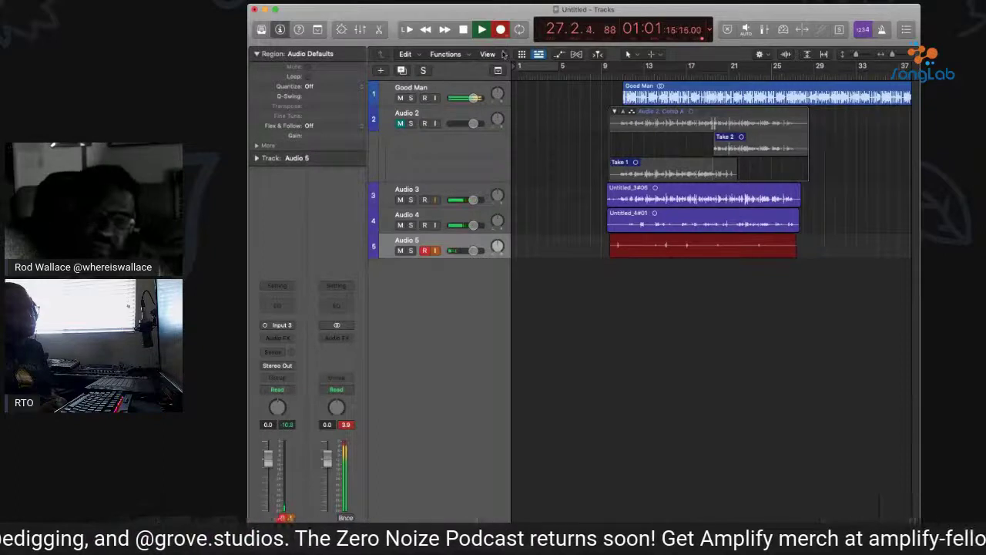
click(500, 29)
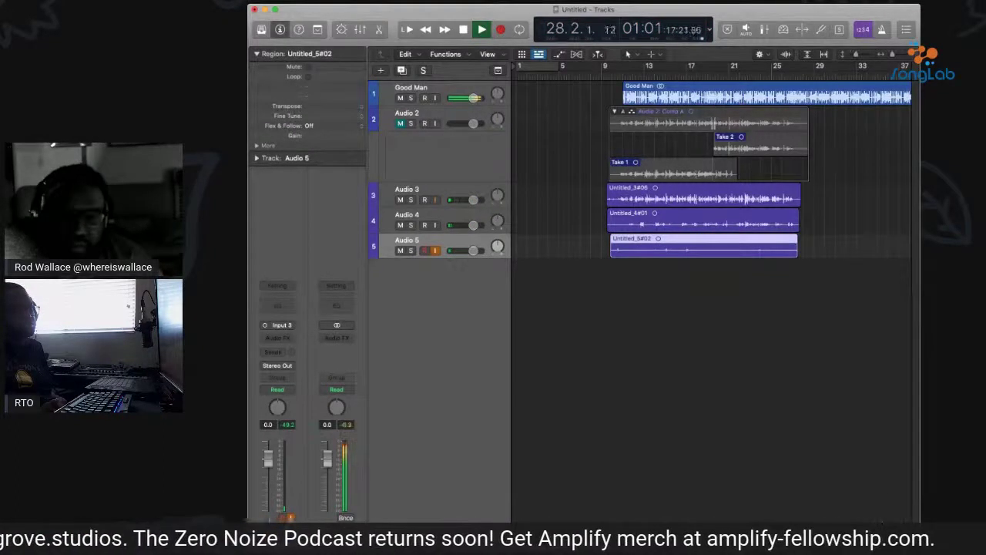
key(shift+space)
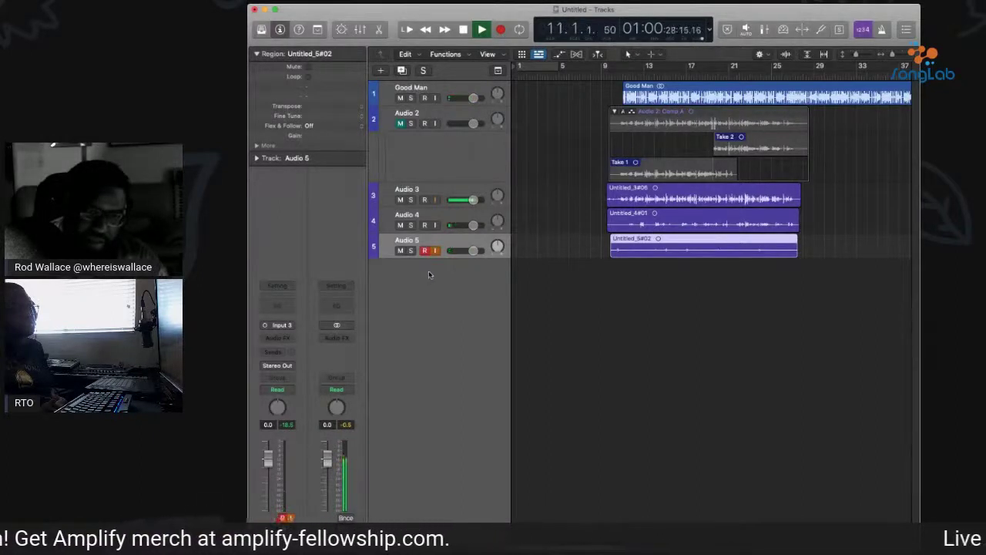
Replay the section from about bar 10 and turn on waveform zoom to enlarge the audio waveforms
key(space)
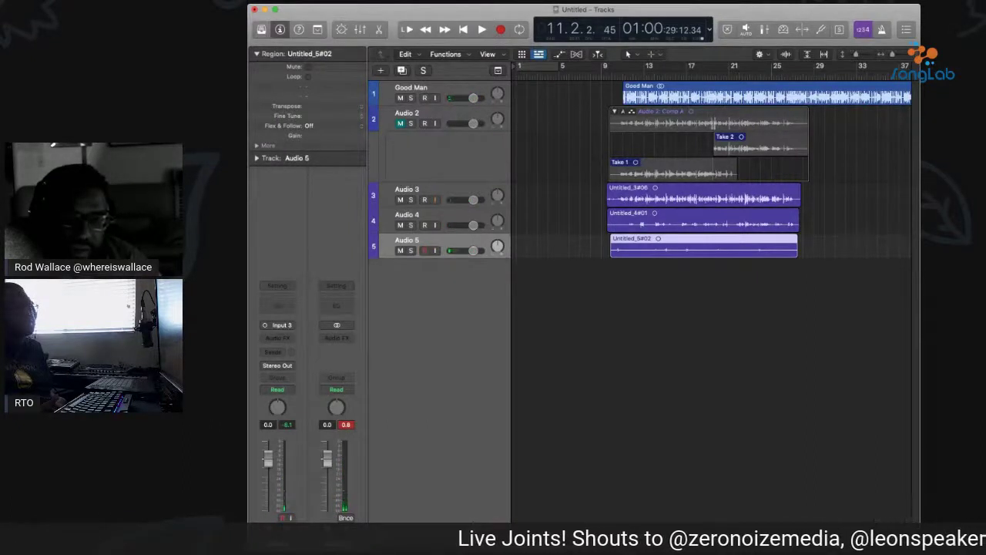
key(space)
scroll(801, 81, up, 8)
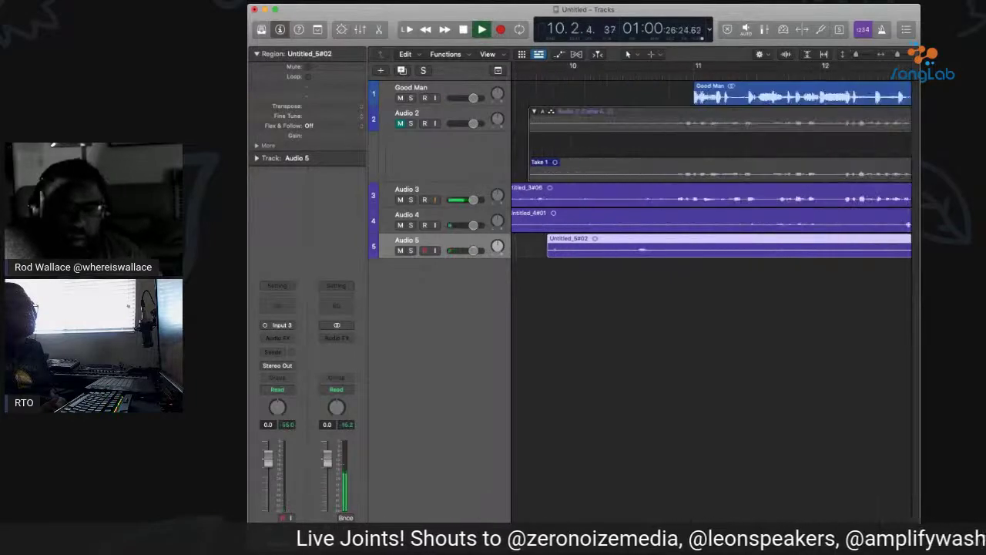
click(786, 54)
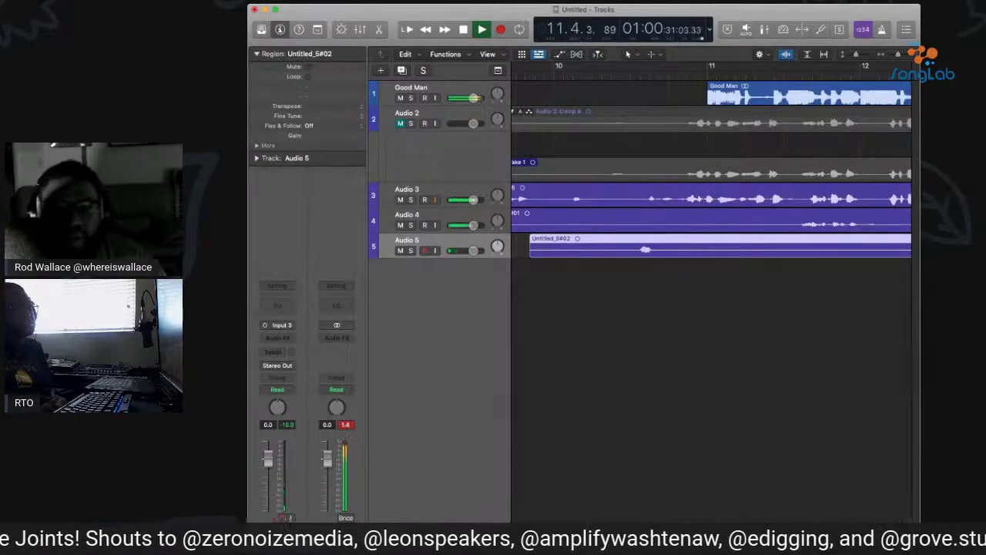
Select the regions on Audio 3, Audio 4 and Audio 5 and play through bar 13
key(super+Left)
key(super+Left)
key(super+Left)
key(super+Left)
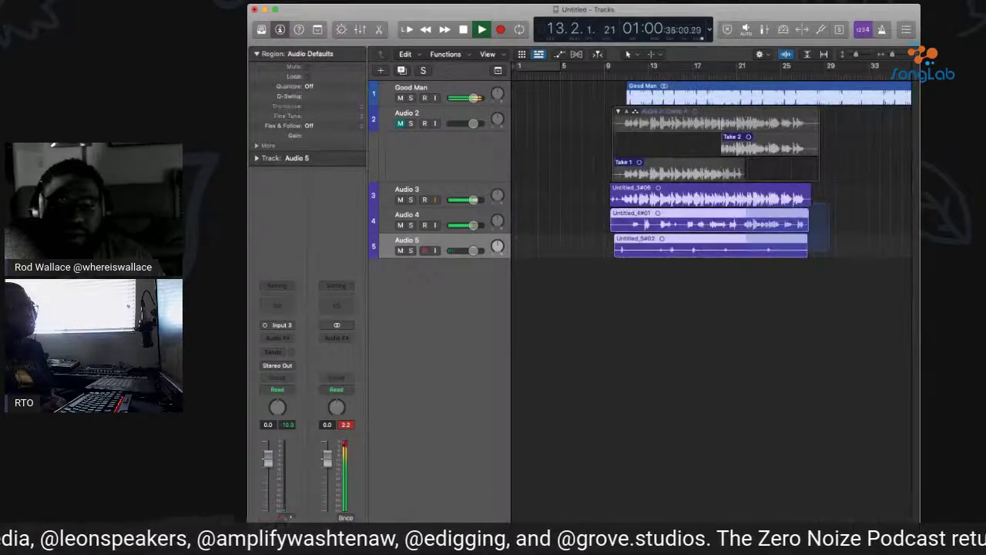
key(super+Right)
key(super+Right)
key(super+Right)
key(super+Right)
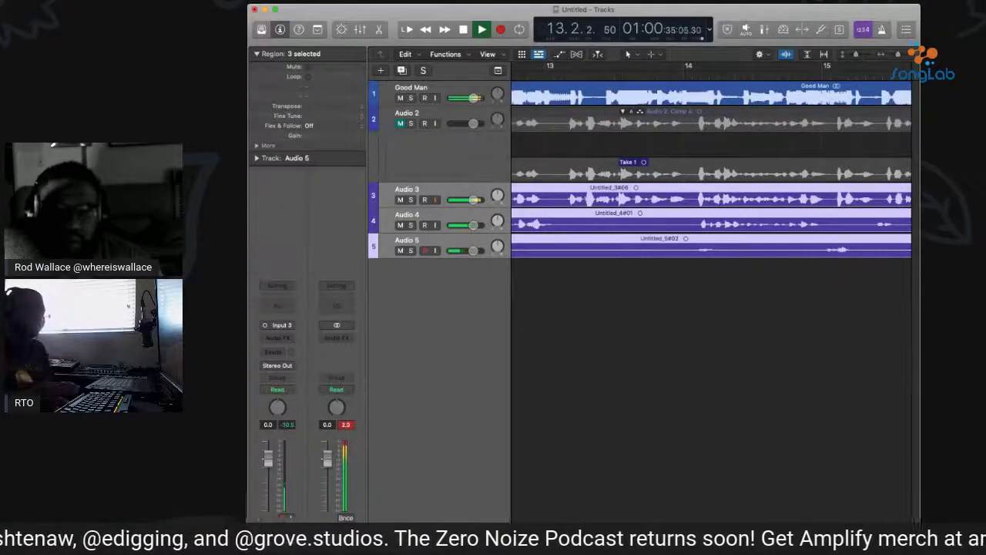
key(space)
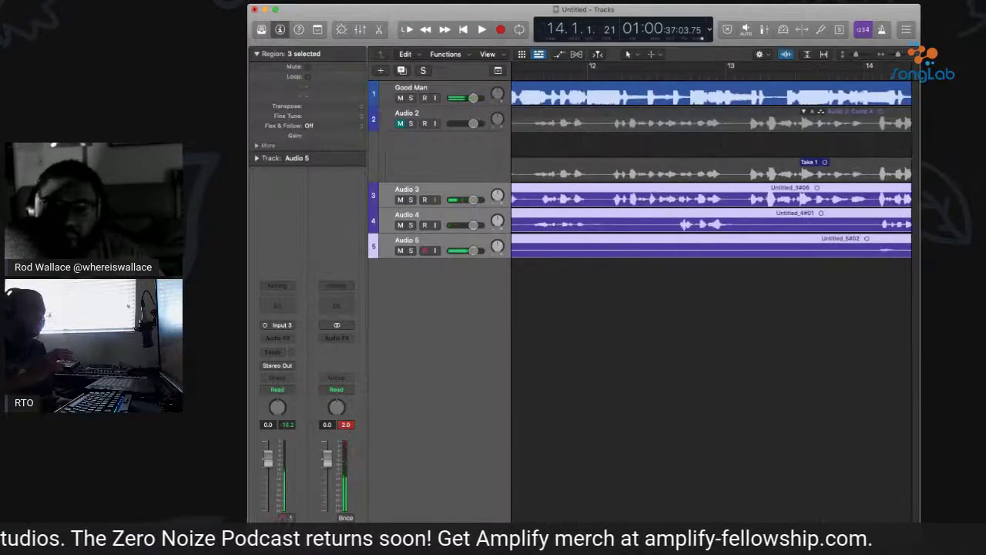
Audition the vocals from about 11.4 and split the Audio 3 region at 12.3
key(comma)
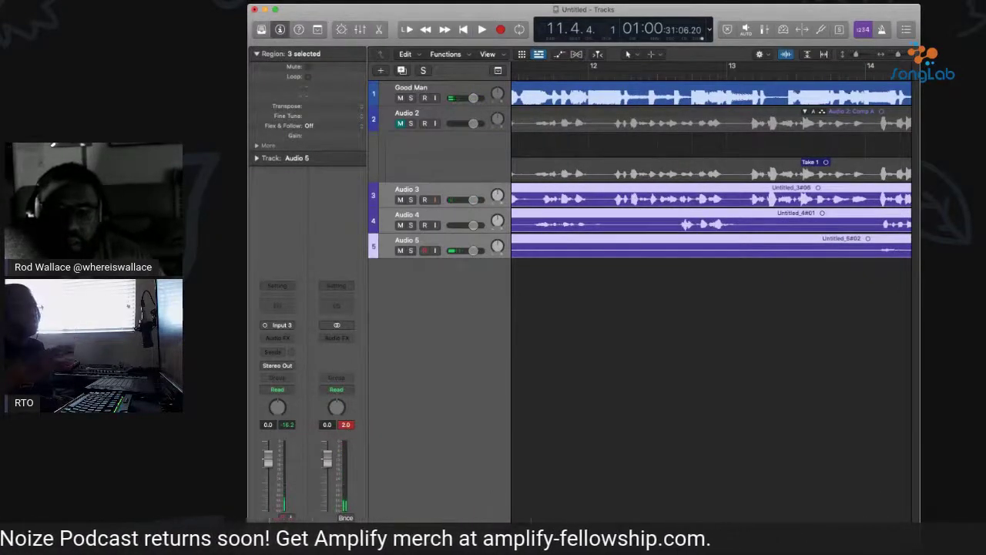
key(space)
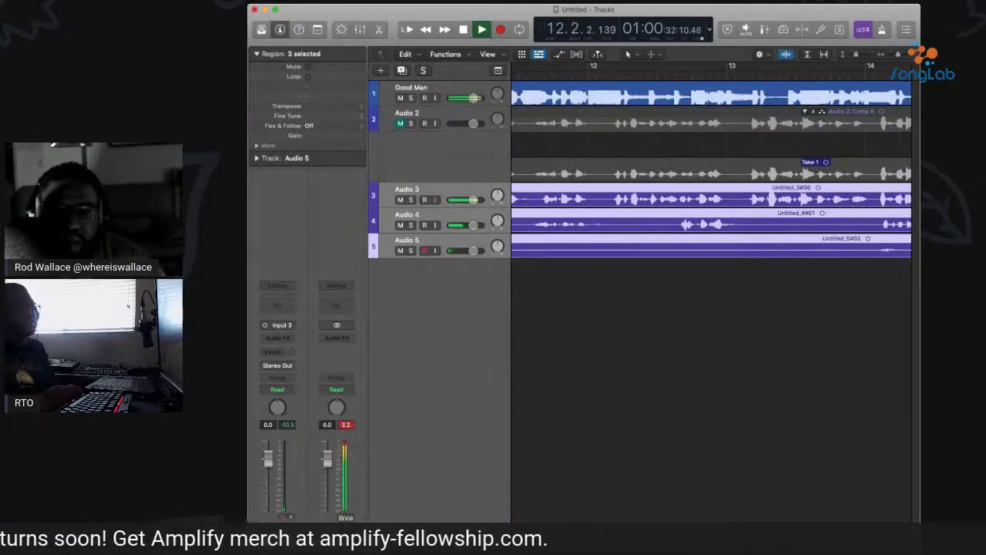
key(space)
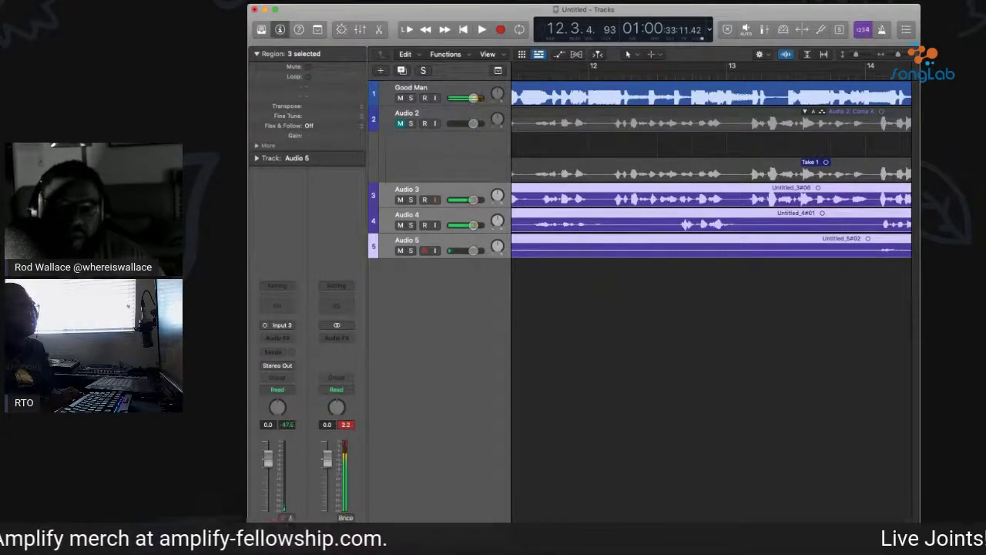
key(super+Right)
key(super+Right)
key(super+Right)
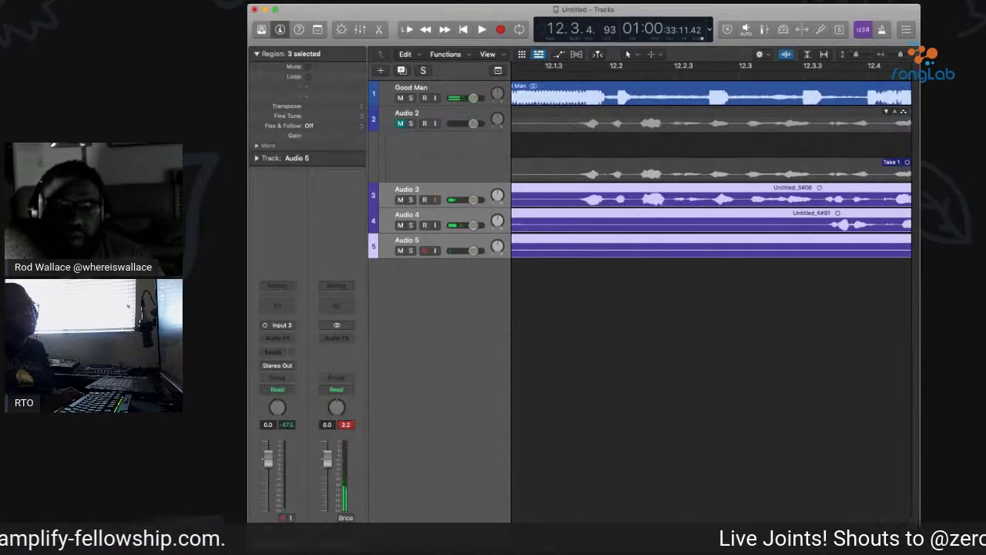
key(space)
key(space)
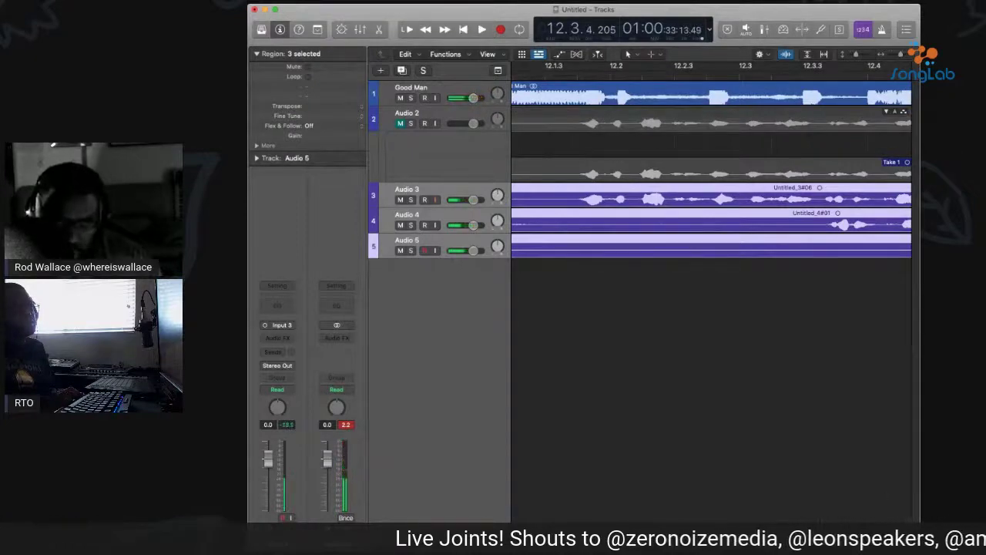
click(741, 163)
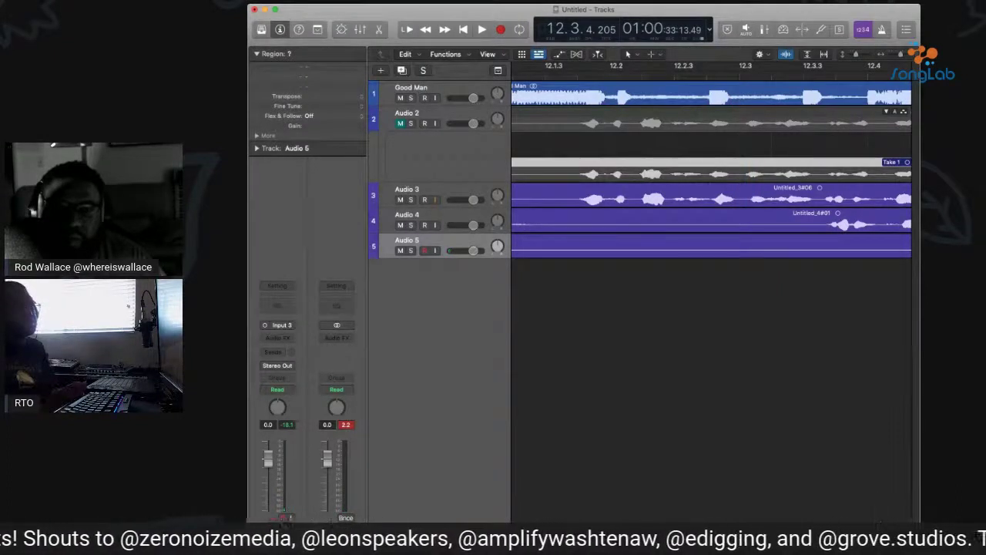
key(super+t)
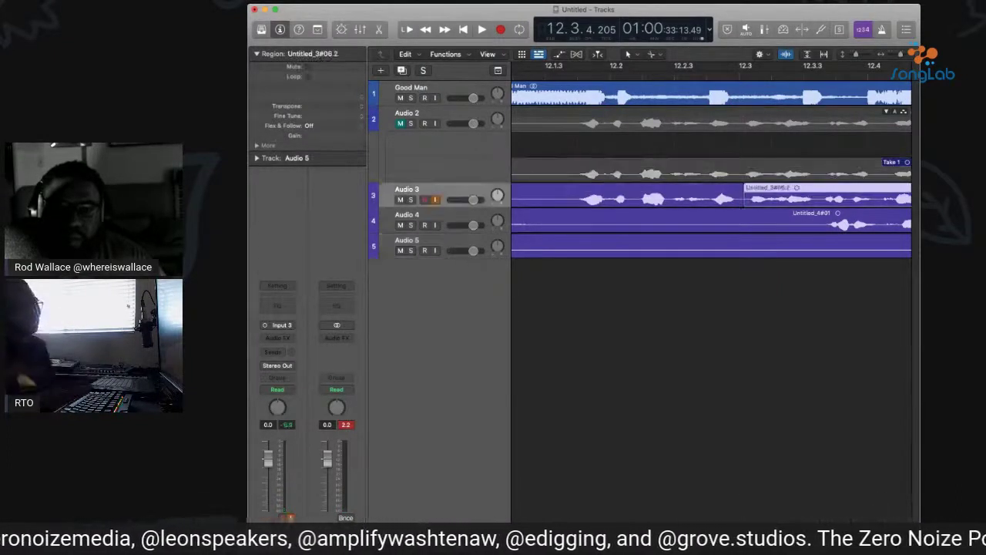
Split the Audio 3 region again just after 12.3.3 and nudge the short piece between the cuts slightly earlier
scroll(786, 77, right, 2)
scroll(762, 76, right, 2)
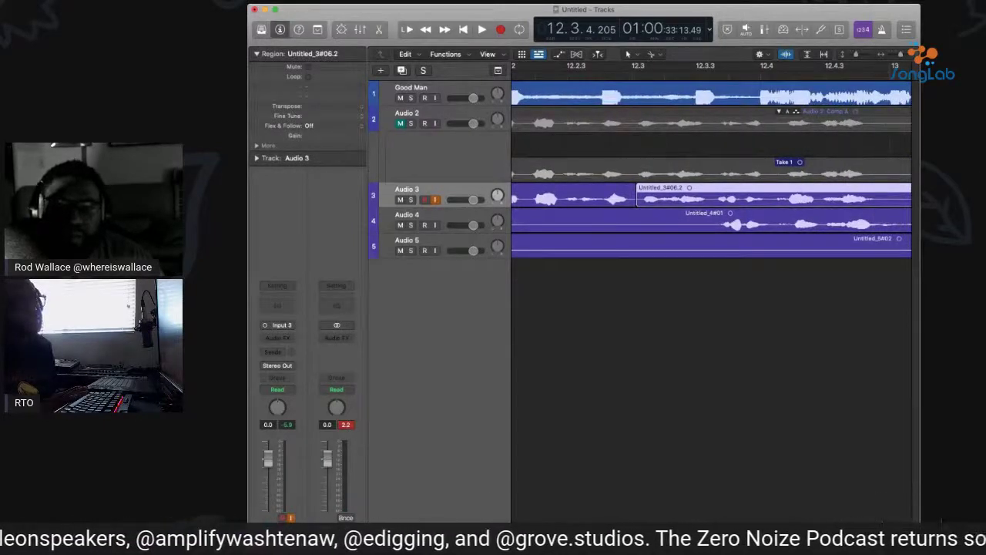
key(space)
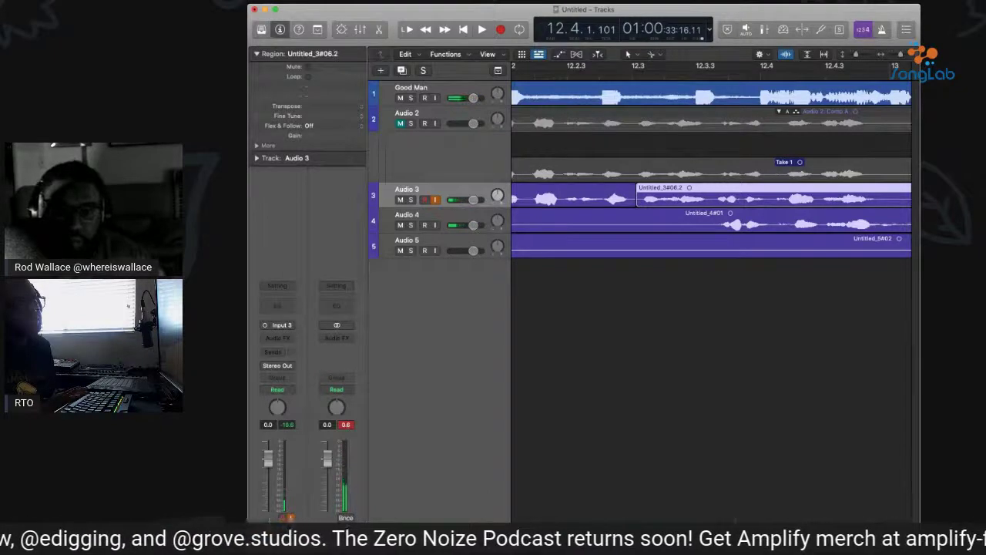
key(super+t)
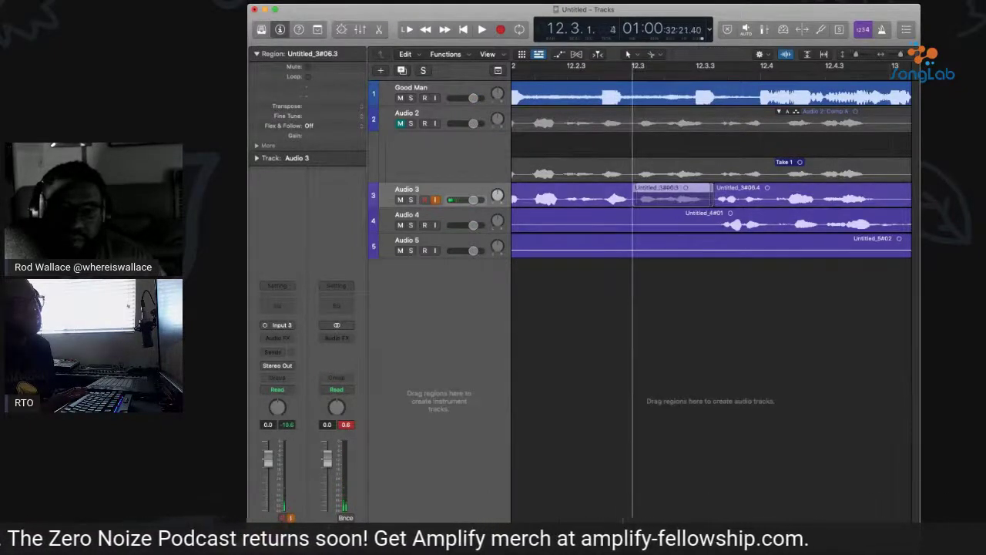
click(670, 198)
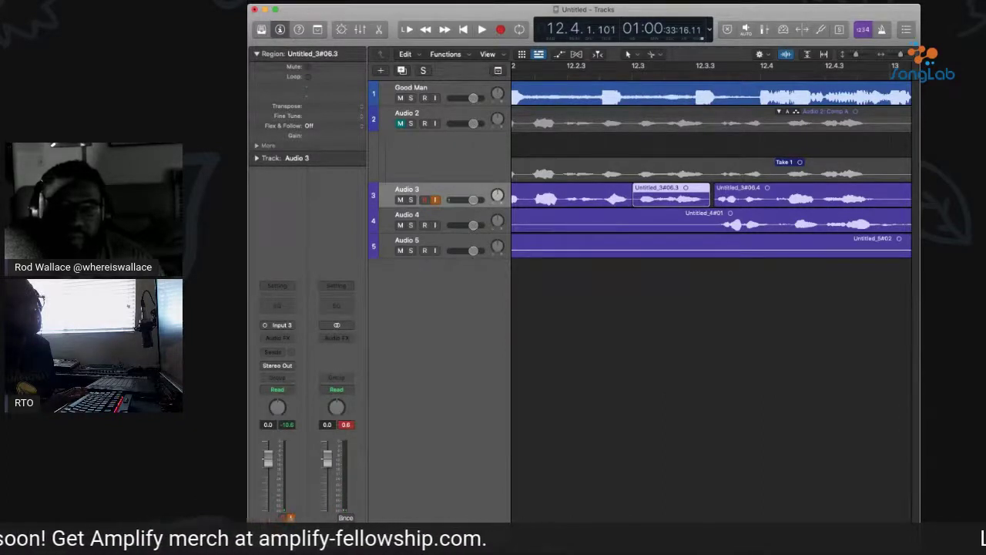
Collapse the Audio 2 take folder and slightly lower the Audio 4 volume while playing the song back
click(778, 110)
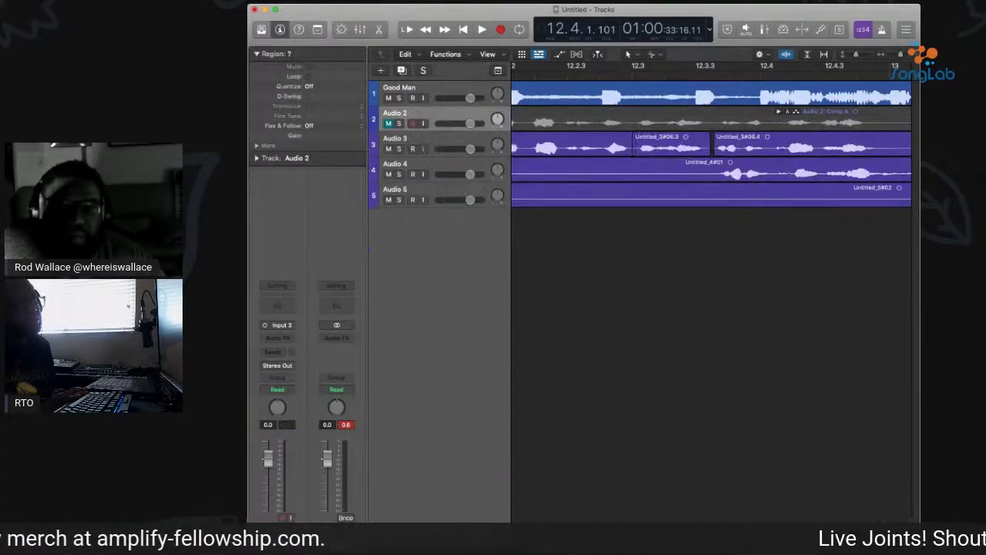
key(space)
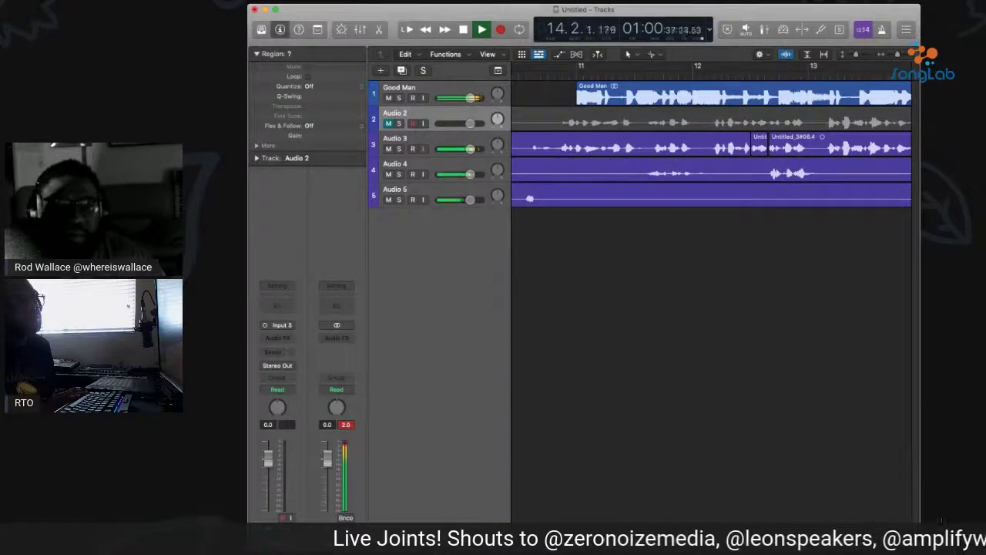
key(z)
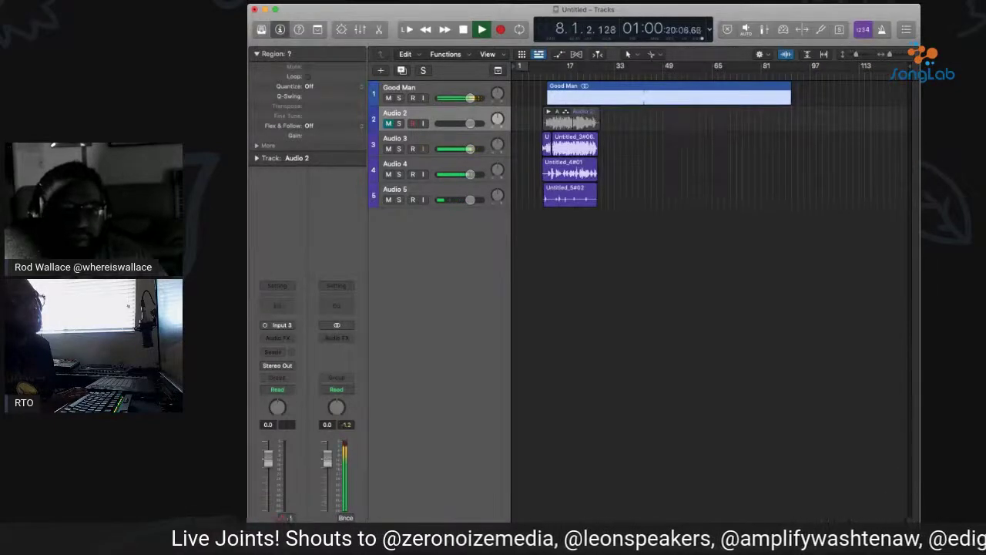
key(z)
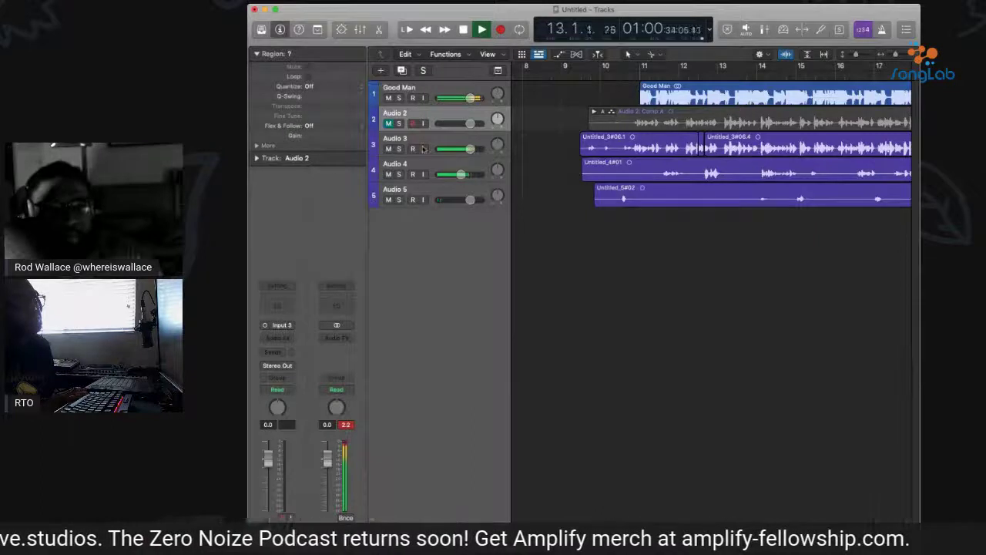
Unmute Audio 2 and audition it soloed, first alone and again together with the Good Man track
key(space)
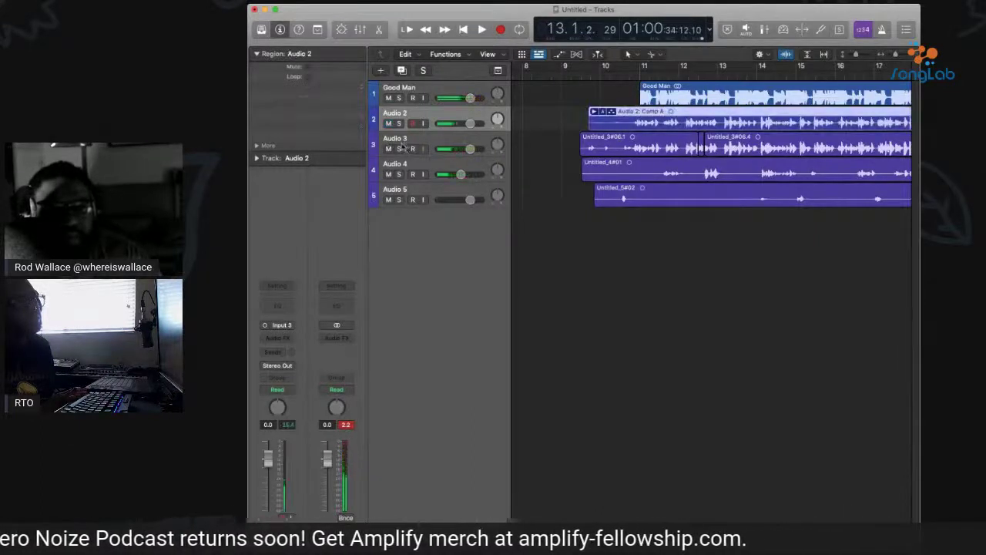
key(s)
key(space)
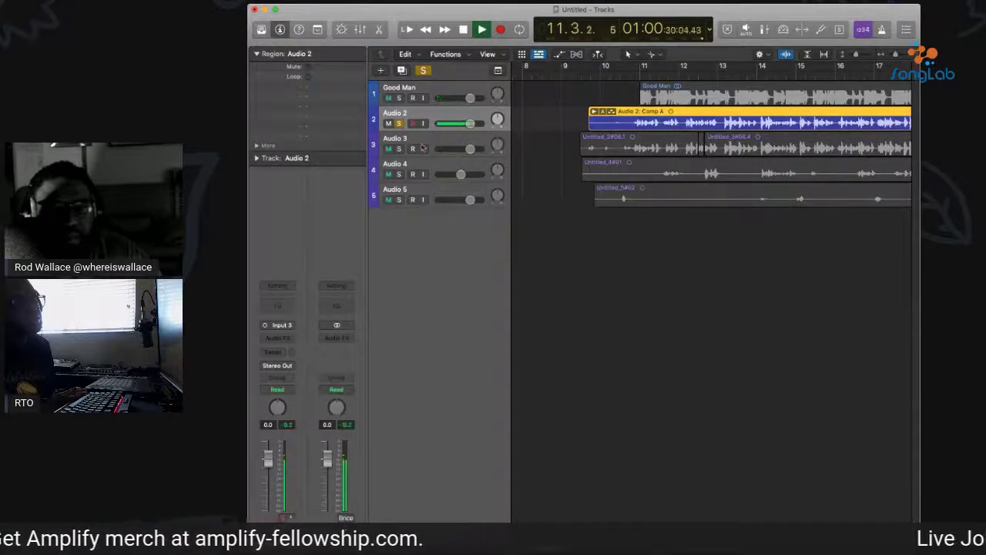
key(s)
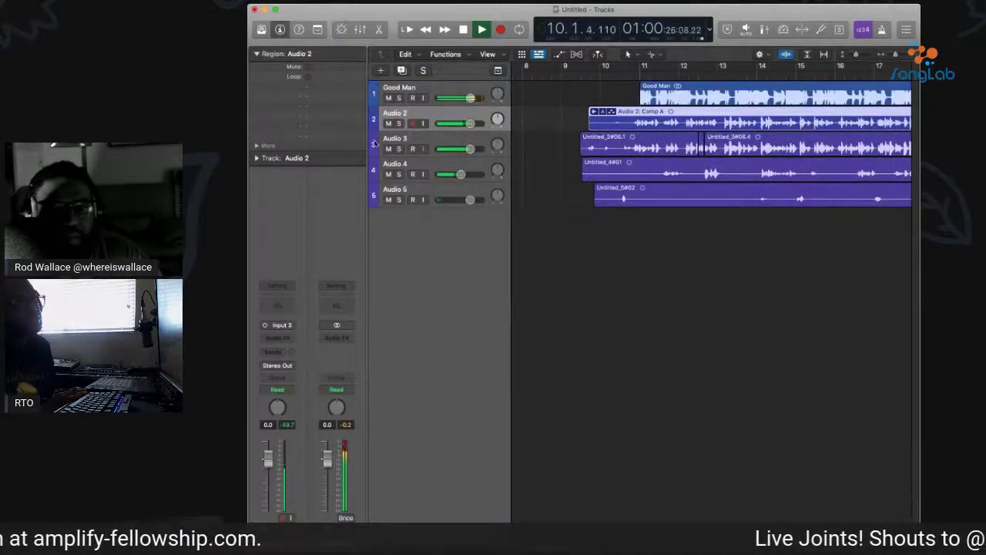
key(s)
click(398, 98)
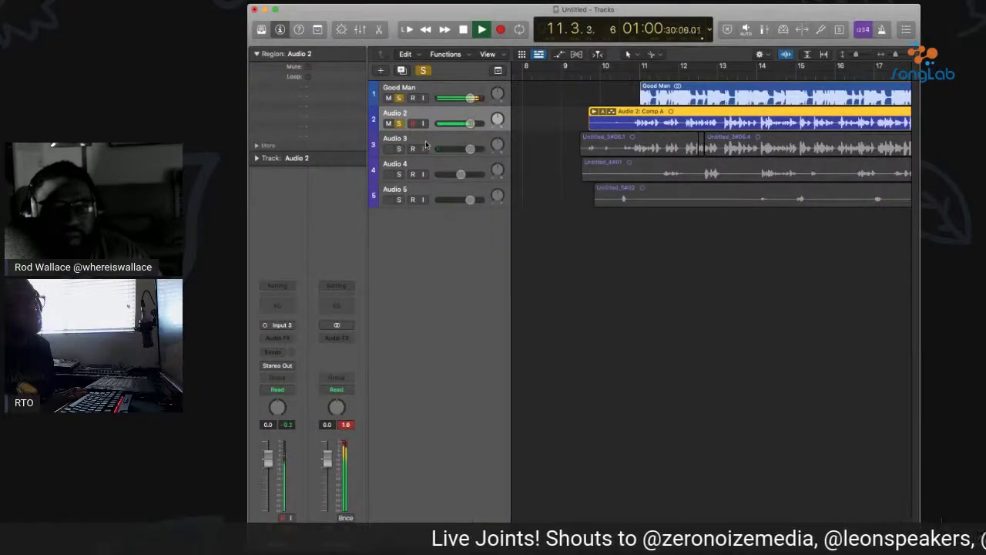
Solo Audio 3, Audio 4 and Audio 5 in place of Good Man and Audio 2, and play them back
key(space)
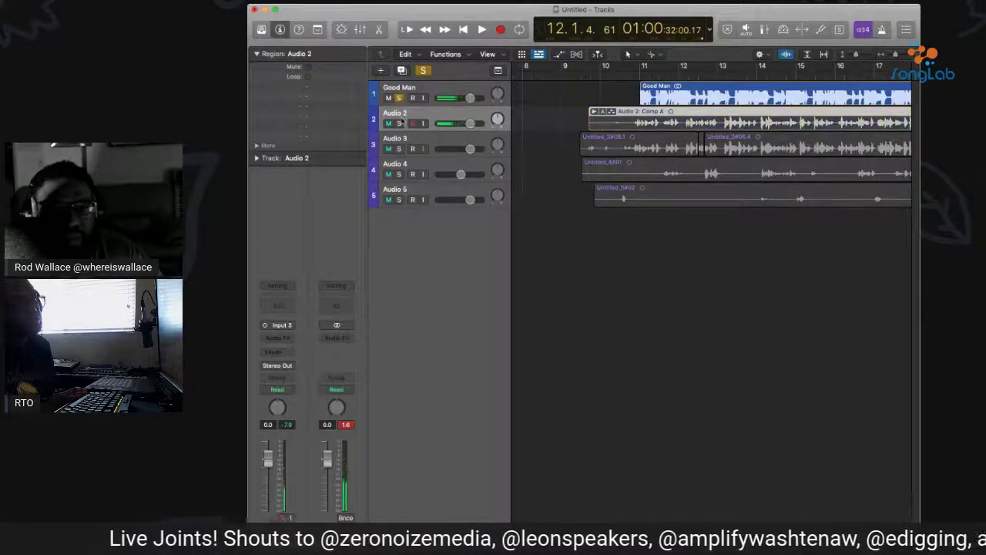
click(399, 149)
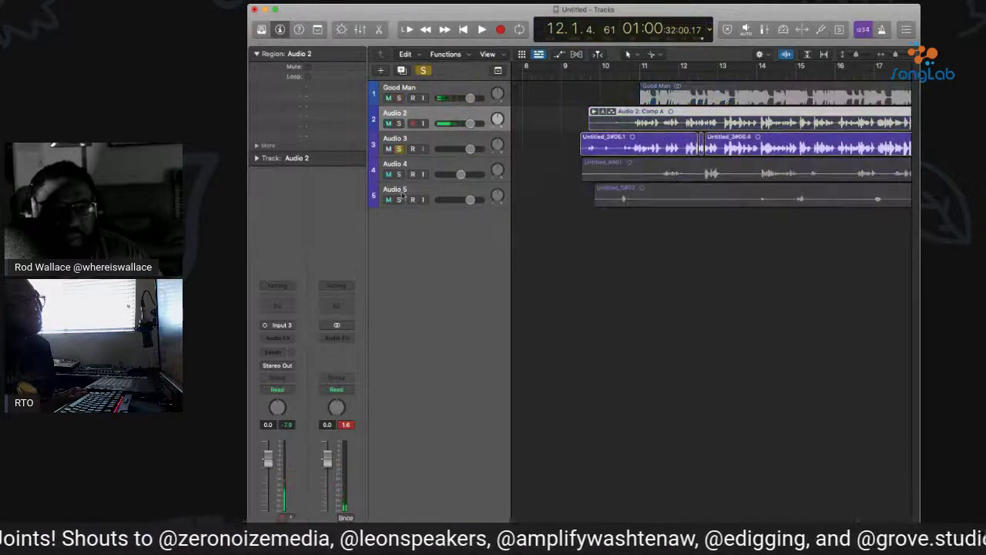
click(398, 174)
key(space)
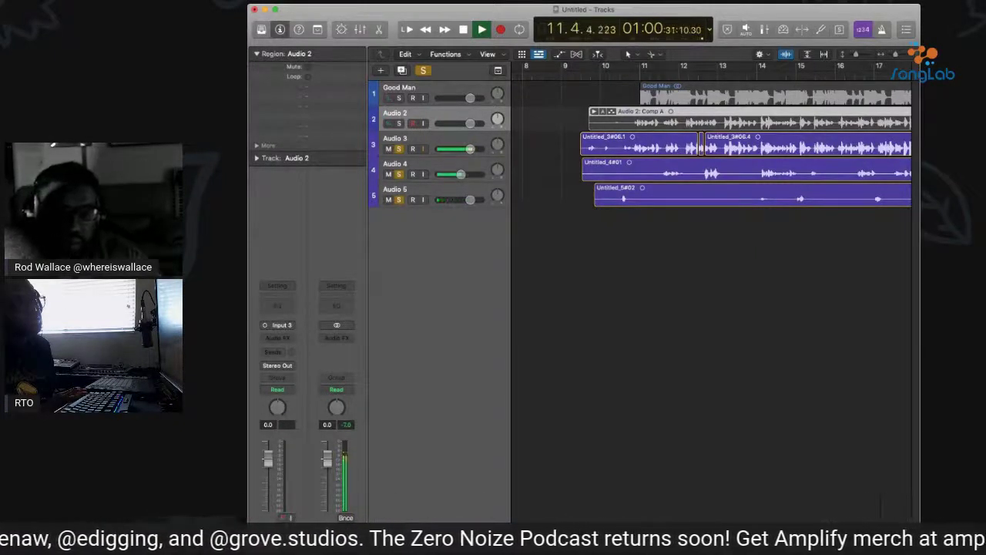
key(space)
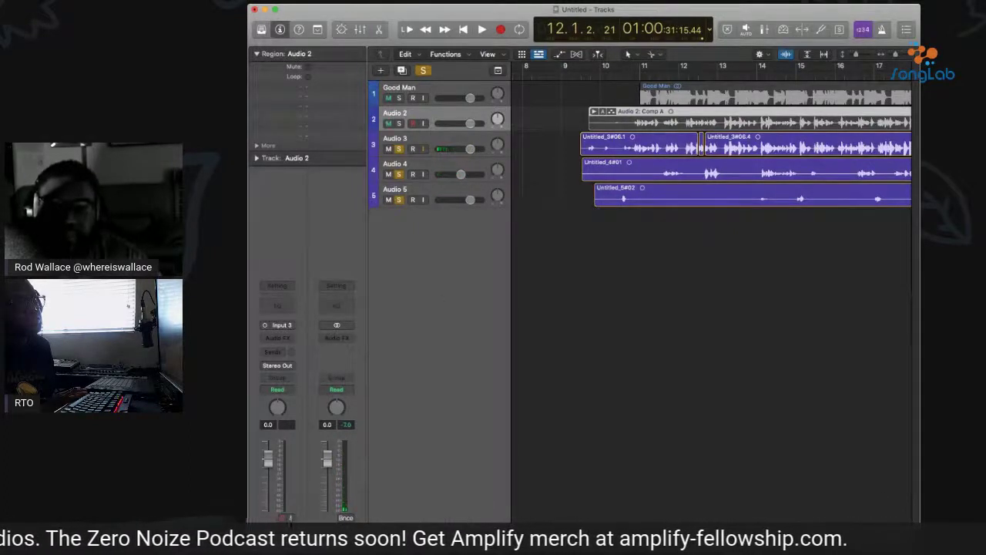
Audition the soloed vocals and split the Audio 3 region at about 11.2.2 and again just after 11.3
key(0)
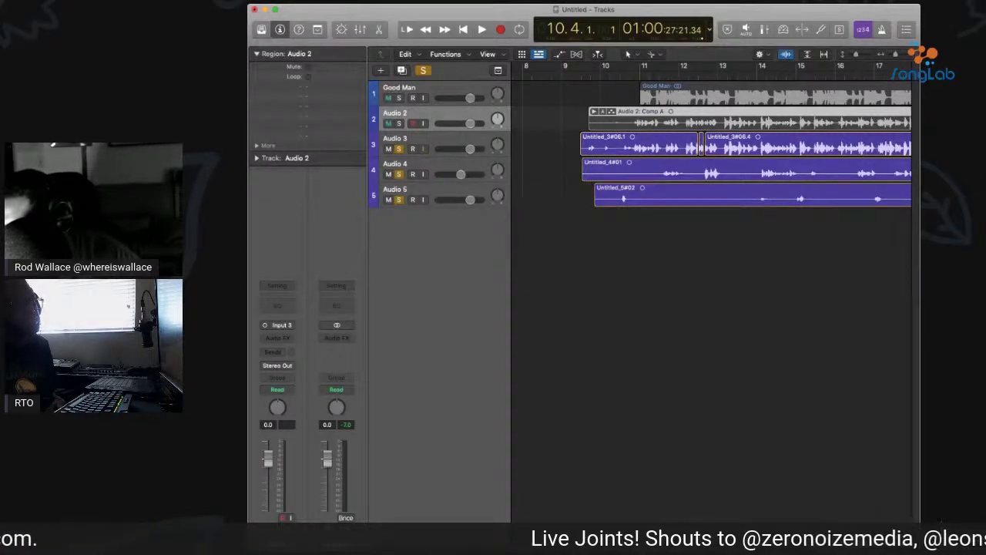
key(space)
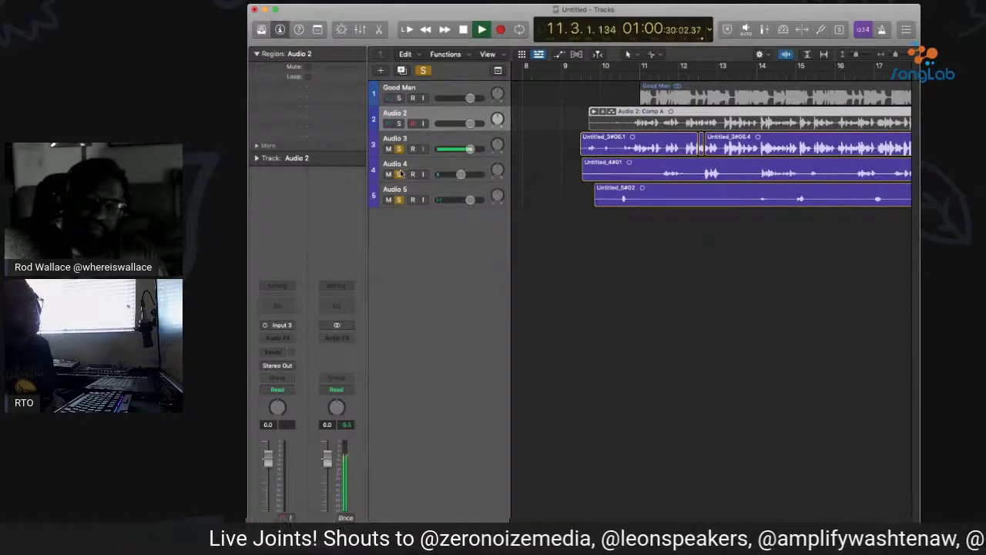
key(space)
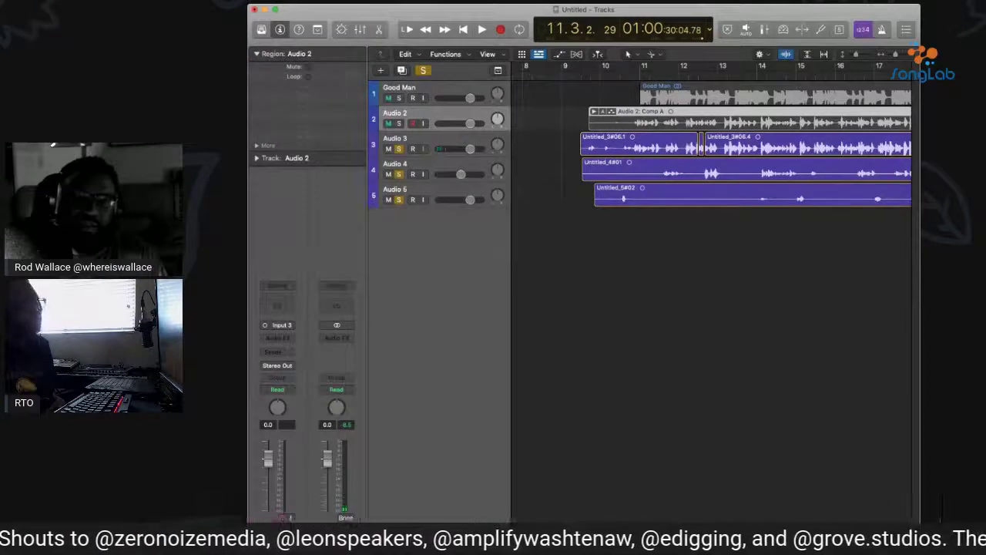
key(super+Right)
key(super+Right)
key(super+Right)
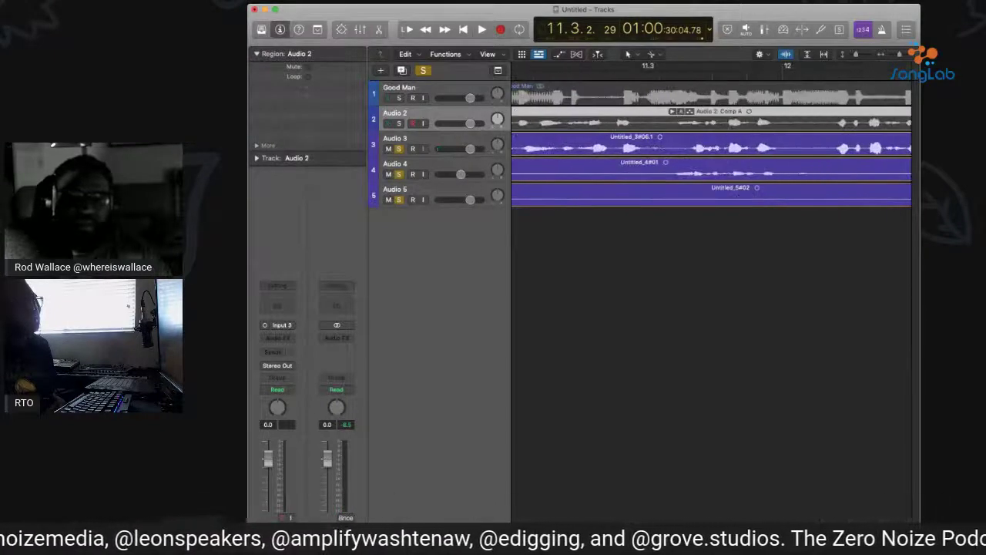
key(space)
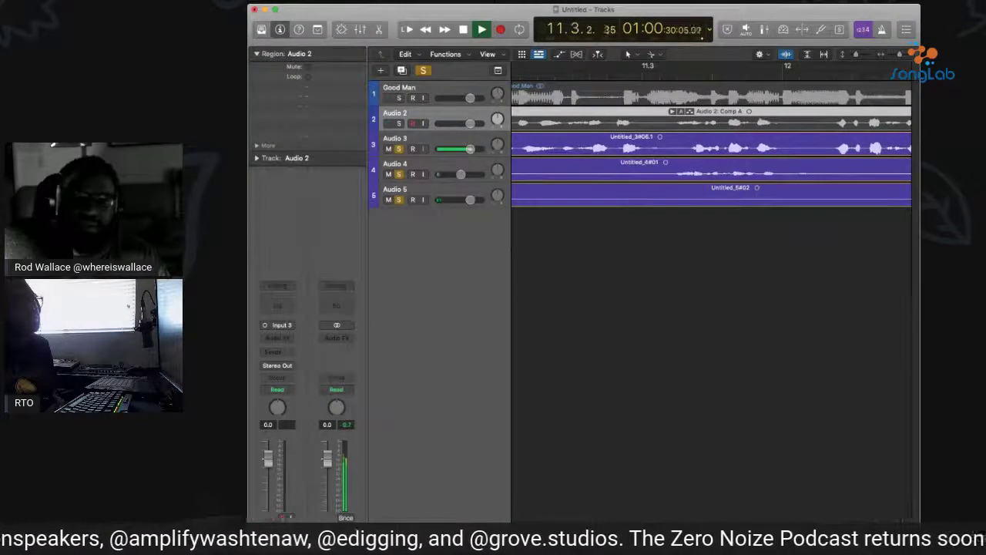
key(space)
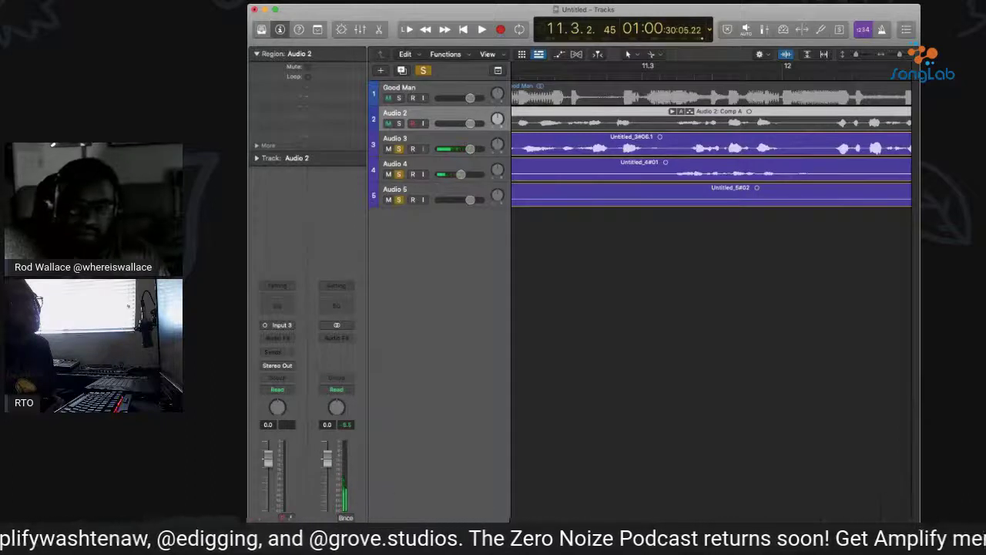
click(632, 146)
click(592, 146)
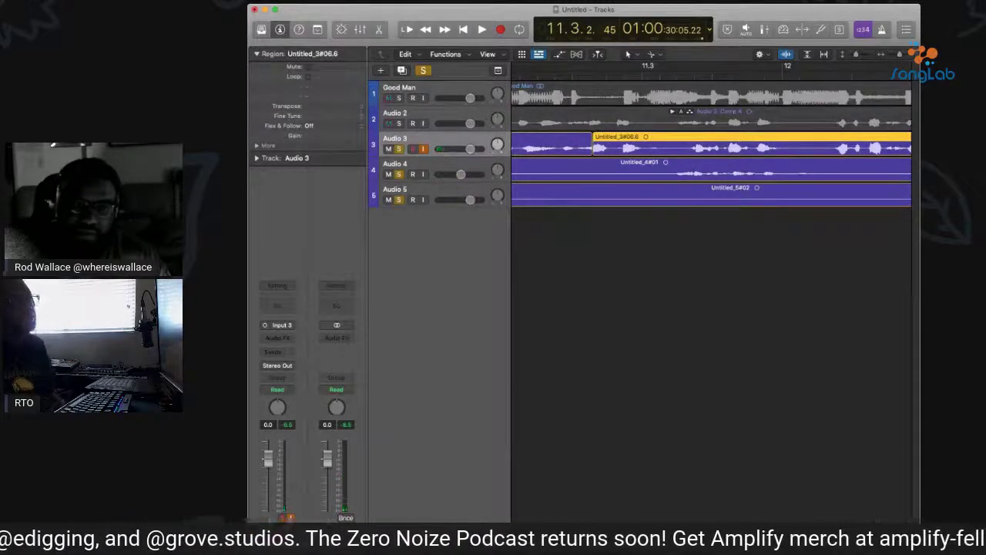
key(super+t)
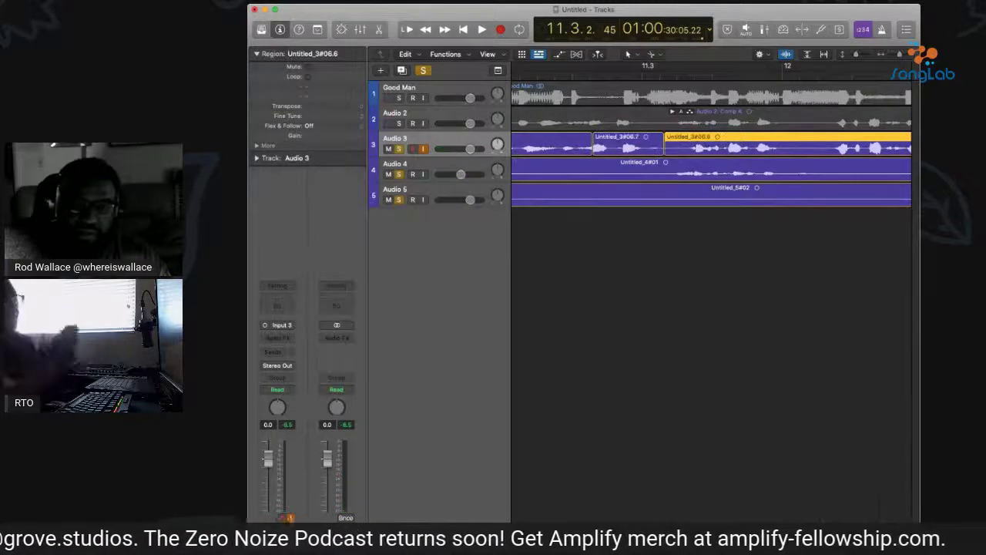
Nudge the short Audio 3 piece between the new cuts slightly earlier and play the passage back
key(super+Right)
key(super+Right)
key(super+Right)
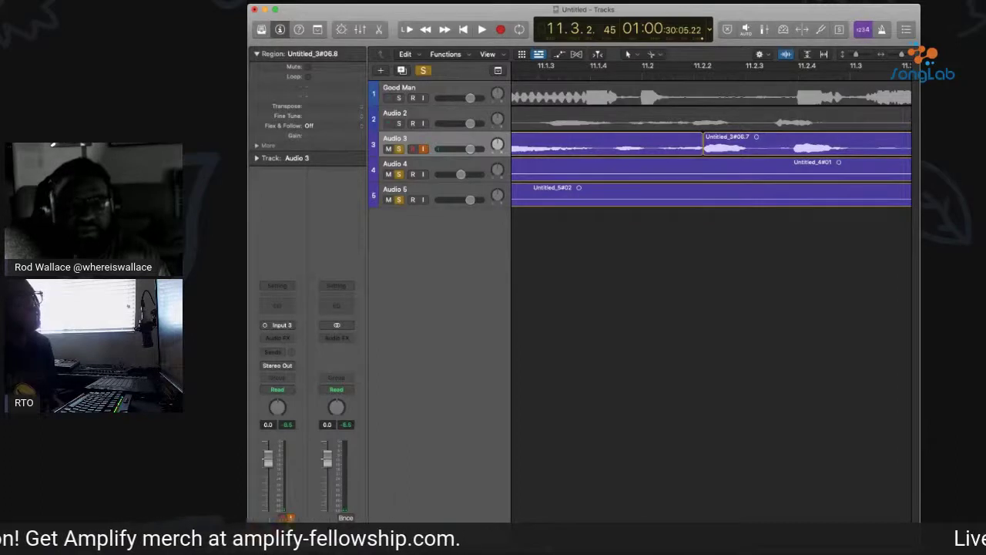
key(space)
key(space)
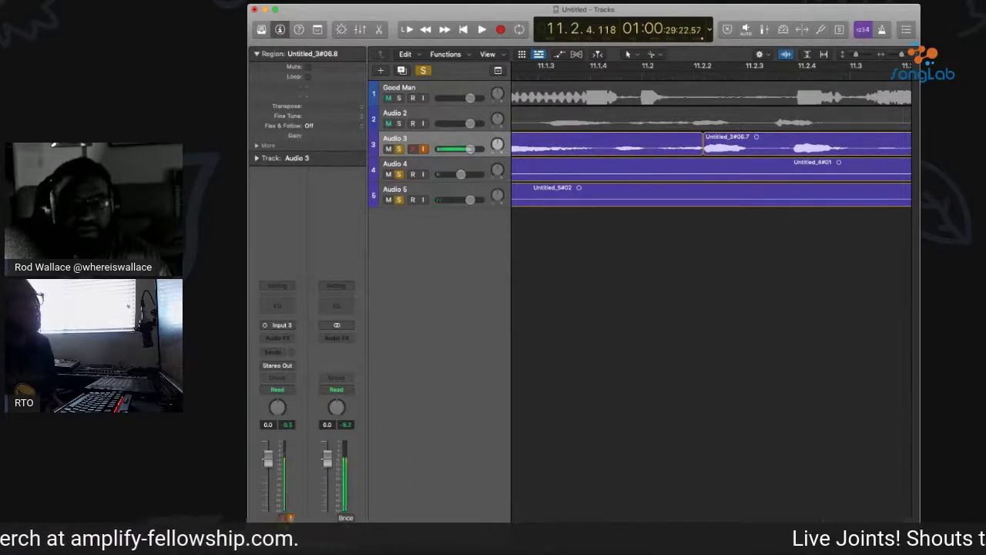
drag(743, 143, 726, 142)
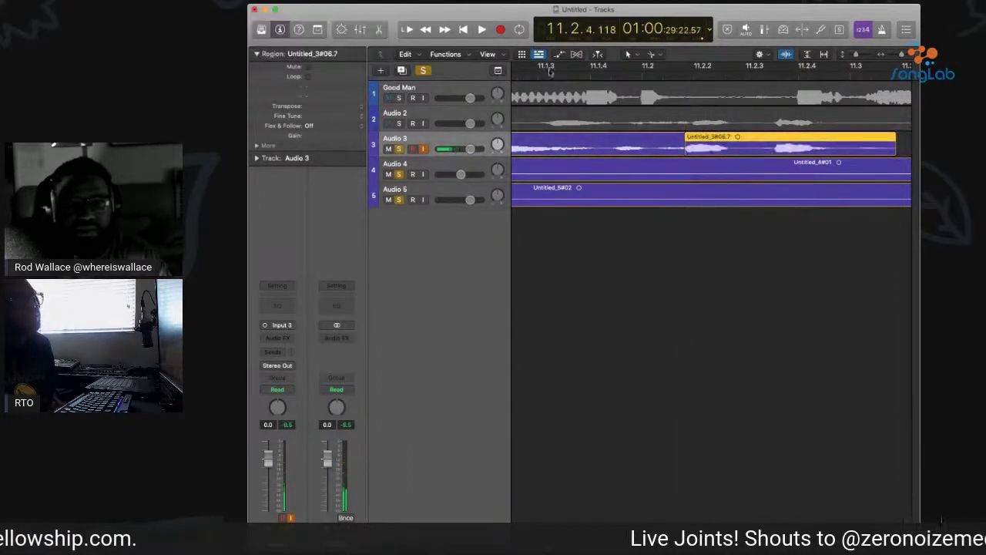
key(space)
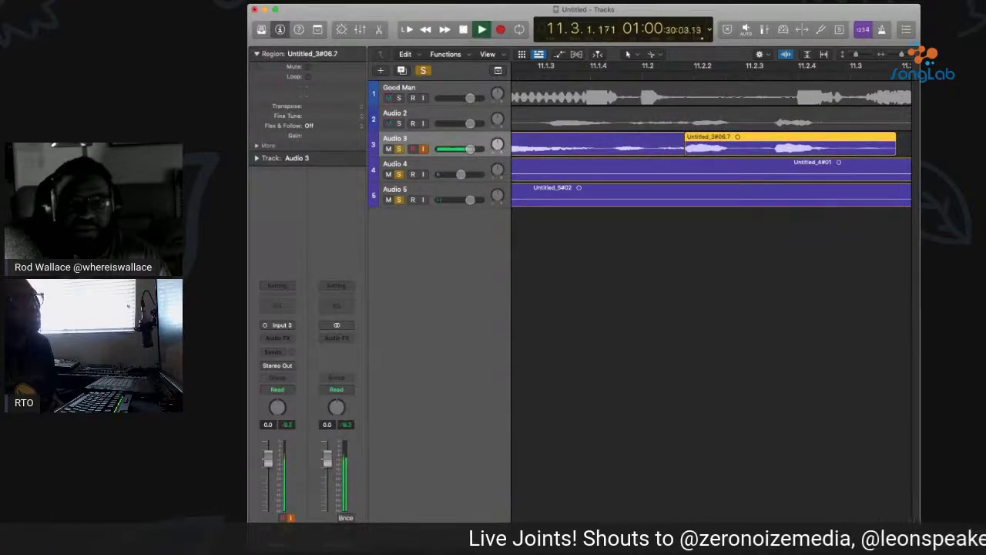
Clear all solos, rewind to about bar 9, and mute Audio 2 while playing the song back
key(super+Left)
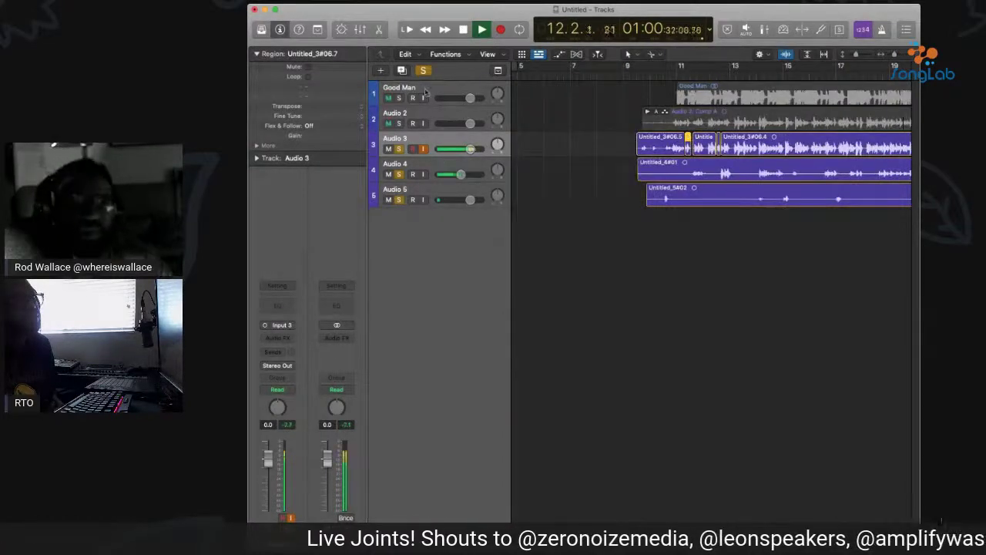
key(ctrl+alt+super+s)
key(comma)
key(comma)
key(comma)
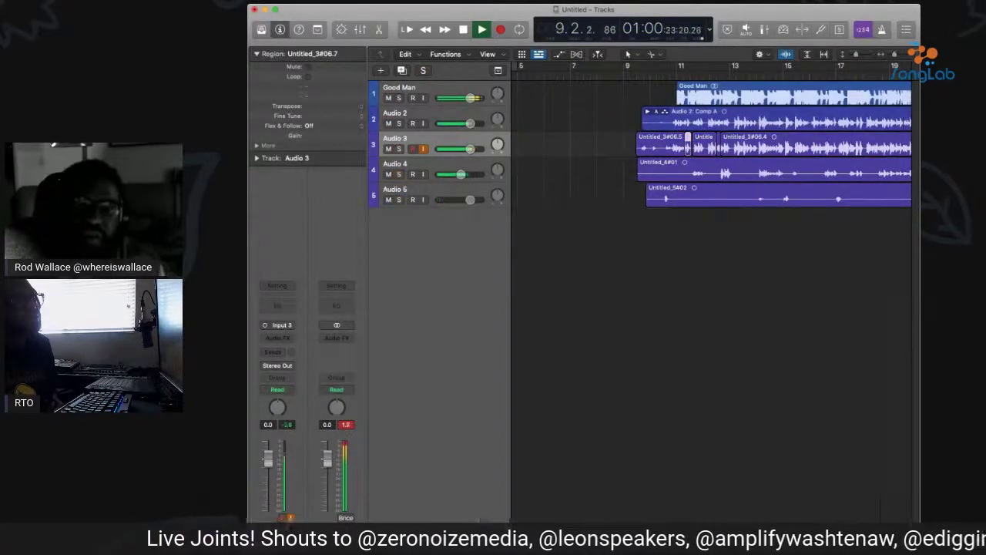
click(389, 123)
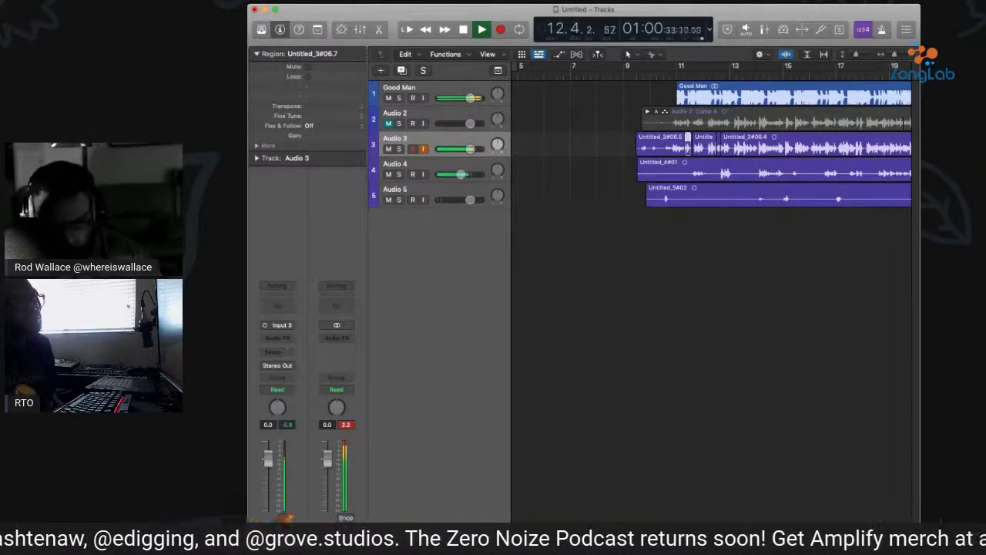
key(space)
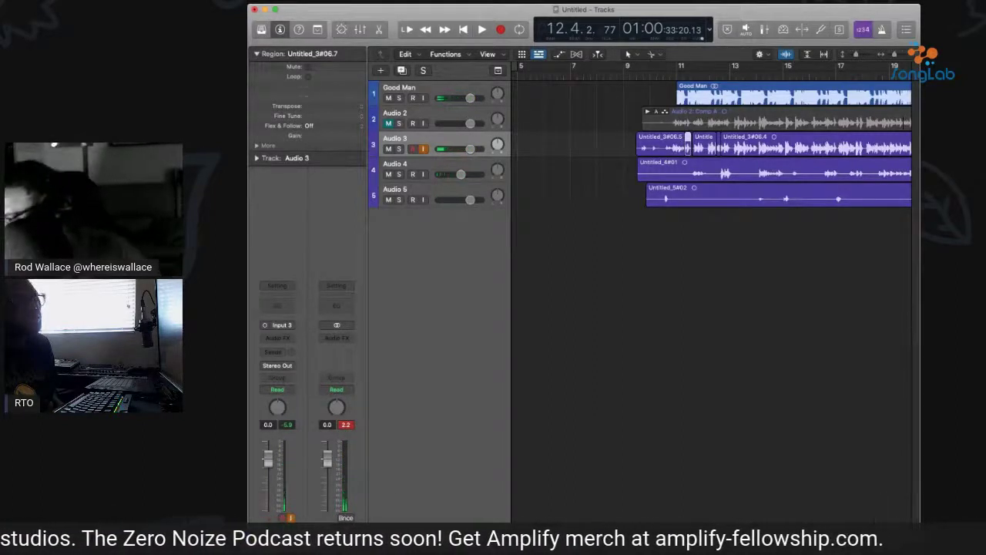
key(space)
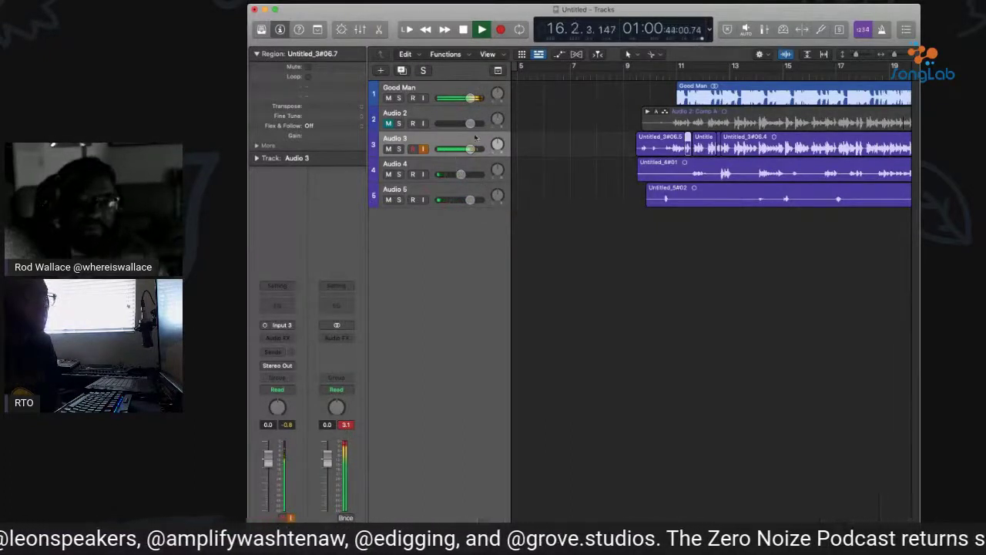
Collapse the region parameters and insert a Channel EQ on the Good Man track during playback
click(441, 105)
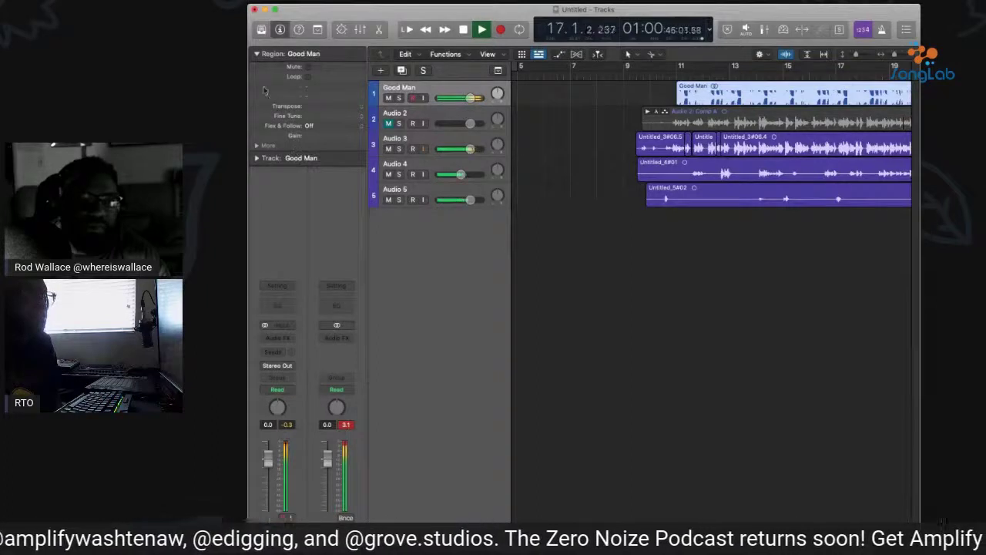
click(256, 54)
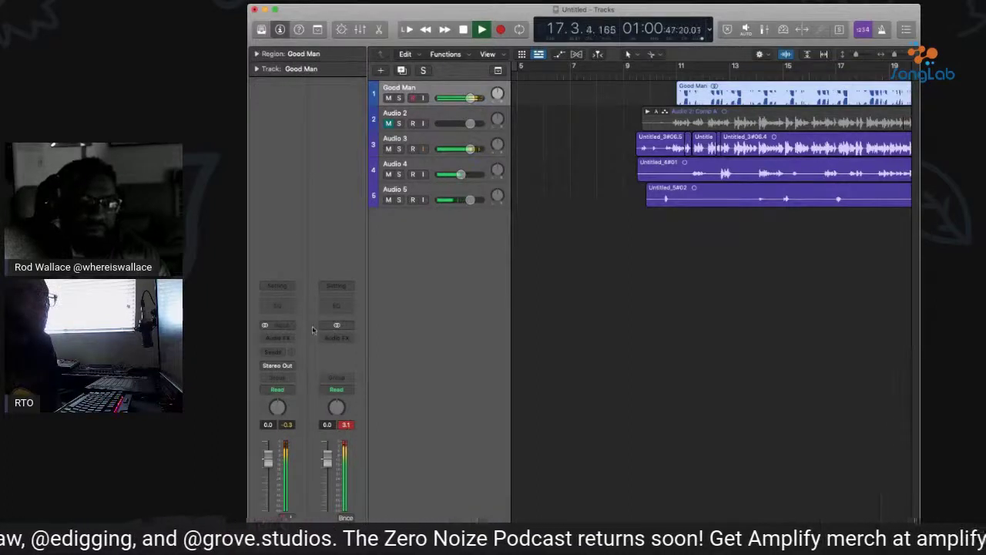
click(271, 306)
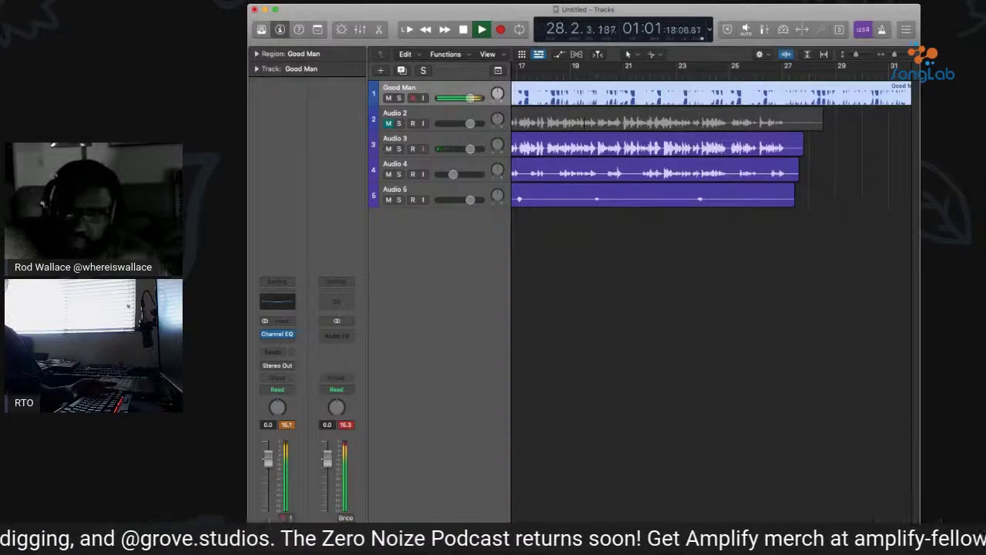
key(space)
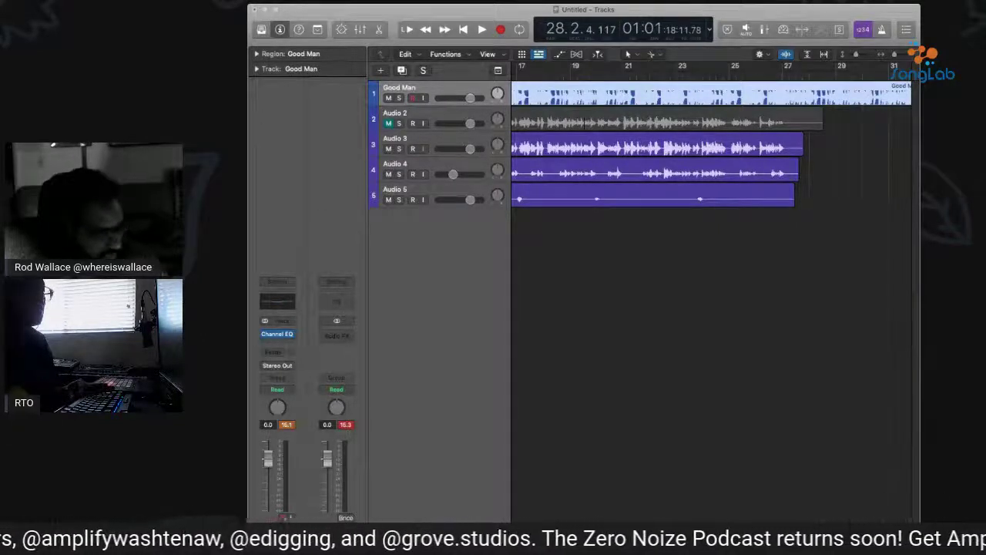
Deselect all regions, play the arrangement through about bar 21, and select the Audio 3 track
key(super+Tab)
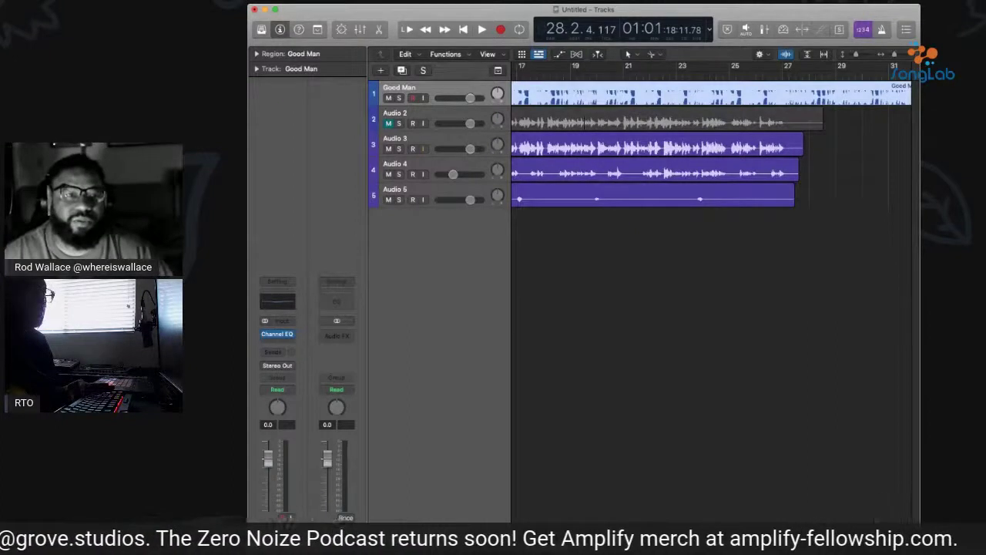
key(shift+super+a)
key(super+Left)
key(super+Left)
key(super+Left)
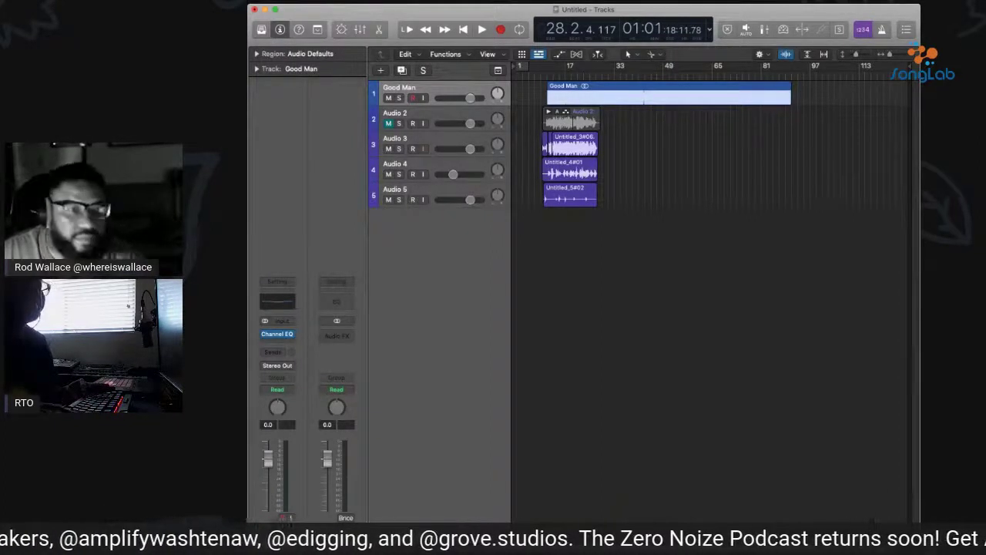
key(space)
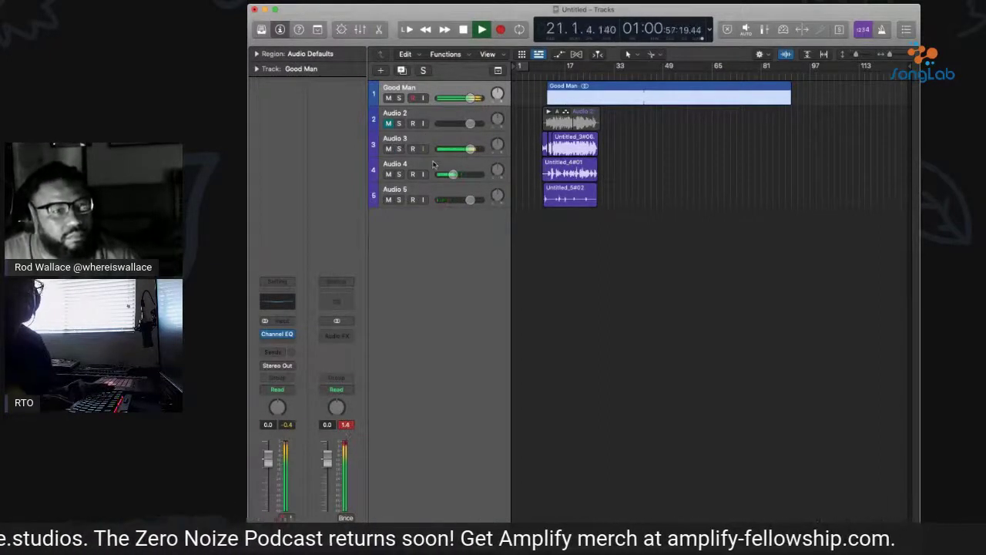
click(406, 152)
key(space)
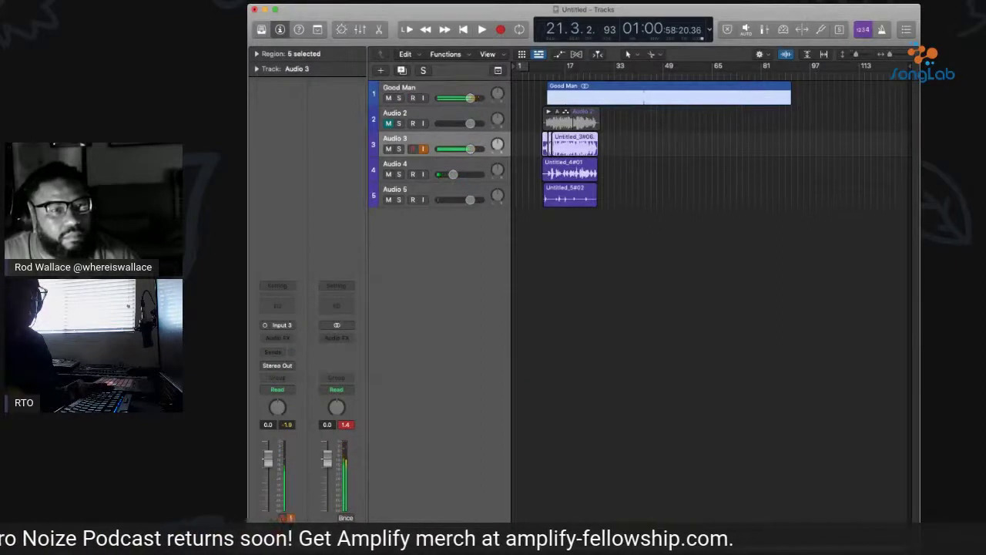
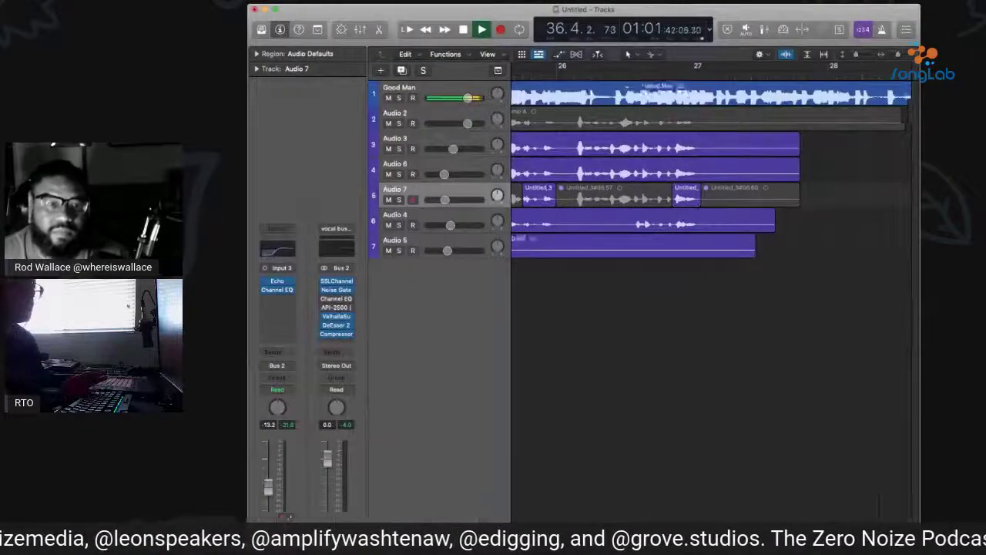
Play the layered vocals back, select the Audio 5 track, deselect its region, and skip back slightly
key(z)
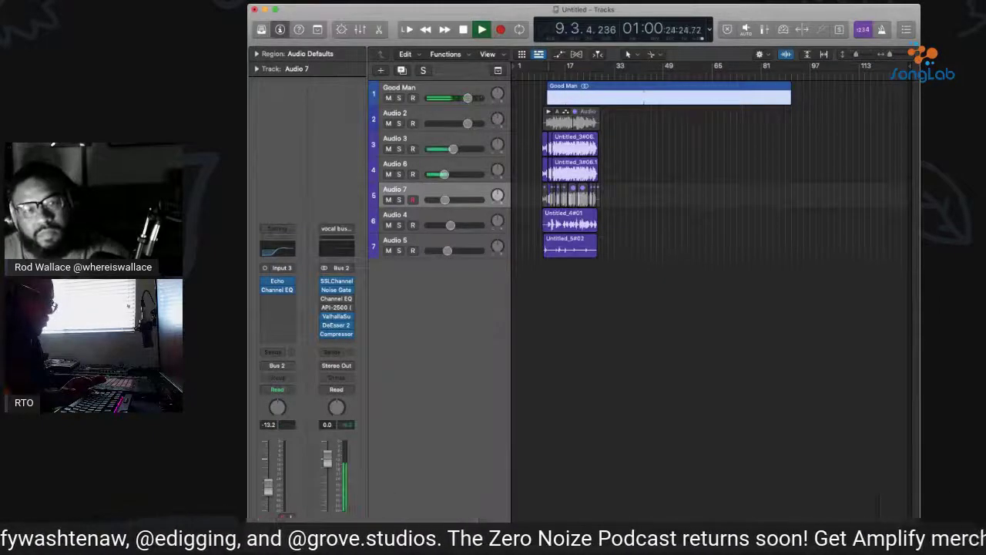
key(z)
scroll(568, 259, up, 5)
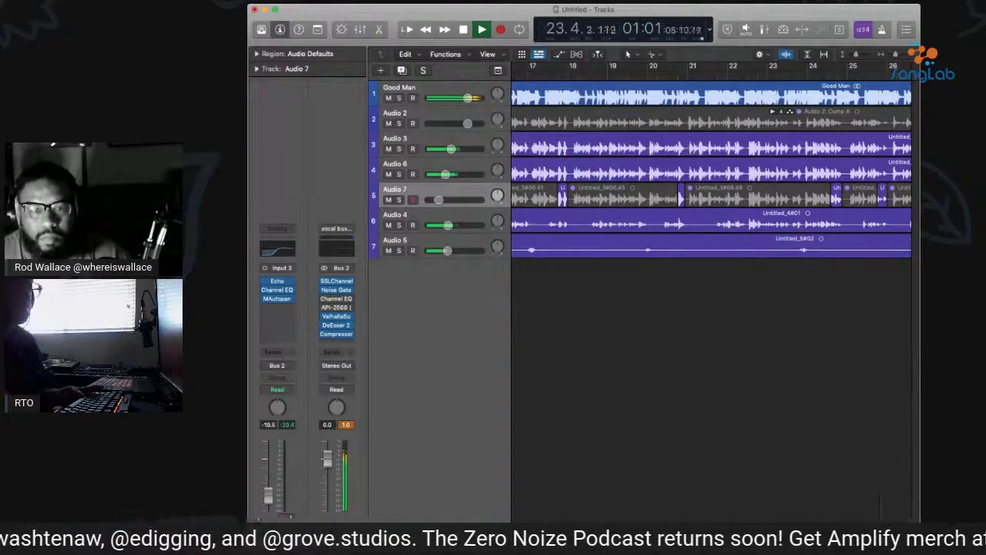
click(462, 242)
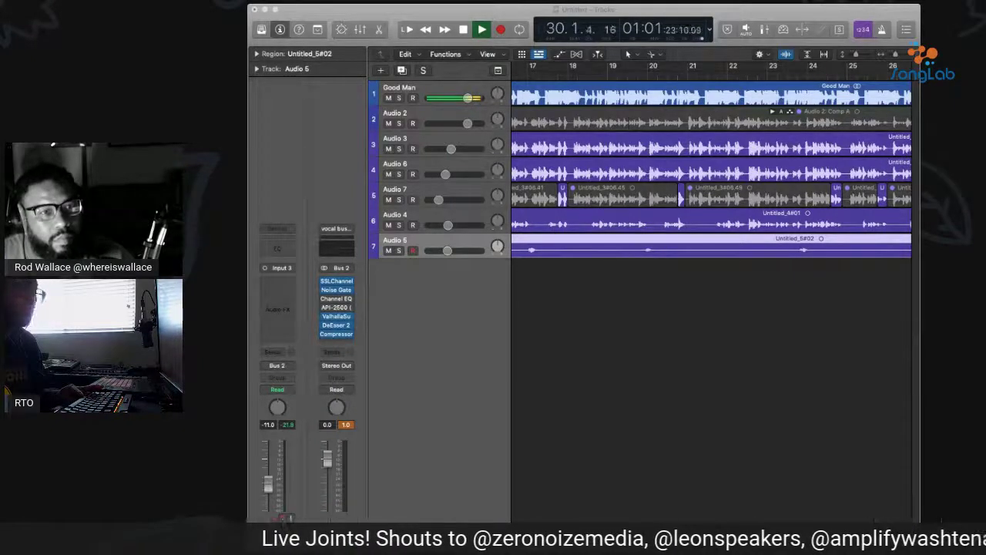
key(shift+super+a)
key(comma)
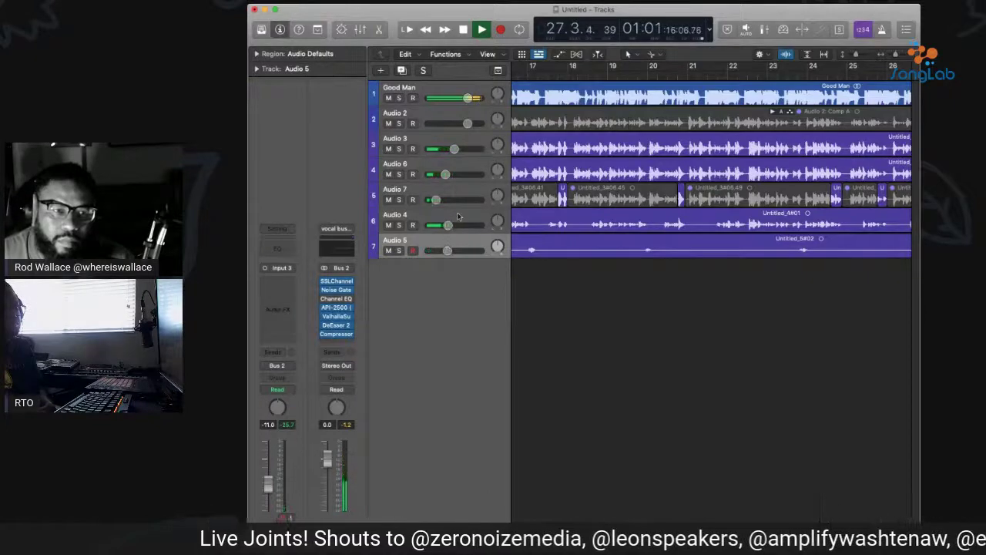
Select the Audio 4 track and lower its volume to -20.5 dB during playback
key(super+Left)
key(super+Left)
key(super+Left)
key(super+Left)
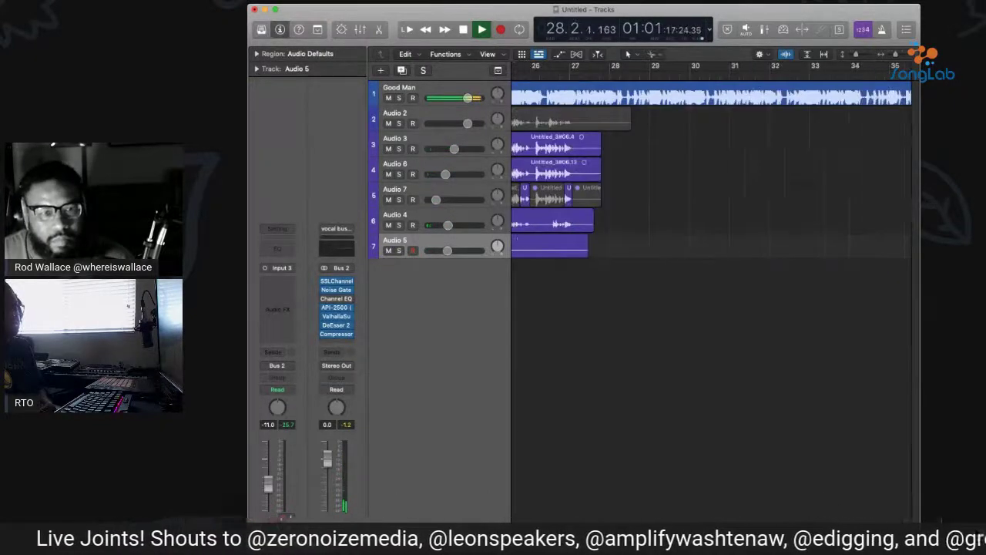
key(Up)
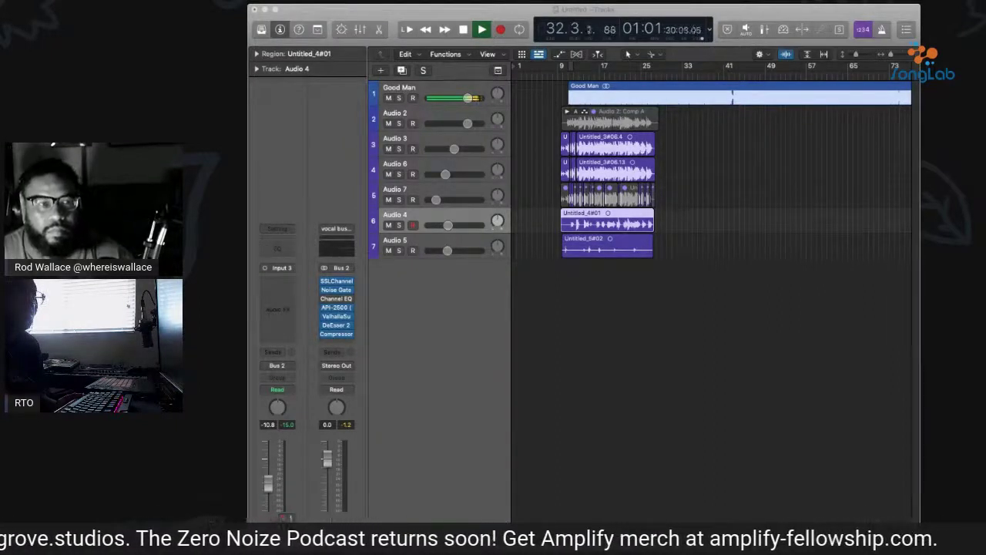
key(Left)
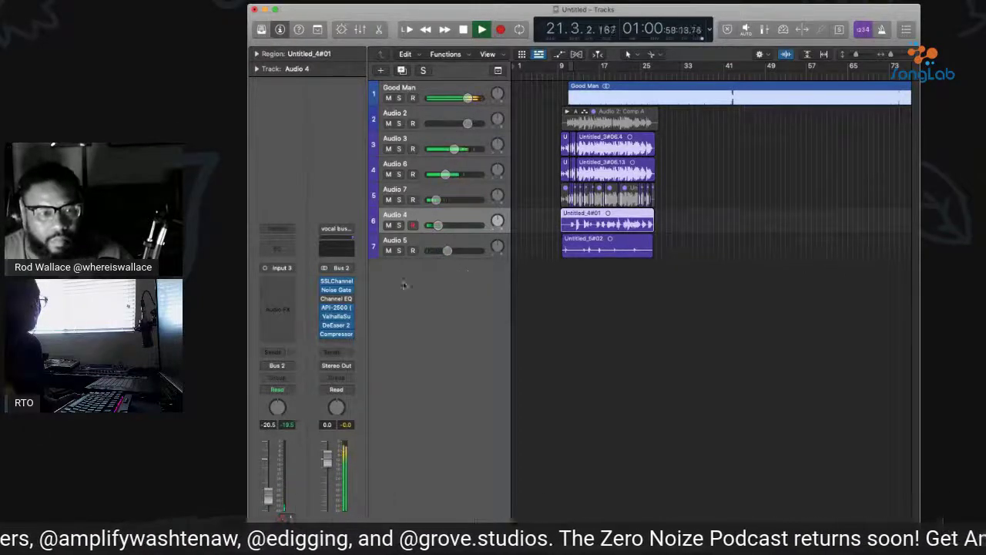
Insert an Echo effect on the Audio 5 track and stop playback
click(431, 243)
drag(283, 307, 279, 301)
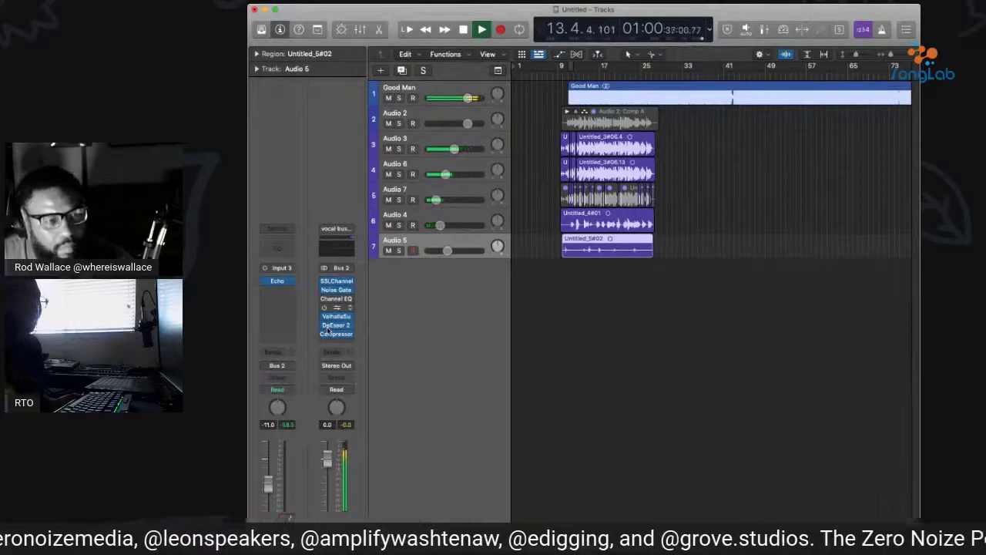
key(space)
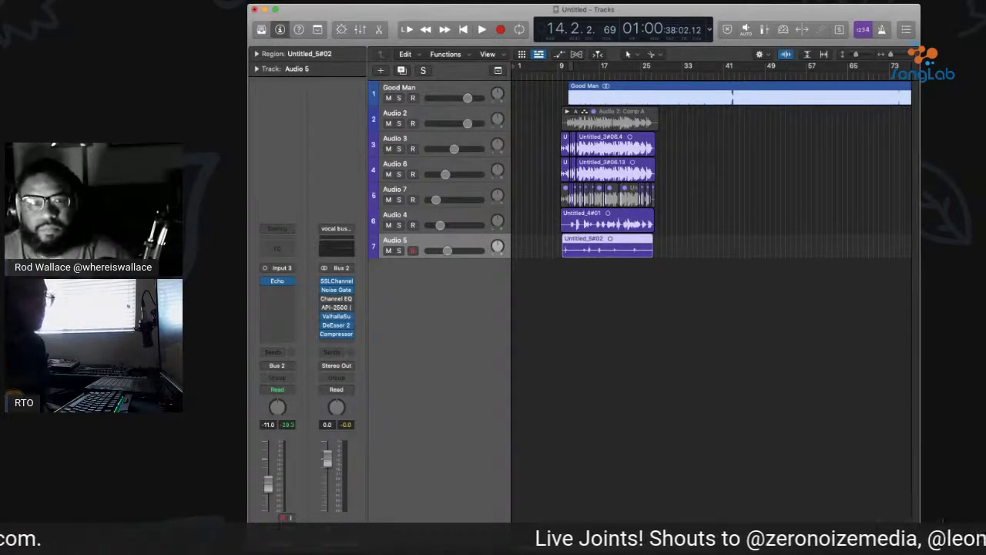
Play the layered vocals with the Echo on Audio 5 from bar 14, then stop
key(space)
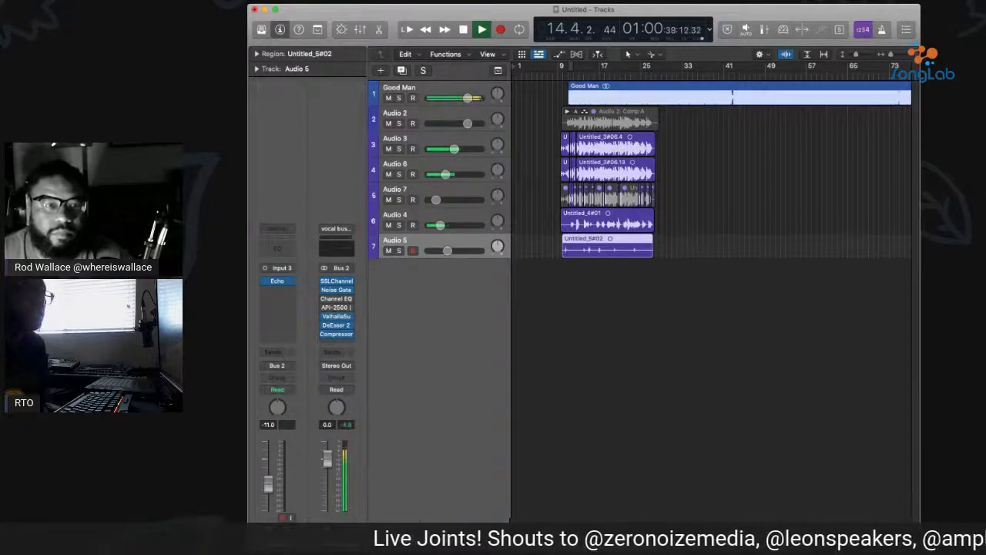
key(space)
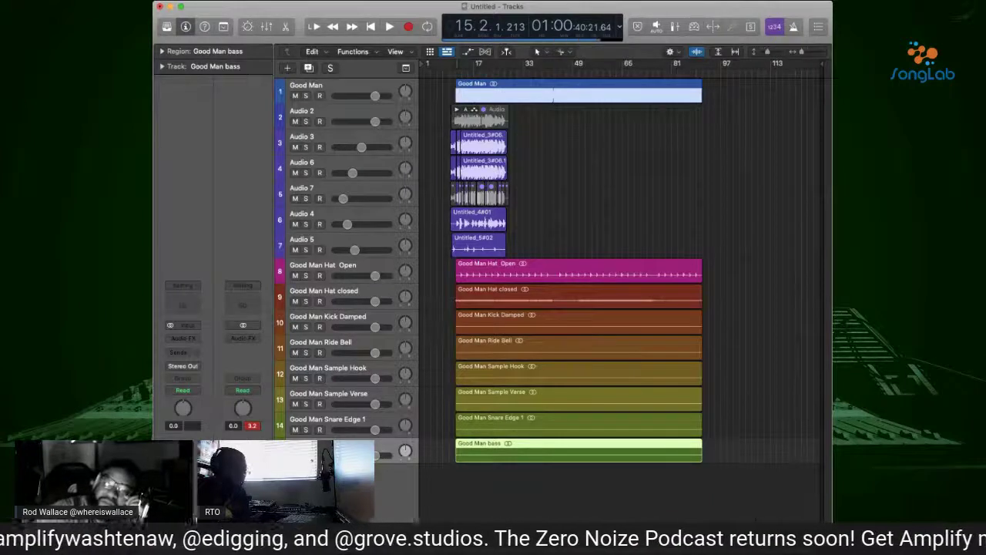
Reorder the imported Good Man stems as Sample Verse, Sample Hook, bass and Kick Damped, ahead of the hat tracks
shift+click(578, 327)
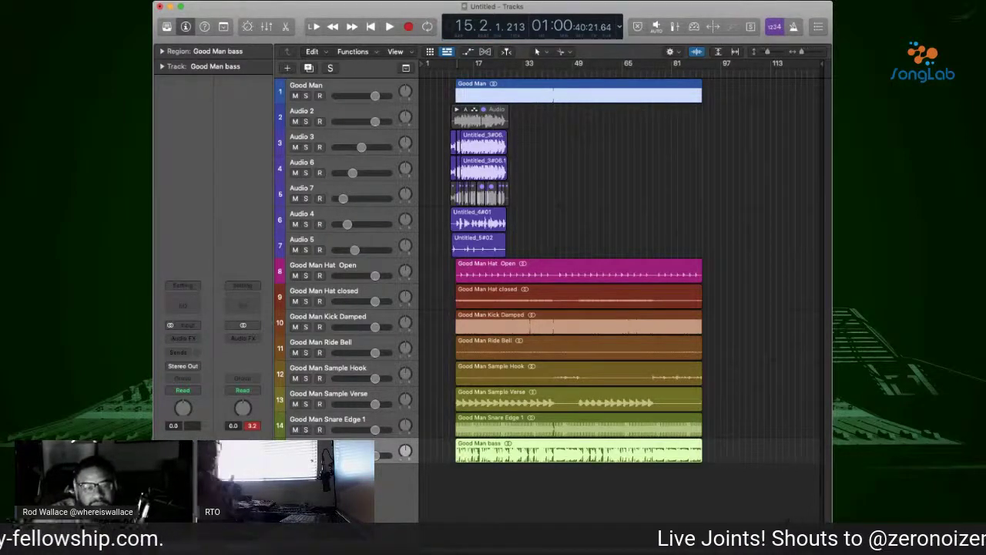
drag(370, 450, 374, 290)
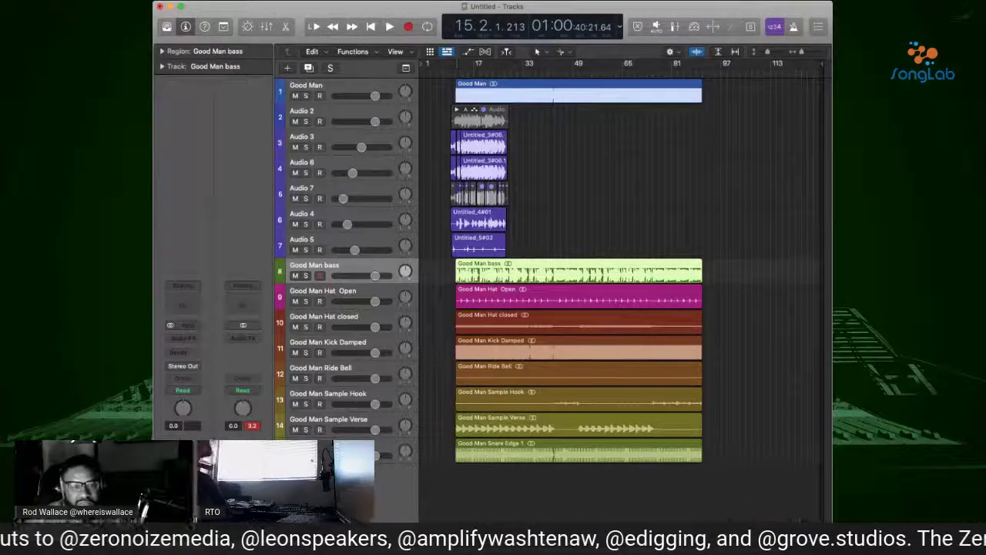
drag(362, 356, 363, 309)
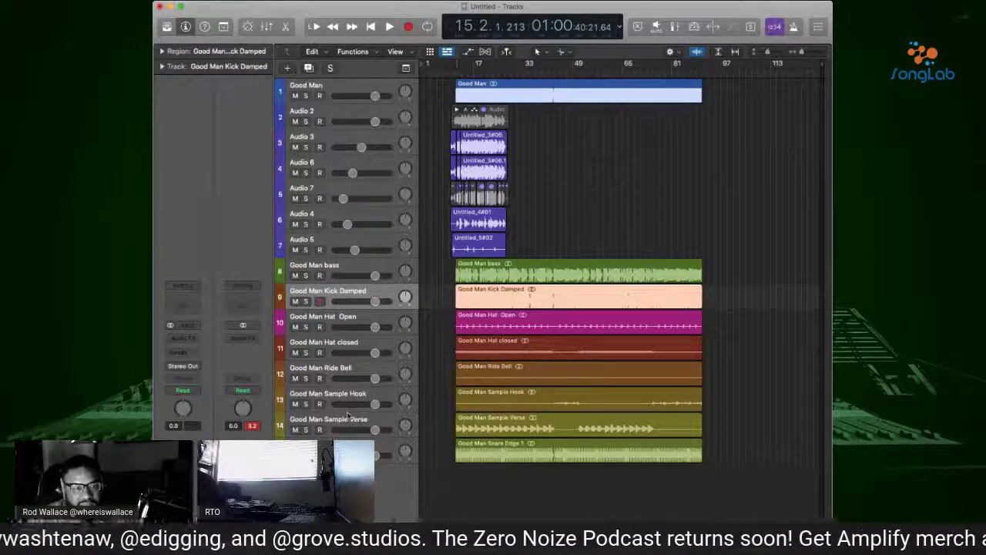
drag(354, 400, 363, 279)
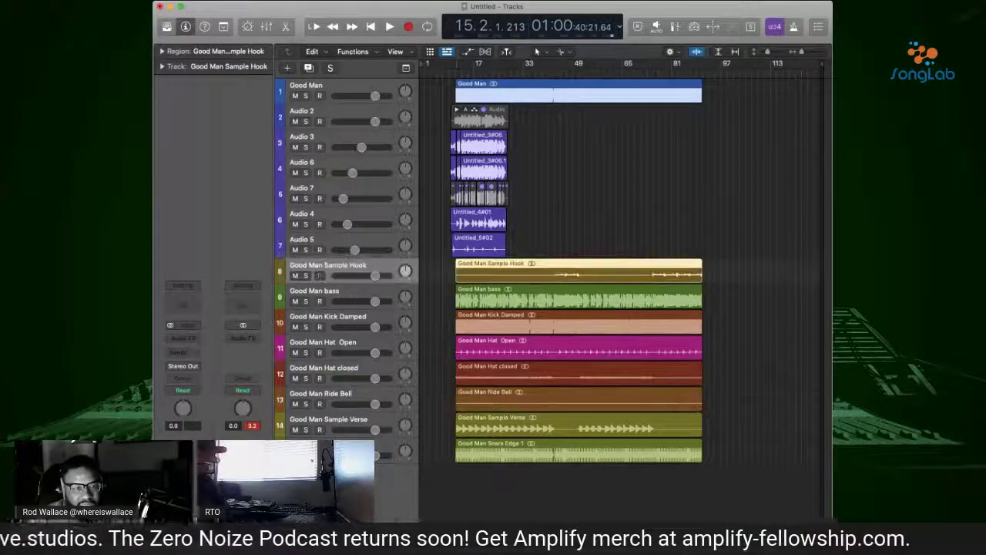
drag(351, 438, 360, 289)
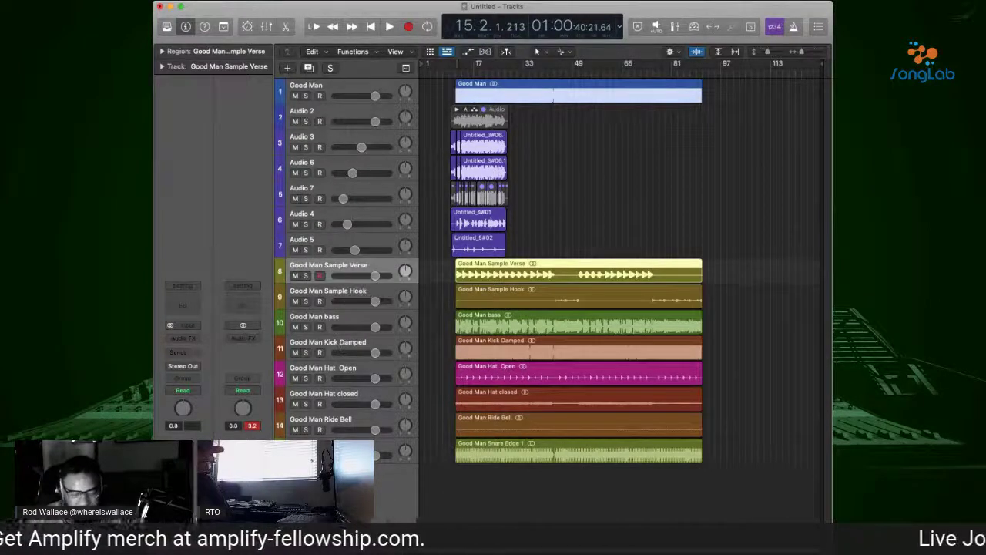
Move all eight stem tracks directly below the Good Man track and mute the Good Man region
shift+click(349, 447)
drag(351, 293, 355, 115)
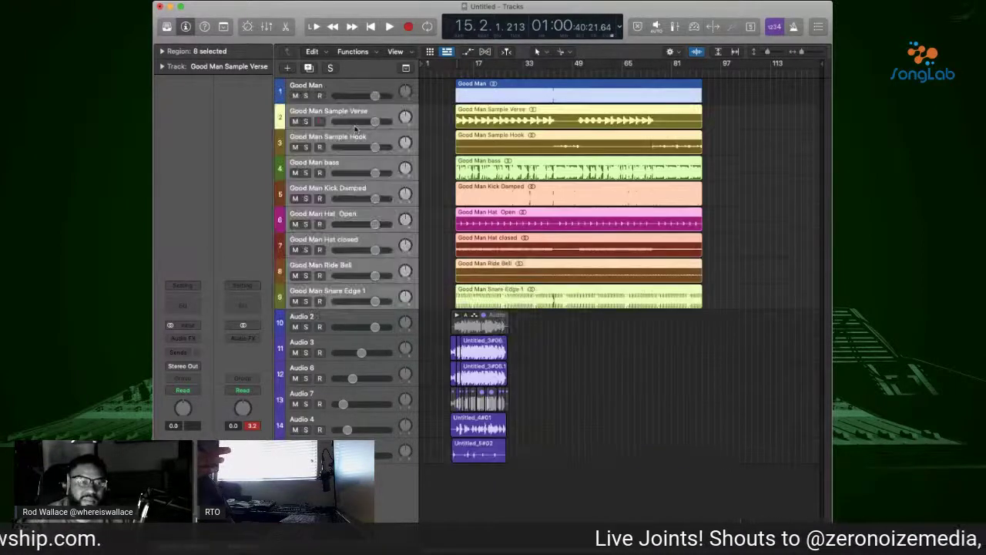
click(308, 89)
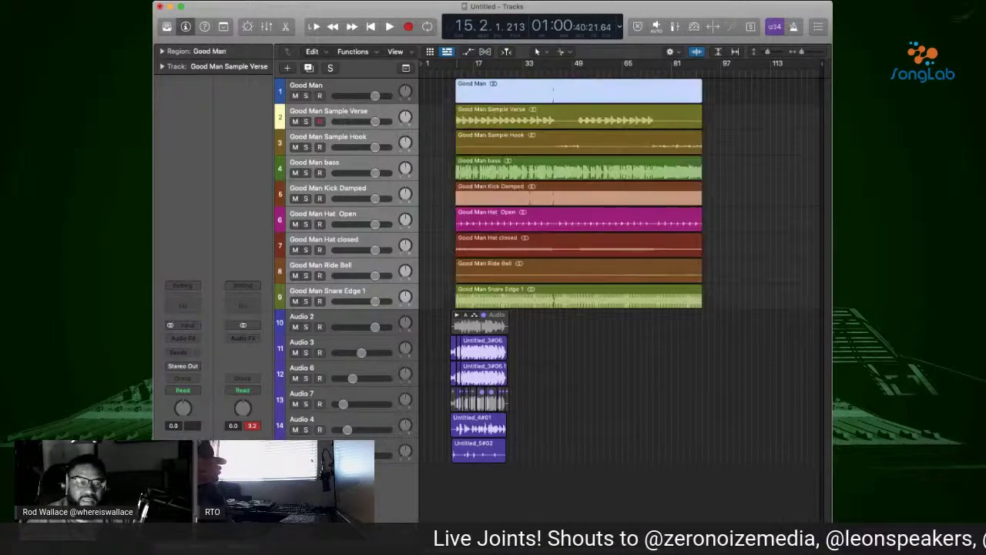
click(346, 82)
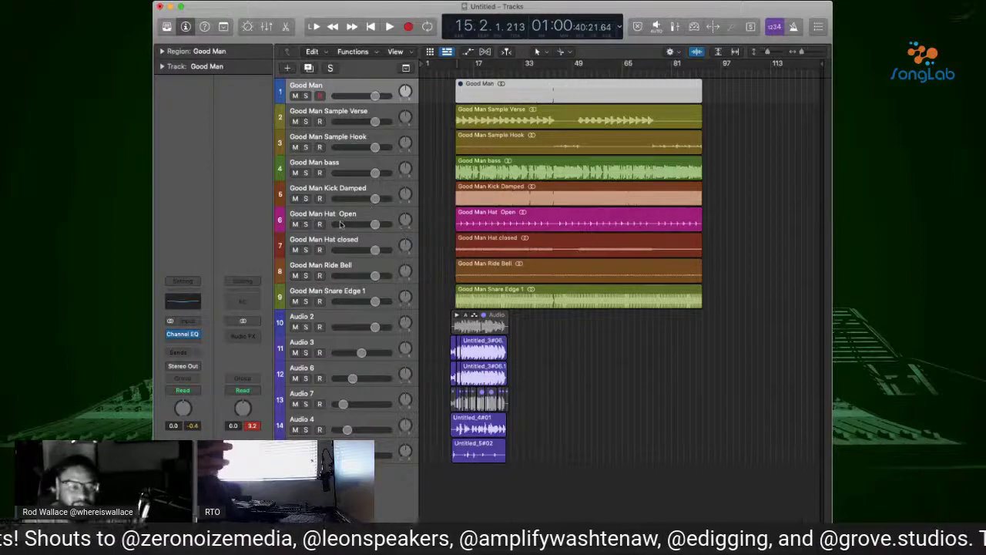
Group the vocal tracks from Audio 2 through Audio 5 into a track stack named Vox
click(333, 334)
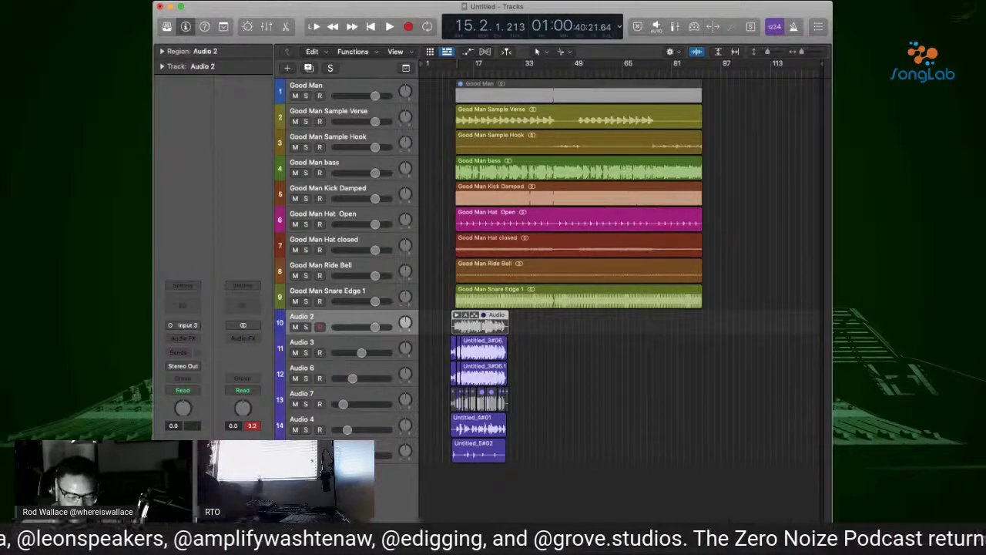
shift+click(333, 422)
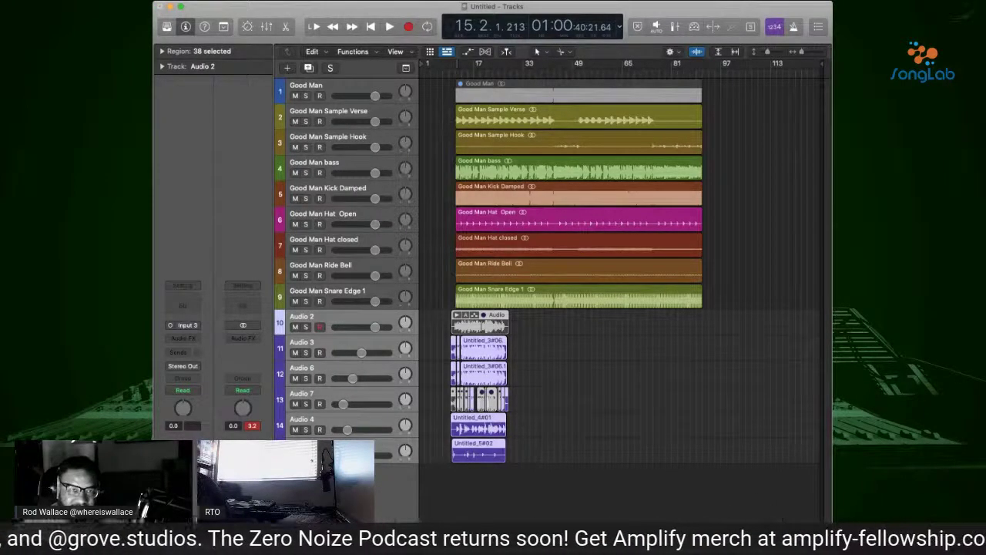
key(super+shift+d)
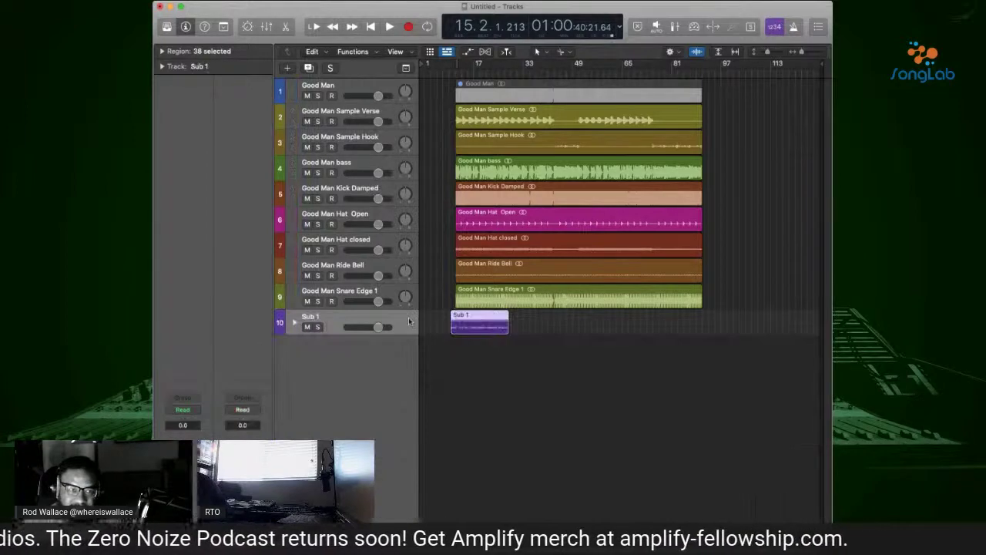
key(shift+Return)
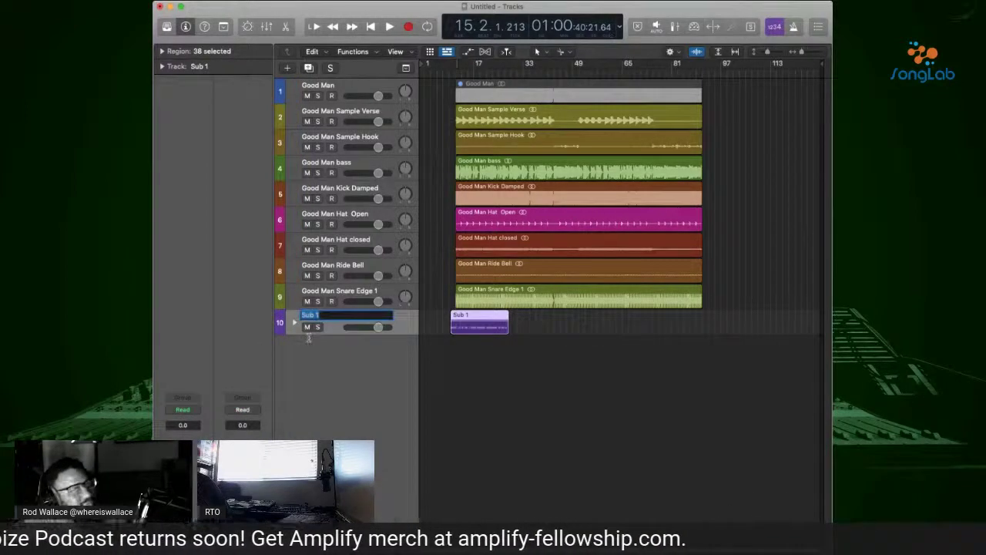
text(Vox)
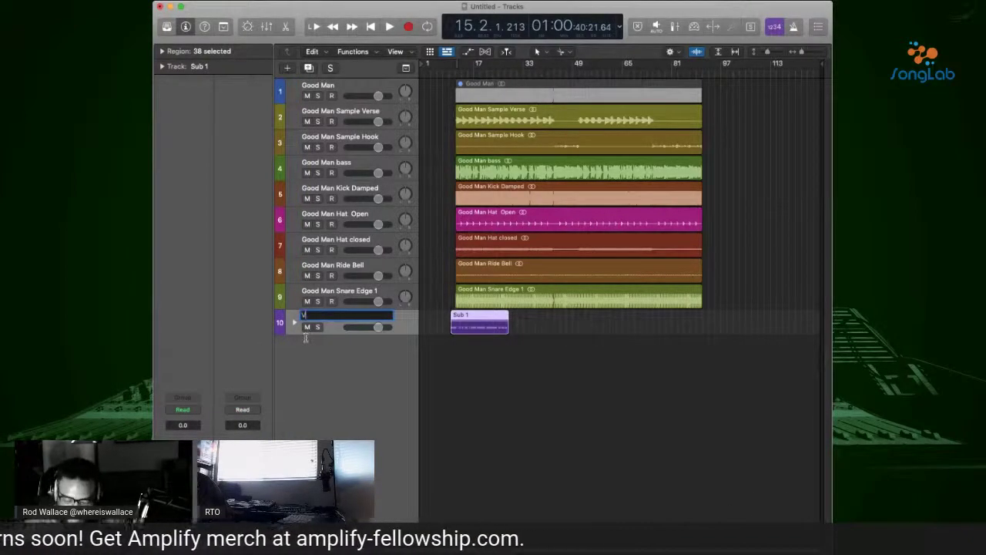
key(Return)
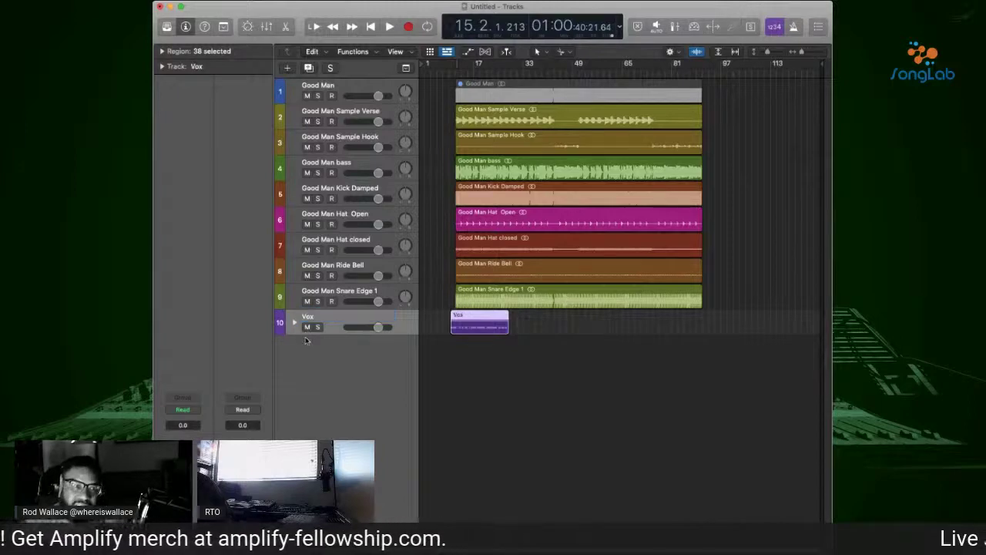
Group the tracks from Good Man Kick Damped through Good Man Snare Edge 1 into a track stack named Drums
click(347, 194)
shift+click(351, 307)
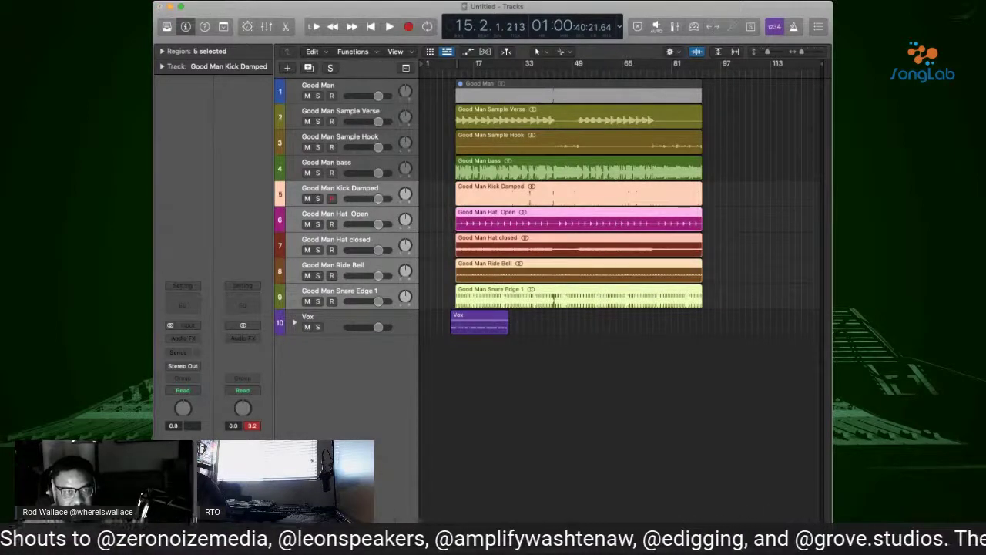
key(super+shift+d)
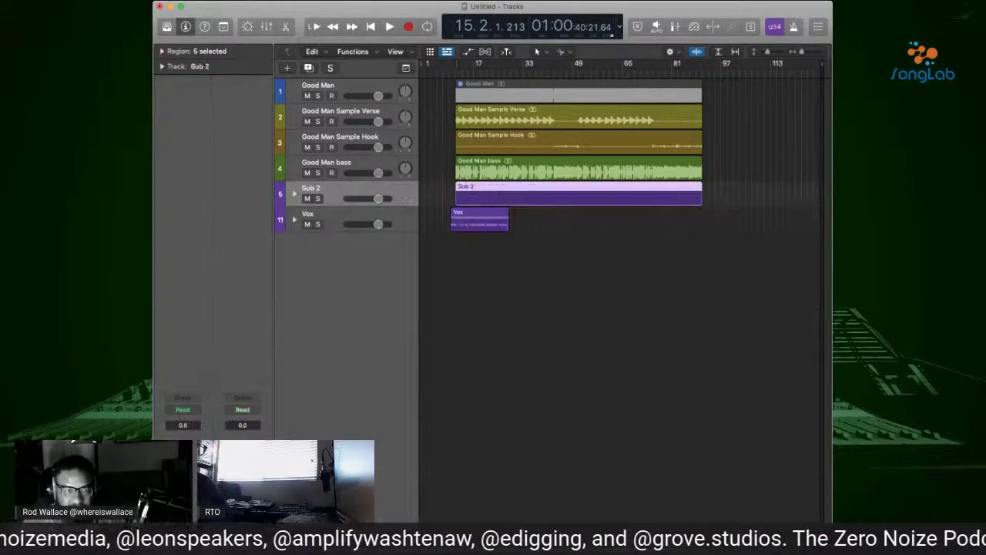
double_click(309, 190)
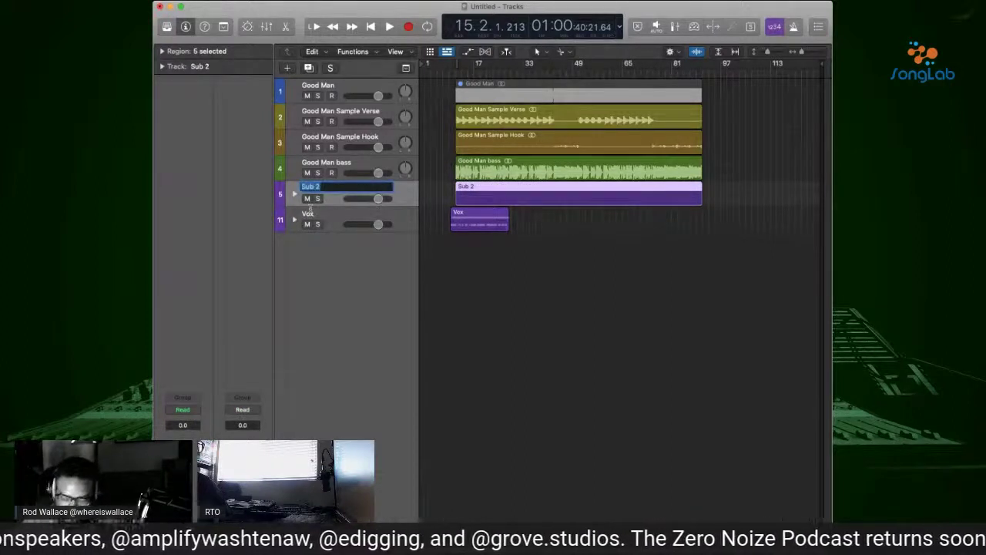
text(Drums)
key(Return)
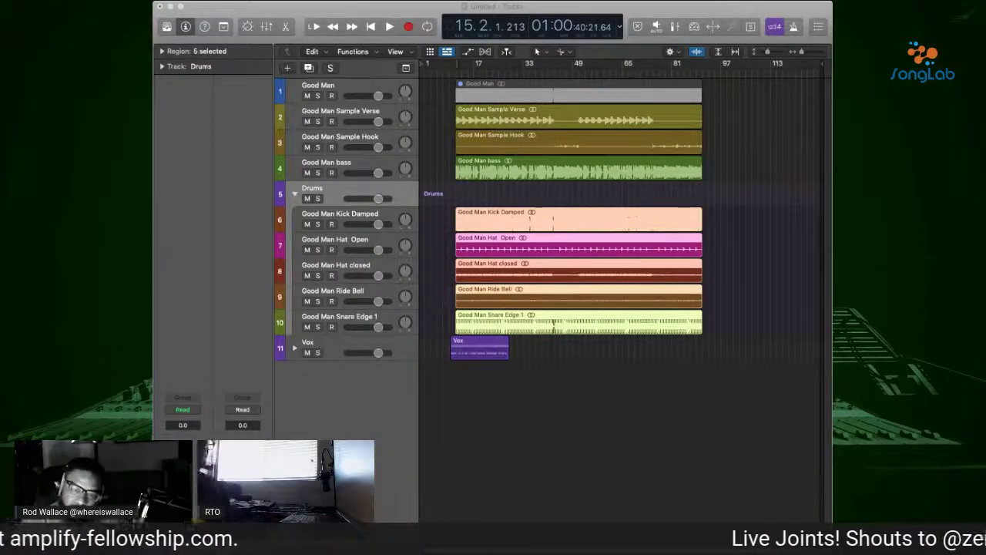
Import the Good Man Snare Edge 2 audio file as a new track and align its start with the other stems at bar 11
drag(823, 373, 462, 373)
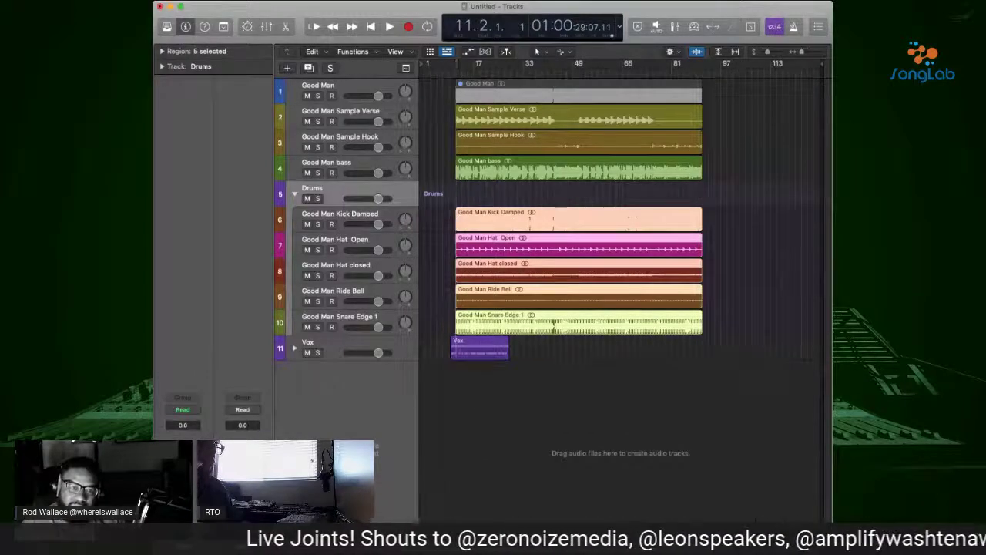
key(z)
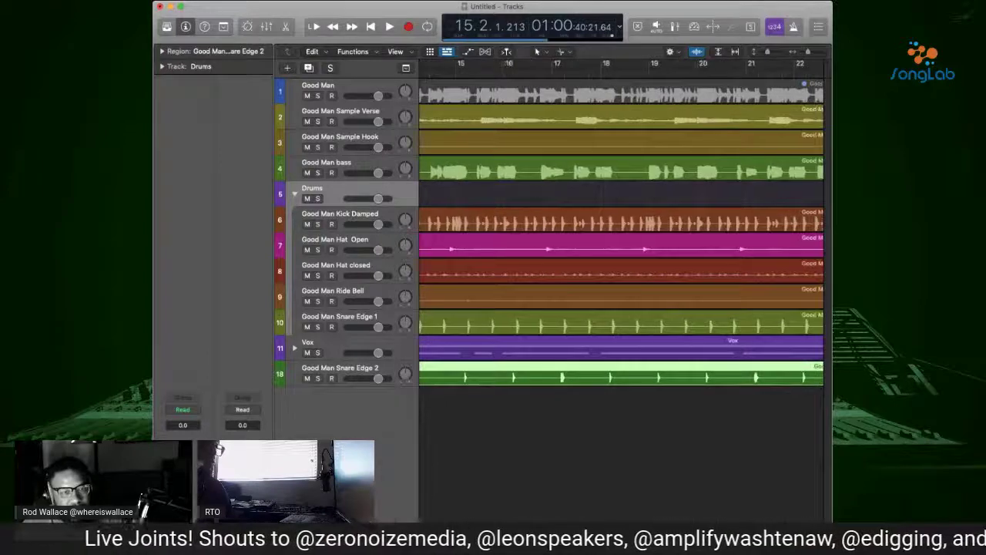
scroll(622, 231, left, 3)
mouse_move(601, 376)
mouse_down()
mouse_move(565, 375)
mouse_move(588, 376)
mouse_up()
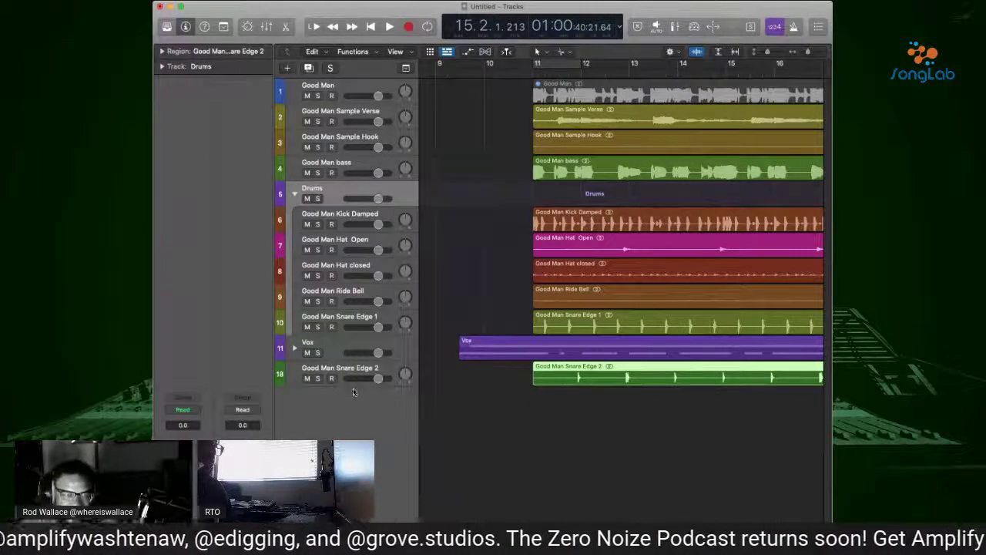
Move the Good Man Snare Edge 2 track into the Drums stack above Snare Edge 1 and collapse the stack
drag(355, 388, 356, 339)
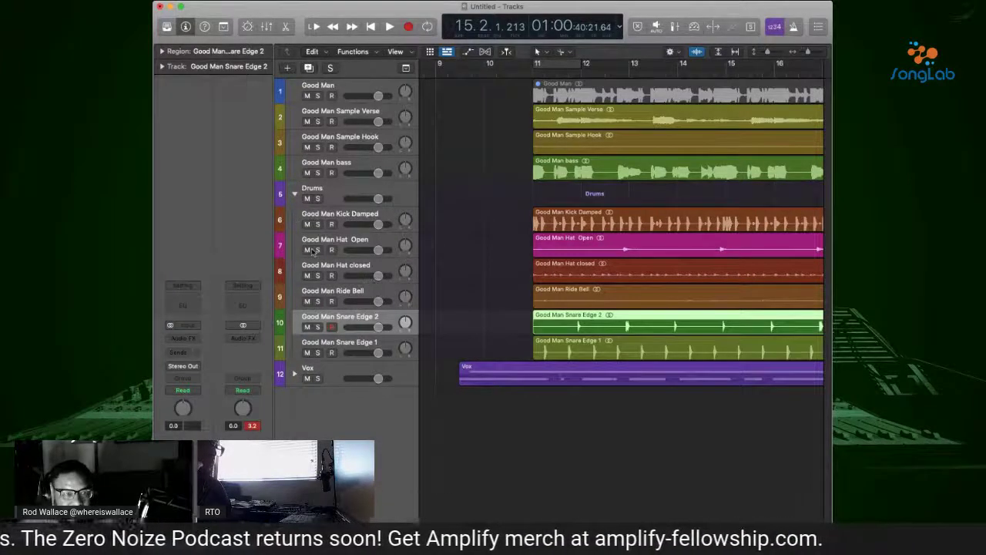
click(295, 193)
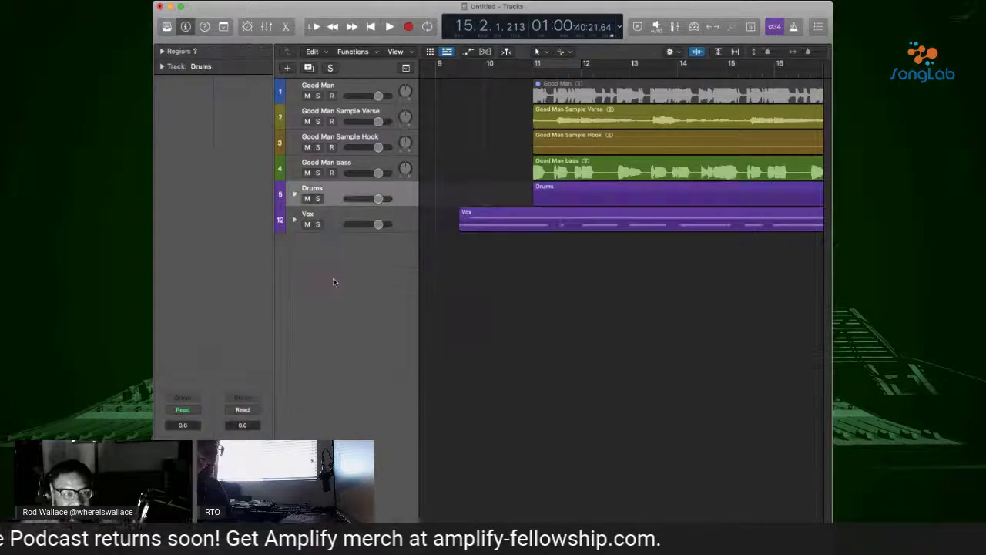
Solo the Good Man Sample Verse track and loop its playback from bar 11 to bar 18
click(350, 115)
click(318, 121)
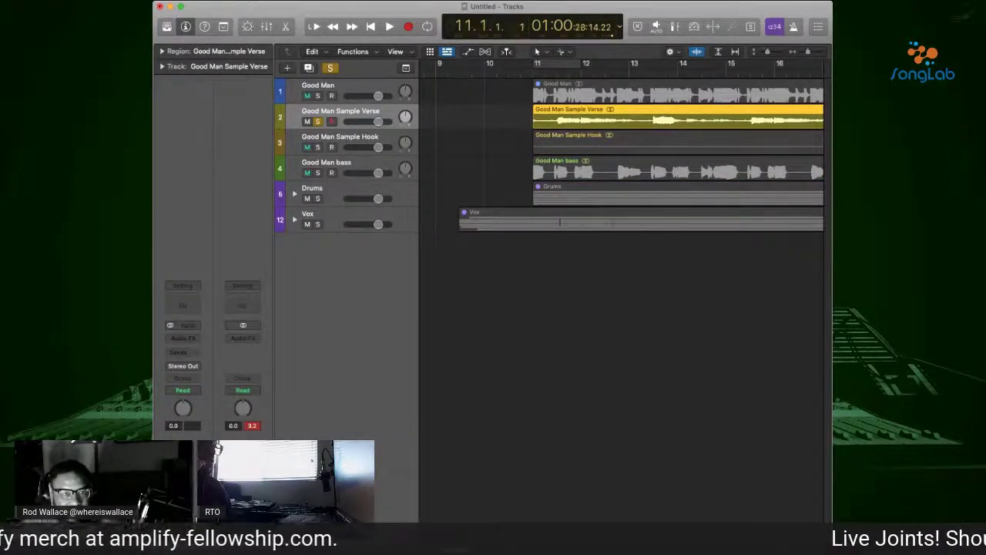
key(space)
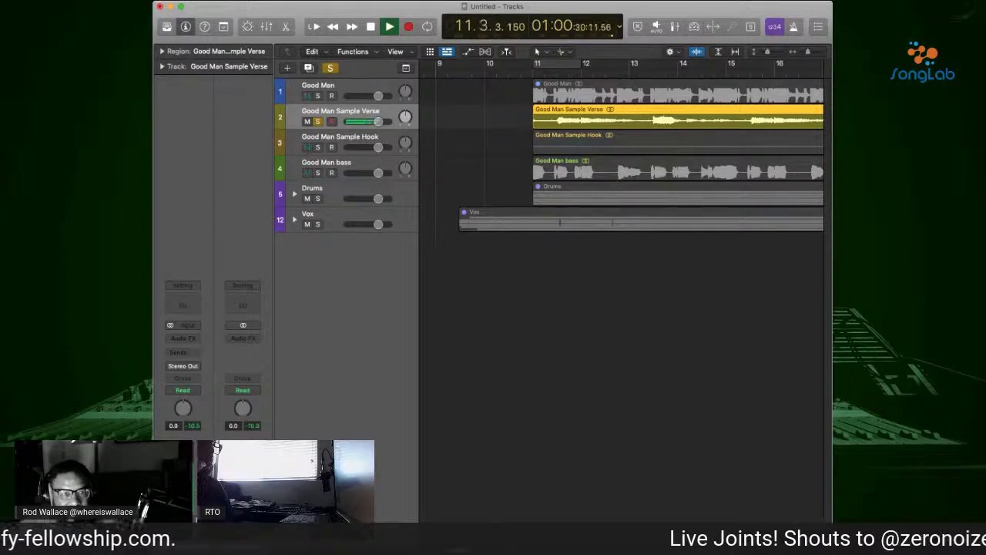
drag(536, 62, 760, 61)
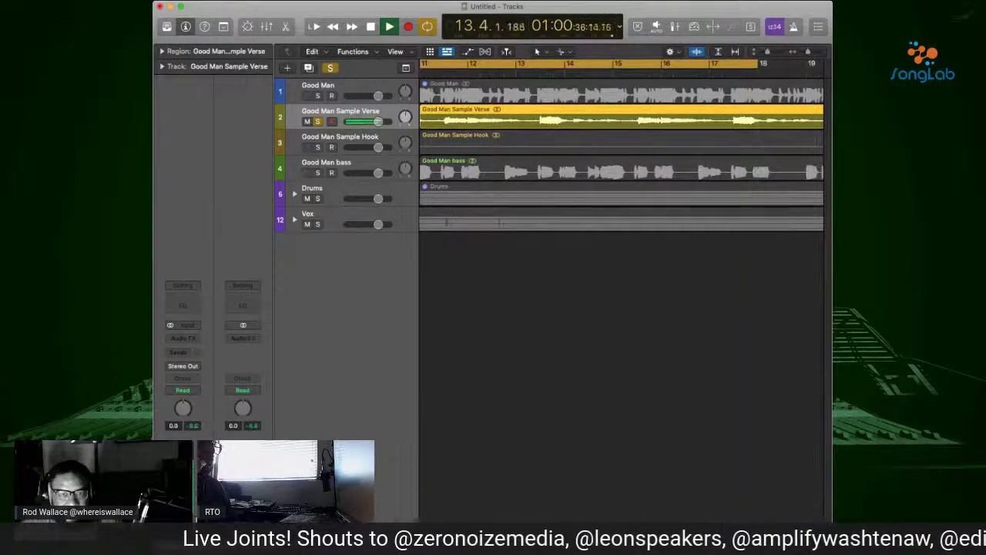
key(super+Left)
key(super+Left)
key(super+Left)
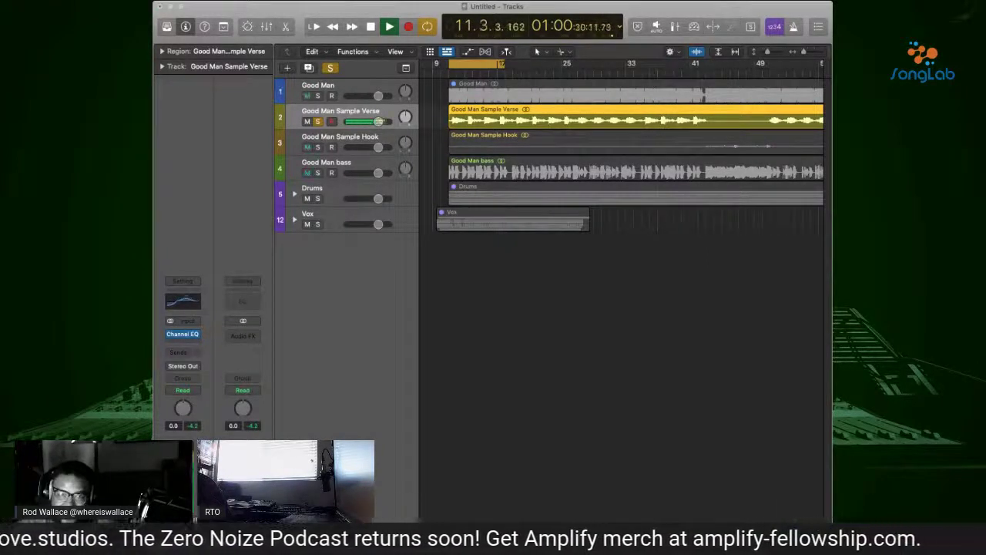
Extend the end of the cycle range to bar 19 while the Sample Verse plays
key(super+Right)
key(super+Right)
key(super+Right)
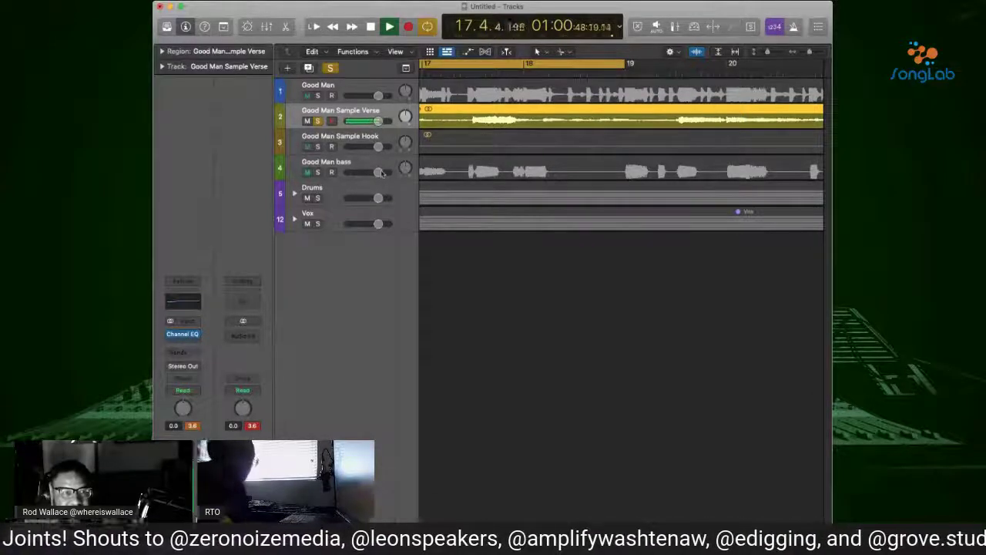
key(z)
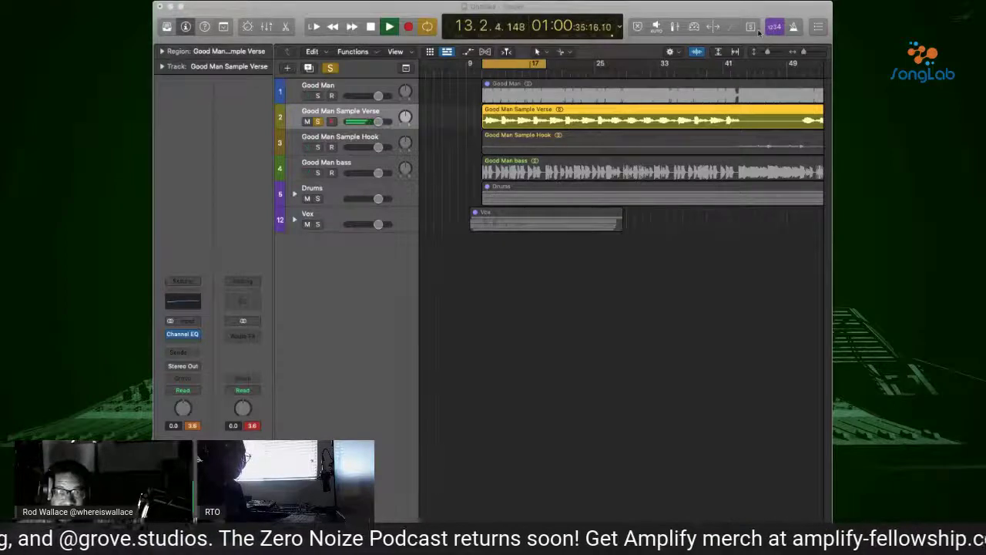
Enlarge the project window and clear the view by hiding the Echo window and moving the Mixer off the track list
double_click(758, 31)
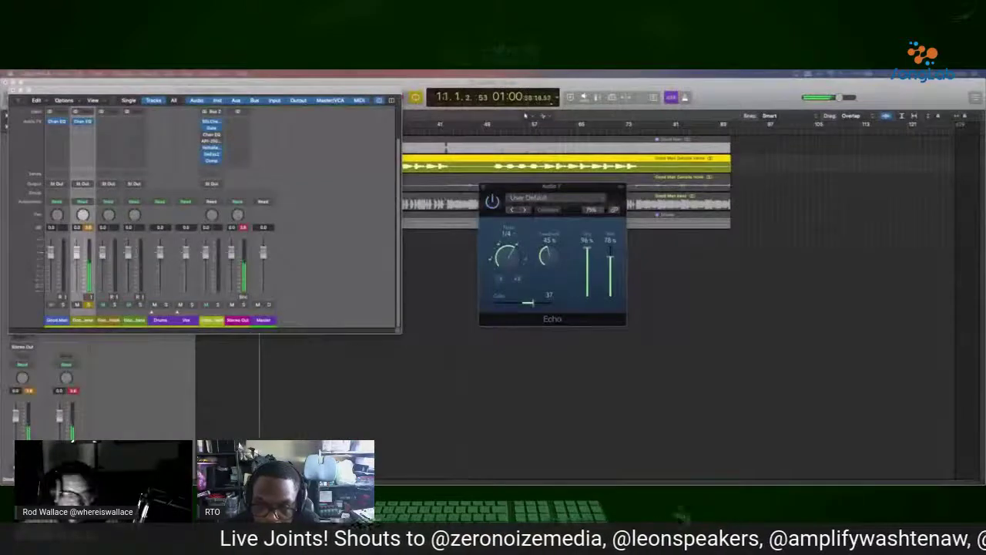
key(v)
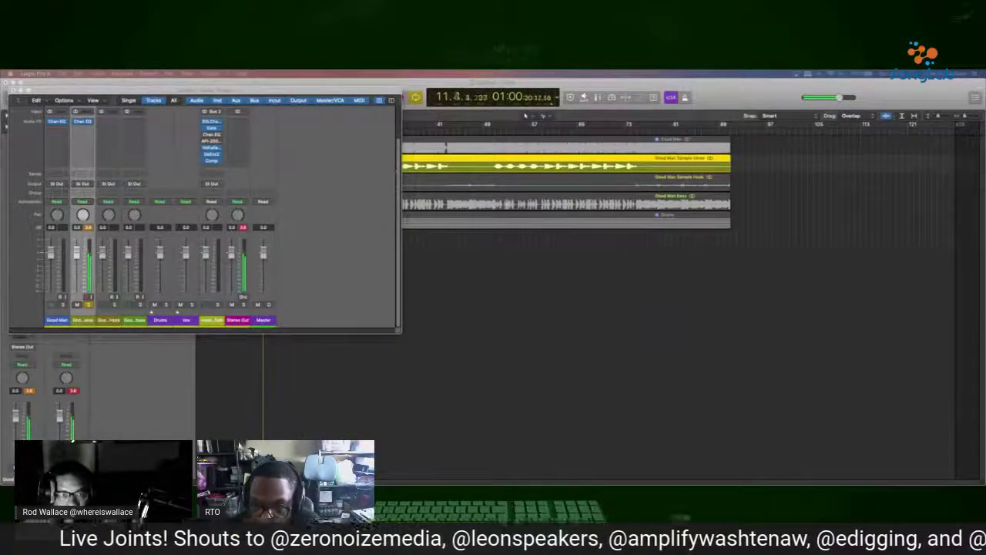
drag(277, 94, 765, 197)
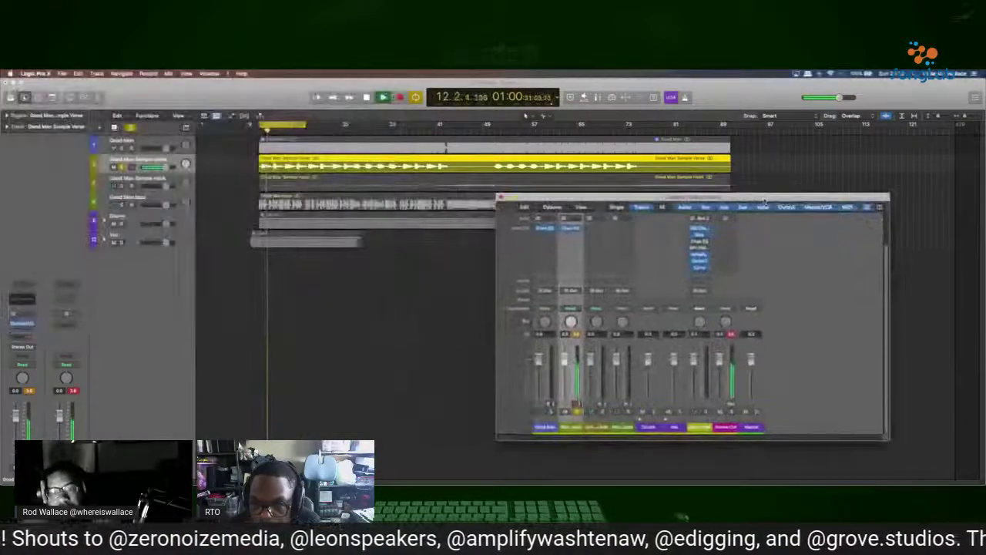
mouse_move(571, 230)
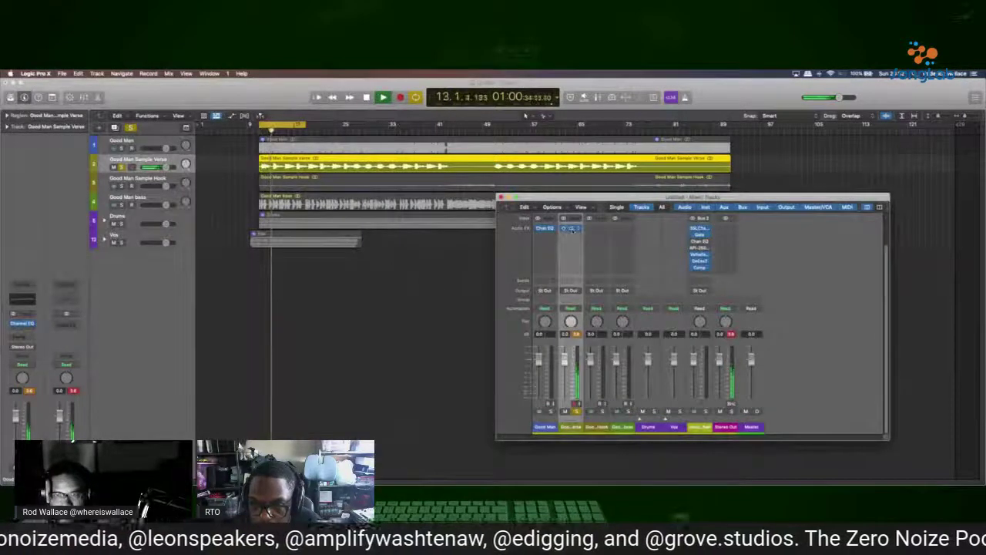
Copy the Channel EQ from the Good Man Sample Verse channel to the Sample Hook channel and close the Mixer
drag(571, 229, 596, 229)
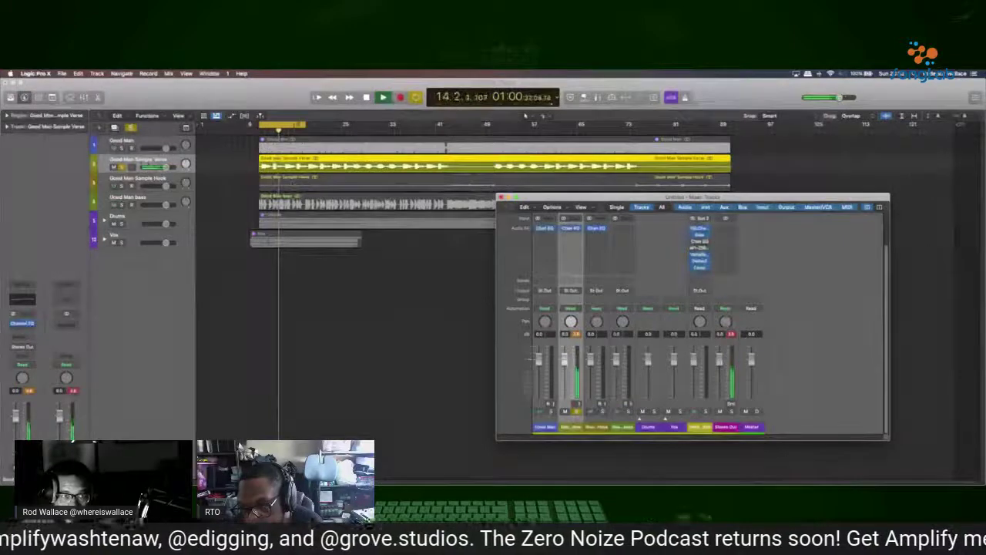
key(x)
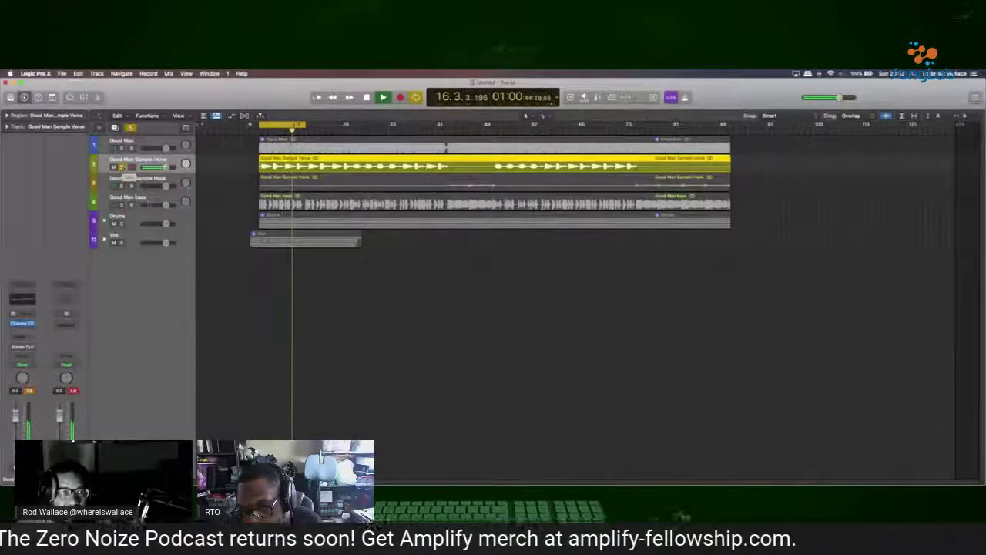
Duplicate the Good Man Sample Verse and Good Man Sample Hook tracks together with their regions
click(148, 179)
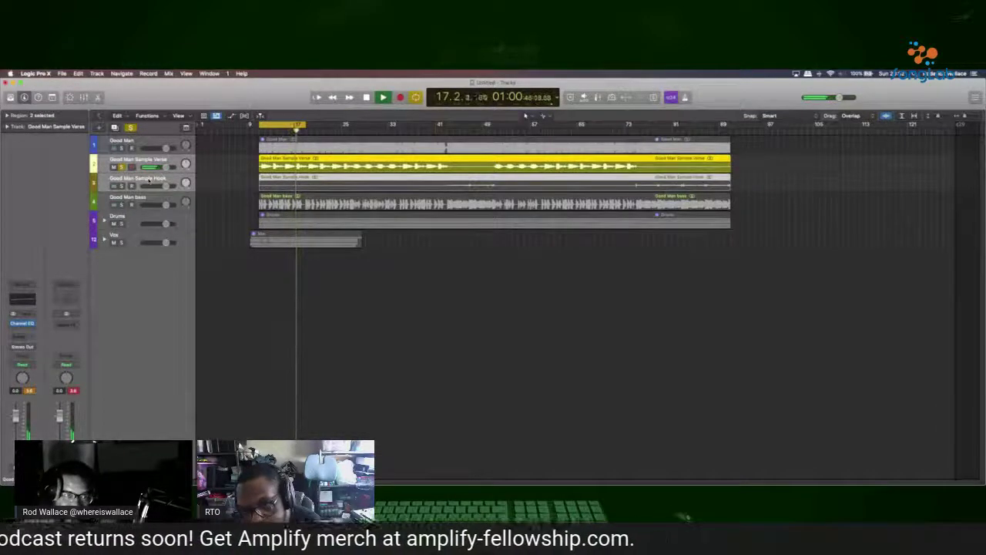
right_click(152, 160)
click(152, 180)
right_click(153, 180)
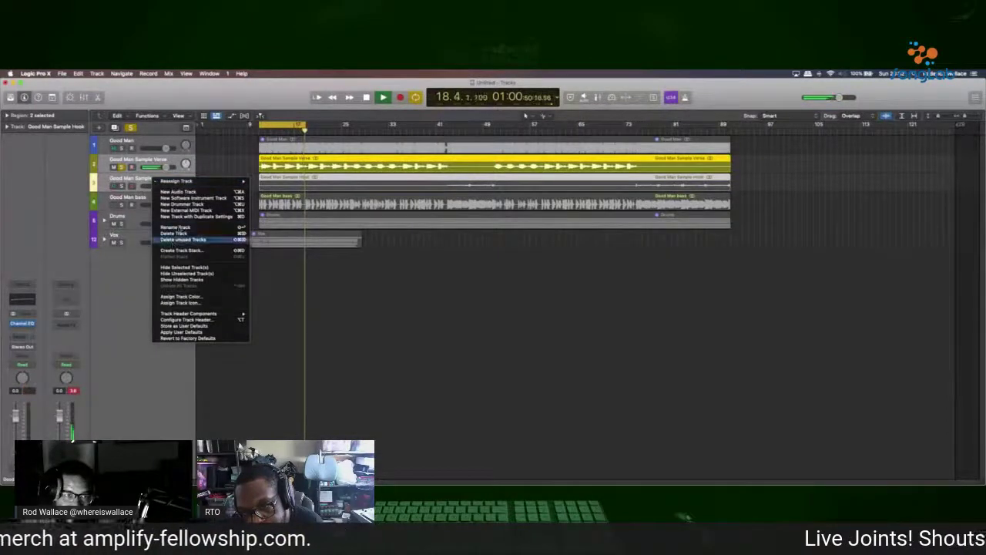
click(182, 279)
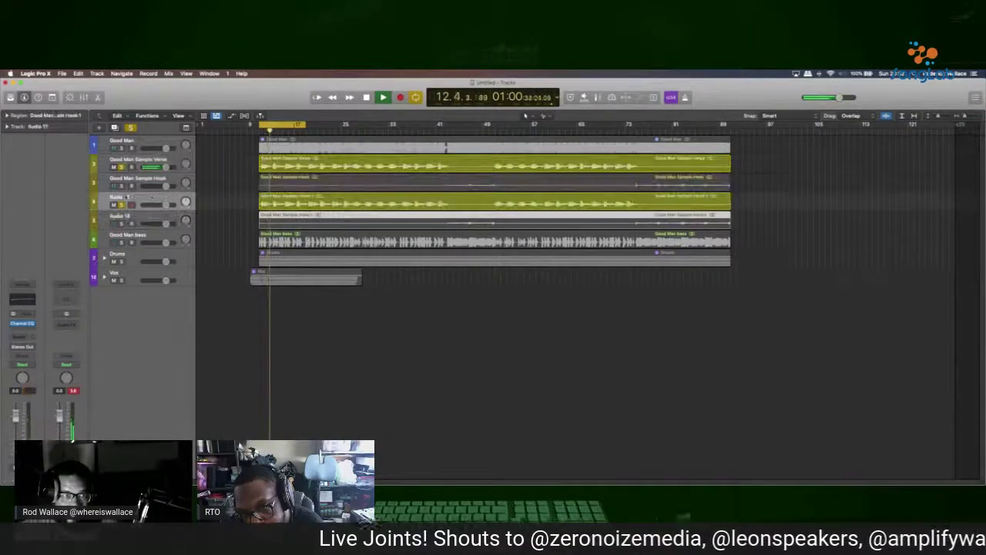
Rename the two duplicated tracks "filtered sample verse" and "filtered sample hook"
double_click(120, 197)
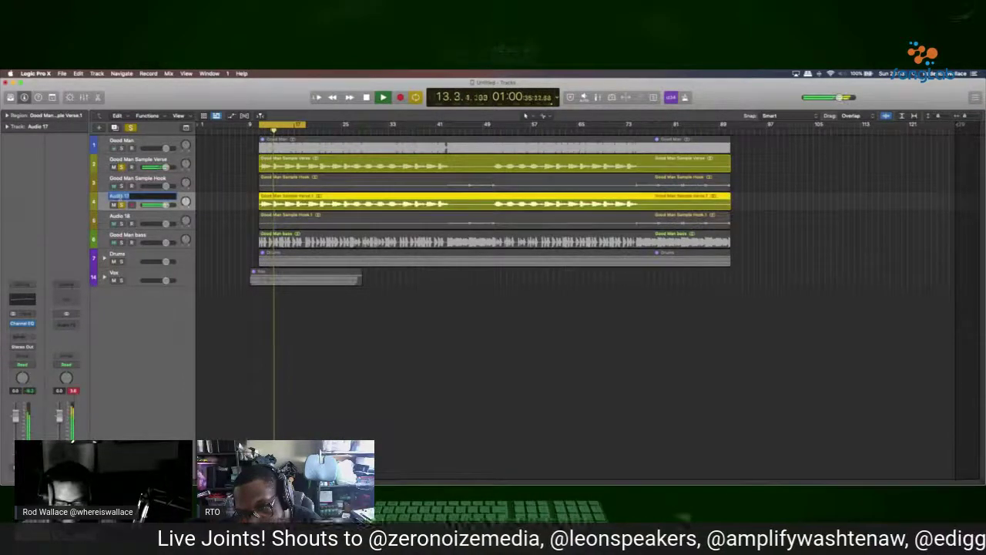
text(Verseed Sample)
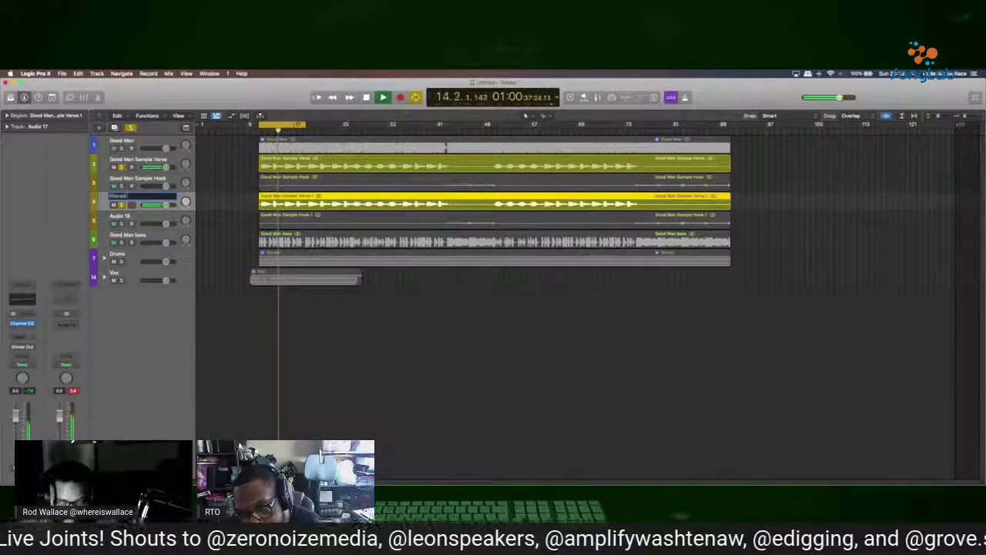
text( verse)
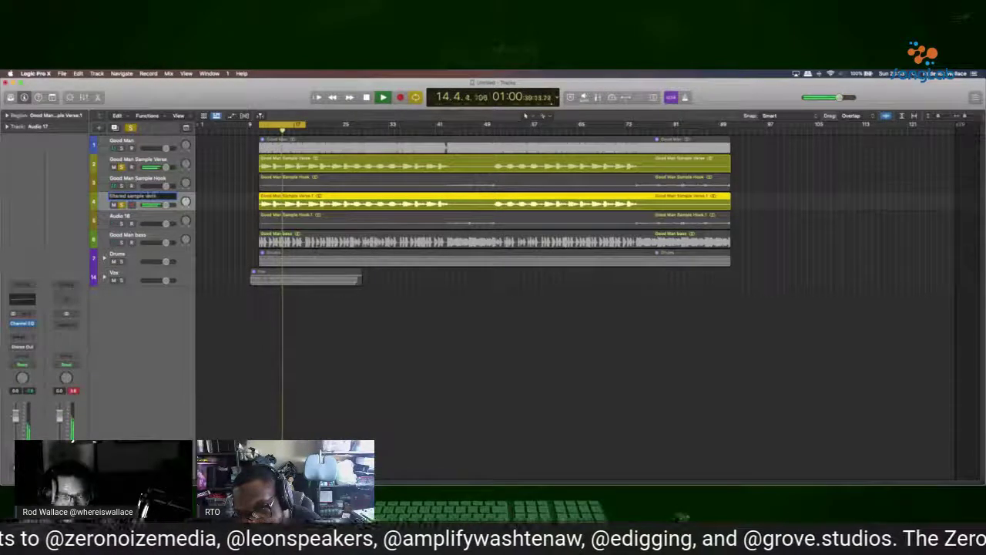
key(Return)
double_click(124, 216)
text(Filtered sam)
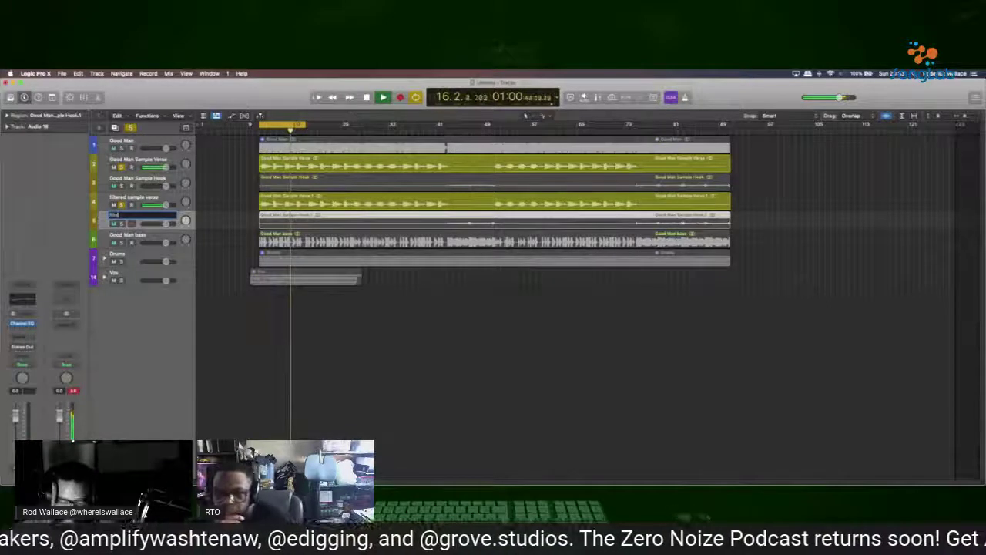
text(ple hook)
key(Return)
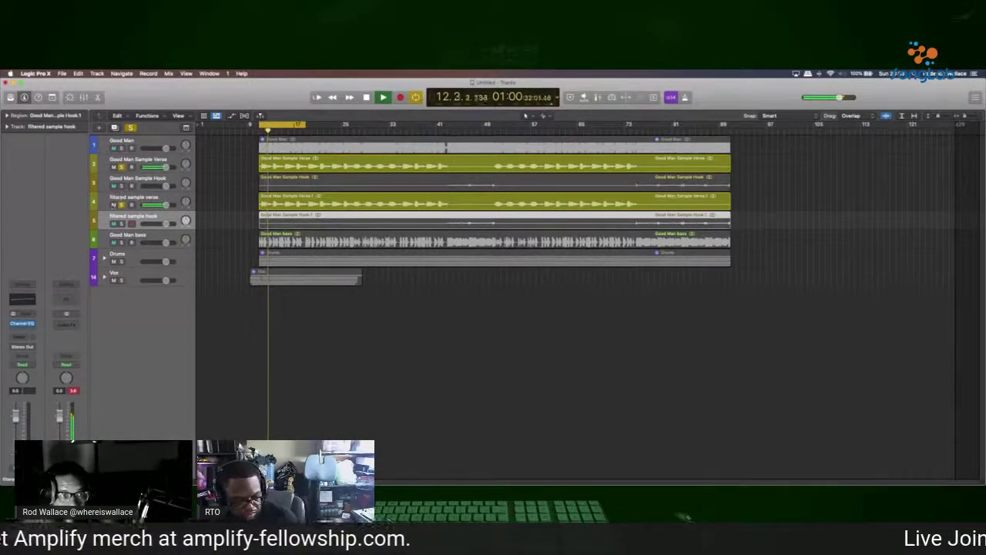
Mute the filtered sample verse track and solo the Good Man Sample Hook track, playing from about bar 42
click(121, 204)
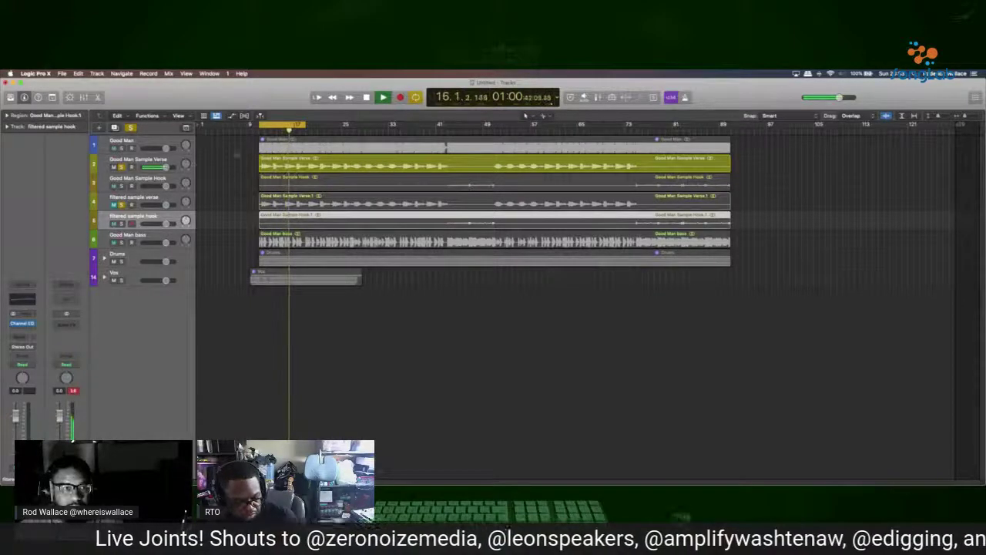
click(442, 127)
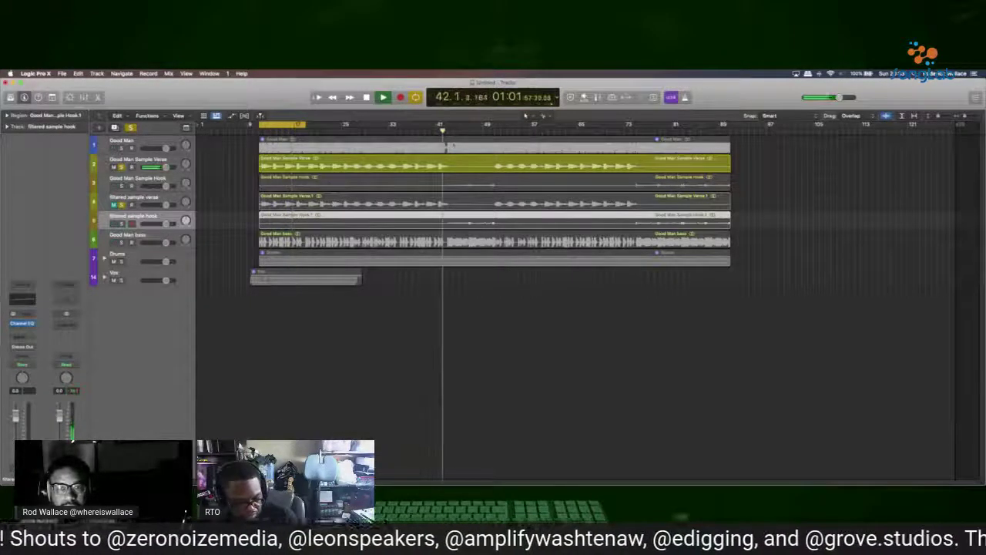
click(122, 185)
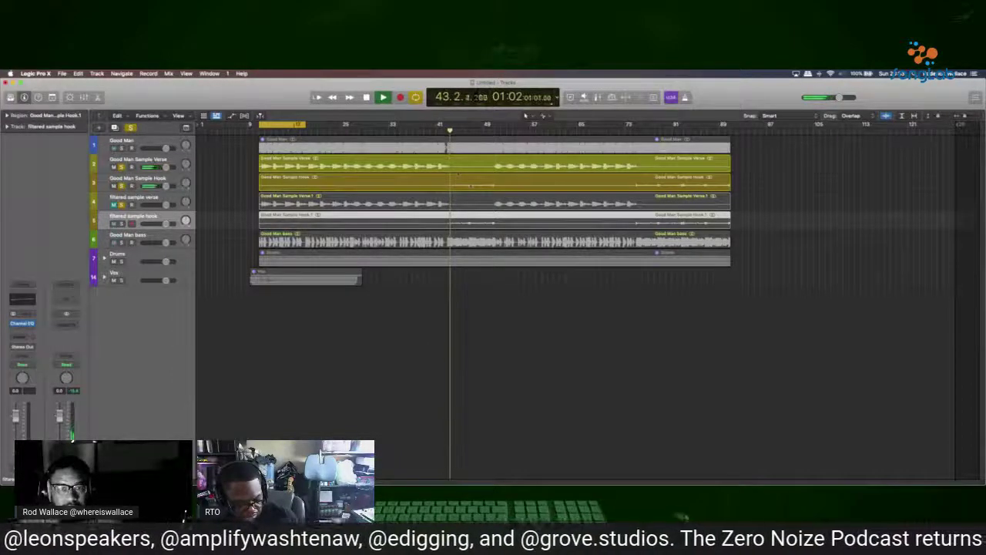
Trim the Good Man Sample Hook region to start at about bar 41 and remove its empty section between about bars 52 and 74
click(470, 186)
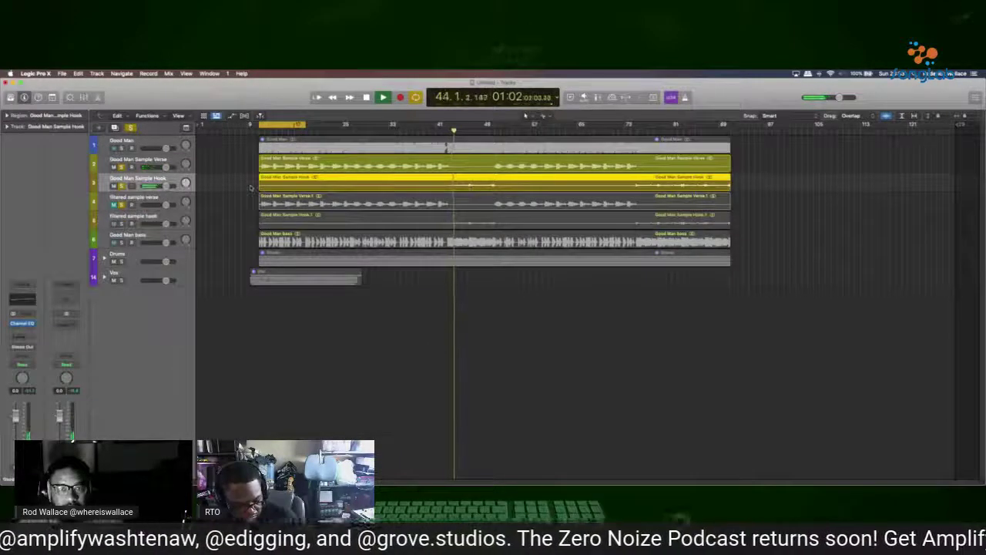
drag(259, 186, 438, 192)
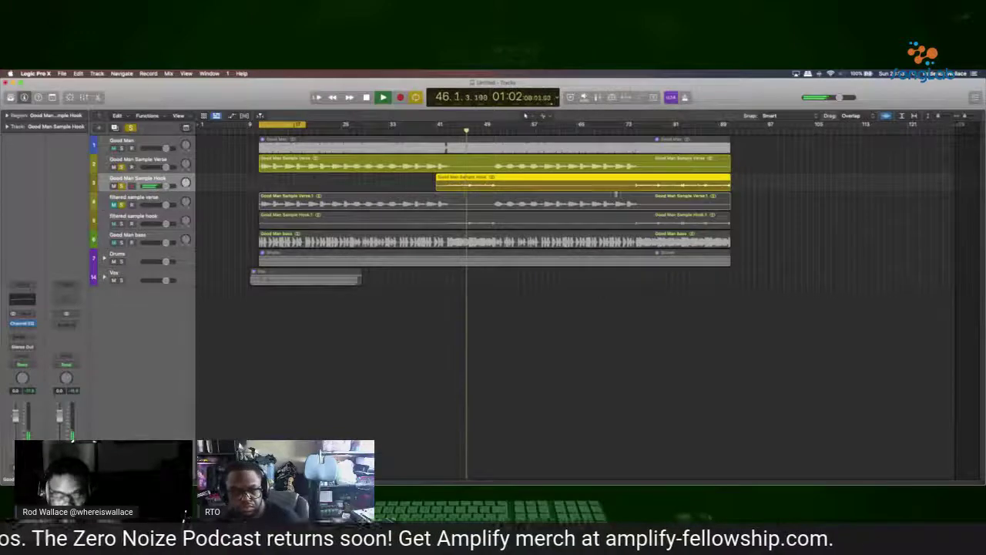
click(626, 183)
drag(626, 185, 509, 187)
drag(506, 188, 502, 189)
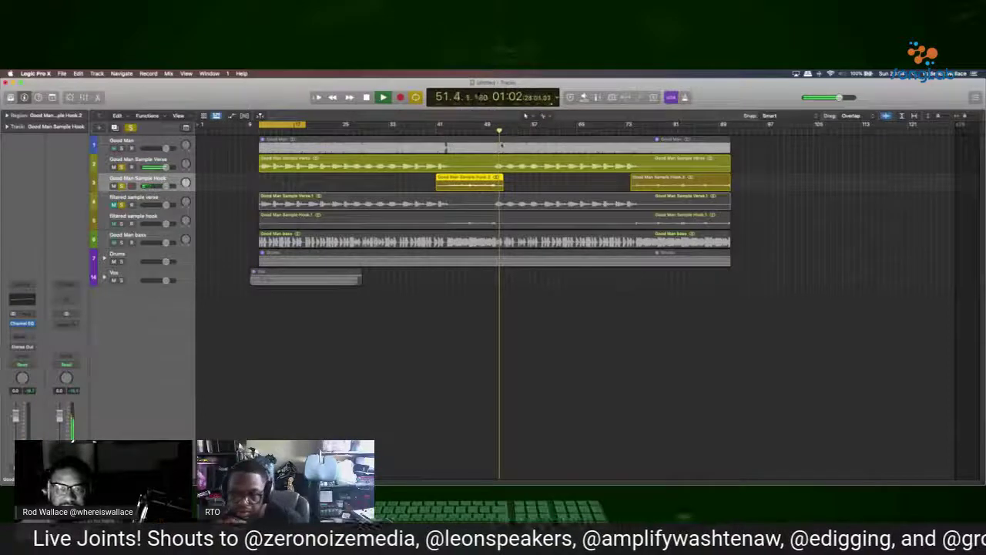
Unmute the filtered sample verse track and audition it from about bar 23 with the Good Man Sample Verse and Sample Hook tracks muted
key(alt+comma)
click(156, 161)
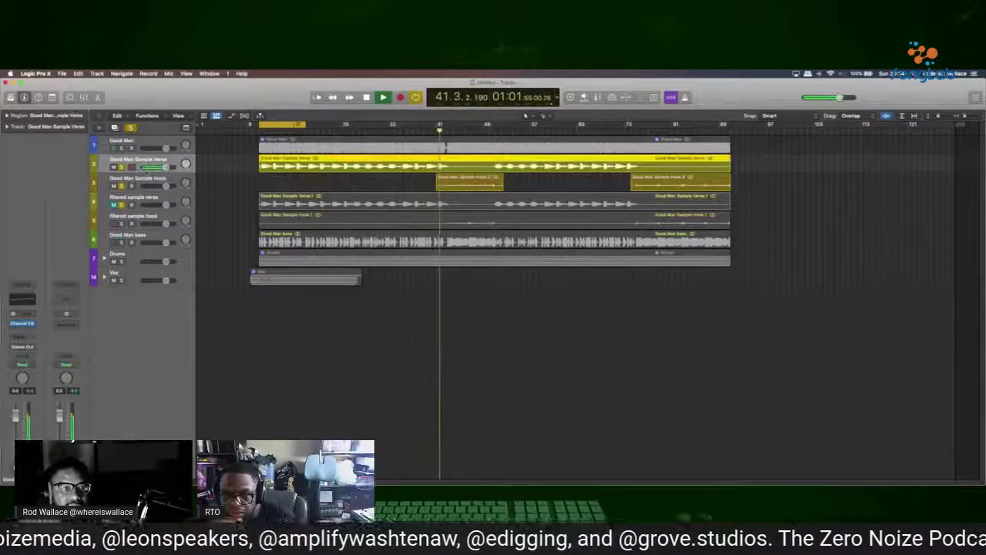
click(139, 200)
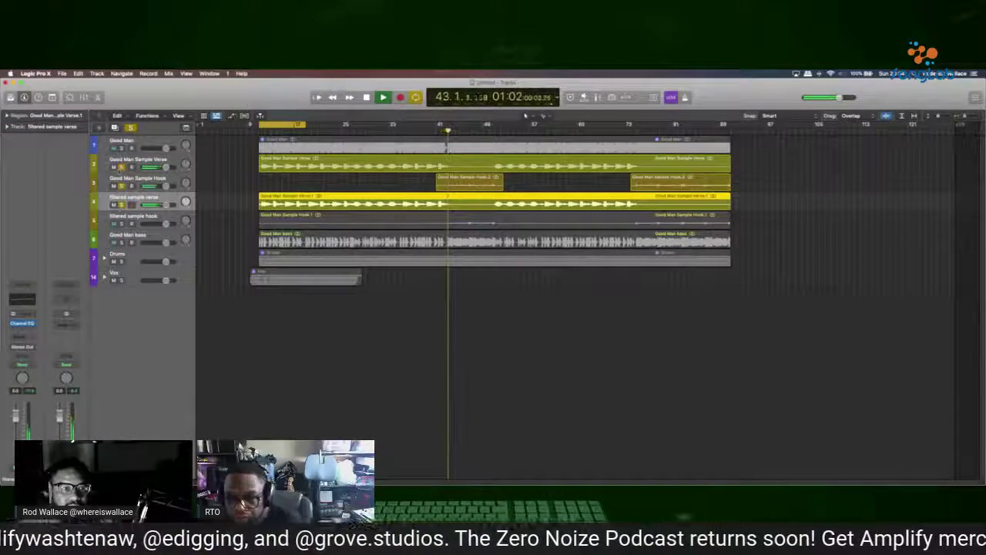
click(113, 186)
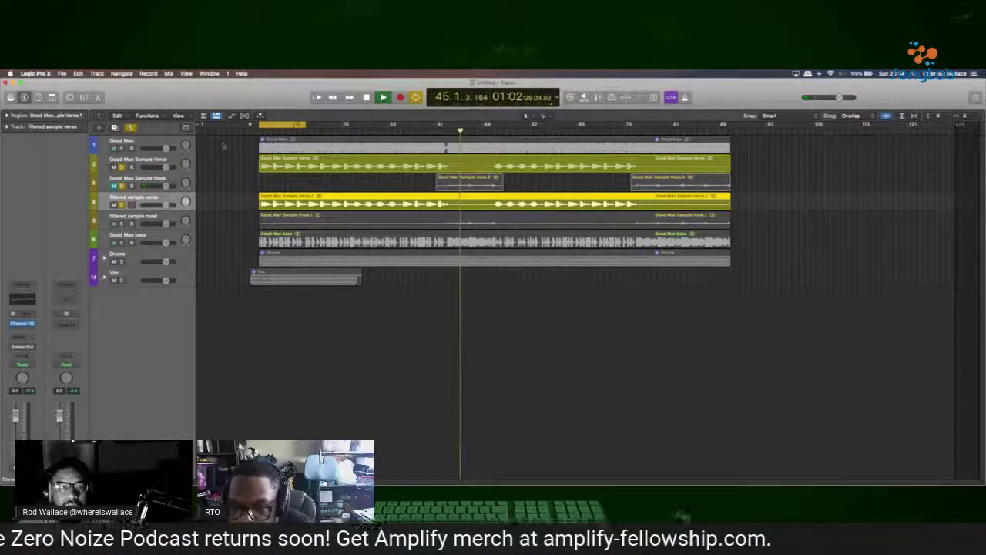
click(329, 126)
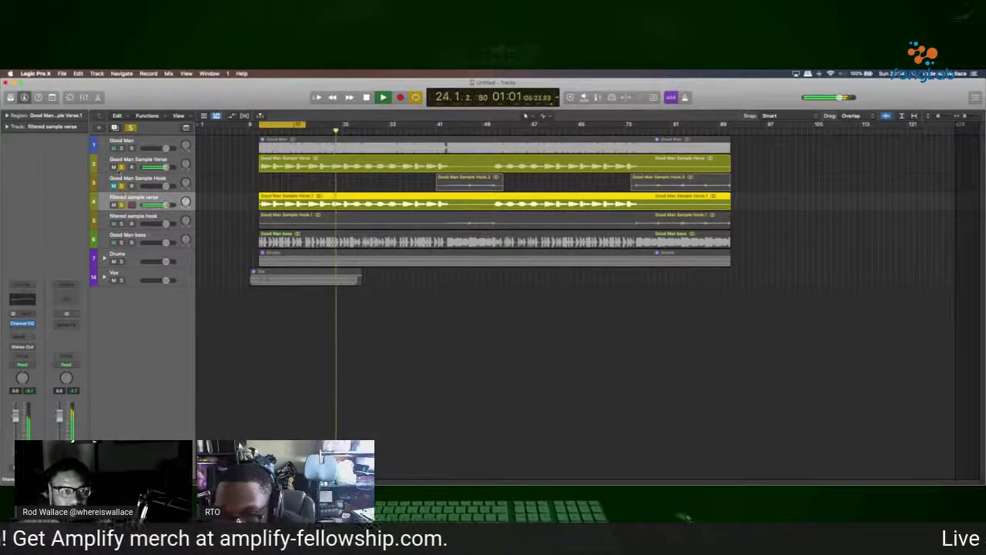
click(121, 167)
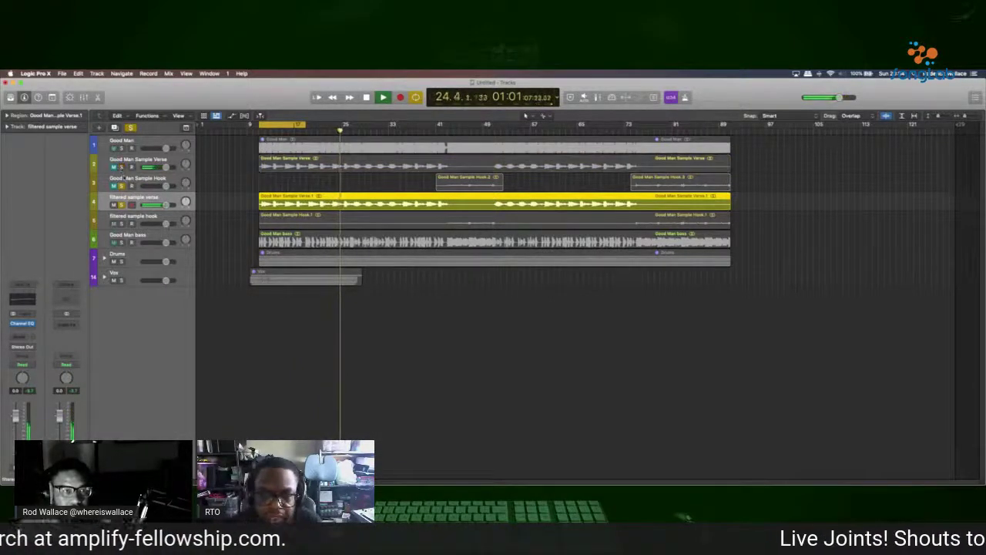
Stop playback, clear the remaining track solos, and unmute the Good Man Sample Verse and Sample Hook tracks
click(121, 185)
key(space)
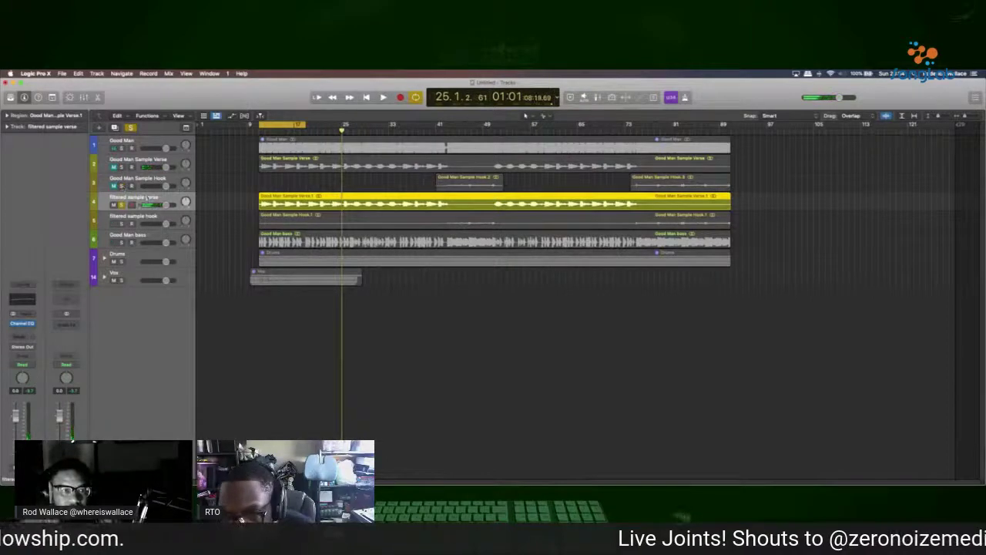
click(121, 205)
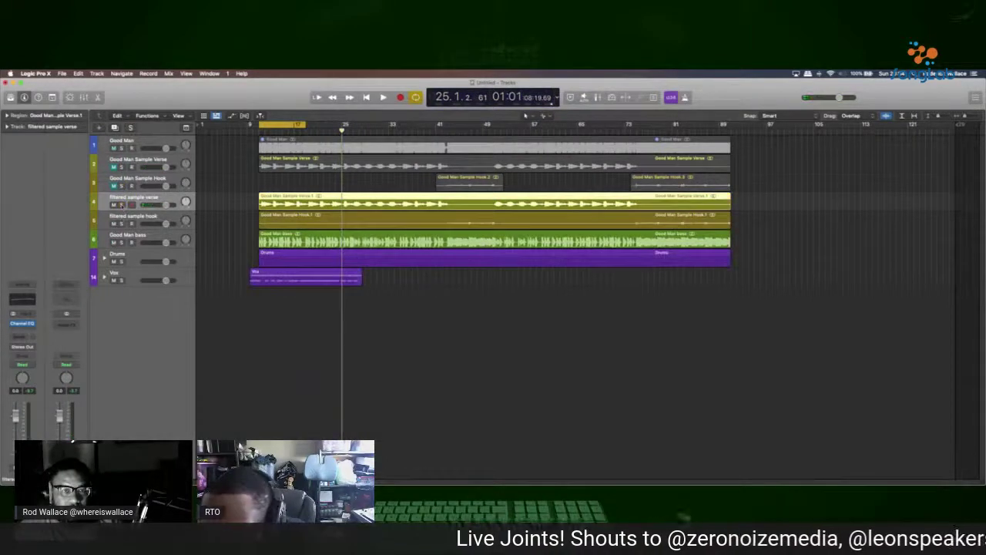
click(104, 259)
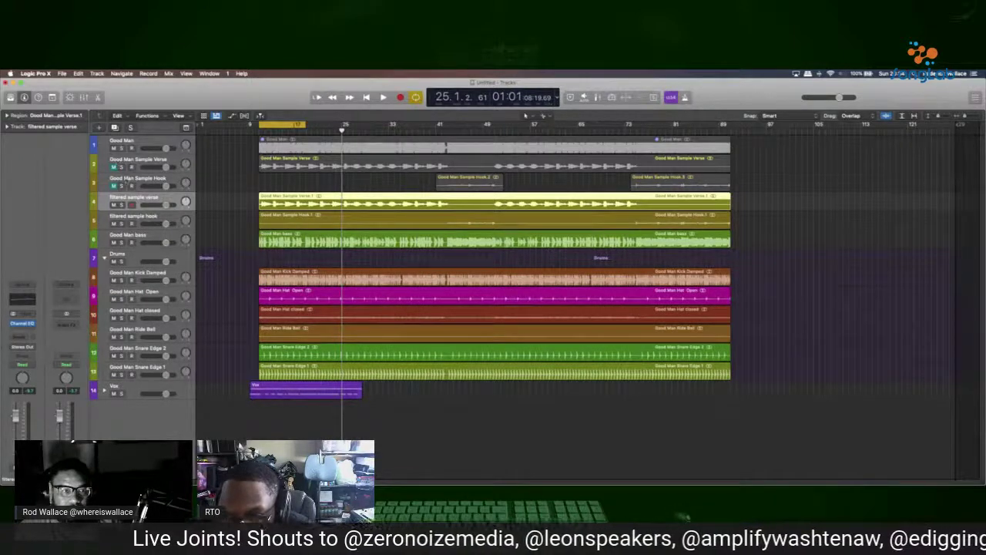
click(113, 186)
click(114, 166)
click(114, 166)
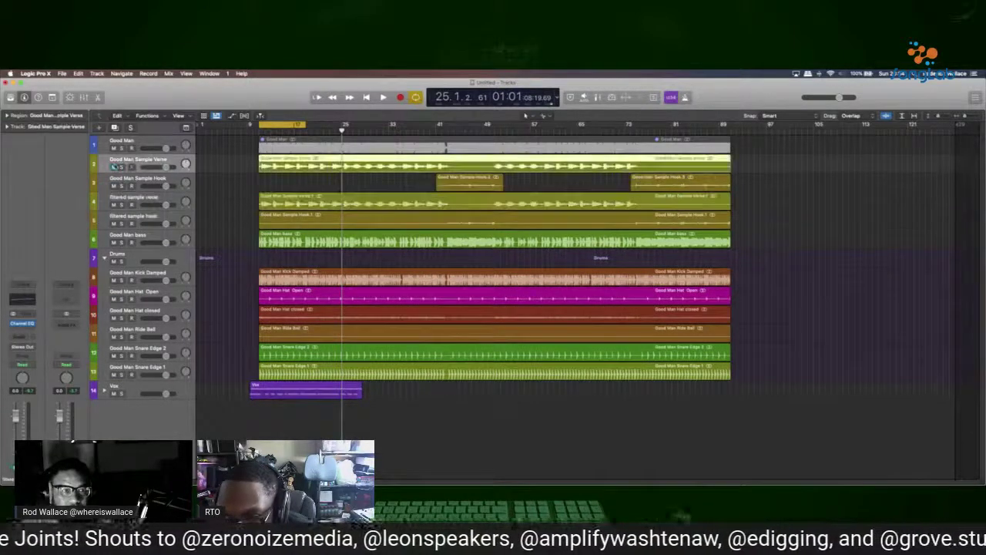
Move the filtered sample verse track directly below Good Man Sample Verse and briefly play the full mix around the hook
drag(134, 198, 144, 177)
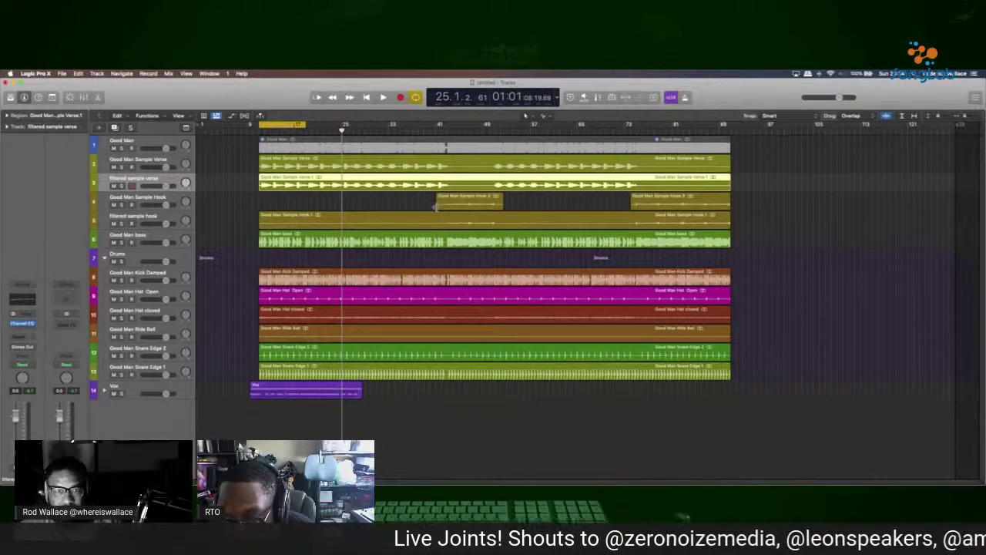
key(space)
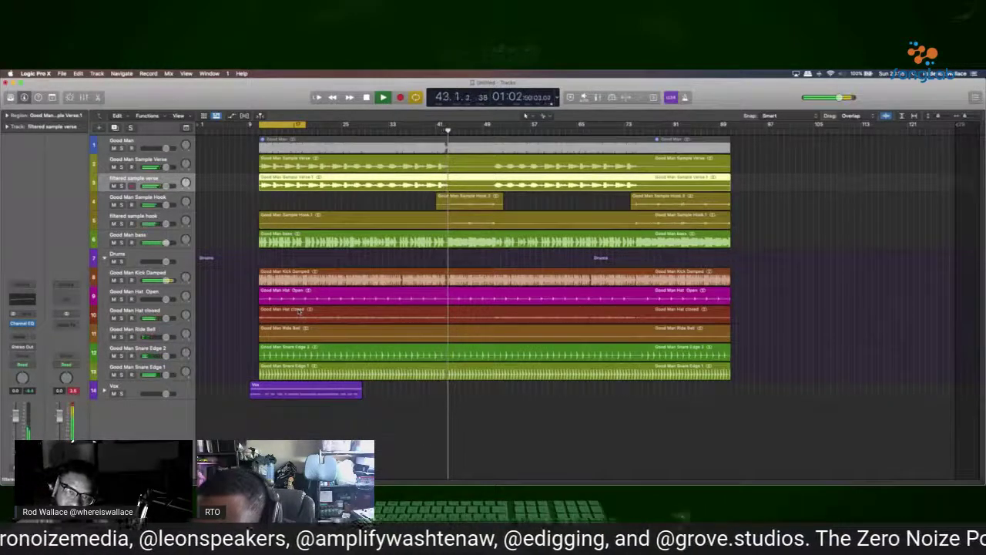
key(space)
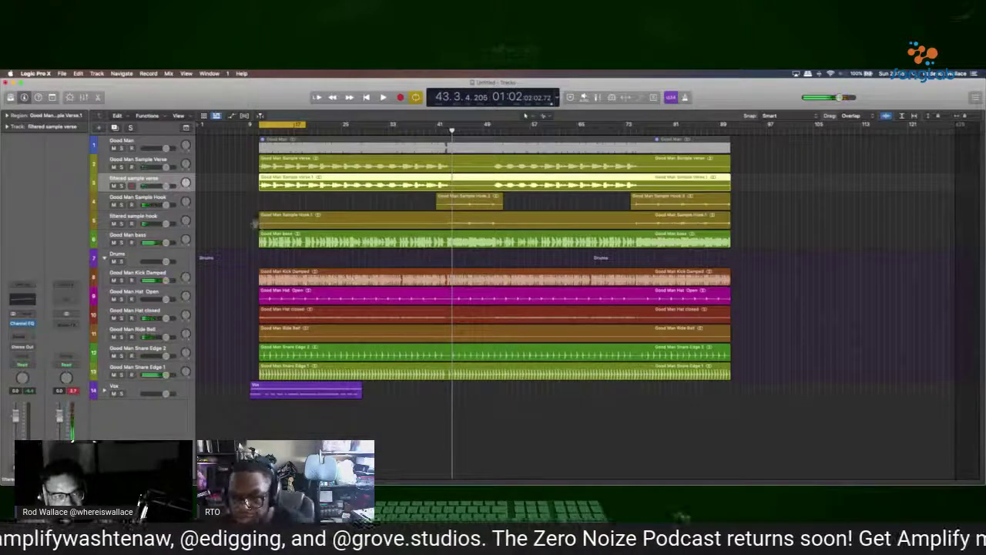
Trim the filtered sample hook region to start at about bar 41 and delete its section between the two hooks, matching the Sample Hook track
drag(258, 224, 436, 225)
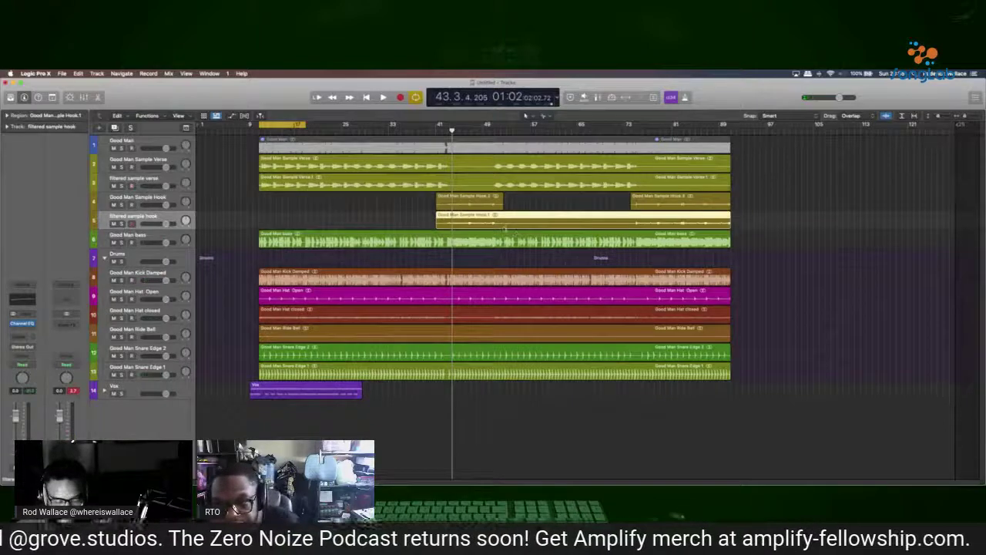
click(504, 221)
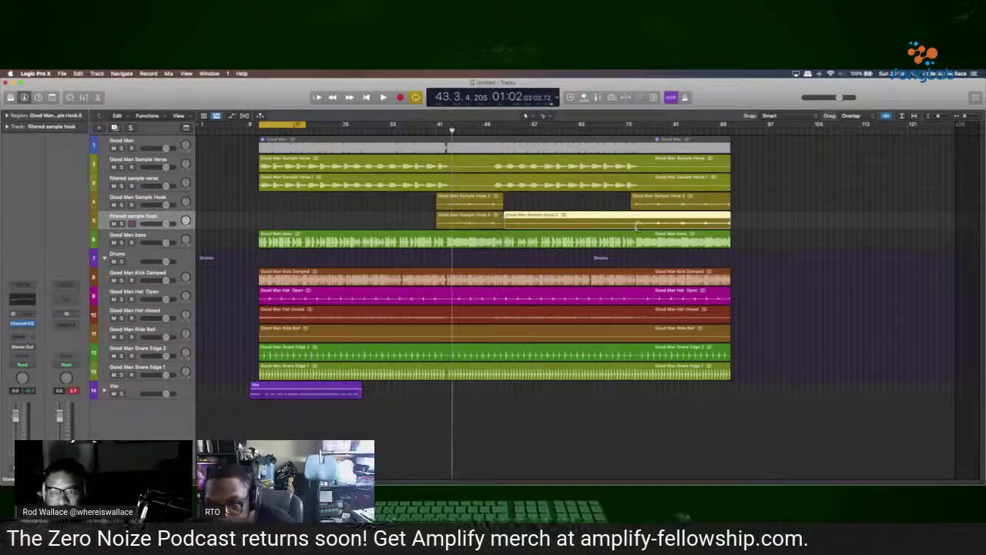
click(632, 221)
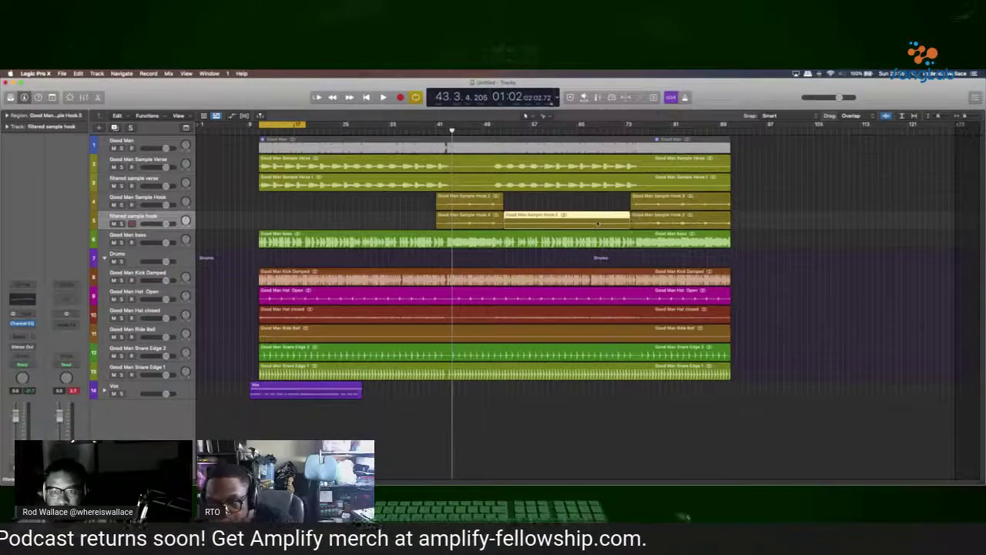
key(Delete)
key(space)
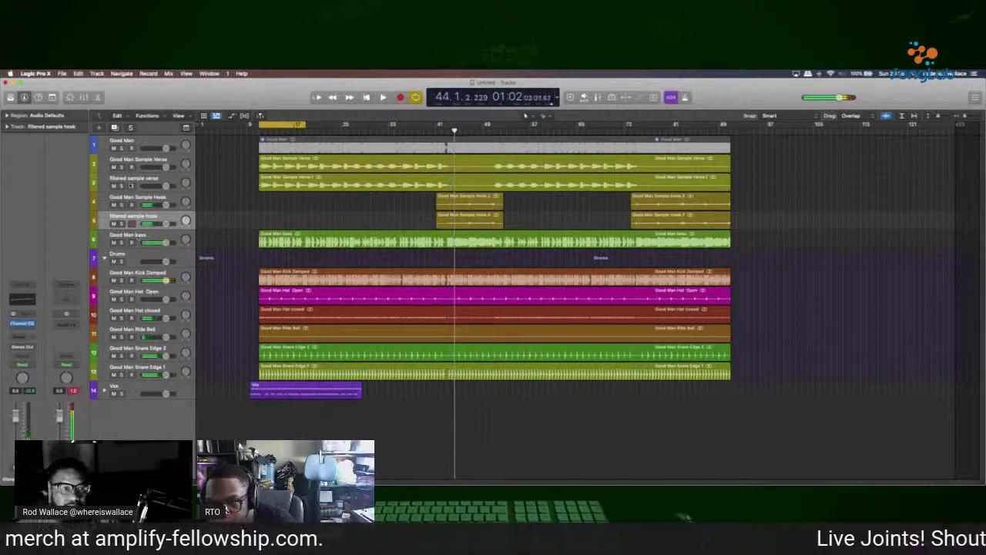
Solo the filtered sample verse track during playback from about bar 15 and load the "filtered baseline" channel strip setting on it
click(141, 178)
drag(454, 130, 283, 129)
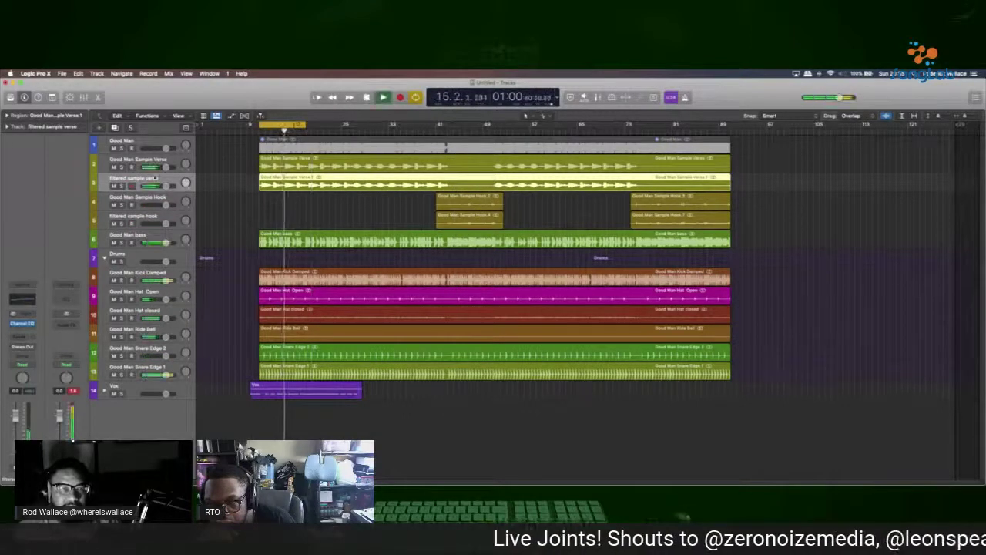
click(121, 186)
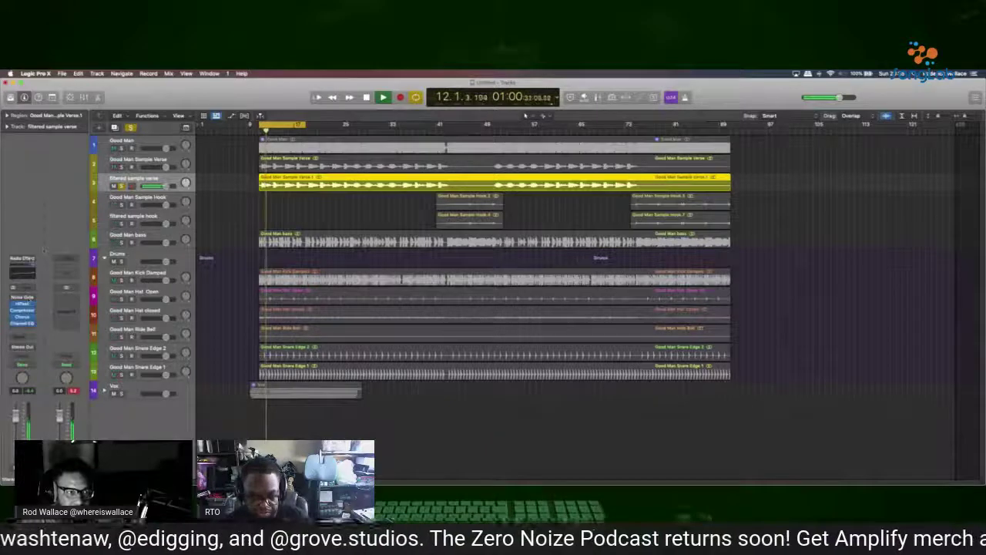
click(22, 258)
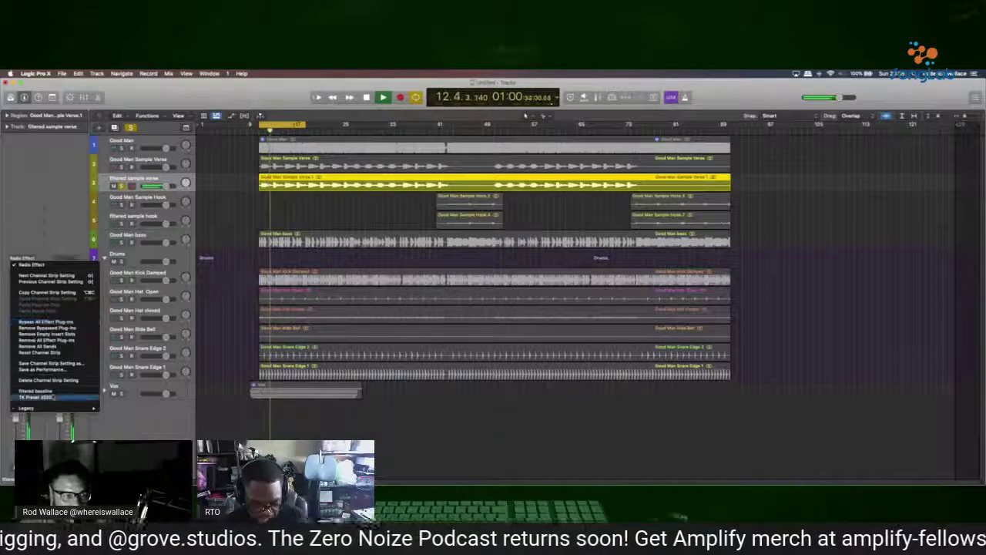
click(53, 391)
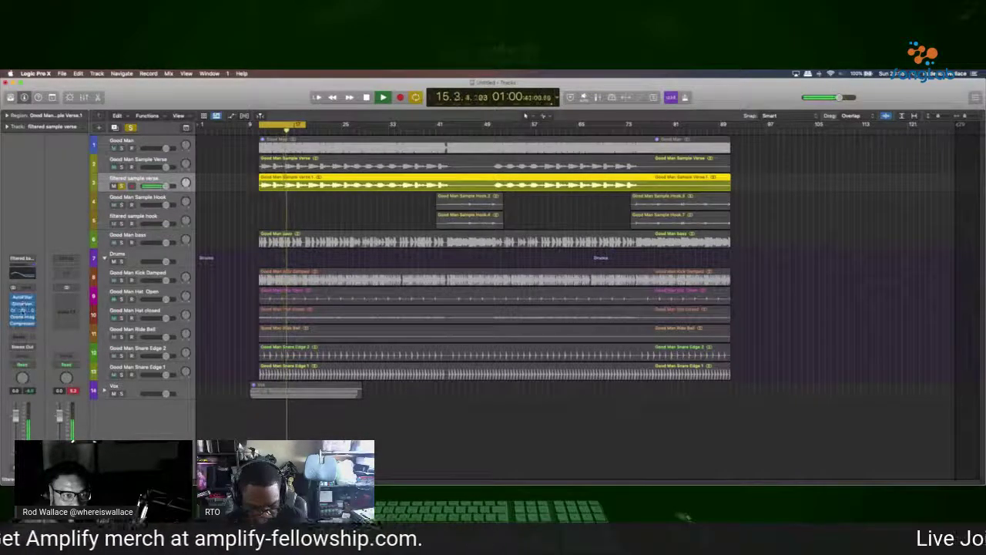
Boost the low band to about +11.6 dB at 102 Hz in the filtered sample verse track's Channel EQ
click(21, 309)
drag(382, 267, 400, 257)
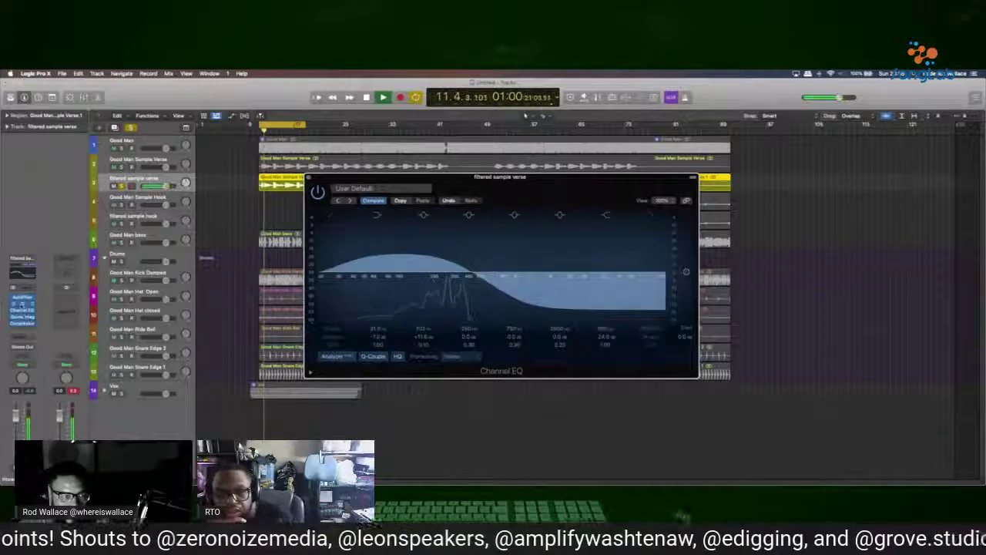
click(13, 324)
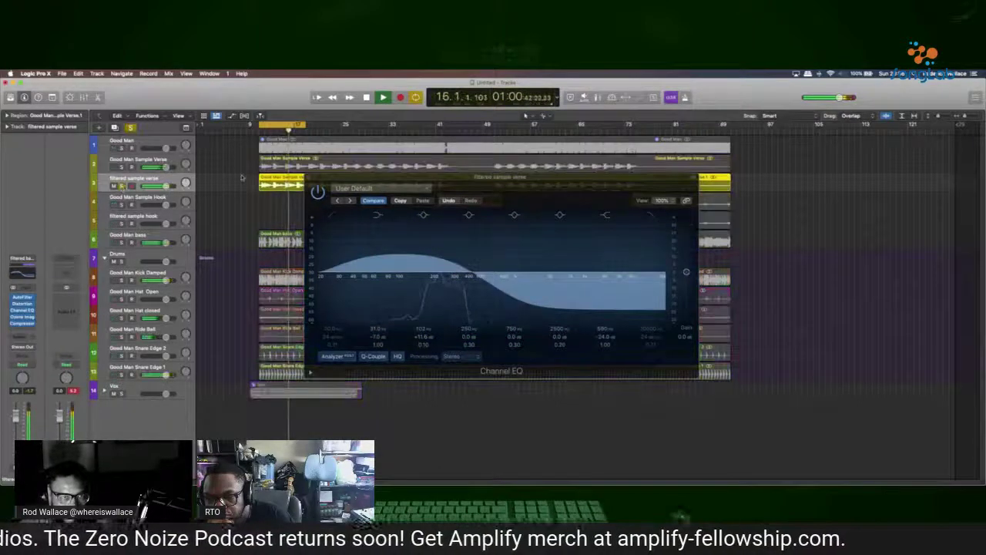
drag(341, 179, 427, 257)
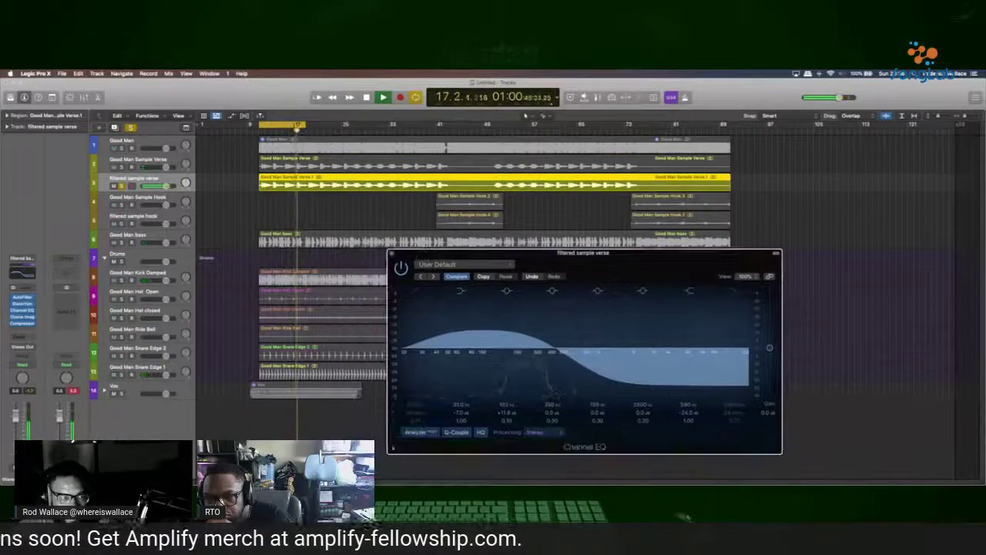
Adjust the cutoff and set the fatness to 75% in the filtered sample verse track's AutoFilter, closing the plug-in
click(21, 297)
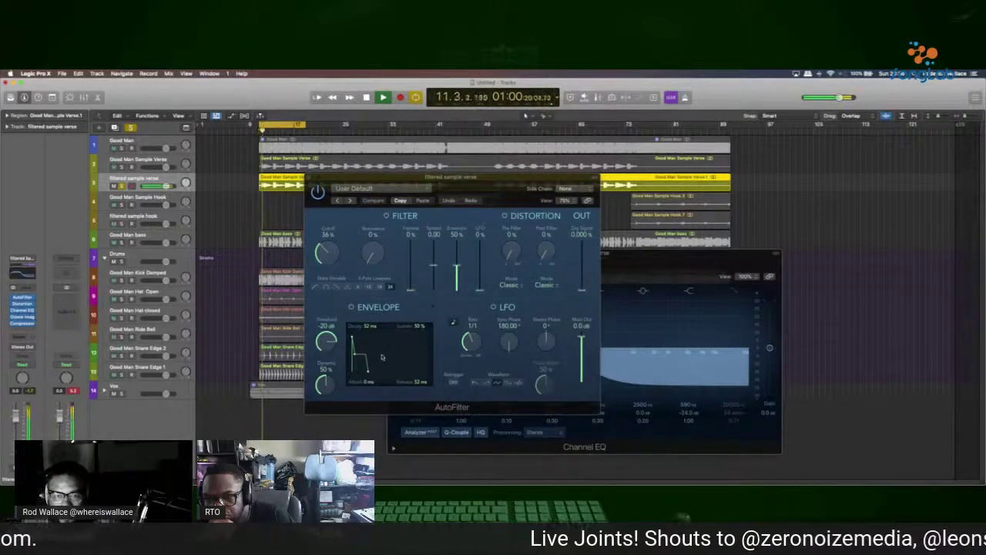
mouse_move(326, 254)
mouse_down()
mouse_move(327, 265)
mouse_move(347, 202)
mouse_move(342, 258)
mouse_up()
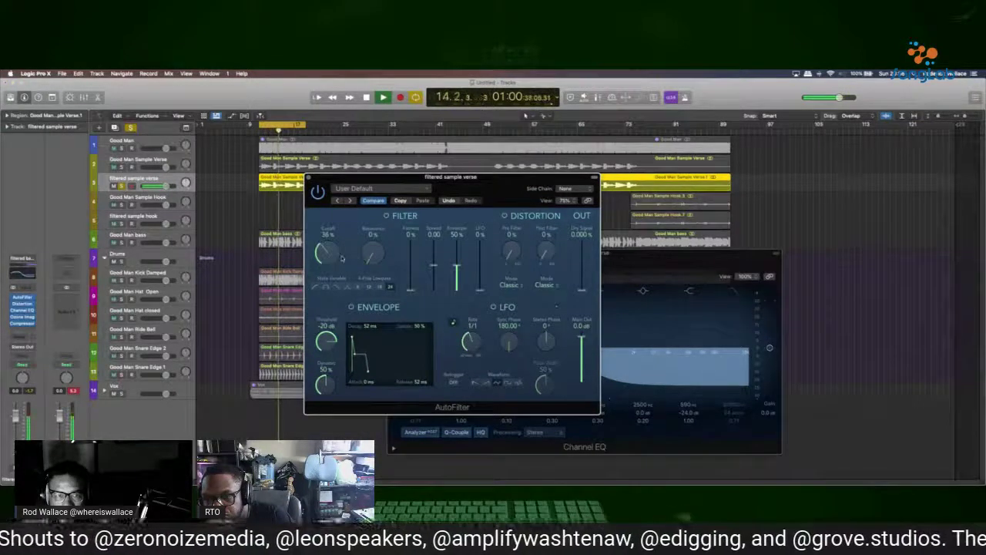
drag(412, 293, 413, 255)
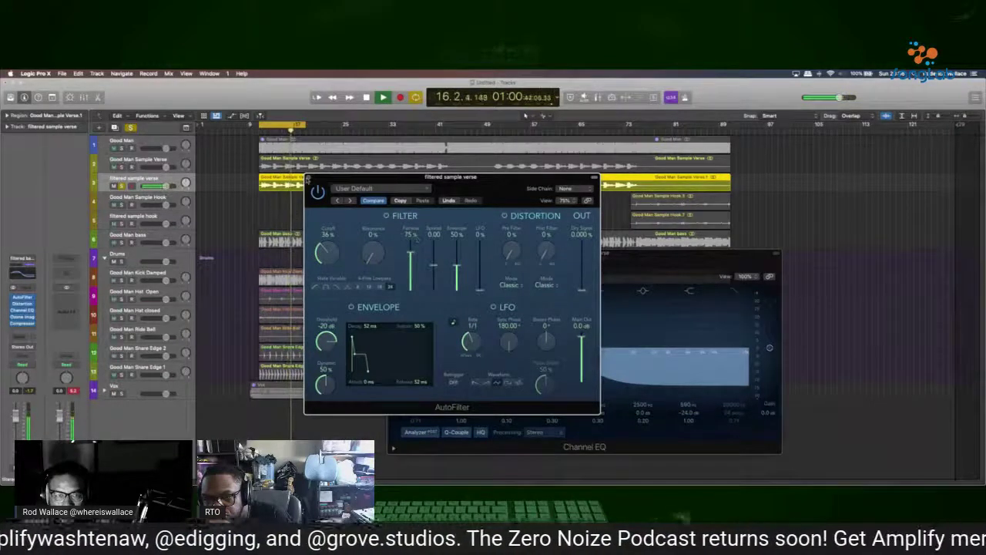
key(super+w)
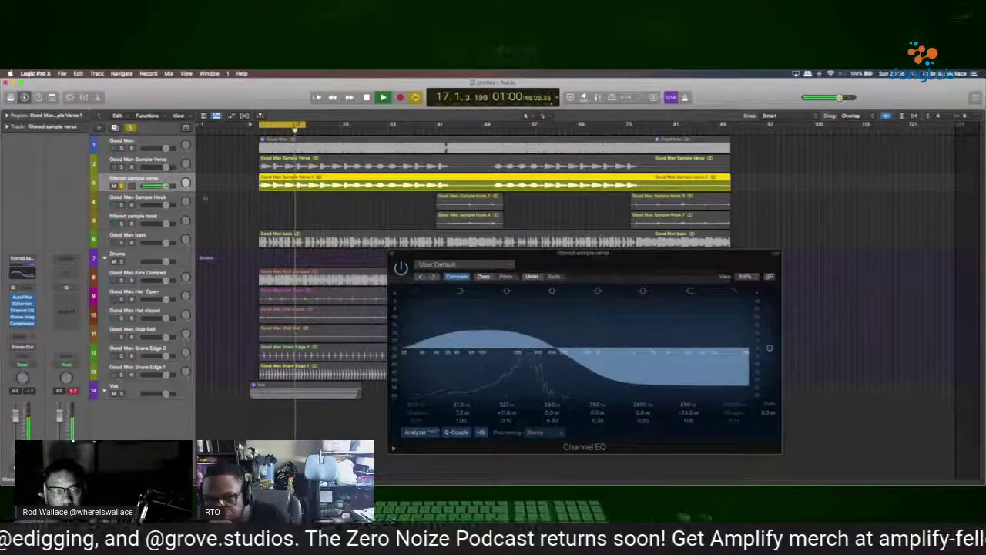
Stop playback, split the filtered sample verse region at bar 19, and mute both resulting regions
key(space)
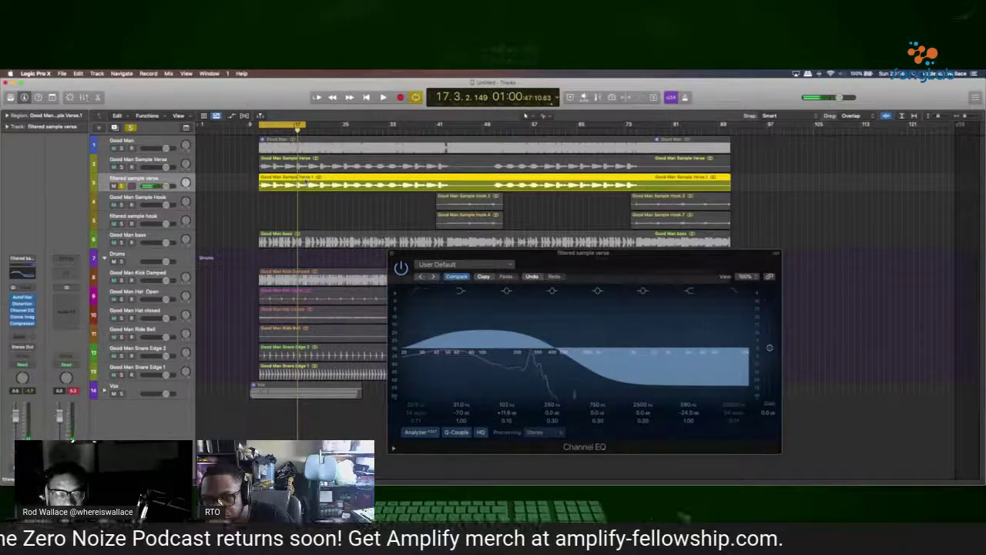
key(super+Right)
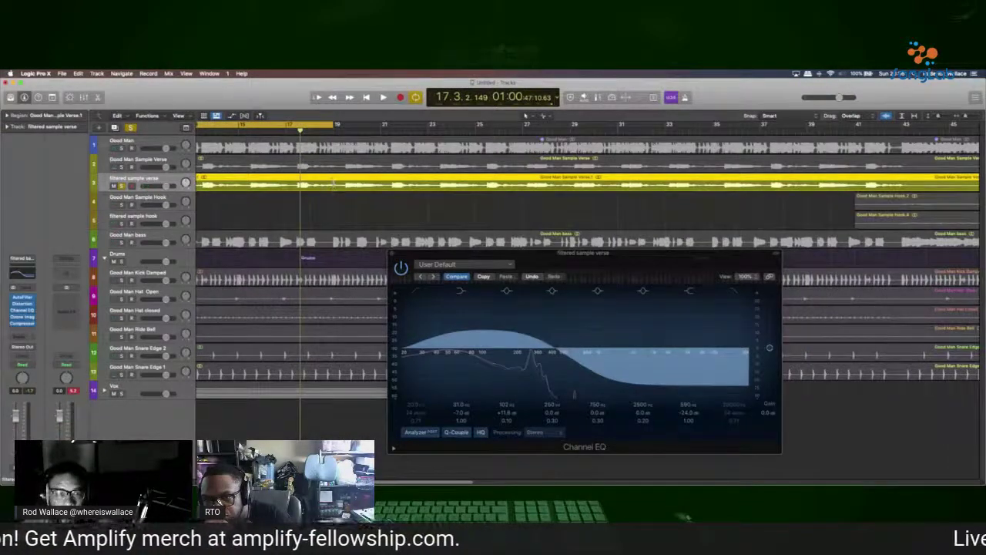
click(334, 183)
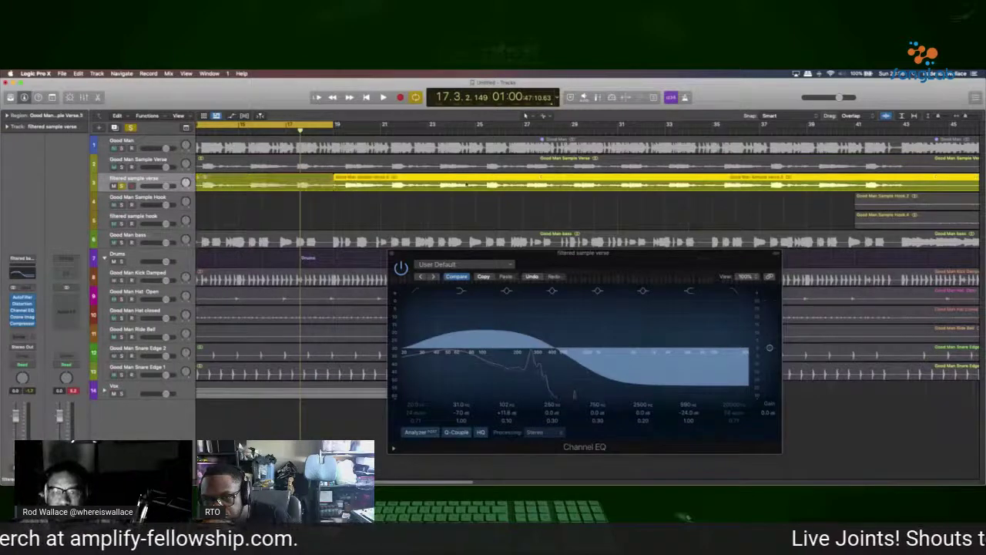
click(363, 205)
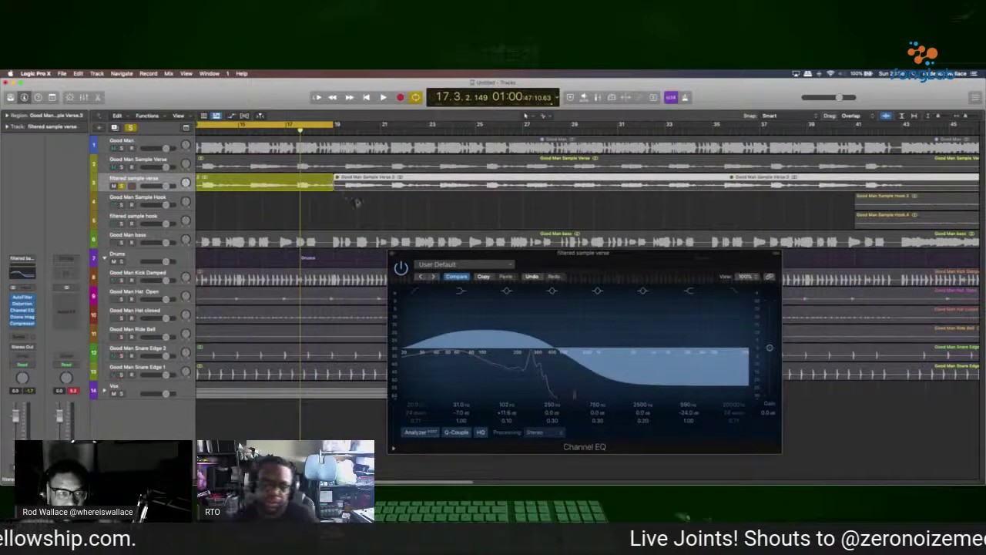
key(z)
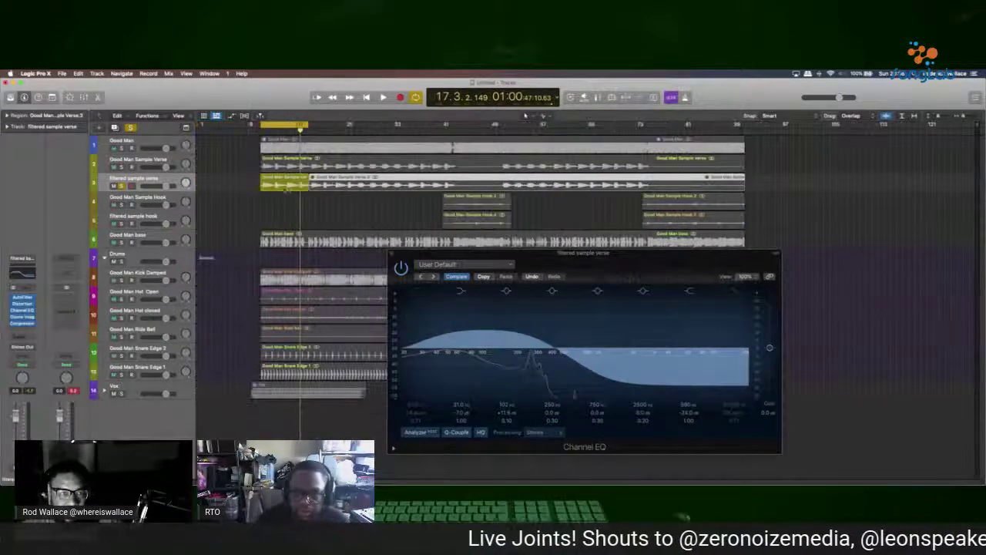
click(289, 185)
click(289, 190)
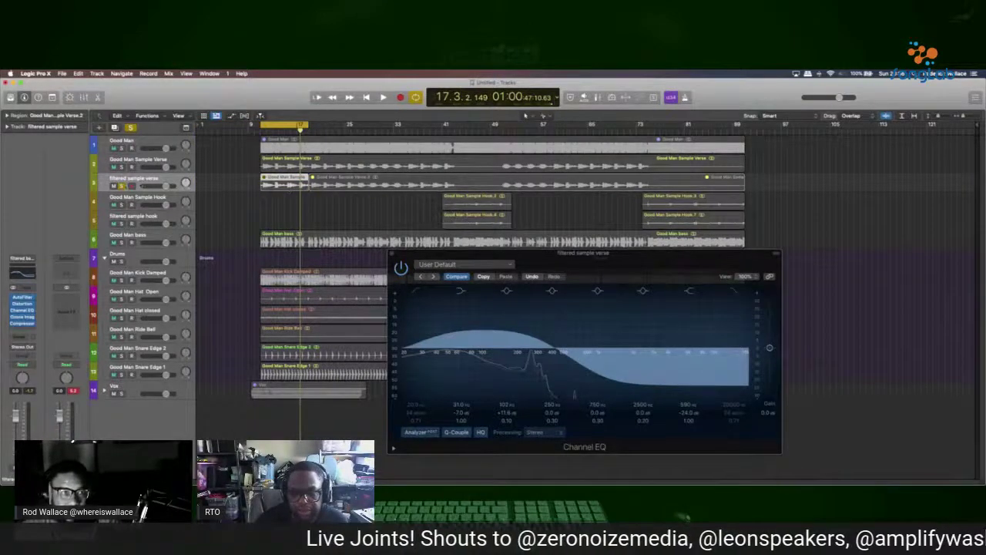
Resume playback with the filtered sample verse solo cleared, and solo the Good Man bass track
key(space)
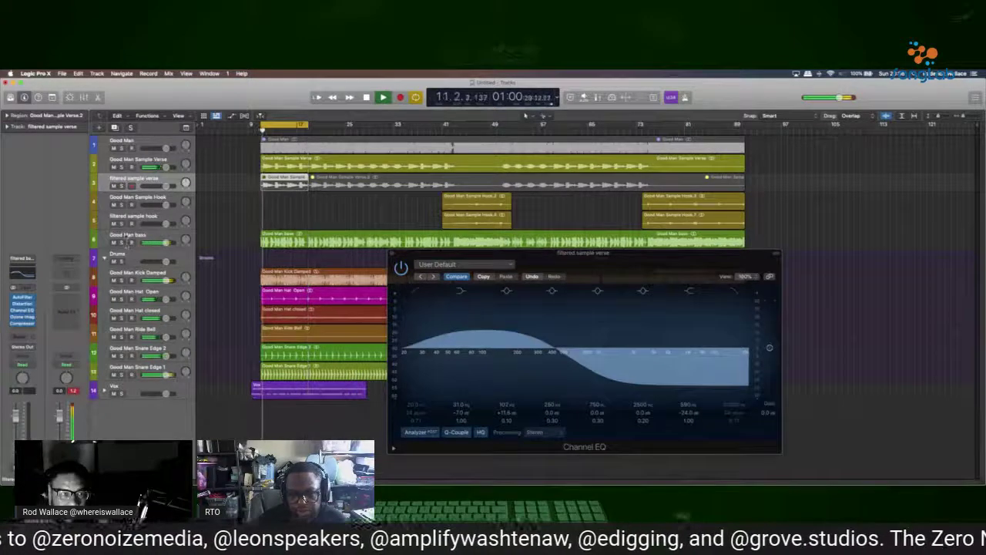
click(122, 241)
click(131, 237)
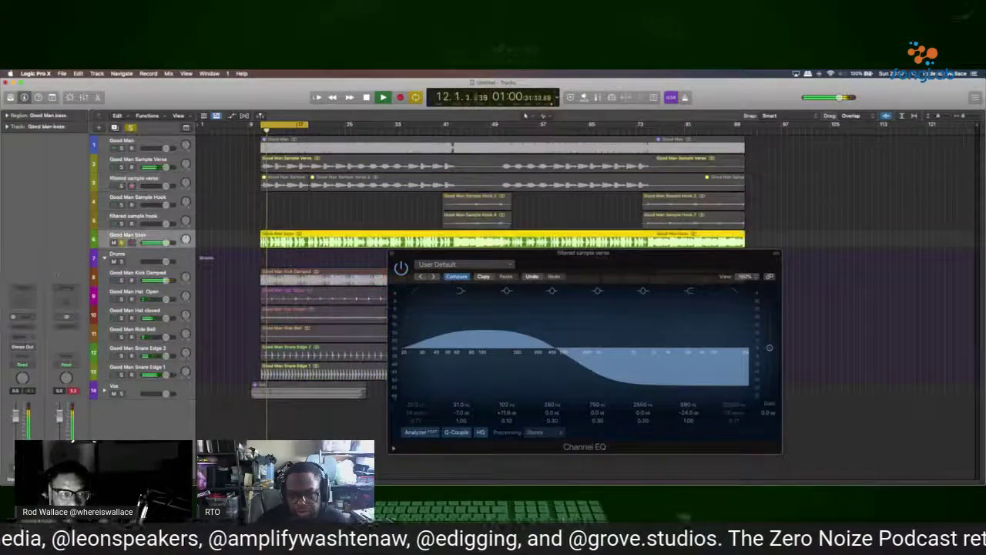
Add a Channel EQ to Good Man bass, pulling the high shelf far down and enabling a gentle low cut
click(30, 304)
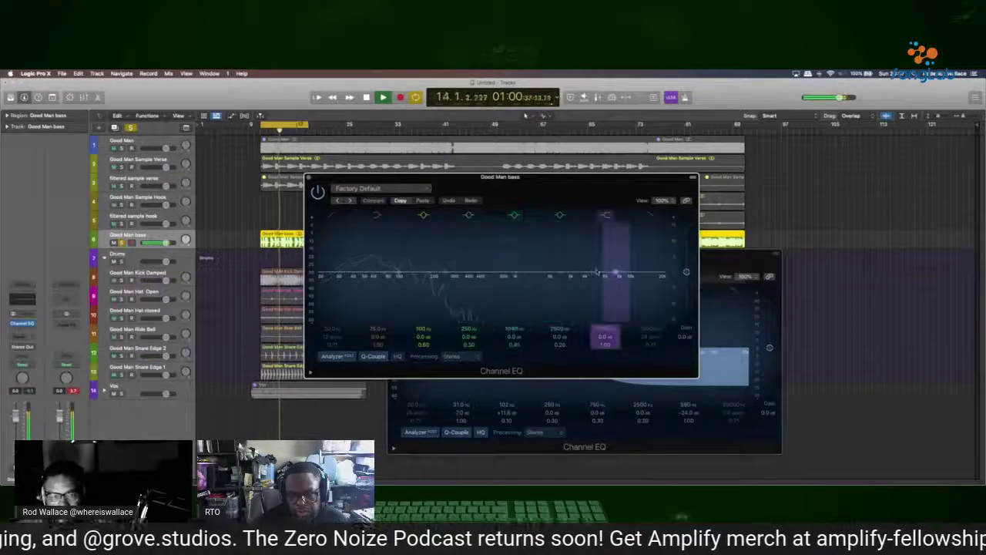
drag(612, 276, 604, 354)
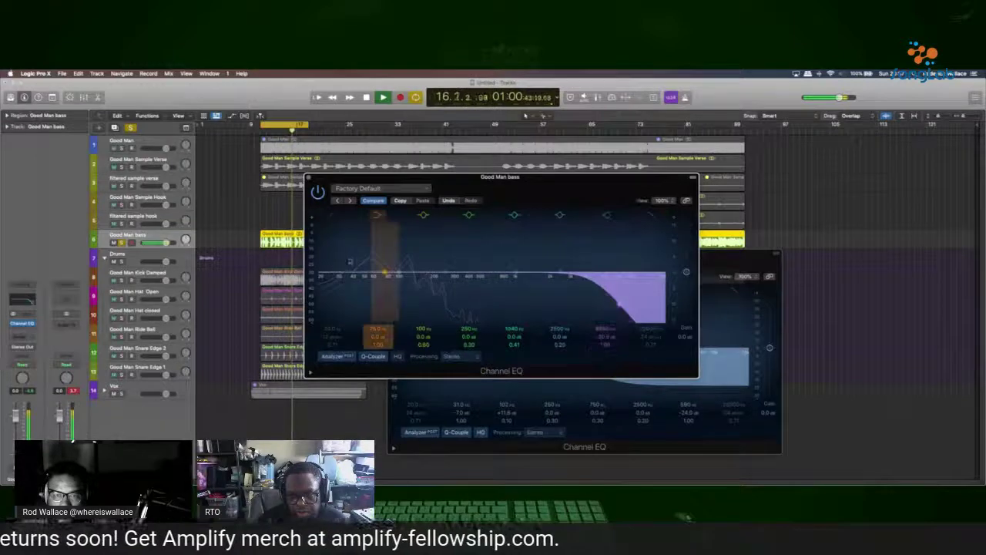
click(309, 177)
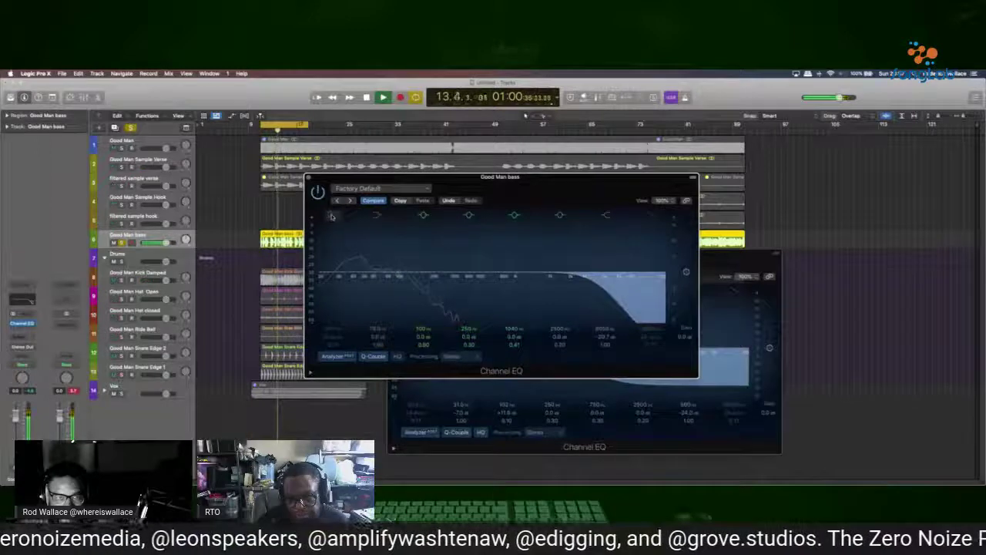
mouse_move(326, 283)
mouse_down()
mouse_move(381, 273)
mouse_move(329, 272)
mouse_up()
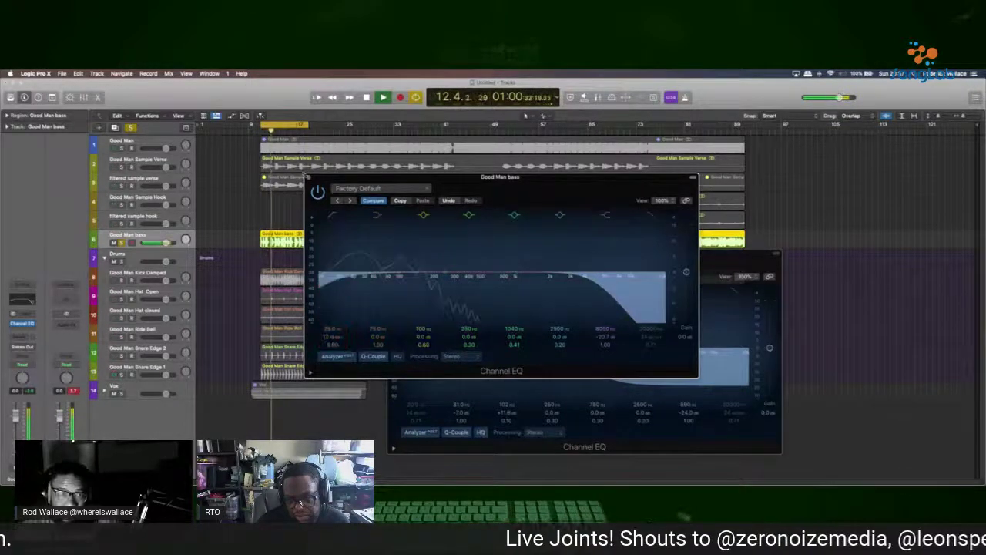
click(309, 178)
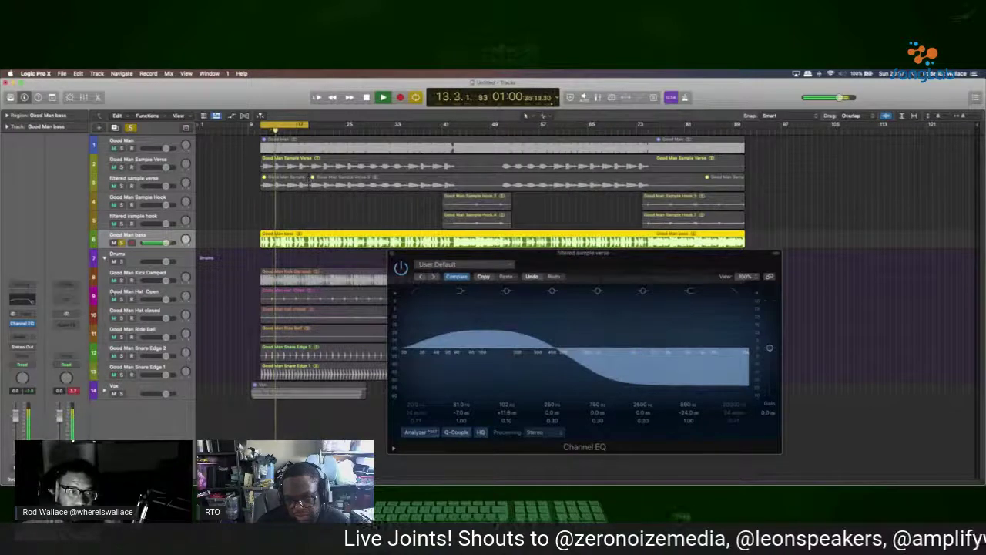
Load the user channel strip setting "master bus" on the stereo output channel in the mixer
key(super+2)
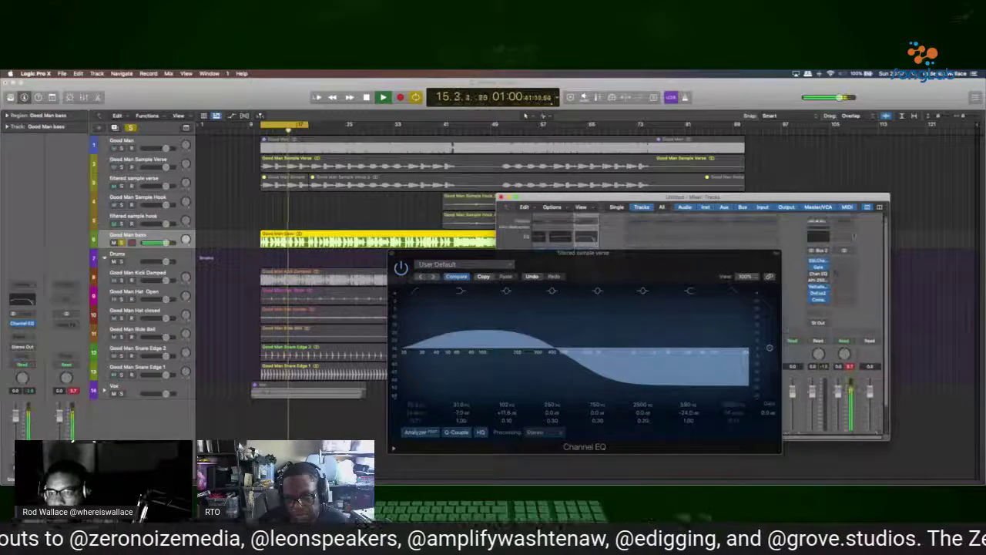
click(846, 227)
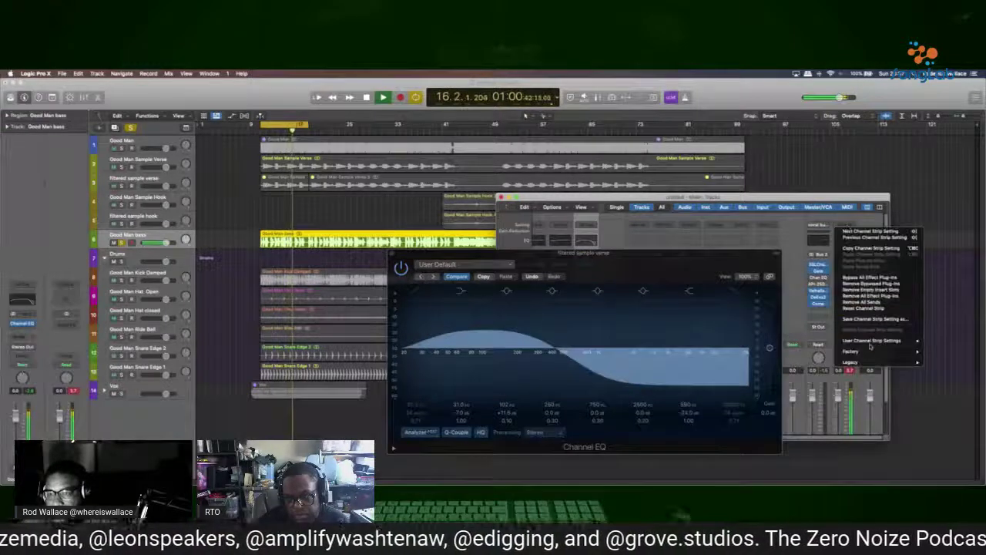
mouse_move(871, 340)
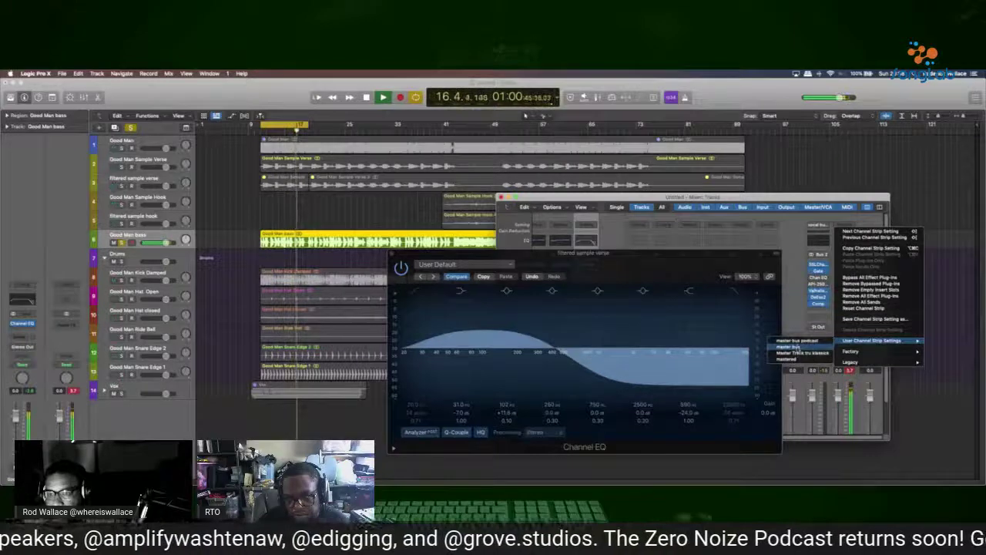
click(796, 341)
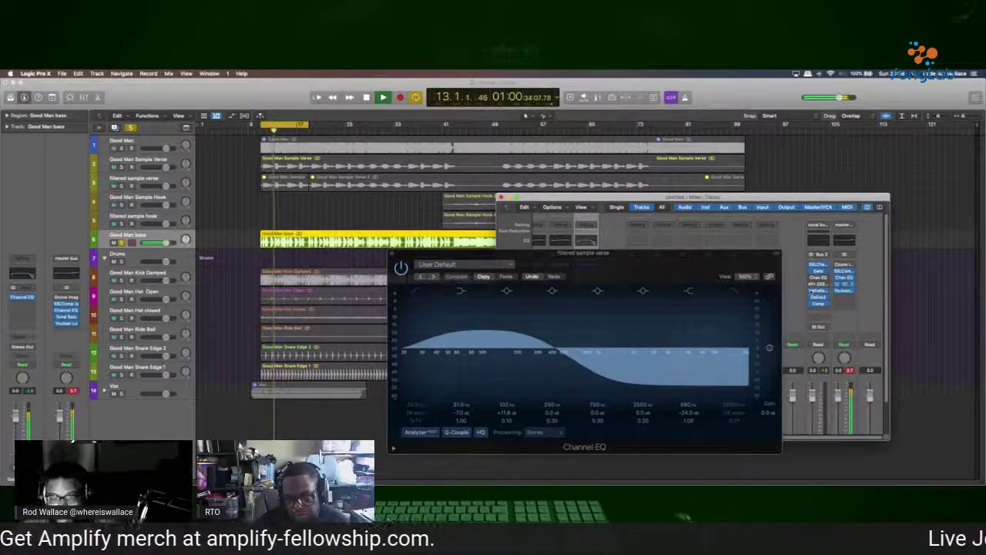
Clear the Good Man bass solo and check the full mix in Tonal Balance Control 2 on the master bus
click(844, 285)
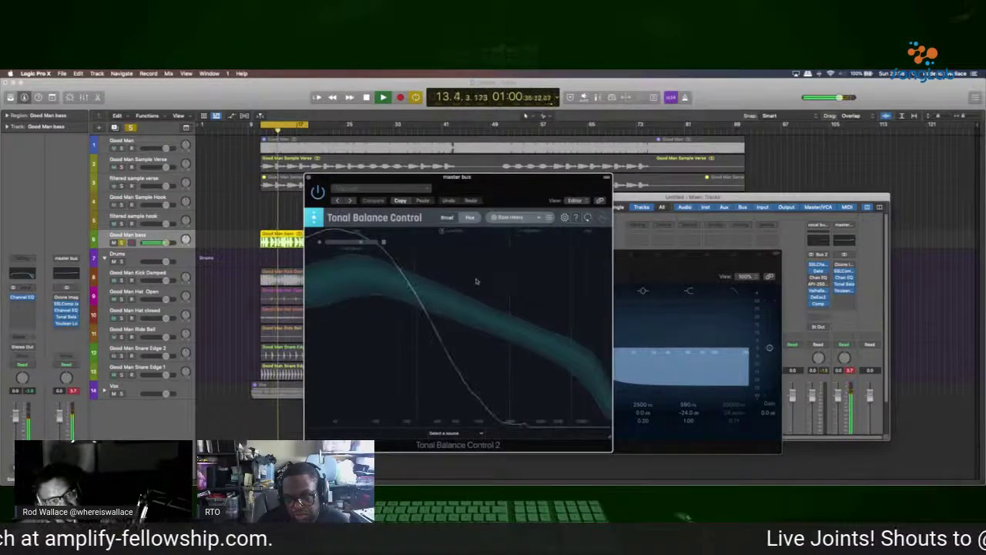
click(525, 116)
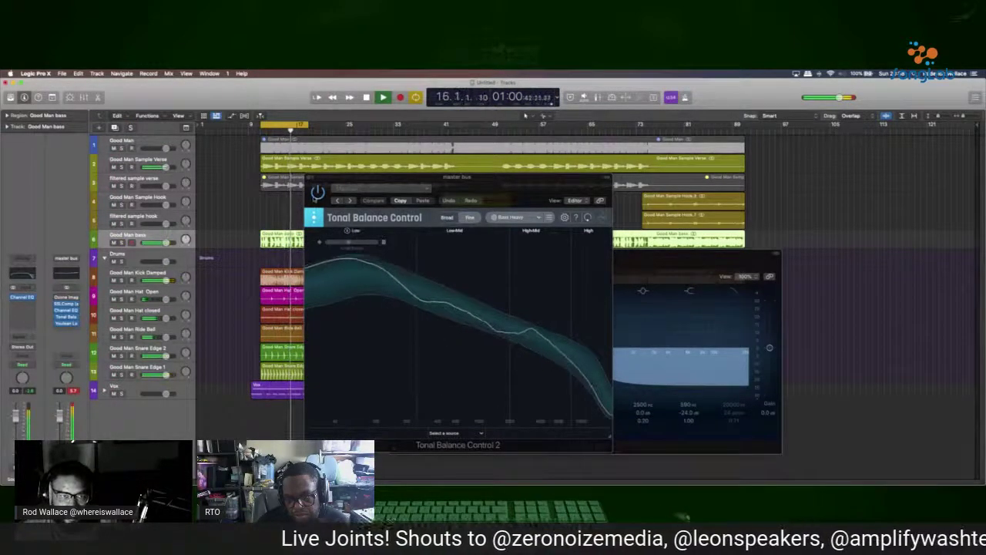
click(308, 178)
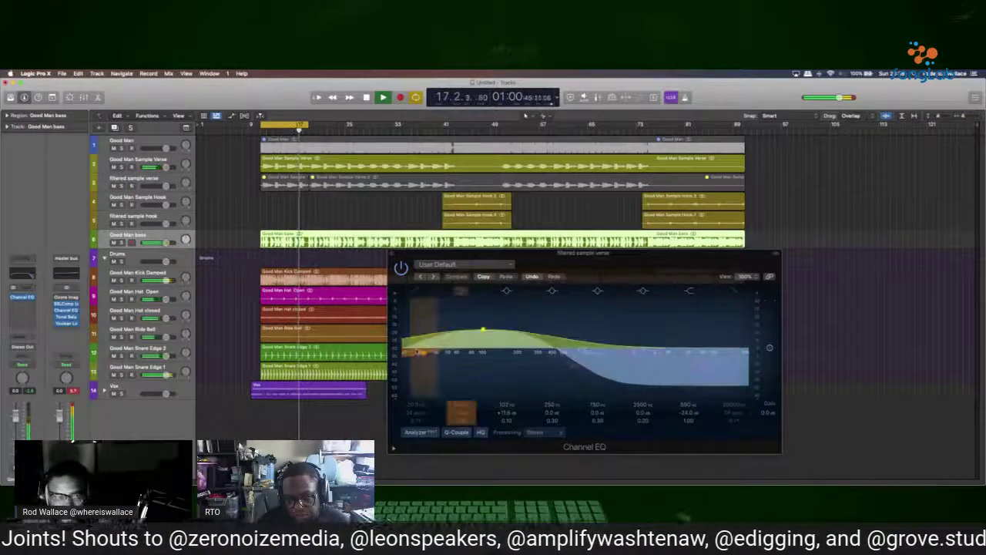
Recheck the playing mix in the master bus's Tonal Balance Control 2, close it, and mute the Vox track stack
key(super+2)
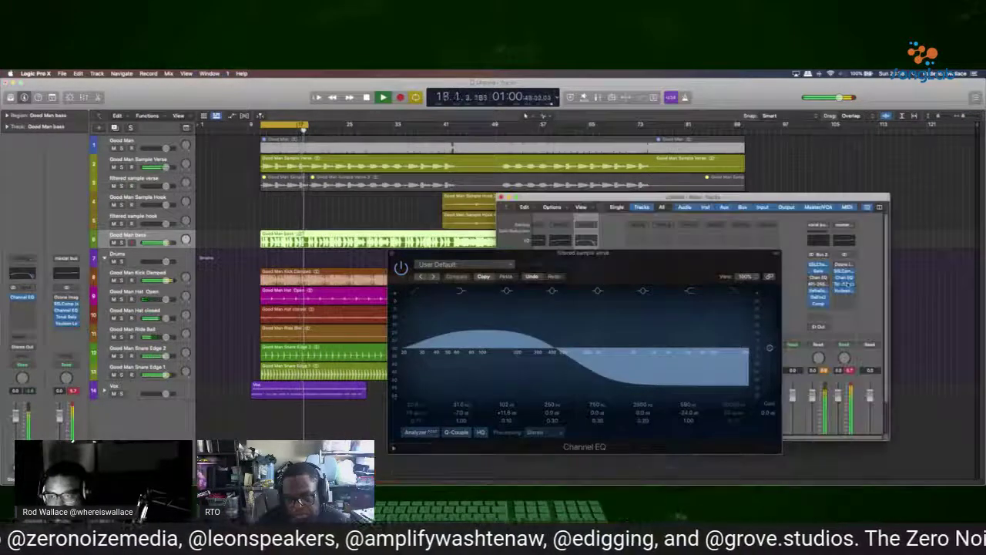
click(845, 285)
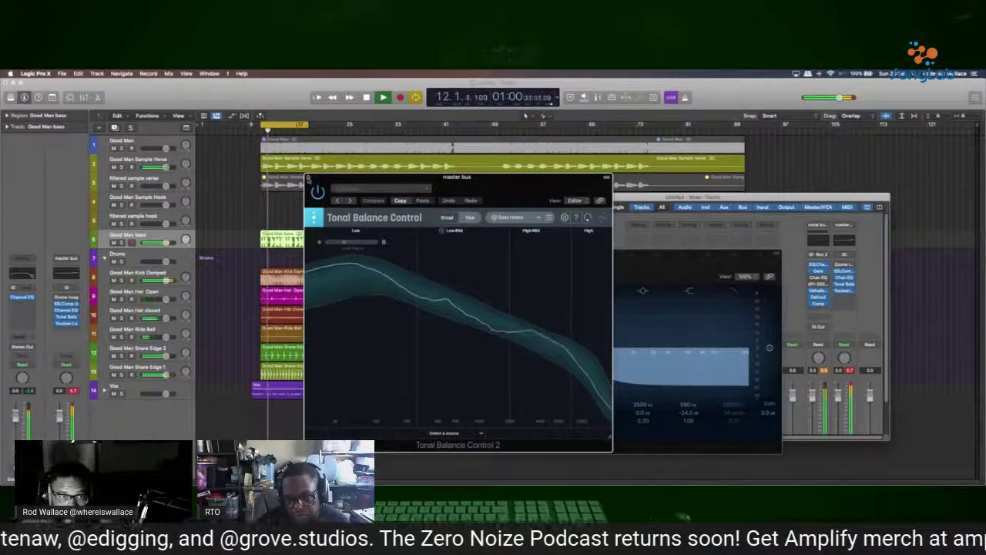
key(super+w)
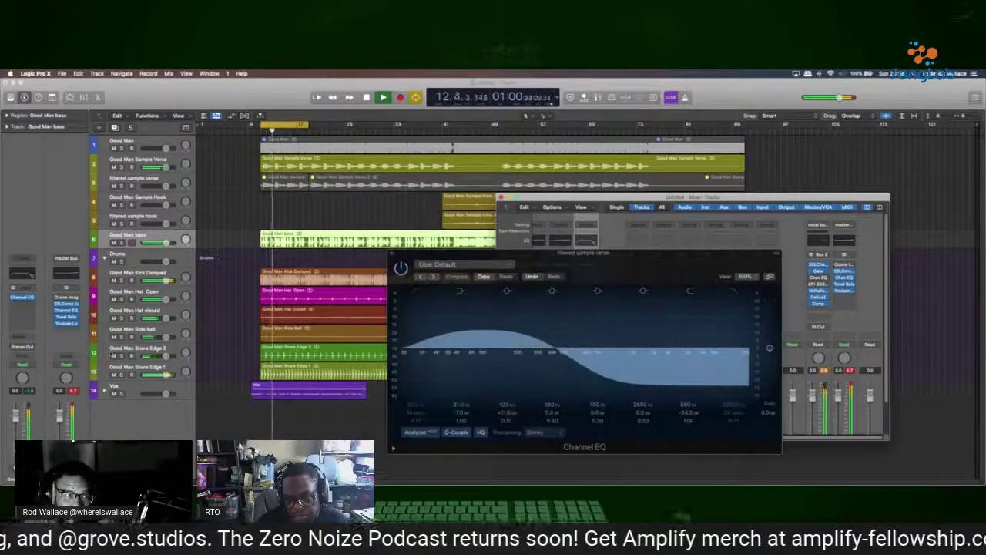
click(113, 393)
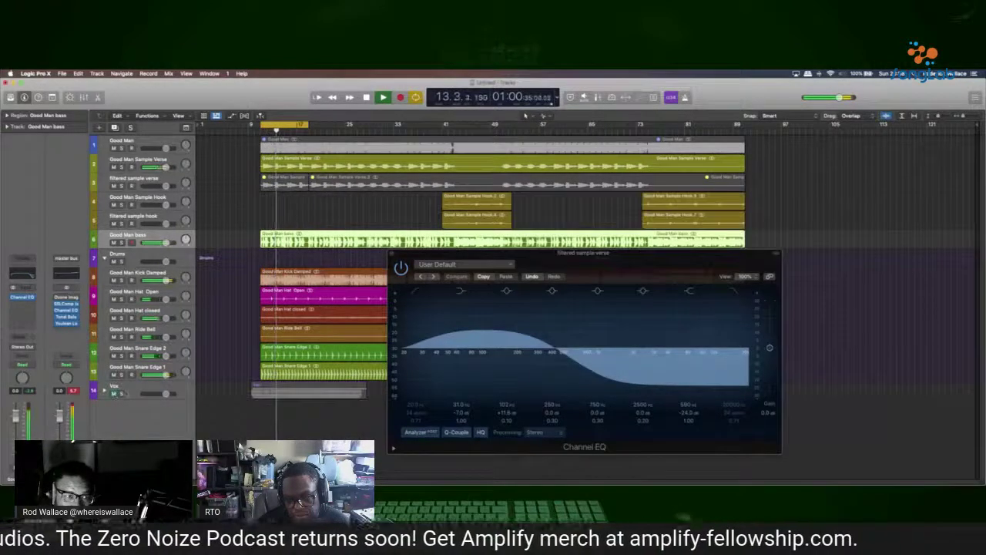
Solo Good Man Sample Verse and shape its Channel EQ with a narrow 2.2 dB cut near 1540 Hz and a broad +1.0 dB boost near 3520 Hz
click(121, 167)
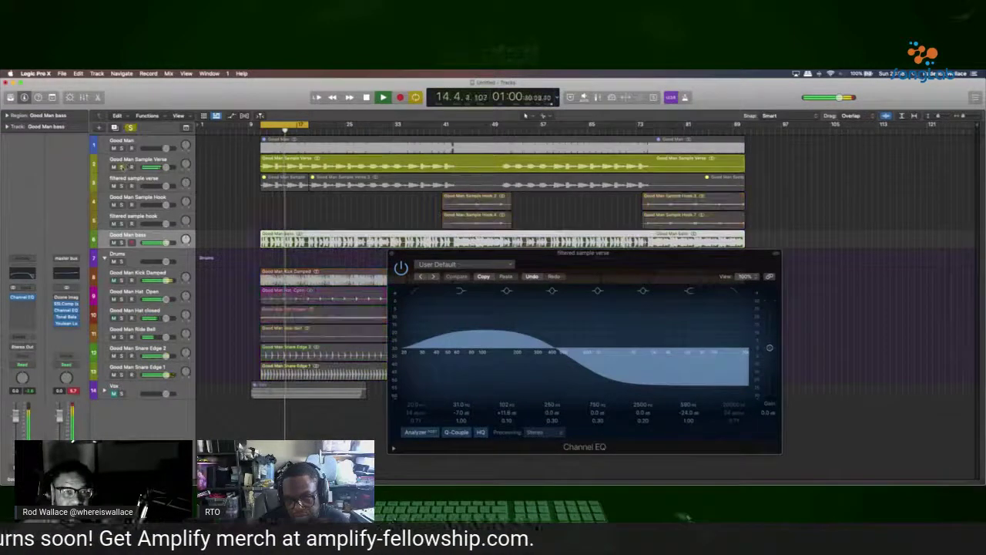
click(138, 159)
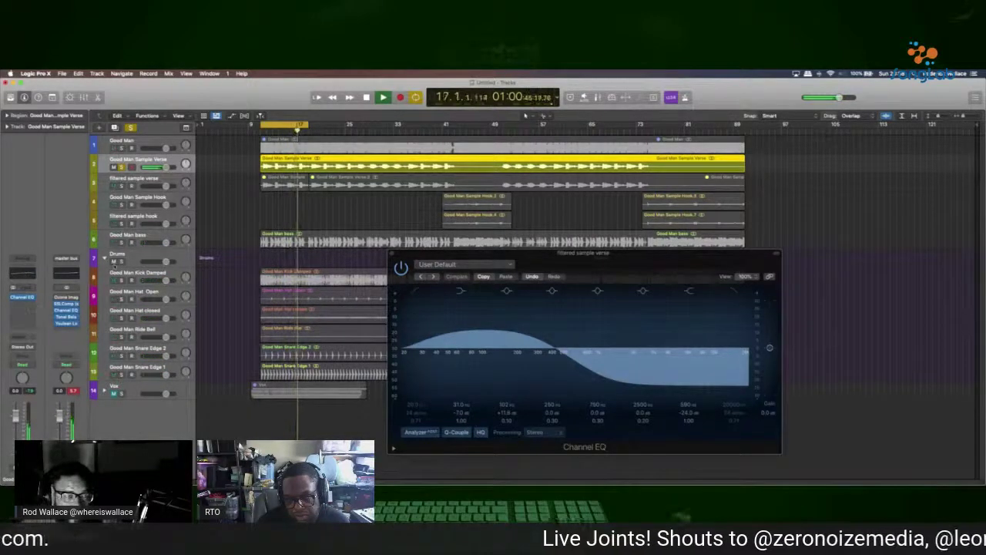
click(25, 274)
drag(516, 274, 539, 283)
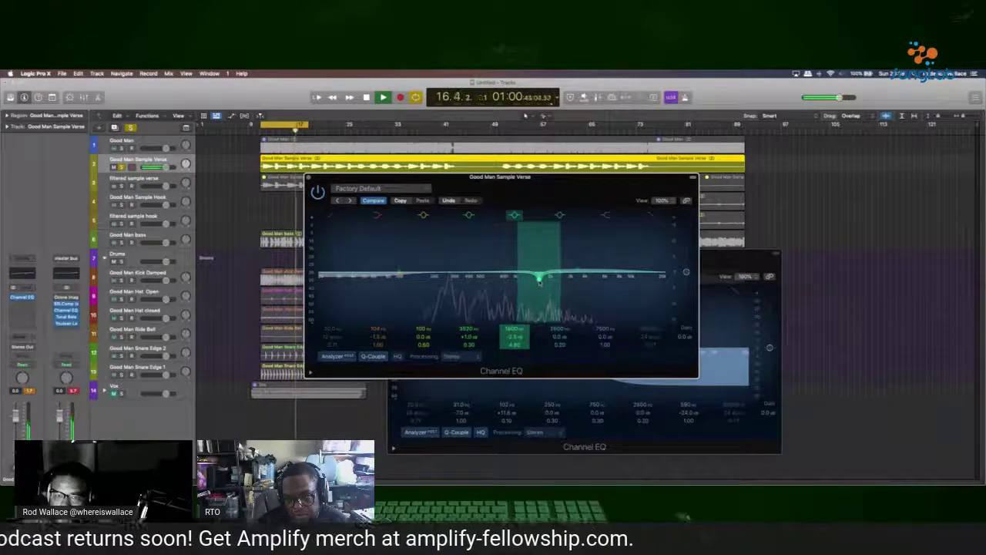
drag(538, 283, 536, 282)
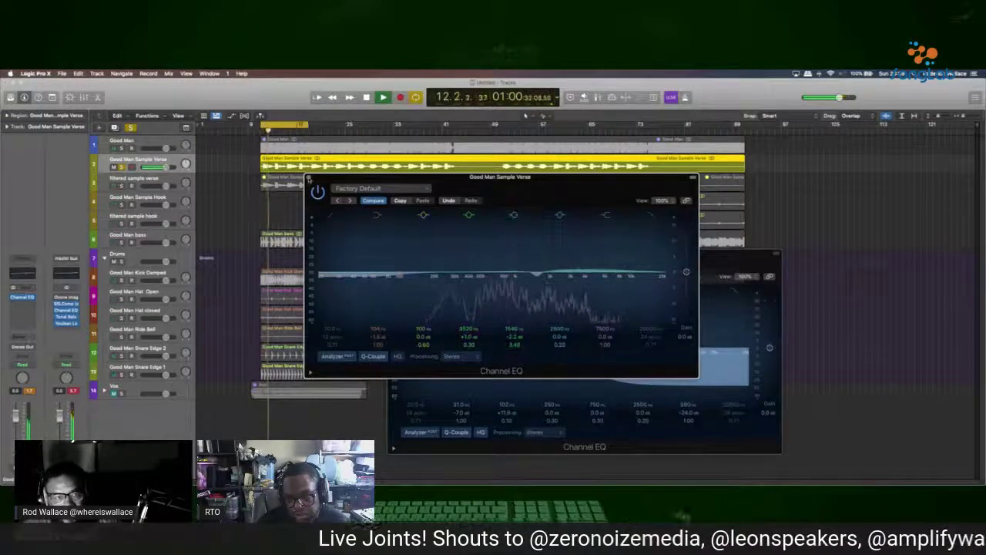
key(super+w)
Clear the Good Man Sample Verse solo and audition the full mix
key(s)
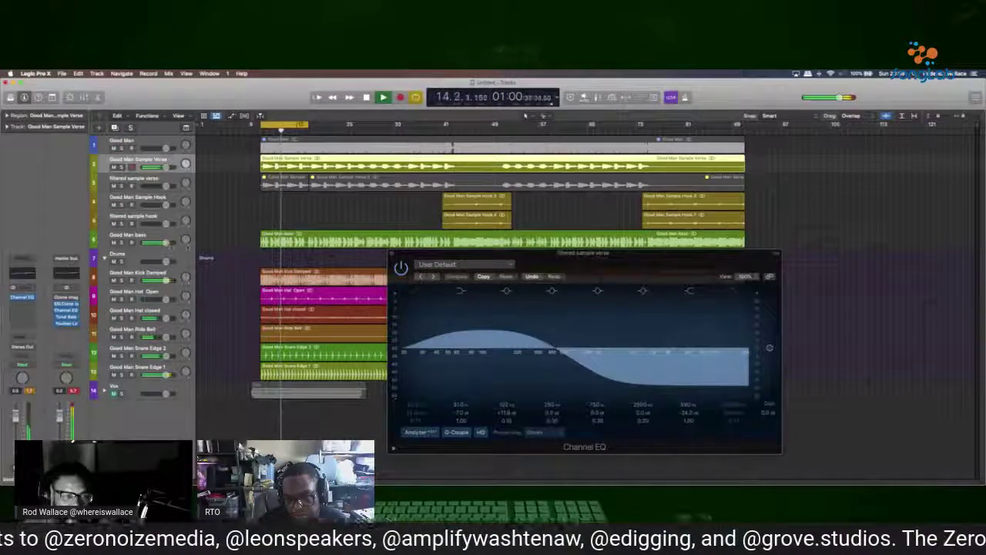
key(space)
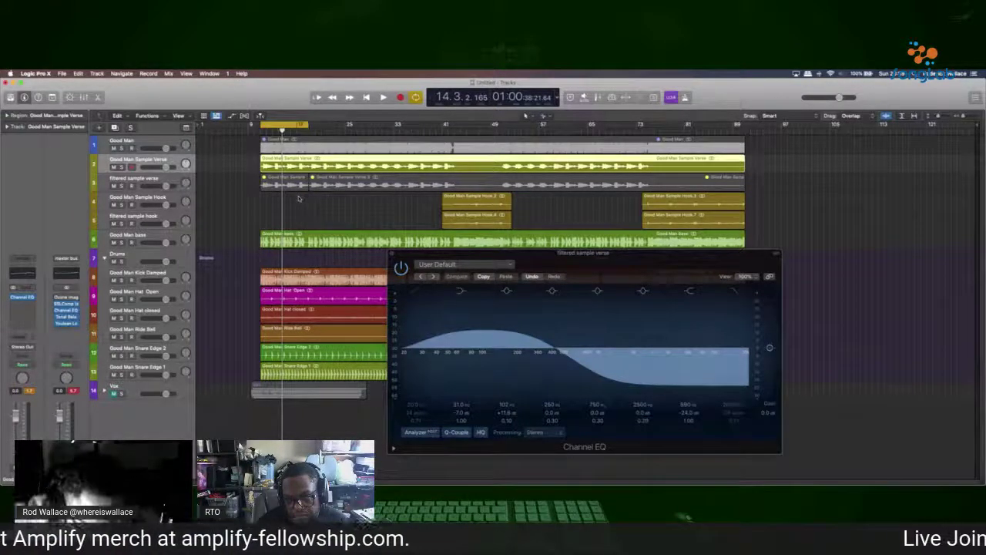
key(space)
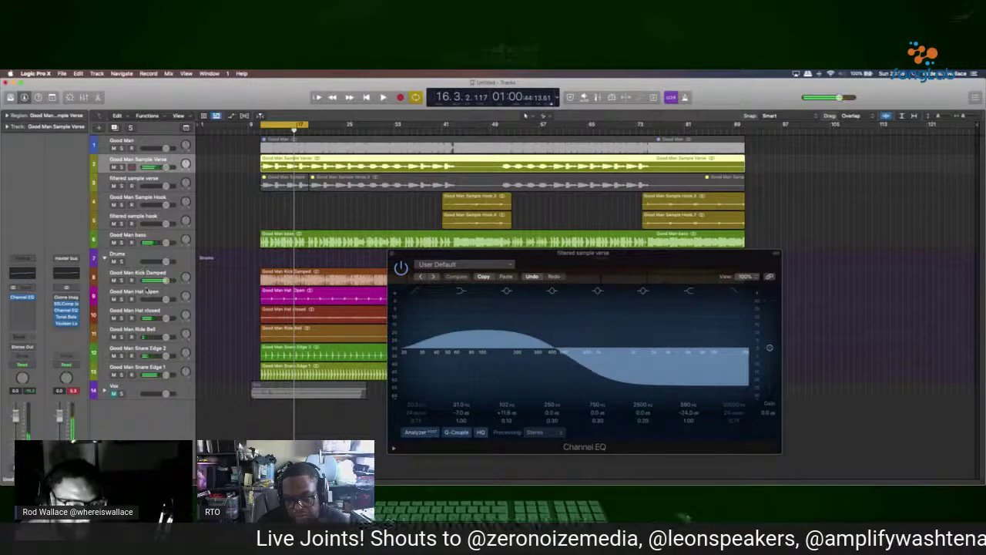
Solo Good Man Kick Damped and add a Channel EQ with the high shelf pulled down about 23 dB, closing the leftover filtered sample verse EQ
click(137, 273)
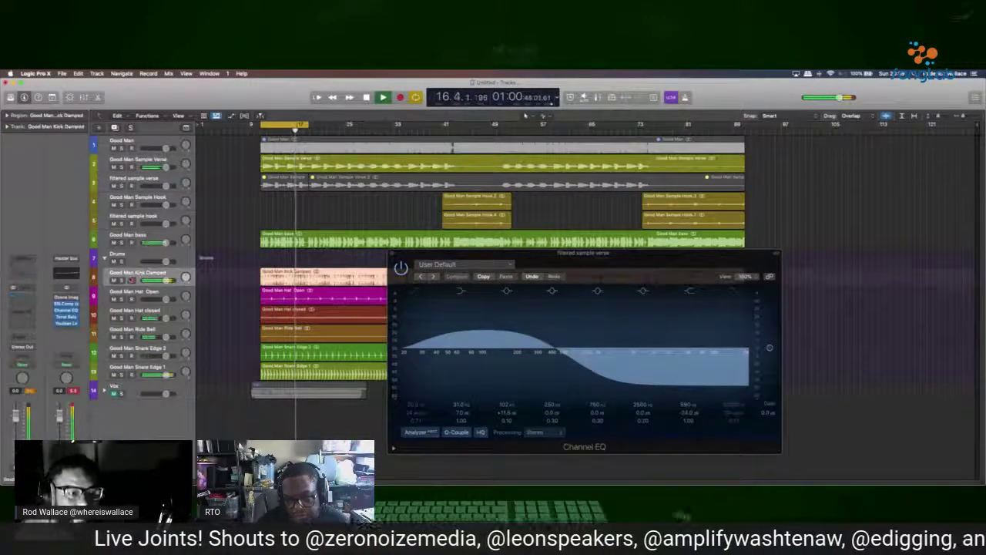
click(121, 279)
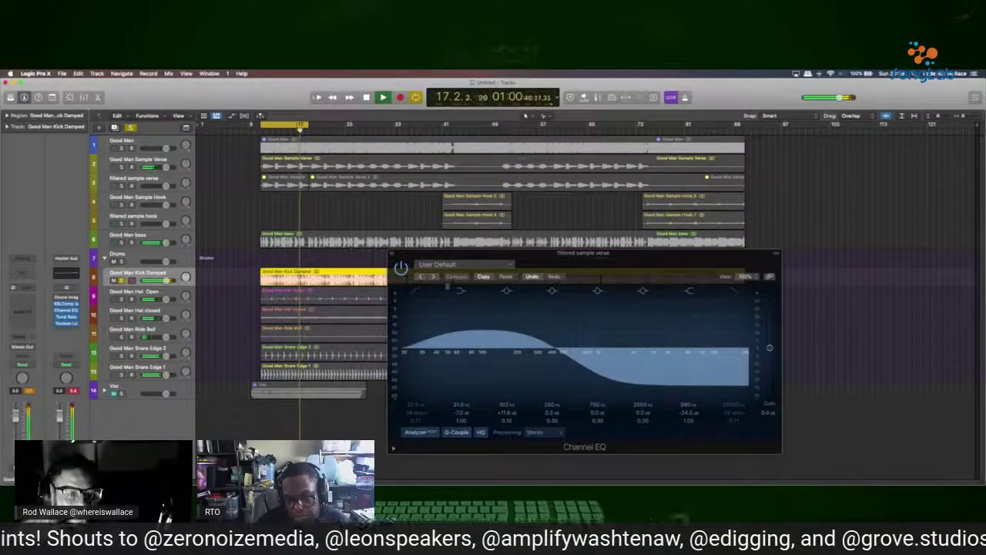
click(23, 272)
click(737, 261)
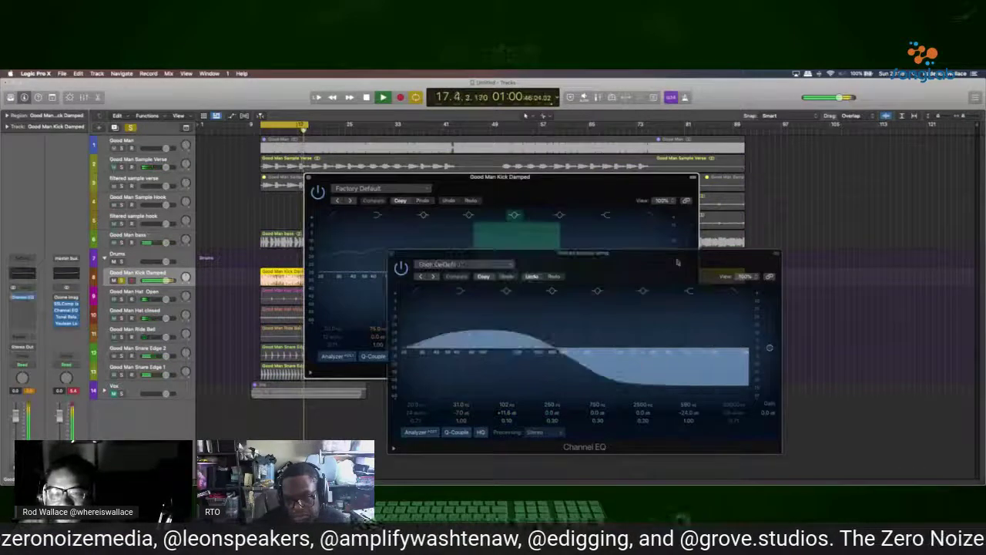
click(392, 252)
drag(608, 274, 496, 308)
drag(497, 367, 539, 375)
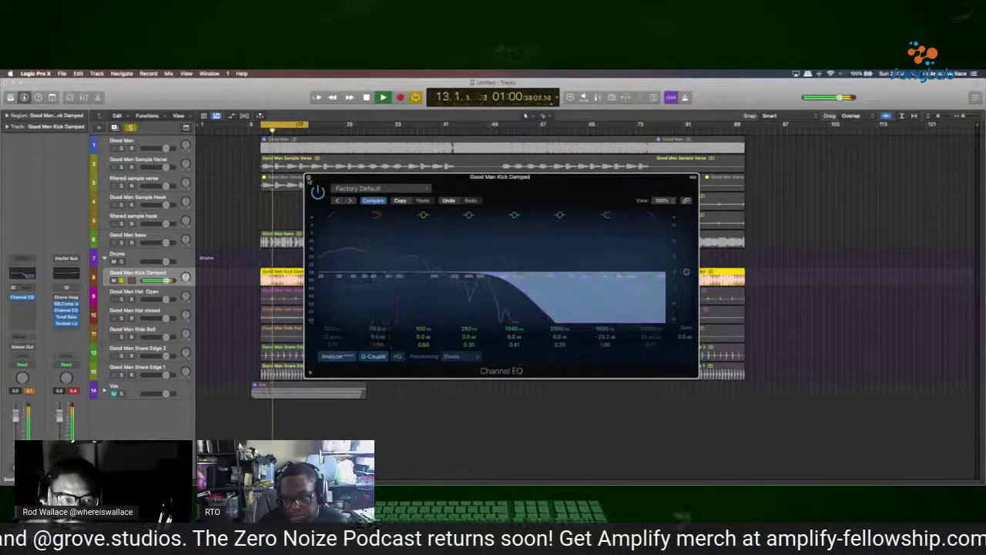
click(308, 179)
Add a Channel EQ to the soloed Good Man Hat closed with a broad +1.8 dB high boost and a gentle low cut
click(135, 310)
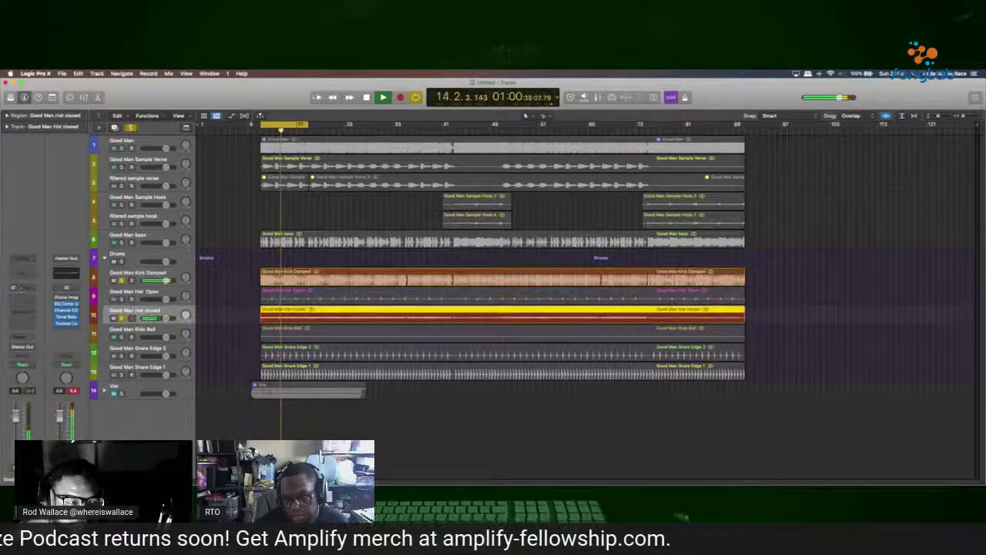
click(23, 274)
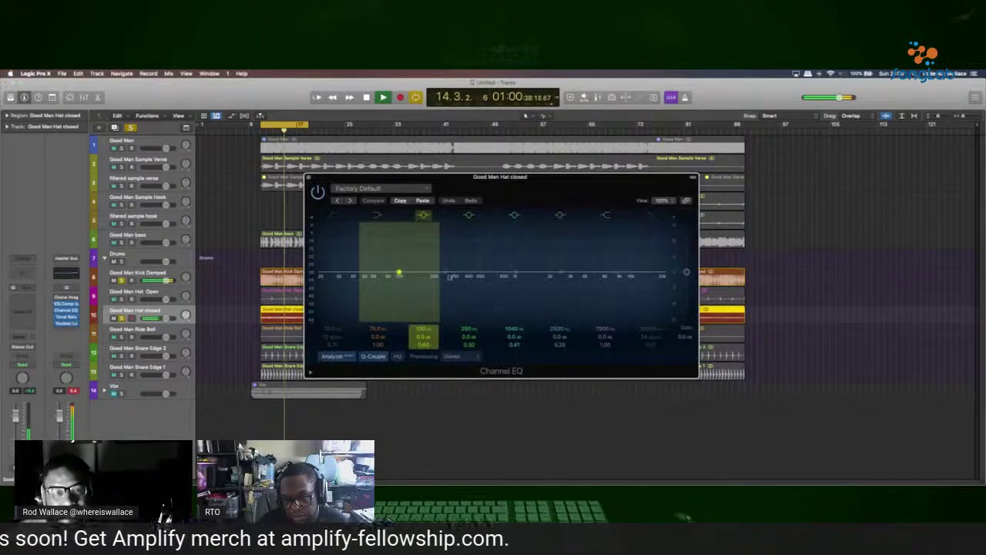
drag(560, 273, 594, 269)
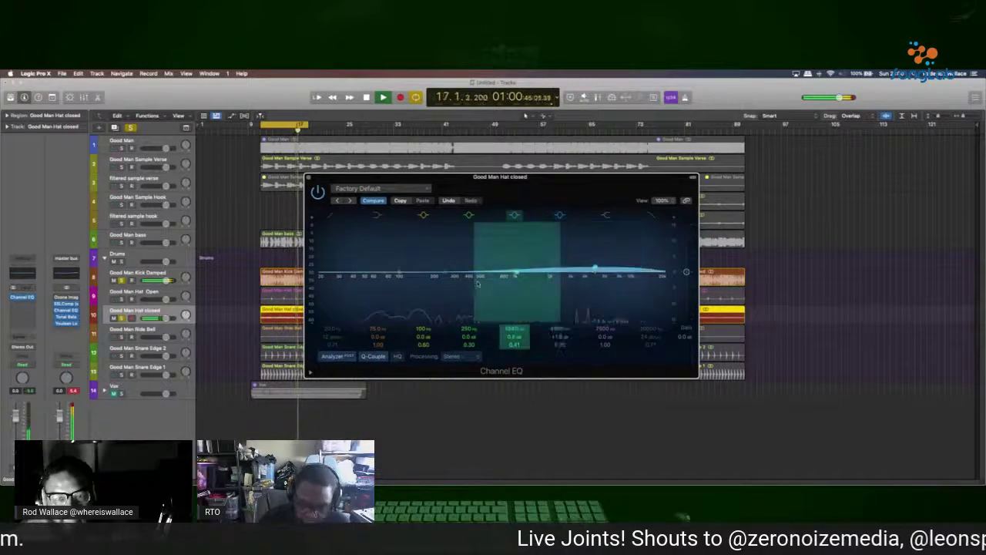
mouse_move(389, 276)
mouse_down()
mouse_move(387, 307)
mouse_move(379, 274)
mouse_up()
click(329, 218)
drag(347, 287, 463, 310)
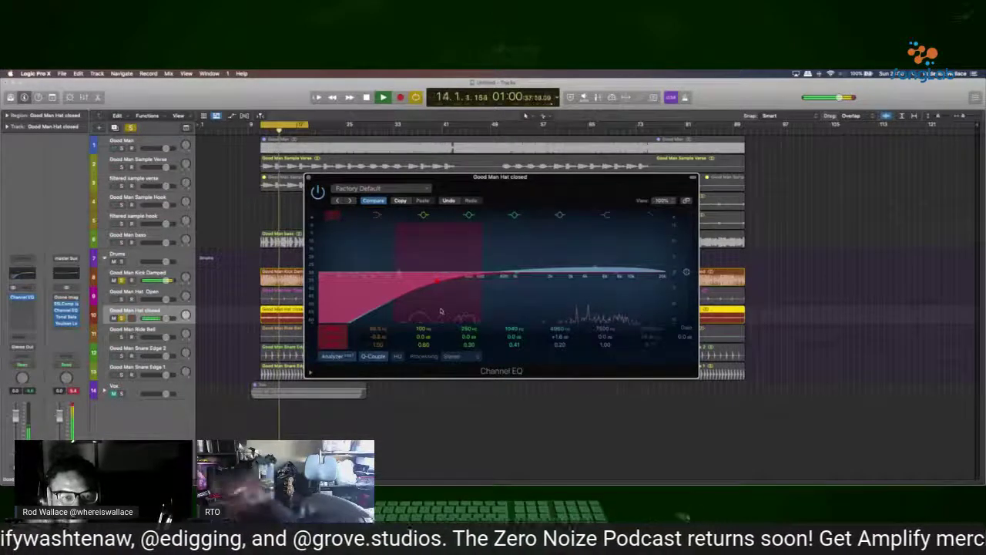
key(super+w)
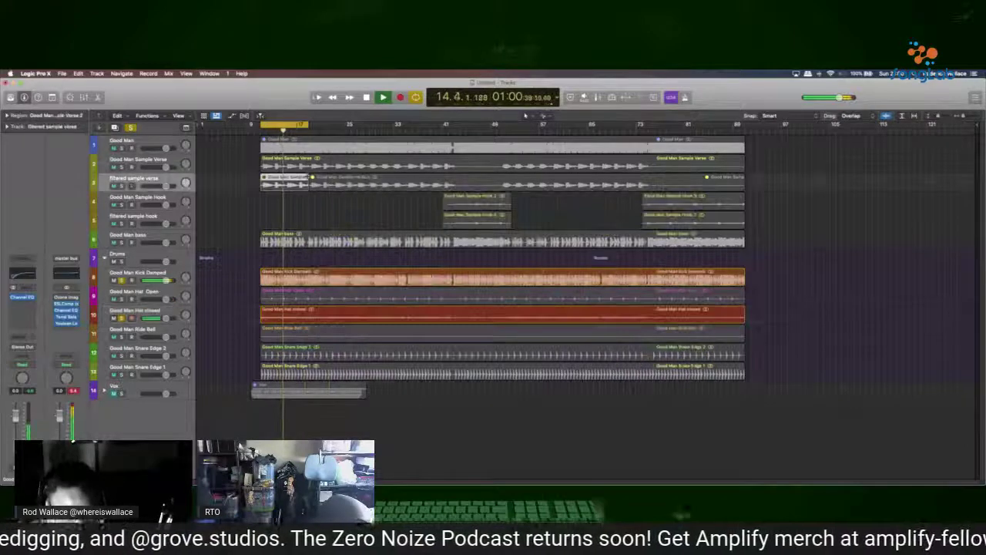
Add Good Man Hat Open to the soloed drums and compare it with Good Man Hat closed
key(ctrl+m)
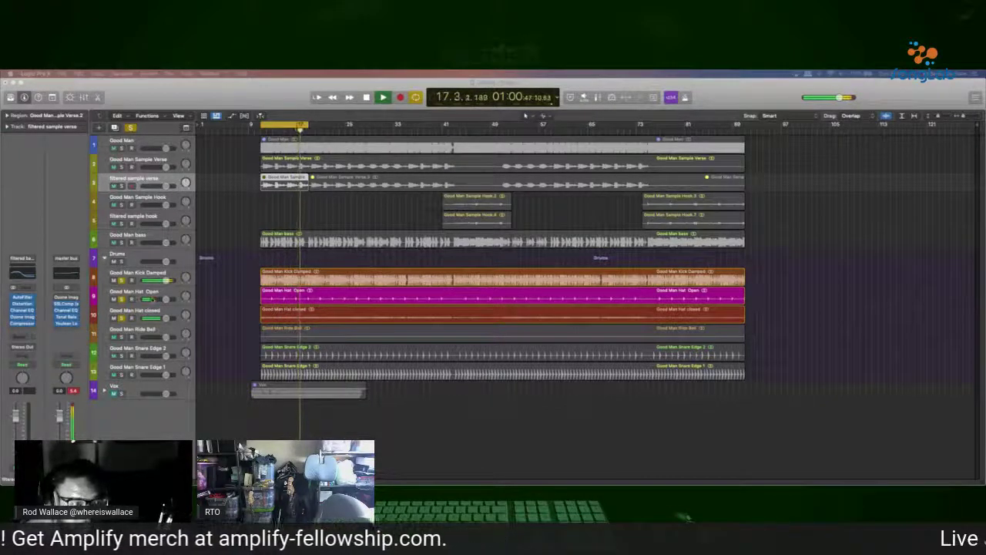
click(139, 294)
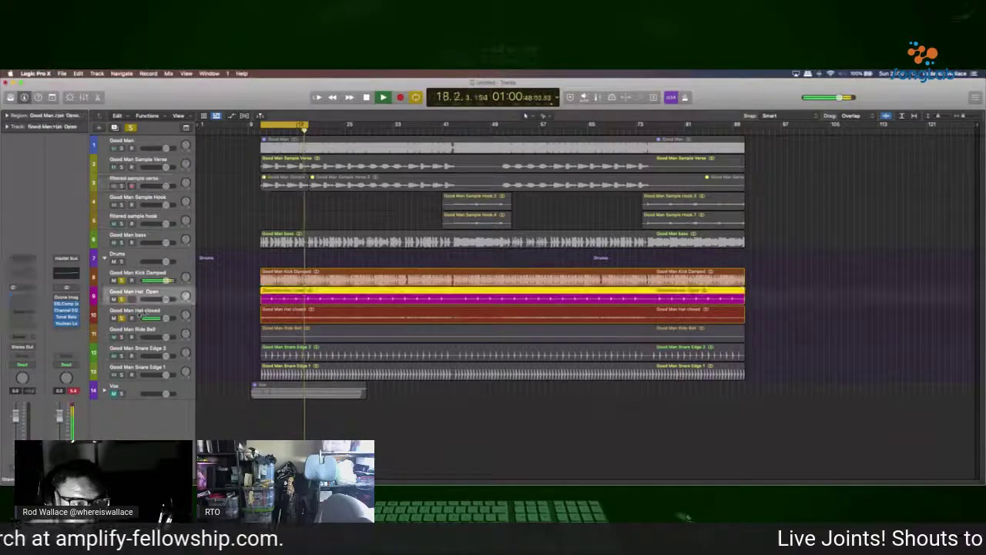
click(137, 309)
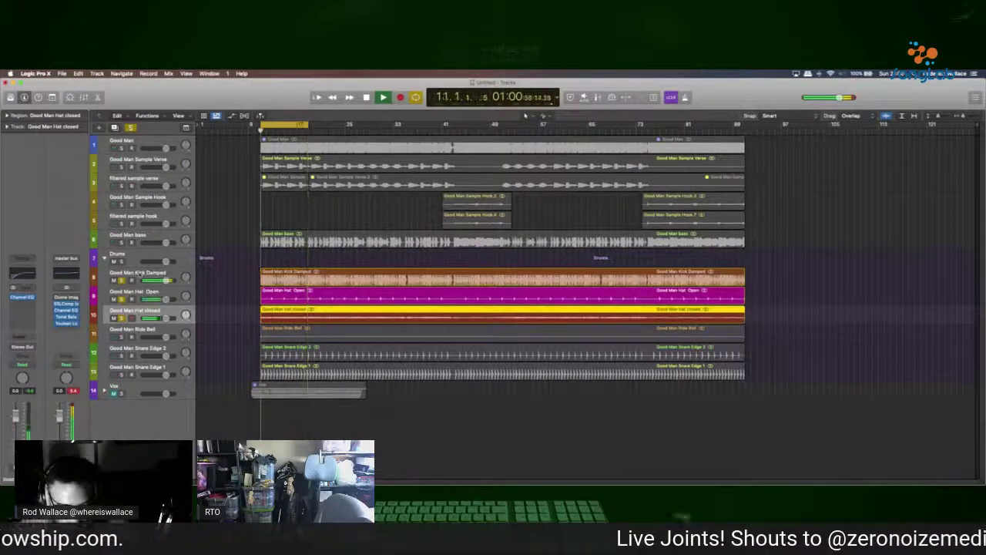
In the mixer, give Good Man Ride Bell a low-cut Channel EQ and lower the Hat closed and Ride Bell faders to -1.0 and -1.8 dB
key(x)
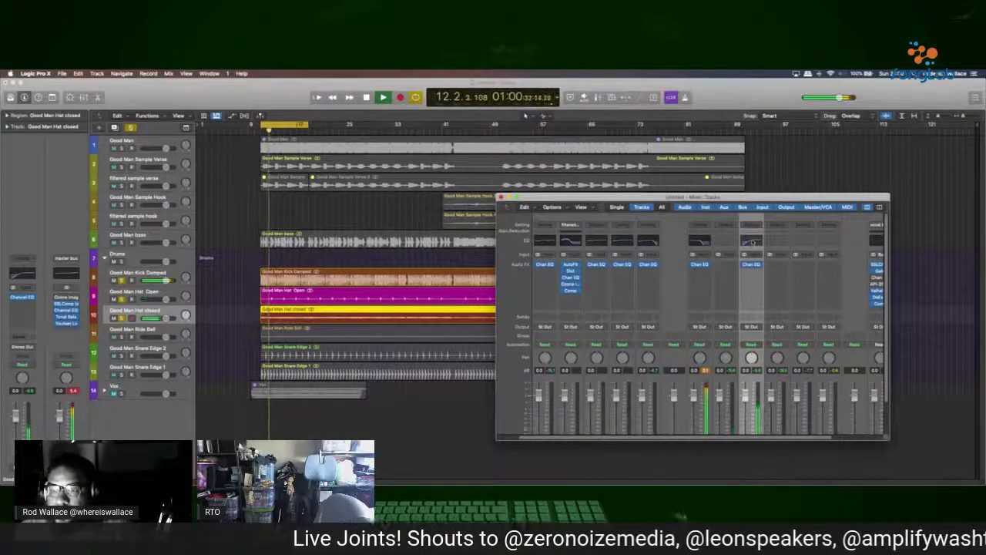
click(776, 241)
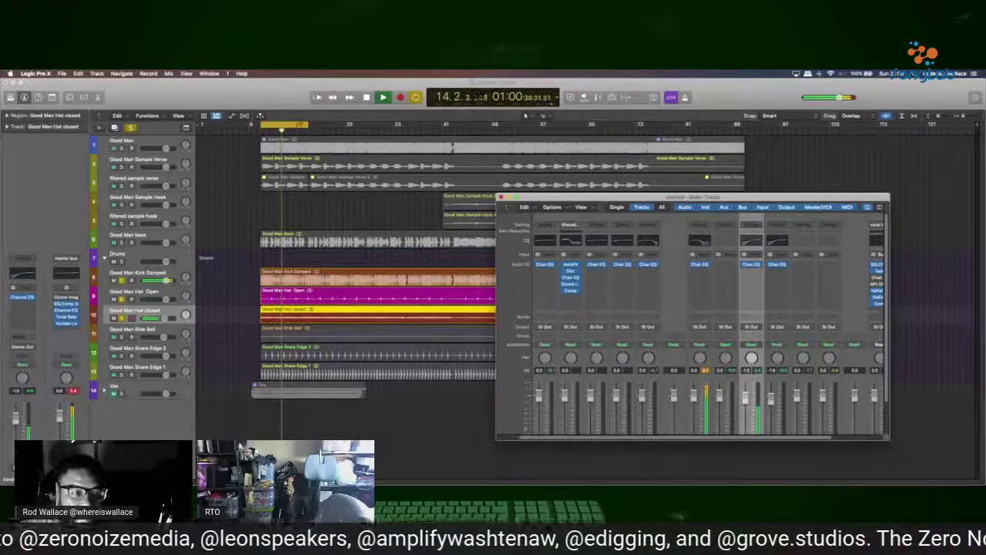
key(x)
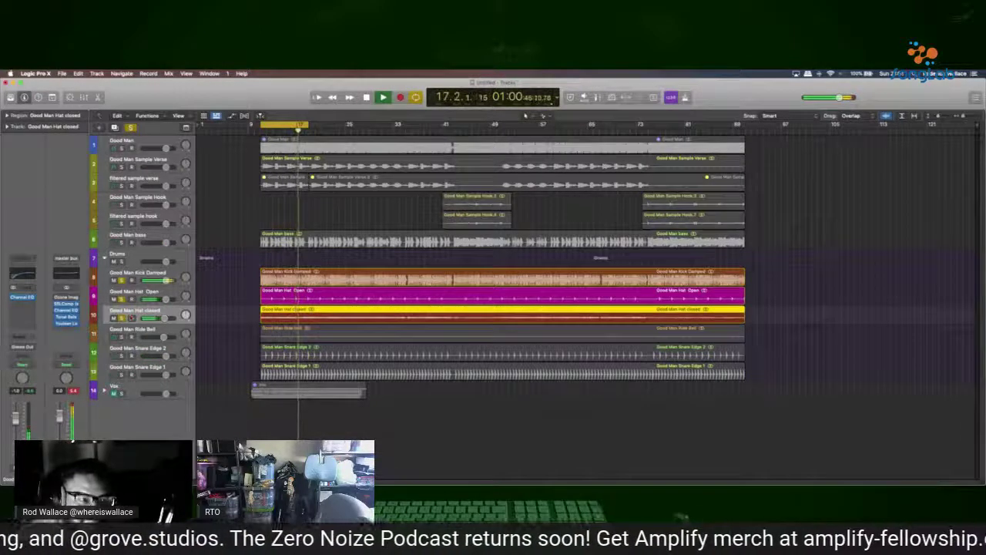
Clear the drum solos and lower the Good Man Snare Edge 1 region gain to about -4 dB
click(131, 261)
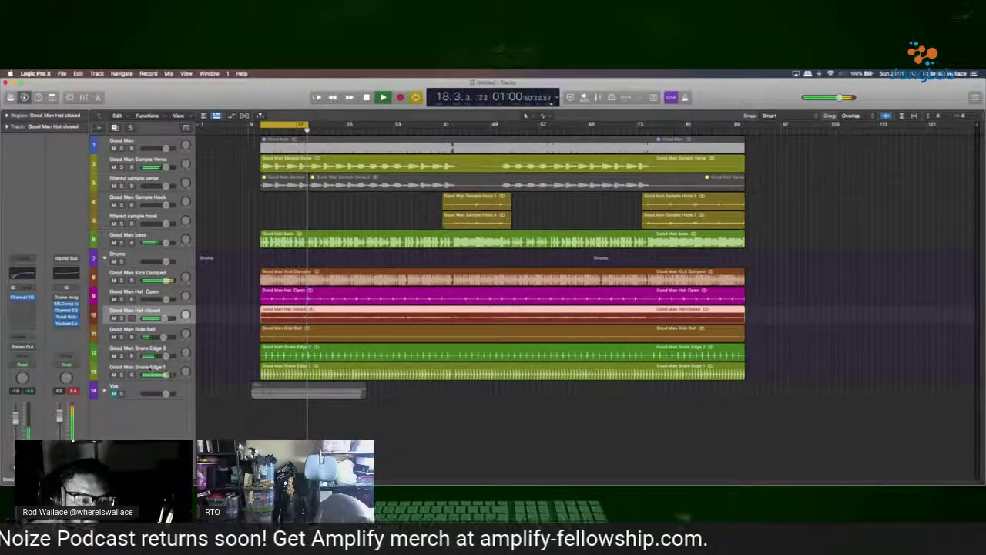
click(151, 368)
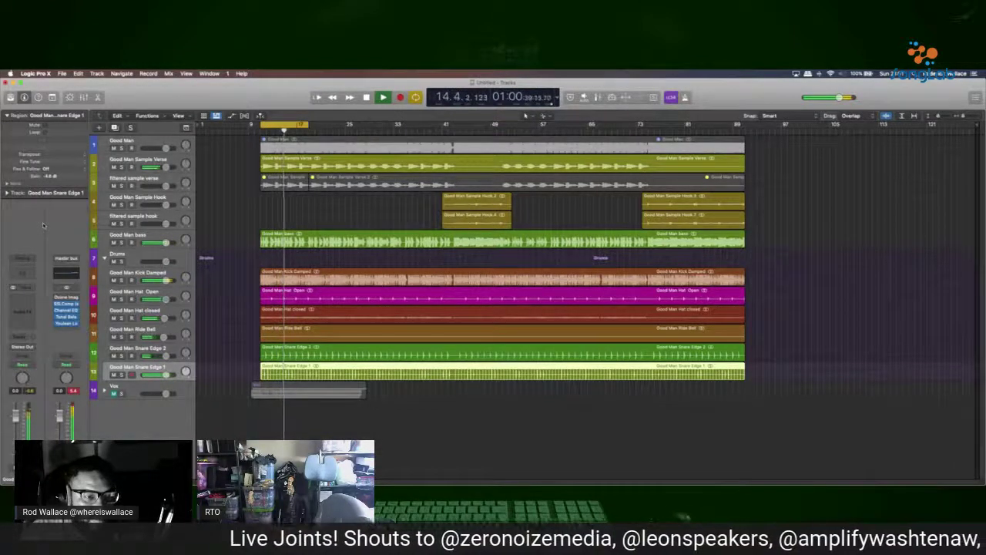
key(space)
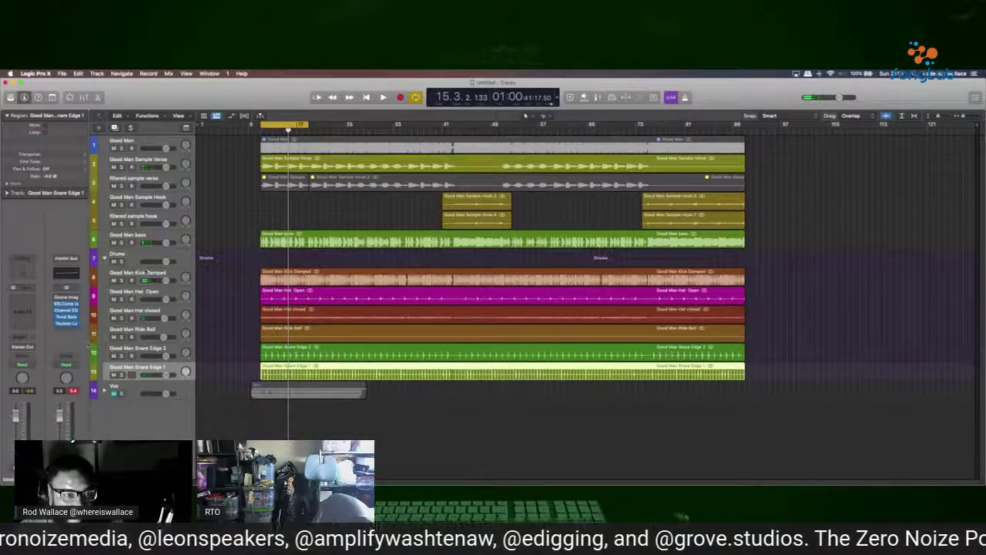
Select all six drum tracks from Good Man Kick Damped to Good Man Snare Edge 1 and route their outputs to Bus 3
click(144, 273)
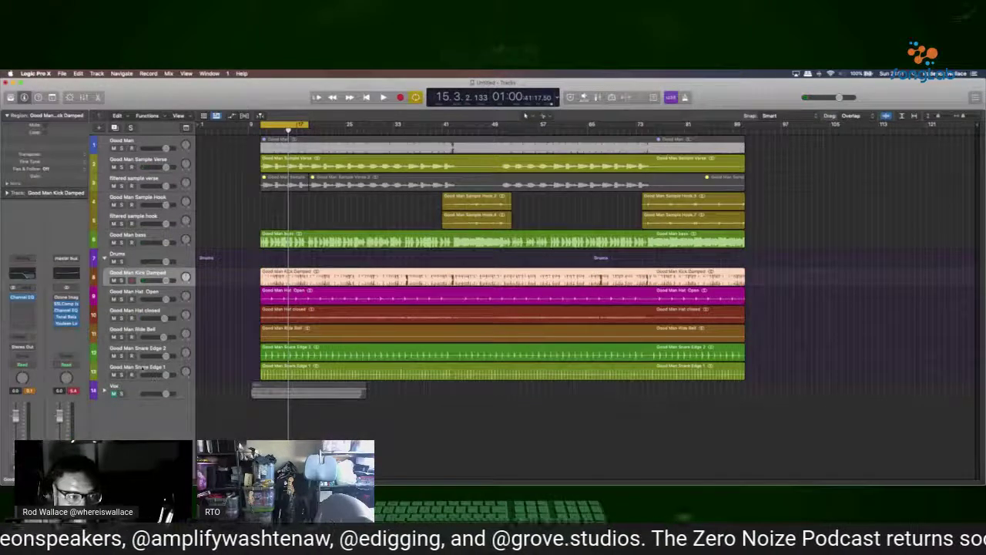
shift+click(146, 368)
right_click(146, 369)
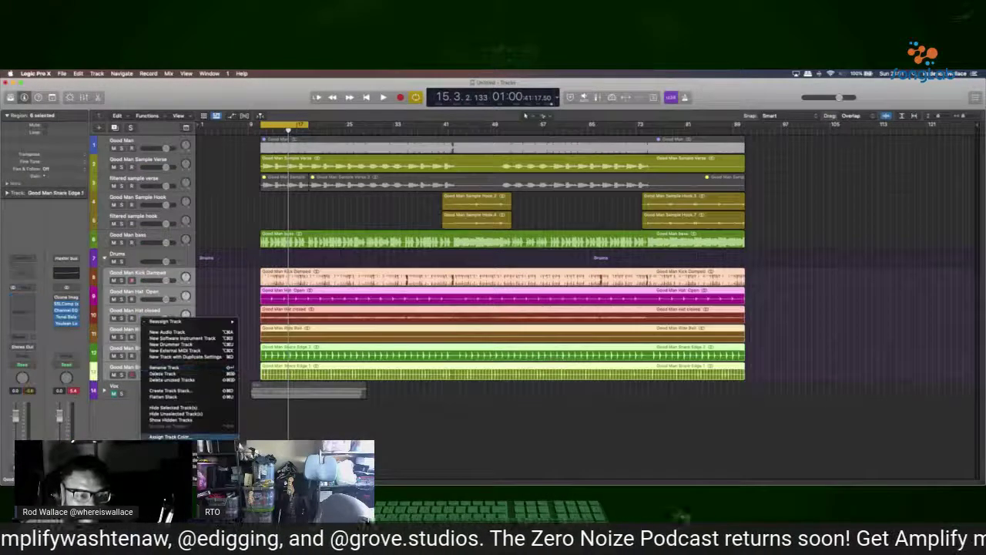
key(Escape)
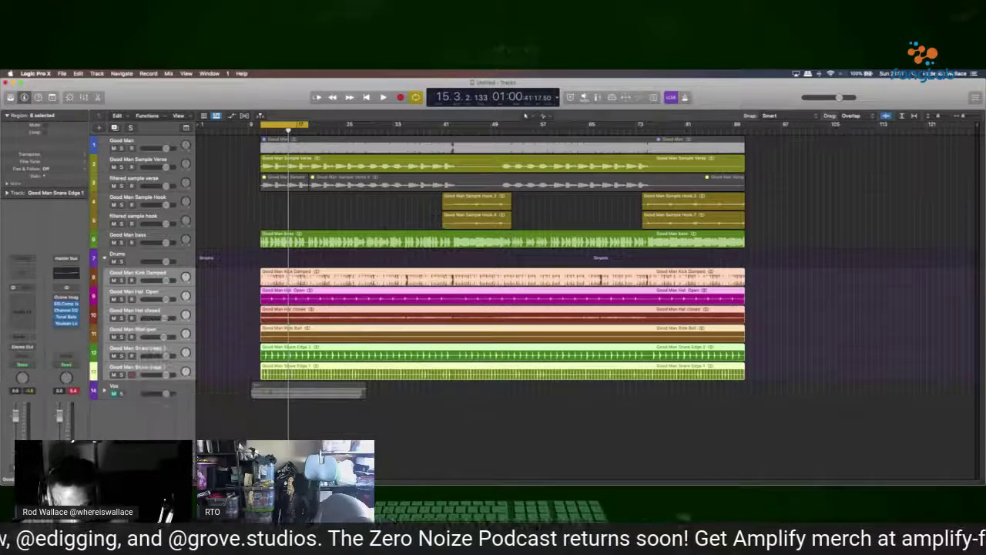
key(x)
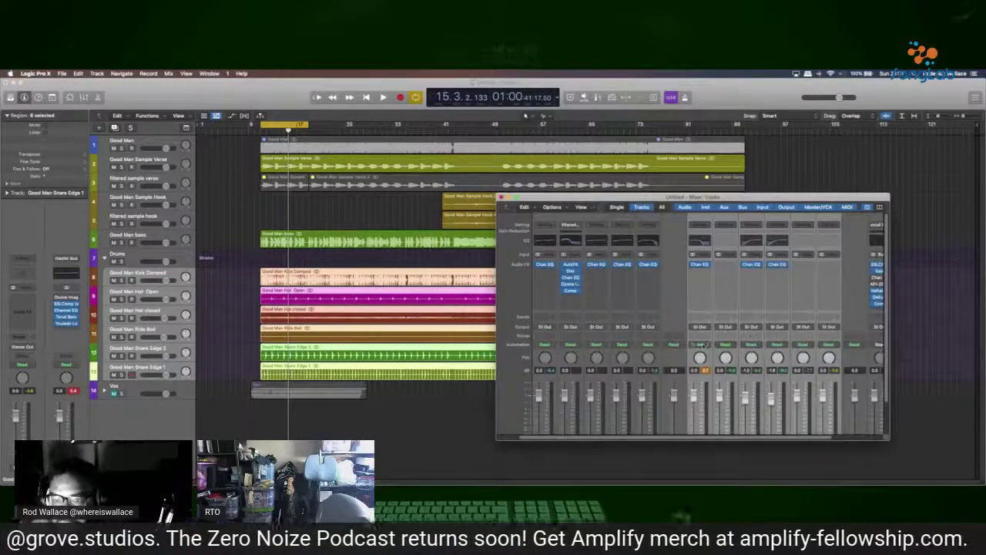
click(803, 327)
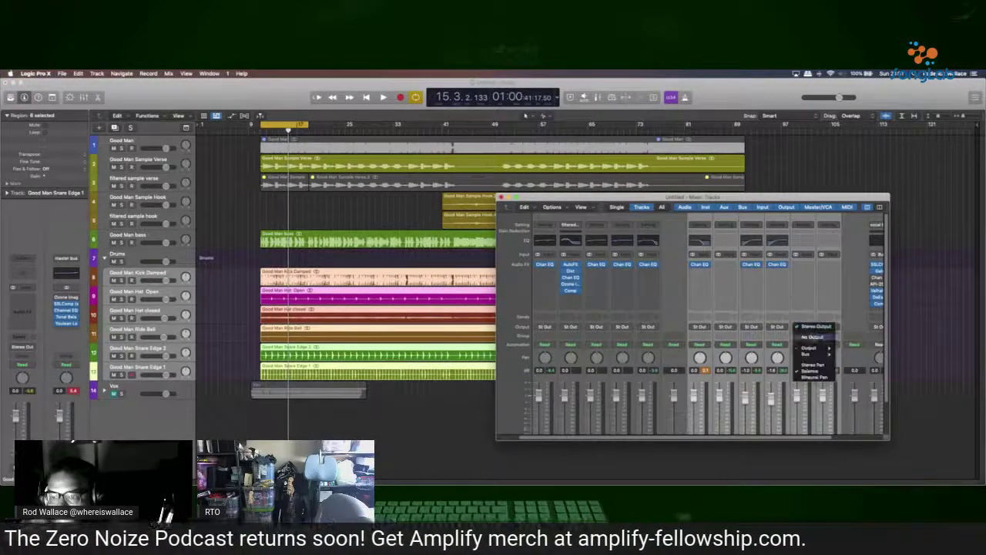
mouse_move(807, 353)
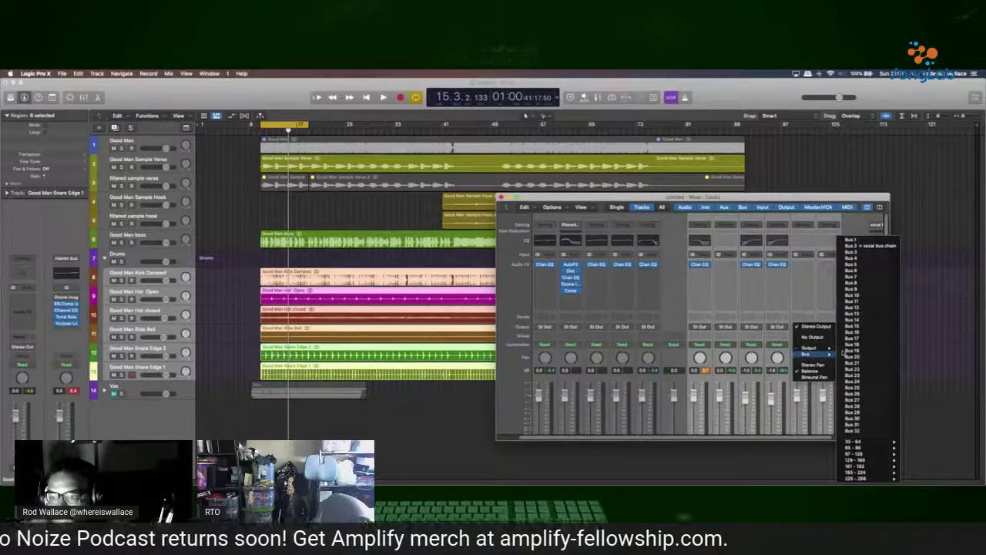
click(868, 245)
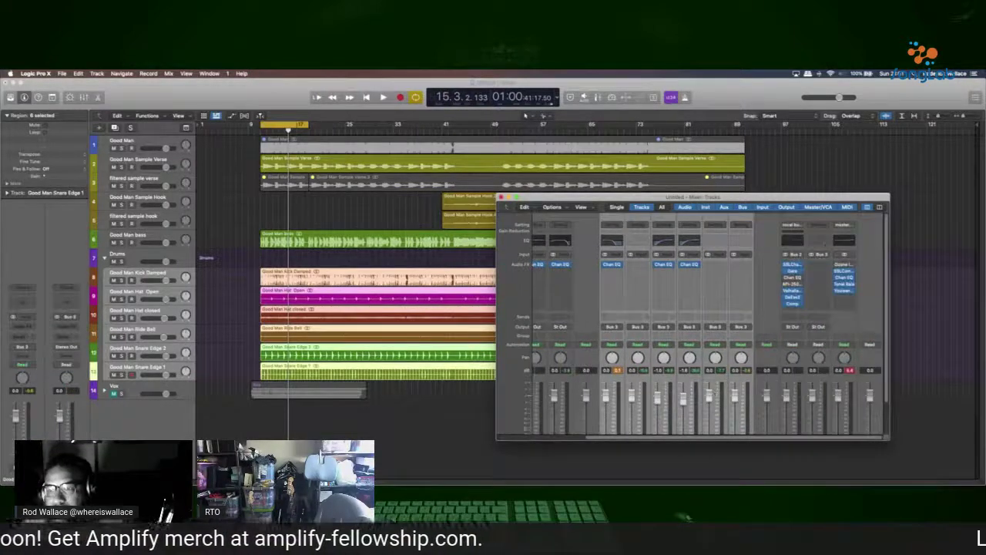
Load the user channel strip setting "drum bus" onto the aux channel fed by Bus 3
click(813, 228)
mouse_move(842, 349)
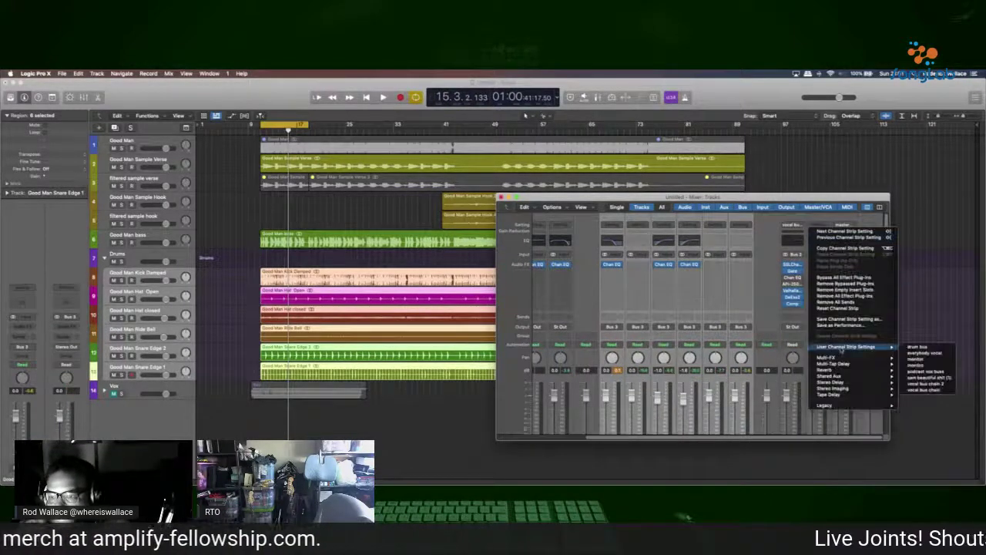
click(799, 310)
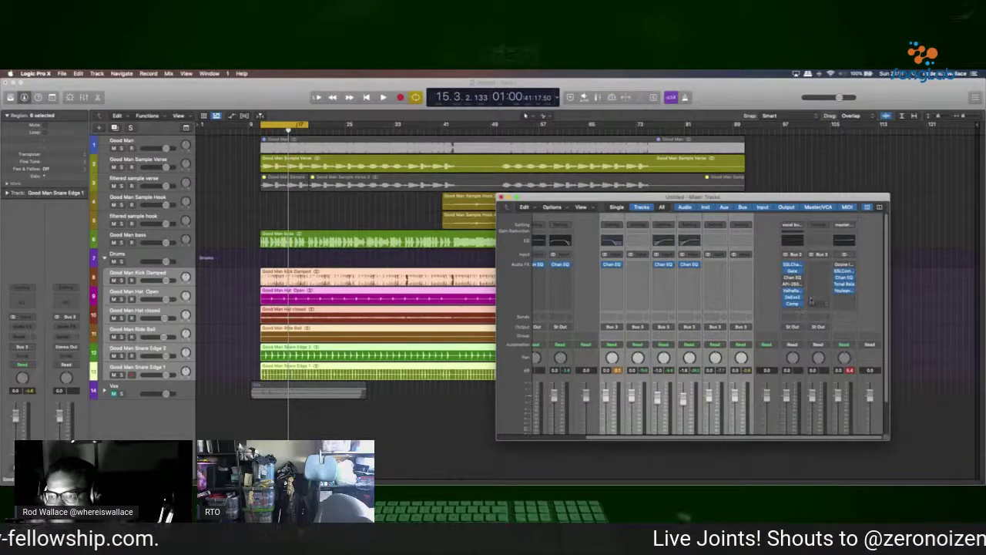
Insert RX950 on the drum bus, lower its Filter during playback, and close the plug-in and mixer windows
click(824, 271)
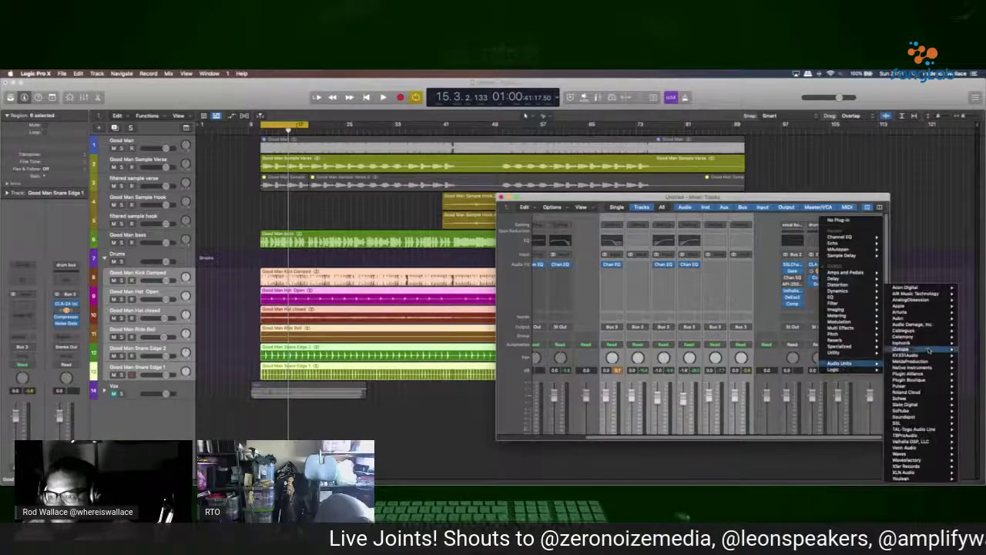
mouse_move(865, 349)
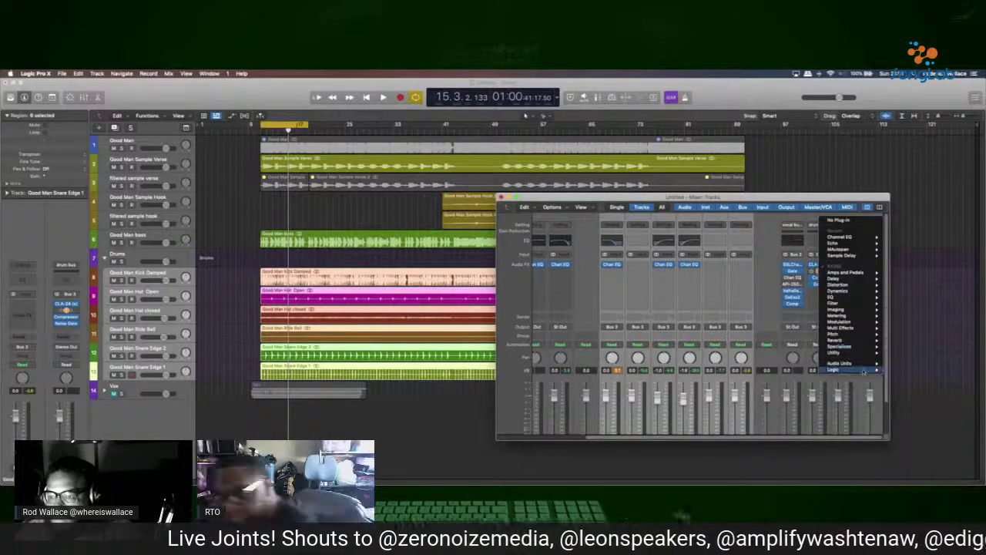
click(857, 342)
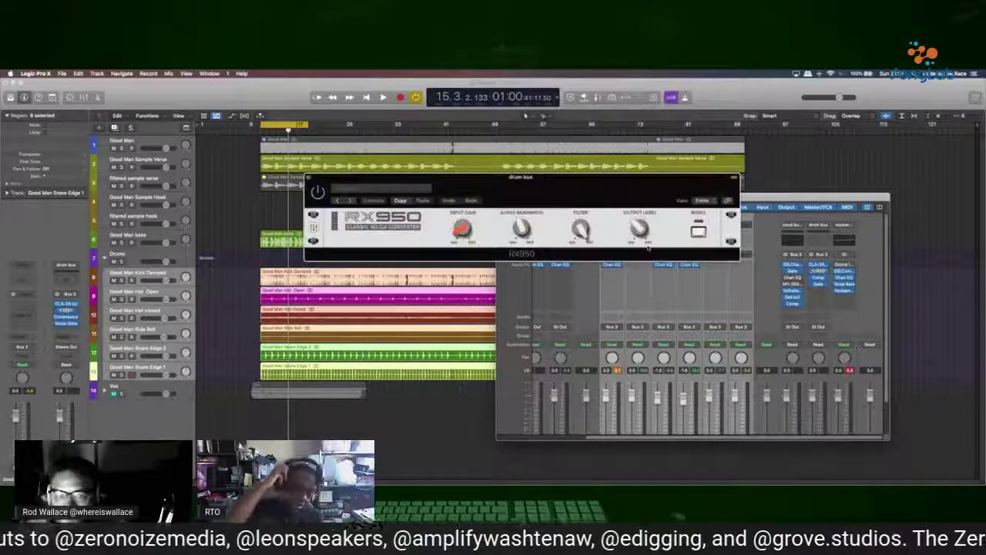
mouse_move(475, 228)
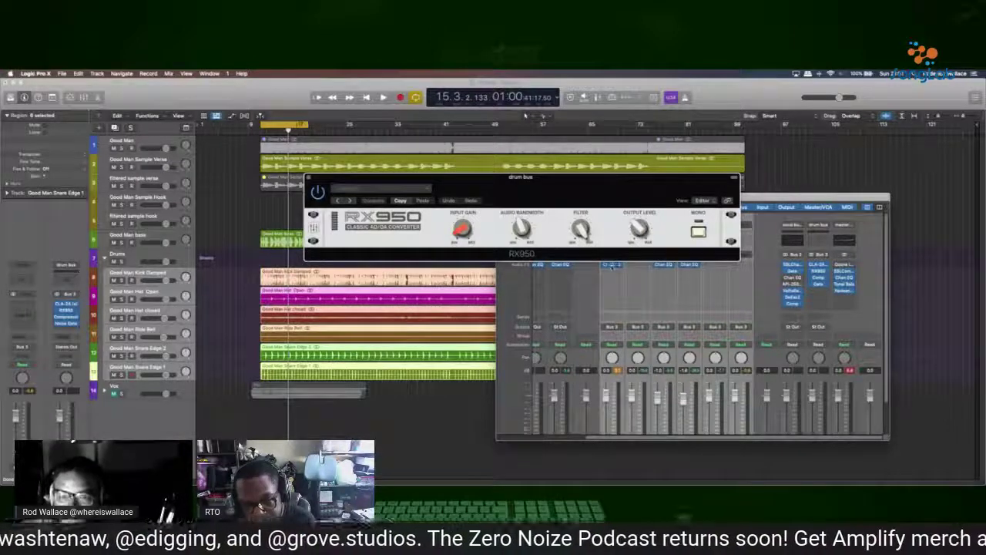
key(space)
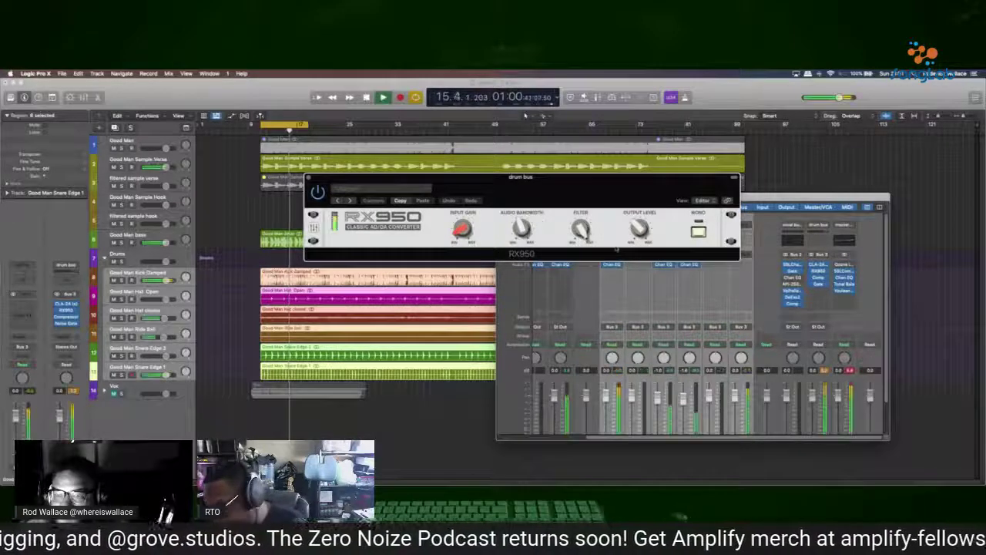
drag(562, 233, 578, 245)
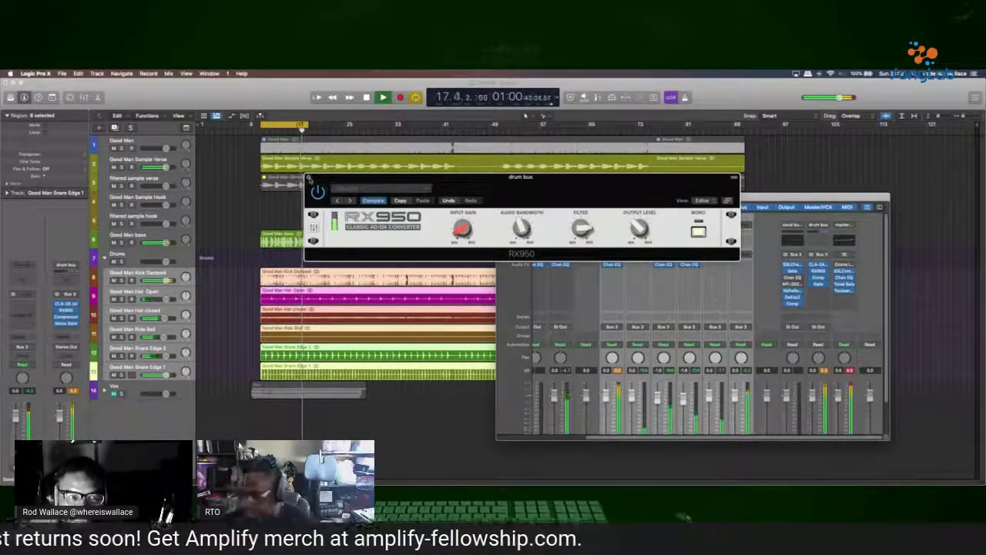
key(super+w)
key(x)
Lower the Good Man Kick Damped region gain and slightly reduce the Hat closed and Hat Open track volumes
drag(42, 179, 40, 248)
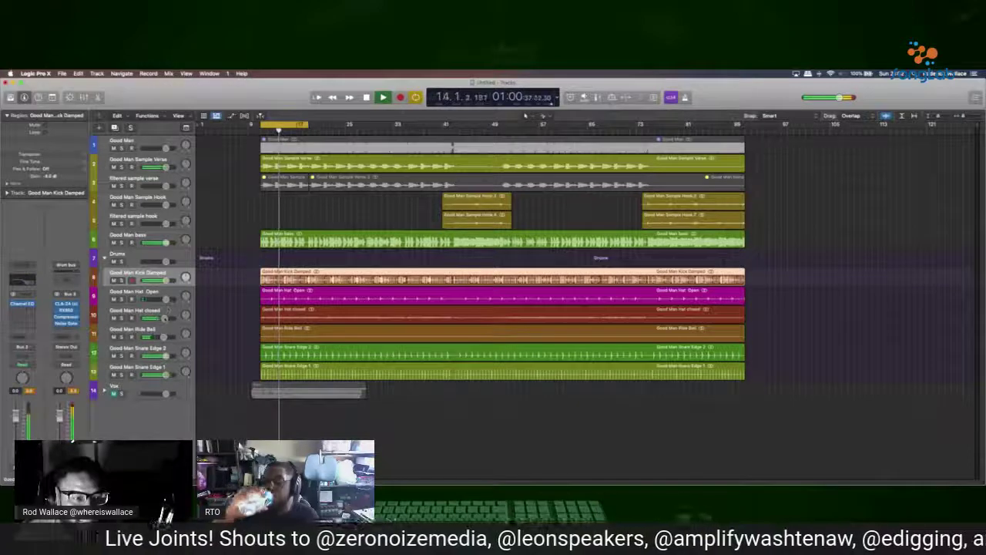
drag(165, 317, 159, 319)
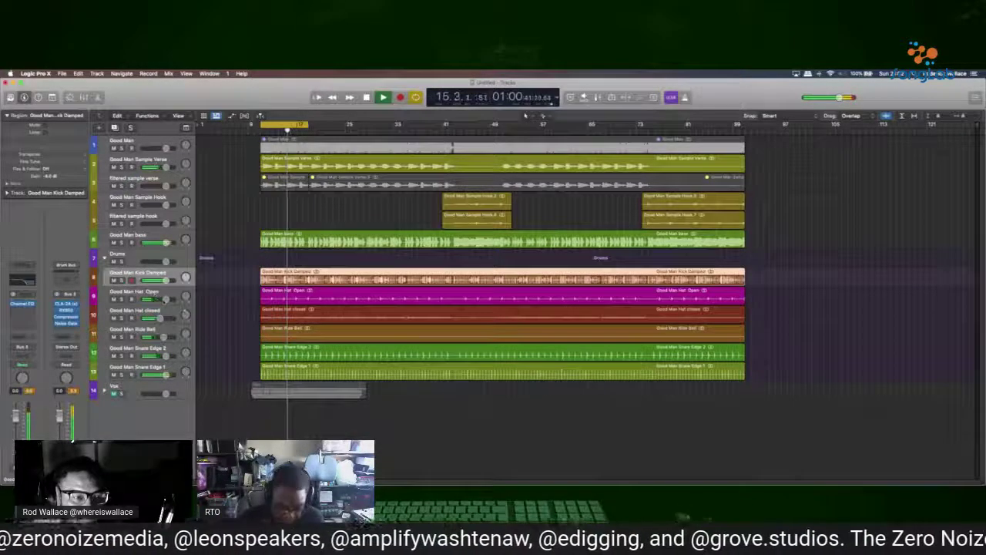
drag(159, 318, 164, 317)
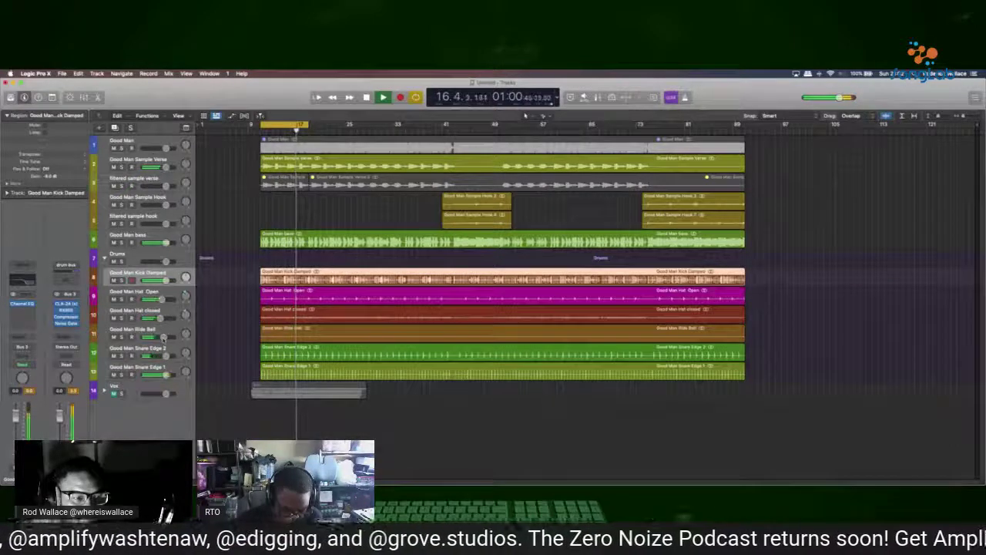
Mute Good Man Sample Verse and Good Man bass, and lower the Good Man Snare Edge 1 volume to -3.1 dB
key(ctrl+m)
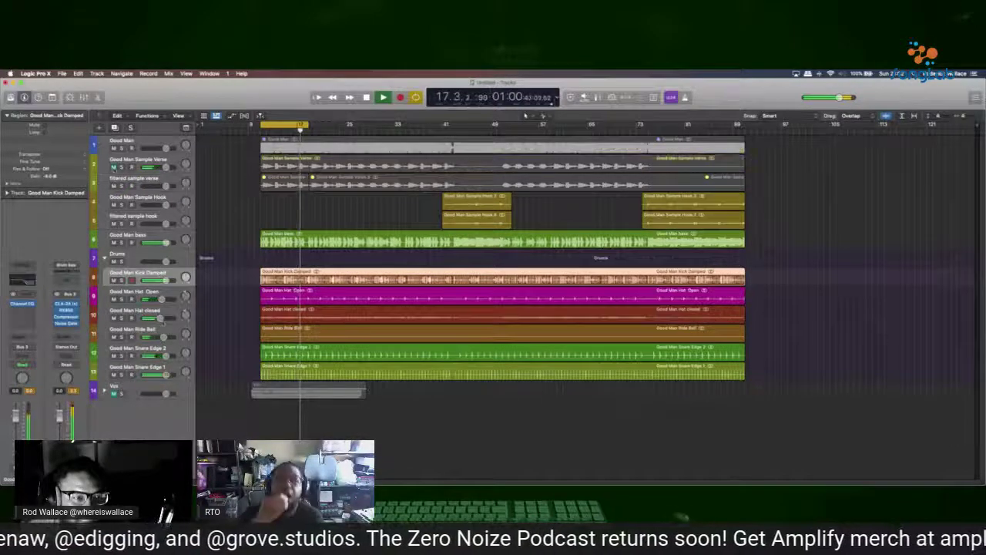
key(ctrl+m)
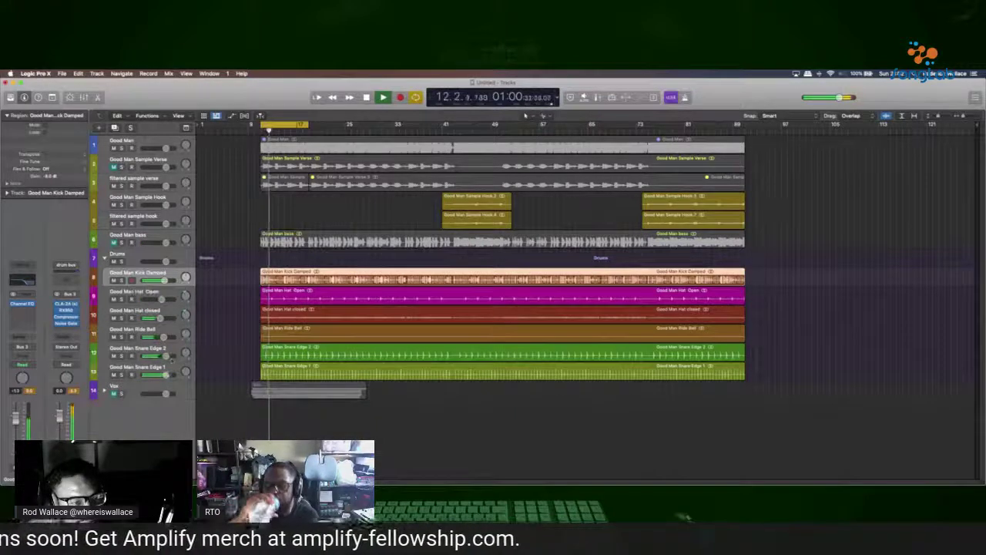
click(146, 369)
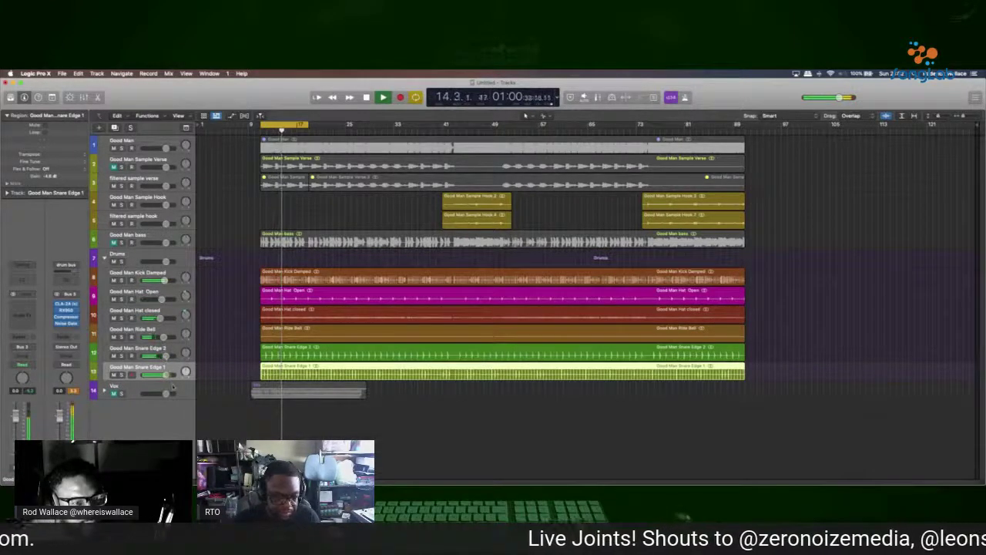
mouse_move(164, 375)
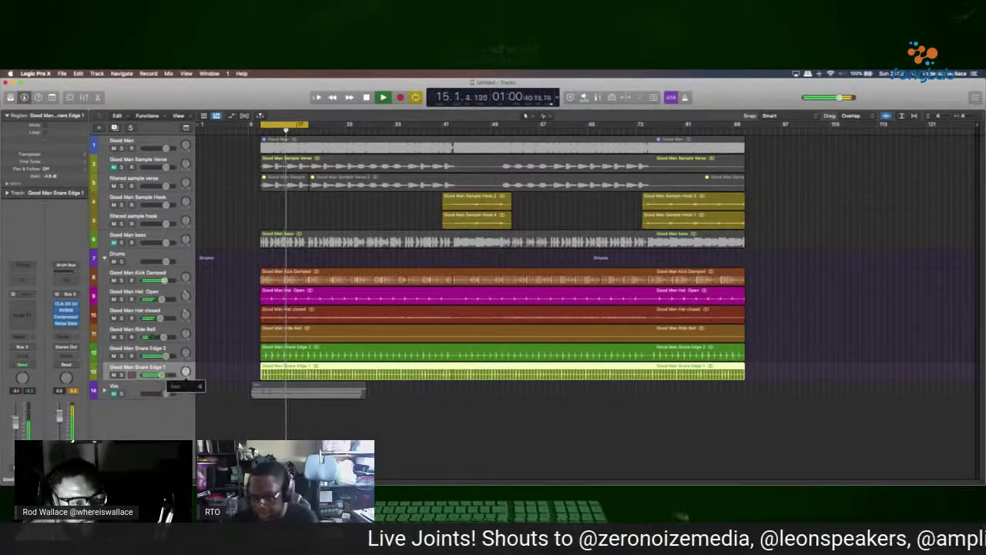
Reopen RX950 on the drum bus, raise its Filter slightly, and close the plug-in
click(66, 311)
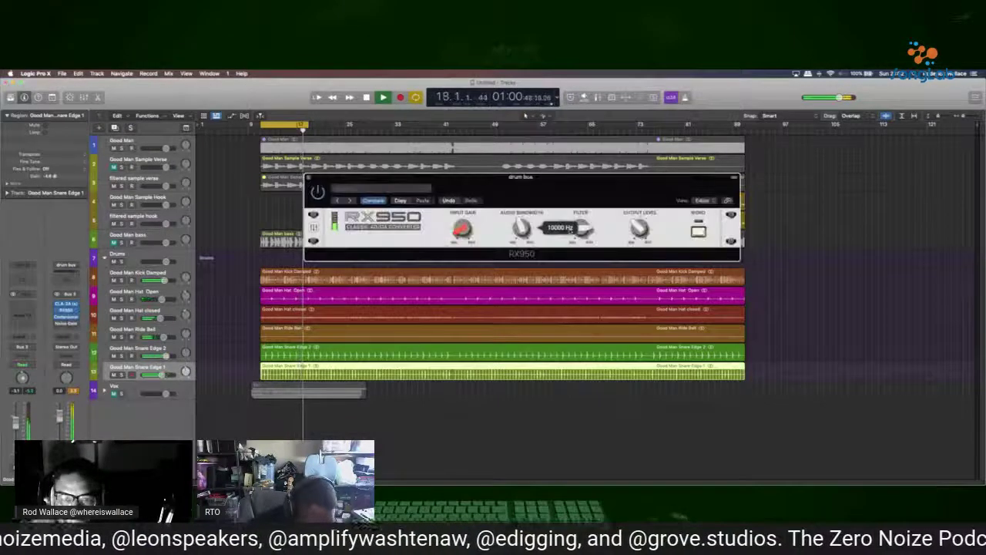
mouse_move(581, 215)
mouse_down()
mouse_move(582, 225)
mouse_move(581, 215)
mouse_up()
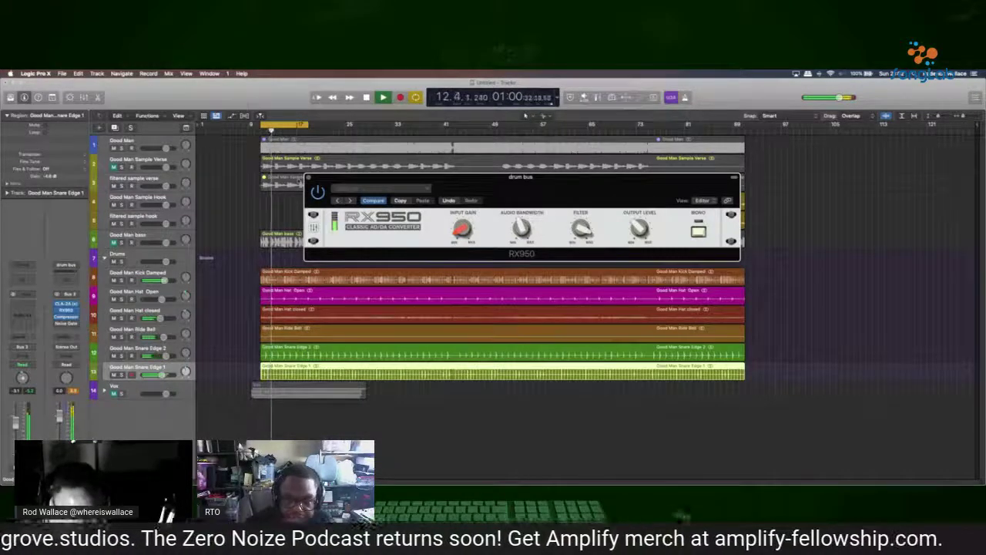
key(super+w)
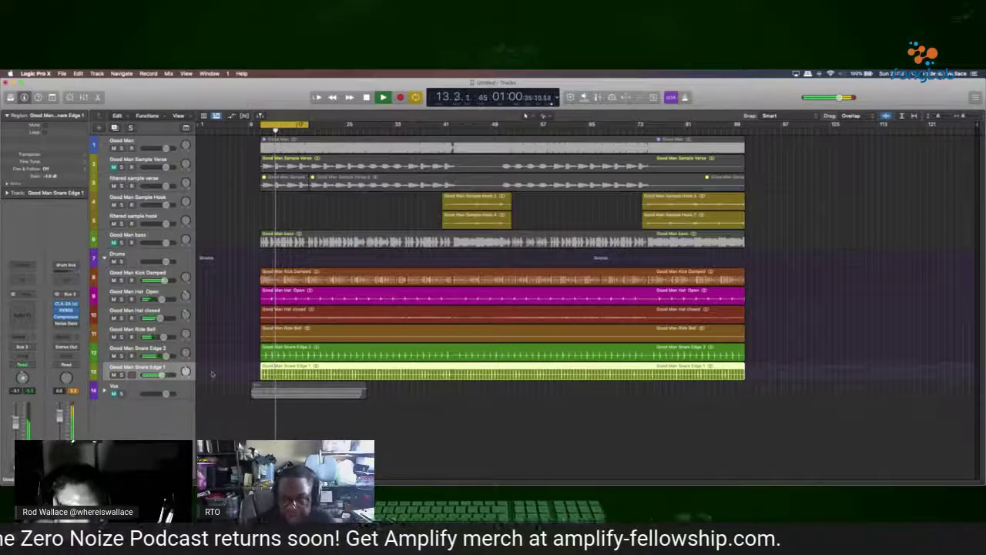
Select Good Man Ride Bell and lower the Good Man Kick Damped volume to -2.1 dB
click(144, 329)
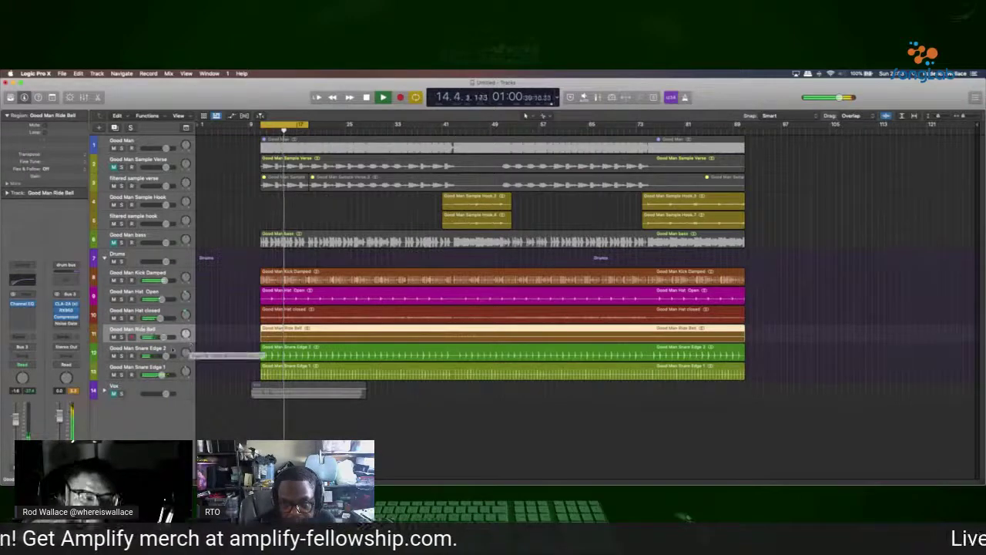
key(Return)
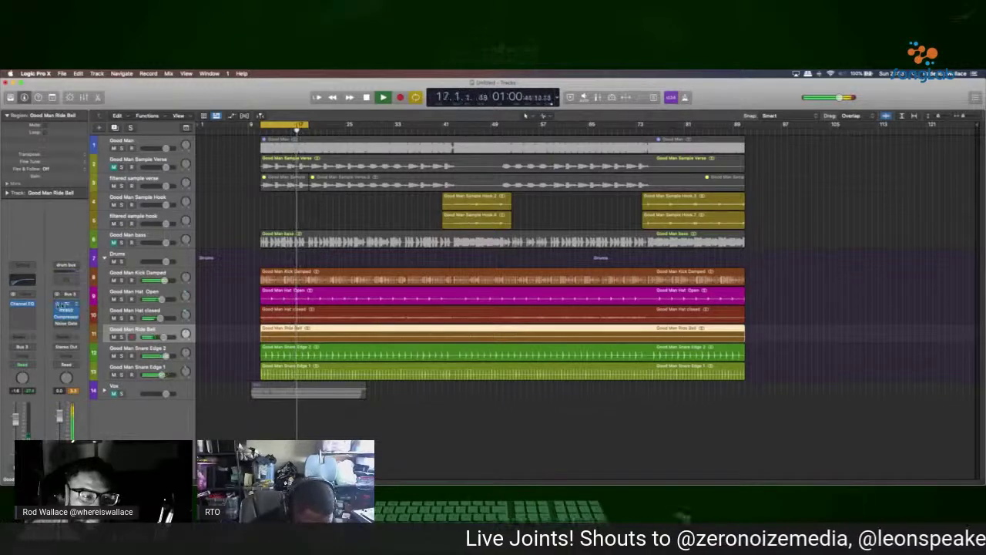
mouse_move(165, 294)
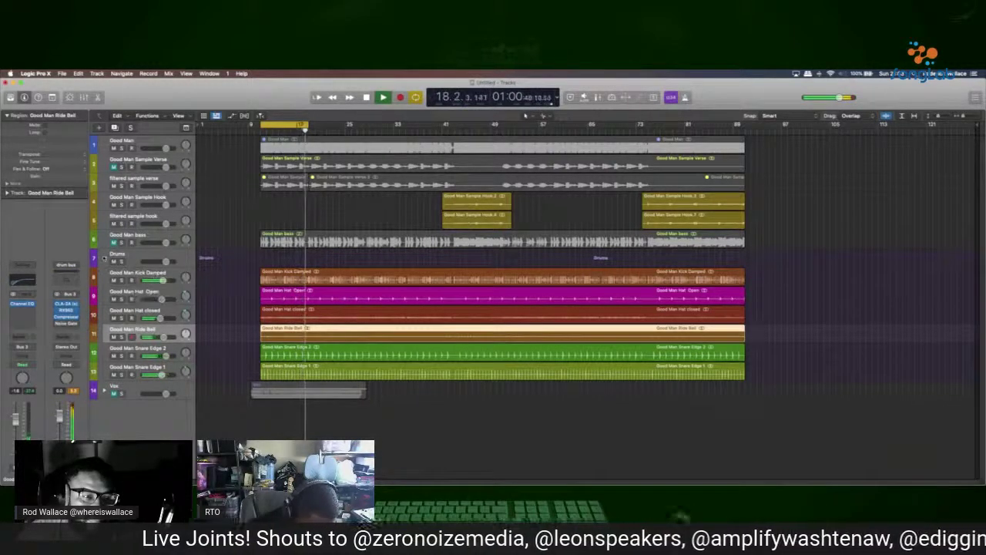
Unmute Good Man bass and lower its region gain to about -4 dB against the drums
click(104, 257)
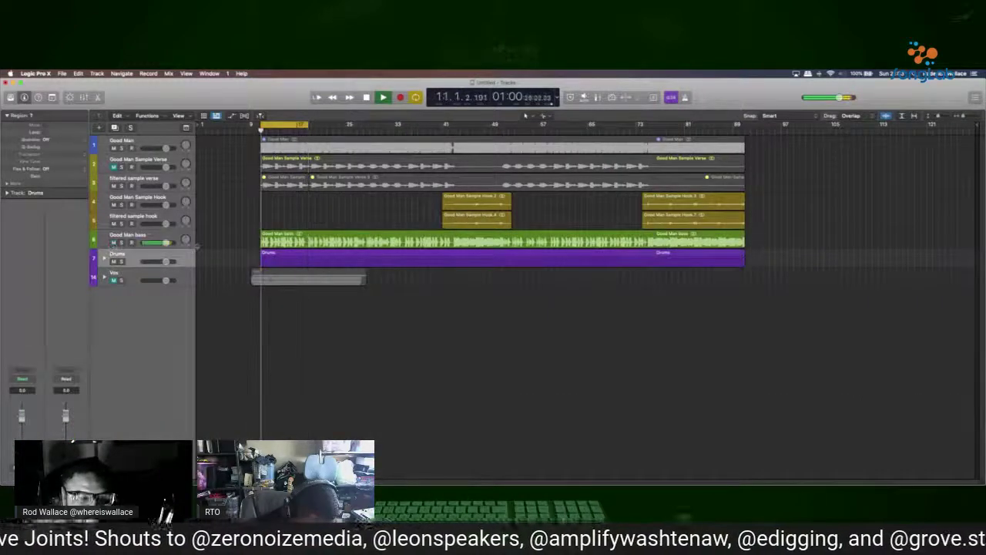
click(104, 258)
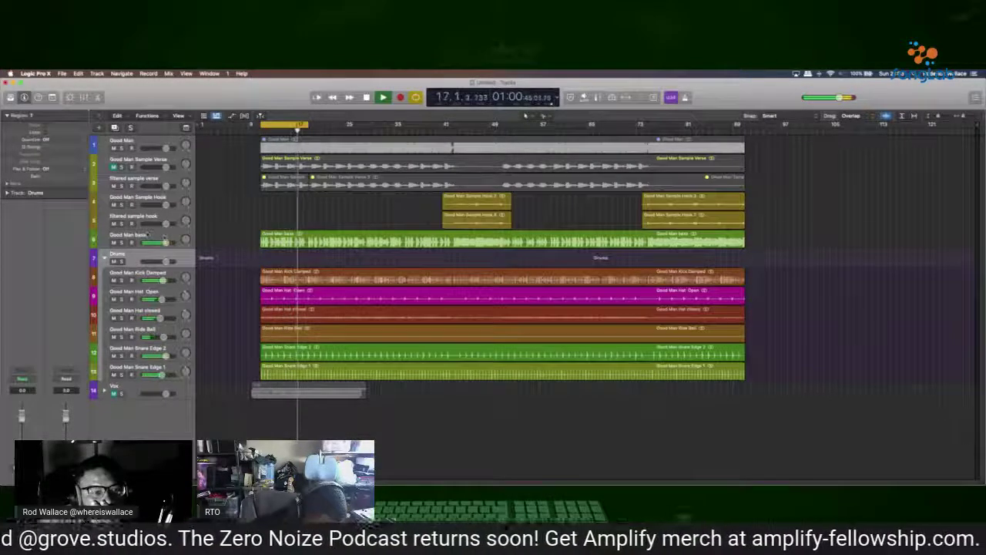
key(Up)
drag(46, 177, 44, 214)
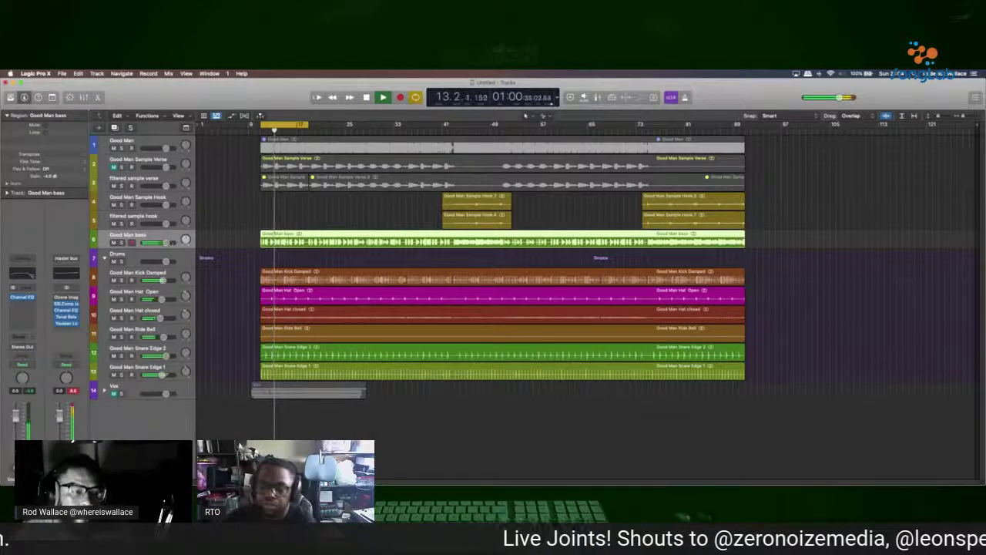
Solo Good Man Kick Damped, try different RX950 Filter and Input Gain amounts on the drum bus, and clear the solo
key(s)
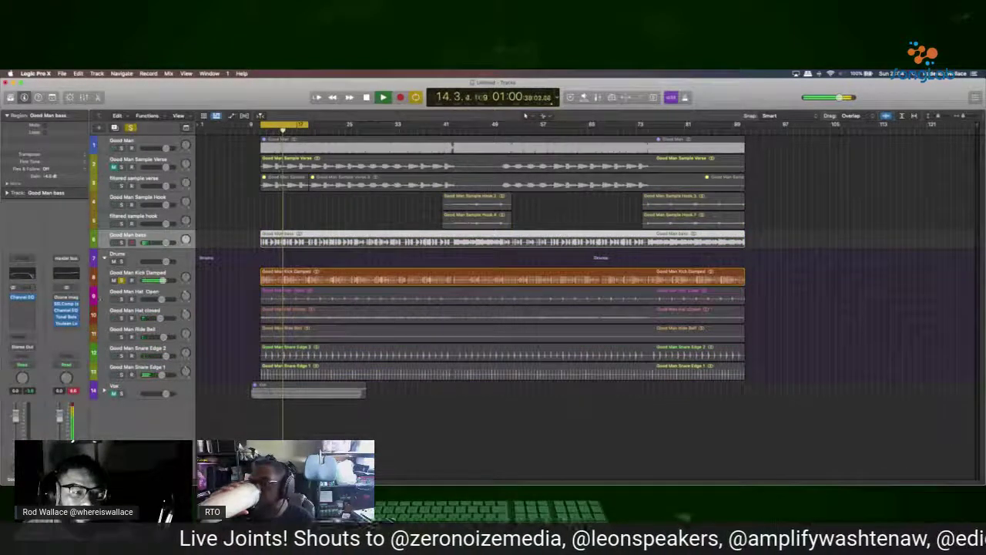
click(140, 274)
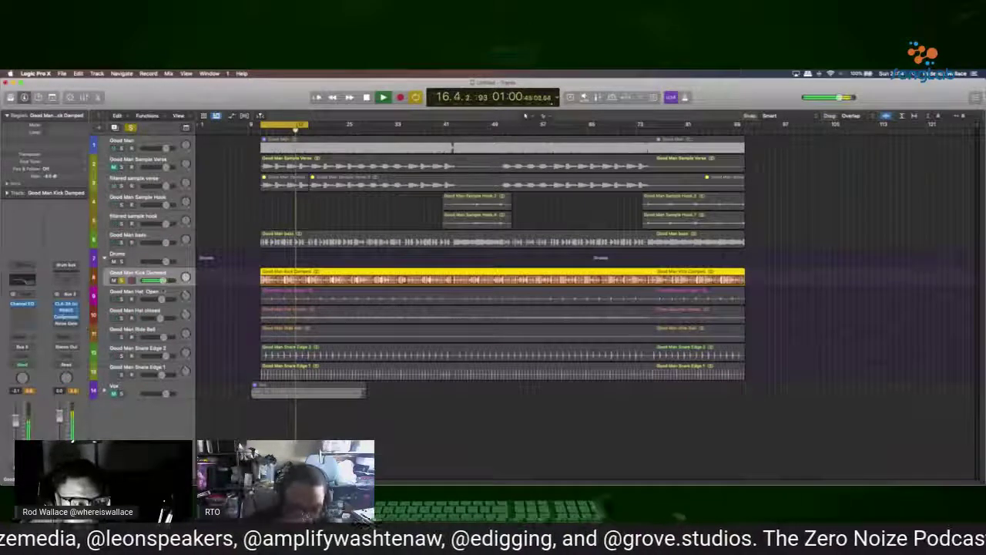
key(v)
drag(583, 228, 559, 198)
drag(461, 227, 461, 213)
drag(581, 227, 582, 257)
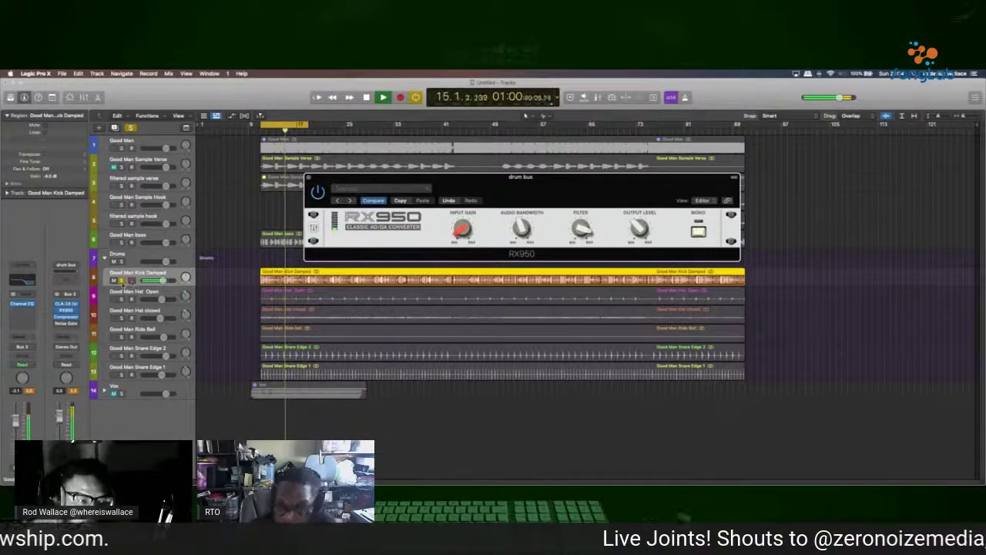
key(s)
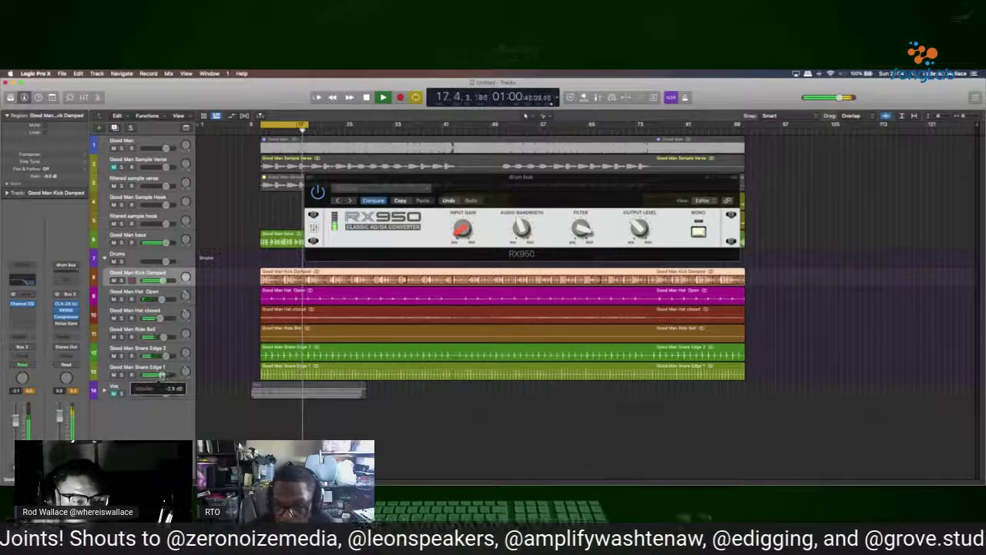
Insert a Compressor on Good Man Snare Edge 1, set it to the Vintage FET model, and close the plug-in
click(139, 368)
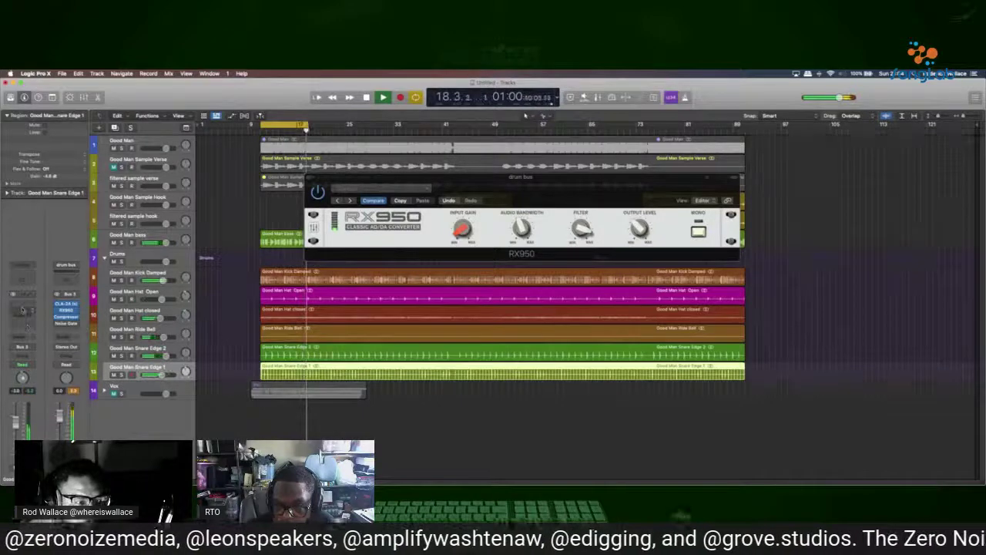
click(22, 305)
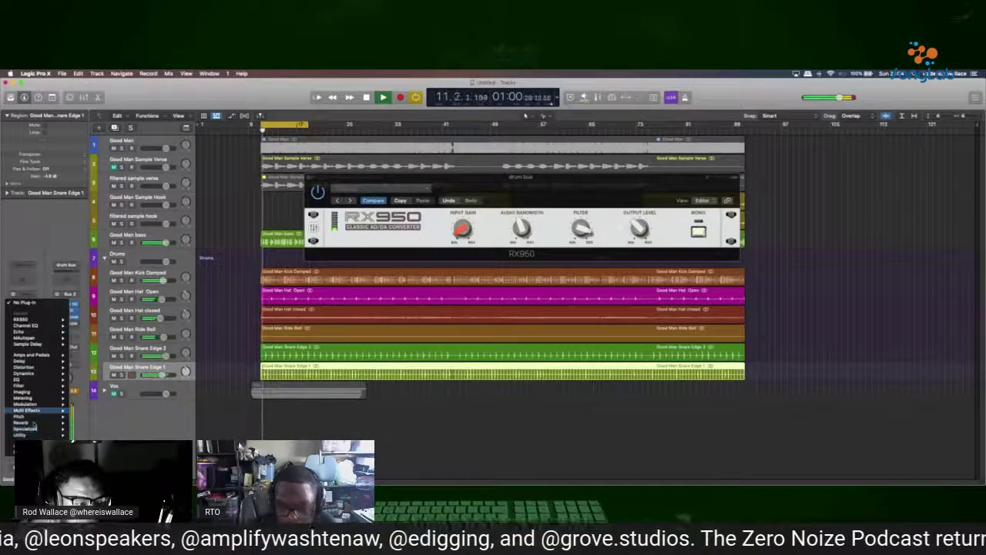
mouse_move(27, 445)
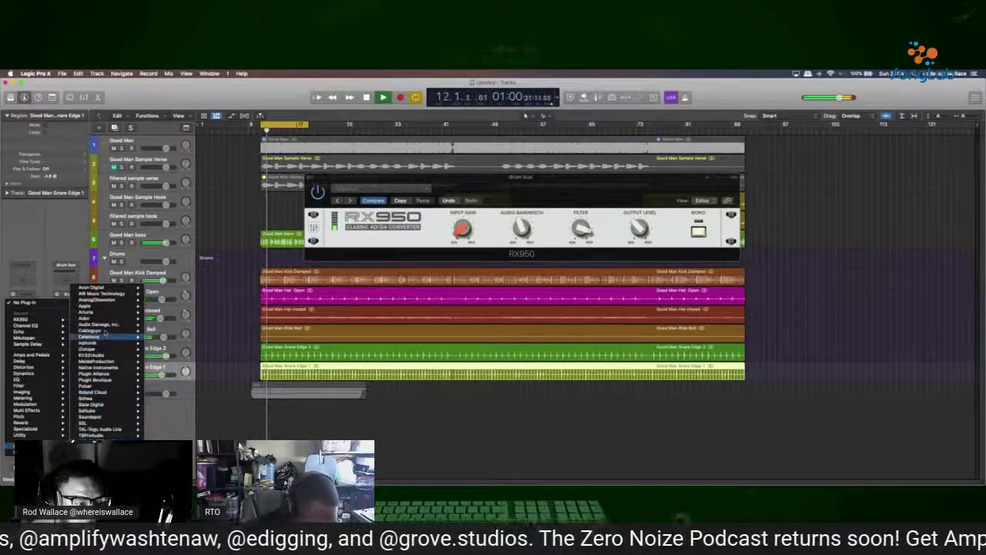
mouse_move(23, 373)
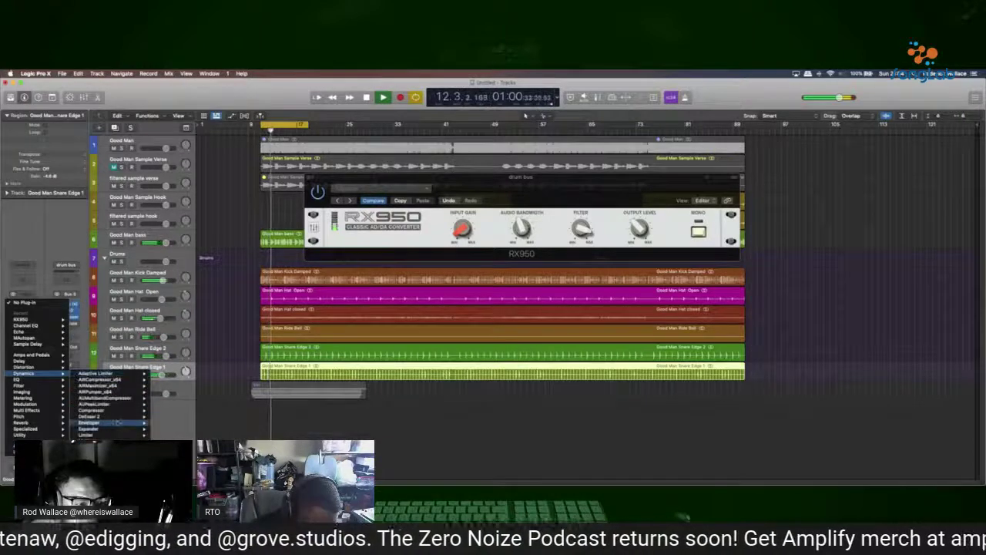
click(166, 414)
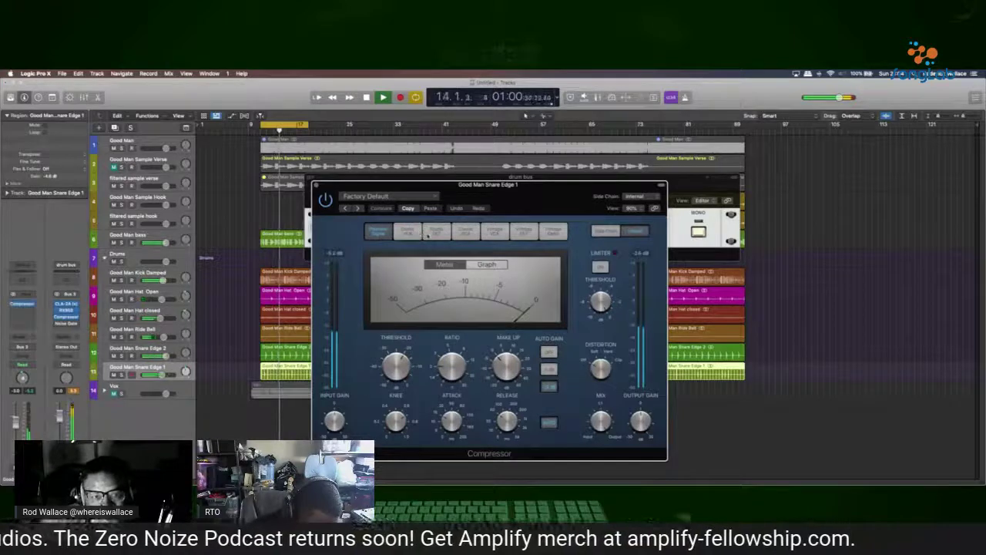
click(524, 230)
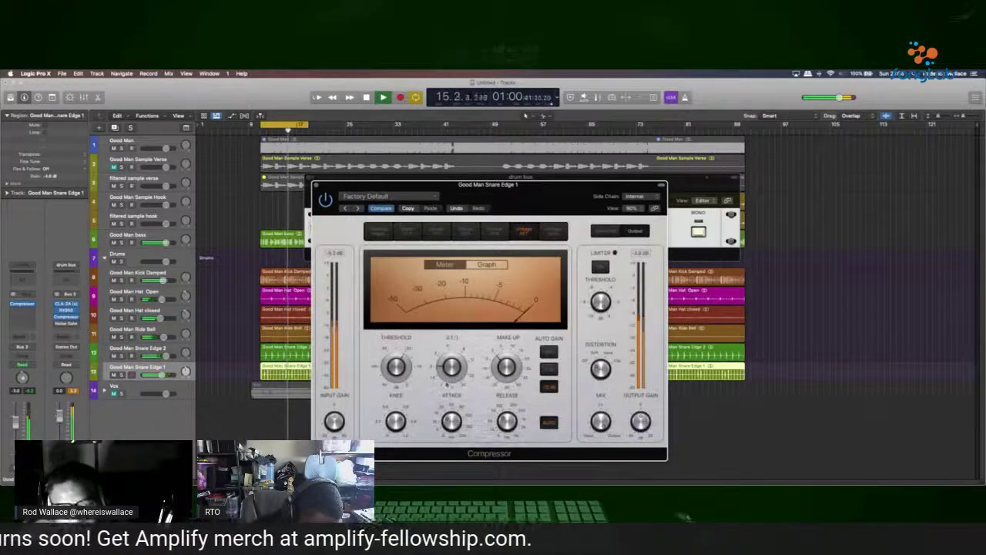
mouse_move(453, 406)
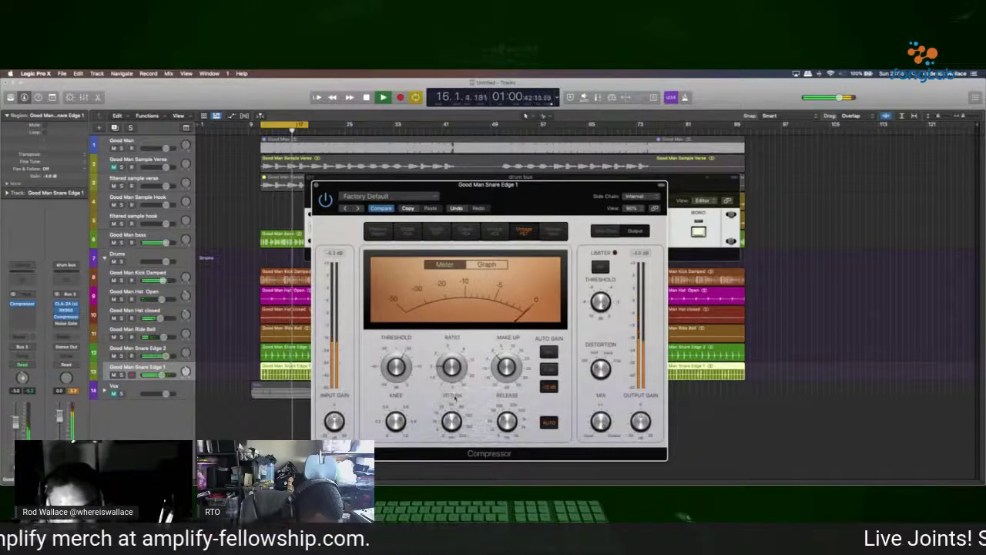
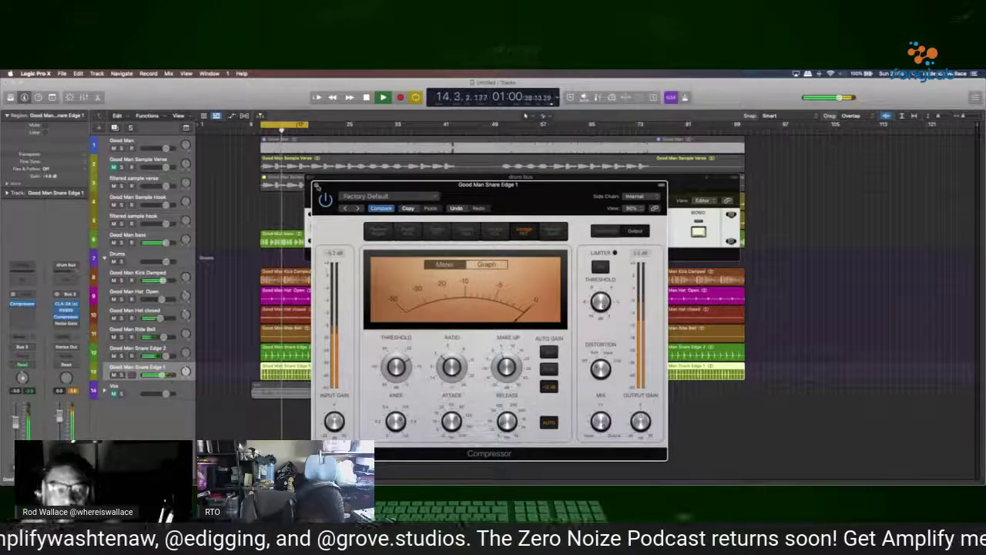
key(super+w)
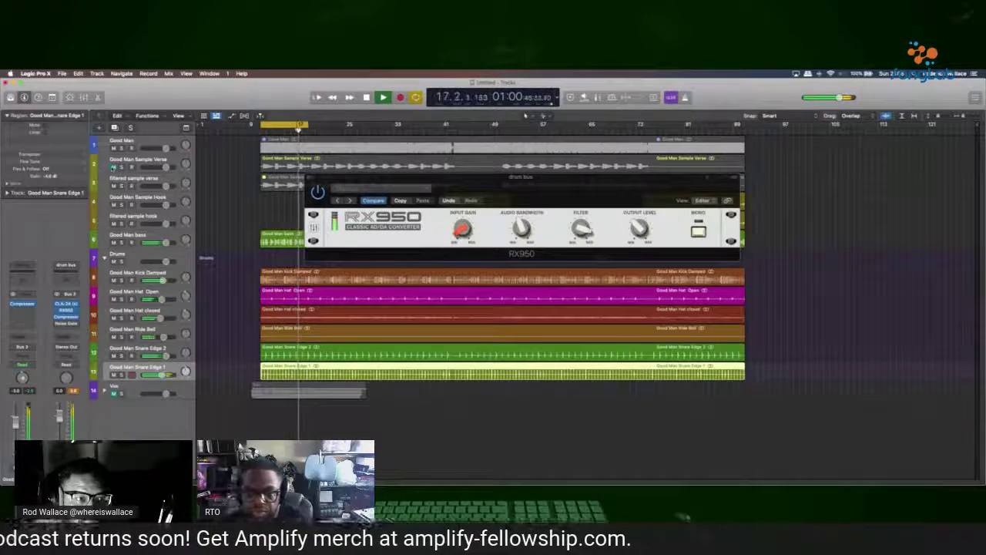
Unmute Good Man Sample Verse, move the RX950 window off the upper tracks, and unmute the Vox stack
key(ctrl+m)
drag(539, 179, 671, 300)
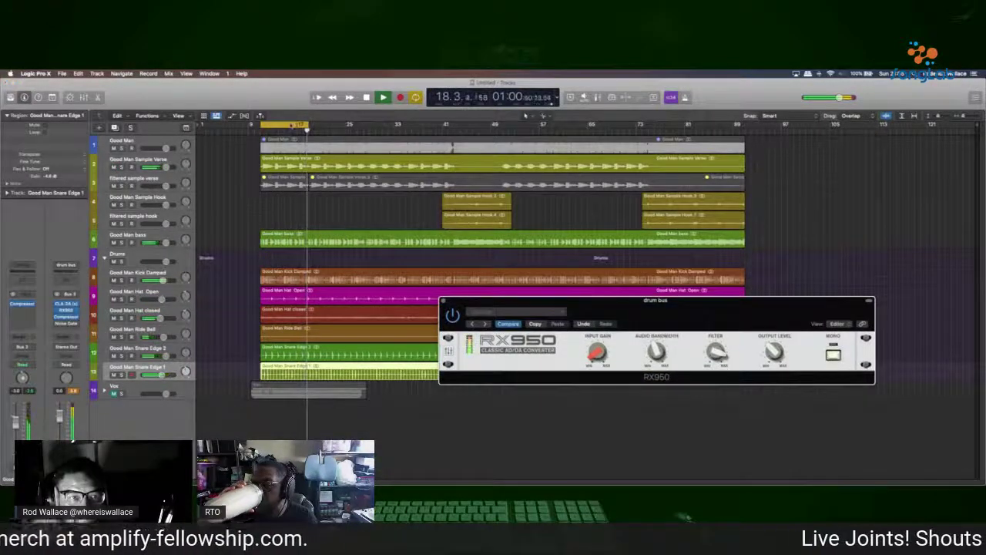
click(171, 375)
click(114, 394)
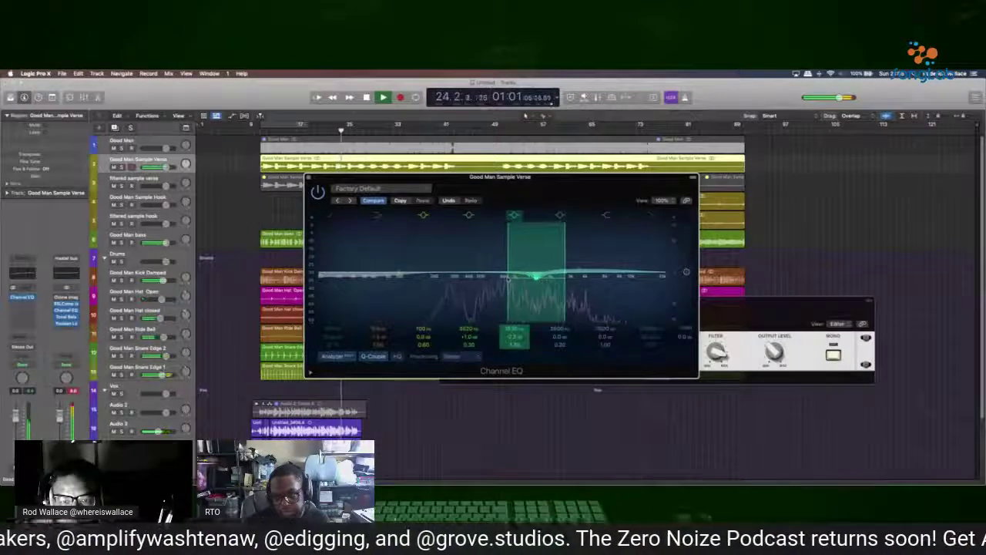
Cut Good Man Sample Verse by about 2.9 dB near 780 Hz in Channel EQ and lower its volume to about -1.8 dB
mouse_move(533, 279)
mouse_down()
mouse_move(505, 285)
mouse_move(539, 282)
mouse_up()
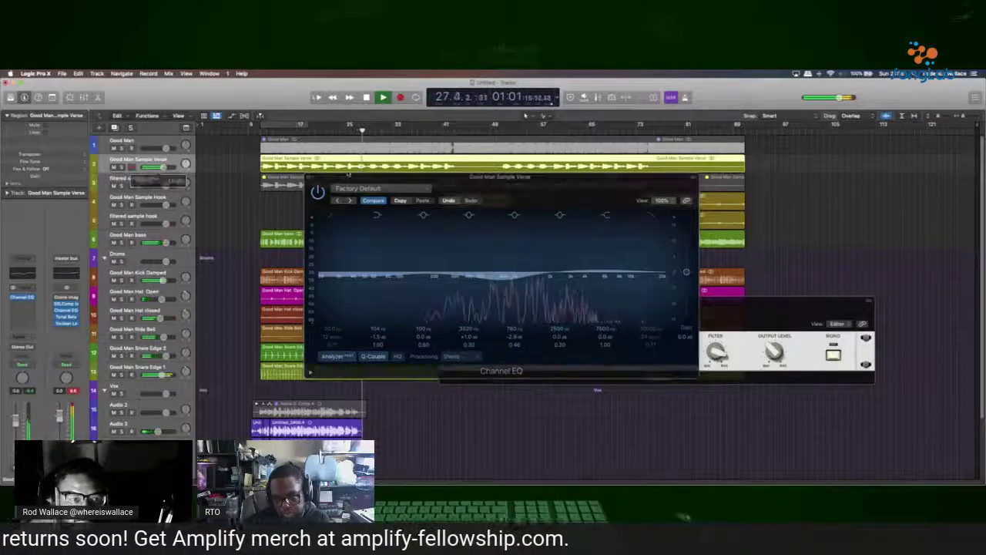
drag(363, 179, 475, 198)
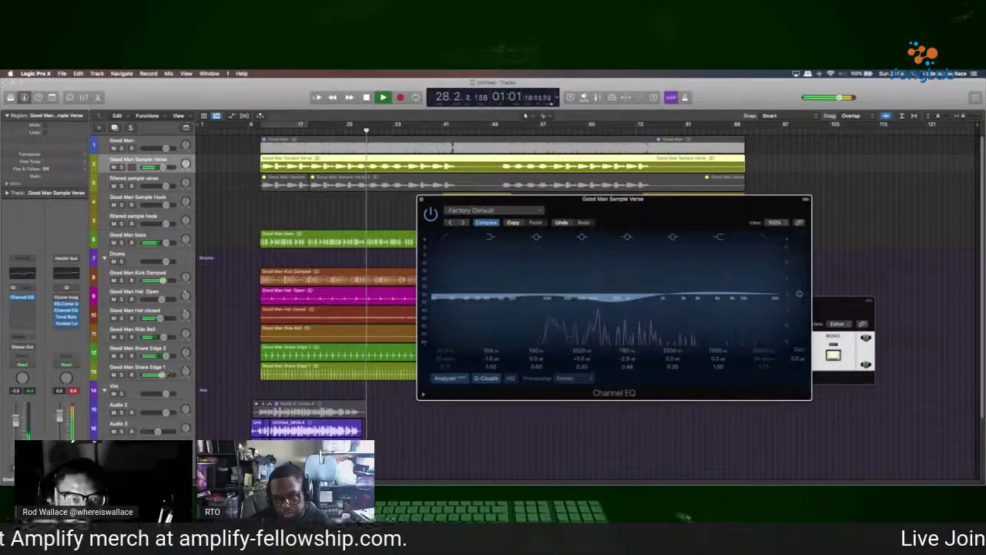
mouse_move(162, 168)
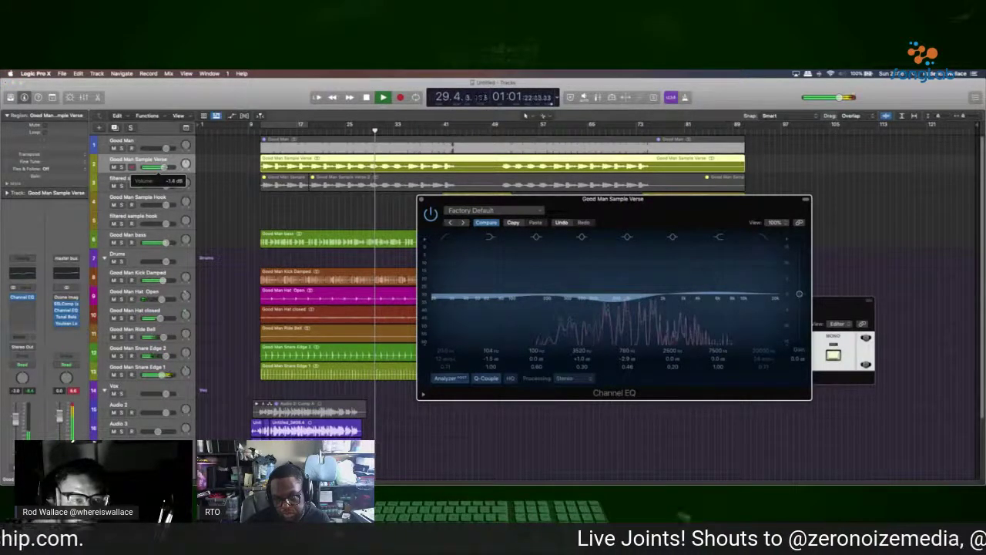
Solo Good Man Sample Verse, cut its low shelf deeply and boost the band just above in Channel EQ, and clear the solo
click(121, 166)
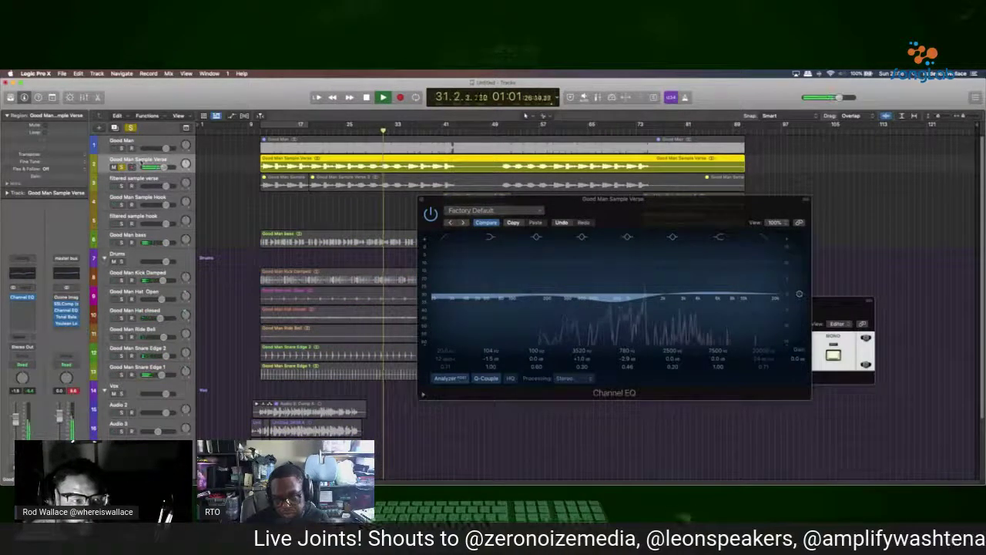
key(super+w)
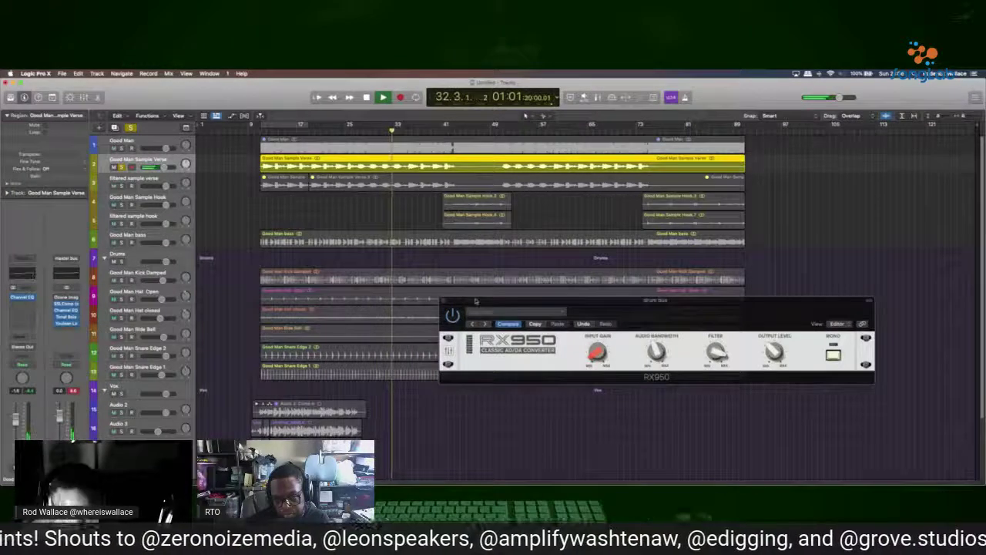
click(23, 274)
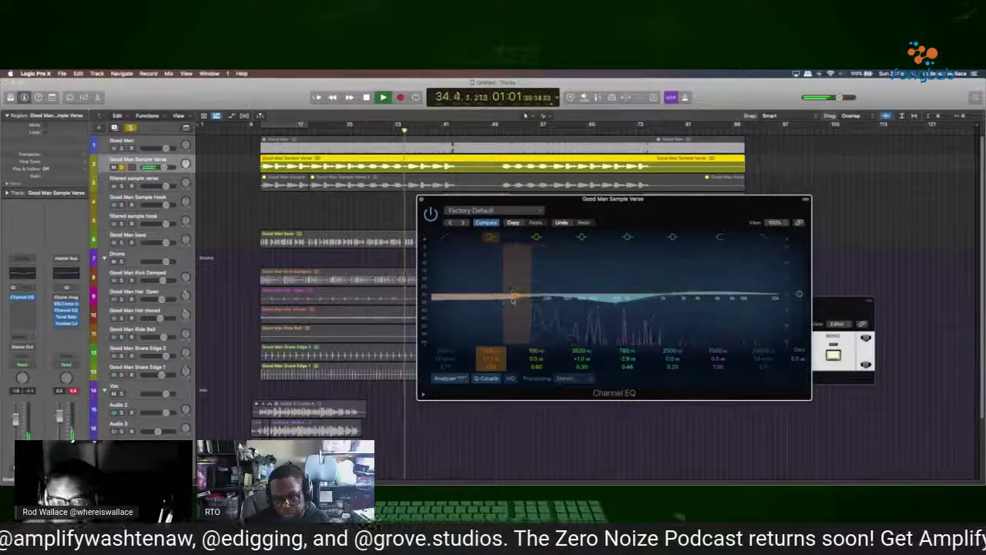
drag(512, 295, 505, 327)
mouse_move(542, 291)
mouse_down()
mouse_move(522, 260)
mouse_move(519, 223)
mouse_move(533, 290)
mouse_up()
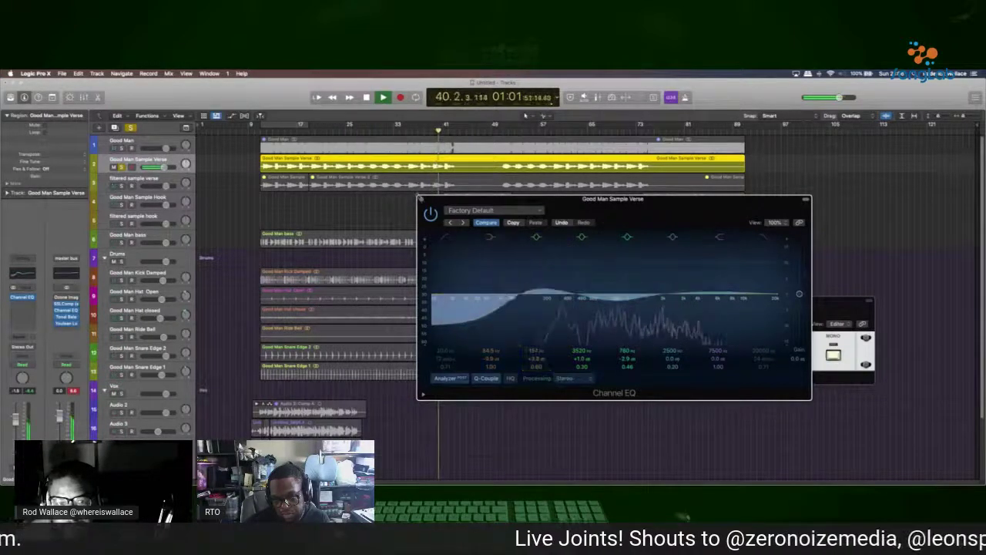
click(421, 199)
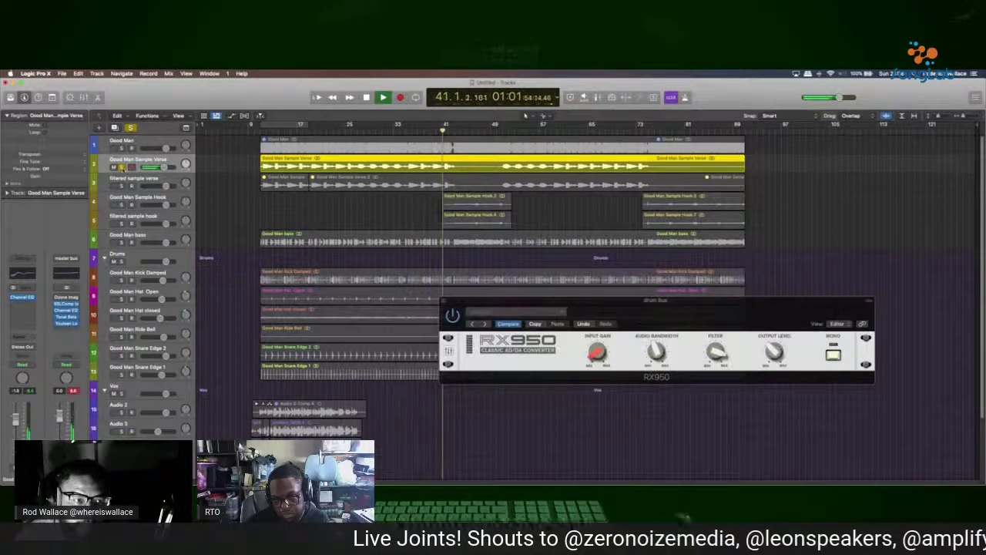
key(s)
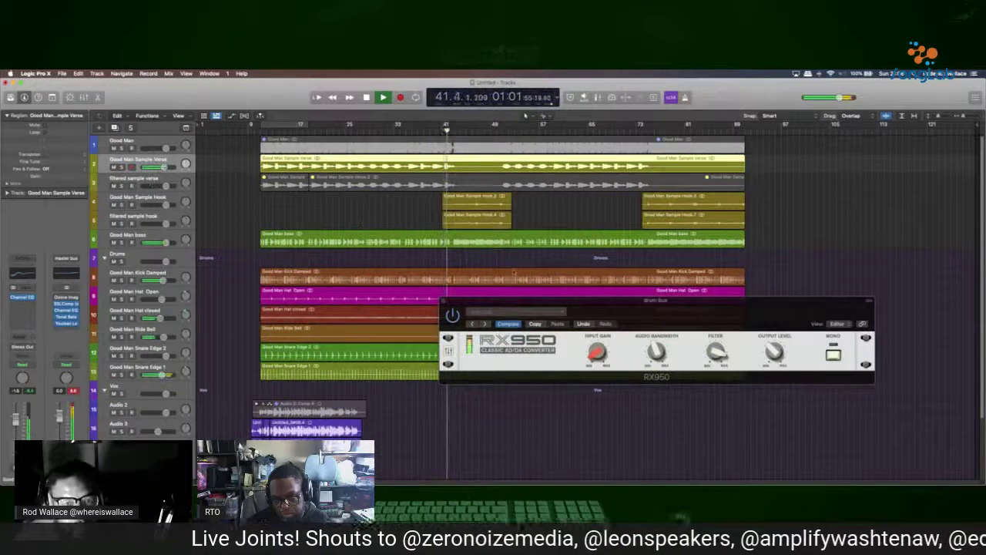
Move RX950 clear of the drum tracks, raise Good Man Snare Edge 1 slightly, and lower Good Man Ride Bell and pan it right
drag(515, 303, 520, 391)
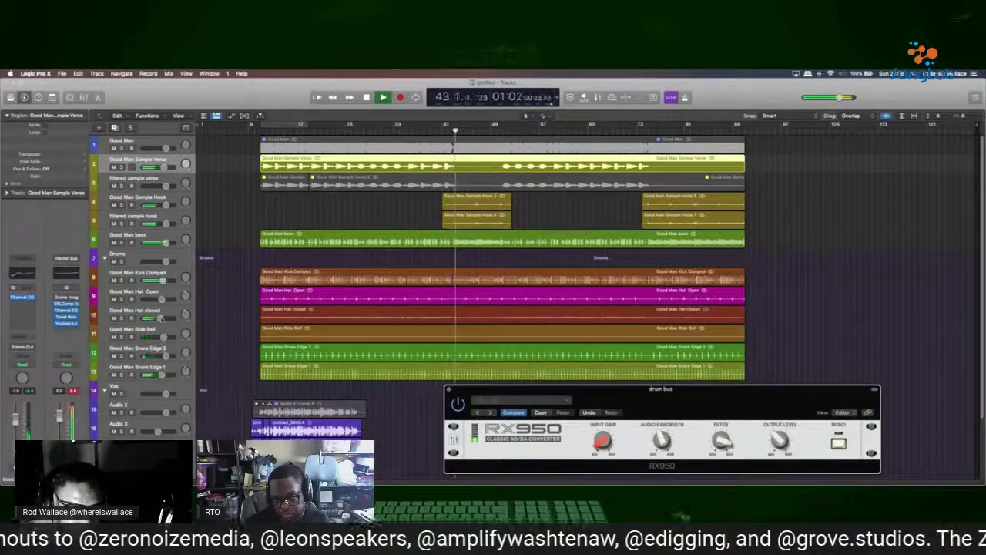
mouse_move(163, 376)
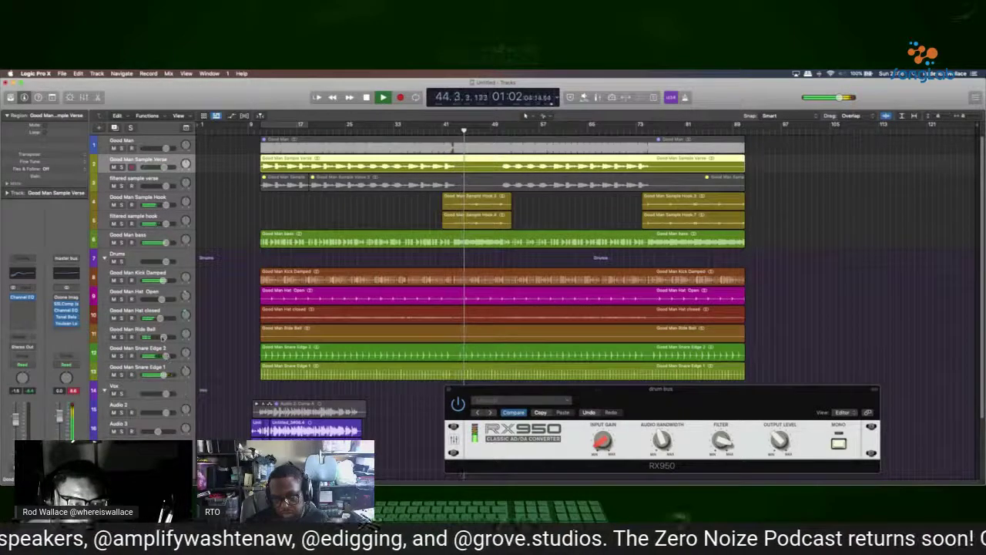
mouse_move(162, 338)
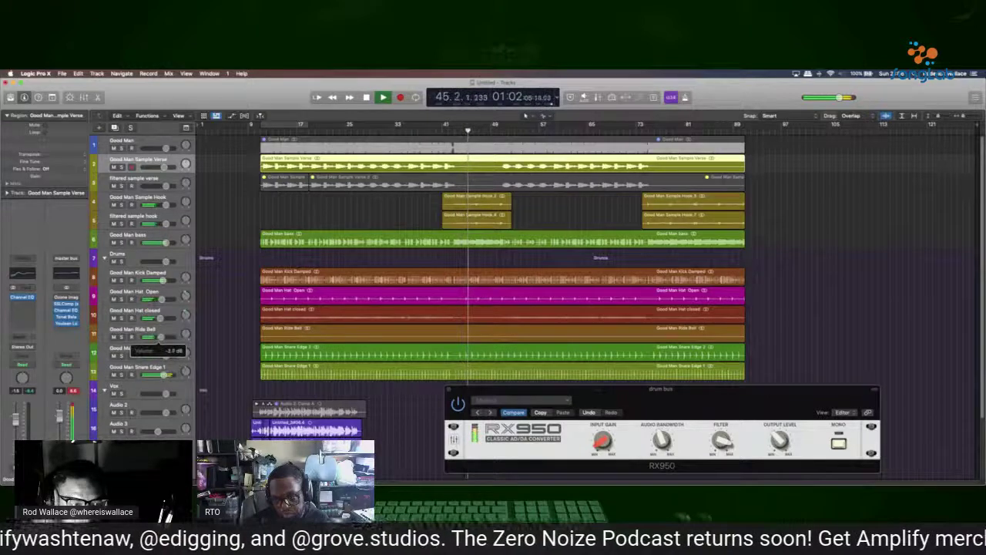
mouse_move(191, 333)
mouse_down()
mouse_move(191, 322)
mouse_move(190, 332)
mouse_up()
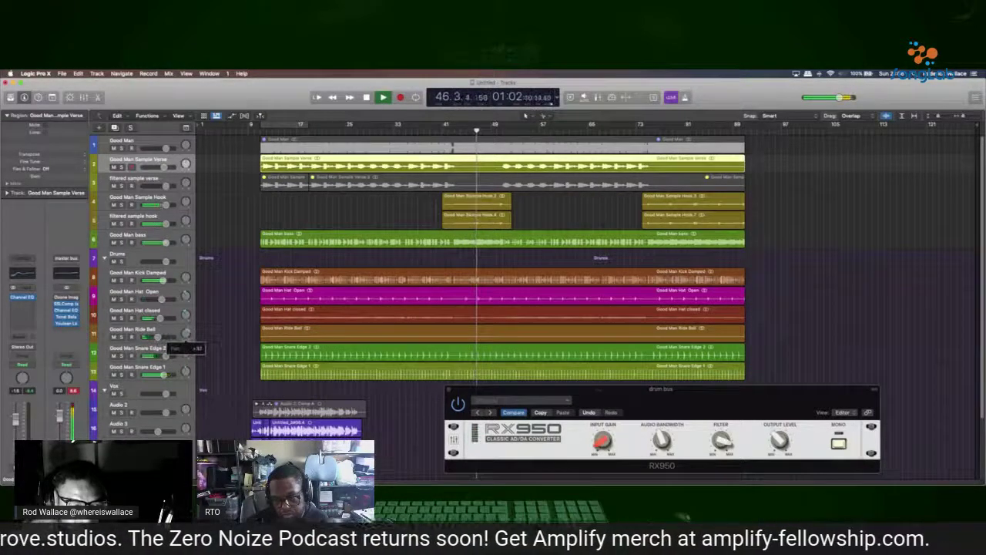
mouse_move(143, 353)
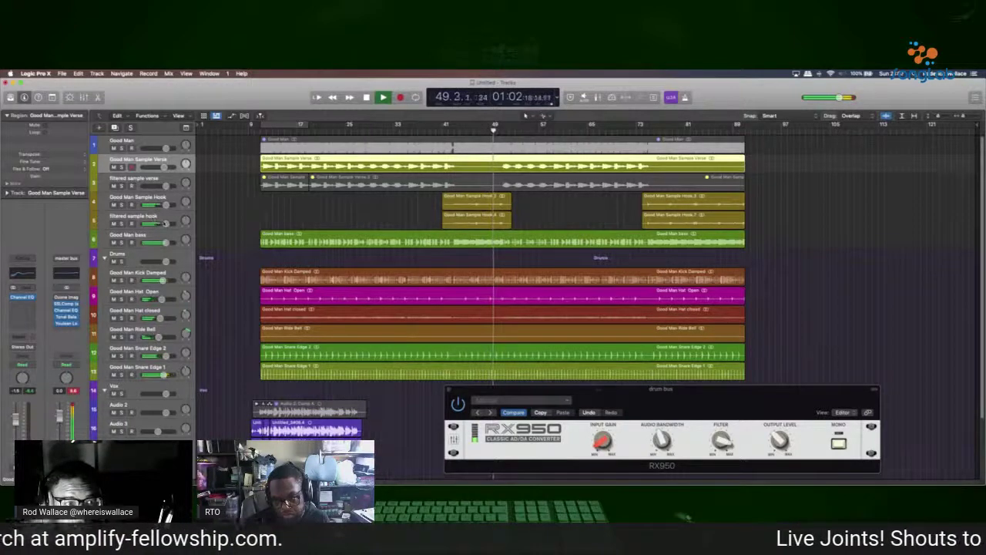
Rename the filtered sample hook track as double sample hook
double_click(135, 215)
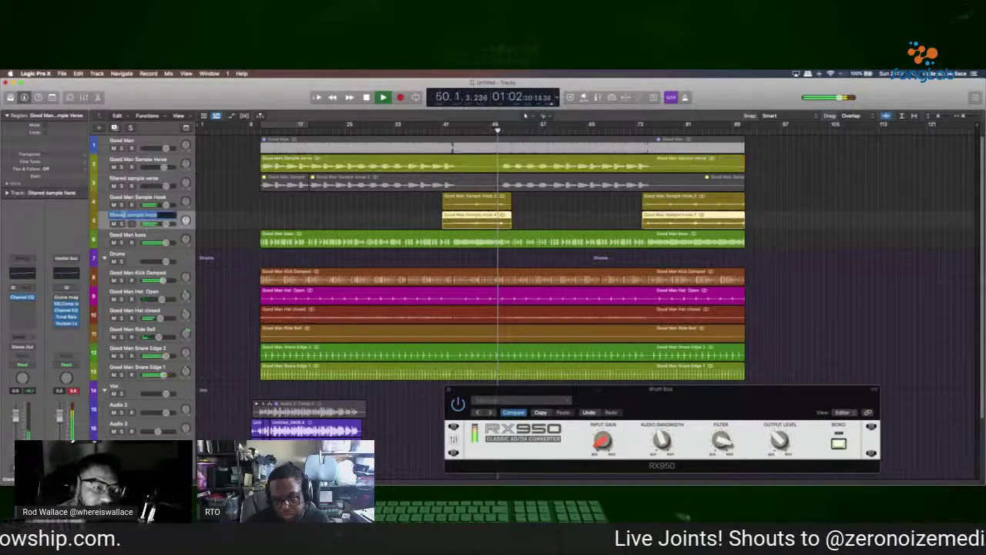
text(double)
key(Return)
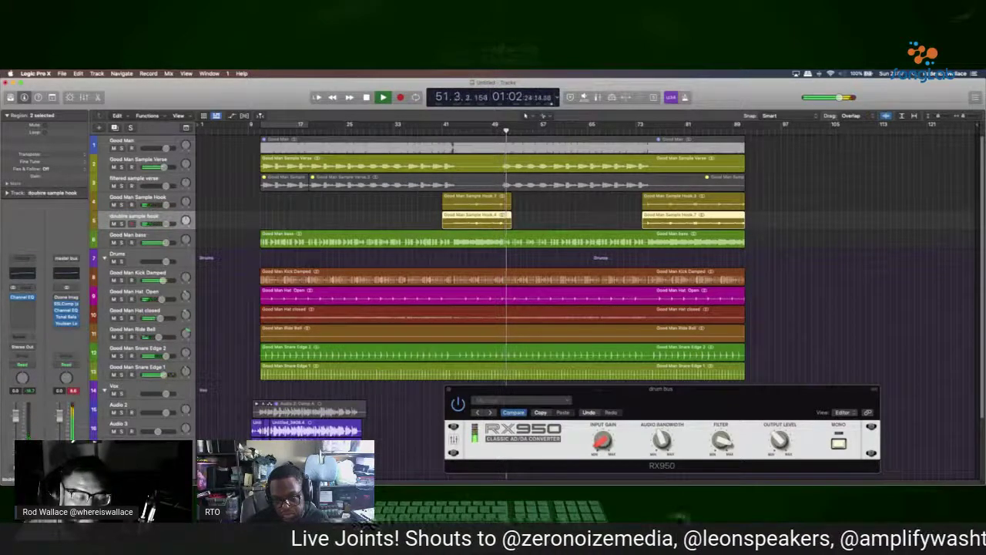
Rename the double sample hook track as filtered hook
double_click(125, 216)
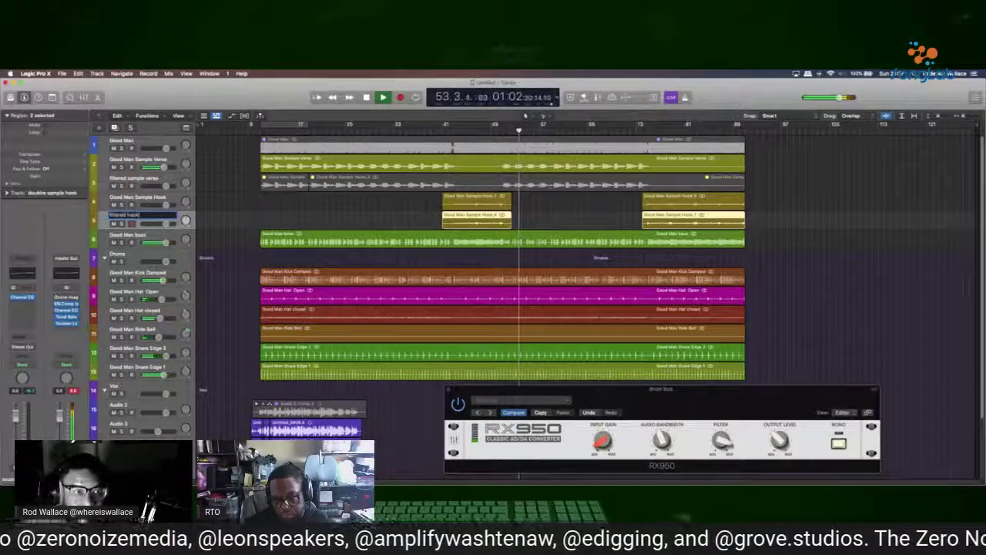
key(Return)
Unmute the filtered sample verse regions after the opening one, and split both the filtered and original verse samples at about bar 59
click(135, 179)
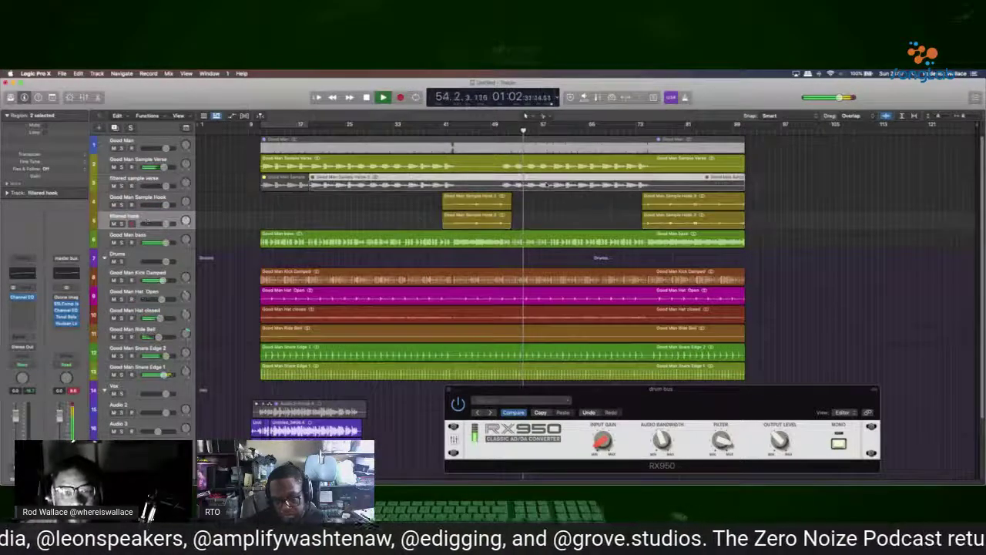
click(312, 166)
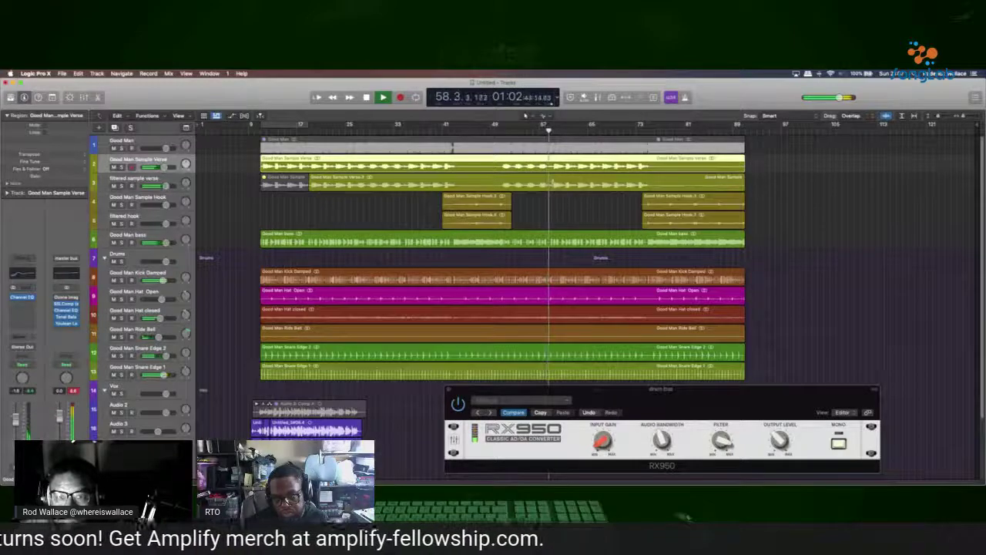
click(552, 184)
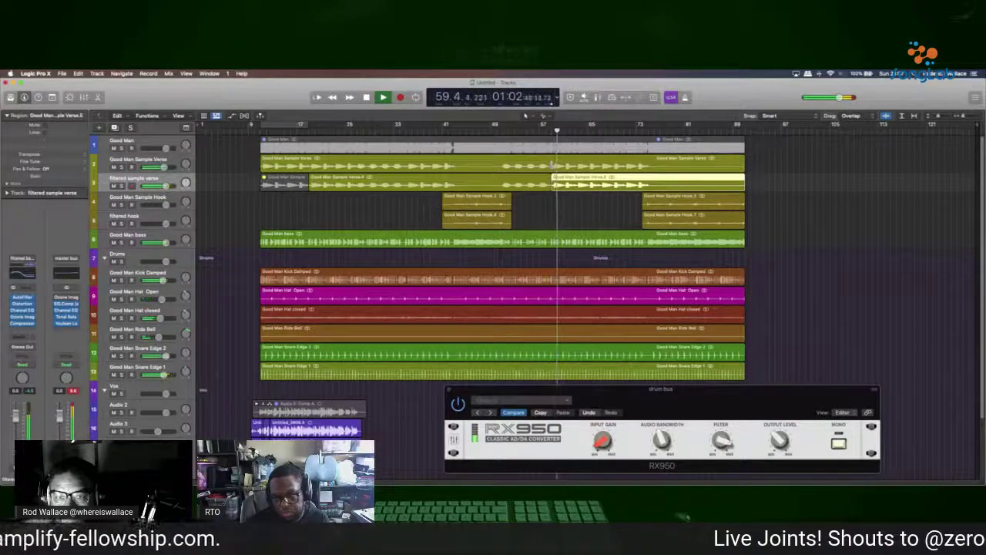
click(552, 164)
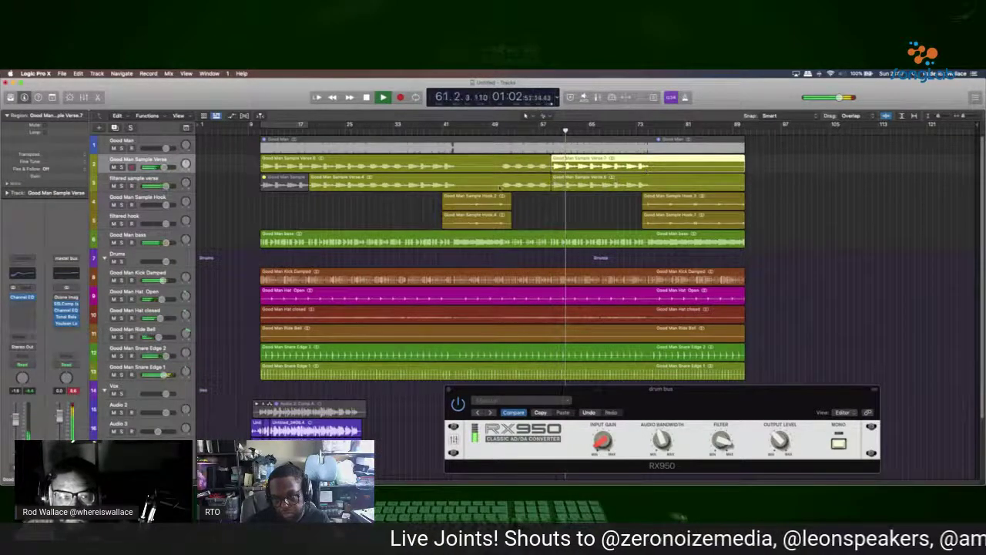
Mute the middle filtered sample verse region that ends at the bar 59 split and unmute the opening region
click(501, 187)
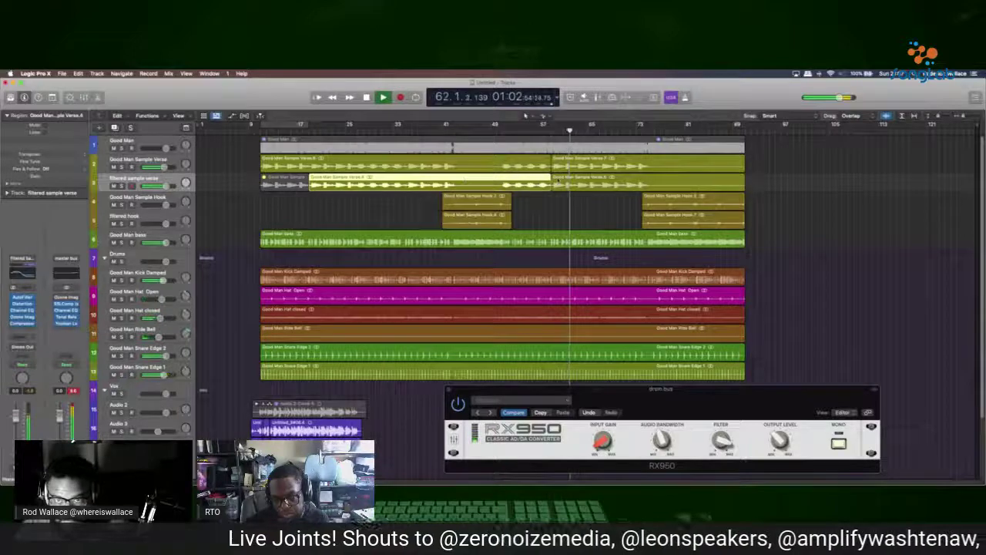
click(291, 185)
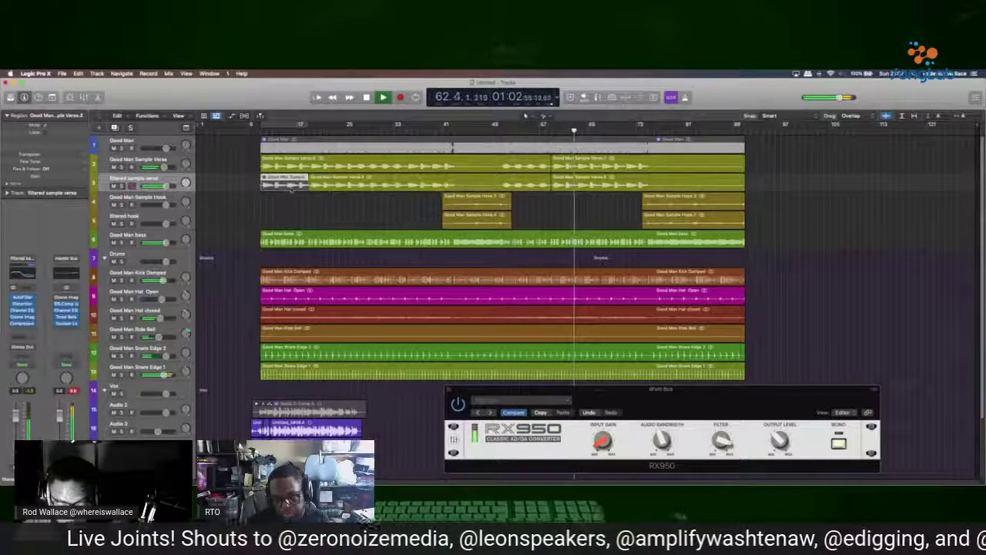
key(Right)
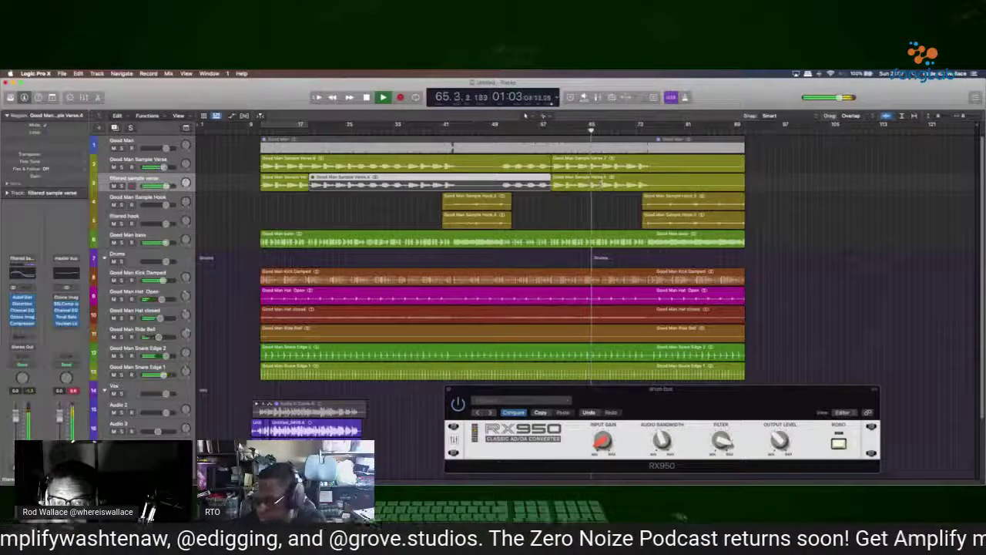
Split the last filtered sample verse region at about bar 67 and mute the part after the split
click(600, 212)
click(573, 179)
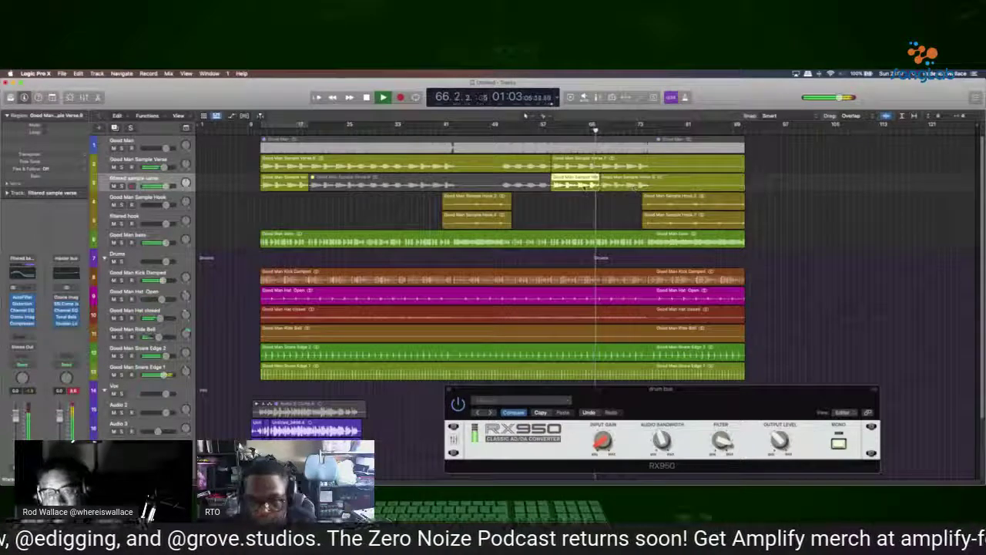
click(653, 183)
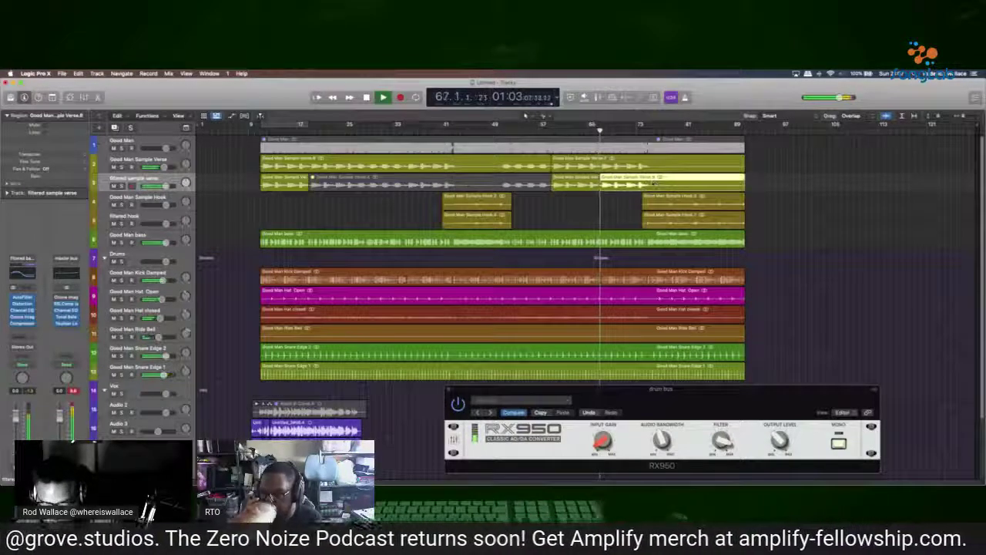
key(ctrl+m)
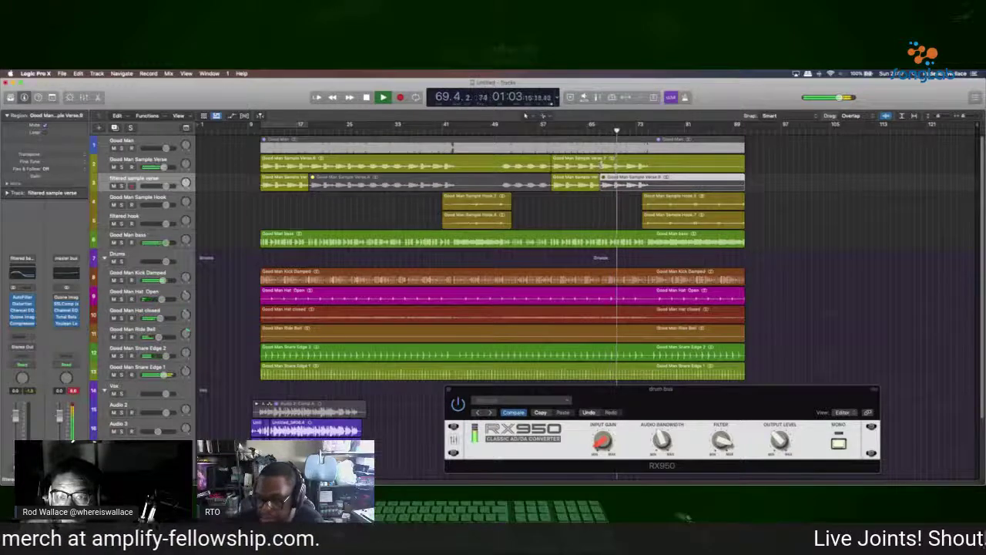
Split the original sample verse at about bars 67 and 19, and mute its opening region and the bar 59 to 67 region
click(621, 161)
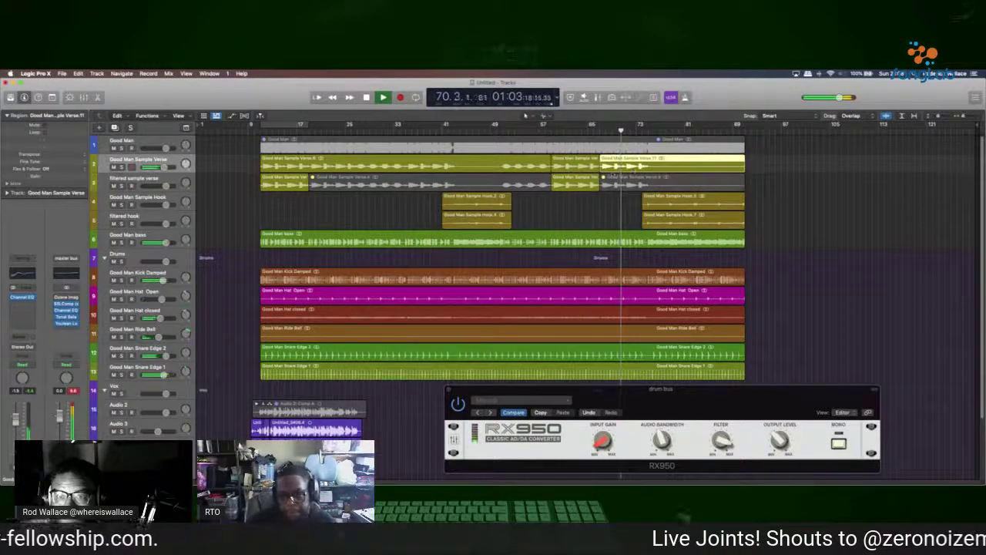
click(583, 165)
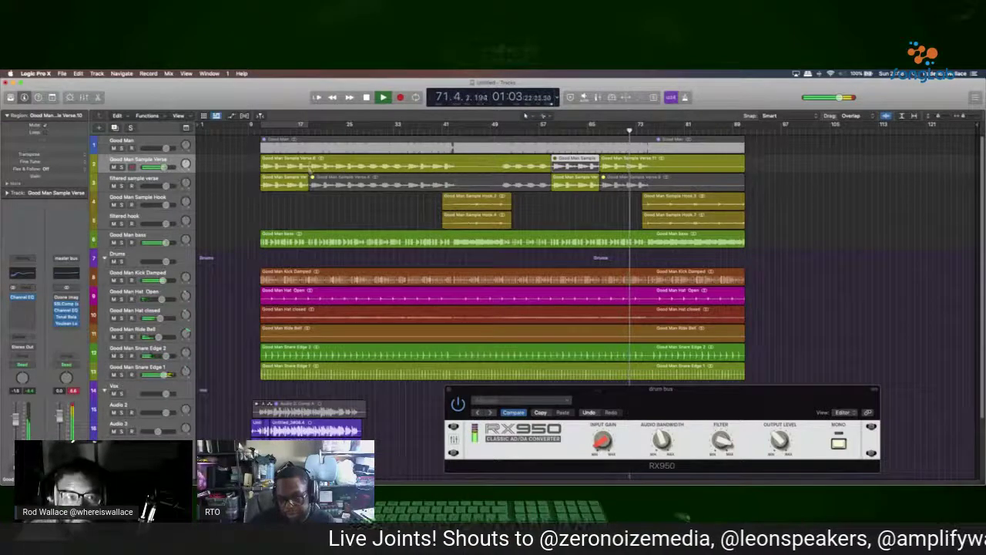
click(301, 165)
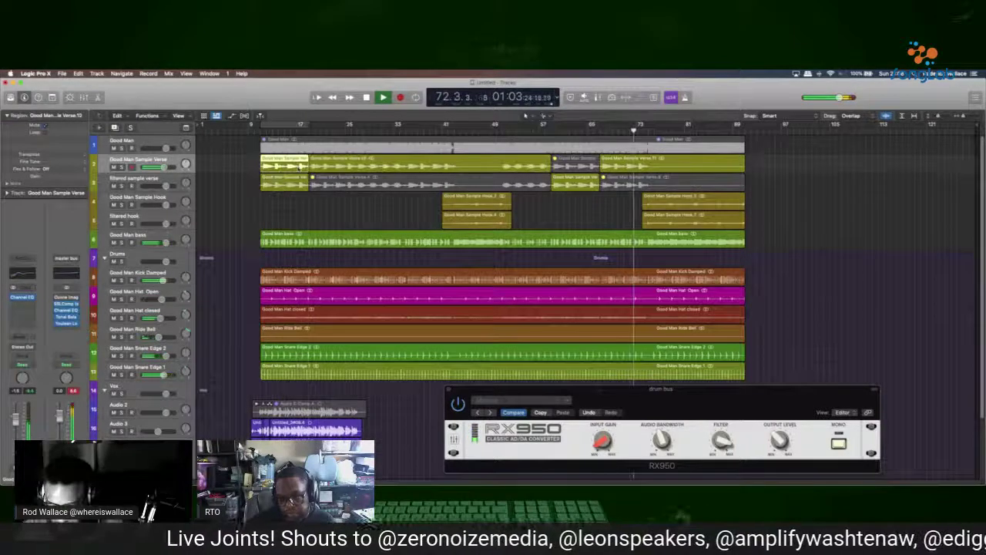
click(260, 131)
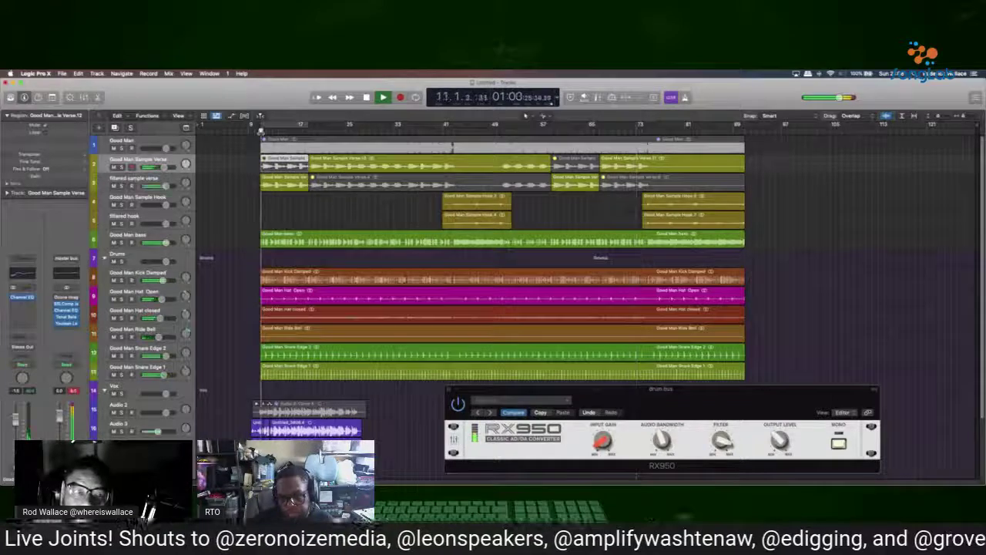
key(space)
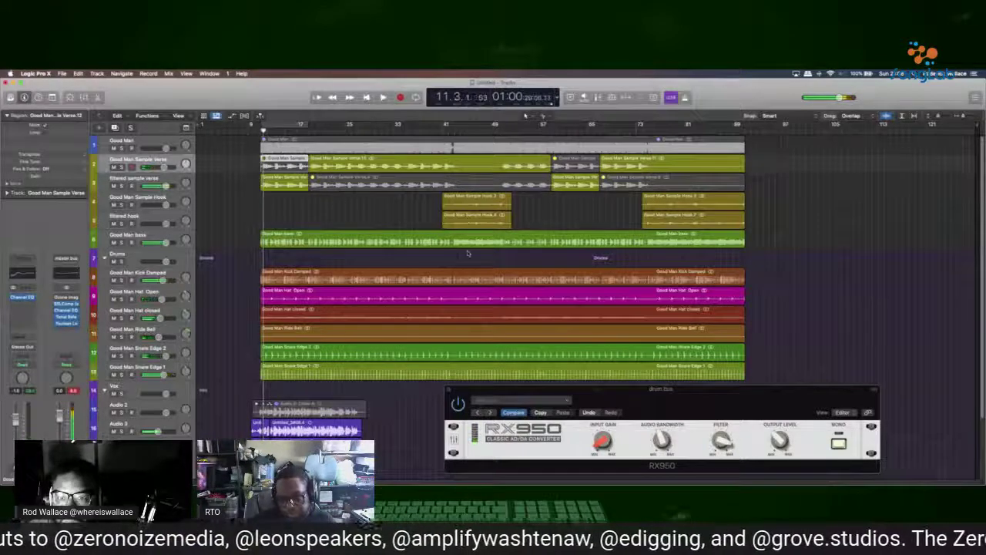
Split all bass and drum regions together every eight bars, at about bars 19, 27, 35, 43 and 51
drag(779, 378, 397, 232)
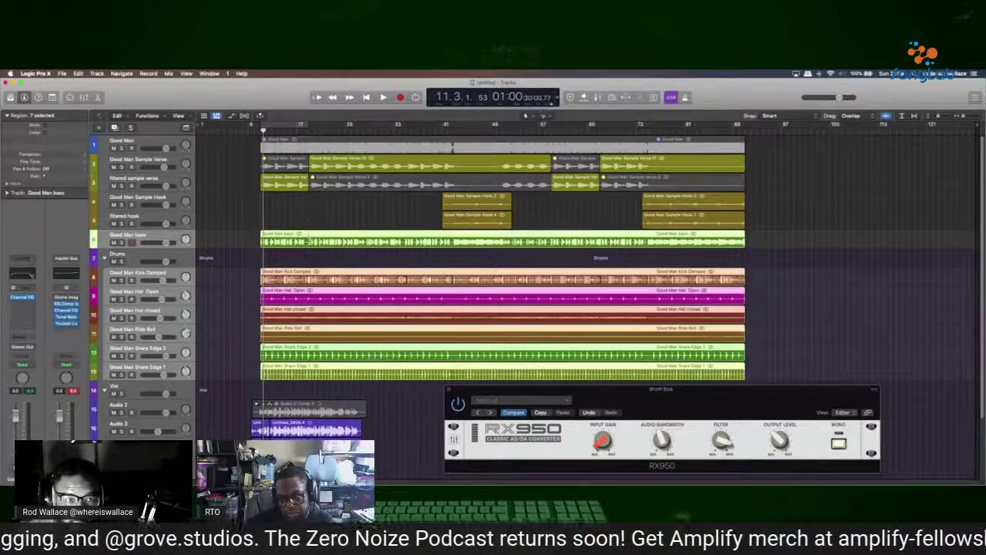
click(308, 234)
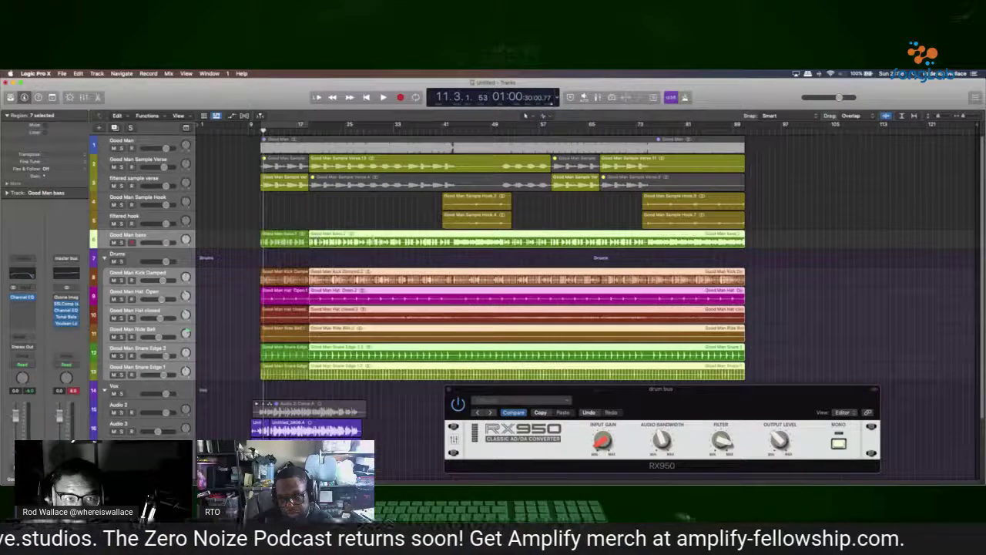
click(357, 238)
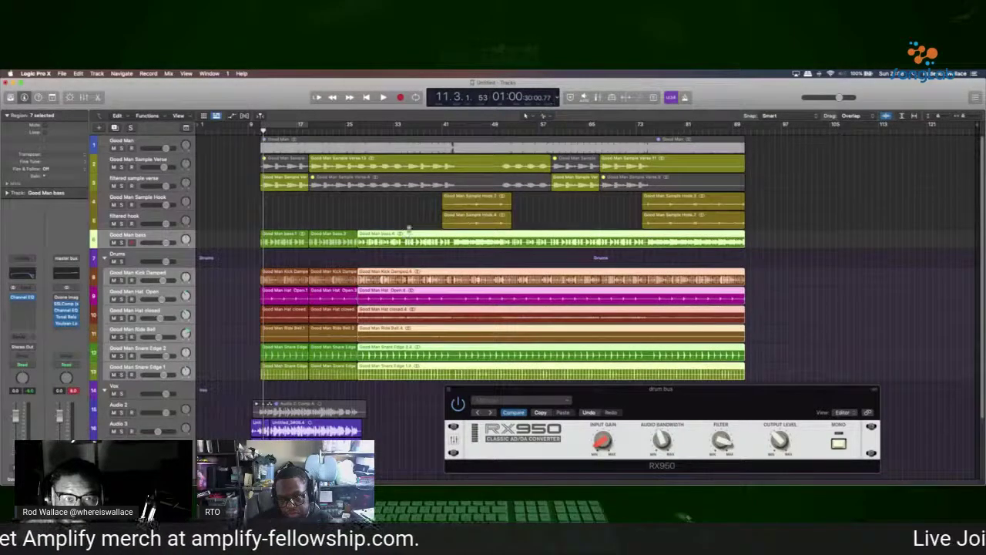
click(406, 237)
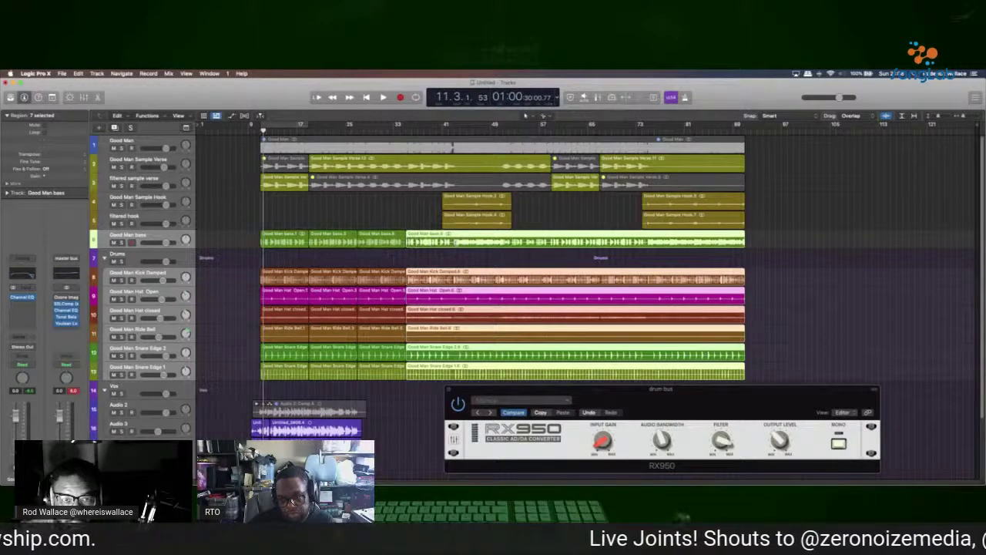
click(455, 242)
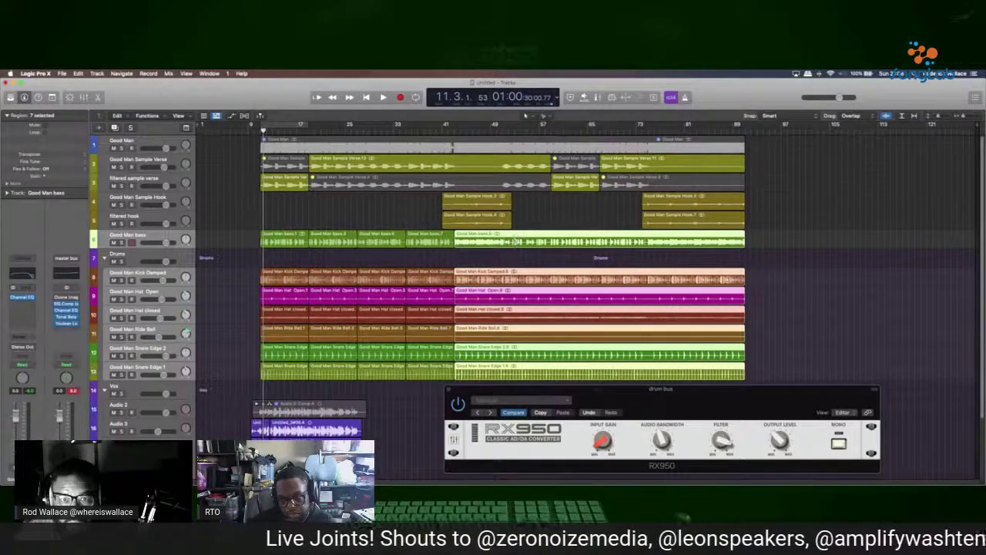
click(501, 241)
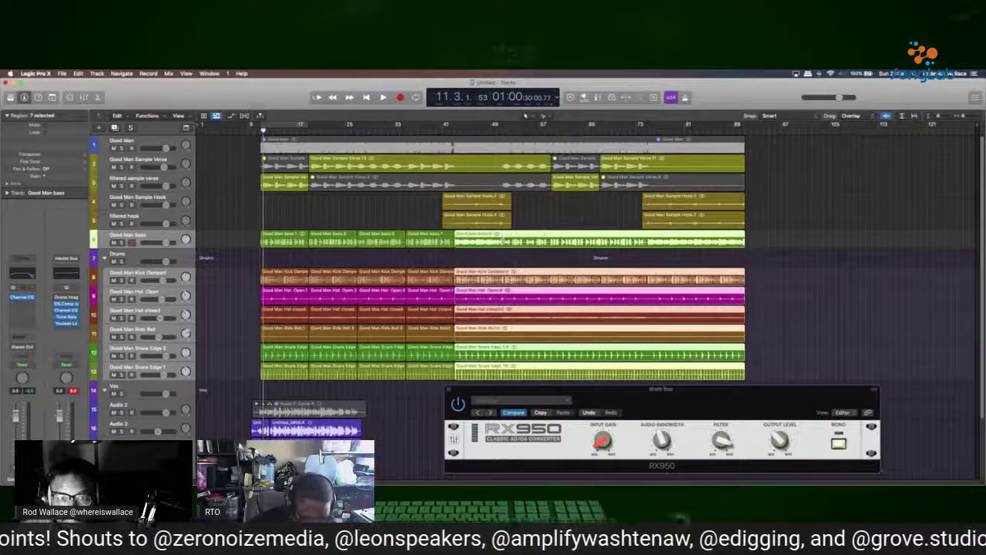
click(502, 241)
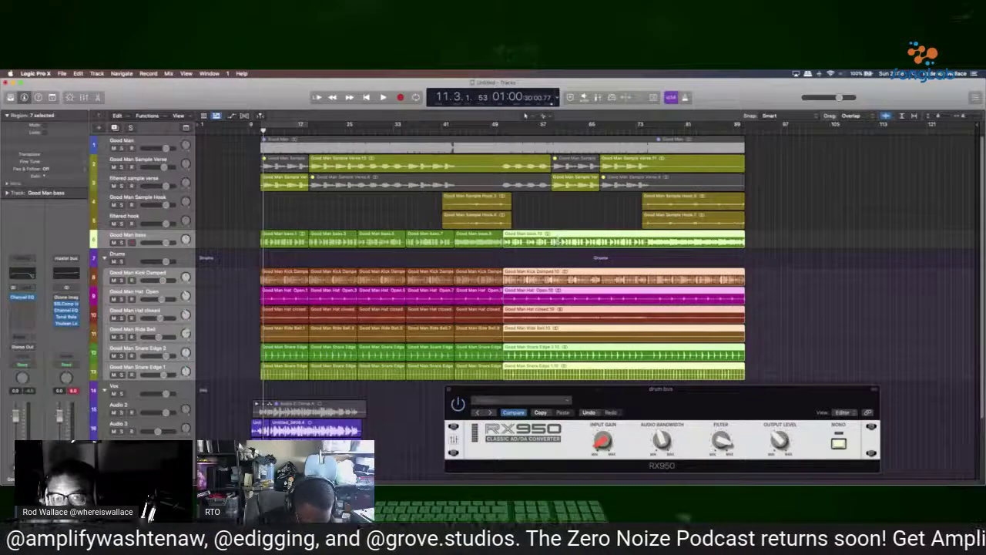
Continue splitting the bass and drum regions every eight bars, at about bars 59, 67, 75 and 83
click(541, 257)
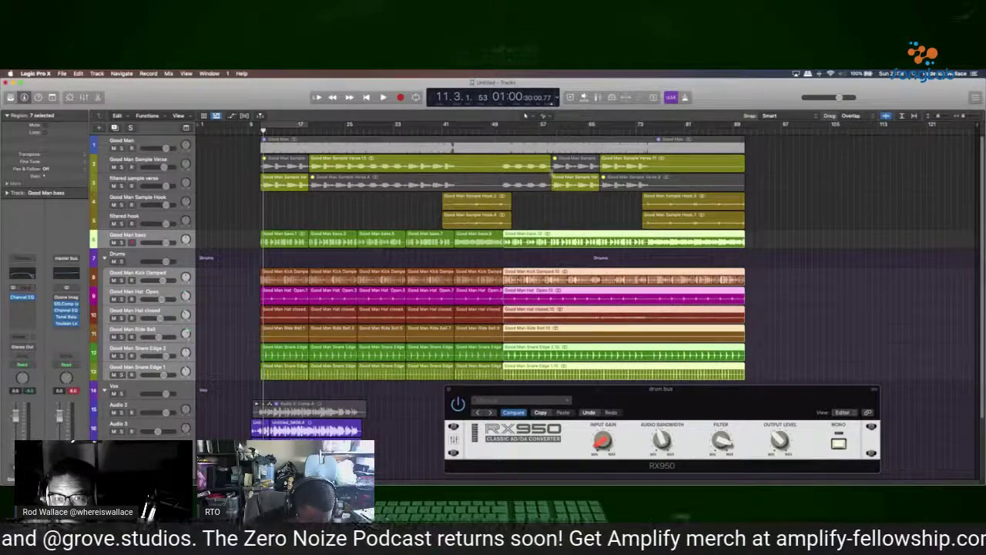
click(545, 241)
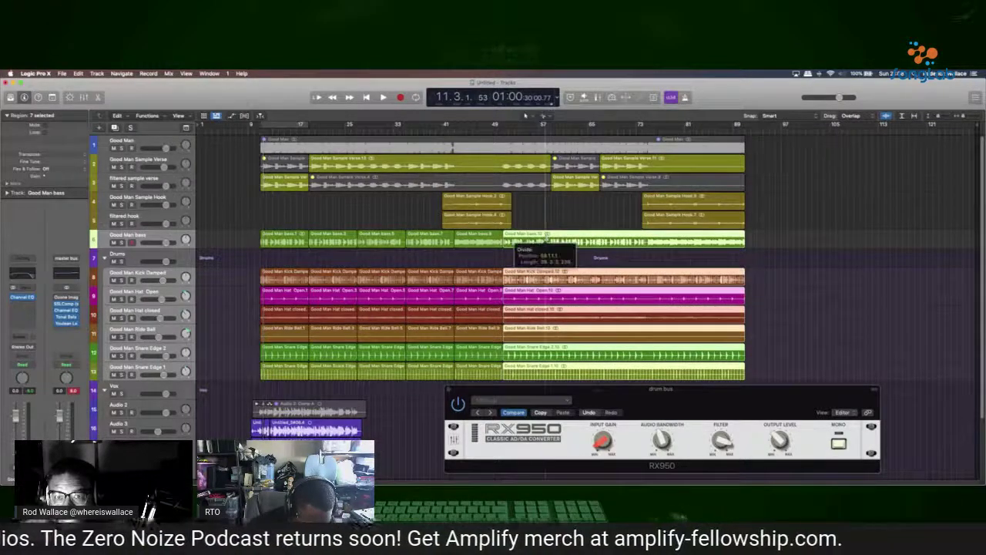
key(super+z)
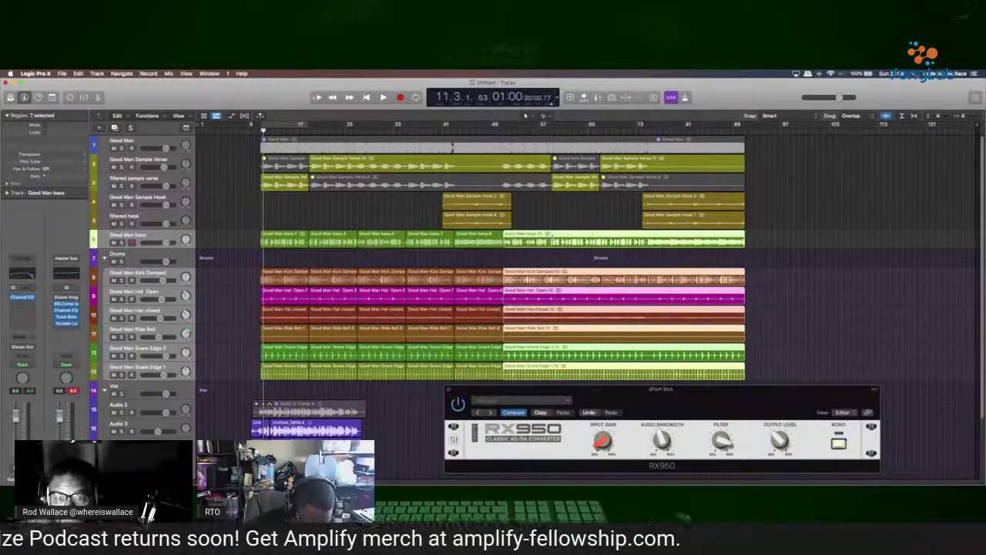
click(551, 239)
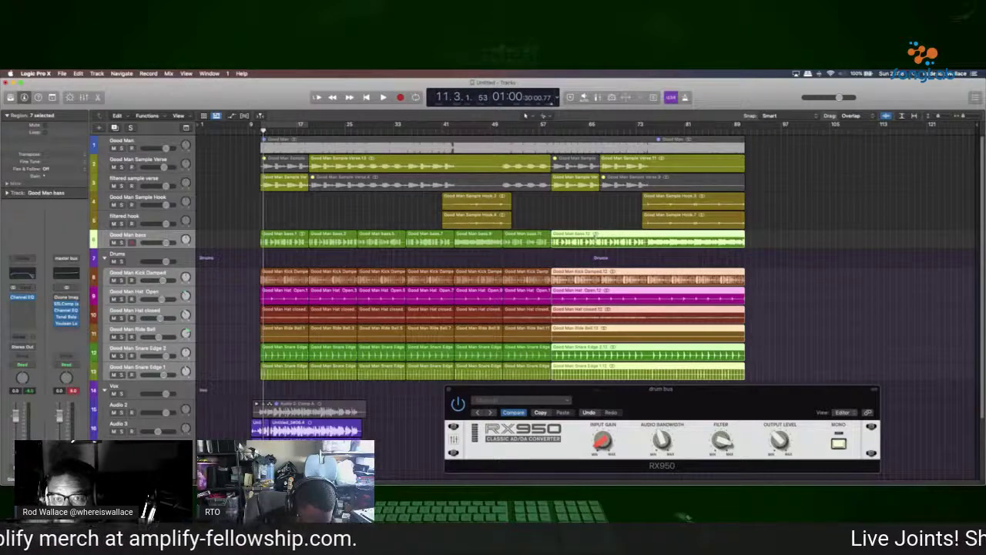
click(600, 238)
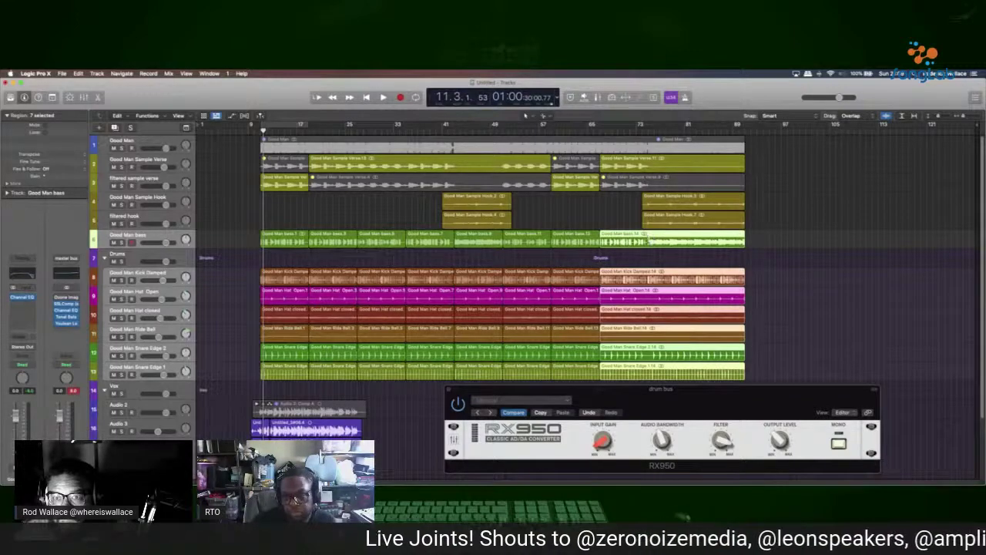
drag(651, 240, 648, 240)
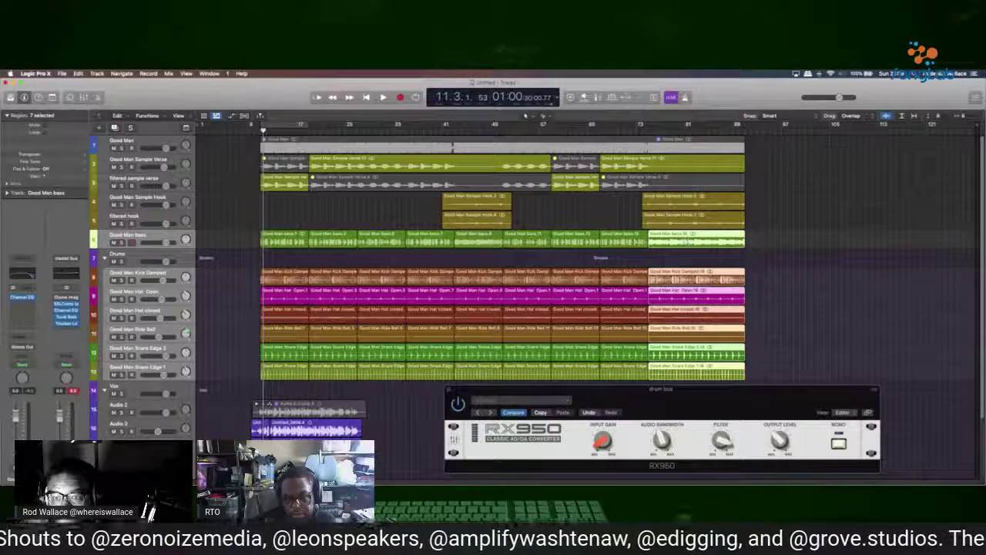
click(696, 239)
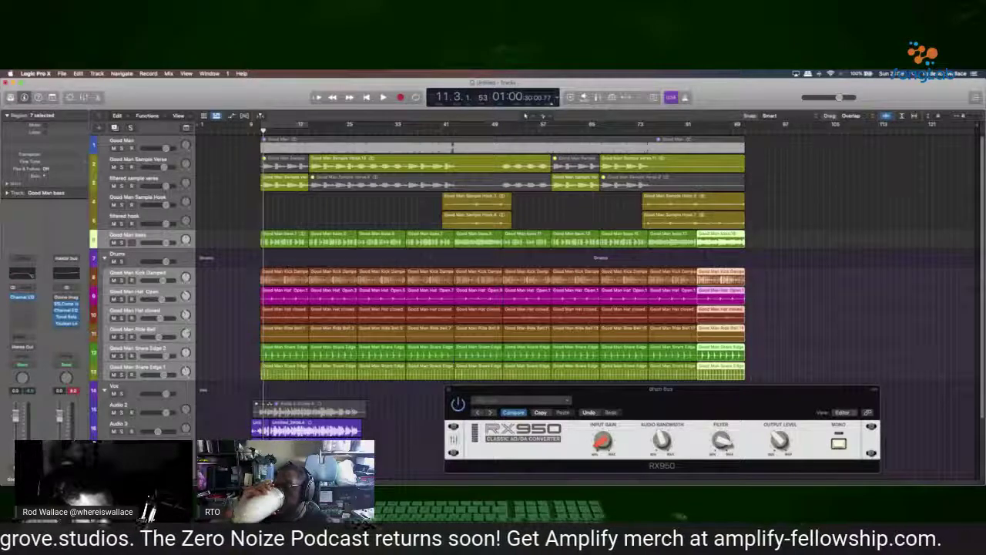
Mute the opening drum and bass regions before bar 19 and play the intro
key(super+w)
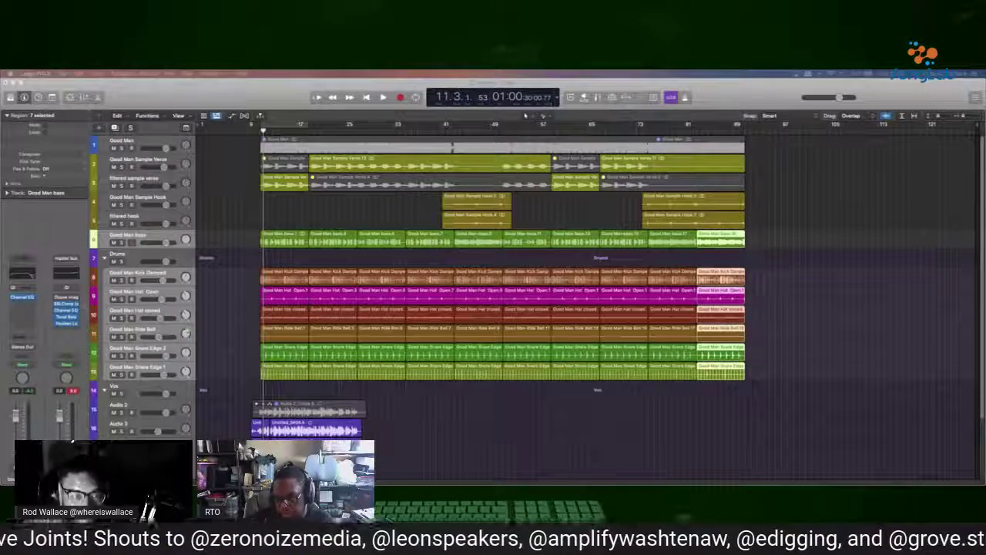
key(space)
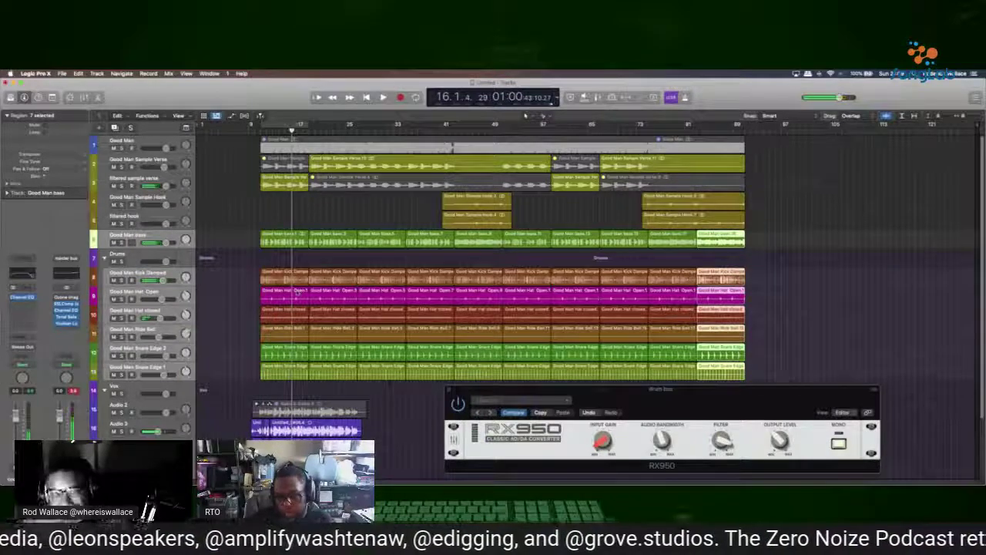
drag(288, 389, 286, 271)
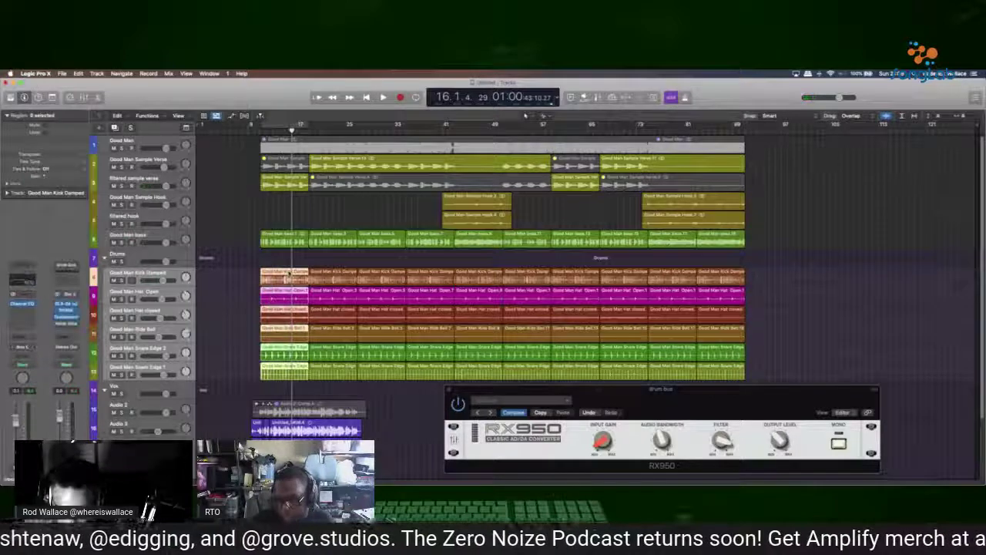
click(288, 271)
click(284, 240)
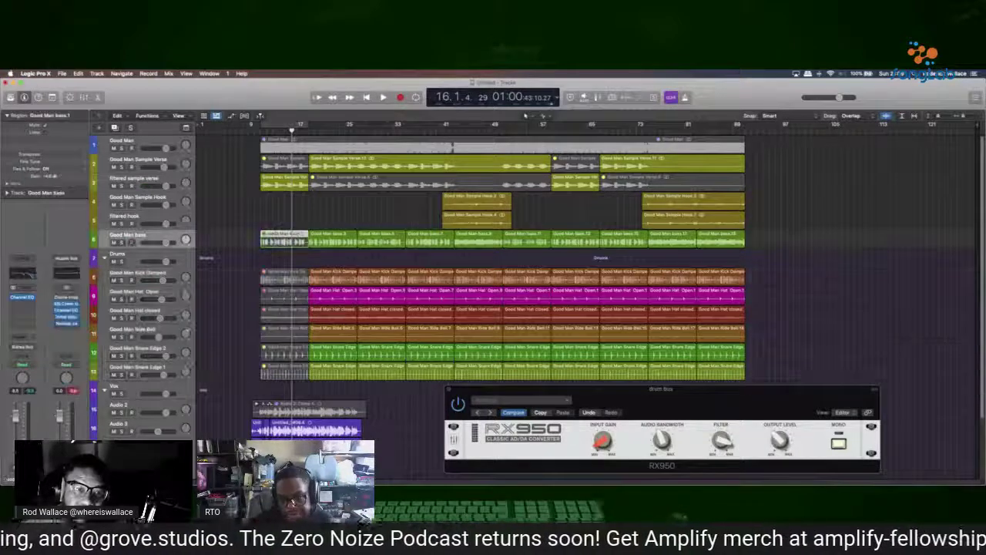
key(shift+space)
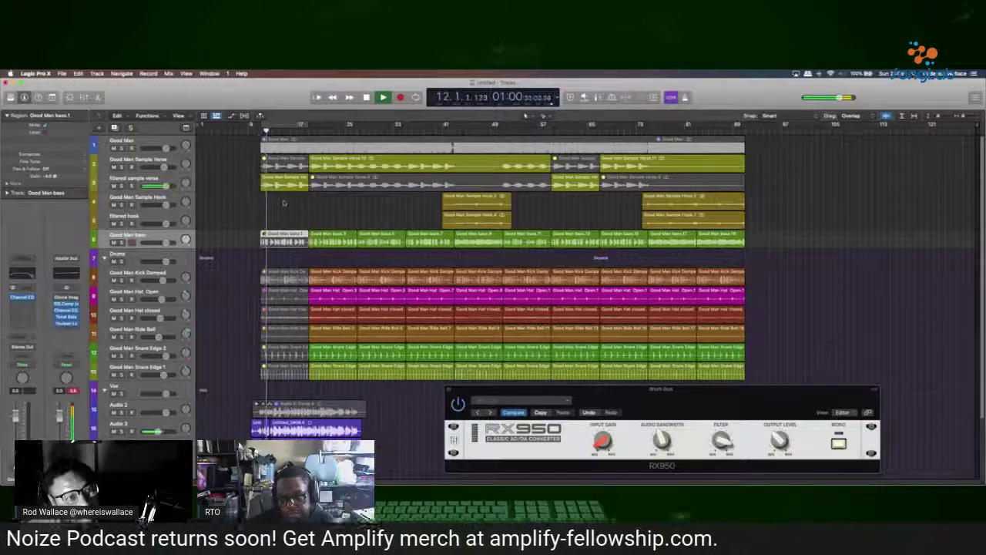
Stop playback and add a stereo Chorus effect after the compressor on the filtered sample verse track
key(Up)
key(Up)
key(Up)
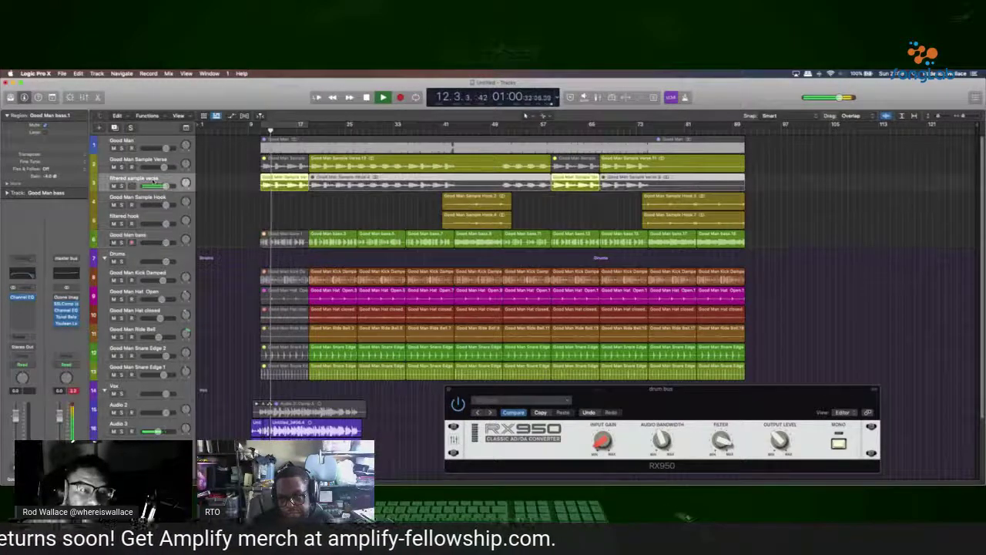
key(space)
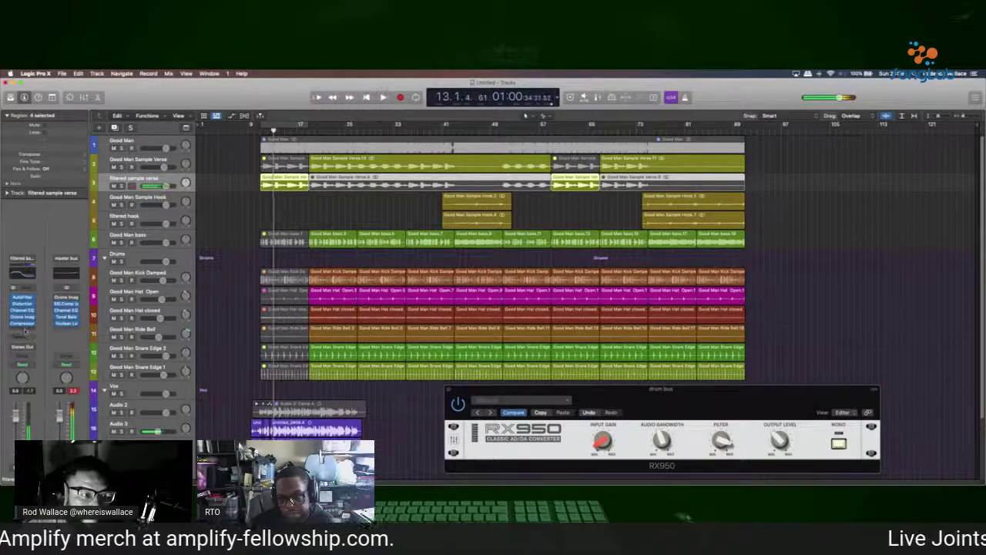
click(26, 329)
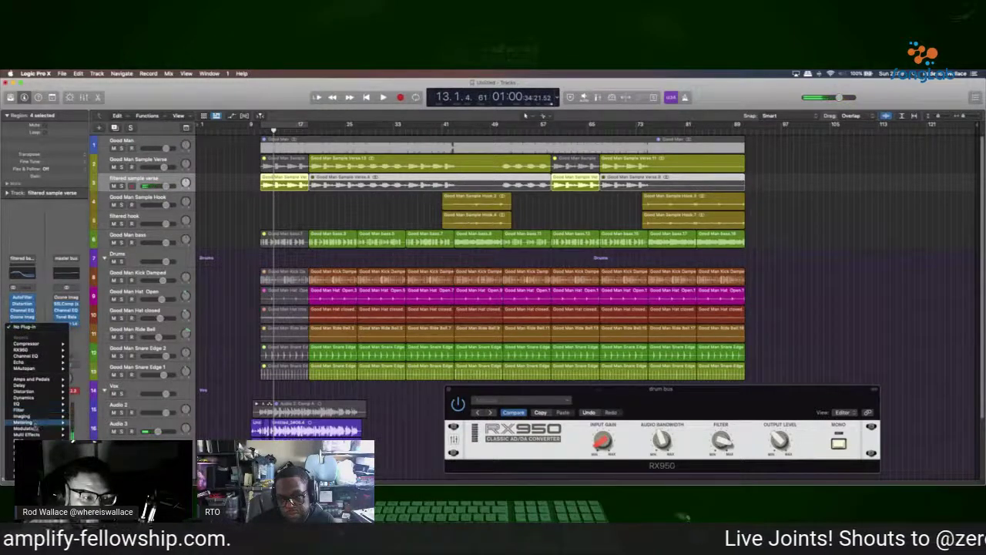
mouse_move(35, 428)
mouse_move(103, 419)
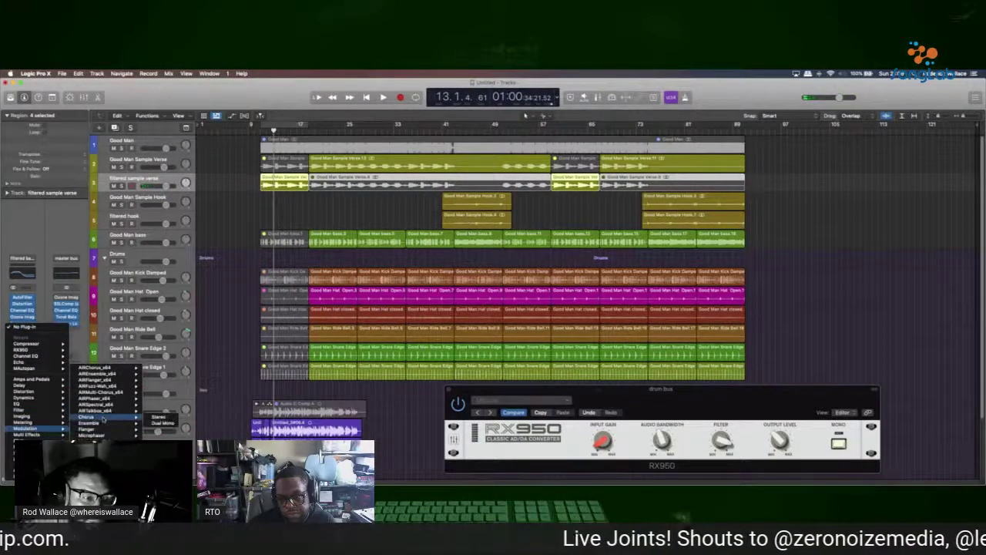
click(159, 417)
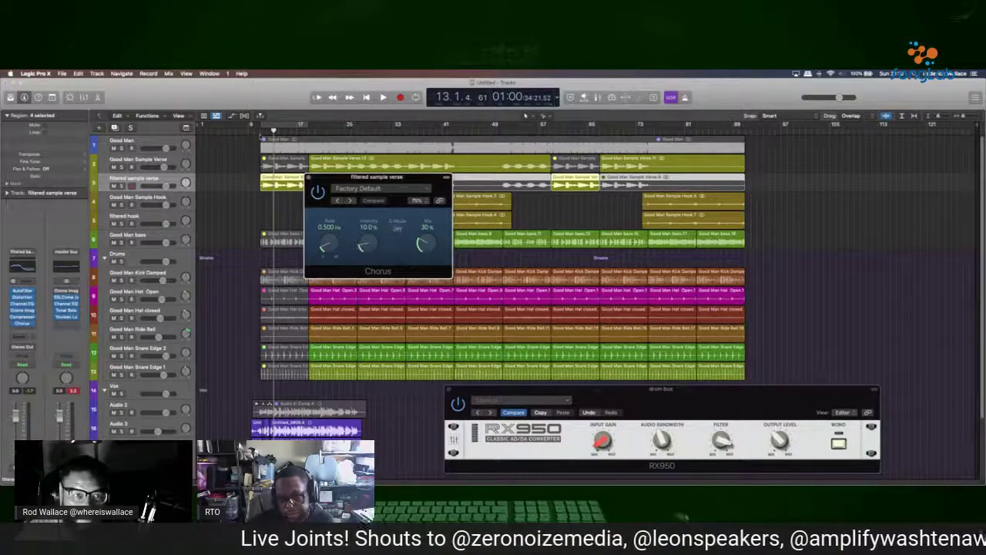
Play the intro and lower the Chorus mix on the filtered sample verse track to 16%
key(space)
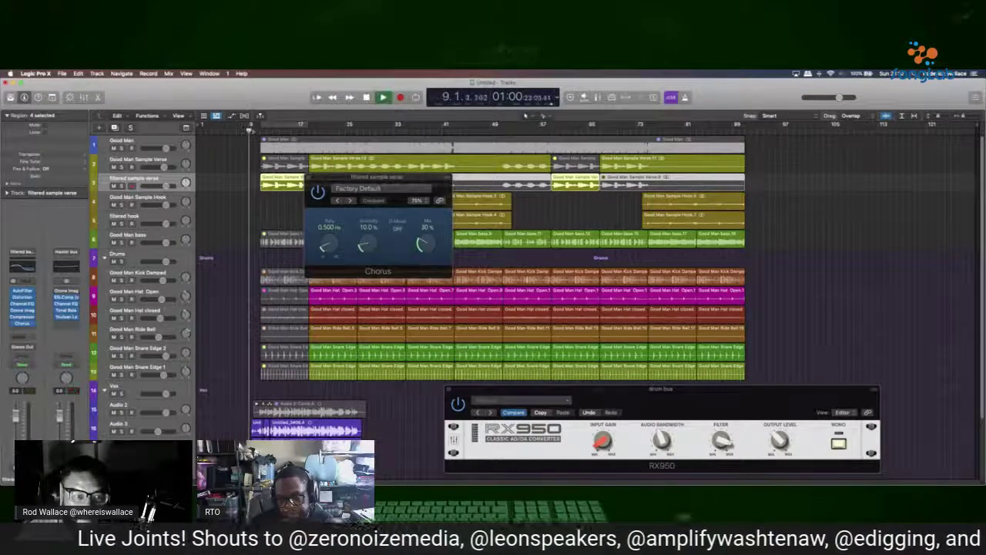
scroll(497, 287, down, 1)
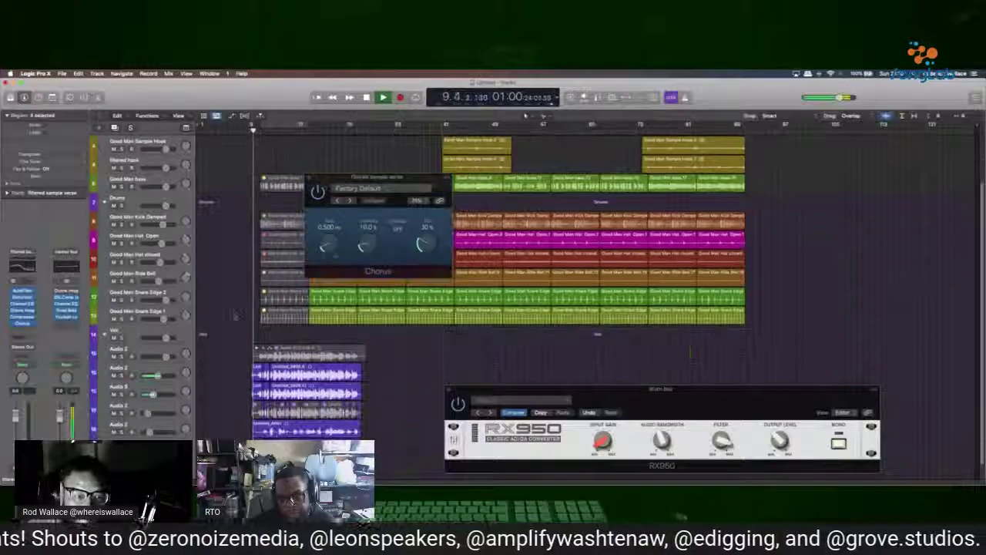
scroll(524, 116, down, 3)
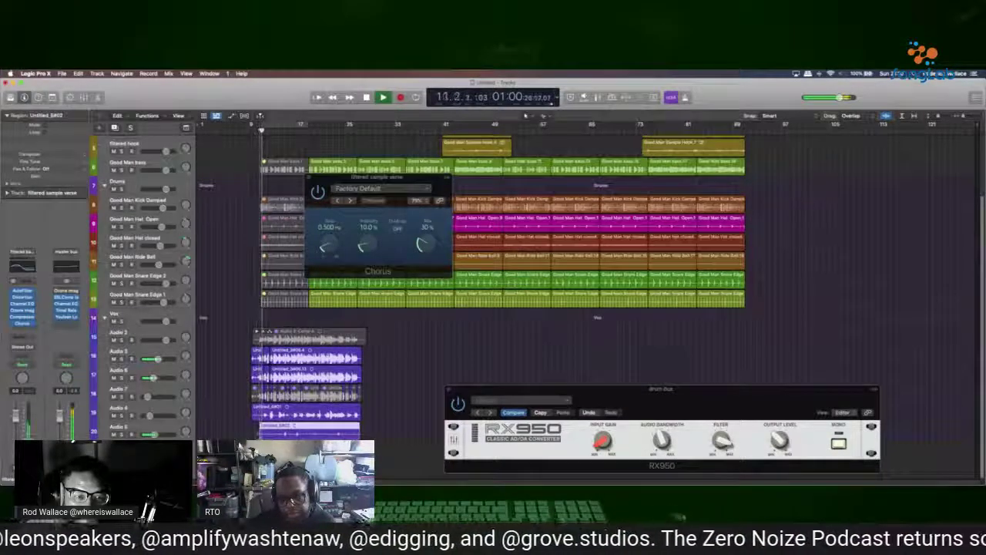
scroll(525, 115, up, 4)
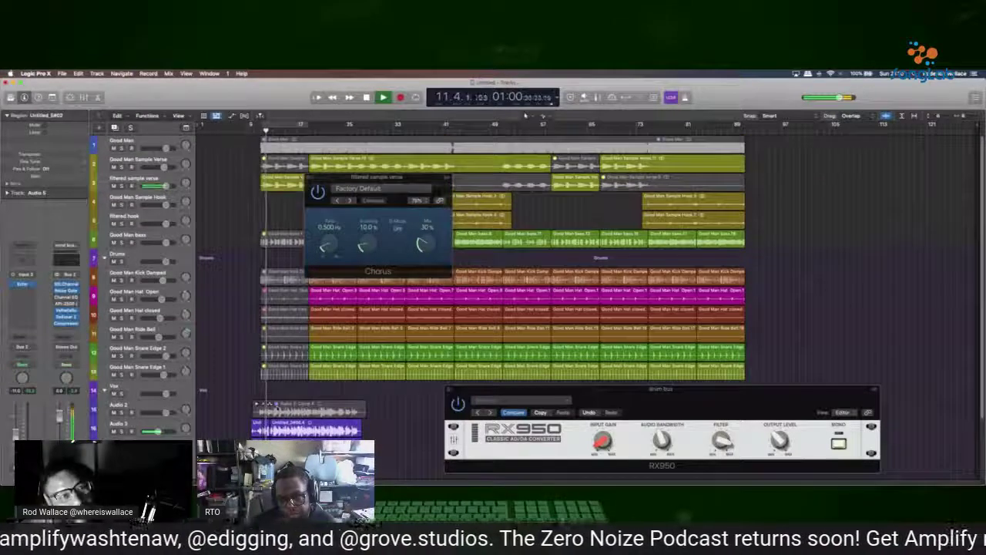
mouse_move(422, 245)
mouse_down()
mouse_move(430, 214)
mouse_move(426, 261)
mouse_up()
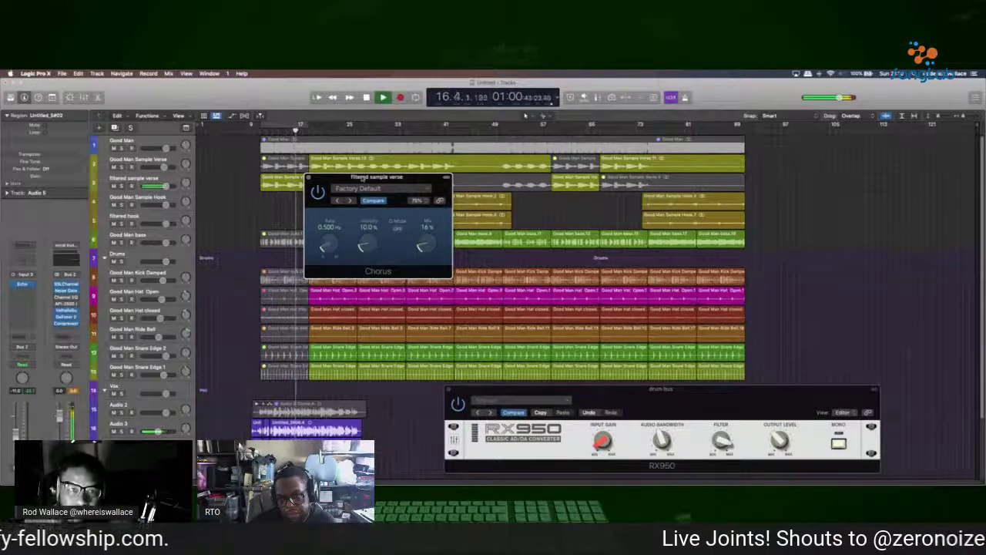
drag(362, 177, 554, 172)
Shorten the opening filtered sample verse region so it ends around bar 18 and replay the transition
key(super+Right)
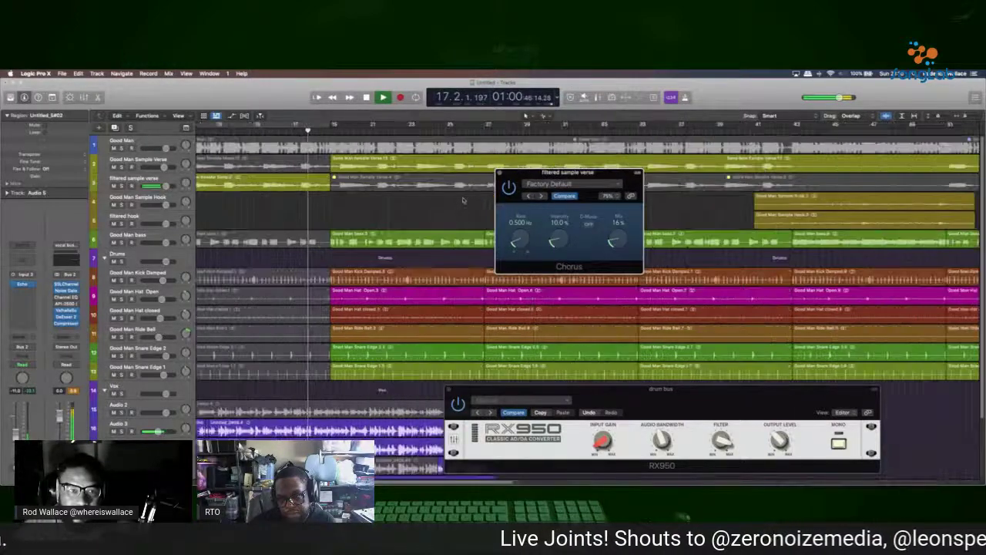
key(super+Right)
key(super+Right)
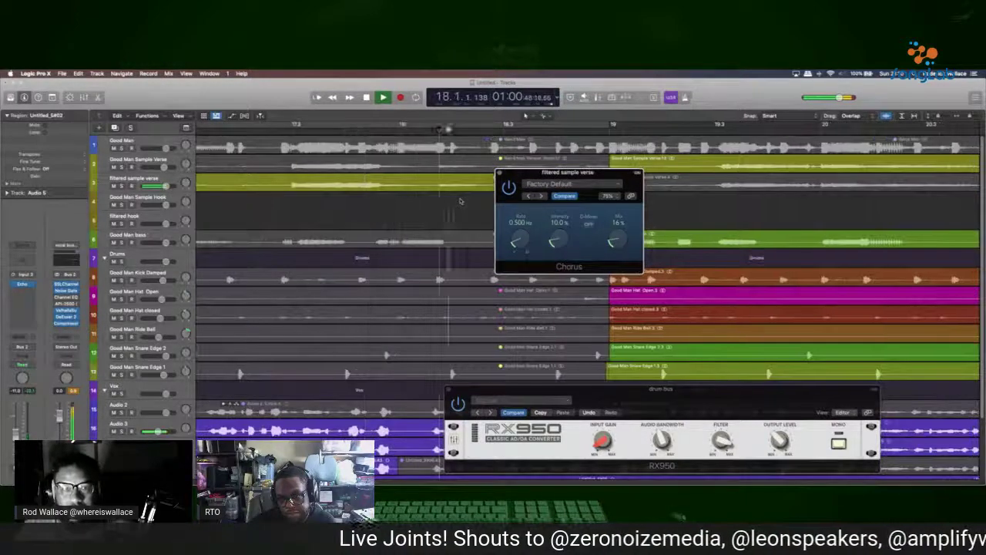
key(super+Left)
key(super+Left)
drag(470, 187, 446, 188)
key(space)
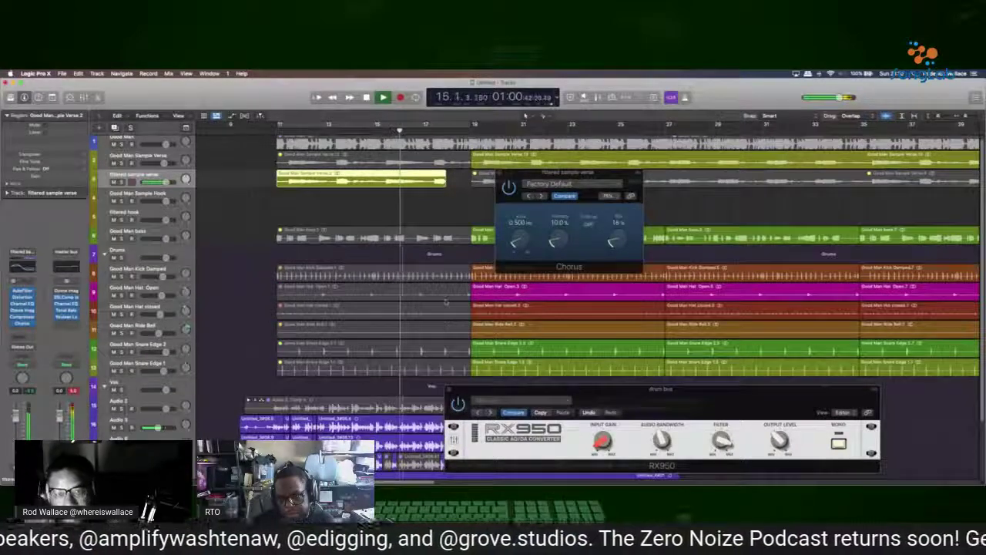
Try muting the bass region at bars 19 to 27 during playback, and unmute it again
scroll(446, 324, right, 5)
scroll(447, 305, right, 5)
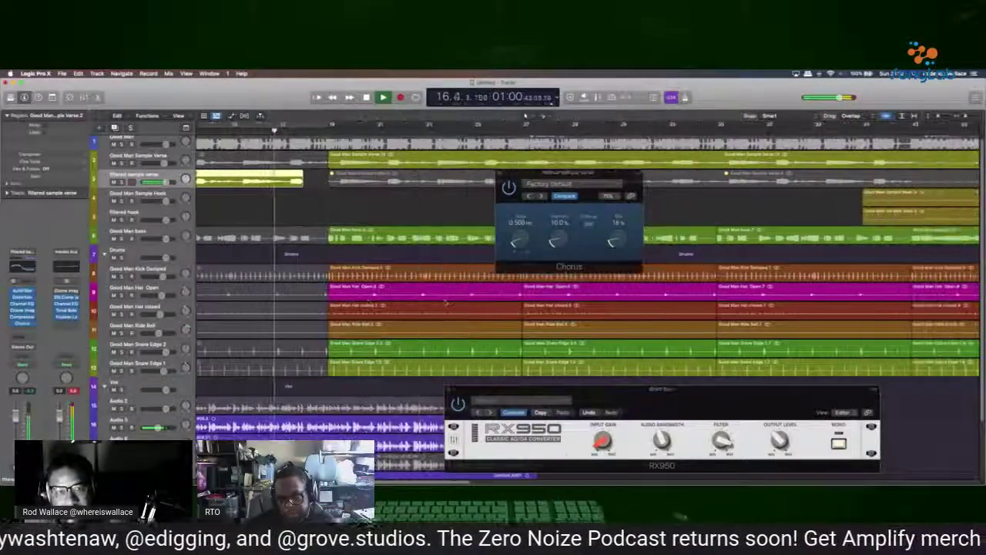
scroll(416, 270, right, 5)
click(406, 241)
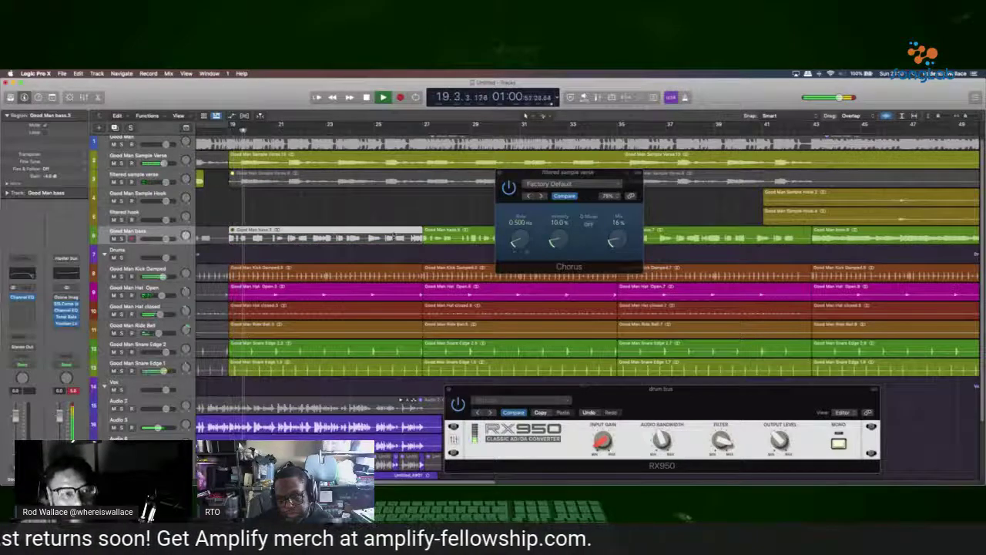
key(space)
click(259, 238)
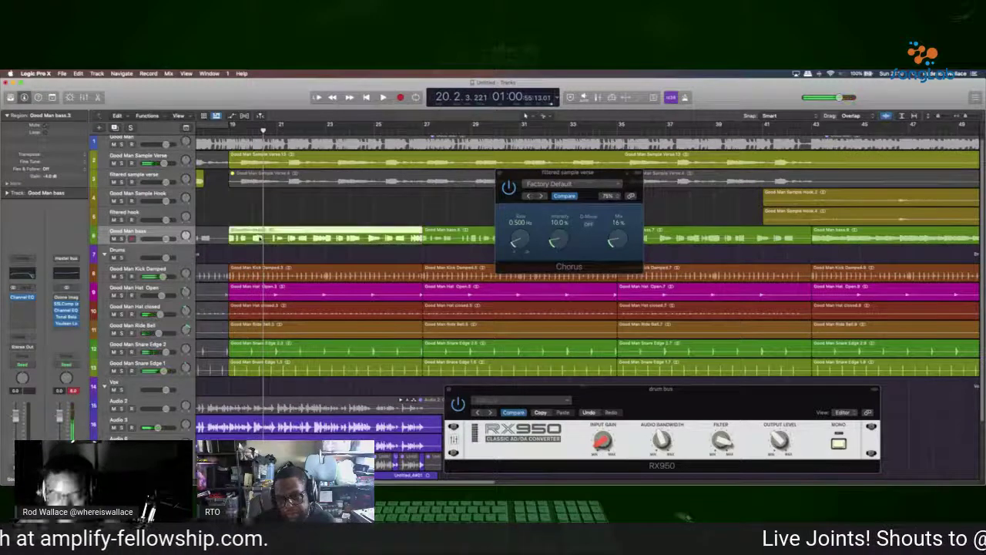
Replay and examine the transition from the filtered intro into the full drums and bass at bar 19
key(Return)
key(space)
key(super+Left)
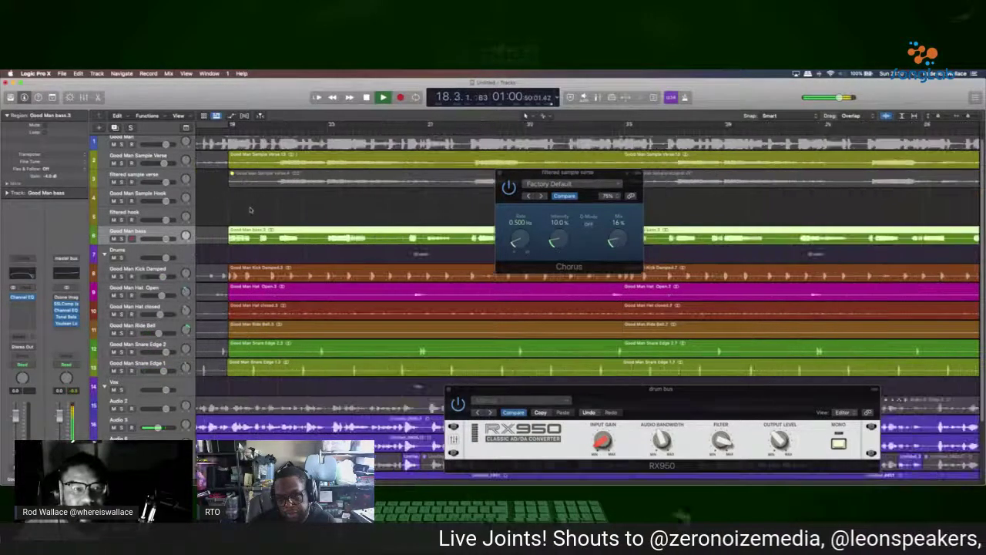
key(super+Right)
key(super+Right)
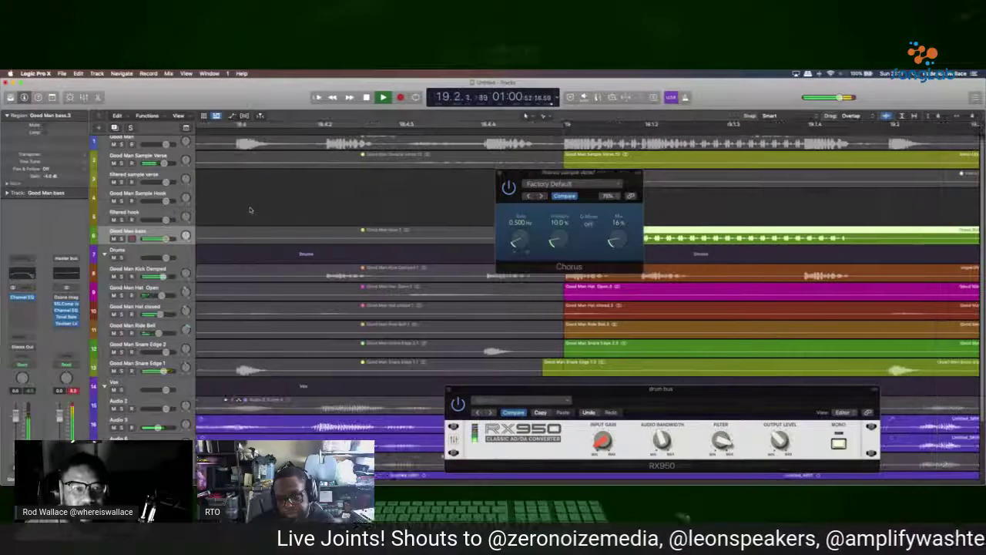
key(super+Left)
key(super+Left)
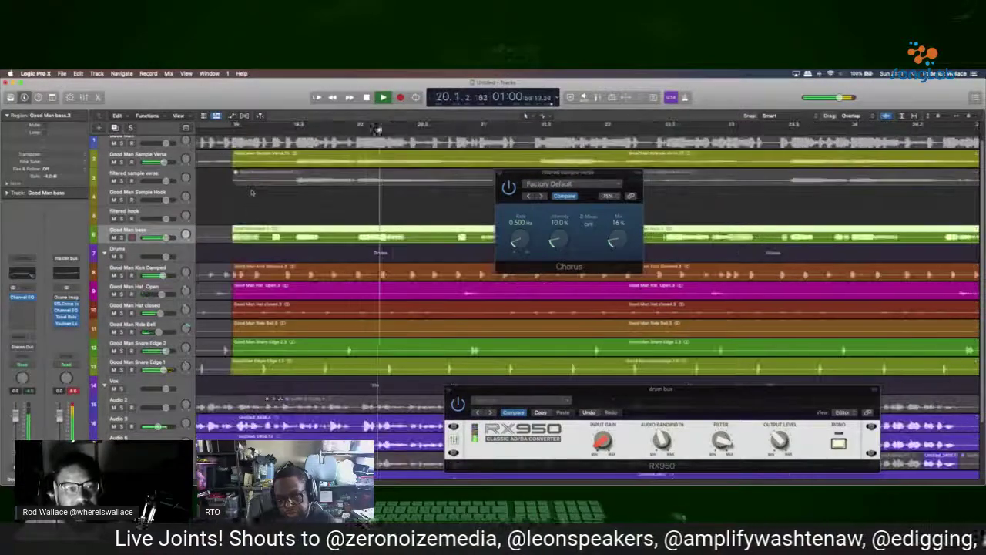
key(super+Left)
key(super+Left)
click(336, 124)
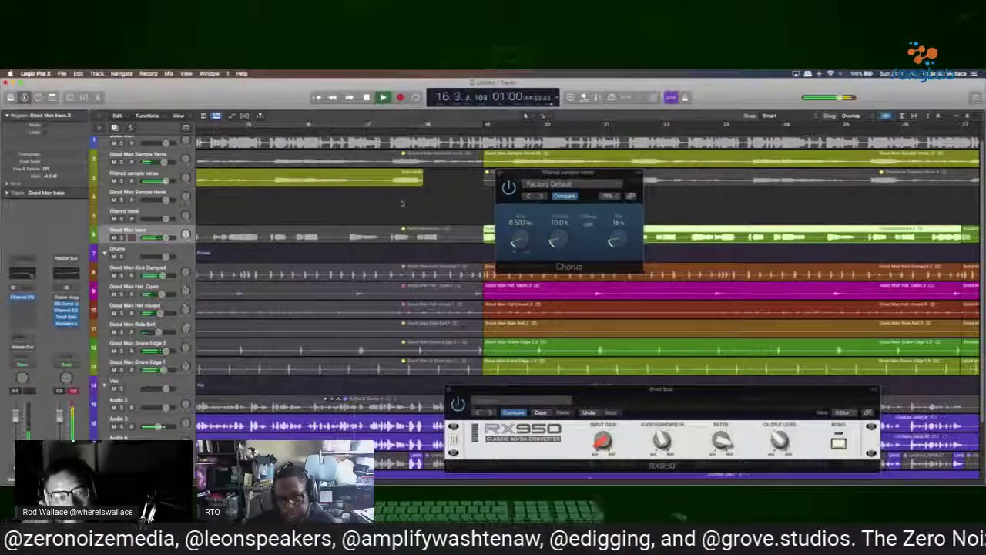
Fine-tune the end of the opening filtered sample verse region to just before bar 18
key(super+Right)
key(super+Right)
key(super+Right)
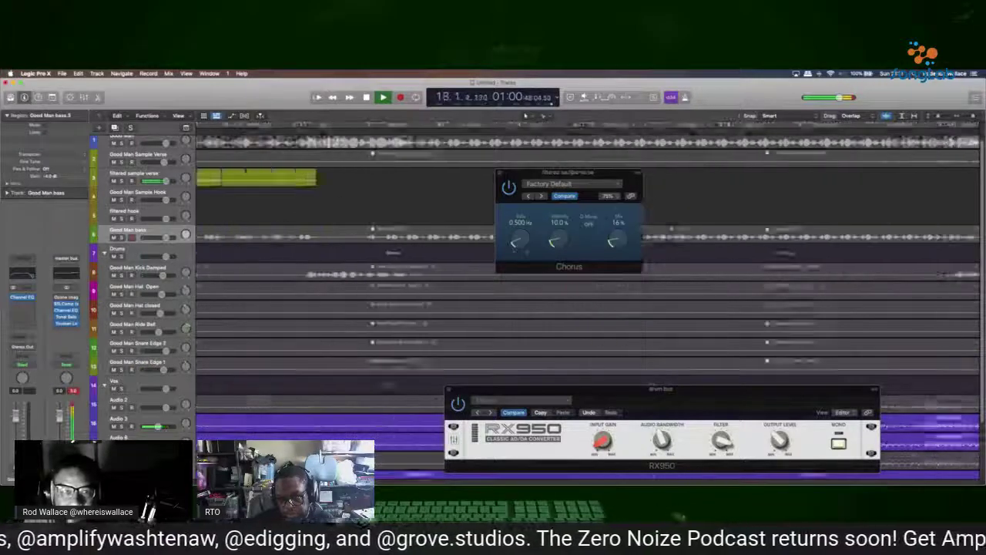
drag(419, 184, 420, 184)
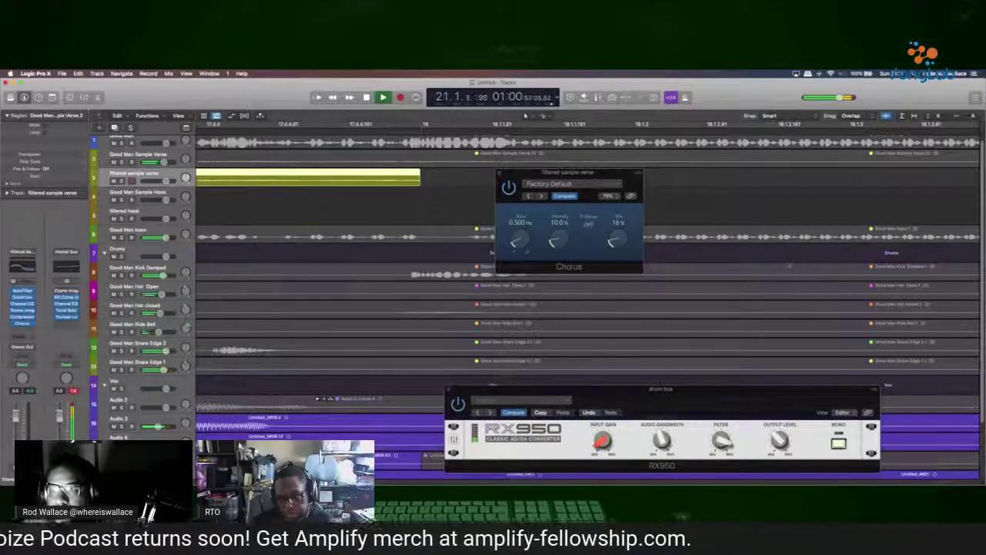
key(z)
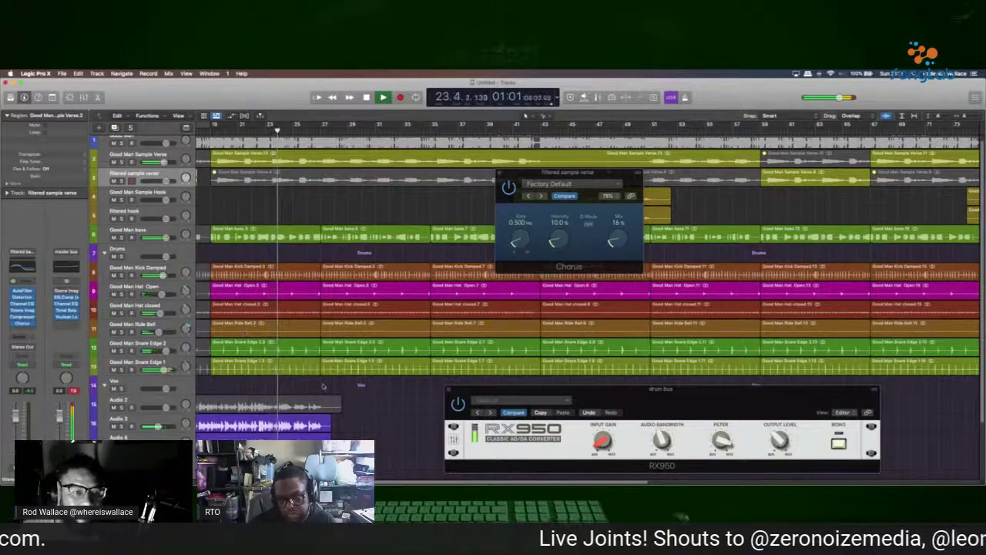
Close the RX950 window and lower the drum bus Compressor's threshold while the verse plays, closing the effect windows
scroll(525, 115, down, 1)
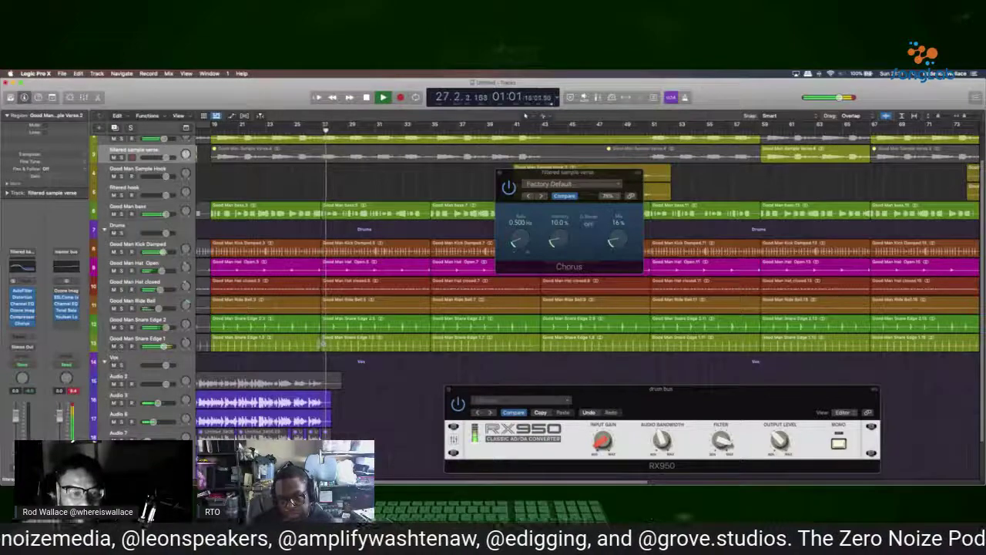
scroll(525, 115, up, 2)
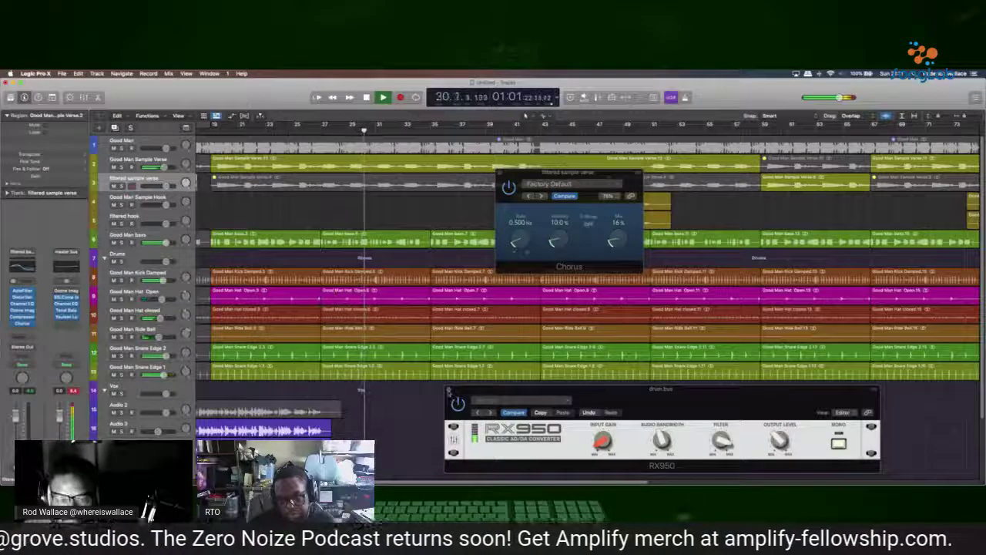
key(super+w)
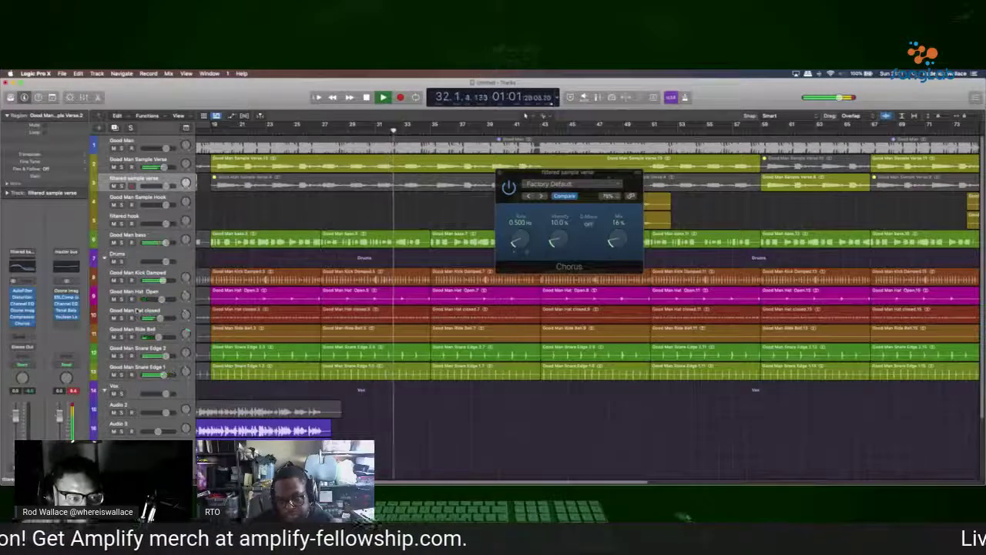
click(136, 310)
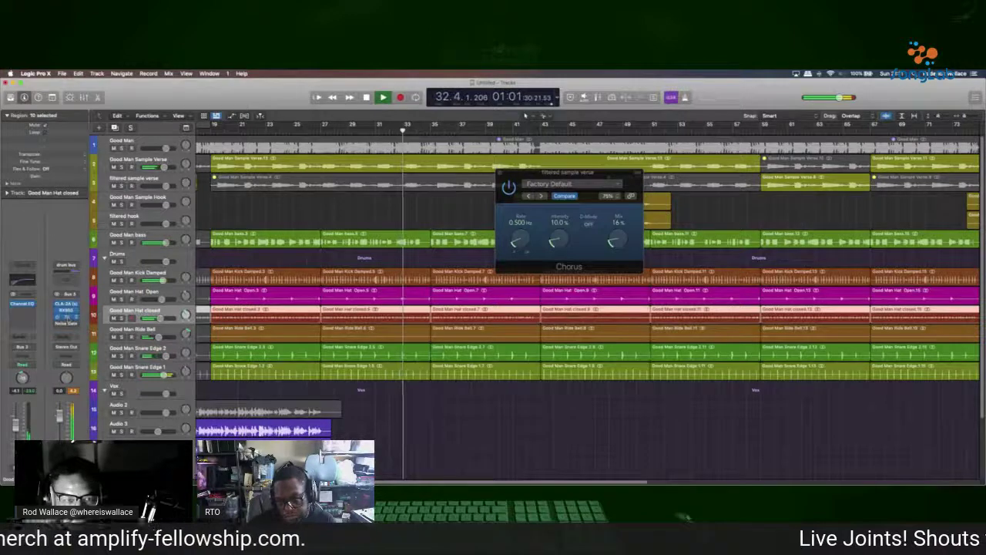
click(65, 317)
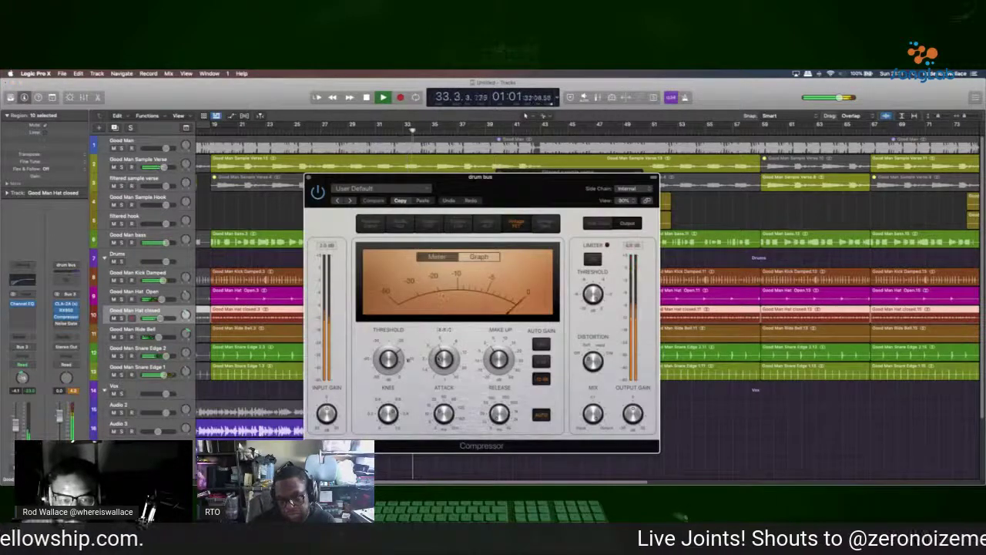
drag(388, 358, 388, 370)
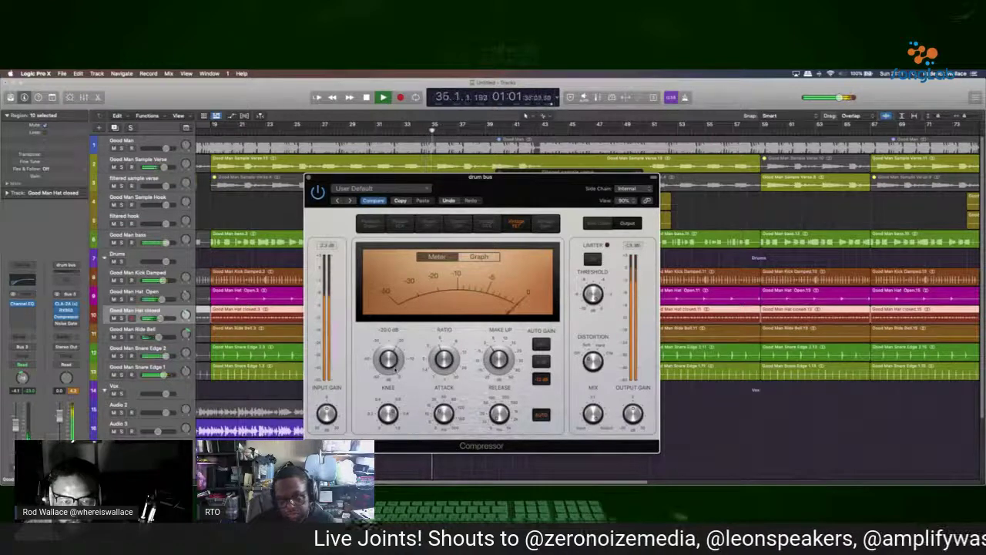
click(499, 359)
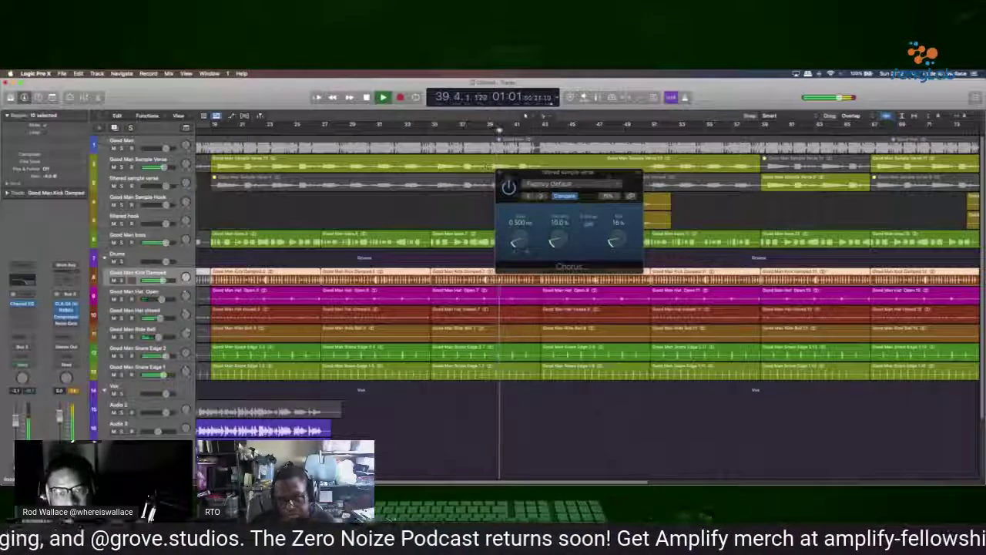
key(super+w)
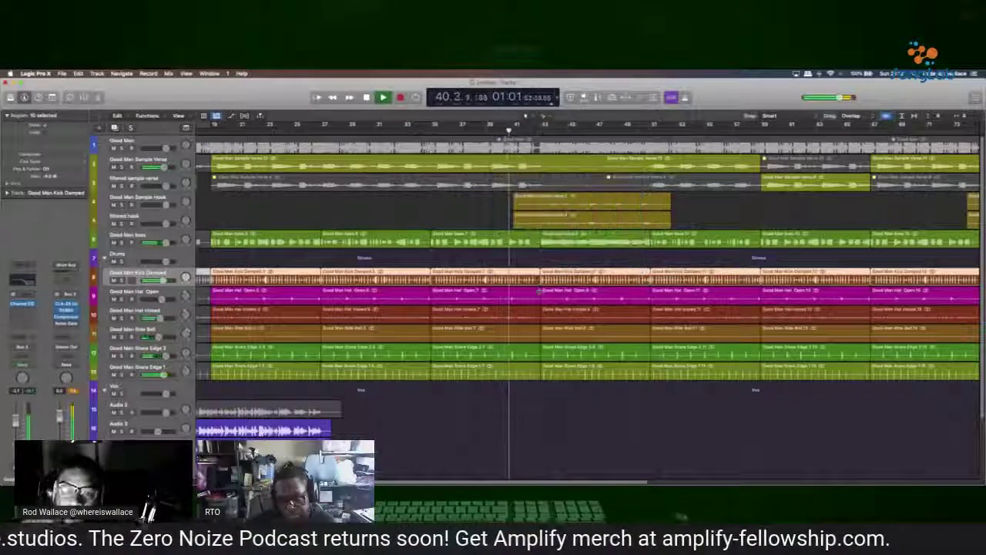
Stop playback and save the project as "man" in the Logic Files folder, organized as a folder
key(space)
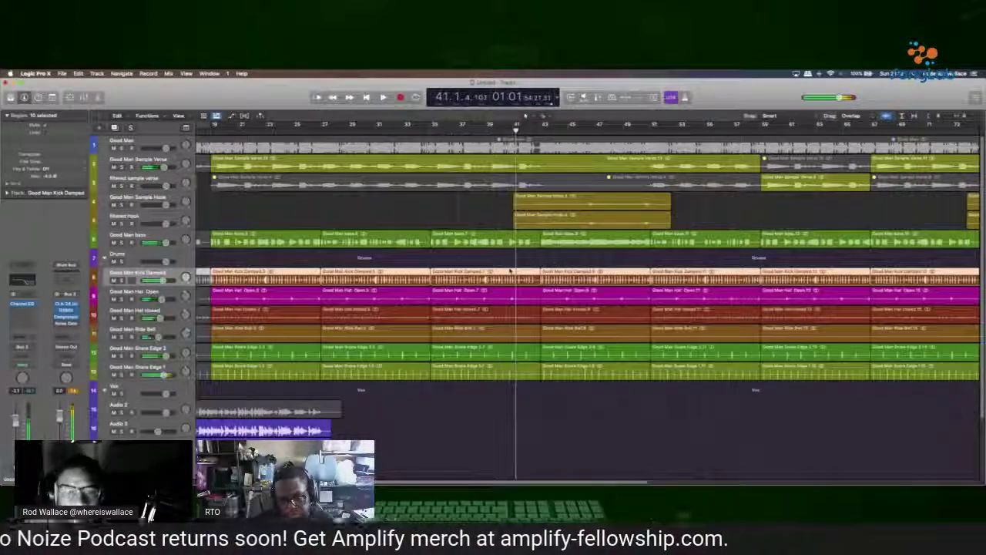
click(63, 74)
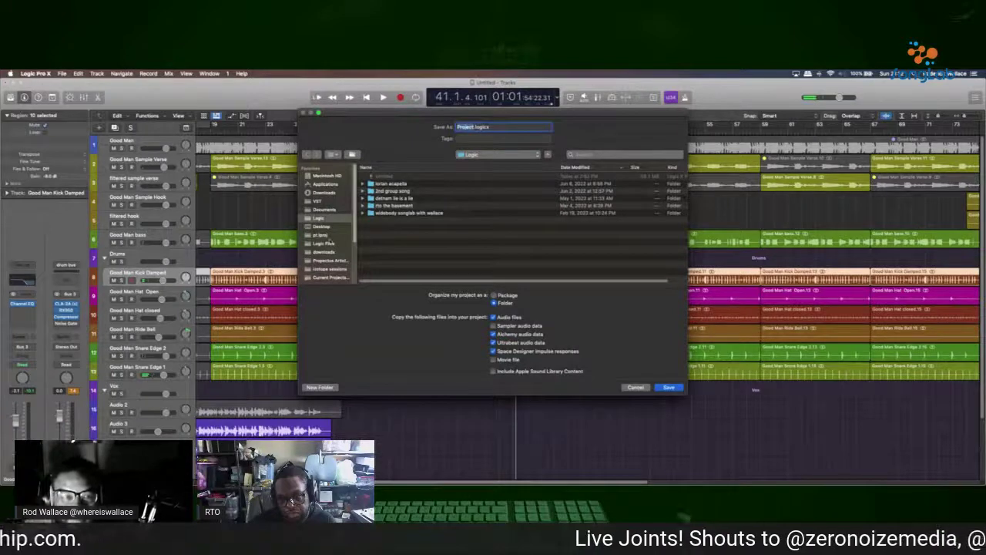
click(323, 243)
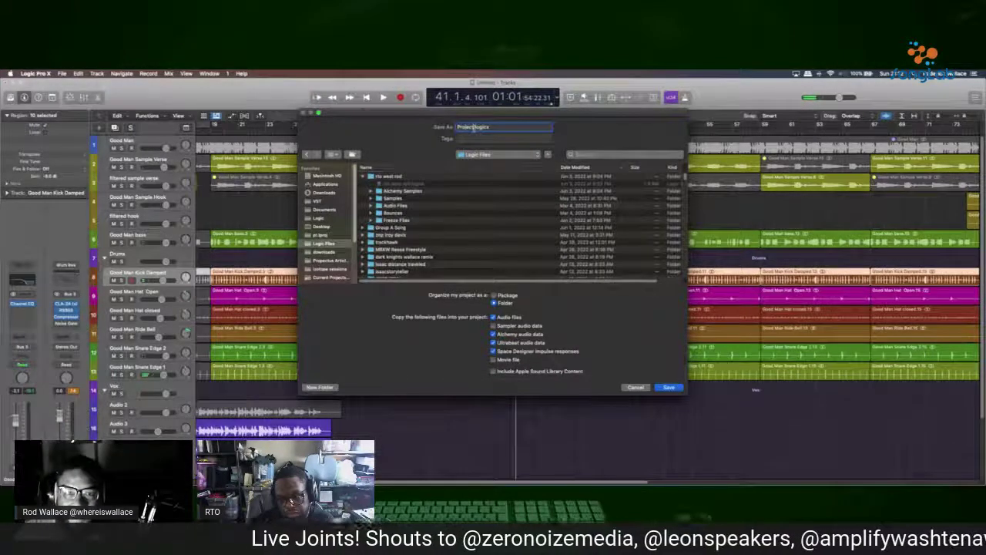
text(man)
key(Return)
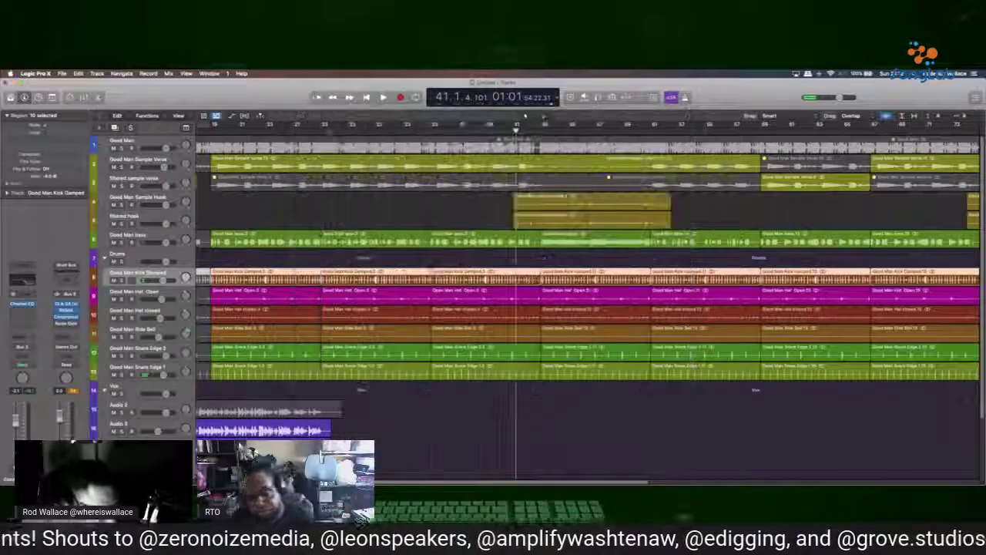